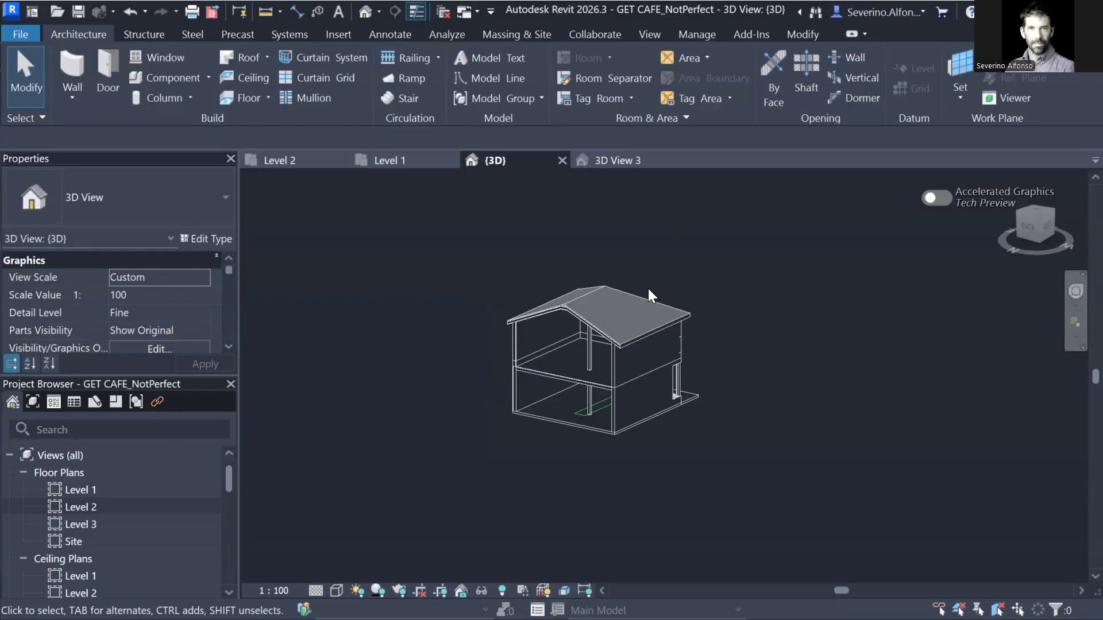
Orbit and zoom the {3D} view around the house's back, roof and right side, then open the File menu.
{"action": "scroll", "coordinate": [583, 341], "scroll_direction": "up", "scroll_amount": 2}
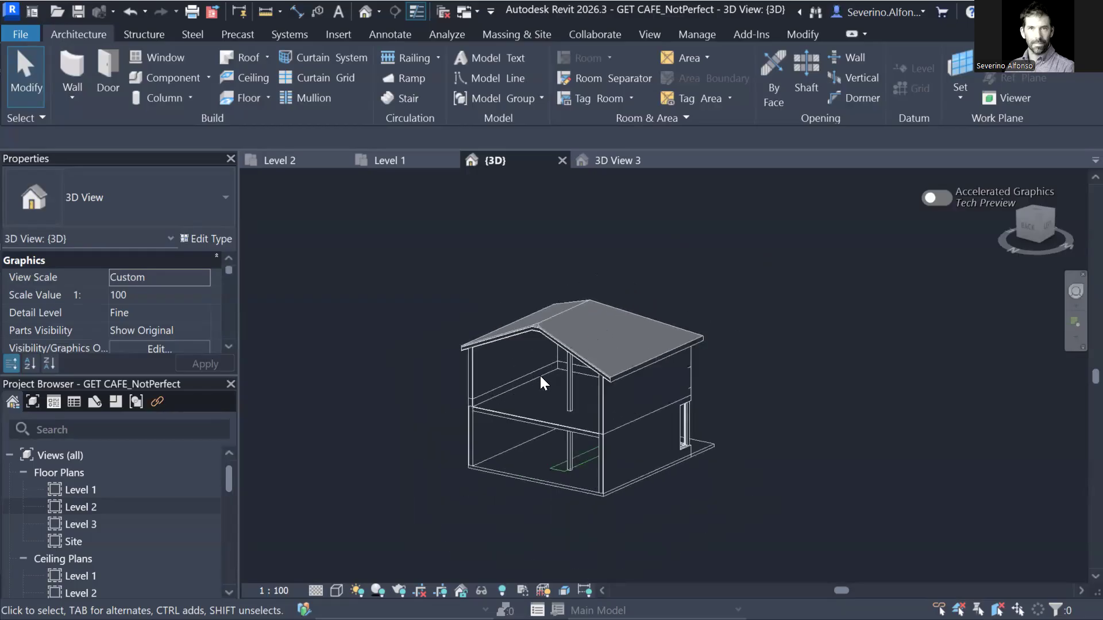
{"action": "middle_click_drag", "start_coordinate": [628, 451], "coordinate": [669, 454], "text": "shift"}
{"action": "scroll", "coordinate": [542, 422], "scroll_direction": "up", "scroll_amount": 5}
{"action": "middle_click_drag", "start_coordinate": [568, 363], "coordinate": [532, 308], "text": "shift"}
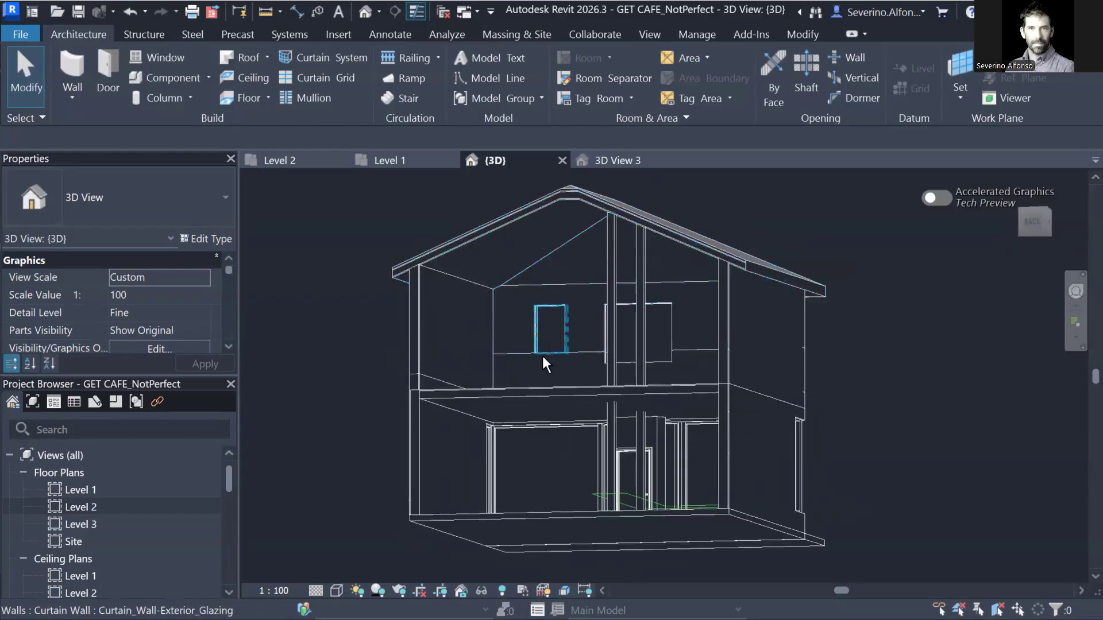
{"action": "middle_click_drag", "start_coordinate": [545, 364], "coordinate": [534, 364], "text": "shift"}
{"action": "middle_click_drag", "start_coordinate": [524, 295], "coordinate": [543, 407], "text": "shift"}
{"action": "scroll", "coordinate": [577, 382], "scroll_direction": "down", "scroll_amount": 2}
{"action": "middle_click_drag", "start_coordinate": [641, 334], "coordinate": [629, 310], "text": "shift"}
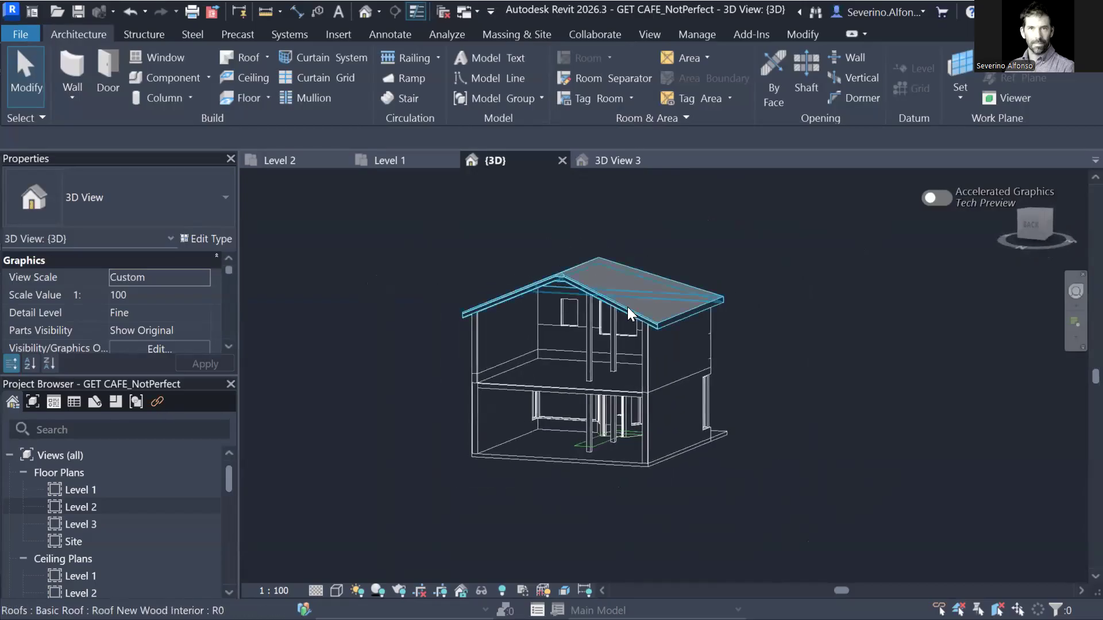
{"action": "scroll", "coordinate": [501, 349], "scroll_direction": "down", "scroll_amount": 2}
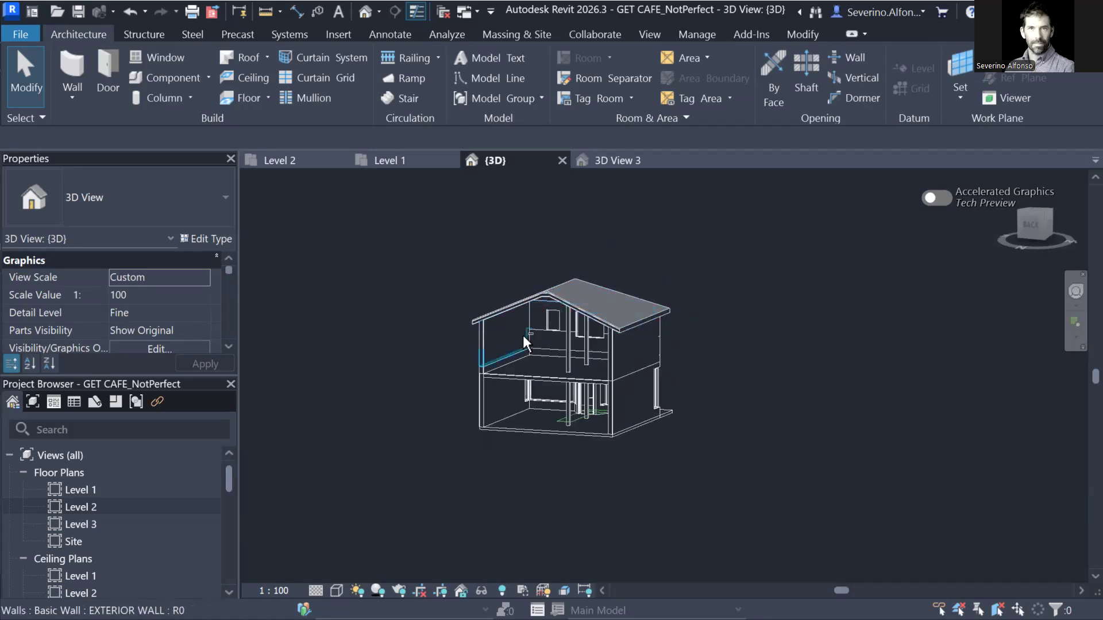
{"action": "middle_click_drag", "start_coordinate": [560, 284], "coordinate": [574, 287], "text": "shift"}
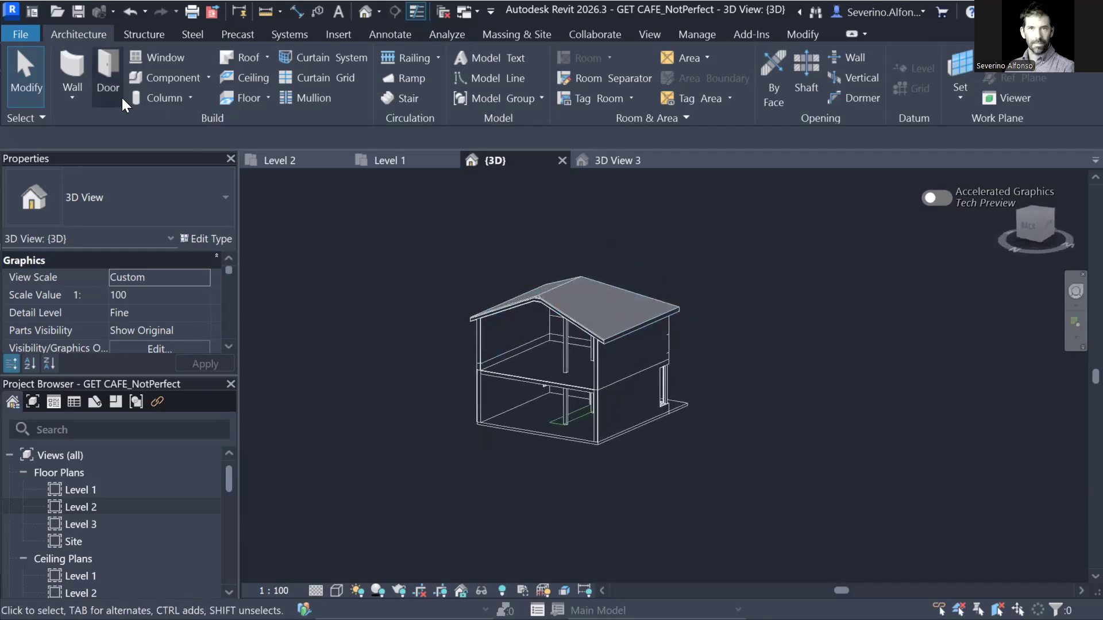
{"action": "left_click", "coordinate": [20, 34]}
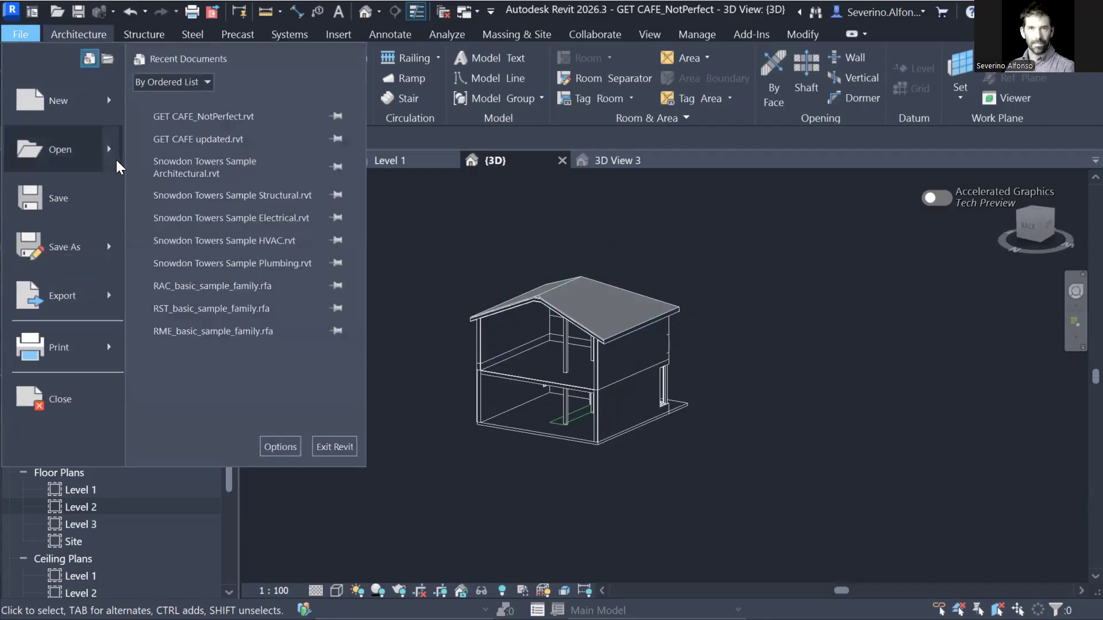
Export the 3D view to DWG with Solids set to ACIS solids and Units set to Inch.
{"action": "left_click", "coordinate": [115, 296]}
{"action": "mouse_move", "coordinate": [342, 118]}
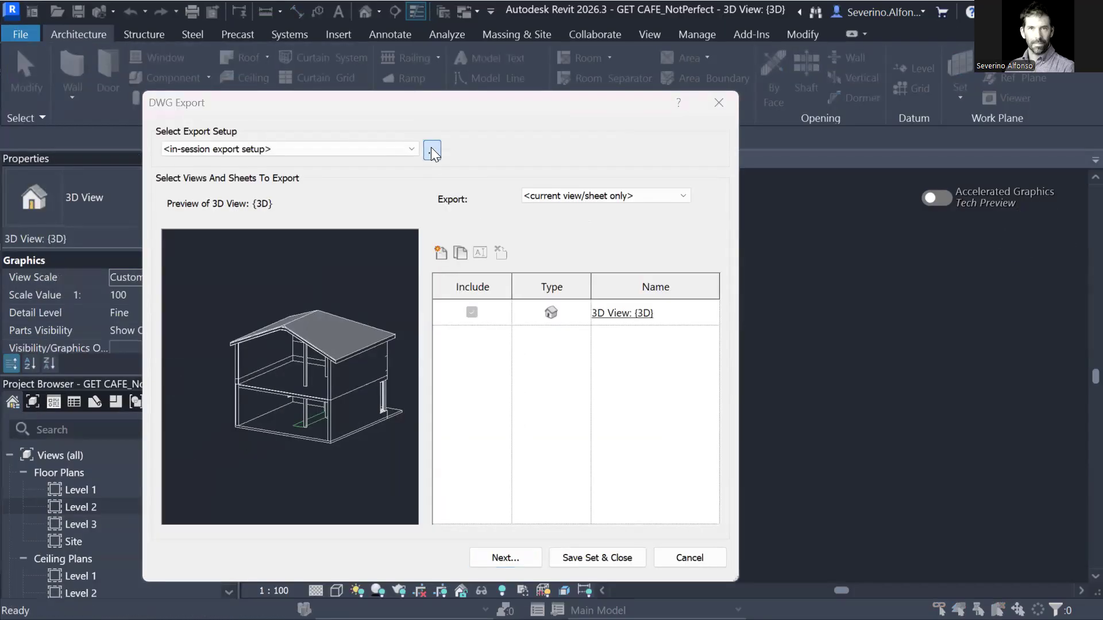
{"action": "left_click", "coordinate": [433, 150]}
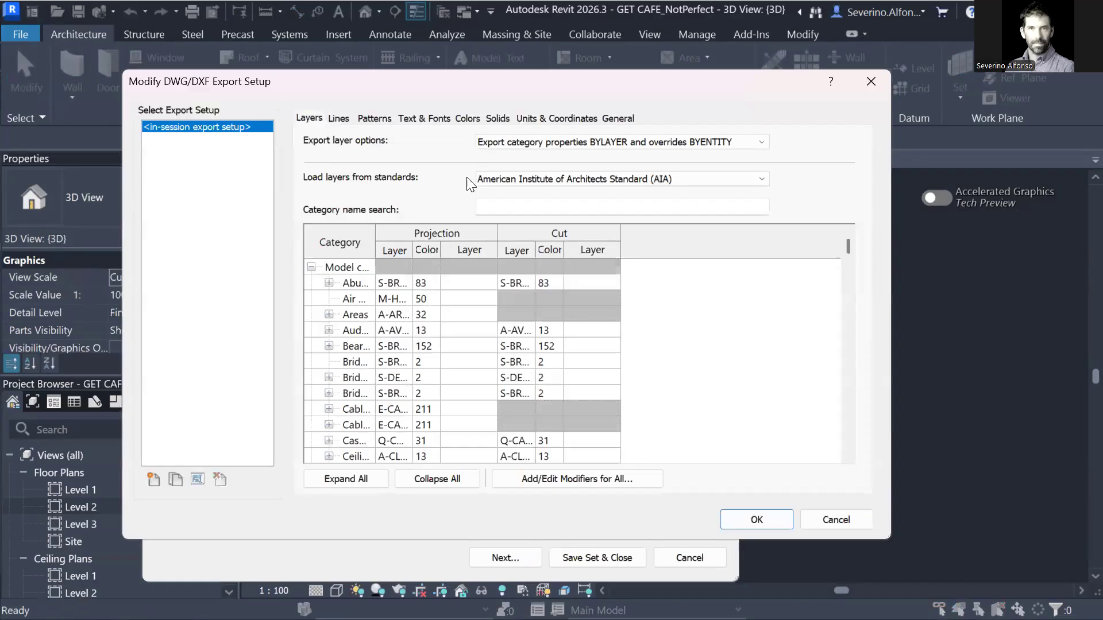
{"action": "left_click", "coordinate": [497, 118]}
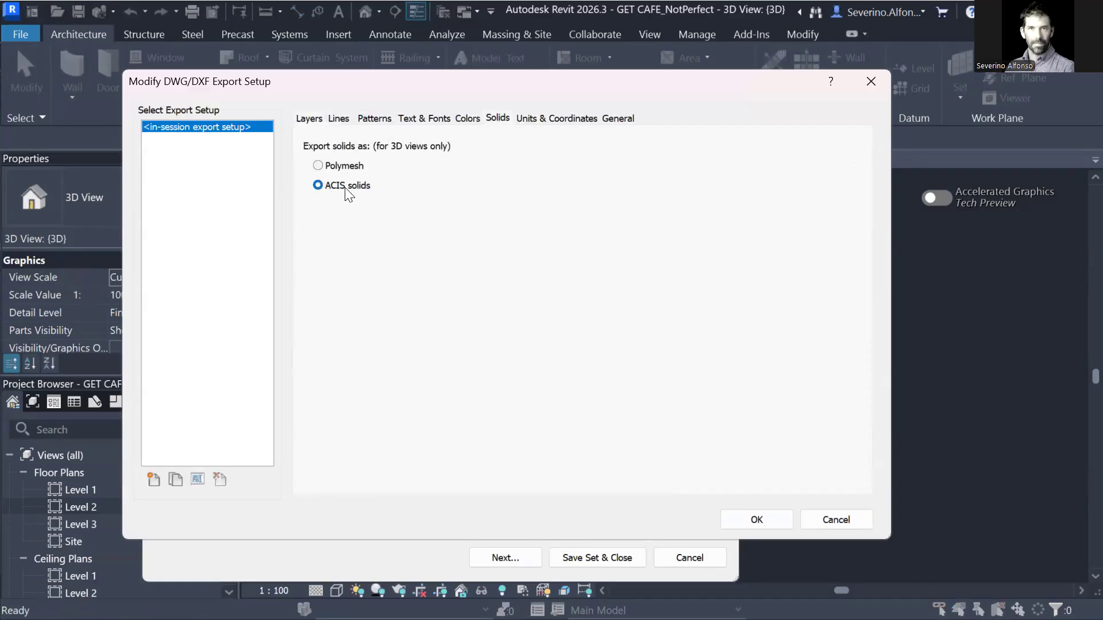
{"action": "left_click", "coordinate": [567, 118]}
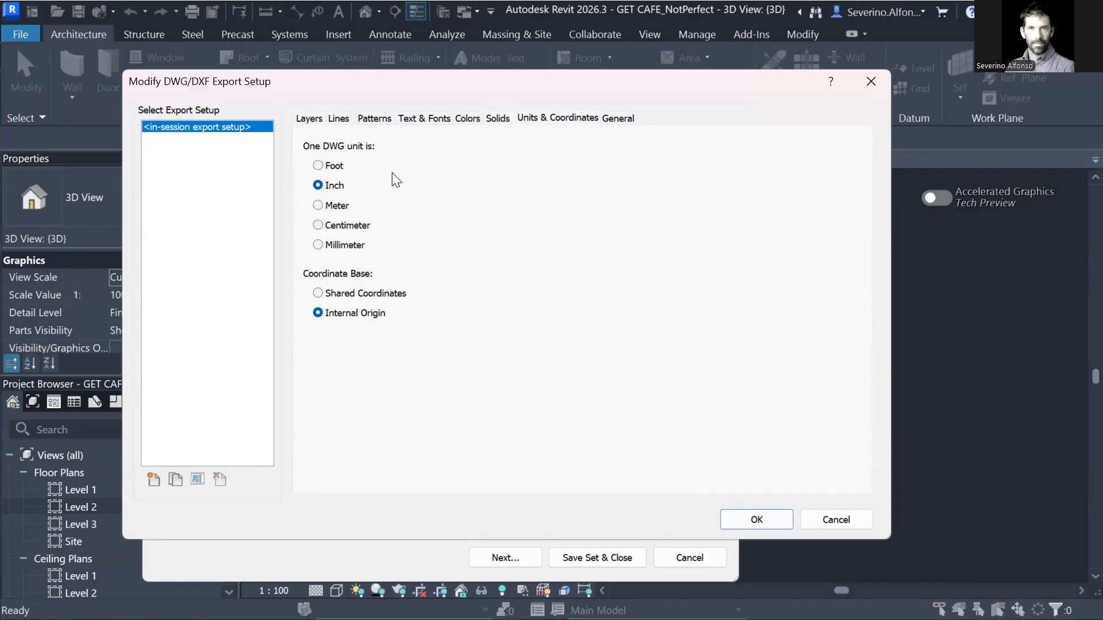
{"action": "left_click", "coordinate": [756, 520]}
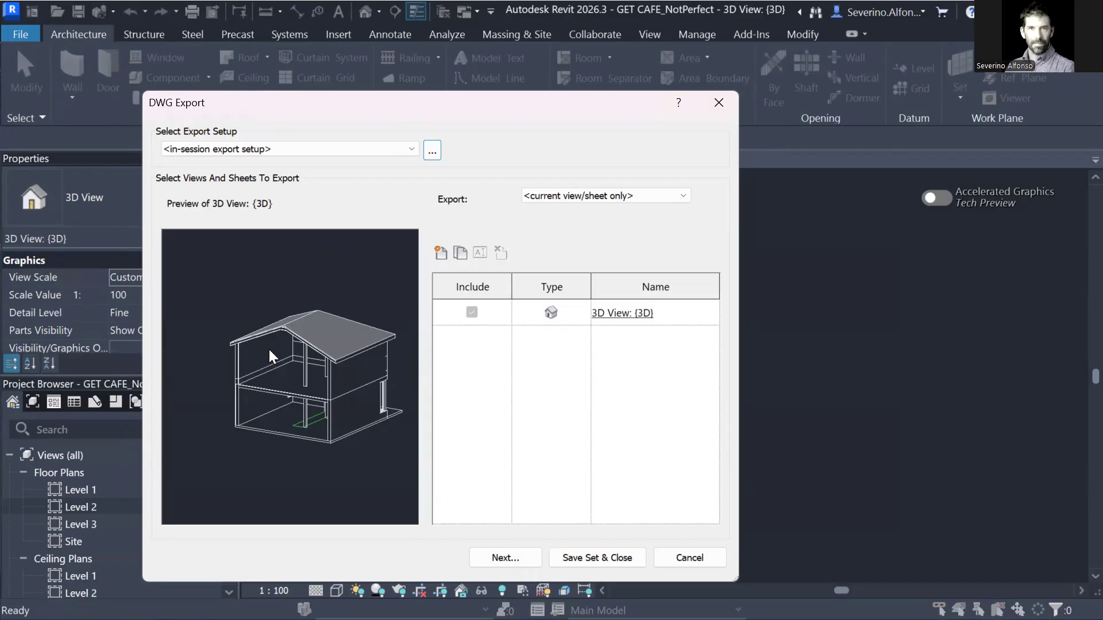
{"action": "left_click", "coordinate": [503, 557]}
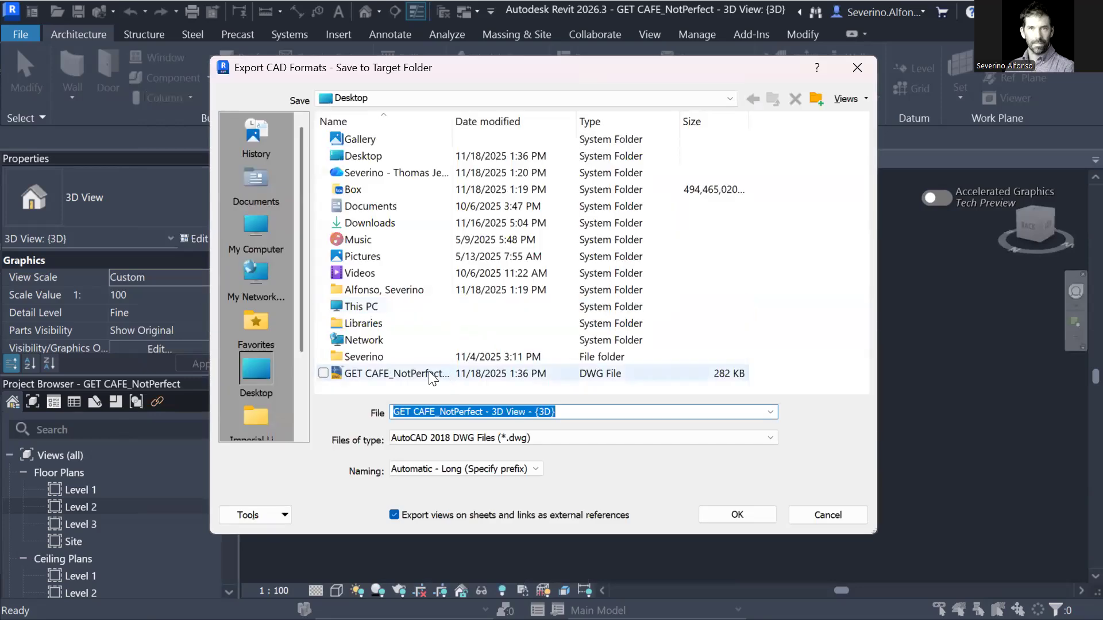
Save the DWG over the existing GET CAFE_NotPerfect - 3D View - {3D}.dwg on the Desktop.
{"action": "left_click", "coordinate": [425, 374]}
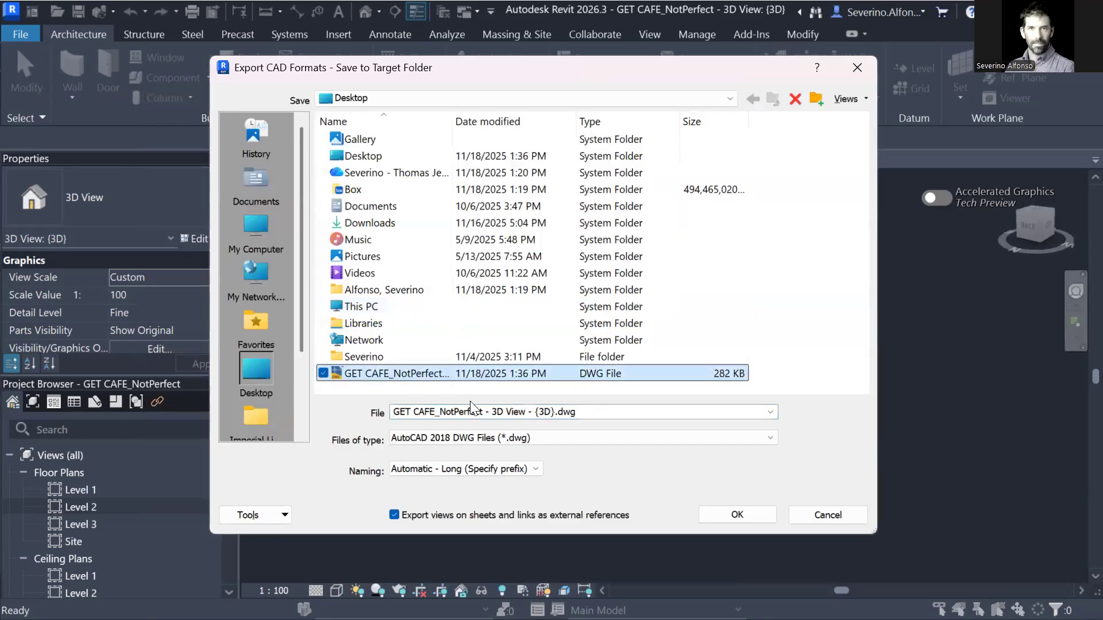
{"action": "left_click", "coordinate": [735, 519]}
{"action": "left_click", "coordinate": [604, 360]}
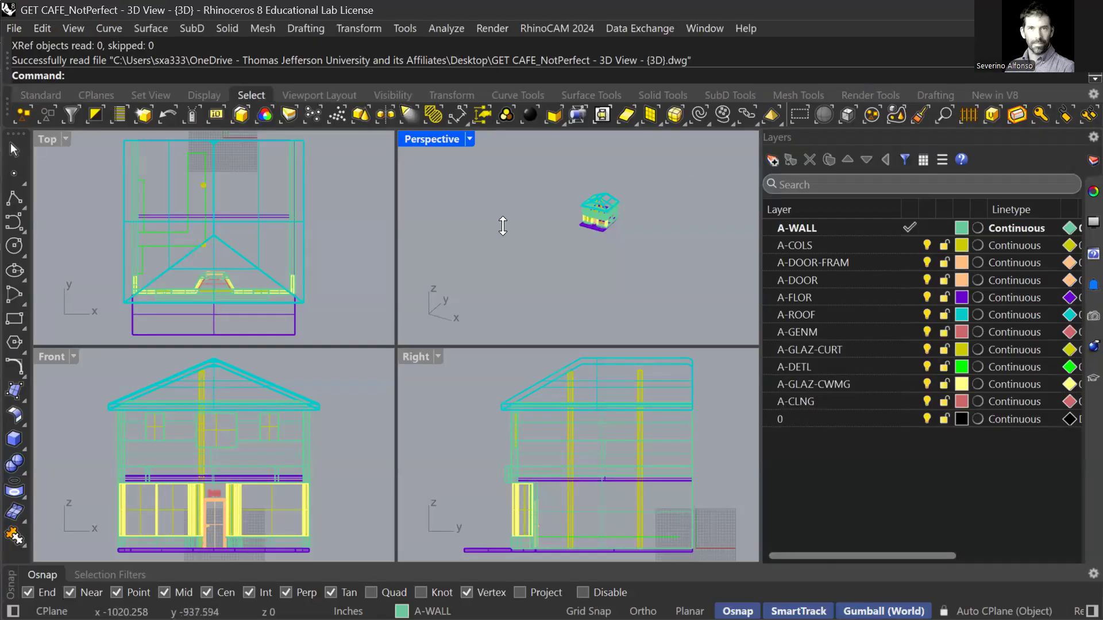
Open GET CAFE_NotPerfect - 3D View - {3D}.dwg without saving the current model, keeping Inches units.
{"action": "key", "text": "ctrl+o"}
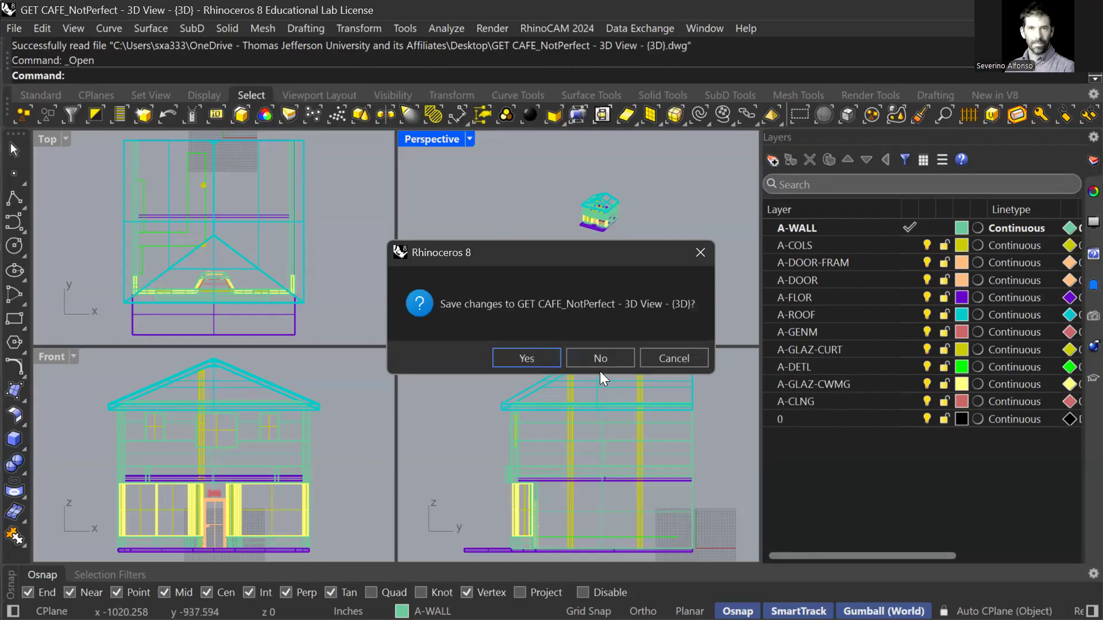
{"action": "left_click", "coordinate": [601, 353]}
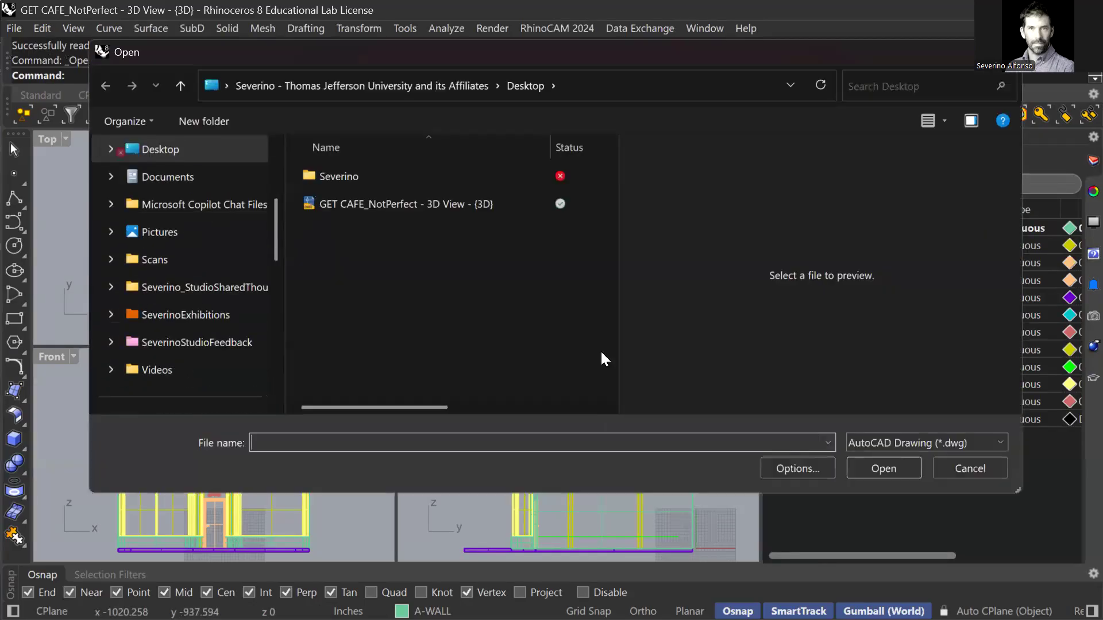
{"action": "left_click", "coordinate": [384, 206]}
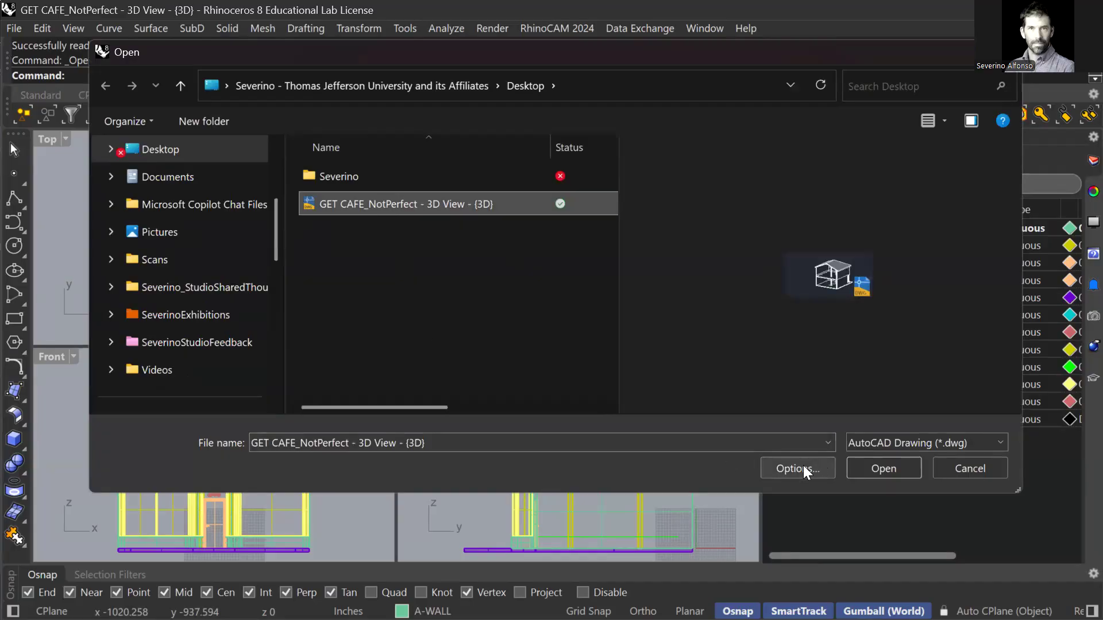
{"action": "left_click", "coordinate": [864, 468]}
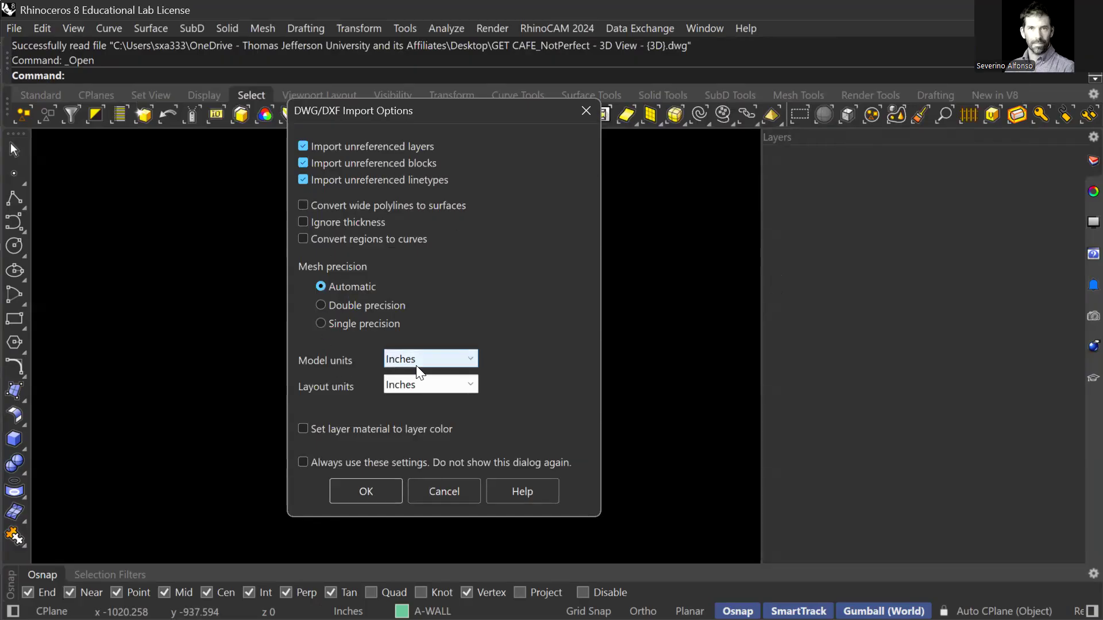
{"action": "left_click", "coordinate": [374, 490]}
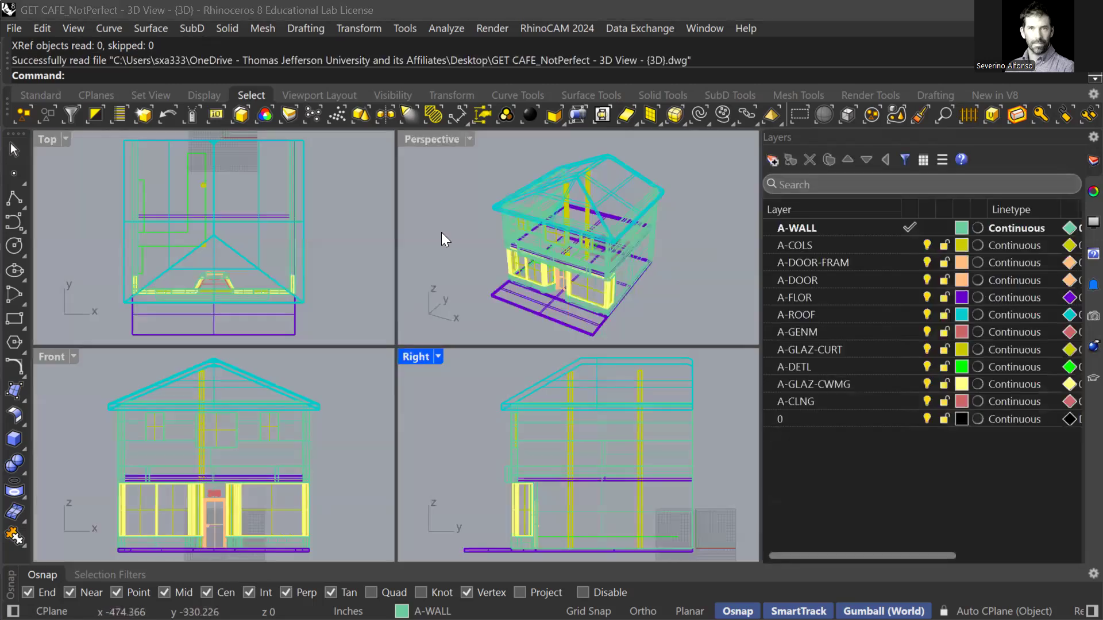
Maximize the Perspective viewport and set its display mode to Shaded.
{"action": "double_click", "coordinate": [417, 138]}
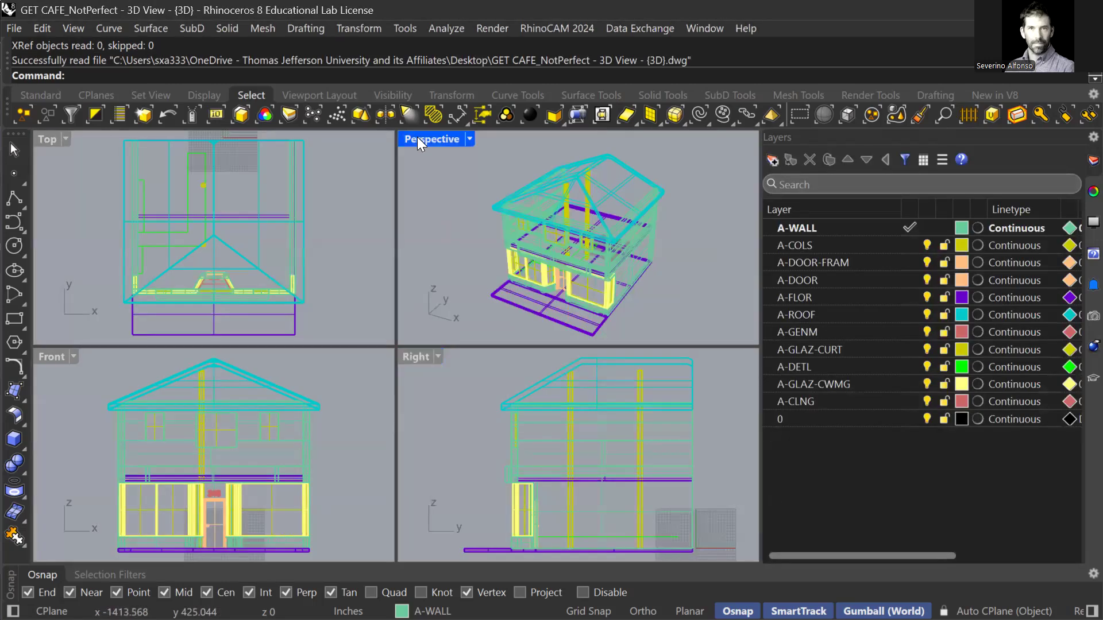
{"action": "right_click_drag", "start_coordinate": [390, 326], "coordinate": [405, 298]}
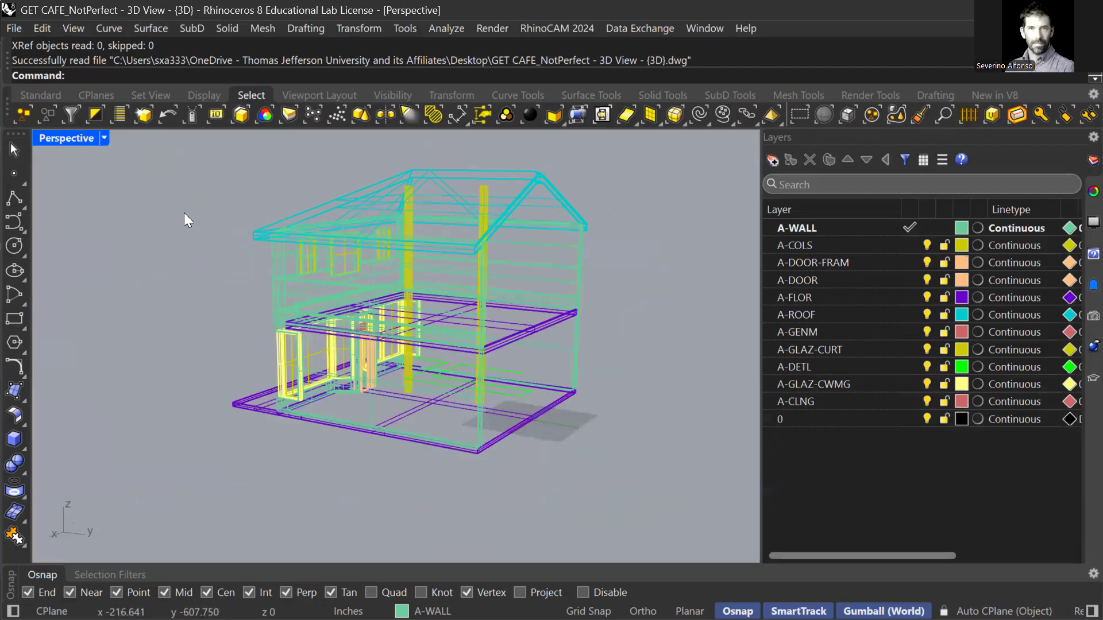
{"action": "left_click", "coordinate": [103, 138]}
{"action": "left_click", "coordinate": [168, 107]}
Orbit and zoom around the shaded house to inspect its gable, sides and upper floor.
{"action": "right_click_drag", "start_coordinate": [466, 274], "coordinate": [359, 291]}
{"action": "scroll", "coordinate": [361, 293], "scroll_direction": "up", "scroll_amount": 6}
{"action": "scroll", "coordinate": [389, 297], "scroll_direction": "down", "scroll_amount": 6}
{"action": "right_click_drag", "start_coordinate": [433, 276], "coordinate": [352, 312]}
{"action": "scroll", "coordinate": [339, 322], "scroll_direction": "up", "scroll_amount": 8}
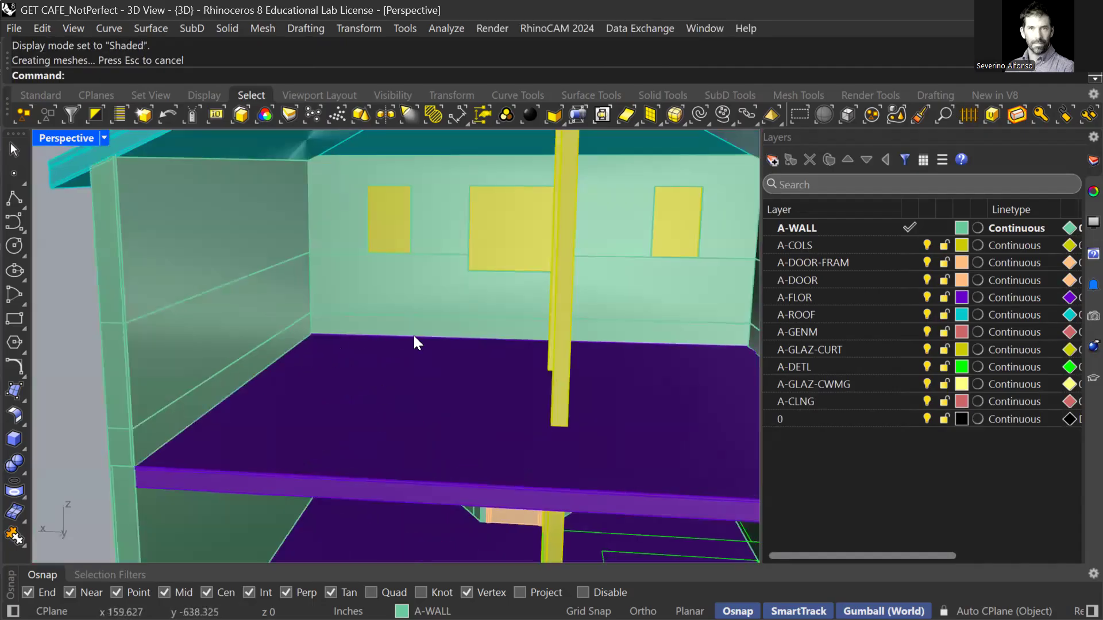
{"action": "scroll", "coordinate": [316, 327], "scroll_direction": "down", "scroll_amount": 10}
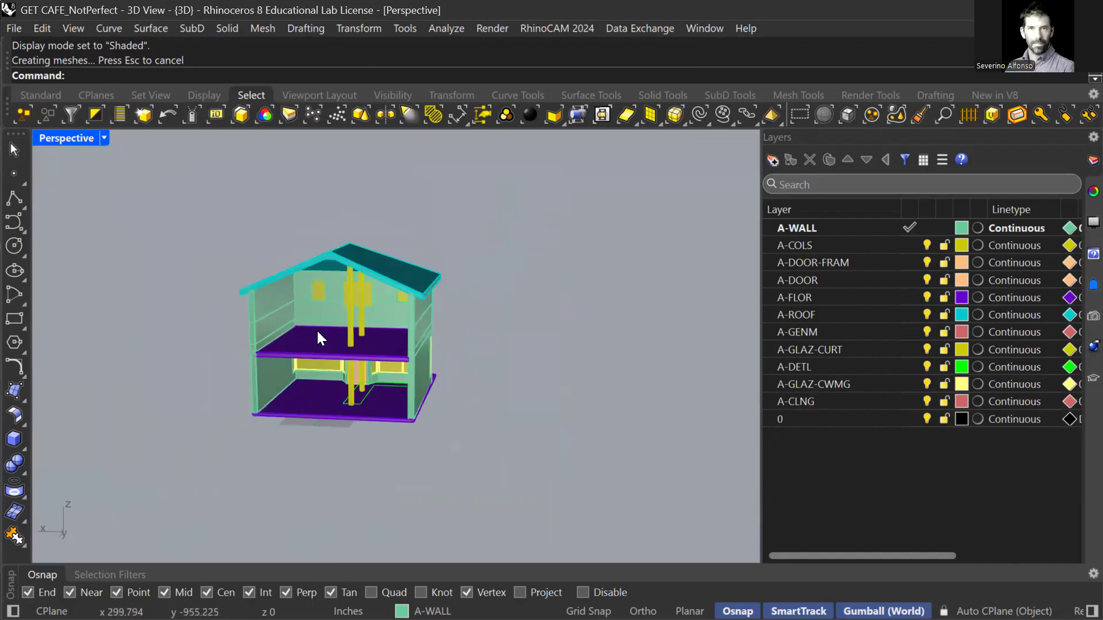
{"action": "scroll", "coordinate": [317, 331], "scroll_direction": "up", "scroll_amount": 8}
{"action": "right_click_drag", "start_coordinate": [256, 345], "coordinate": [348, 320]}
{"action": "scroll", "coordinate": [340, 311], "scroll_direction": "down", "scroll_amount": 2}
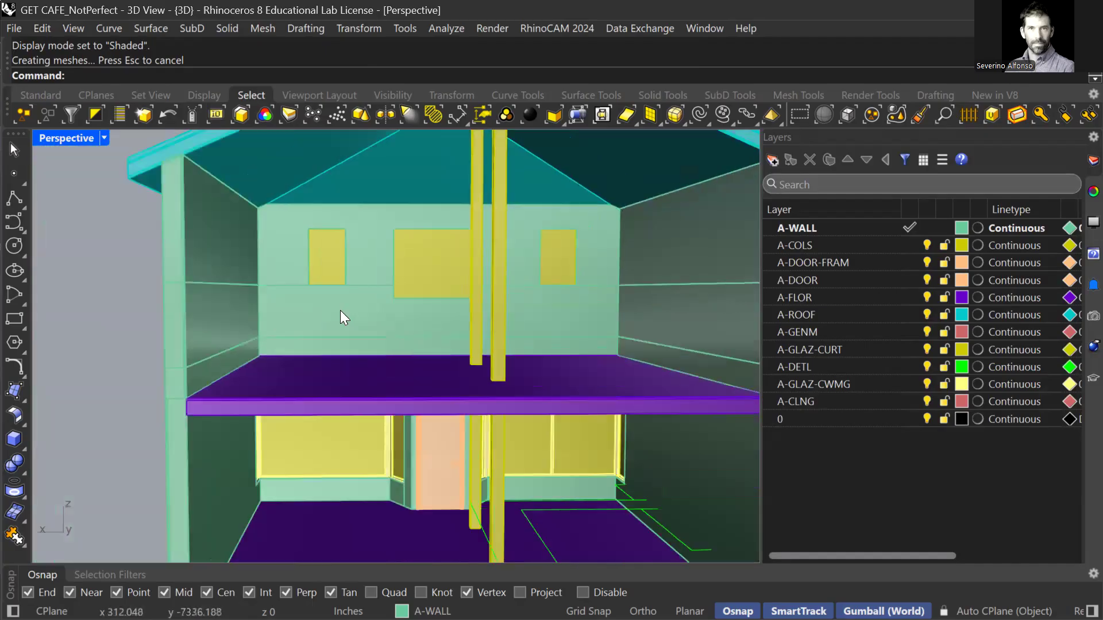
{"action": "mouse_move", "coordinate": [289, 287]}
{"action": "right_mouse_down"}
{"action": "mouse_move", "coordinate": [308, 306]}
{"action": "mouse_move", "coordinate": [266, 300]}
{"action": "mouse_move", "coordinate": [291, 306]}
{"action": "right_mouse_up"}
{"action": "scroll", "coordinate": [337, 262], "scroll_direction": "up", "scroll_amount": 3}
{"action": "scroll", "coordinate": [336, 357], "scroll_direction": "down", "scroll_amount": 6}
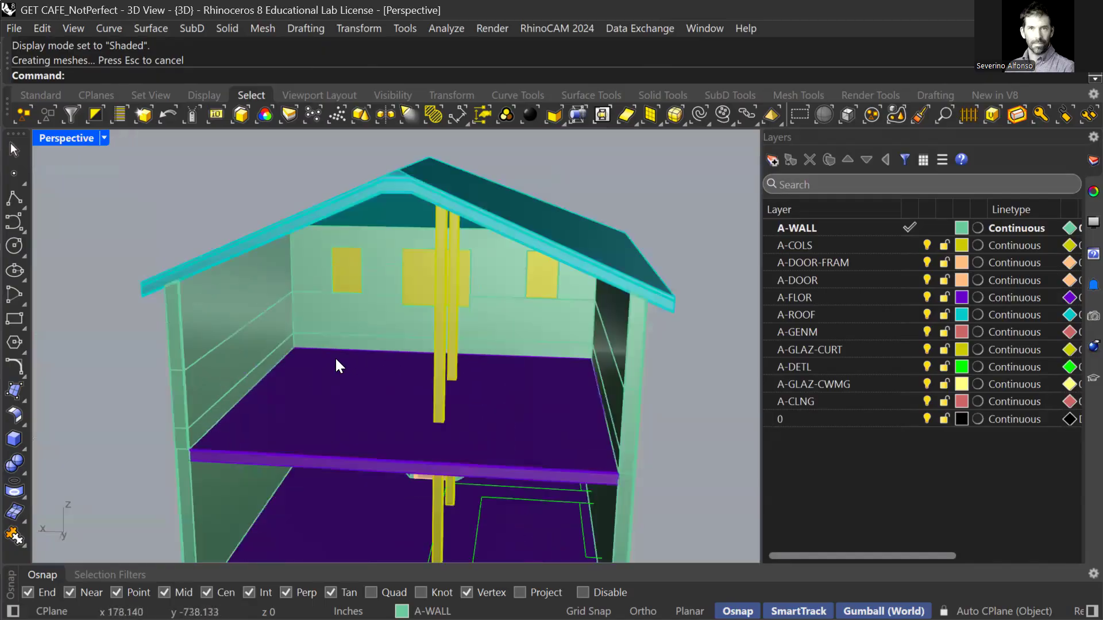
{"action": "mouse_move", "coordinate": [305, 373]}
{"action": "right_mouse_down"}
{"action": "mouse_move", "coordinate": [327, 352]}
{"action": "mouse_move", "coordinate": [364, 394]}
{"action": "mouse_move", "coordinate": [295, 377]}
{"action": "right_mouse_up"}
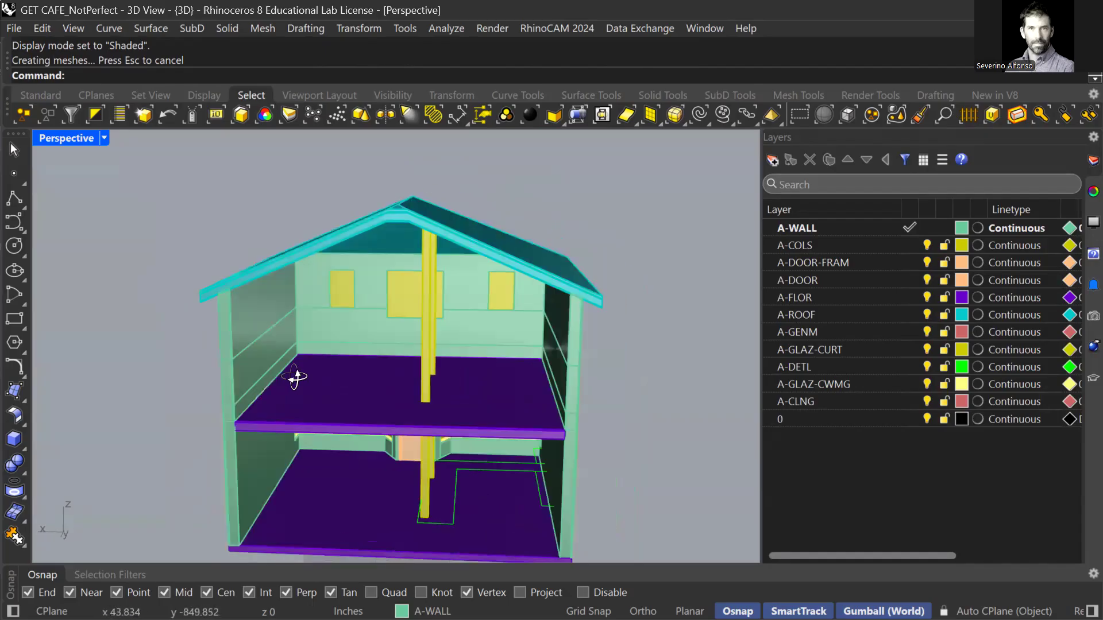
{"action": "scroll", "coordinate": [313, 389], "scroll_direction": "up", "scroll_amount": 3}
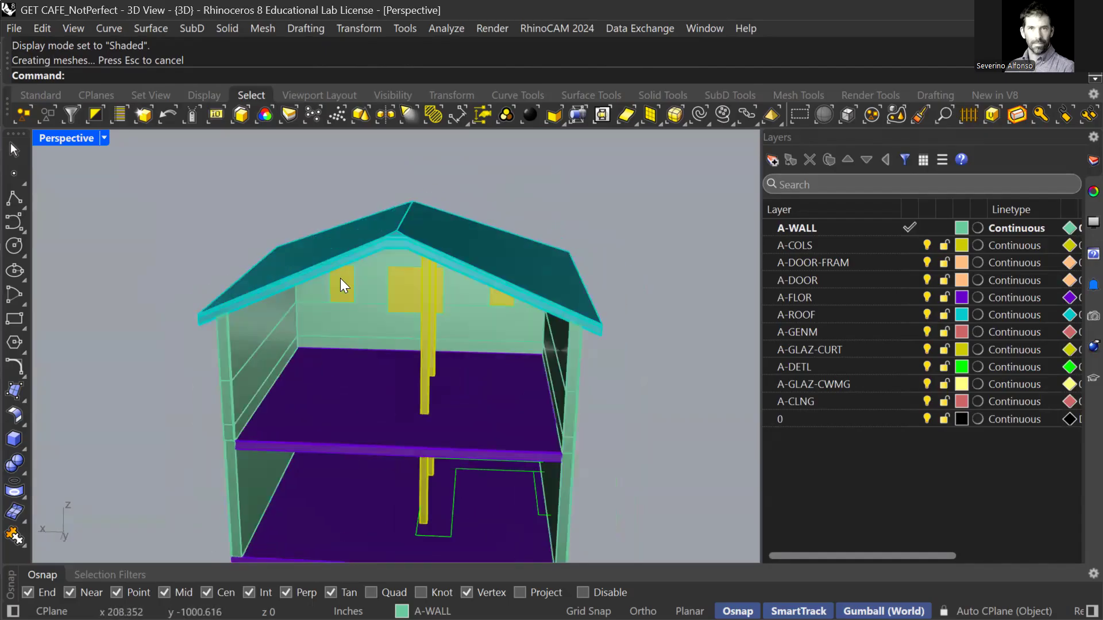
{"action": "scroll", "coordinate": [339, 278], "scroll_direction": "up", "scroll_amount": 3}
{"action": "scroll", "coordinate": [345, 370], "scroll_direction": "up", "scroll_amount": 2}
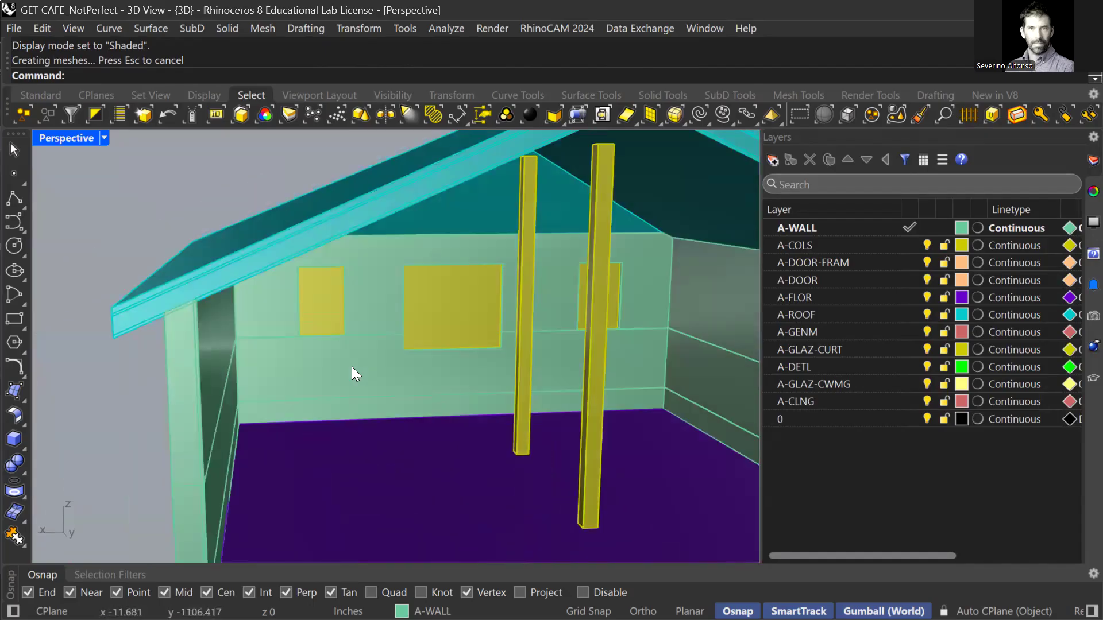
Switch the enlarged viewport to the Top view and zoom to frame the plan.
{"action": "key", "text": "ctrl+F1"}
{"action": "scroll", "coordinate": [402, 396], "scroll_direction": "down", "scroll_amount": 2}
{"action": "scroll", "coordinate": [374, 413], "scroll_direction": "up", "scroll_amount": 4}
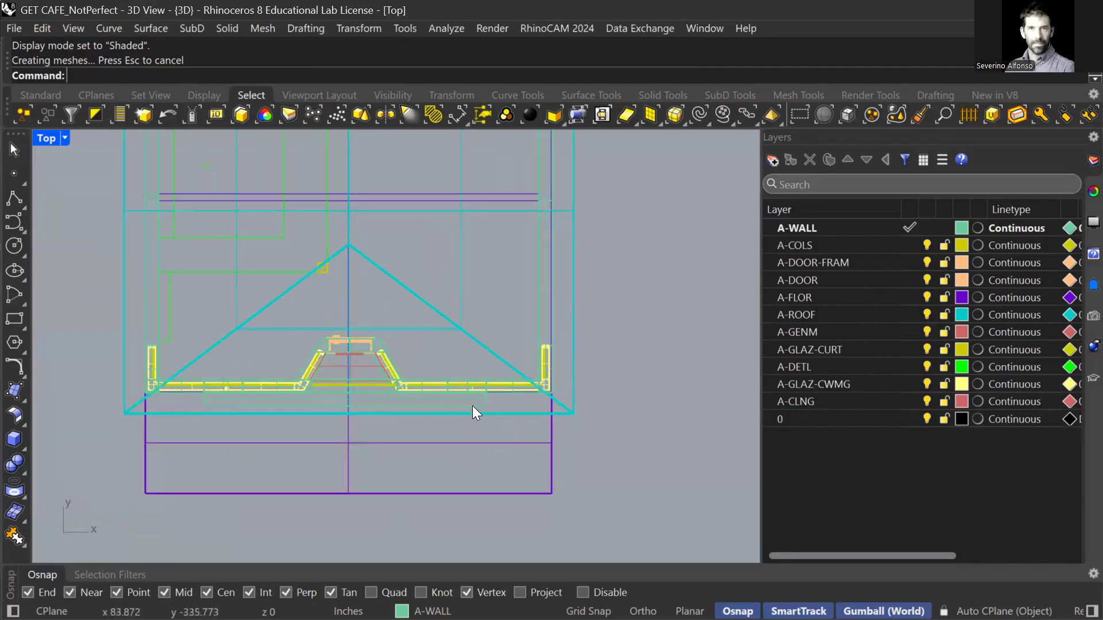
{"action": "scroll", "coordinate": [488, 379], "scroll_direction": "down", "scroll_amount": 4}
{"action": "scroll", "coordinate": [430, 341], "scroll_direction": "up", "scroll_amount": 5}
{"action": "scroll", "coordinate": [454, 414], "scroll_direction": "down", "scroll_amount": 3}
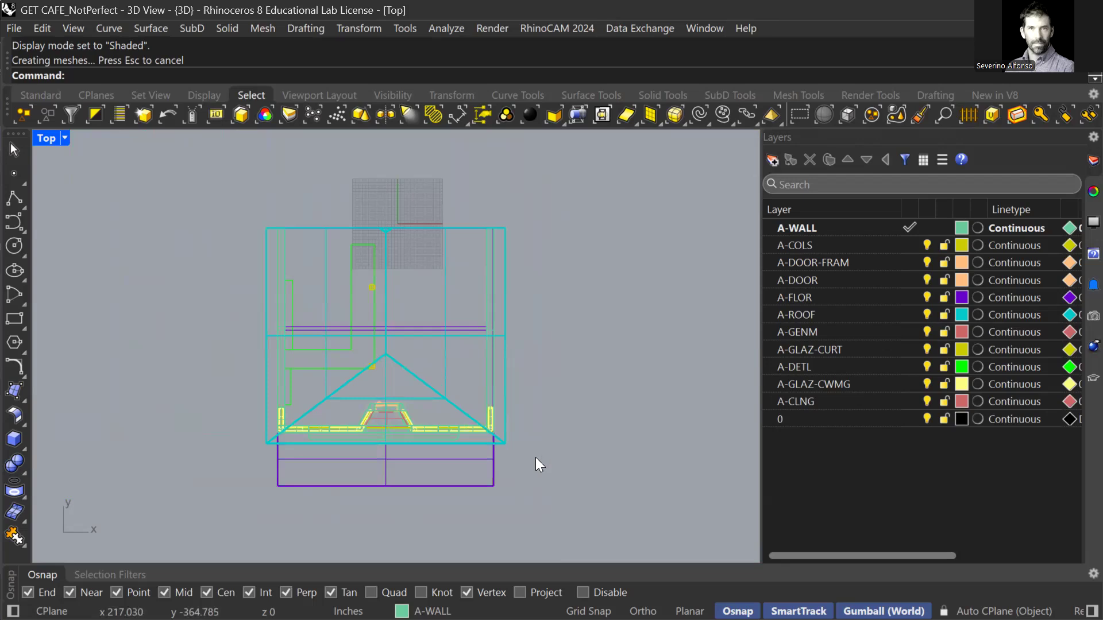
Start the Curve command and place the first points beside the house's front corner.
{"action": "type", "text": "Curves"}
{"action": "key", "text": "Return"}
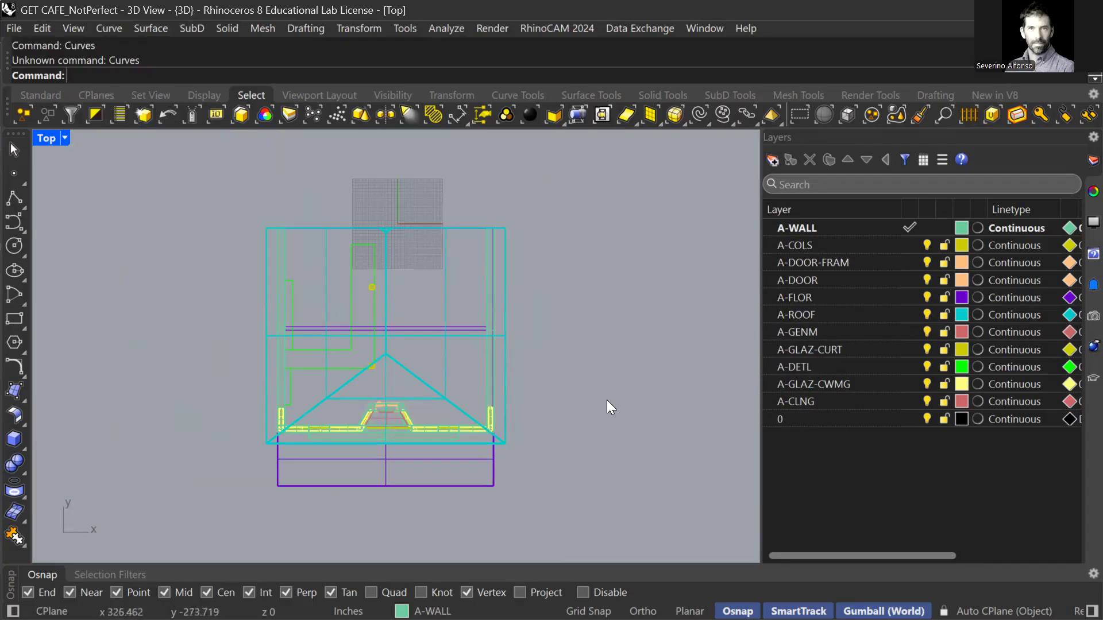
{"action": "type", "text": "Curve"}
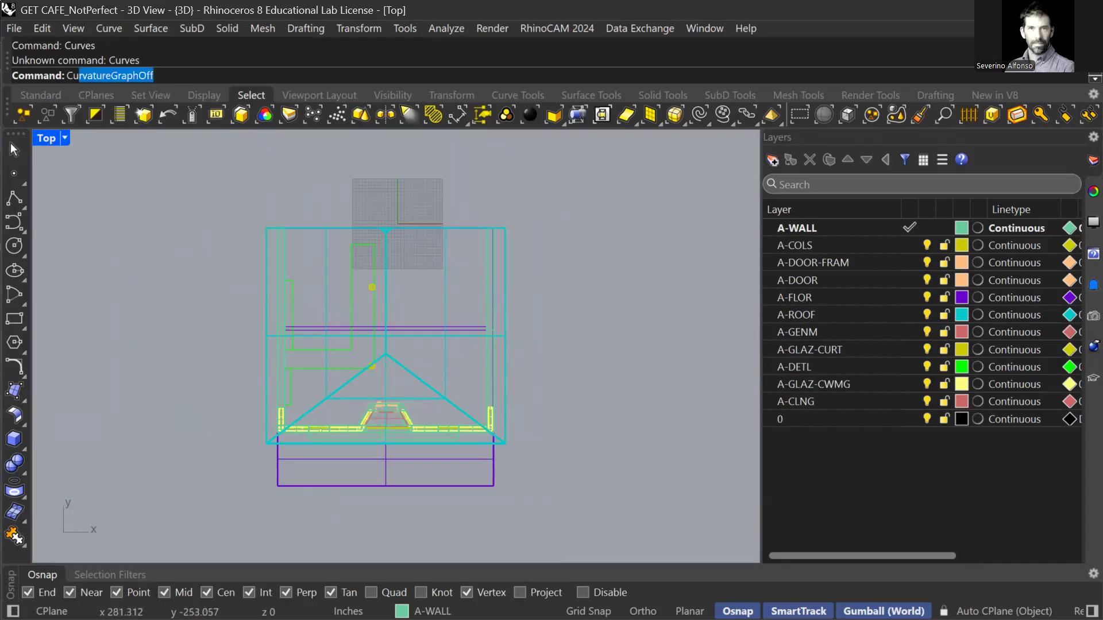
{"action": "key", "text": "Return"}
{"action": "left_click", "coordinate": [568, 389]}
{"action": "scroll", "coordinate": [489, 373], "scroll_direction": "up", "scroll_amount": 2}
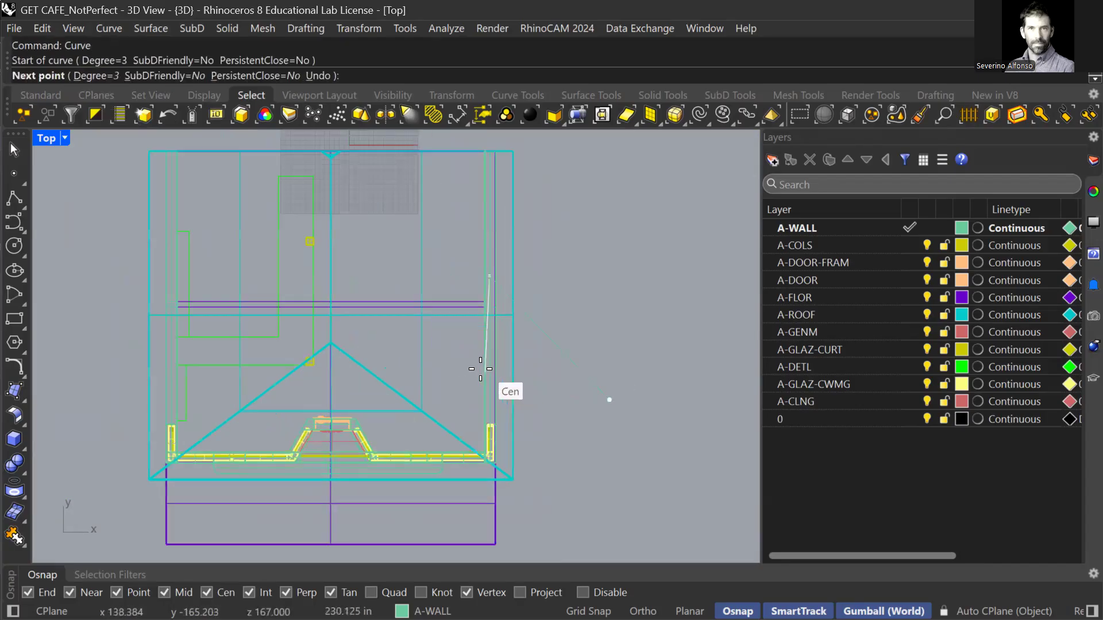
{"action": "left_click", "coordinate": [450, 354]}
{"action": "left_click", "coordinate": [398, 437]}
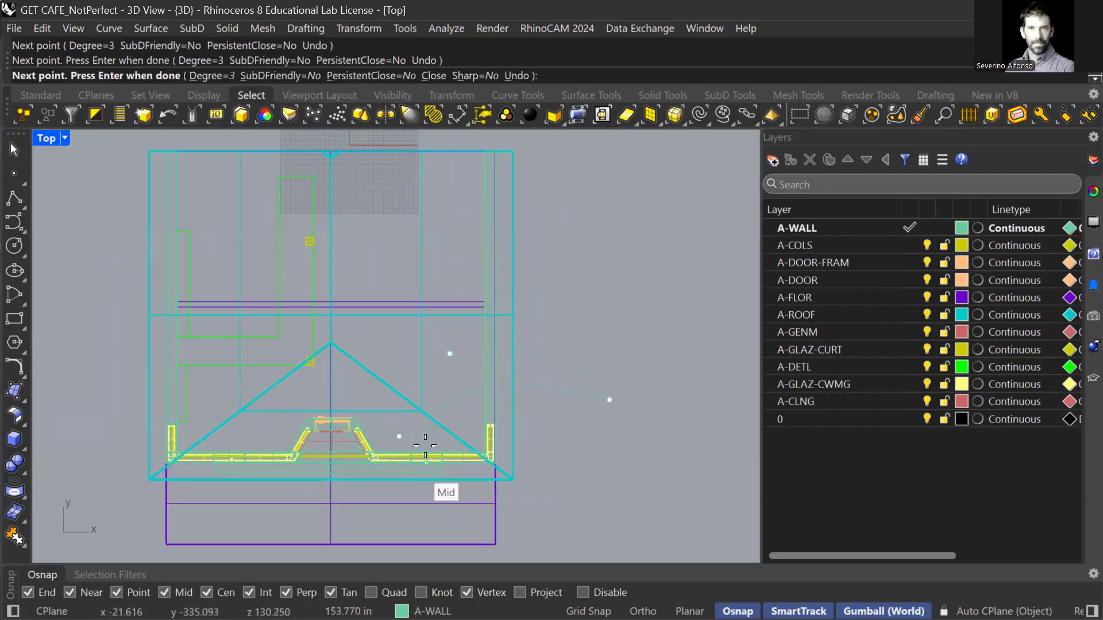
Add the remaining points around the corner and close the curve at its start point.
{"action": "scroll", "coordinate": [423, 438], "scroll_direction": "up", "scroll_amount": 3}
{"action": "scroll", "coordinate": [462, 349], "scroll_direction": "down", "scroll_amount": 3}
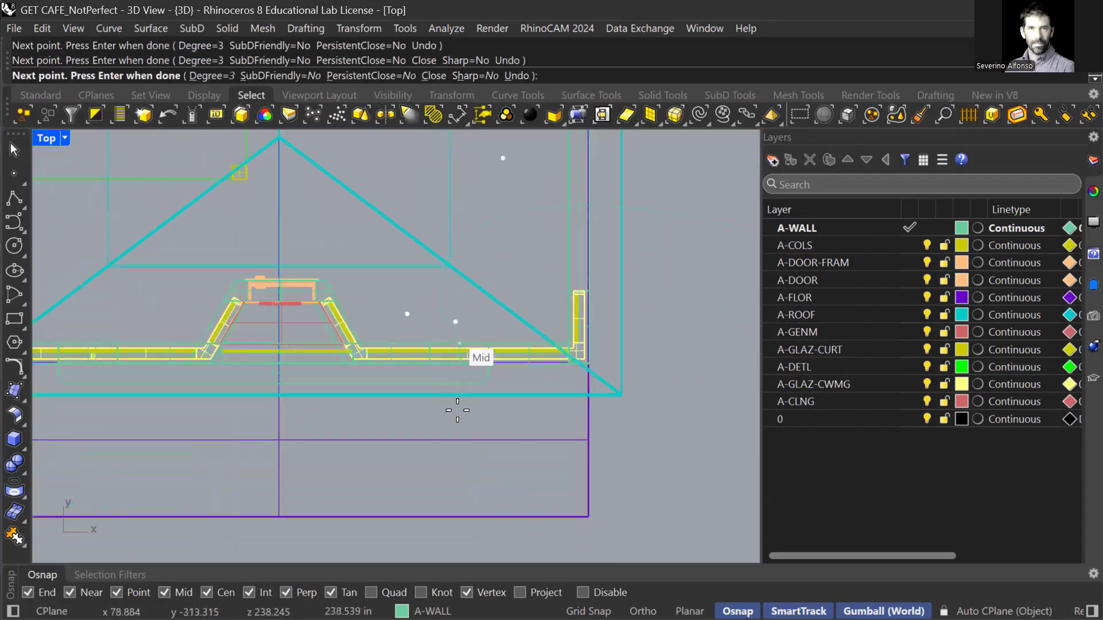
{"action": "left_click", "coordinate": [470, 396]}
{"action": "scroll", "coordinate": [452, 478], "scroll_direction": "down", "scroll_amount": 4}
{"action": "left_click", "coordinate": [446, 493]}
{"action": "left_click", "coordinate": [518, 508]}
{"action": "left_click", "coordinate": [610, 432]}
{"action": "left_click", "coordinate": [606, 352]}
{"action": "left_click", "coordinate": [588, 361]}
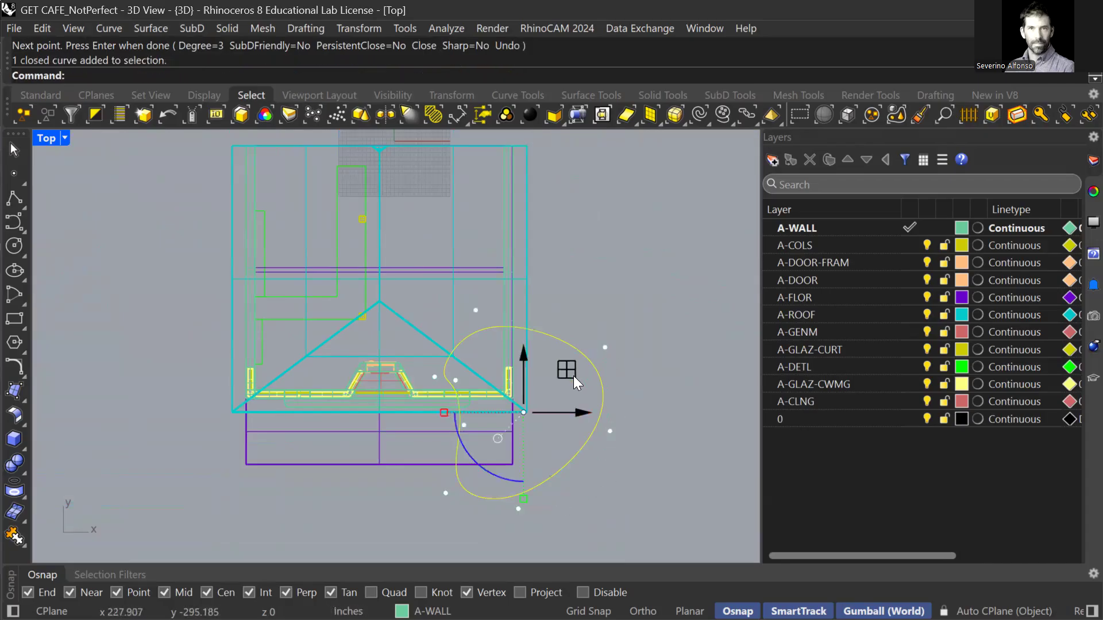
Cycle through the Front, Right and Perspective views.
{"action": "key", "text": "ctrl+F2"}
{"action": "key", "text": "ctrl+F3"}
{"action": "key", "text": "ctrl+F4"}
{"action": "scroll", "coordinate": [401, 427], "scroll_direction": "down", "scroll_amount": 5}
Try raising the closed curve above the roof with the gumball, undoing each attempt.
{"action": "left_click_drag", "start_coordinate": [372, 410], "coordinate": [367, 255]}
{"action": "right_click_drag", "start_coordinate": [425, 339], "coordinate": [398, 319]}
{"action": "scroll", "coordinate": [408, 349], "scroll_direction": "up", "scroll_amount": 7}
{"action": "key", "text": "Escape"}
{"action": "scroll", "coordinate": [400, 366], "scroll_direction": "down", "scroll_amount": 5}
{"action": "key", "text": "ctrl+z"}
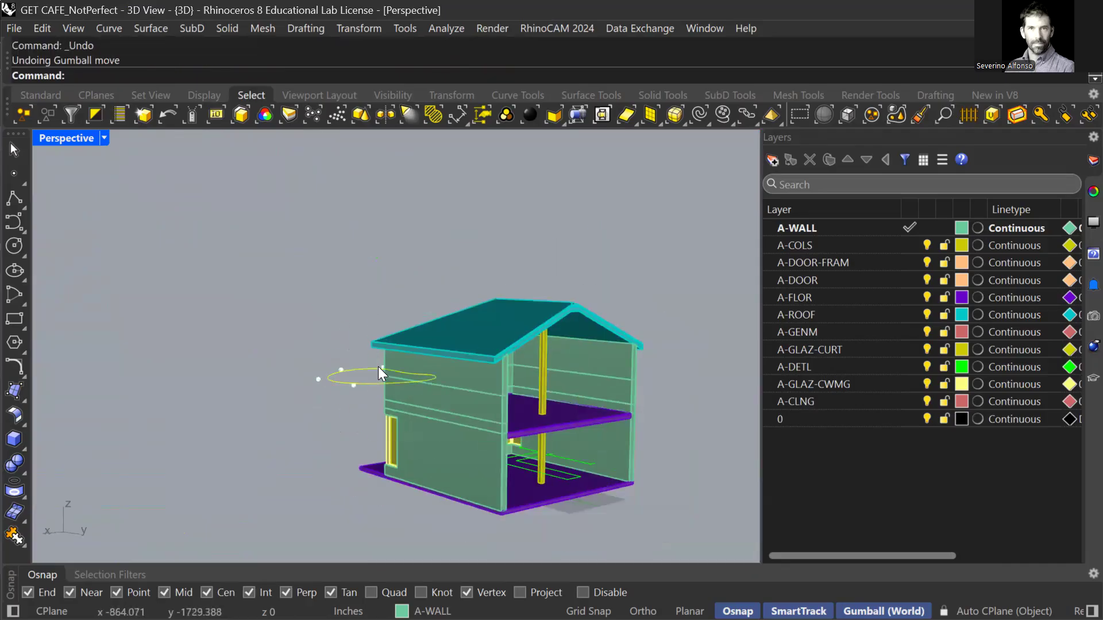
{"action": "left_click", "coordinate": [330, 365]}
{"action": "scroll", "coordinate": [348, 431], "scroll_direction": "up", "scroll_amount": 6}
{"action": "left_click", "coordinate": [348, 462]}
{"action": "left_click_drag", "start_coordinate": [389, 432], "coordinate": [389, 337]}
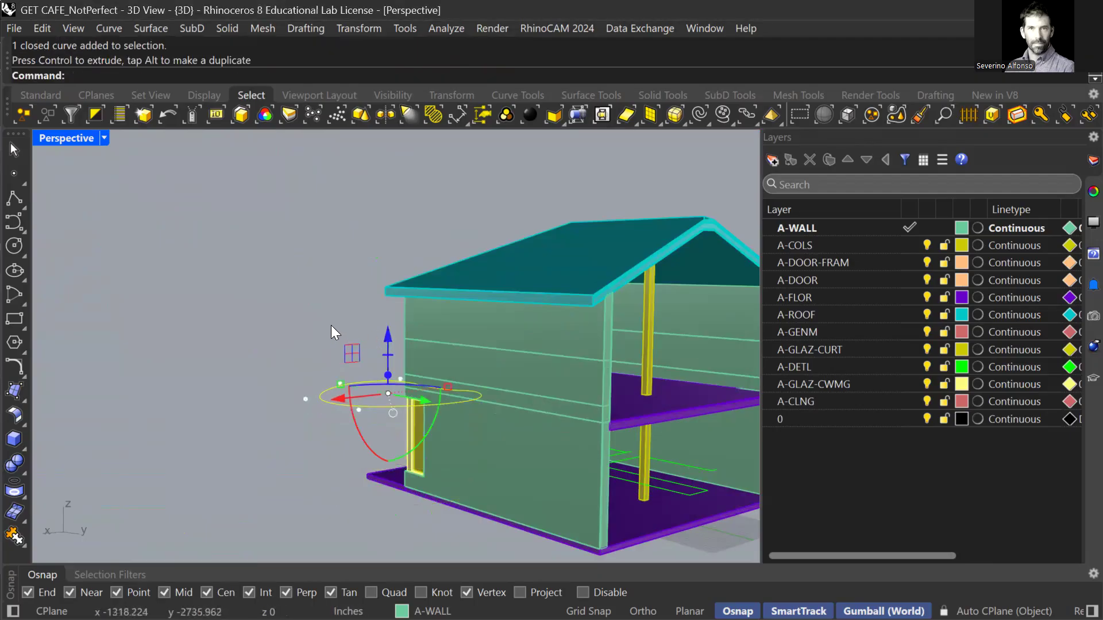
{"action": "key", "text": "ctrl+z"}
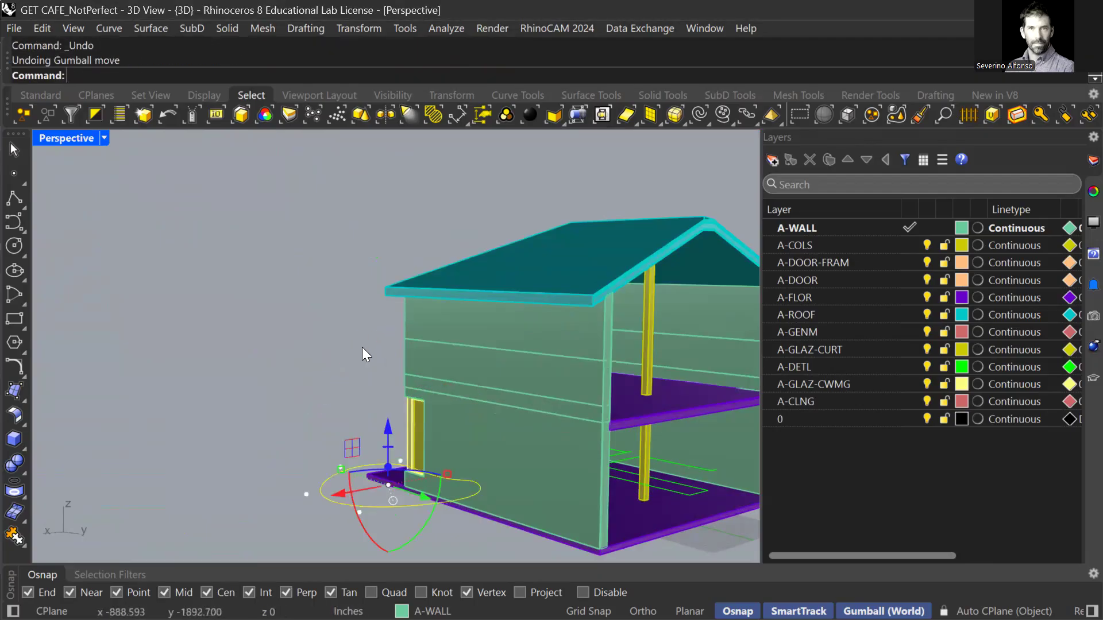
Lift the curve again, undoing the accidental upward extrusion and the raise.
{"action": "left_click_drag", "start_coordinate": [389, 426], "coordinate": [383, 392]}
{"action": "left_click_drag", "start_coordinate": [386, 369], "coordinate": [385, 301], "text": "ctrl"}
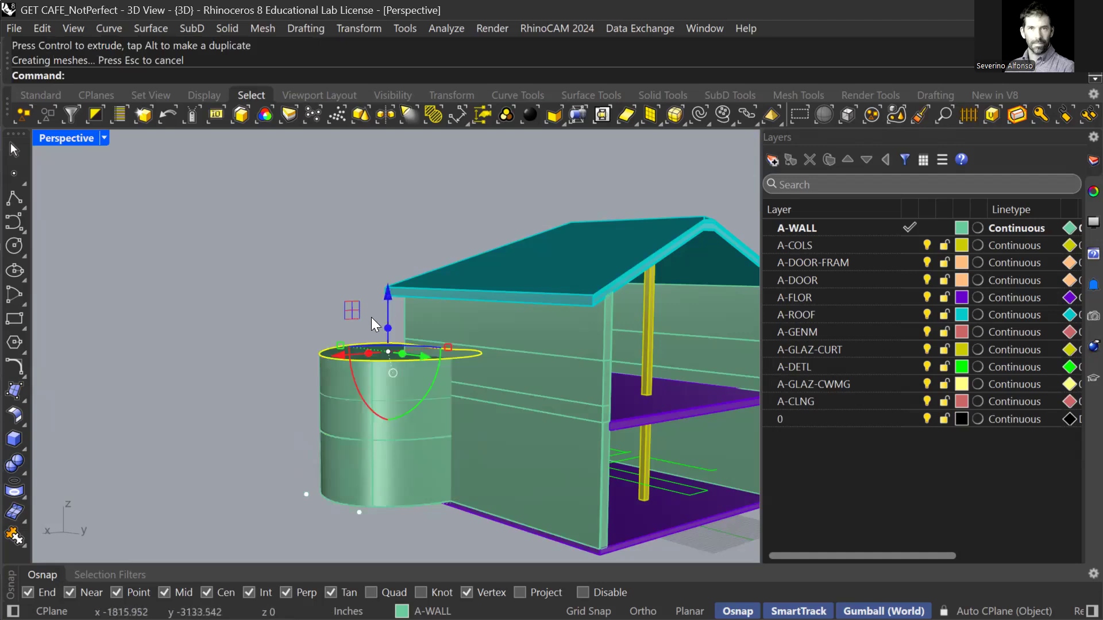
{"action": "key", "text": "ctrl+z"}
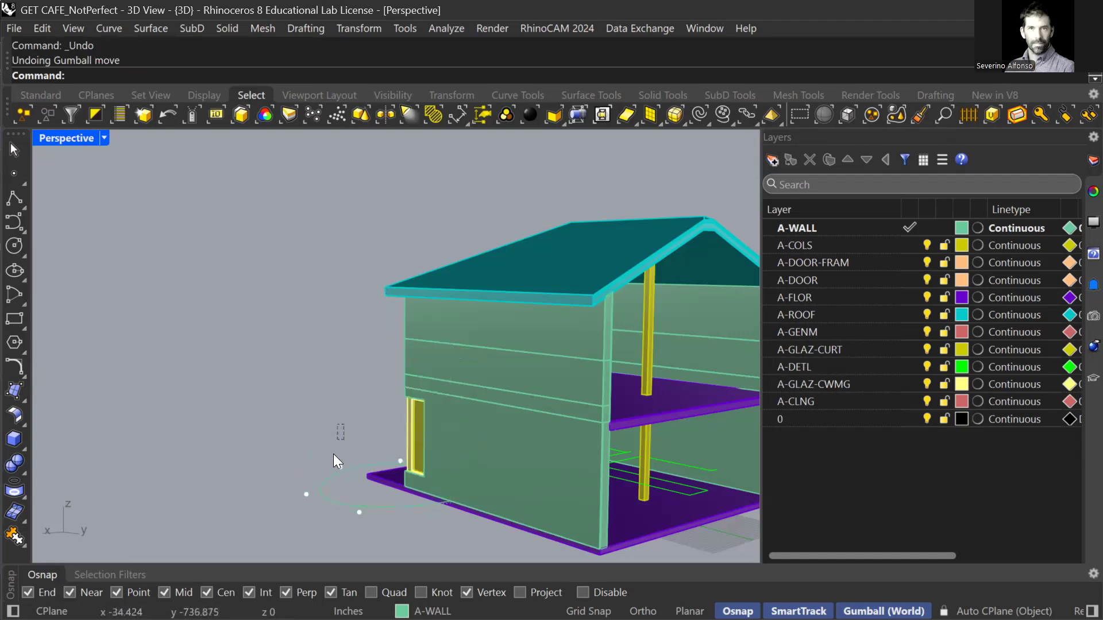
{"action": "left_click", "coordinate": [357, 464]}
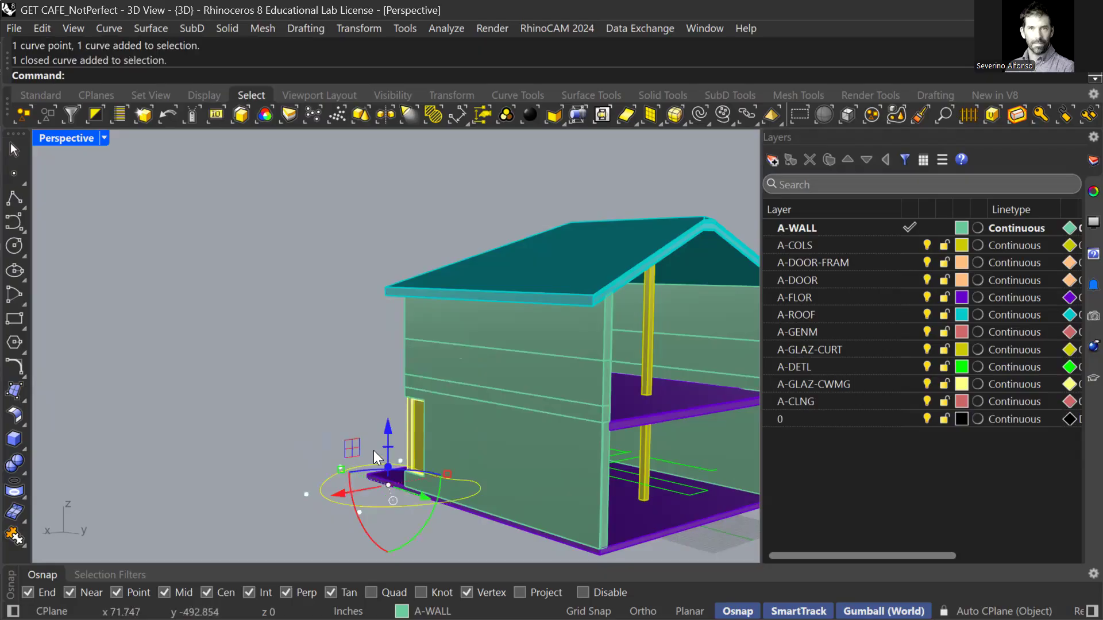
{"action": "left_click_drag", "start_coordinate": [388, 426], "coordinate": [390, 369]}
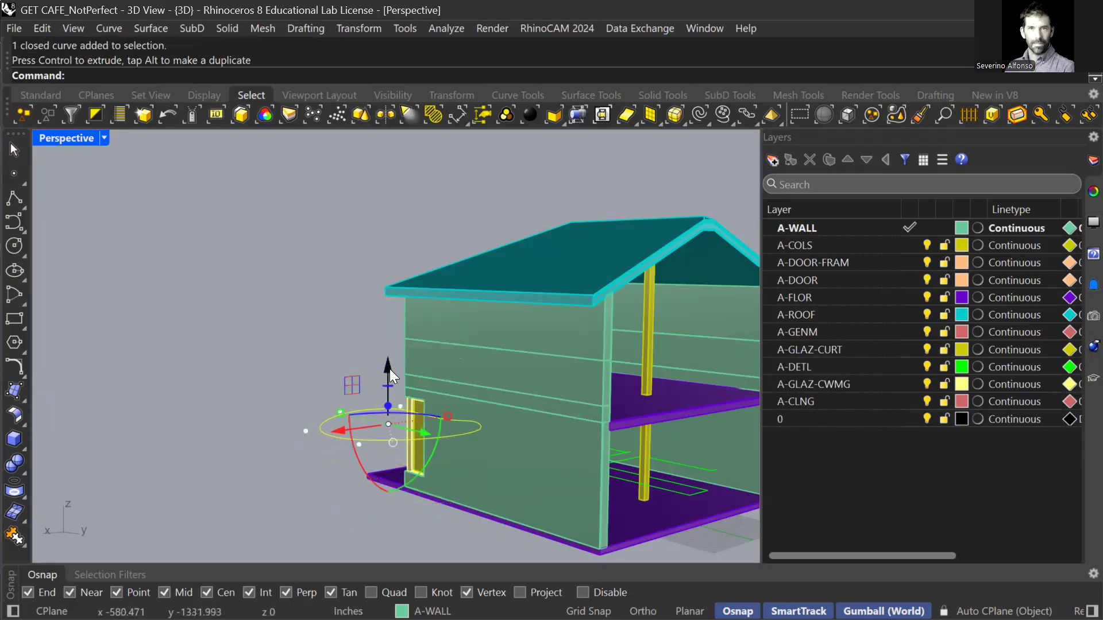
{"action": "left_click", "coordinate": [332, 350]}
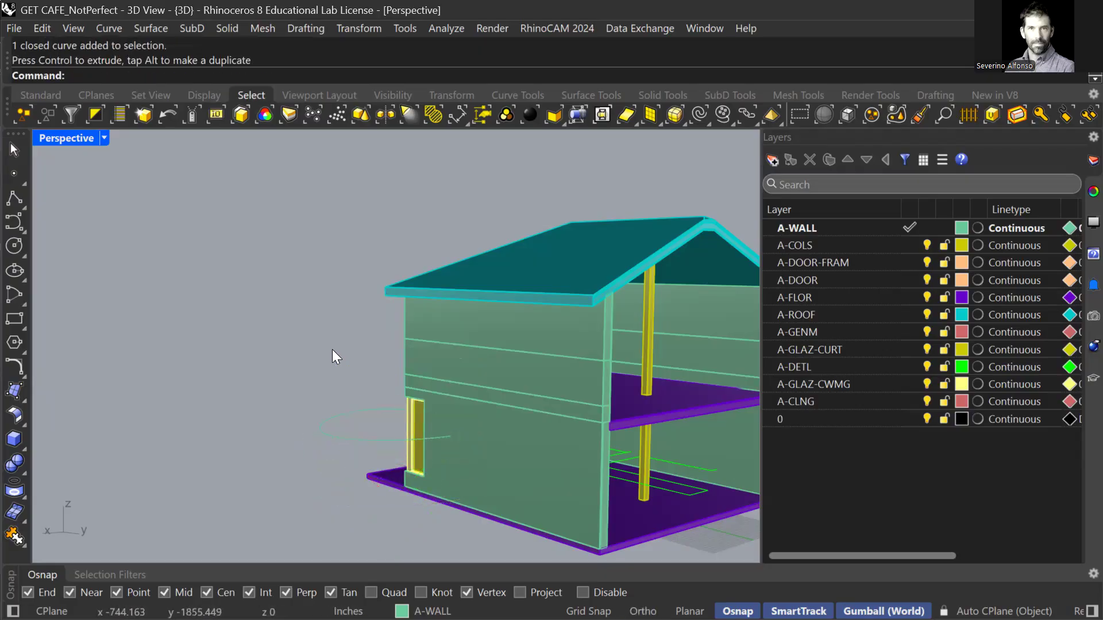
{"action": "key", "text": "ctrl+z"}
Raise a copy of the curve high above, then shift and widen the curve below it.
{"action": "left_click_drag", "start_coordinate": [390, 431], "coordinate": [386, 336]}
{"action": "right_click_drag", "start_coordinate": [386, 336], "coordinate": [397, 292]}
{"action": "left_click_drag", "start_coordinate": [397, 291], "coordinate": [394, 213]}
{"action": "left_click", "coordinate": [355, 343]}
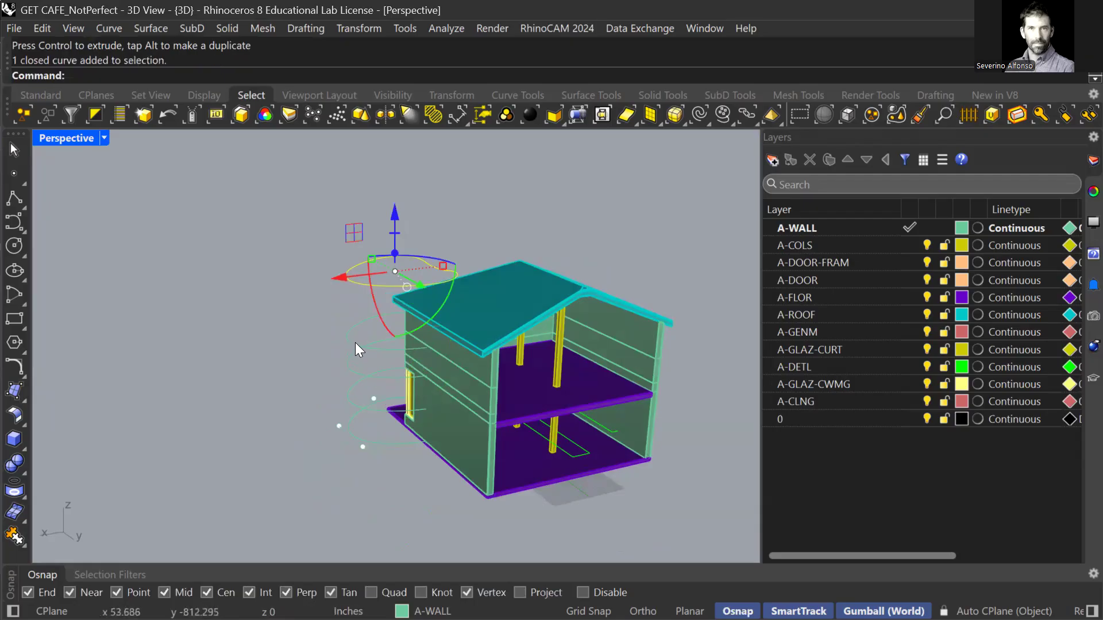
{"action": "scroll", "coordinate": [363, 345], "scroll_direction": "up", "scroll_amount": 5}
{"action": "left_click_drag", "start_coordinate": [394, 323], "coordinate": [382, 324]}
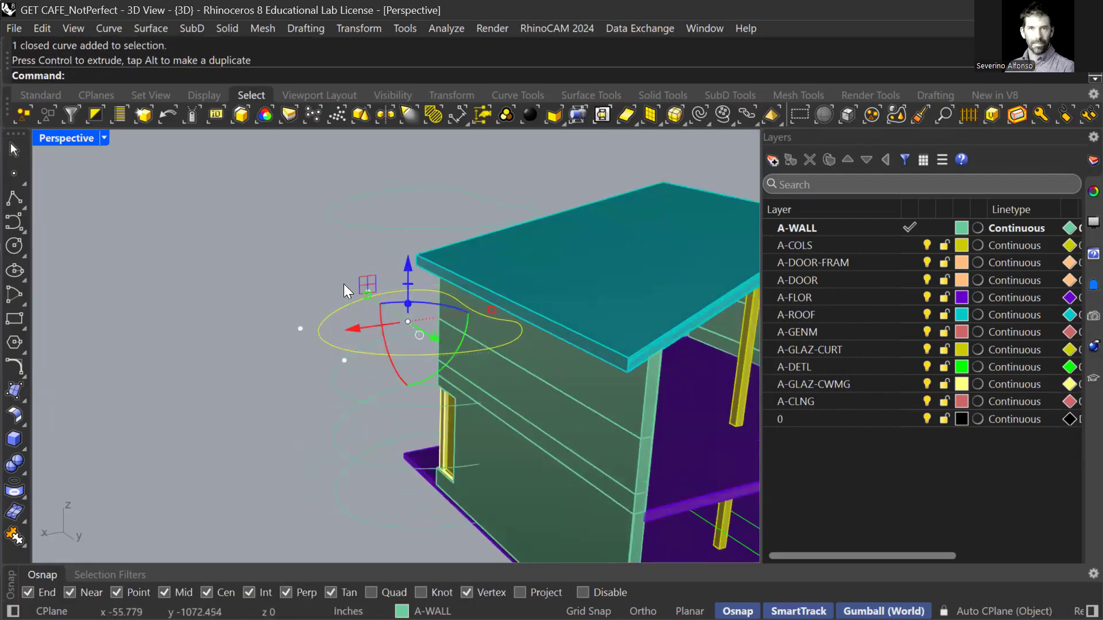
{"action": "left_click_drag", "start_coordinate": [488, 312], "coordinate": [508, 309]}
{"action": "right_click_drag", "start_coordinate": [543, 361], "coordinate": [591, 363]}
{"action": "scroll", "coordinate": [547, 351], "scroll_direction": "up", "scroll_amount": 6}
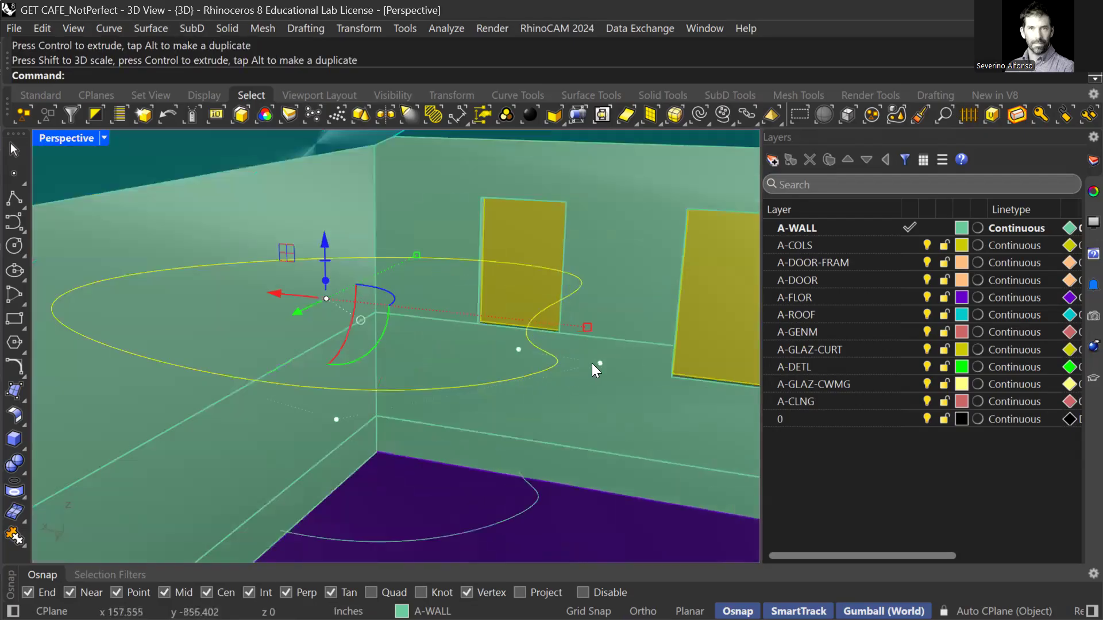
{"action": "left_click", "coordinate": [592, 363]}
{"action": "scroll", "coordinate": [609, 352], "scroll_direction": "up", "scroll_amount": 5}
{"action": "right_click_drag", "start_coordinate": [591, 414], "coordinate": [590, 423]}
{"action": "key", "text": "Escape"}
{"action": "key", "text": "Escape"}
Hide the house's roof.
{"action": "left_click", "coordinate": [587, 285]}
{"action": "type", "text": "Hide"}
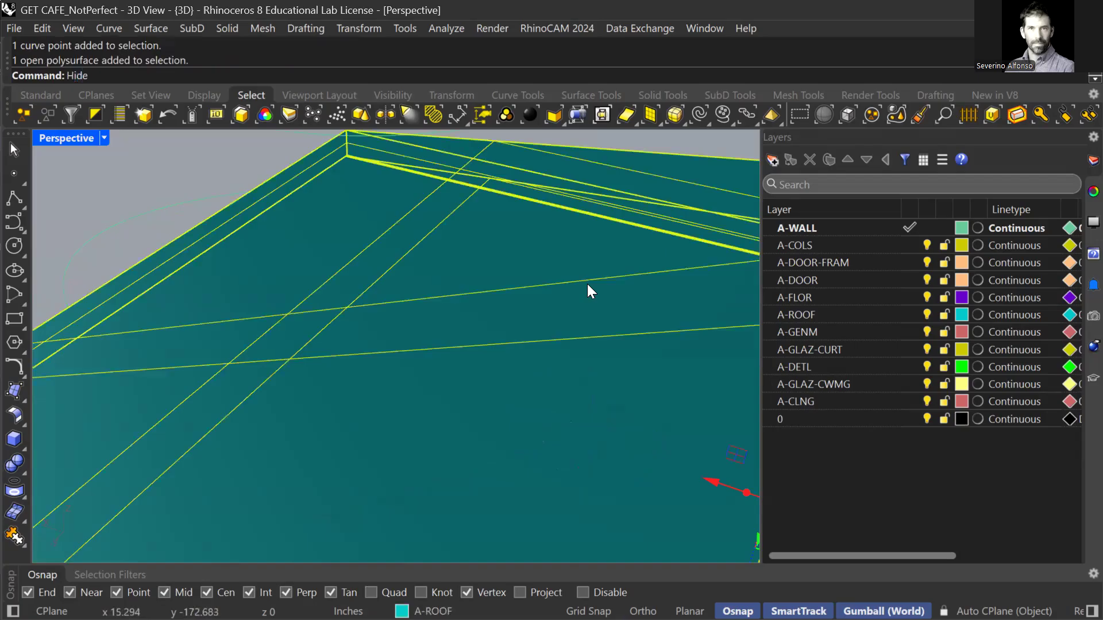
{"action": "key", "text": "Return"}
Drag one of the curve's control points outward to reshape the loop.
{"action": "left_click", "coordinate": [510, 444]}
{"action": "right_click_drag", "start_coordinate": [511, 437], "coordinate": [514, 413]}
{"action": "scroll", "coordinate": [513, 412], "scroll_direction": "down", "scroll_amount": 7}
{"action": "scroll", "coordinate": [494, 305], "scroll_direction": "up", "scroll_amount": 3}
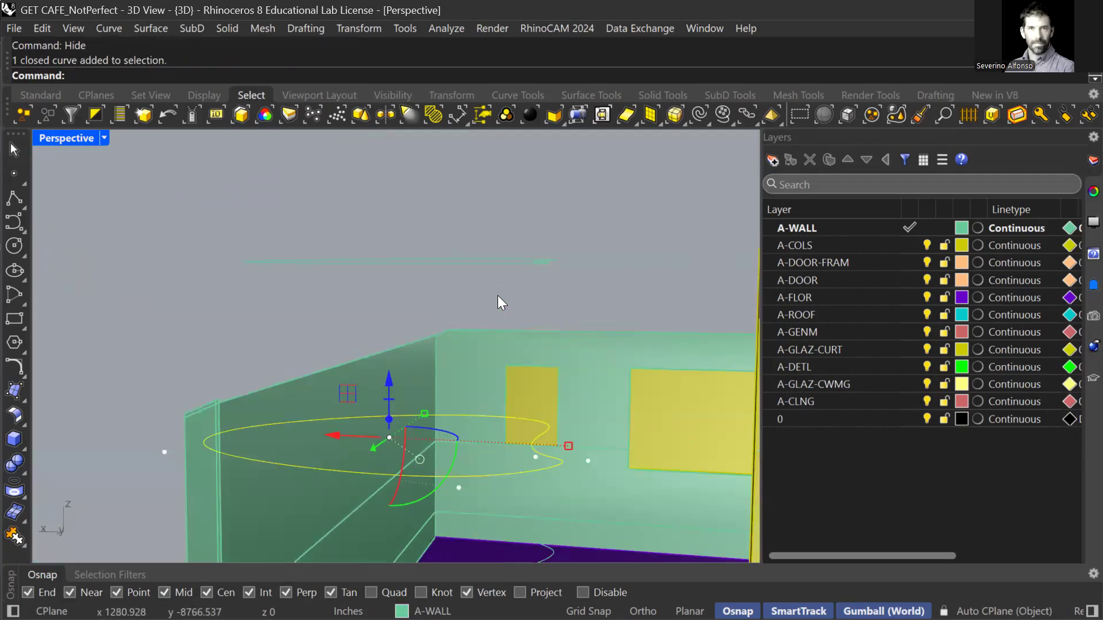
{"action": "scroll", "coordinate": [525, 459], "scroll_direction": "up", "scroll_amount": 3}
{"action": "left_click", "coordinate": [579, 475]}
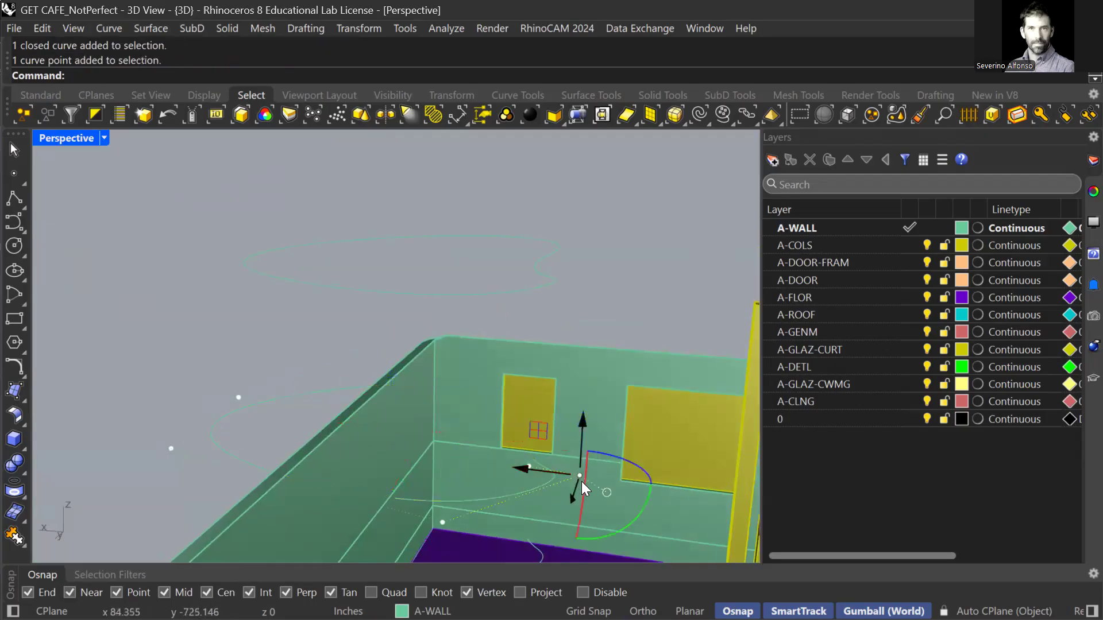
{"action": "scroll", "coordinate": [581, 481], "scroll_direction": "up", "scroll_amount": 8}
{"action": "scroll", "coordinate": [543, 407], "scroll_direction": "down", "scroll_amount": 7}
{"action": "right_click_drag", "start_coordinate": [541, 480], "coordinate": [517, 406], "text": "shift"}
{"action": "scroll", "coordinate": [511, 402], "scroll_direction": "up", "scroll_amount": 4}
{"action": "left_click_drag", "start_coordinate": [477, 392], "coordinate": [293, 411]}
Move two more control points, including one near the floor corner, to reshape the curve further.
{"action": "left_click", "coordinate": [466, 339]}
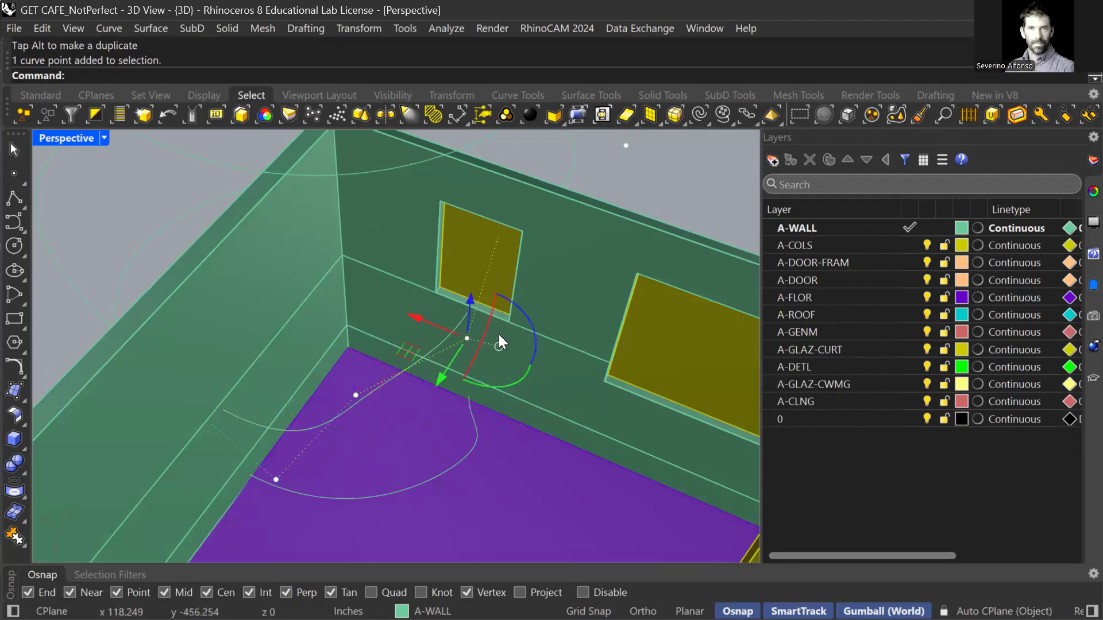
{"action": "scroll", "coordinate": [507, 362], "scroll_direction": "down", "scroll_amount": 5}
{"action": "left_click_drag", "start_coordinate": [425, 357], "coordinate": [428, 448]}
{"action": "left_click", "coordinate": [426, 448]}
{"action": "left_click", "coordinate": [372, 484]}
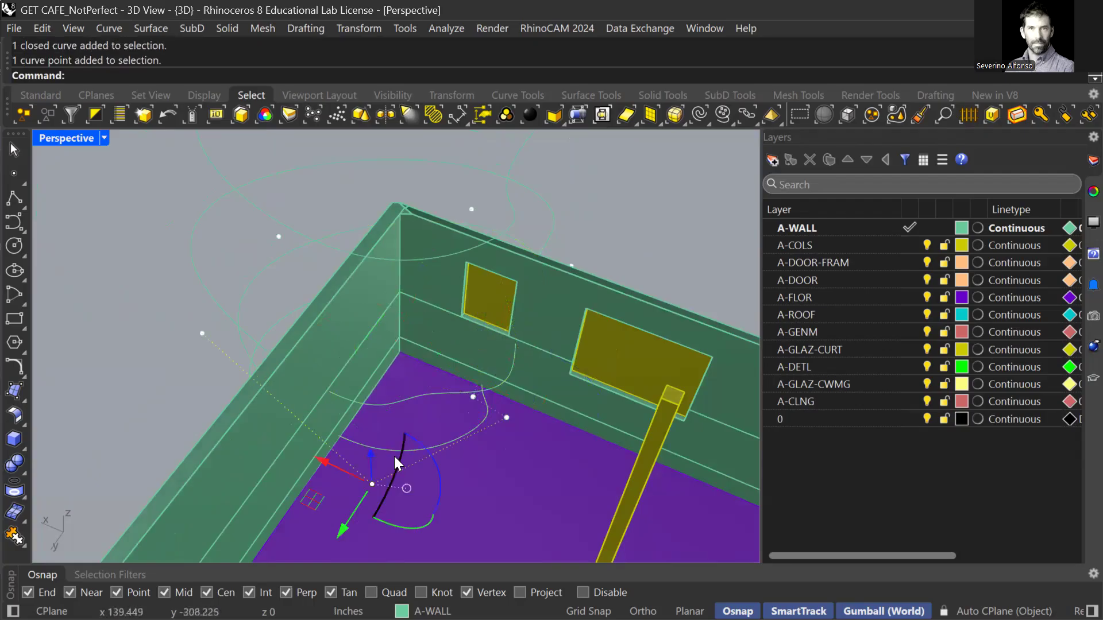
{"action": "left_click_drag", "start_coordinate": [317, 502], "coordinate": [343, 480]}
Drag several control points of a stacked curve inward to make its outline more irregular.
{"action": "left_click", "coordinate": [507, 417]}
{"action": "left_click_drag", "start_coordinate": [447, 435], "coordinate": [374, 420]}
{"action": "left_click", "coordinate": [473, 396]}
{"action": "left_click_drag", "start_coordinate": [493, 393], "coordinate": [472, 438]}
{"action": "left_click", "coordinate": [432, 403]}
{"action": "right_click_drag", "start_coordinate": [379, 420], "coordinate": [459, 273]}
{"action": "left_click", "coordinate": [480, 304]}
{"action": "right_click_drag", "start_coordinate": [467, 312], "coordinate": [470, 338]}
Pull more control points, including on the upper curve, downward and outward to twist the loops.
{"action": "left_click", "coordinate": [502, 318]}
{"action": "left_click_drag", "start_coordinate": [447, 374], "coordinate": [459, 440]}
{"action": "left_click", "coordinate": [433, 398]}
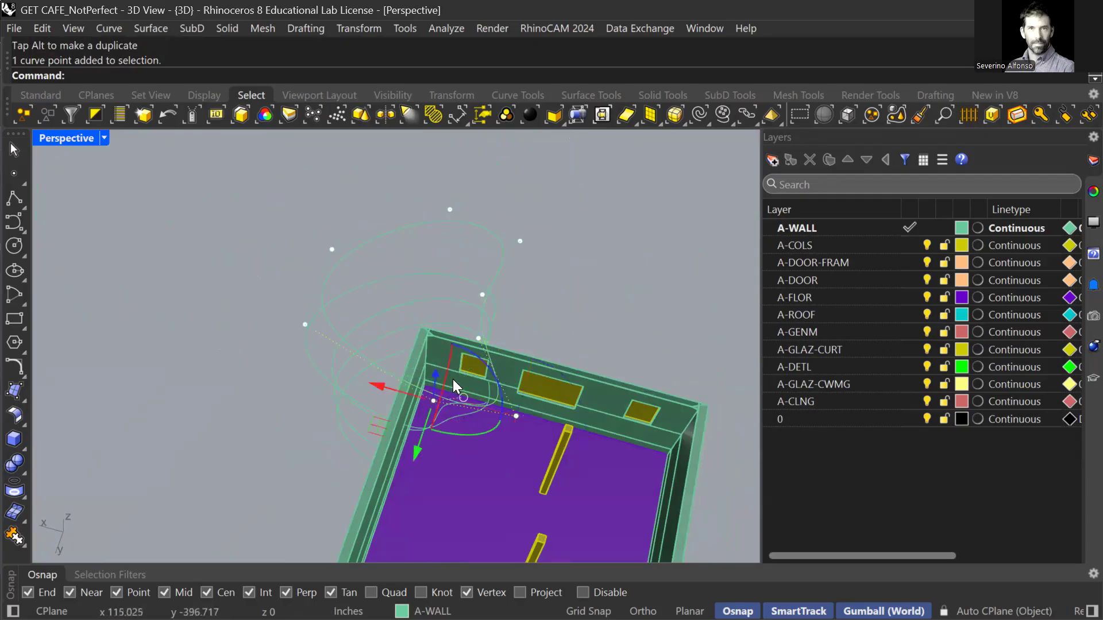
{"action": "left_click_drag", "start_coordinate": [390, 428], "coordinate": [445, 531]}
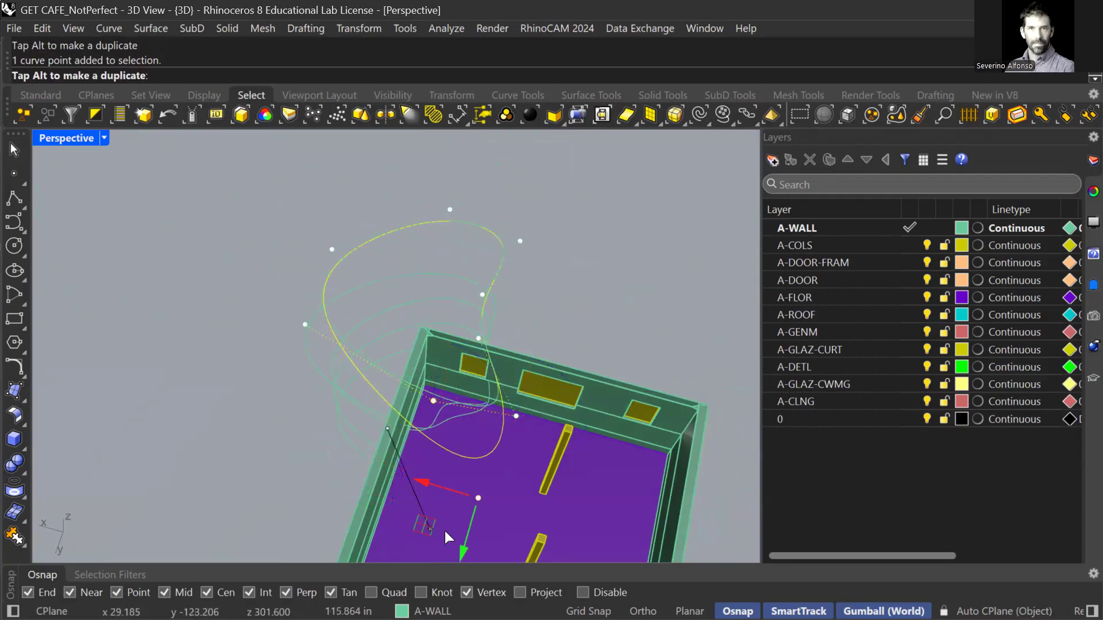
{"action": "left_click", "coordinate": [305, 324]}
{"action": "left_click_drag", "start_coordinate": [249, 348], "coordinate": [342, 528]}
{"action": "left_click", "coordinate": [331, 249]}
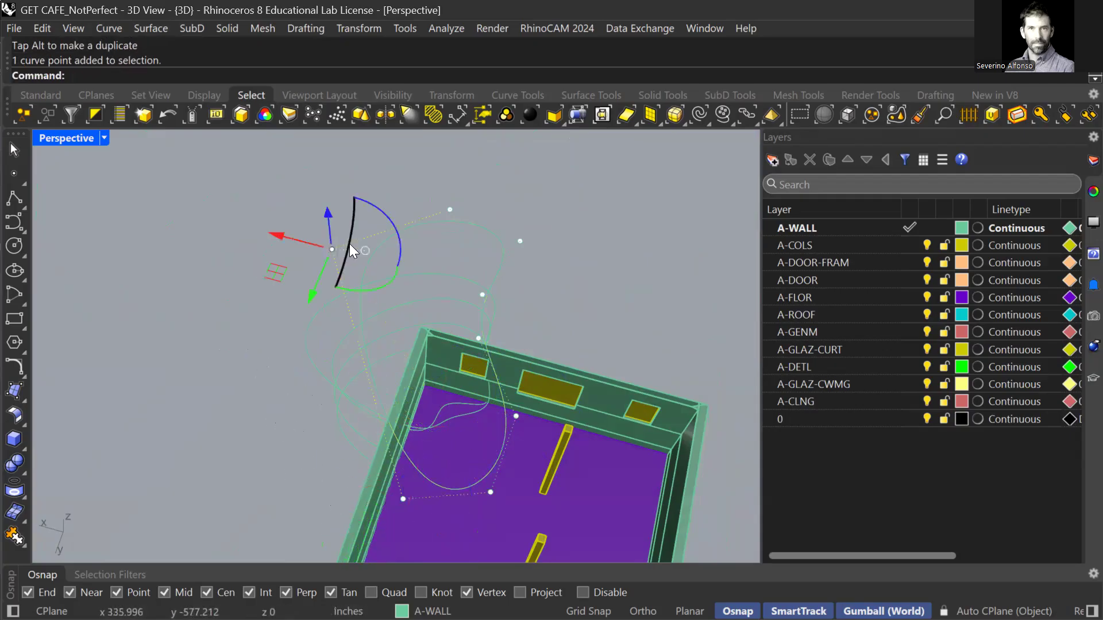
{"action": "left_click_drag", "start_coordinate": [281, 269], "coordinate": [305, 485]}
{"action": "left_click", "coordinate": [403, 499]}
{"action": "left_click_drag", "start_coordinate": [350, 521], "coordinate": [420, 480]}
{"action": "right_click_drag", "start_coordinate": [420, 480], "coordinate": [494, 334]}
Raise the top closed curve higher with the gumball, undoing a bad control-point move.
{"action": "left_click", "coordinate": [477, 270]}
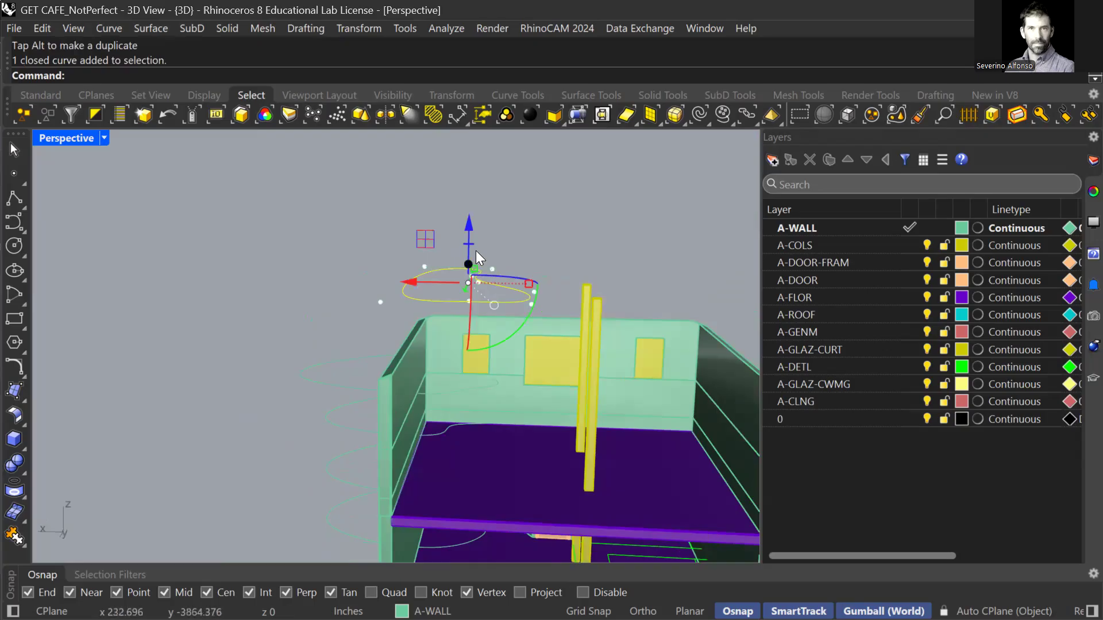
{"action": "left_click_drag", "start_coordinate": [468, 224], "coordinate": [474, 174]}
{"action": "right_click_drag", "start_coordinate": [487, 199], "coordinate": [467, 285]}
{"action": "left_click", "coordinate": [540, 334]}
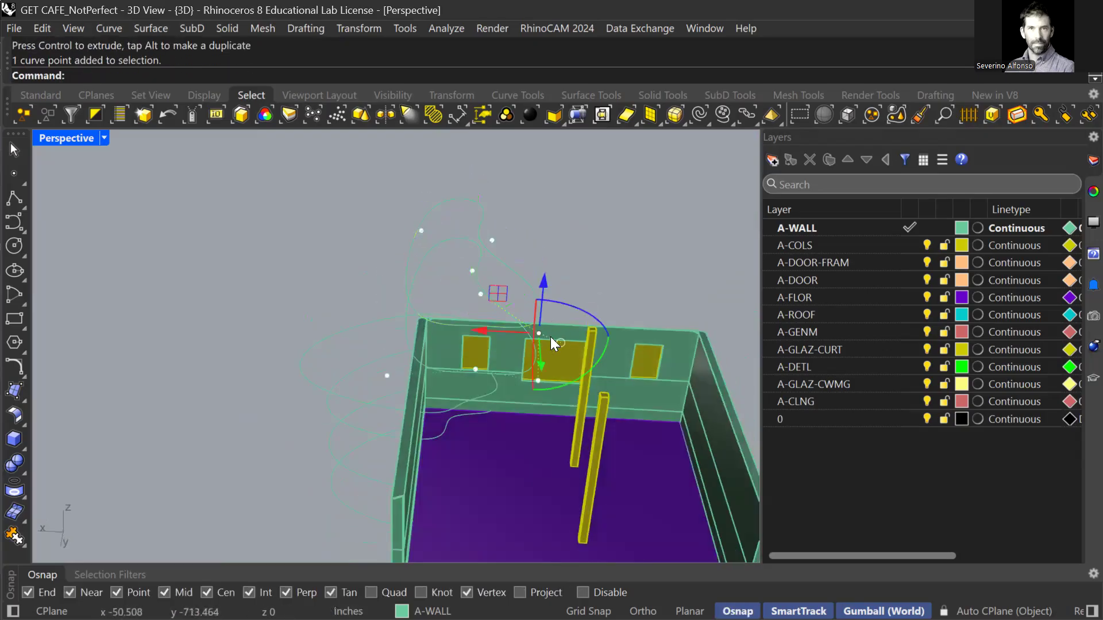
{"action": "right_click_drag", "start_coordinate": [550, 337], "coordinate": [532, 352]}
{"action": "left_click_drag", "start_coordinate": [532, 352], "coordinate": [463, 379]}
{"action": "key", "text": "ctrl+z"}
Move top-curve control points onto the wall top and up-left to form lobes.
{"action": "right_click_drag", "start_coordinate": [541, 322], "coordinate": [531, 286]}
{"action": "left_click", "coordinate": [532, 287]}
{"action": "left_click", "coordinate": [562, 358]}
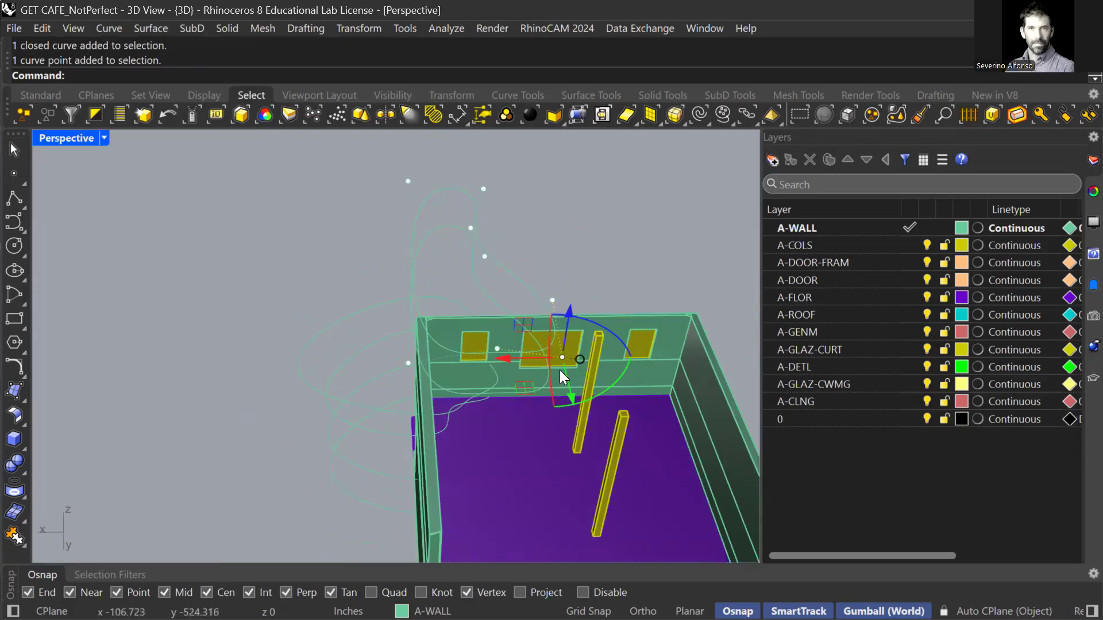
{"action": "right_click_drag", "start_coordinate": [547, 375], "coordinate": [530, 412]}
{"action": "left_click_drag", "start_coordinate": [532, 417], "coordinate": [454, 348]}
{"action": "left_click", "coordinate": [534, 289]}
{"action": "left_click", "coordinate": [552, 317]}
{"action": "left_click_drag", "start_coordinate": [514, 353], "coordinate": [497, 325]}
Pick the curve over the overlapping wall from the Selection Menu and drag another control point.
{"action": "left_click", "coordinate": [503, 379]}
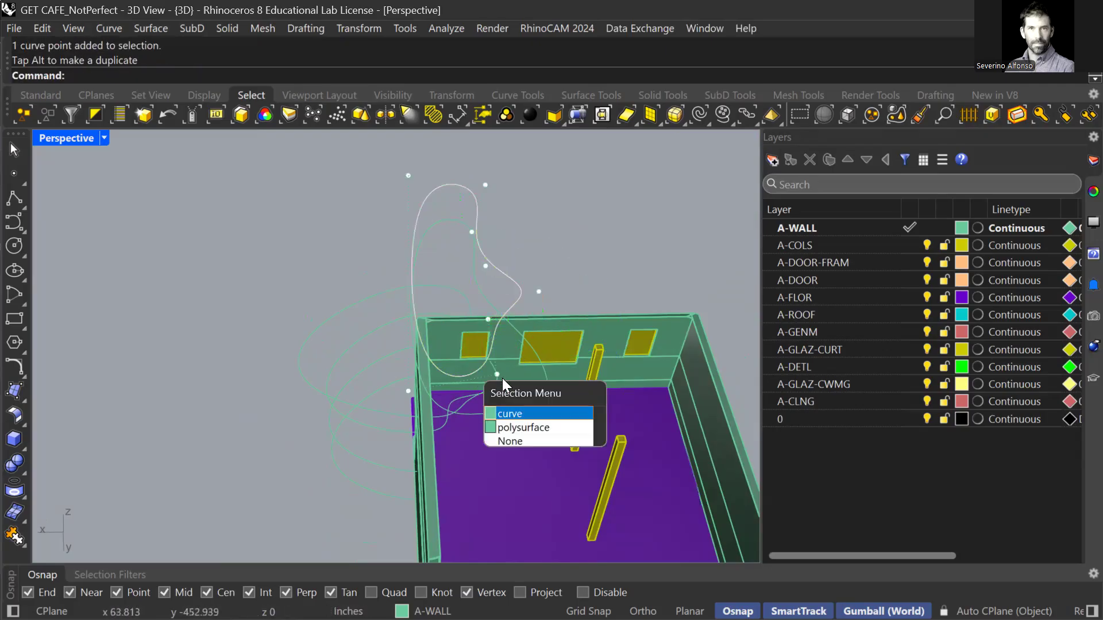
{"action": "left_click", "coordinate": [470, 374]}
{"action": "left_click", "coordinate": [480, 381]}
{"action": "left_click", "coordinate": [501, 413]}
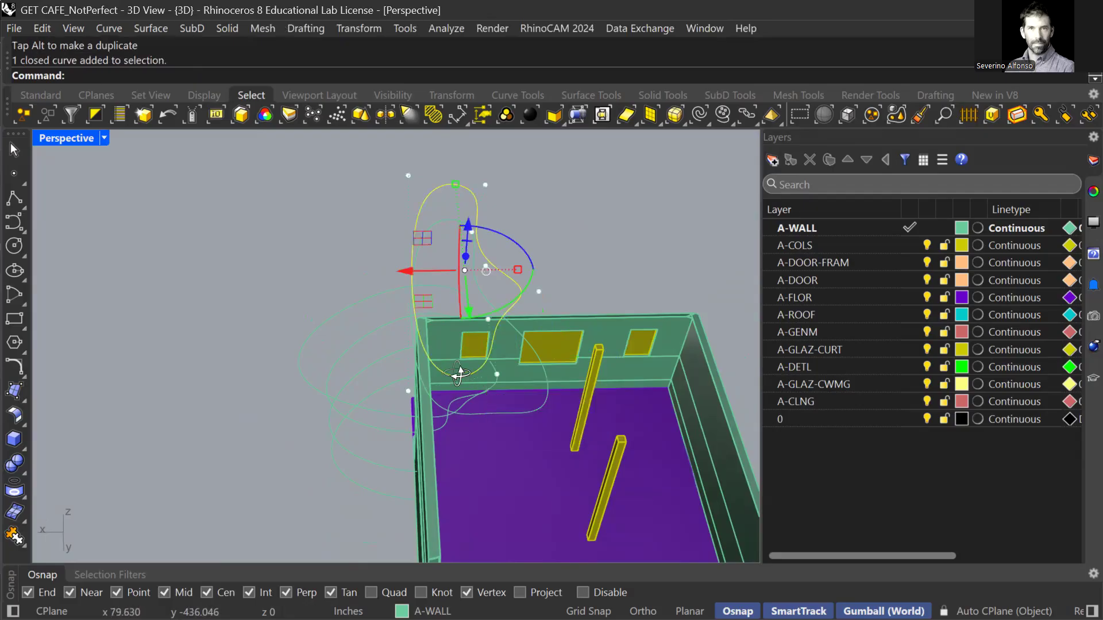
{"action": "right_click_drag", "start_coordinate": [457, 405], "coordinate": [458, 352]}
{"action": "left_click", "coordinate": [495, 308]}
{"action": "right_click_drag", "start_coordinate": [509, 308], "coordinate": [452, 414]}
{"action": "left_click_drag", "start_coordinate": [430, 437], "coordinate": [488, 533]}
{"action": "right_click_drag", "start_coordinate": [502, 434], "coordinate": [514, 335]}
Run Loft through the stacked curves from bottom to top and accept the seam.
{"action": "type", "text": "loft"}
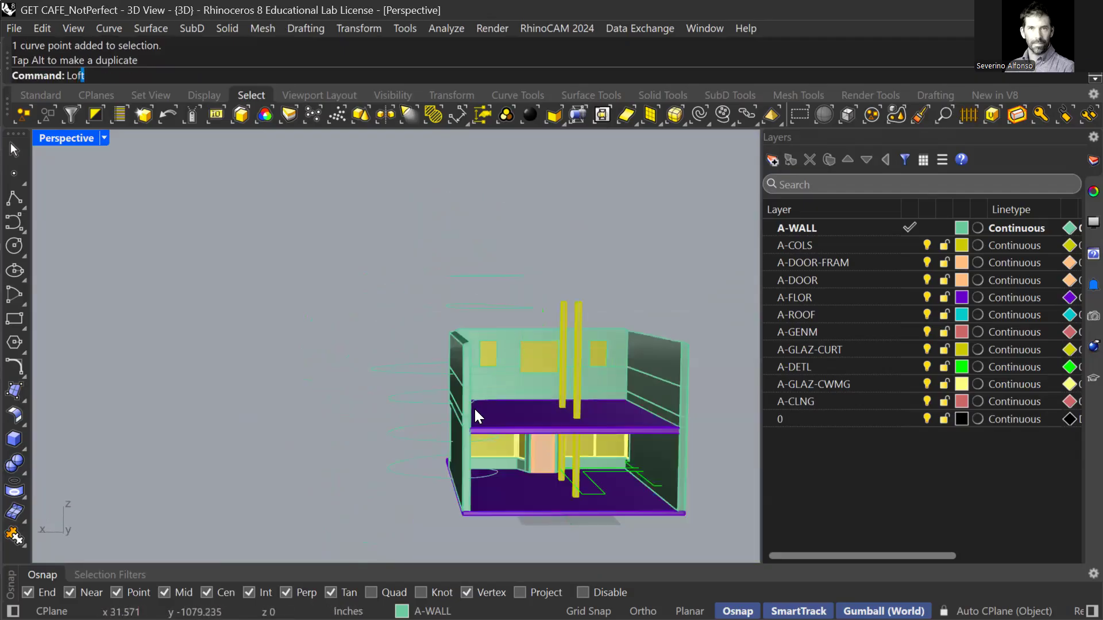
{"action": "key", "text": "Return"}
{"action": "left_click", "coordinate": [420, 474]}
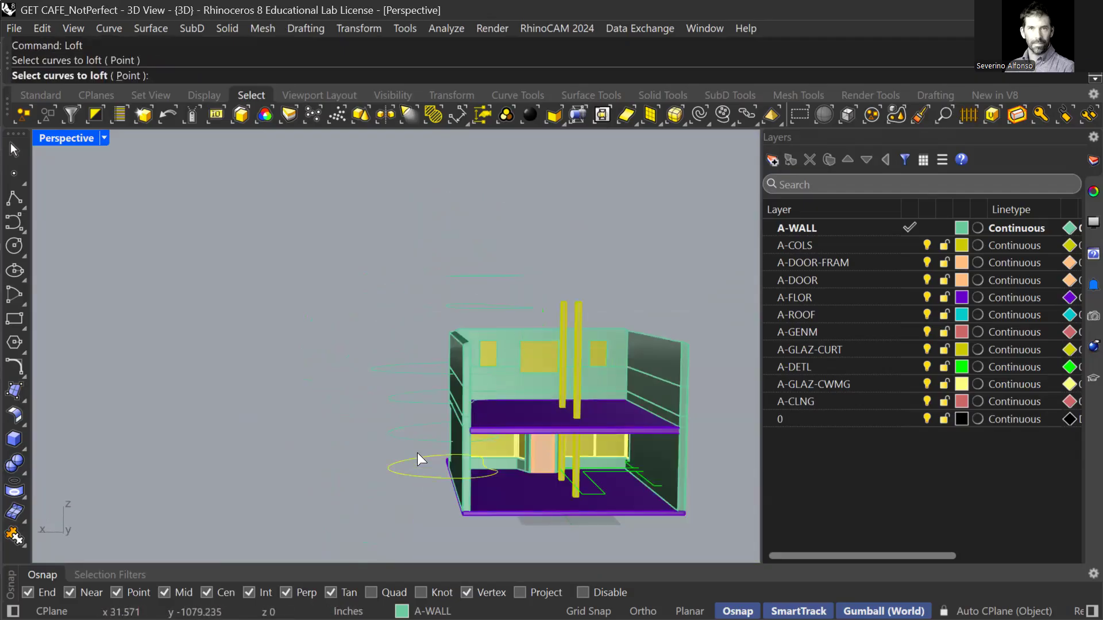
{"action": "left_click", "coordinate": [415, 440]}
{"action": "left_click", "coordinate": [412, 402]}
{"action": "left_click", "coordinate": [416, 372]}
{"action": "mouse_move", "coordinate": [453, 335]}
{"action": "right_mouse_down"}
{"action": "mouse_move", "coordinate": [456, 352]}
{"action": "mouse_move", "coordinate": [453, 318]}
{"action": "right_mouse_up"}
{"action": "left_click", "coordinate": [446, 286]}
{"action": "left_click", "coordinate": [445, 284]}
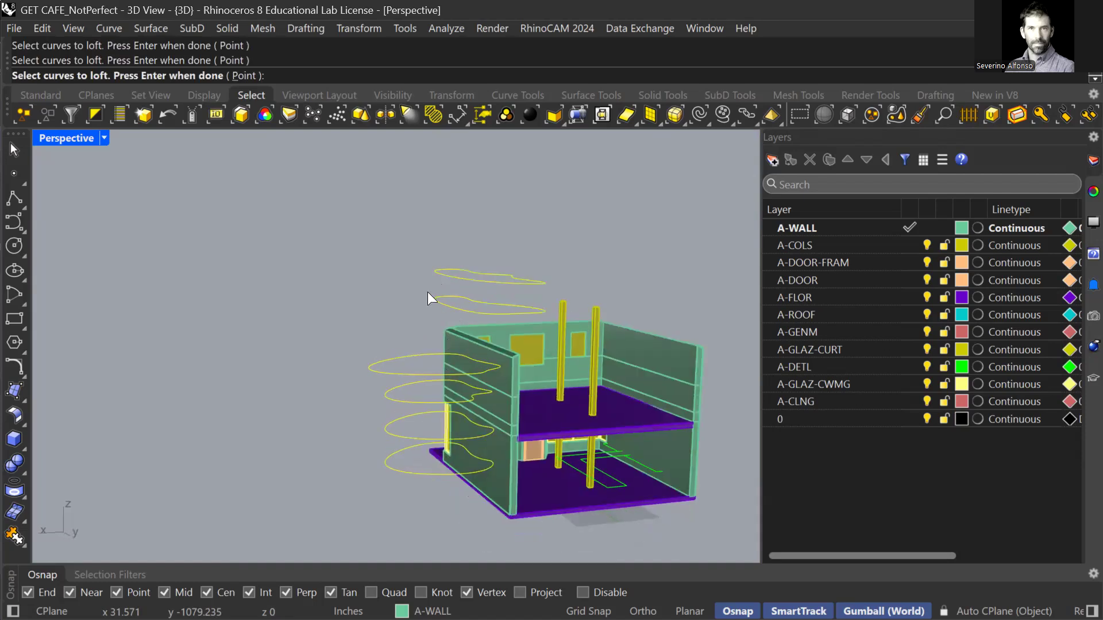
{"action": "key", "text": "Return"}
{"action": "scroll", "coordinate": [402, 443], "scroll_direction": "up", "scroll_amount": 3}
{"action": "mouse_move", "coordinate": [410, 366]}
{"action": "right_mouse_down"}
{"action": "mouse_move", "coordinate": [402, 382]}
{"action": "mouse_move", "coordinate": [374, 379]}
{"action": "mouse_move", "coordinate": [396, 361]}
{"action": "right_mouse_up"}
{"action": "key", "text": "Return"}
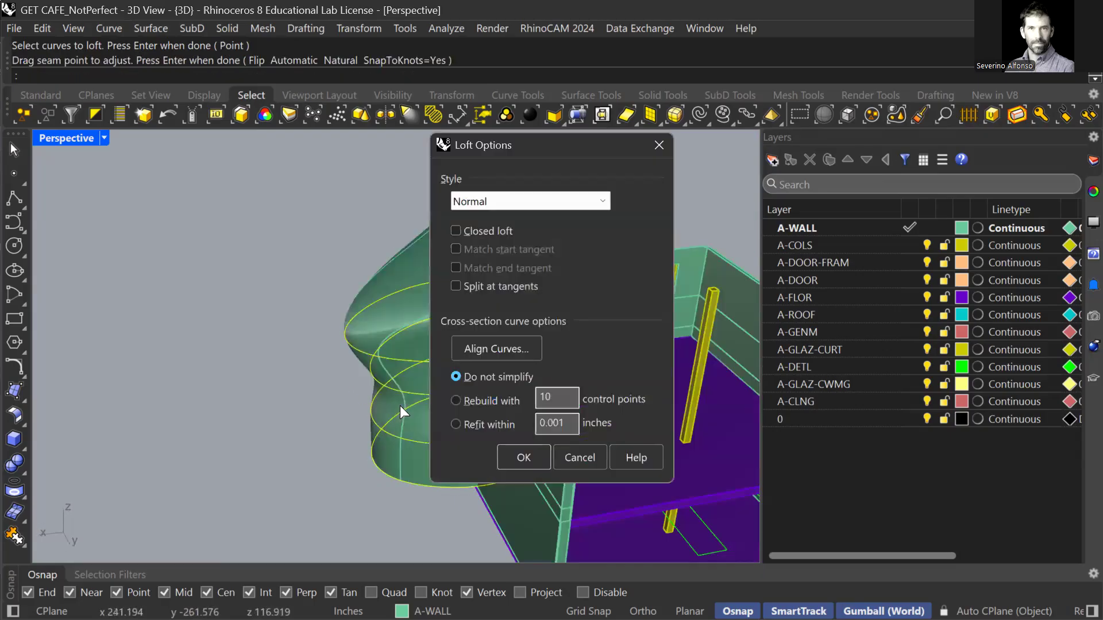
Preview the Loose loft style, then set Style back to Normal and create the loft.
{"action": "left_click", "coordinate": [519, 200]}
{"action": "left_click", "coordinate": [522, 232]}
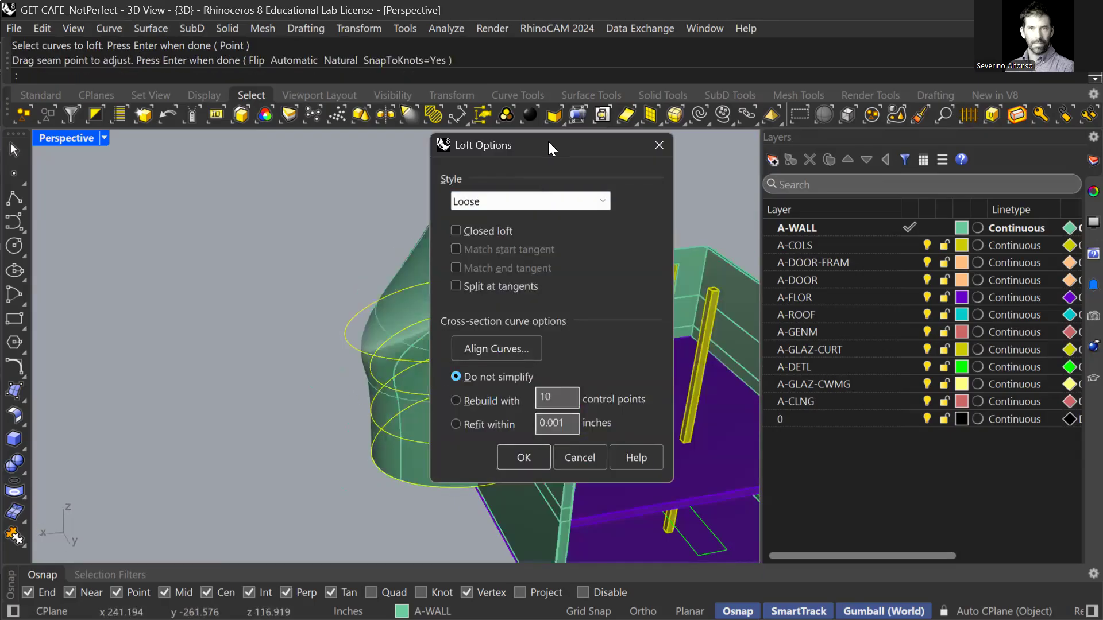
{"action": "left_click_drag", "start_coordinate": [553, 142], "coordinate": [408, 124]}
{"action": "right_click_drag", "start_coordinate": [627, 323], "coordinate": [555, 291]}
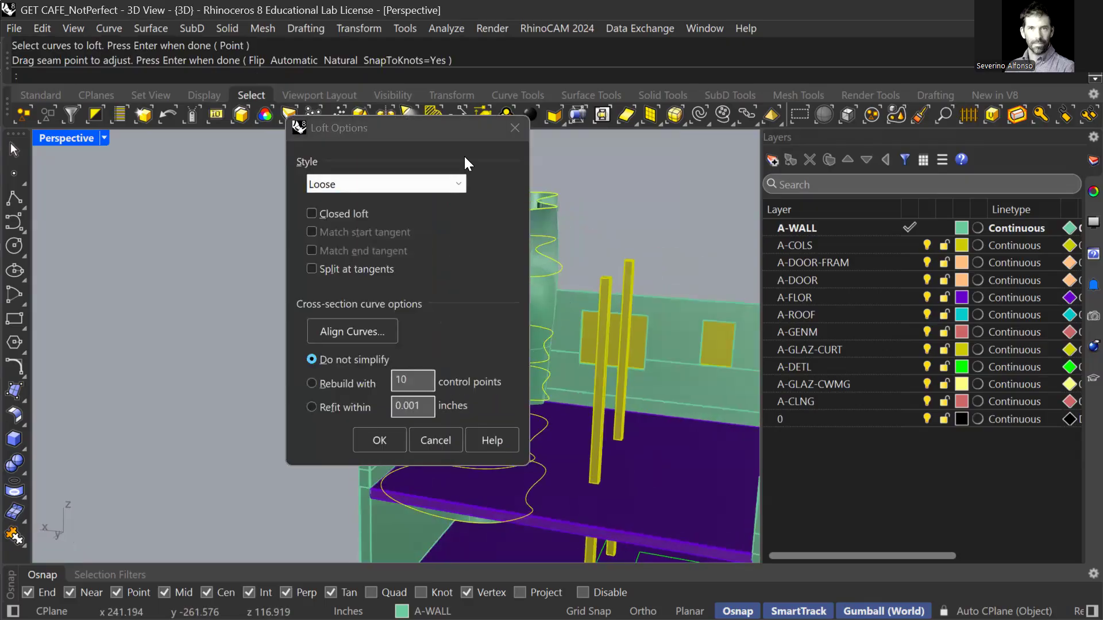
{"action": "left_click_drag", "start_coordinate": [437, 130], "coordinate": [244, 141]}
{"action": "right_click_drag", "start_coordinate": [552, 305], "coordinate": [526, 381]}
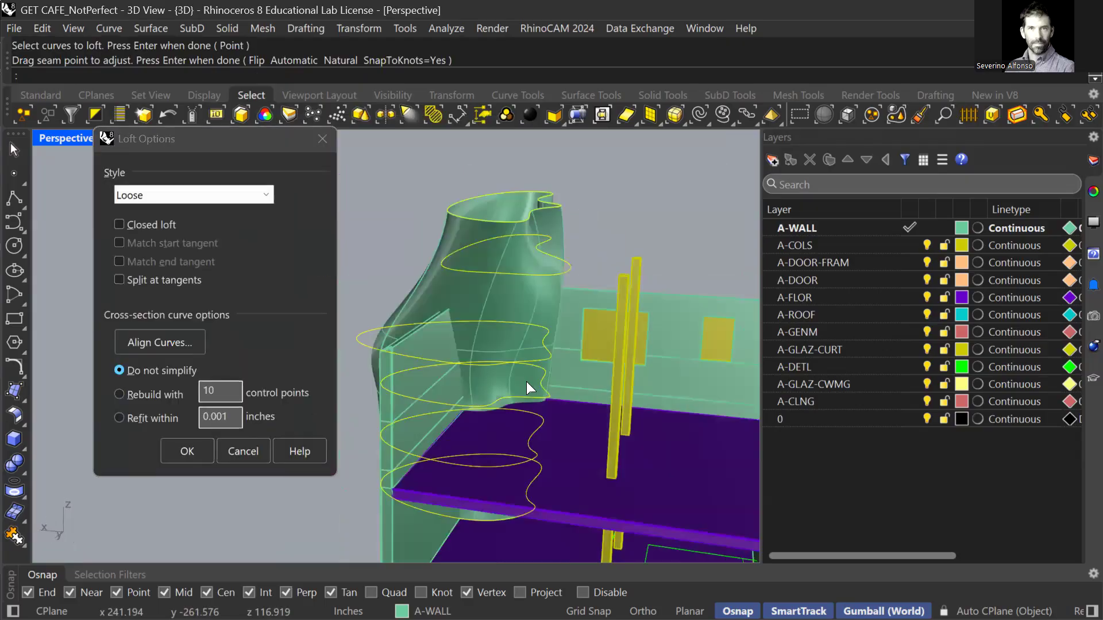
{"action": "left_click", "coordinate": [162, 199]}
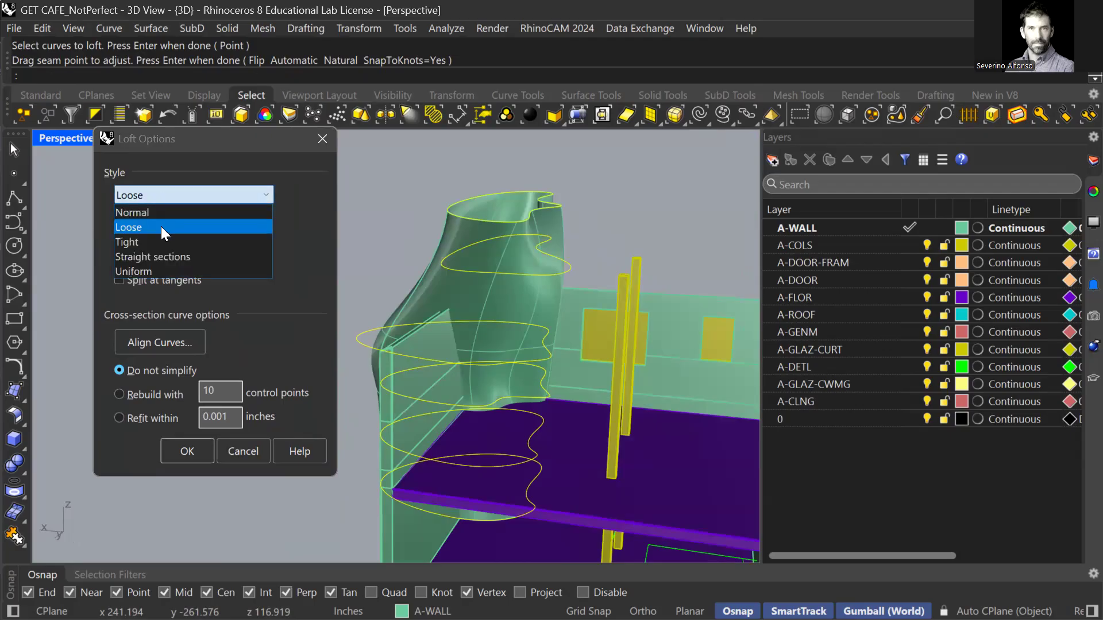
{"action": "left_click", "coordinate": [158, 213]}
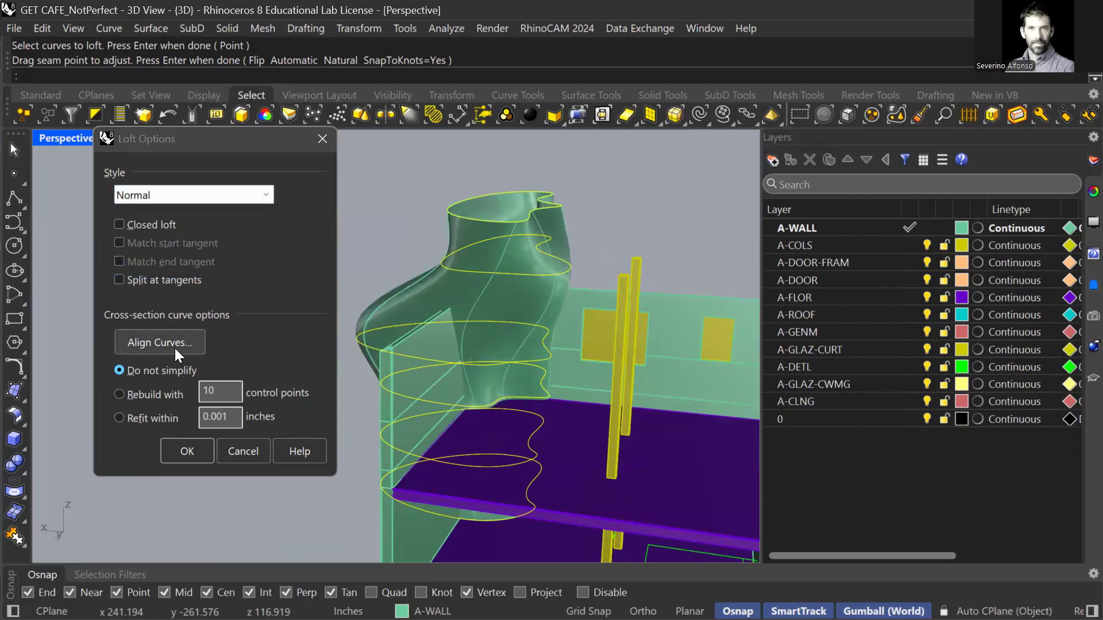
{"action": "left_click", "coordinate": [194, 458]}
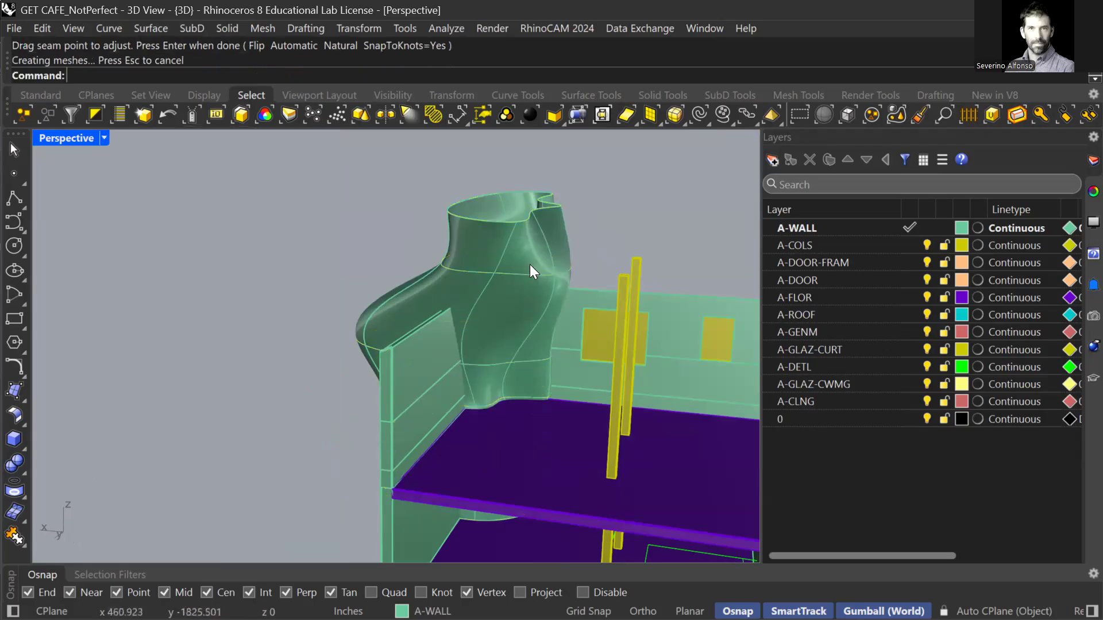
Cap the open ends of the loft surface into a closed polysurface.
{"action": "left_click", "coordinate": [560, 229]}
{"action": "type", "text": "Cap"}
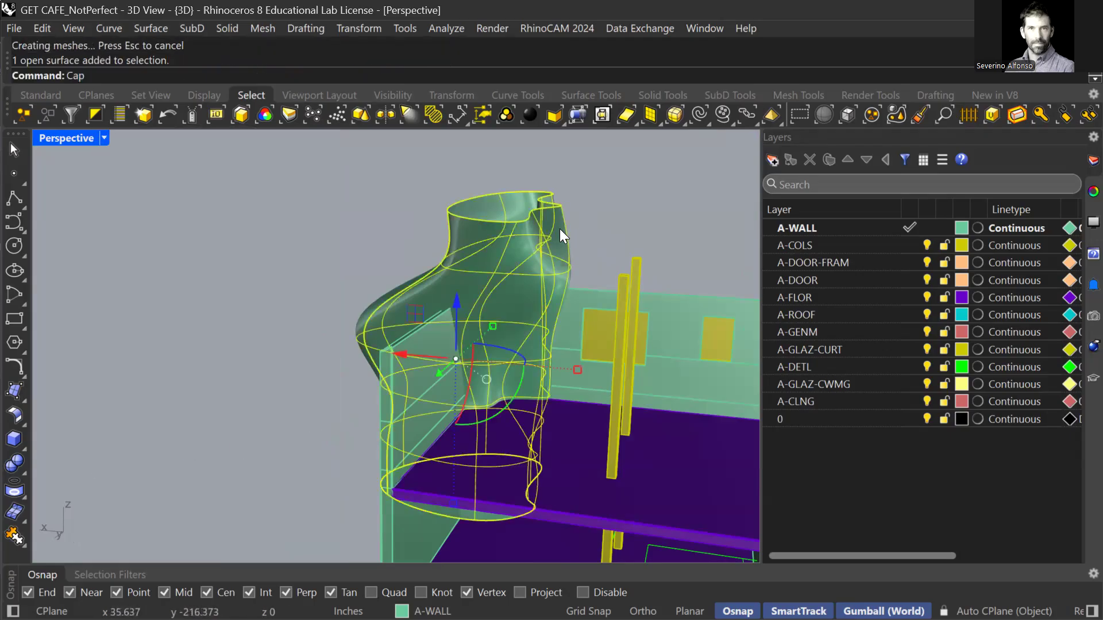
{"action": "key", "text": "Return"}
{"action": "right_click_drag", "start_coordinate": [489, 372], "coordinate": [525, 408]}
Run Show to unhide the roof, then select the capped shape and view it from outside.
{"action": "type", "text": "Show"}
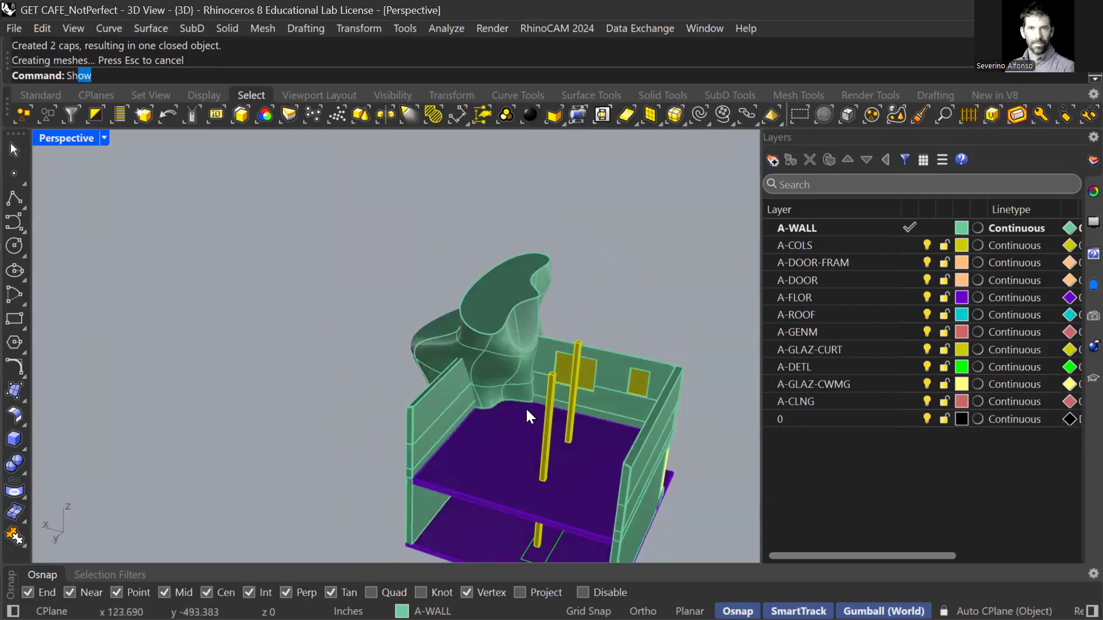
{"action": "key", "text": "Return"}
{"action": "right_click_drag", "start_coordinate": [526, 409], "coordinate": [517, 297]}
{"action": "scroll", "coordinate": [517, 296], "scroll_direction": "up", "scroll_amount": 8}
{"action": "right_click_drag", "start_coordinate": [455, 343], "coordinate": [489, 401]}
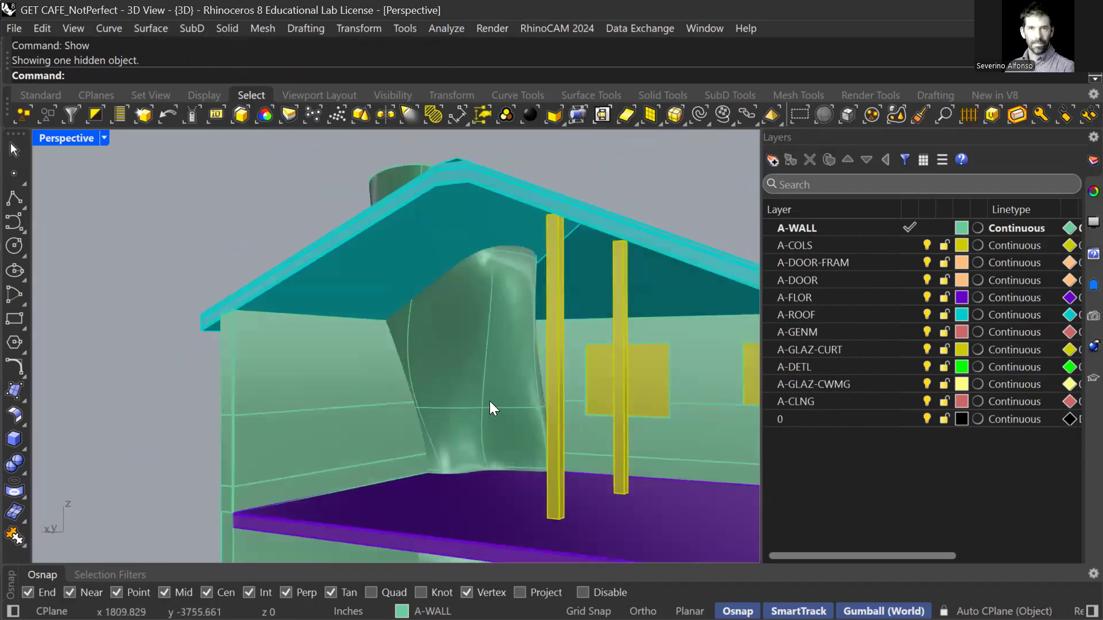
{"action": "left_click", "coordinate": [483, 376]}
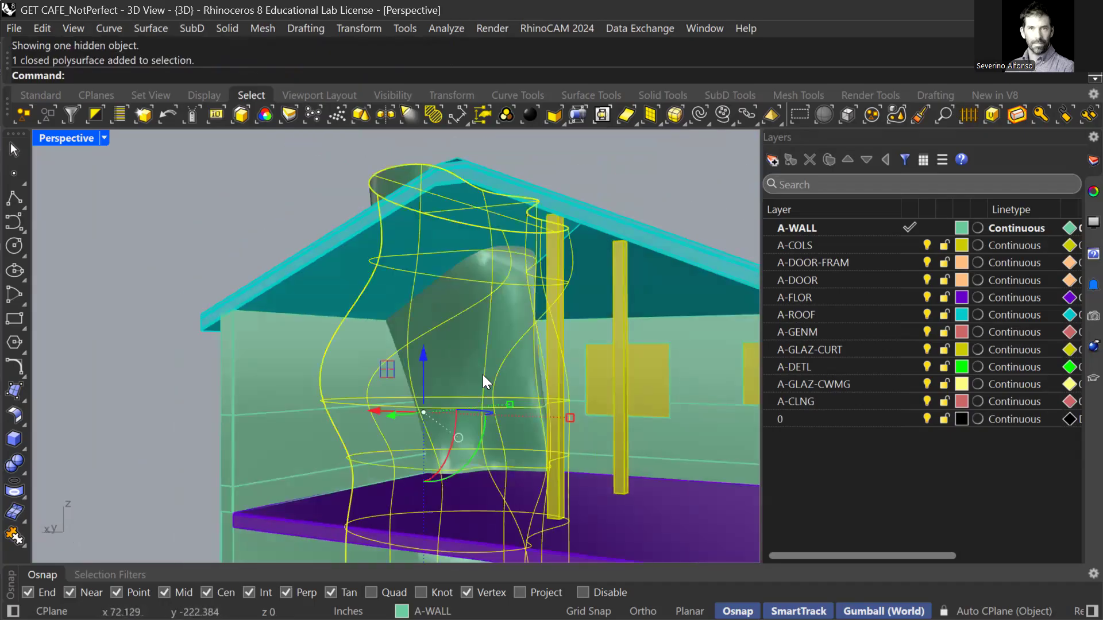
{"action": "right_click_drag", "start_coordinate": [460, 322], "coordinate": [667, 119]}
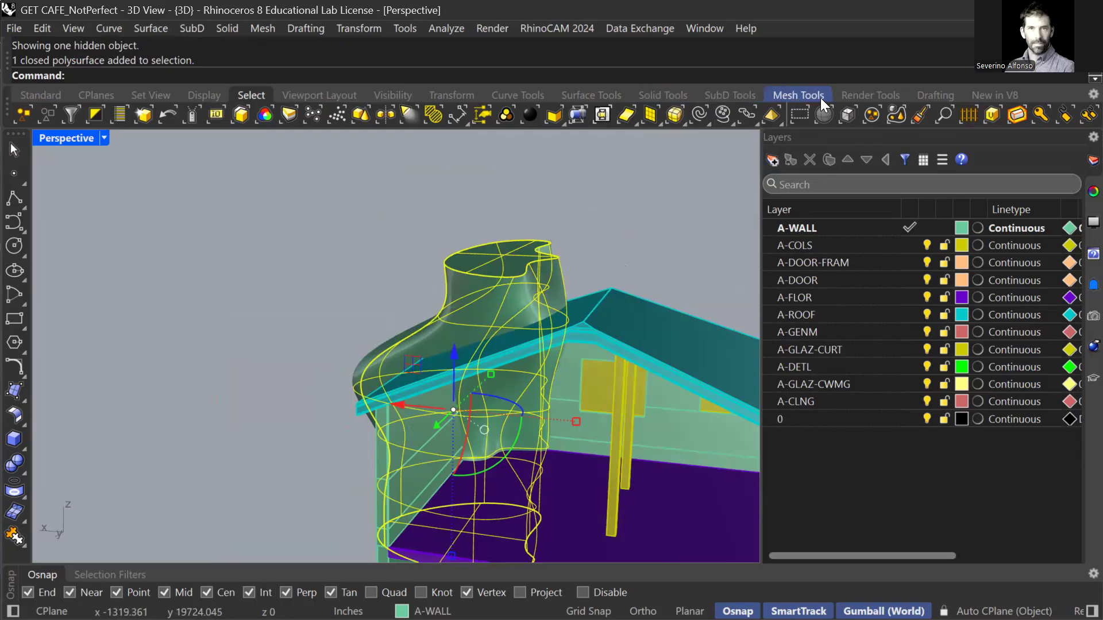
Convert the capped torso to SubD from the SubD Tools tab, keeping the original.
{"action": "left_click", "coordinate": [729, 96]}
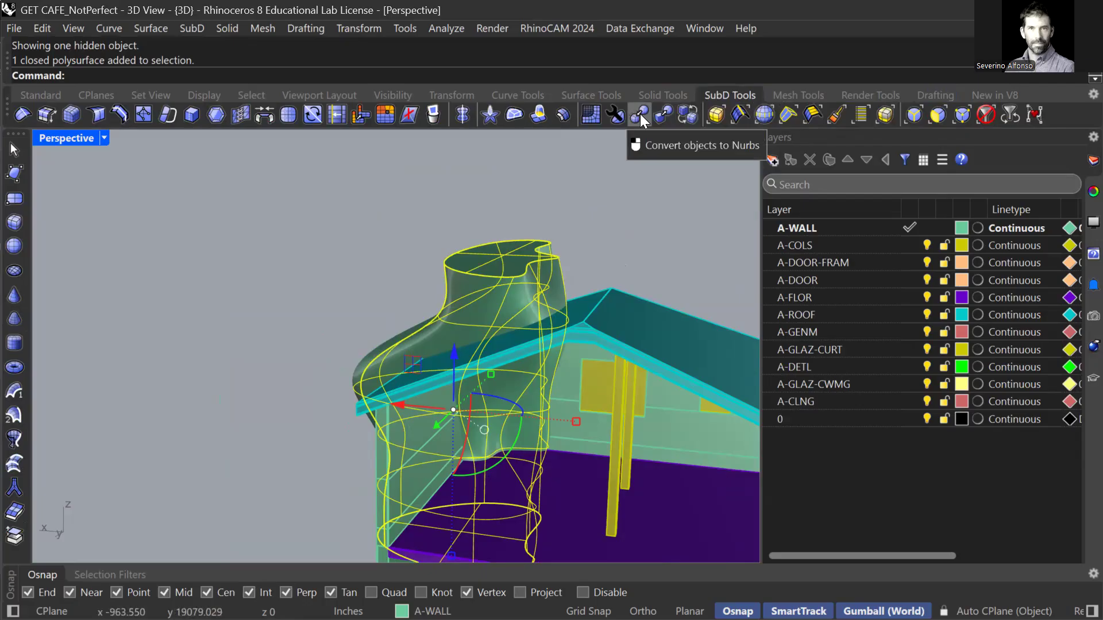
{"action": "left_click", "coordinate": [663, 116]}
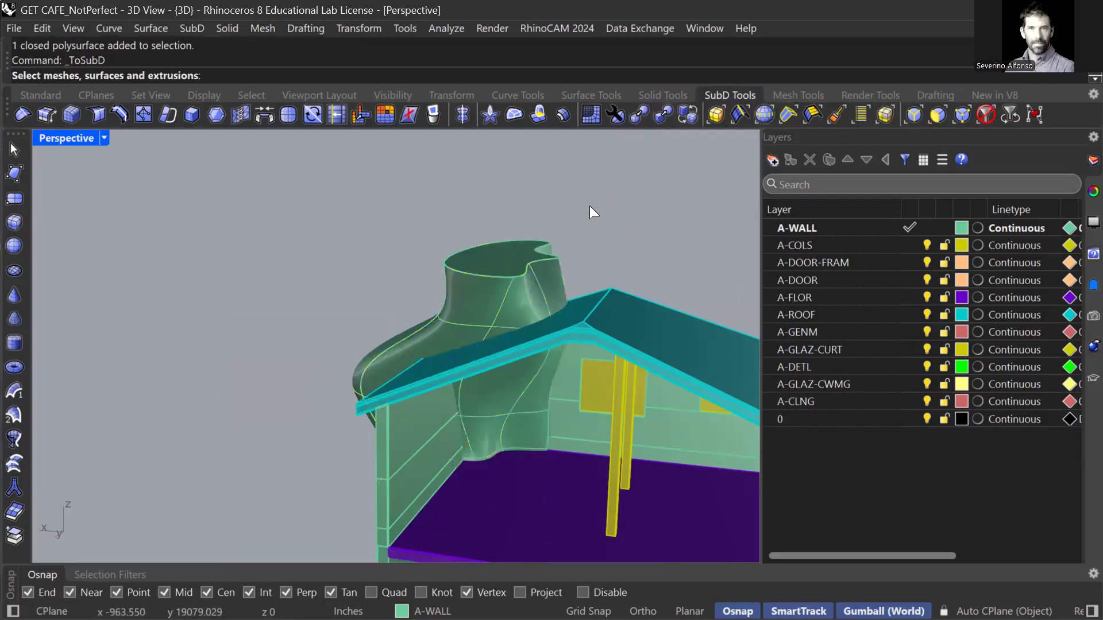
{"action": "left_click", "coordinate": [493, 284]}
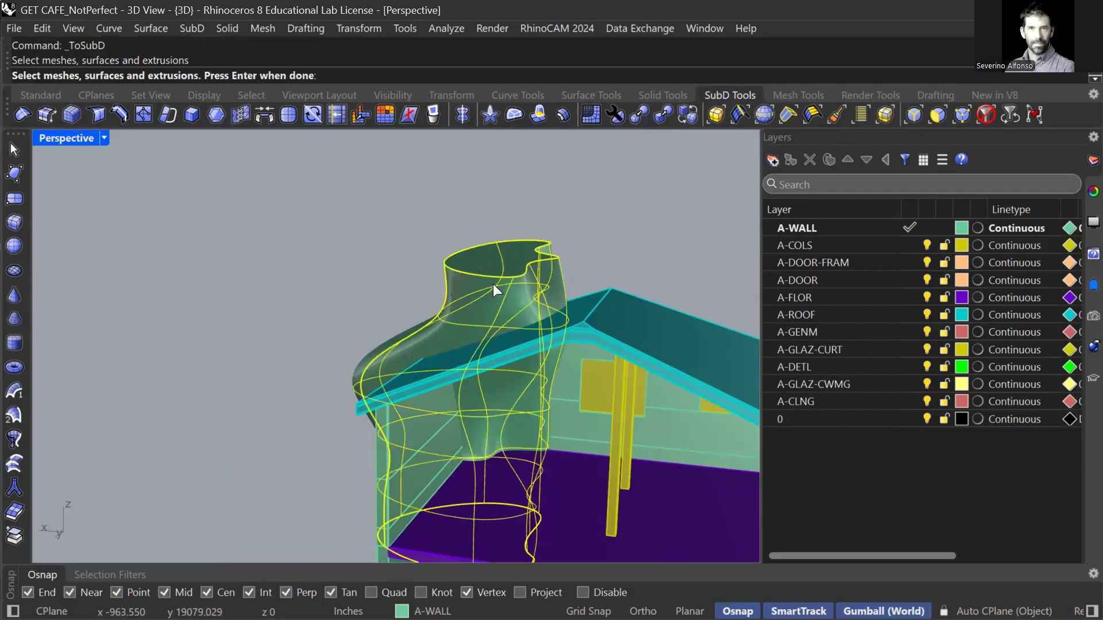
{"action": "key", "text": "Return"}
{"action": "key", "text": "Return"}
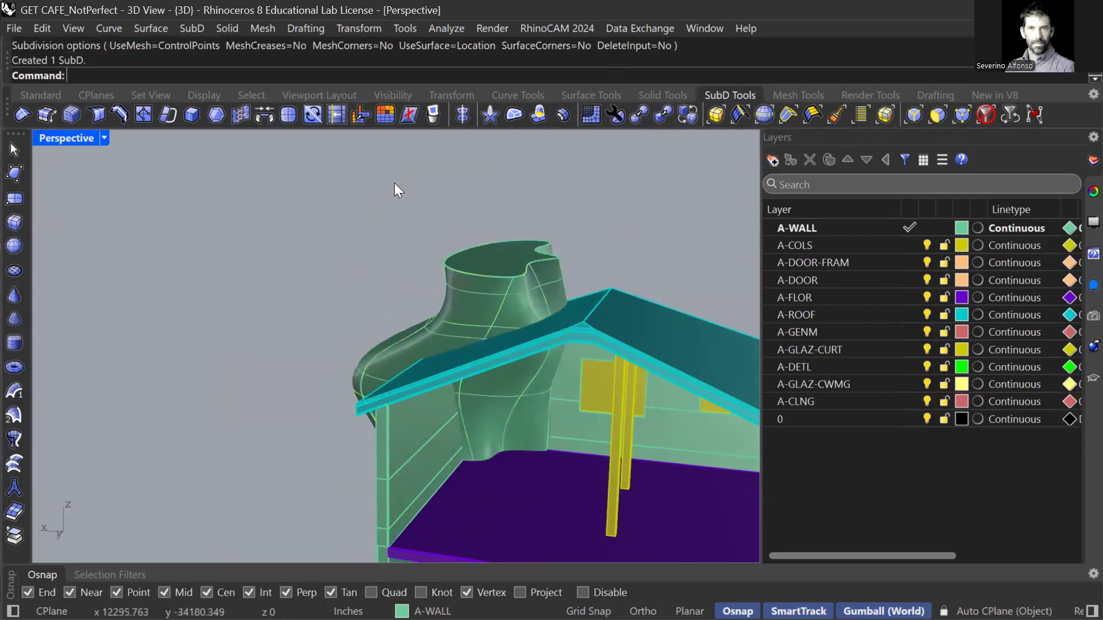
{"action": "left_click", "coordinate": [504, 294]}
{"action": "left_click", "coordinate": [376, 240]}
{"action": "key", "text": "Return"}
{"action": "key", "text": "Return"}
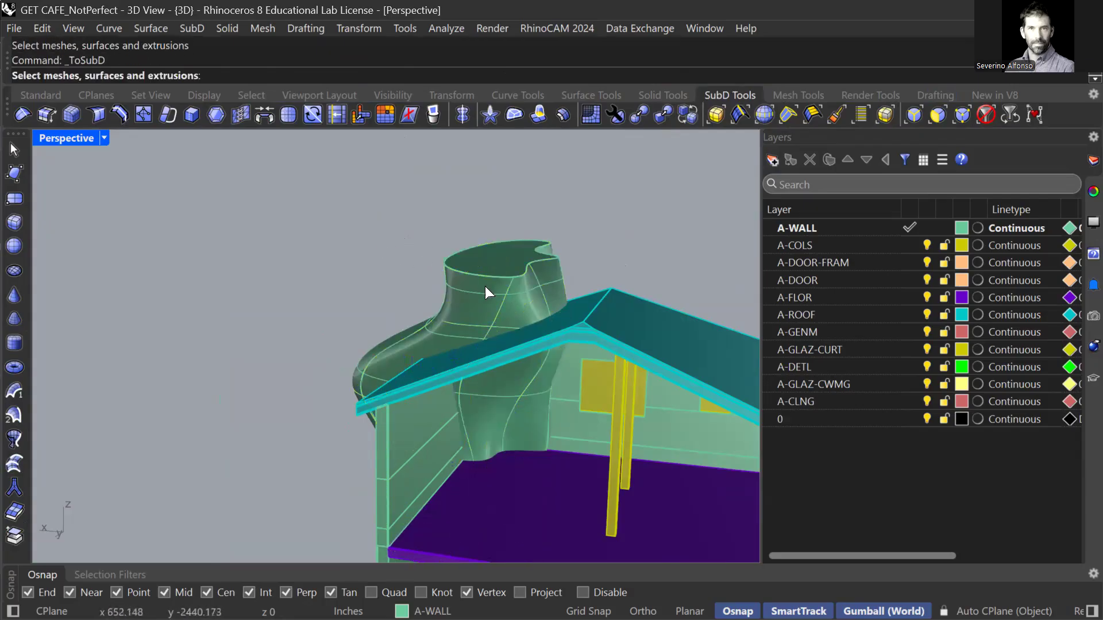
Repeat the SubD conversion on the torso, which produces a second SubD copy.
{"action": "left_click", "coordinate": [485, 286]}
{"action": "key", "text": "Return"}
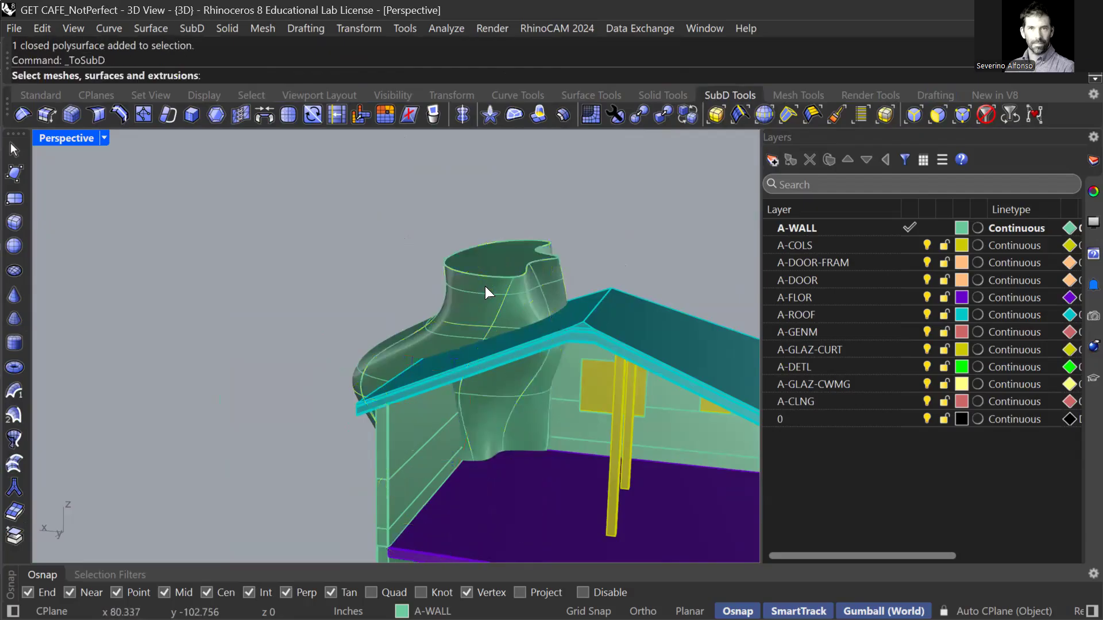
{"action": "left_click", "coordinate": [480, 294]}
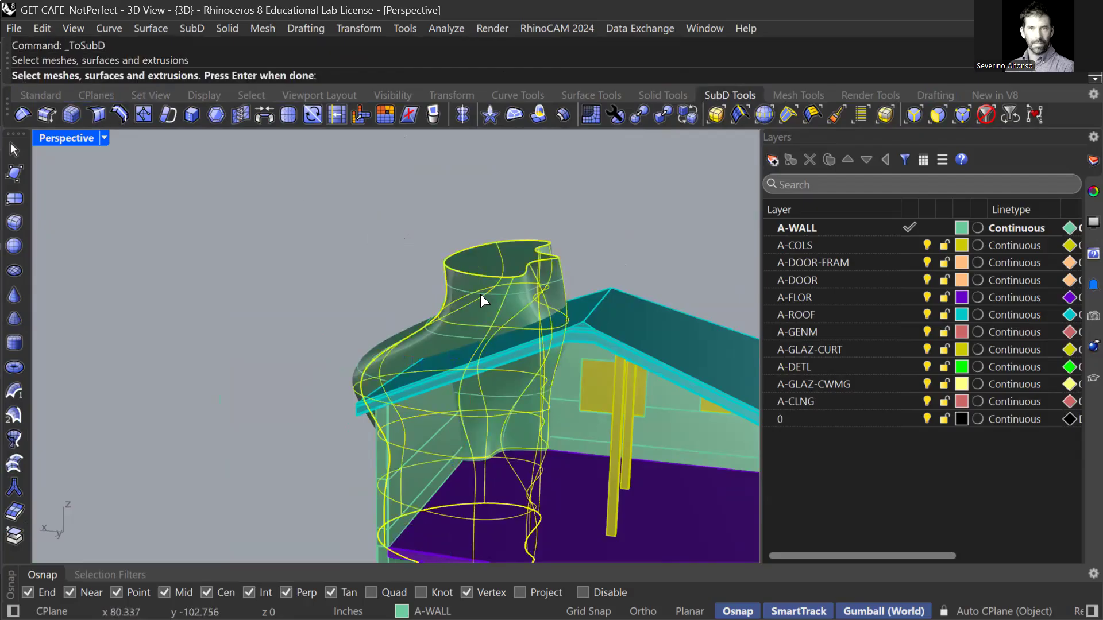
{"action": "key", "text": "Return"}
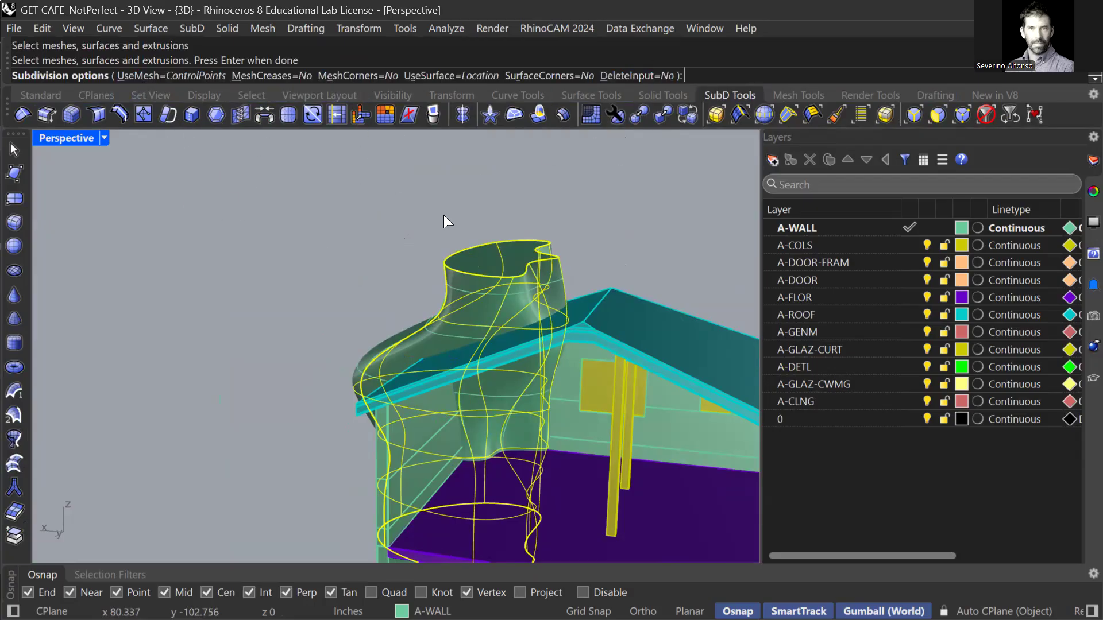
{"action": "key", "text": "Return"}
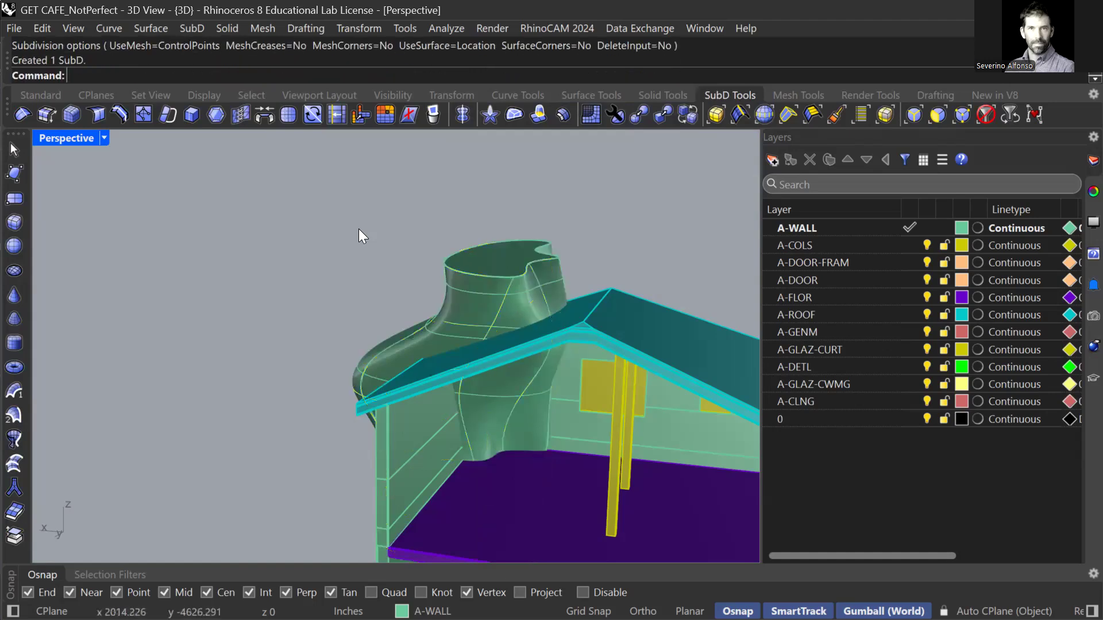
{"action": "left_click", "coordinate": [481, 294]}
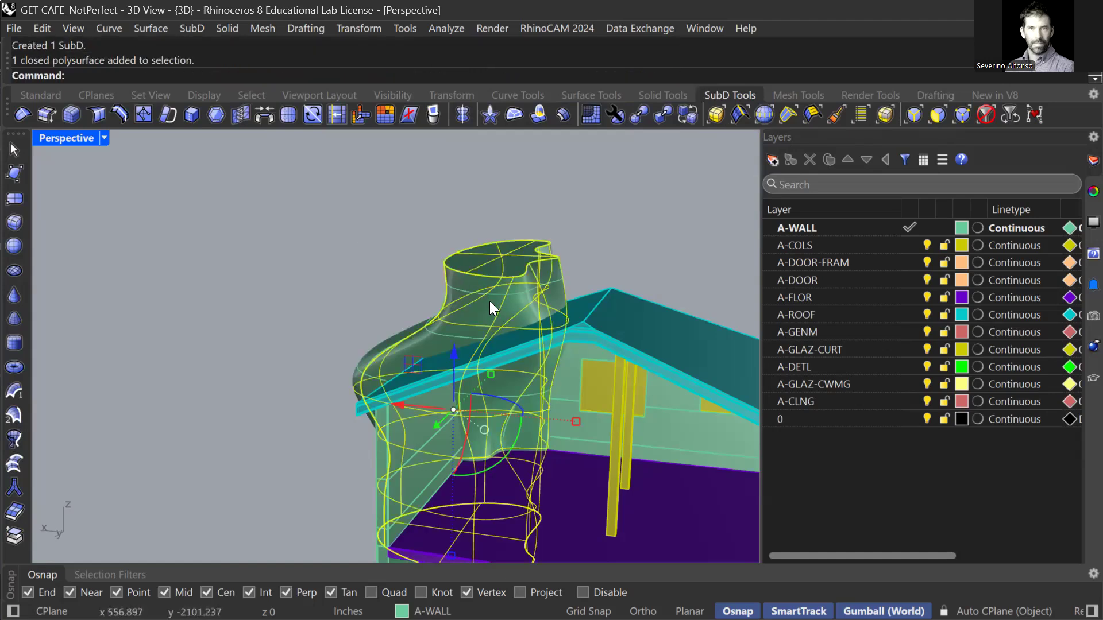
Delete the duplicate SubD and the original closed polysurface via the Selection Menu.
{"action": "scroll", "coordinate": [494, 299], "scroll_direction": "up", "scroll_amount": 3}
{"action": "key", "text": "Escape"}
{"action": "left_click", "coordinate": [502, 290]}
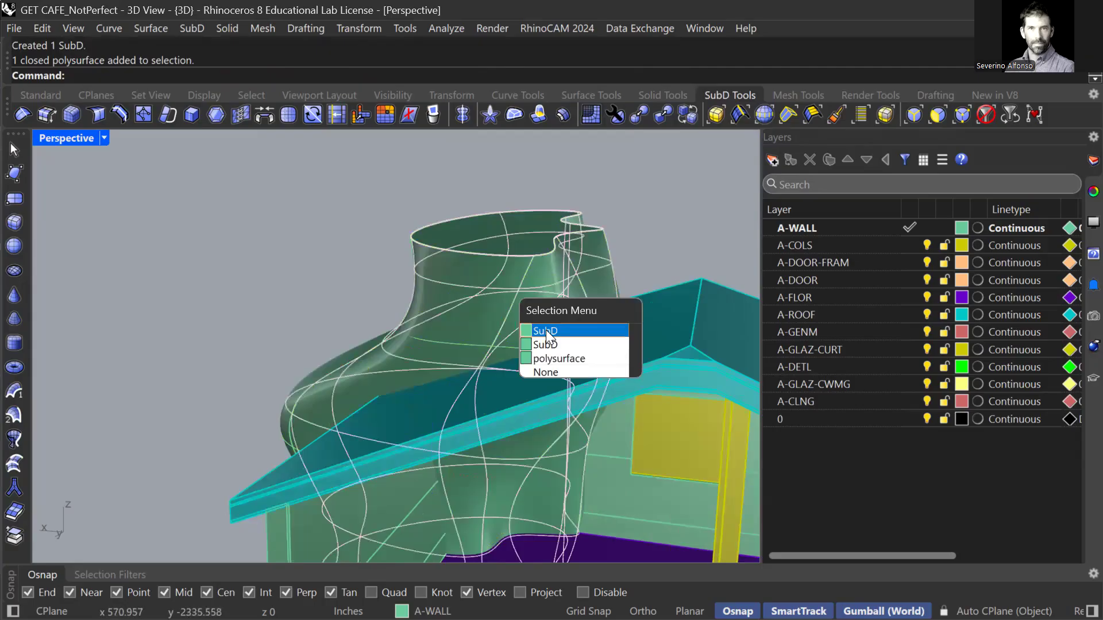
{"action": "left_click", "coordinate": [543, 342]}
{"action": "key", "text": "Delete"}
{"action": "left_click", "coordinate": [500, 286]}
{"action": "left_click", "coordinate": [545, 335]}
{"action": "key", "text": "Delete"}
{"action": "scroll", "coordinate": [545, 335], "scroll_direction": "down", "scroll_amount": 7}
Select a single face on the remaining SubD sculpt.
{"action": "left_click", "coordinate": [514, 312]}
{"action": "right_click_drag", "start_coordinate": [549, 376], "coordinate": [565, 400]}
{"action": "scroll", "coordinate": [566, 394], "scroll_direction": "up", "scroll_amount": 5}
{"action": "right_click_drag", "start_coordinate": [488, 345], "coordinate": [438, 293], "text": "shift"}
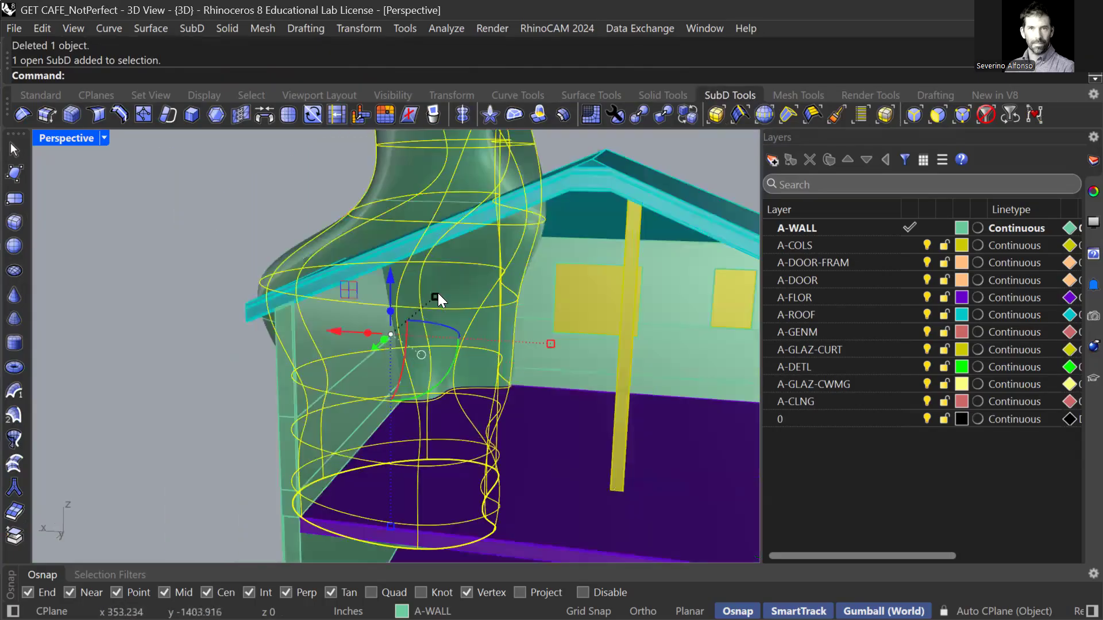
{"action": "key", "text": "Escape"}
{"action": "left_click", "coordinate": [474, 326]}
{"action": "key", "text": "Escape"}
{"action": "left_click", "coordinate": [447, 326], "text": "ctrl+shift"}
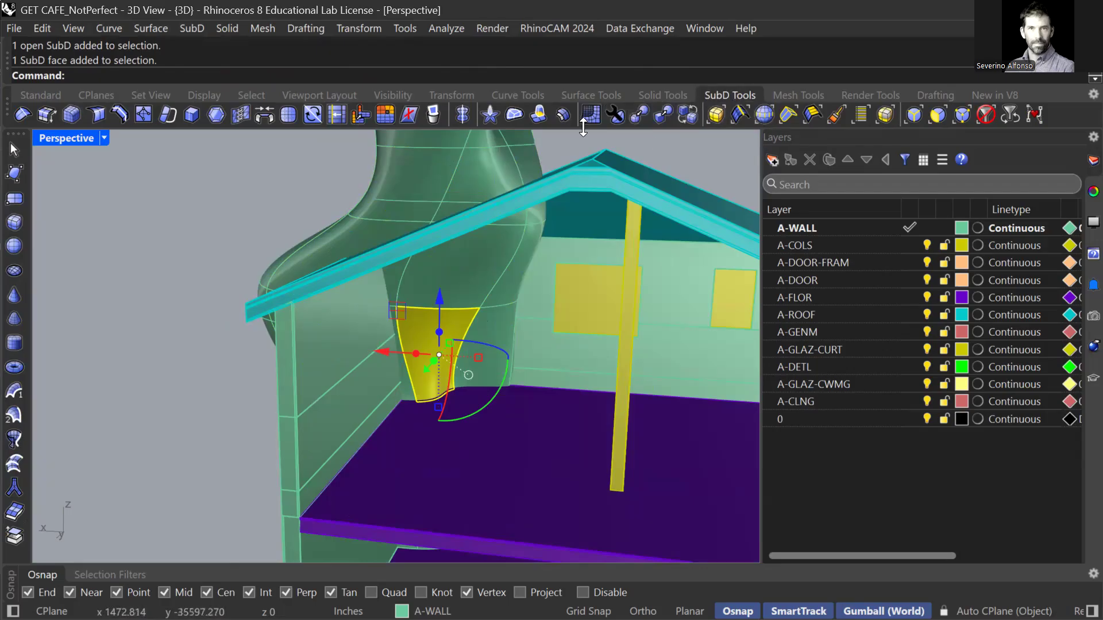
Extrude the selected lower SubD face outward with Extrude SubD.
{"action": "left_click", "coordinate": [534, 114]}
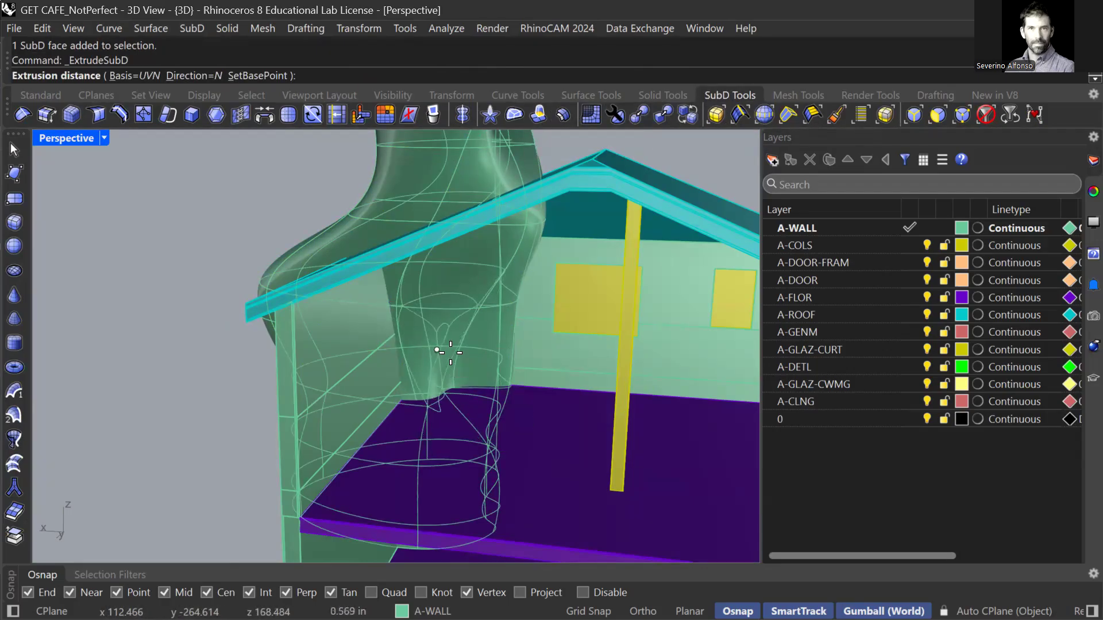
{"action": "scroll", "coordinate": [445, 346], "scroll_direction": "up", "scroll_amount": 3}
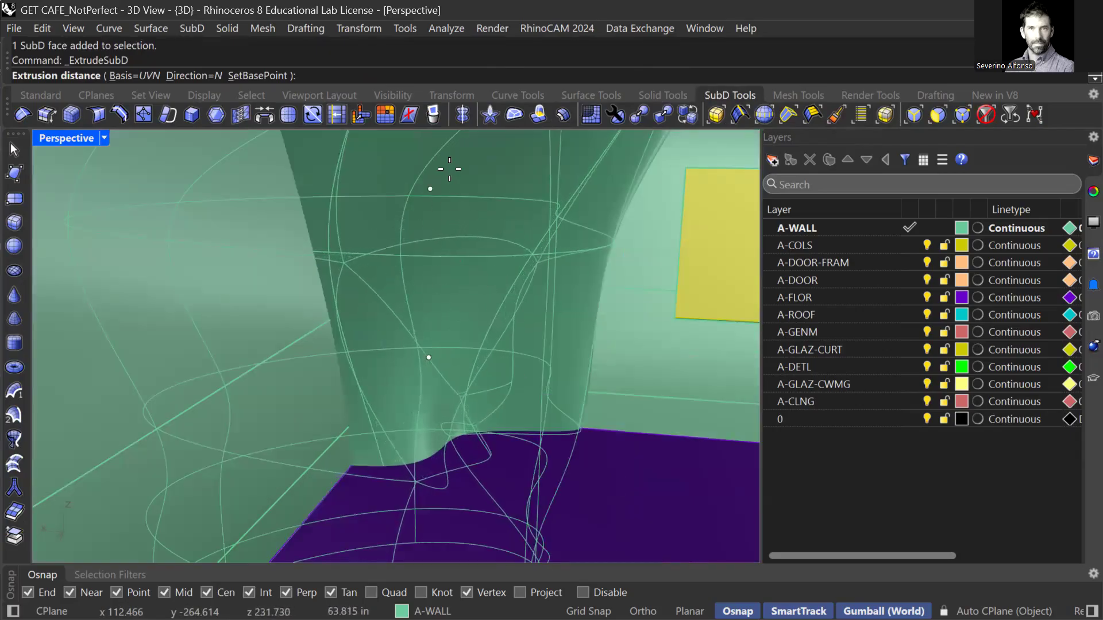
{"action": "scroll", "coordinate": [447, 183], "scroll_direction": "down", "scroll_amount": 5}
{"action": "left_click", "coordinate": [448, 198]}
{"action": "scroll", "coordinate": [442, 206], "scroll_direction": "up", "scroll_amount": 5}
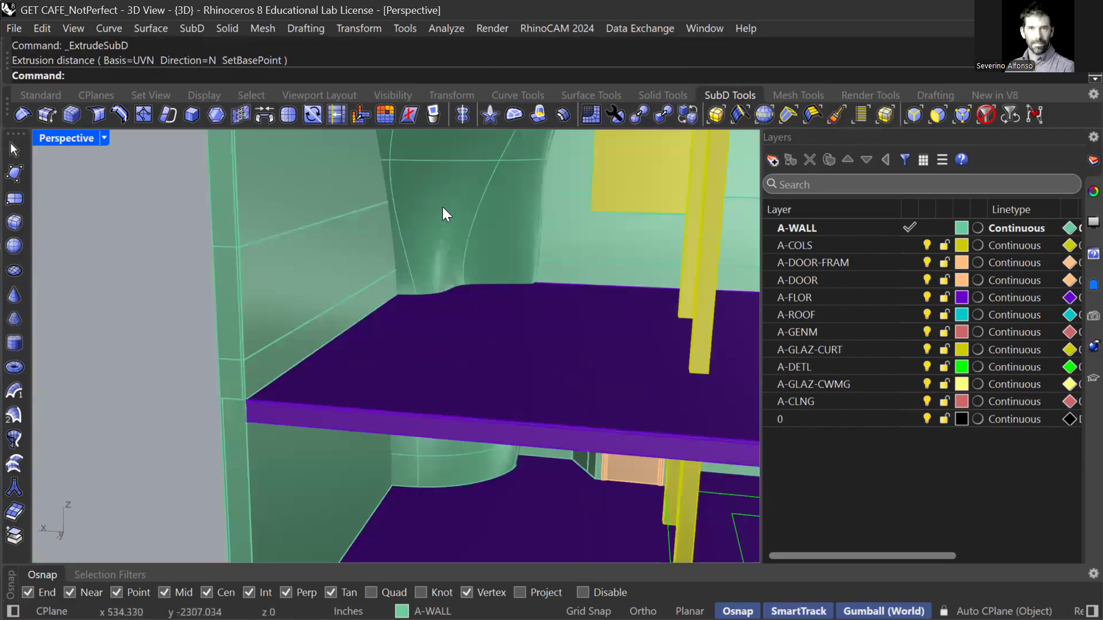
{"action": "left_click", "coordinate": [442, 208], "text": "ctrl+shift"}
{"action": "right_click_drag", "start_coordinate": [507, 227], "coordinate": [449, 299], "text": "shift"}
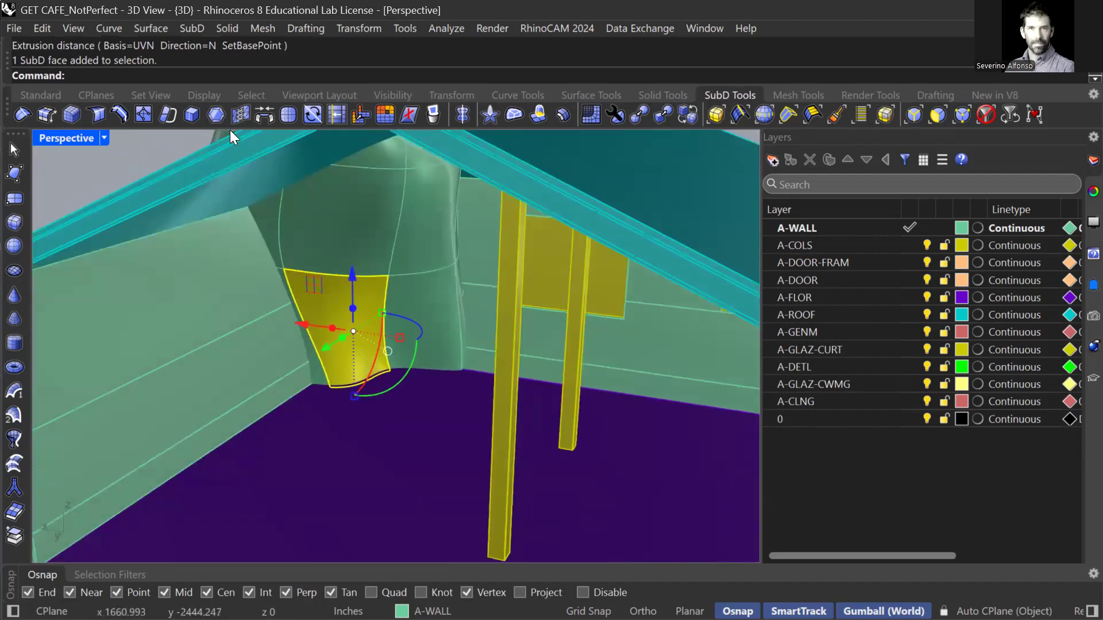
Inset the selected monster face, then move it down-right and rotate it about -9 degrees.
{"action": "left_click", "coordinate": [215, 118]}
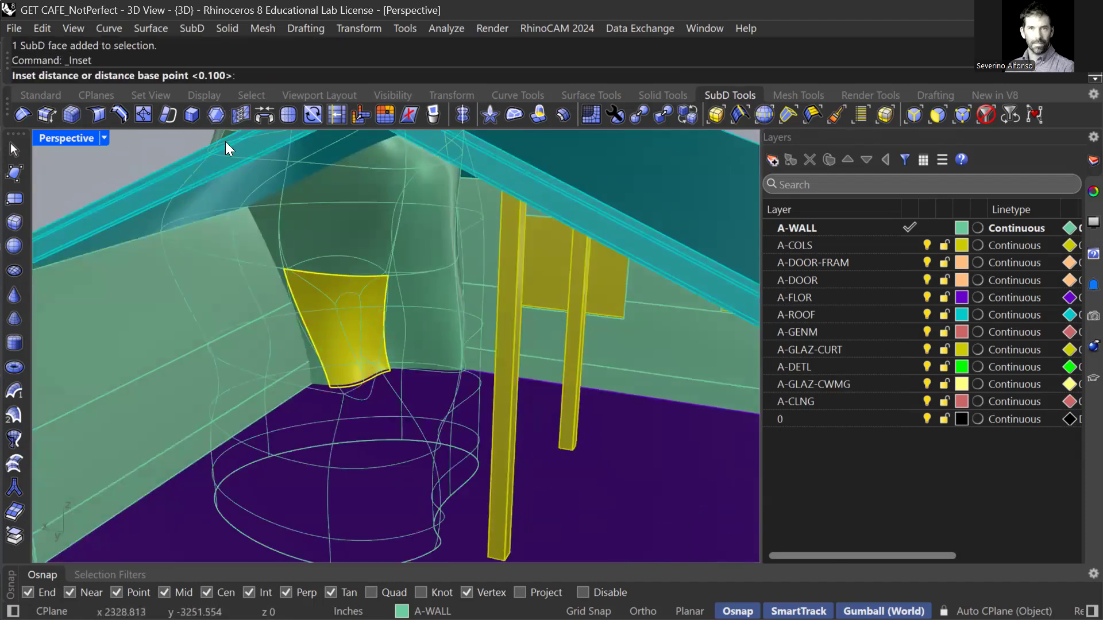
{"action": "left_click", "coordinate": [339, 339]}
{"action": "right_click_drag", "start_coordinate": [366, 342], "coordinate": [240, 352]}
{"action": "scroll", "coordinate": [382, 315], "scroll_direction": "up", "scroll_amount": 6}
{"action": "scroll", "coordinate": [386, 317], "scroll_direction": "up", "scroll_amount": 5}
{"action": "left_click_drag", "start_coordinate": [278, 364], "coordinate": [286, 359]}
{"action": "right_click_drag", "start_coordinate": [260, 381], "coordinate": [287, 338]}
{"action": "left_click_drag", "start_coordinate": [288, 337], "coordinate": [301, 374]}
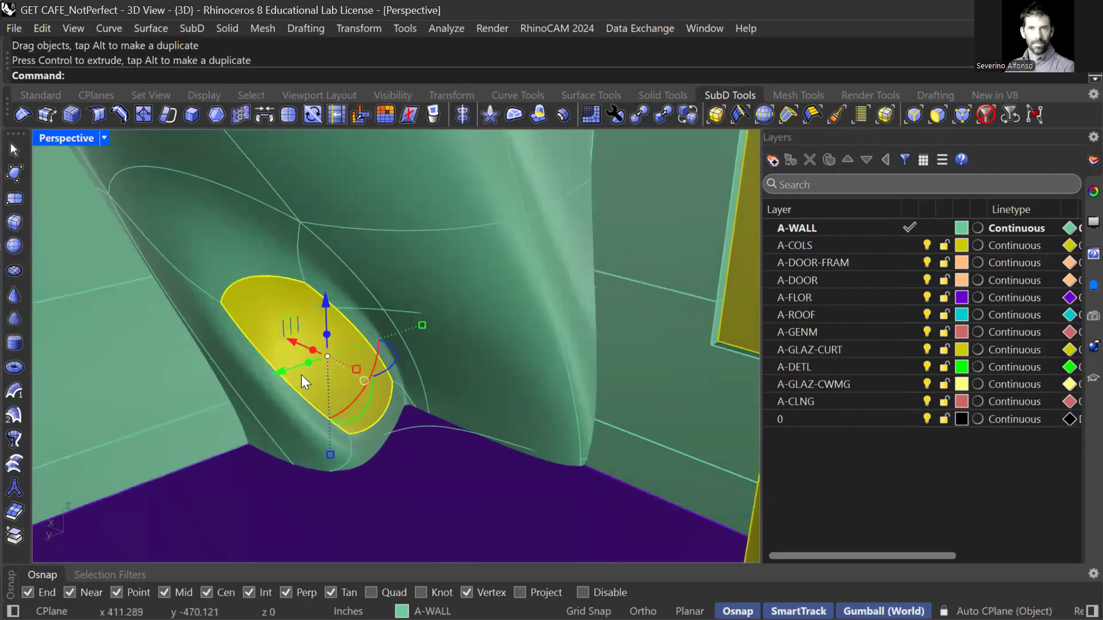
{"action": "left_click_drag", "start_coordinate": [386, 362], "coordinate": [416, 354]}
{"action": "key", "text": "Escape"}
Inset a SubD face inside the house, shift it sideways along X and rotate it.
{"action": "mouse_move", "coordinate": [337, 396]}
{"action": "right_mouse_down"}
{"action": "mouse_move", "coordinate": [281, 325]}
{"action": "mouse_move", "coordinate": [290, 333]}
{"action": "mouse_move", "coordinate": [298, 320]}
{"action": "mouse_move", "coordinate": [328, 339]}
{"action": "mouse_move", "coordinate": [356, 390]}
{"action": "right_mouse_up"}
{"action": "scroll", "coordinate": [372, 320], "scroll_direction": "up", "scroll_amount": 1}
{"action": "right_click_drag", "start_coordinate": [413, 221], "coordinate": [437, 421], "text": "shift"}
{"action": "left_click", "coordinate": [429, 257]}
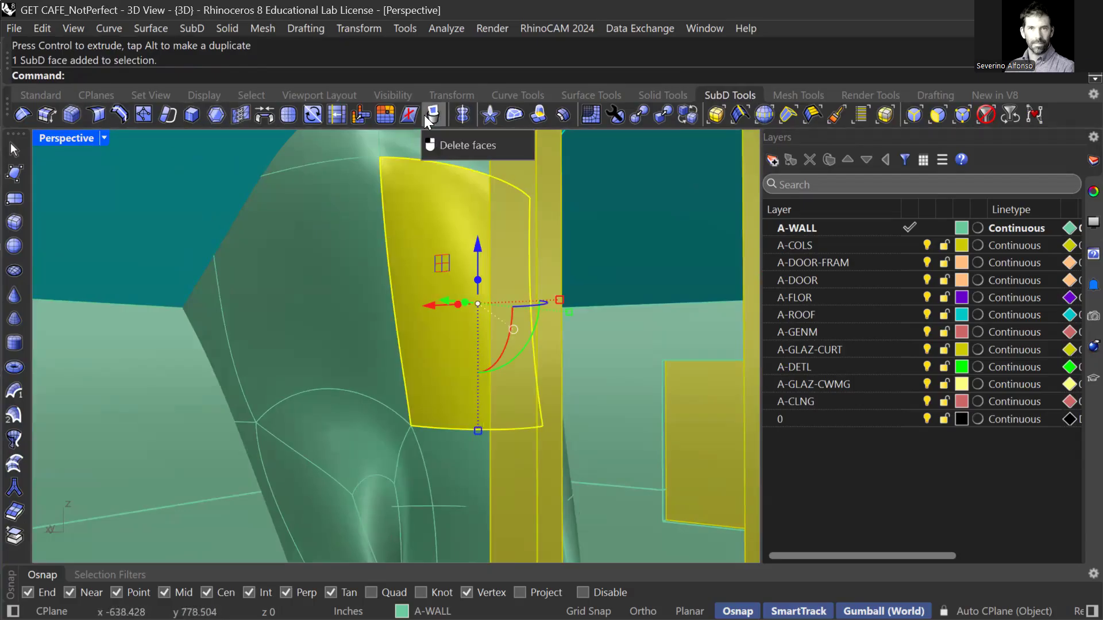
{"action": "left_click", "coordinate": [216, 116]}
{"action": "left_click", "coordinate": [454, 297]}
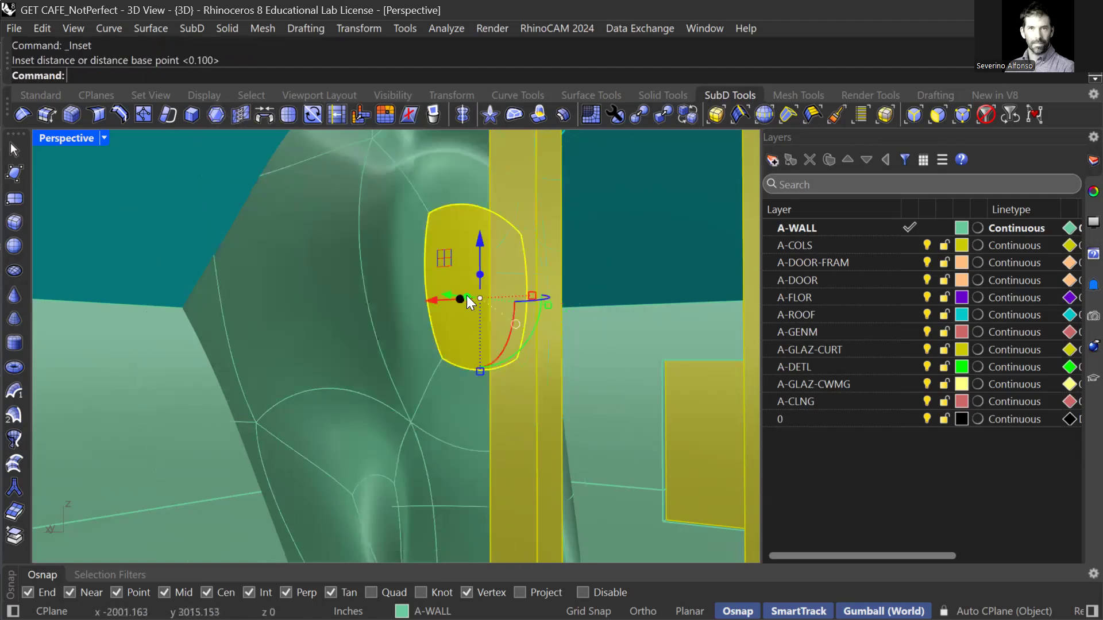
{"action": "right_click_drag", "start_coordinate": [435, 205], "coordinate": [504, 277]}
{"action": "left_click_drag", "start_coordinate": [444, 321], "coordinate": [486, 338]}
{"action": "right_click_drag", "start_coordinate": [520, 373], "coordinate": [621, 390]}
{"action": "left_click_drag", "start_coordinate": [634, 398], "coordinate": [661, 375]}
{"action": "right_click_drag", "start_coordinate": [649, 376], "coordinate": [494, 310]}
{"action": "right_click_drag", "start_coordinate": [402, 258], "coordinate": [370, 252]}
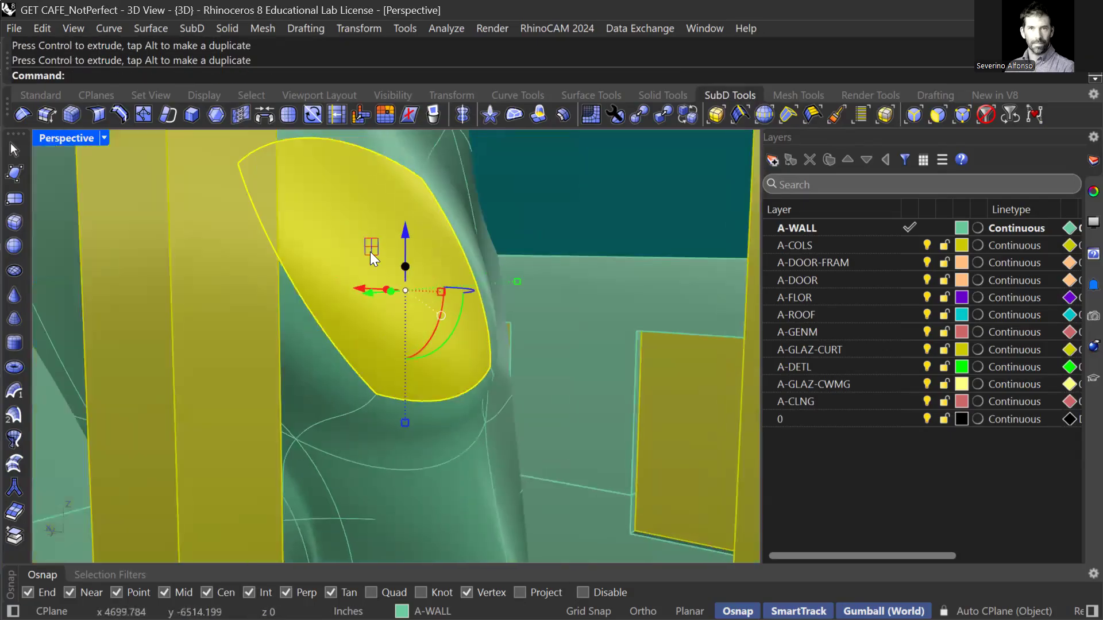
Inset the face again, push it outward along X and squash it vertically.
{"action": "left_click", "coordinate": [215, 117]}
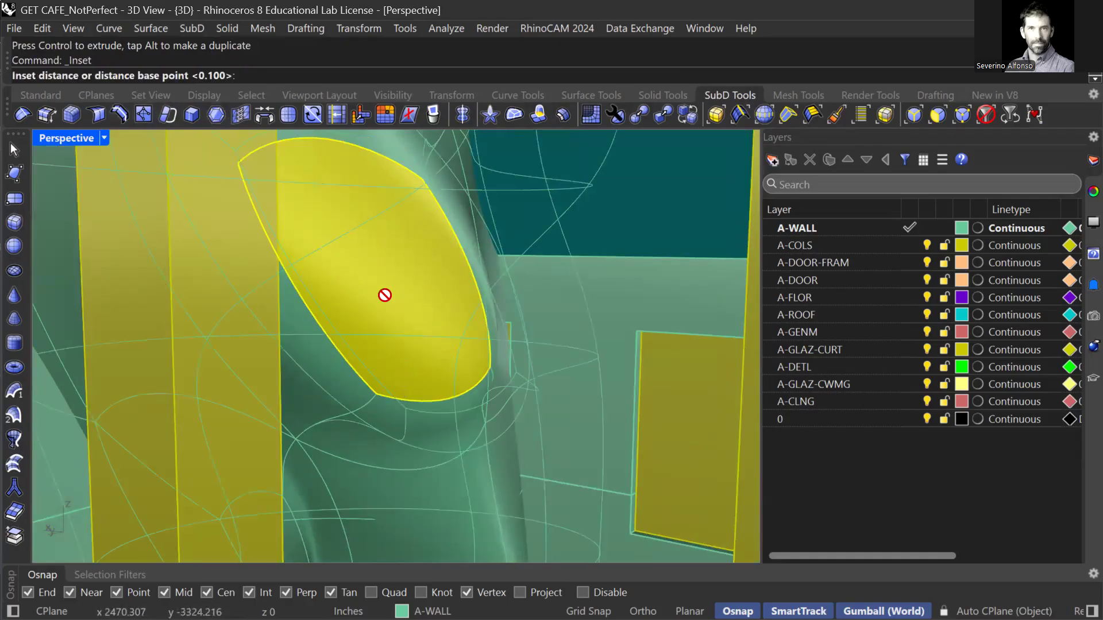
{"action": "scroll", "coordinate": [384, 295], "scroll_direction": "down", "scroll_amount": 4}
{"action": "left_click", "coordinate": [395, 310]}
{"action": "right_click", "coordinate": [393, 296]}
{"action": "right_click", "coordinate": [392, 297]}
{"action": "right_click", "coordinate": [393, 300]}
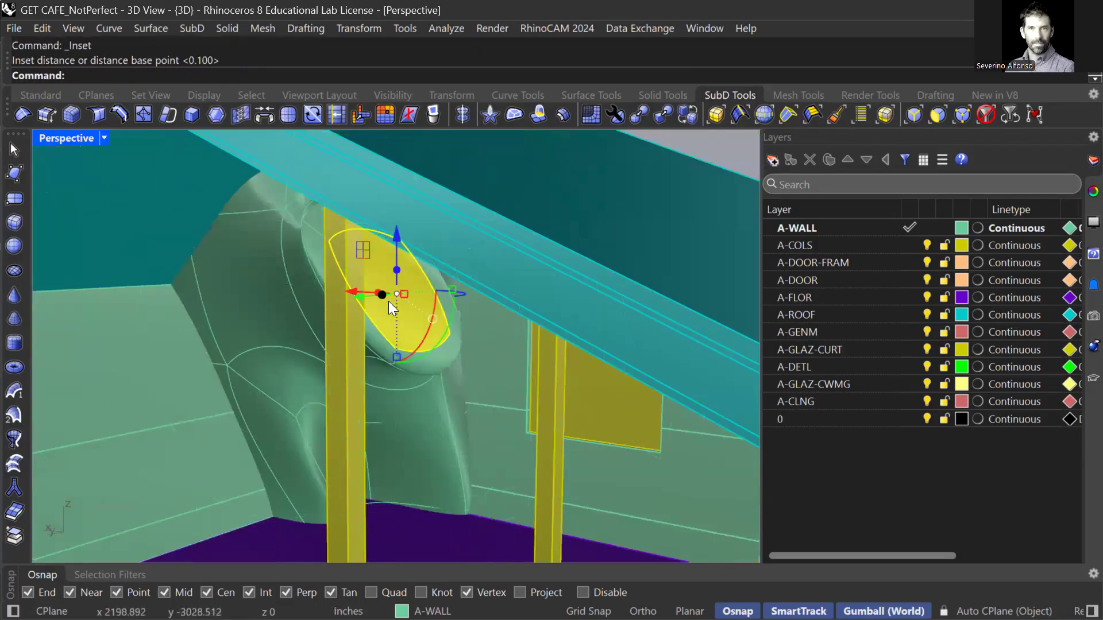
{"action": "right_click_drag", "start_coordinate": [389, 301], "coordinate": [456, 350]}
{"action": "scroll", "coordinate": [458, 351], "scroll_direction": "up", "scroll_amount": 4}
{"action": "left_click_drag", "start_coordinate": [469, 354], "coordinate": [590, 400]}
{"action": "right_click_drag", "start_coordinate": [589, 400], "coordinate": [656, 343]}
{"action": "left_click_drag", "start_coordinate": [647, 372], "coordinate": [652, 339]}
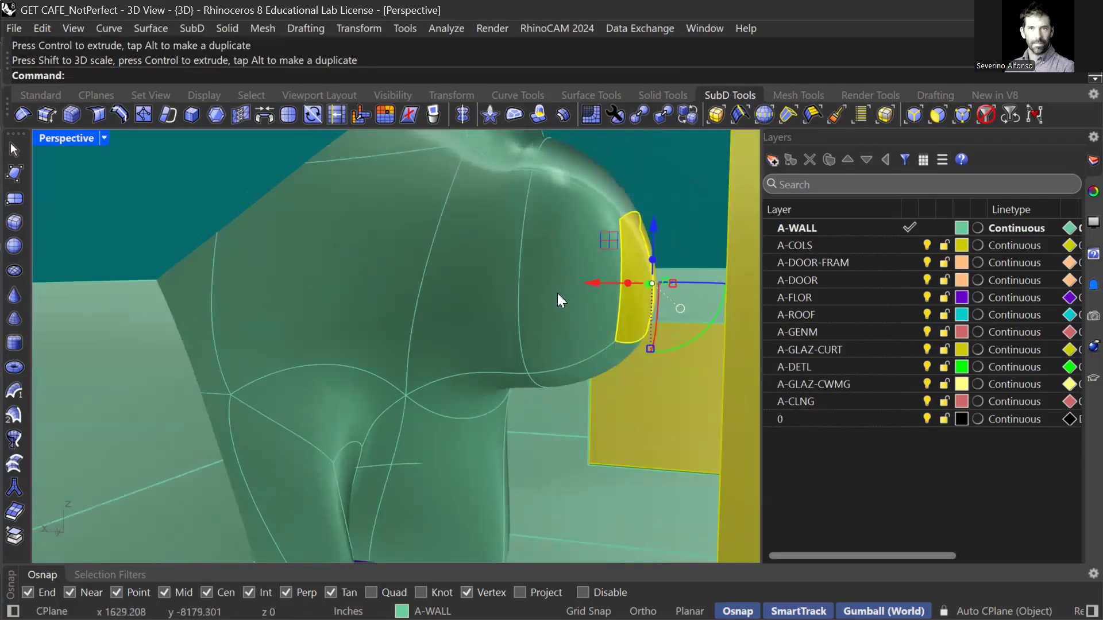
Shrink the edge loop around the bulge and rotate the face at its tip.
{"action": "key", "text": "Escape"}
{"action": "double_click", "coordinate": [522, 253], "text": "ctrl+shift"}
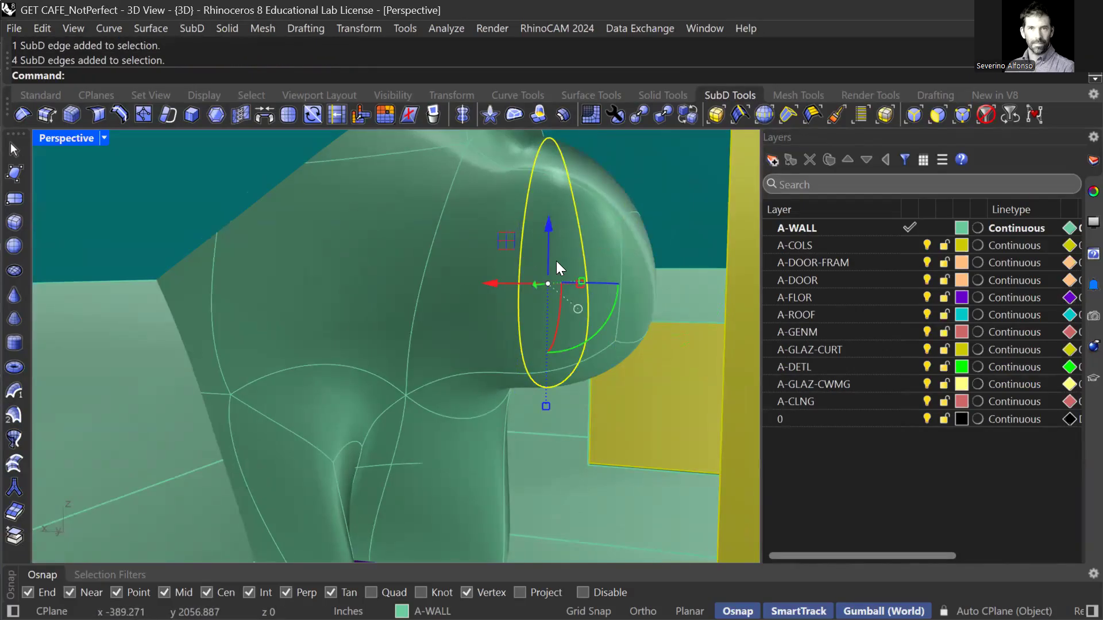
{"action": "left_click_drag", "start_coordinate": [545, 405], "coordinate": [546, 335]}
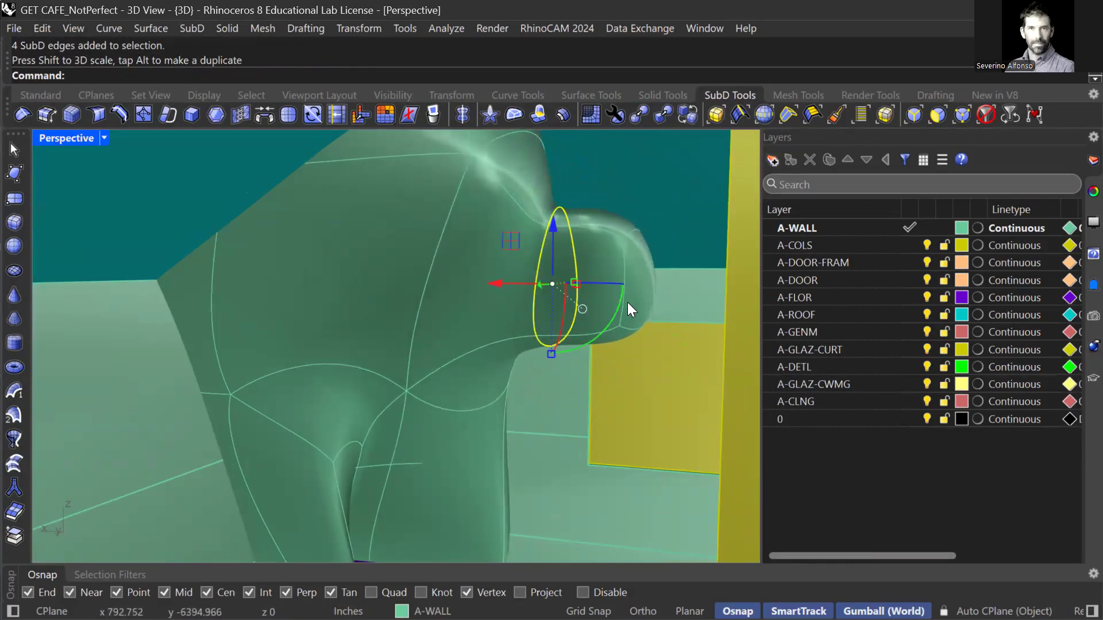
{"action": "left_click", "coordinate": [642, 298], "text": "ctrl+shift"}
{"action": "right_click_drag", "start_coordinate": [642, 298], "coordinate": [595, 337]}
{"action": "type", "text": "Z"}
{"action": "key", "text": "Return"}
{"action": "type", "text": "s"}
{"action": "key", "text": "Return"}
{"action": "left_click_drag", "start_coordinate": [503, 353], "coordinate": [528, 348]}
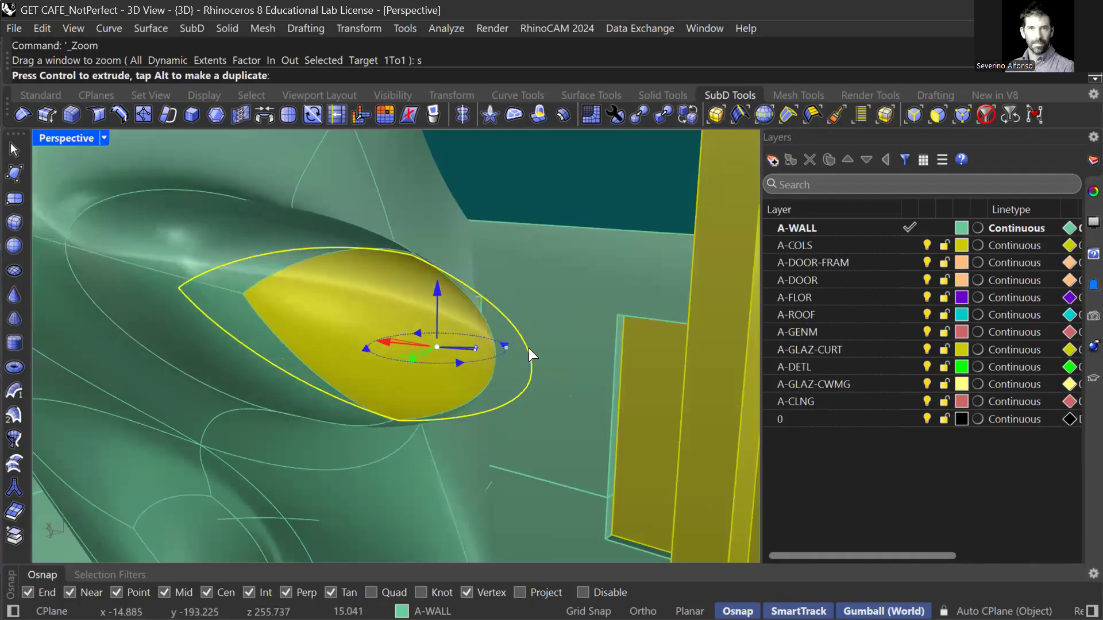
{"action": "right_click_drag", "start_coordinate": [529, 348], "coordinate": [515, 299]}
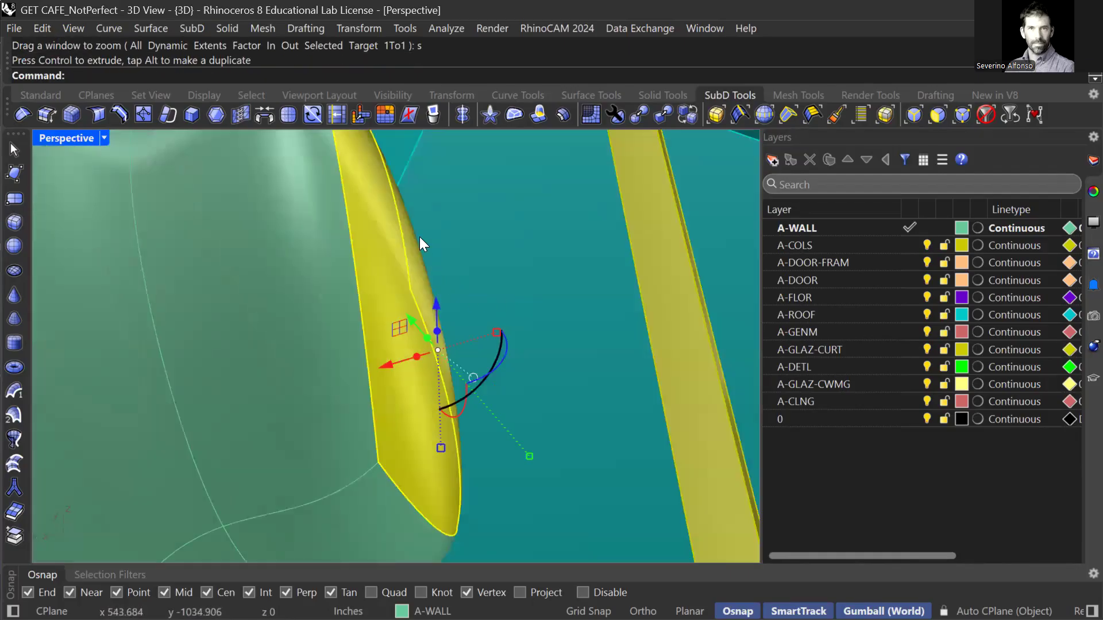
{"action": "scroll", "coordinate": [419, 237], "scroll_direction": "down", "scroll_amount": 4}
Pull an edge on the bulge's end downward.
{"action": "key", "text": "Escape"}
{"action": "right_click_drag", "start_coordinate": [401, 189], "coordinate": [406, 210]}
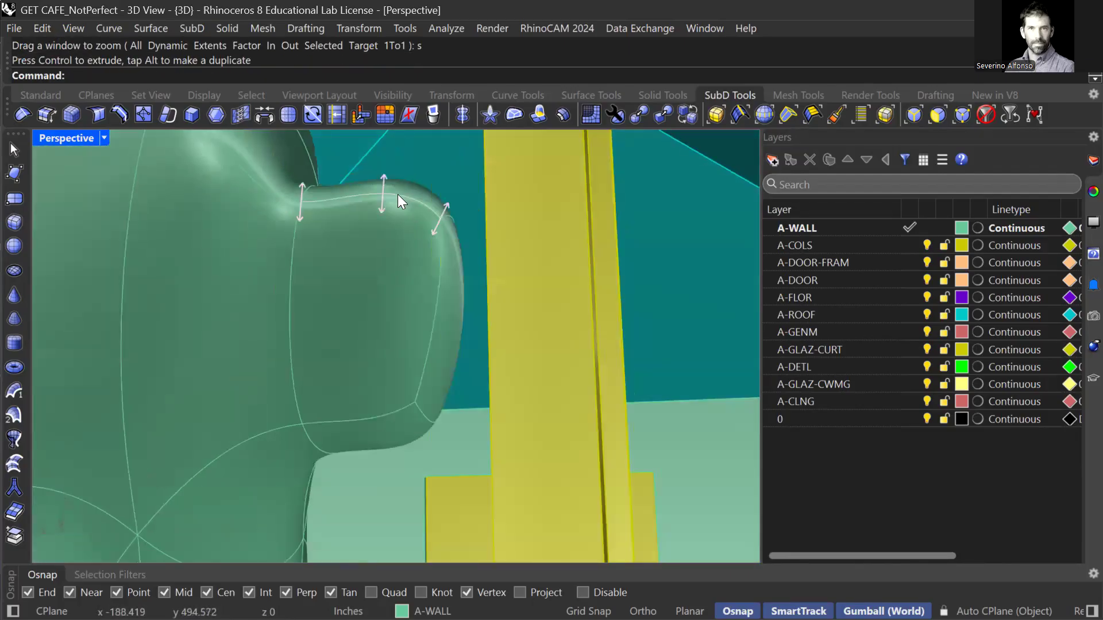
{"action": "left_click", "coordinate": [396, 193]}
{"action": "left_click_drag", "start_coordinate": [388, 179], "coordinate": [390, 280]}
{"action": "right_click_drag", "start_coordinate": [419, 280], "coordinate": [344, 312]}
{"action": "left_click_drag", "start_coordinate": [262, 344], "coordinate": [340, 348]}
{"action": "right_click_drag", "start_coordinate": [278, 388], "coordinate": [321, 349]}
{"action": "scroll", "coordinate": [385, 203], "scroll_direction": "up", "scroll_amount": 5}
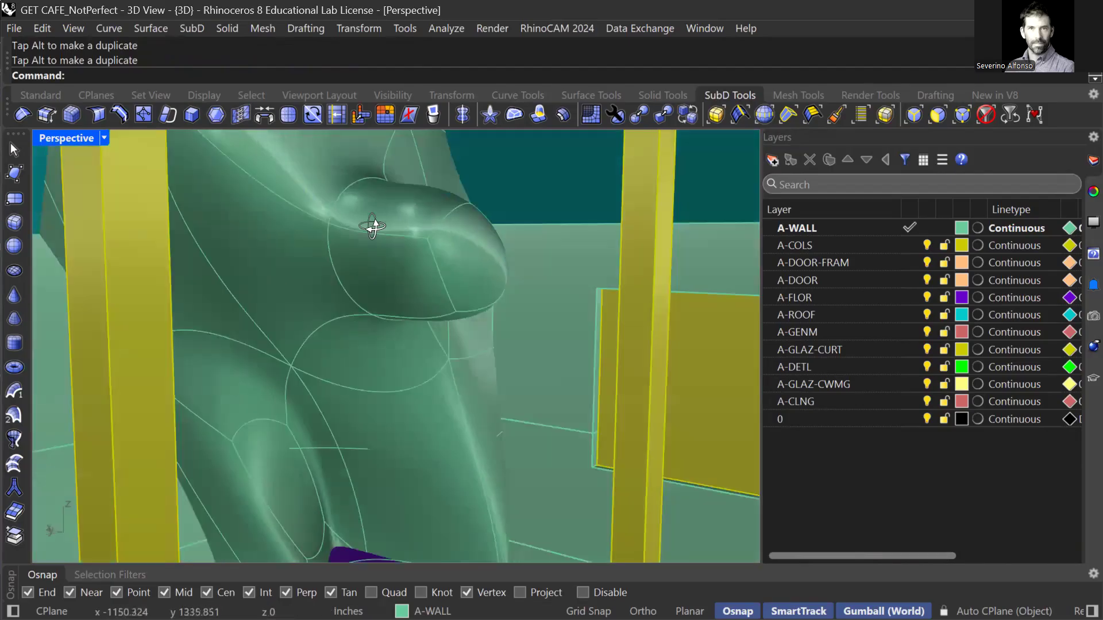
Scale another edge loop to narrow the bulge, then select a vertex on the monster.
{"action": "double_click", "coordinate": [342, 195], "text": "ctrl+shift"}
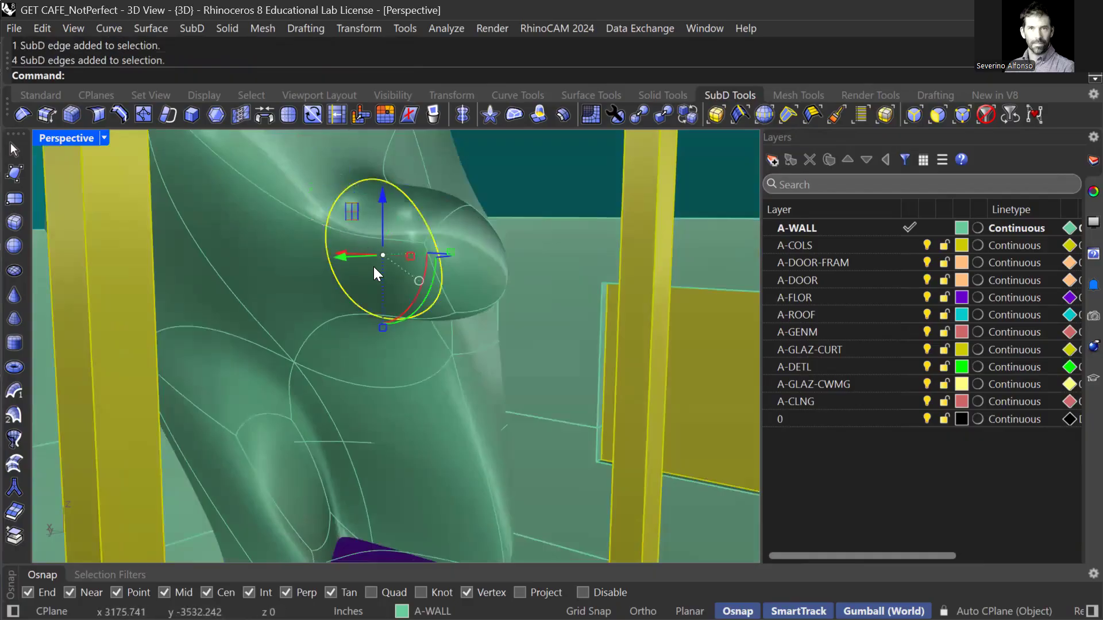
{"action": "left_click_drag", "start_coordinate": [382, 328], "coordinate": [385, 362]}
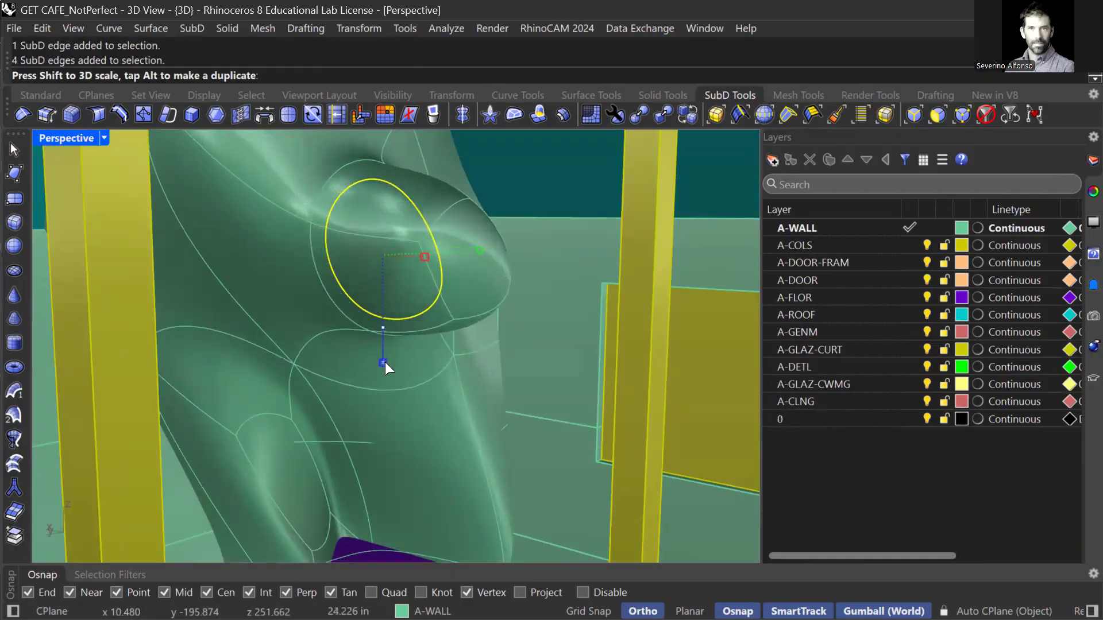
{"action": "key", "text": "Escape"}
{"action": "left_click", "coordinate": [428, 270], "text": "ctrl+shift"}
{"action": "key", "text": "Escape"}
{"action": "left_click", "coordinate": [476, 259], "text": "ctrl+shift"}
{"action": "right_click_drag", "start_coordinate": [477, 259], "coordinate": [434, 262]}
{"action": "scroll", "coordinate": [452, 252], "scroll_direction": "up", "scroll_amount": 2}
{"action": "right_click_drag", "start_coordinate": [515, 301], "coordinate": [490, 411]}
{"action": "key", "text": "Escape"}
{"action": "left_click", "coordinate": [461, 291], "text": "ctrl+shift"}
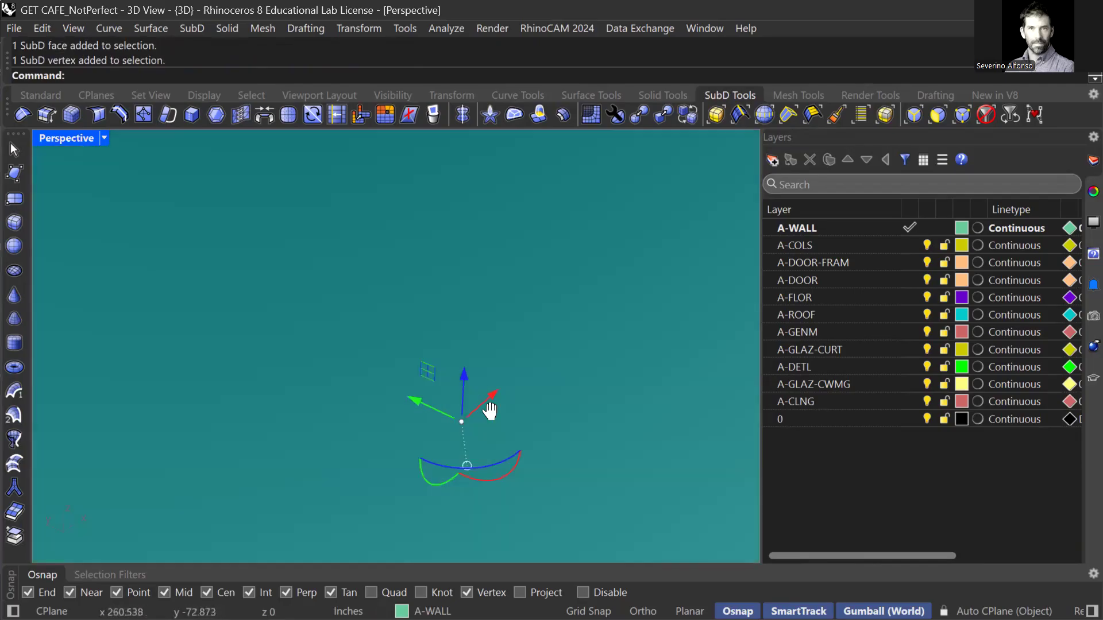
Move the selected vertex sideways and slide an edge on the base bulge.
{"action": "scroll", "coordinate": [413, 241], "scroll_direction": "up", "scroll_amount": 4}
{"action": "left_click_drag", "start_coordinate": [432, 231], "coordinate": [258, 180]}
{"action": "right_click_drag", "start_coordinate": [346, 213], "coordinate": [464, 400]}
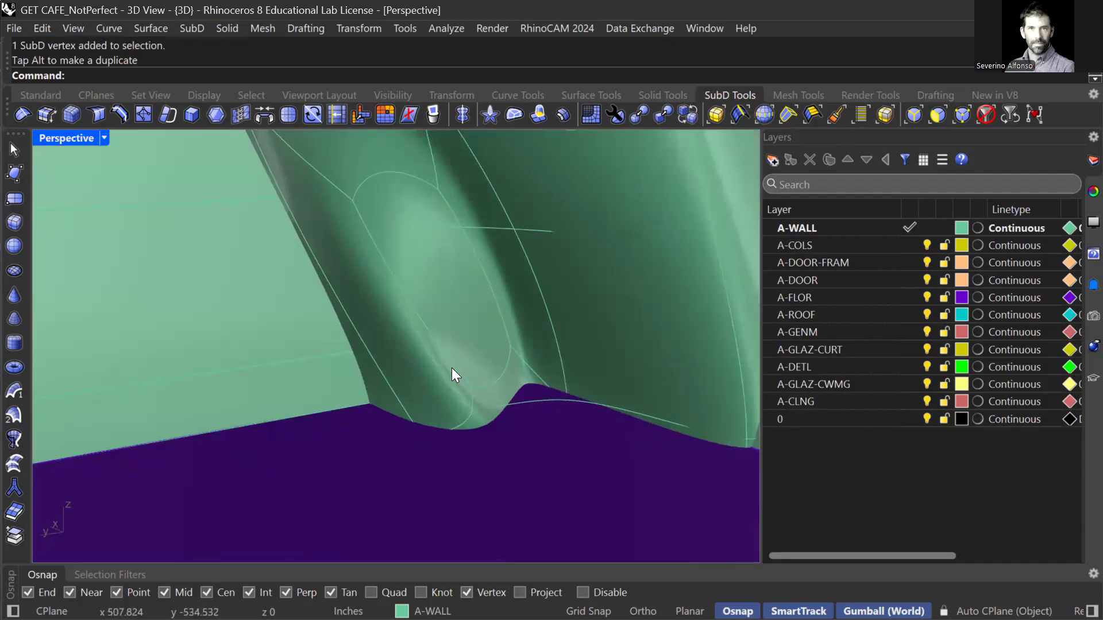
{"action": "left_click", "coordinate": [446, 351]}
{"action": "left_click_drag", "start_coordinate": [356, 311], "coordinate": [311, 317]}
{"action": "left_click_drag", "start_coordinate": [486, 378], "coordinate": [495, 334]}
Rotate the base edge to widen the bulge and nudge it sideways into place.
{"action": "right_click_drag", "start_coordinate": [522, 340], "coordinate": [556, 359], "text": "shift"}
{"action": "right_click_drag", "start_coordinate": [484, 337], "coordinate": [575, 373], "text": "shift"}
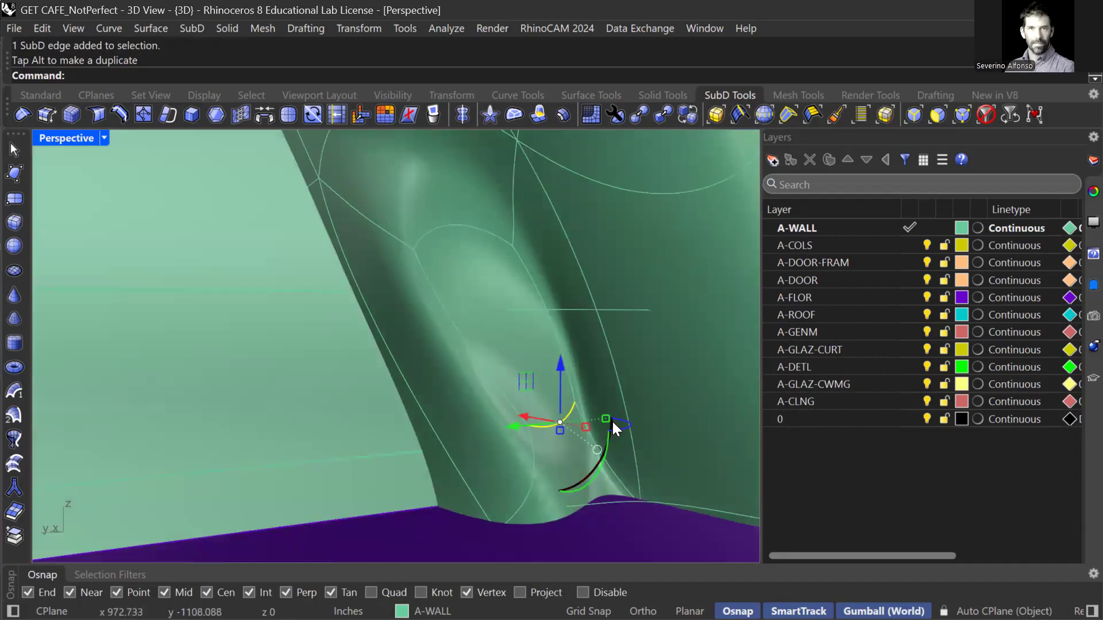
{"action": "left_click_drag", "start_coordinate": [623, 428], "coordinate": [615, 432]}
{"action": "right_click_drag", "start_coordinate": [552, 466], "coordinate": [535, 354]}
{"action": "left_click_drag", "start_coordinate": [521, 349], "coordinate": [471, 349]}
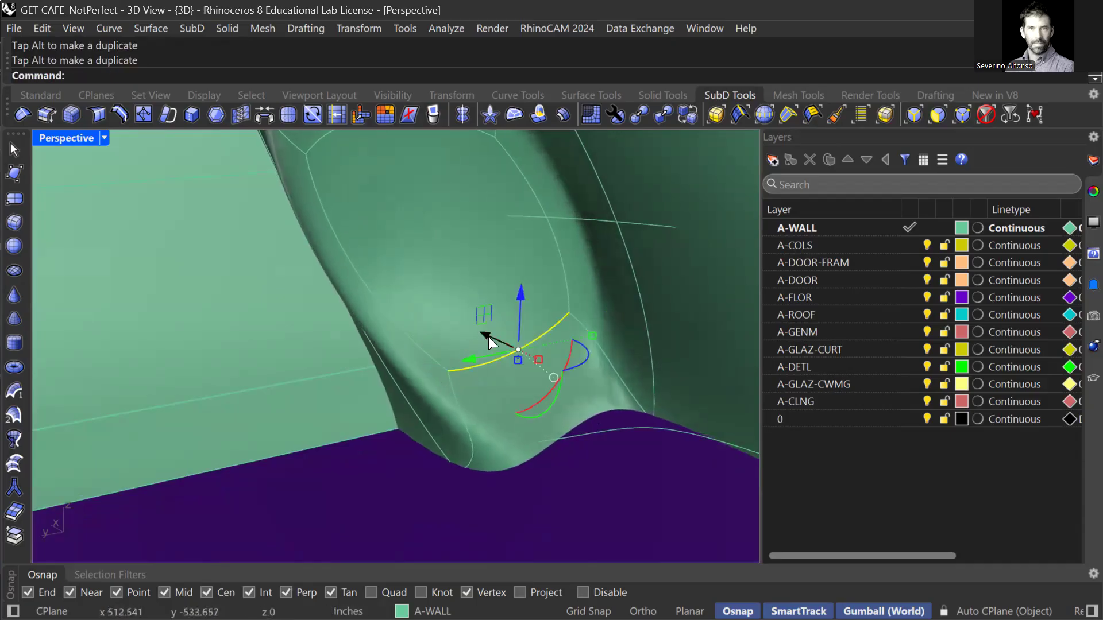
{"action": "right_click_drag", "start_coordinate": [517, 392], "coordinate": [504, 420]}
{"action": "left_click_drag", "start_coordinate": [470, 425], "coordinate": [449, 373]}
{"action": "right_click_drag", "start_coordinate": [448, 372], "coordinate": [456, 335]}
{"action": "scroll", "coordinate": [538, 291], "scroll_direction": "down", "scroll_amount": 5}
{"action": "scroll", "coordinate": [623, 345], "scroll_direction": "down", "scroll_amount": 5}
{"action": "scroll", "coordinate": [473, 279], "scroll_direction": "up", "scroll_amount": 8}
Nudge the whole monster SubD slightly sideways along X.
{"action": "scroll", "coordinate": [473, 279], "scroll_direction": "down", "scroll_amount": 8}
{"action": "left_click", "coordinate": [558, 330]}
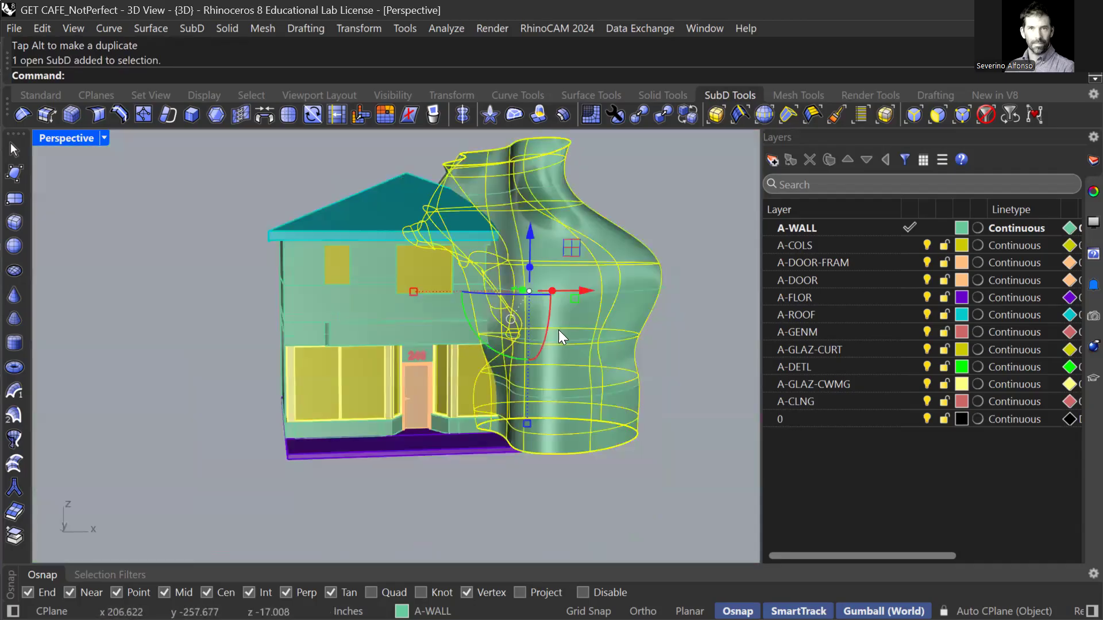
{"action": "right_click_drag", "start_coordinate": [603, 341], "coordinate": [605, 328]}
{"action": "left_click_drag", "start_coordinate": [603, 329], "coordinate": [596, 333]}
{"action": "type", "text": "``"}
{"action": "right_click_drag", "start_coordinate": [575, 339], "coordinate": [450, 263]}
{"action": "key", "text": "Escape"}
{"action": "scroll", "coordinate": [374, 236], "scroll_direction": "up", "scroll_amount": 8}
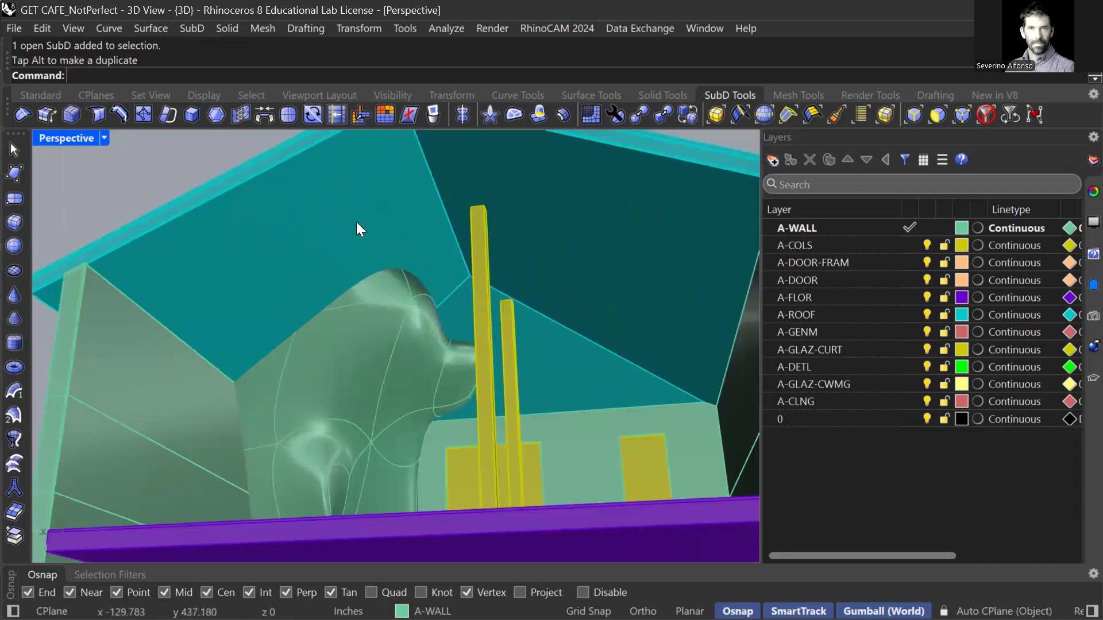
Select the roof and several wall pieces, then clear the selection and orbit to the house front.
{"action": "right_click_drag", "start_coordinate": [357, 223], "coordinate": [365, 237]}
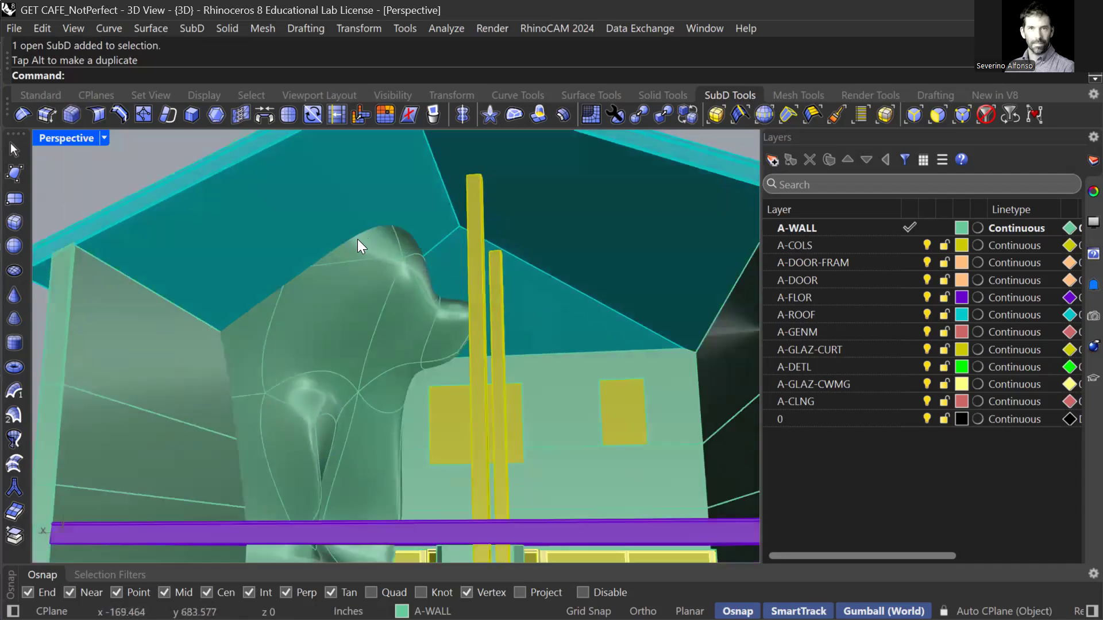
{"action": "left_click", "coordinate": [368, 201]}
{"action": "left_click", "coordinate": [170, 402], "text": "shift"}
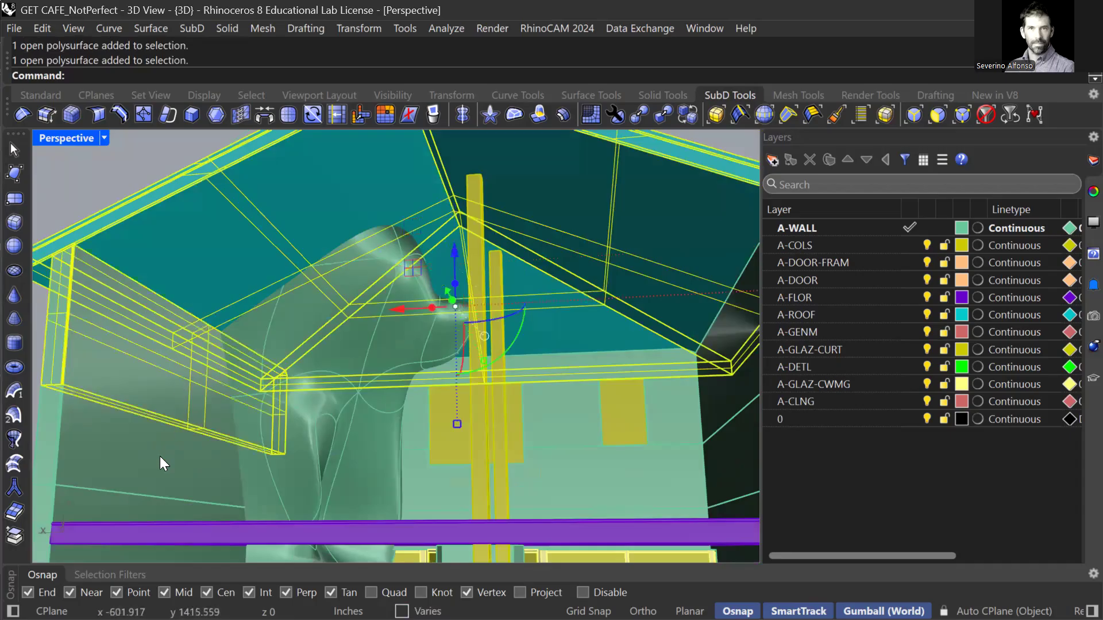
{"action": "left_click", "coordinate": [156, 508], "text": "shift"}
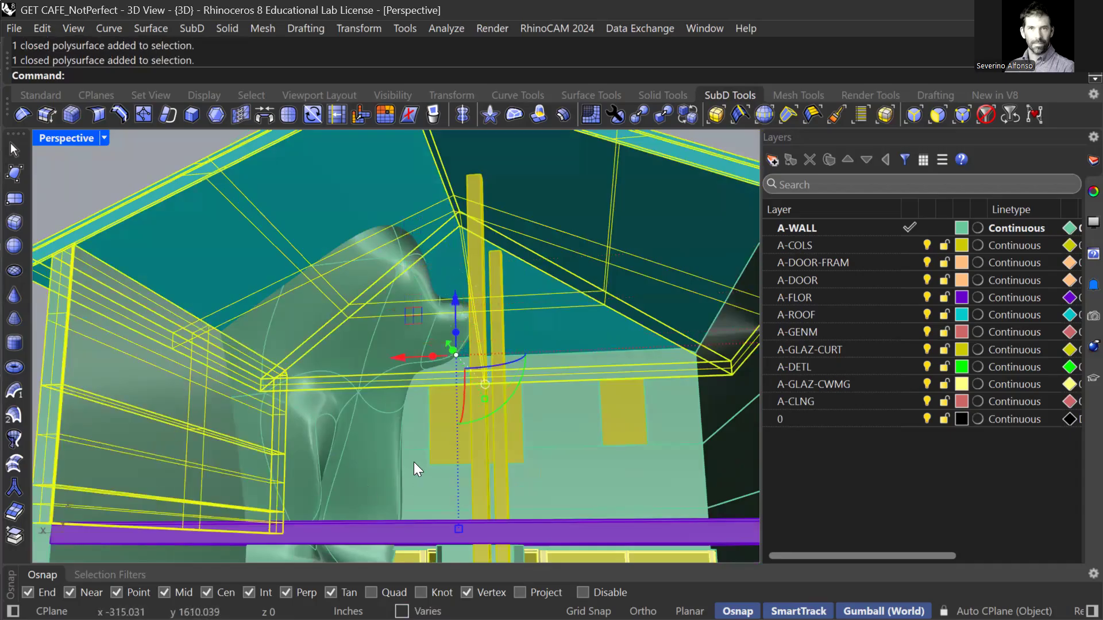
{"action": "left_click", "coordinate": [413, 461], "text": "shift"}
{"action": "left_click", "coordinate": [408, 436], "text": "shift"}
{"action": "right_click_drag", "start_coordinate": [399, 463], "coordinate": [423, 303], "text": "shift"}
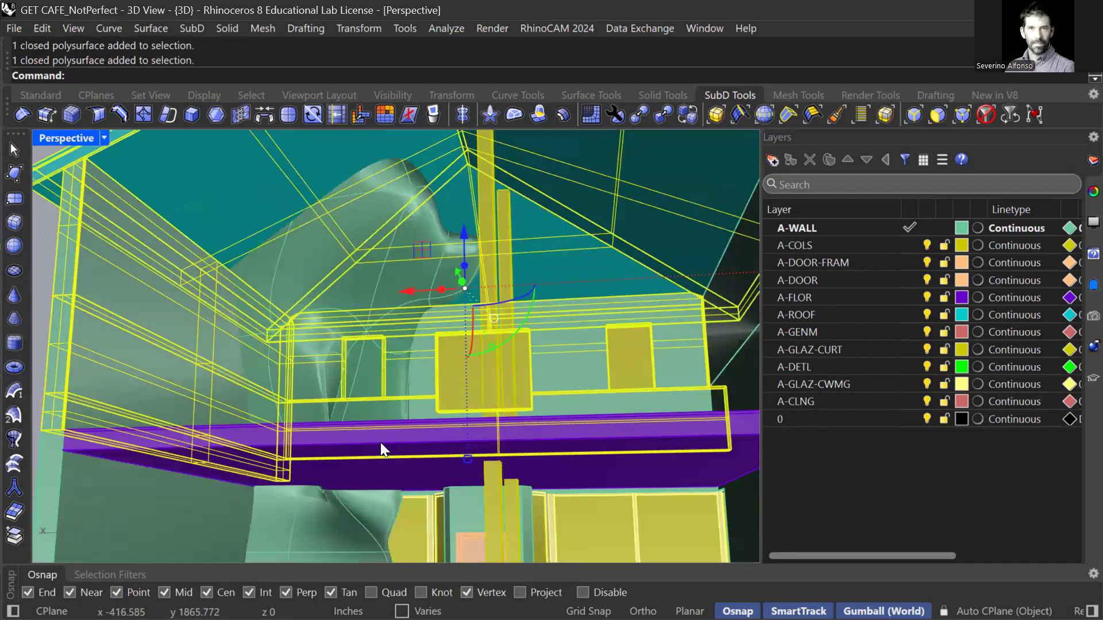
{"action": "right_click_drag", "start_coordinate": [325, 454], "coordinate": [267, 337]}
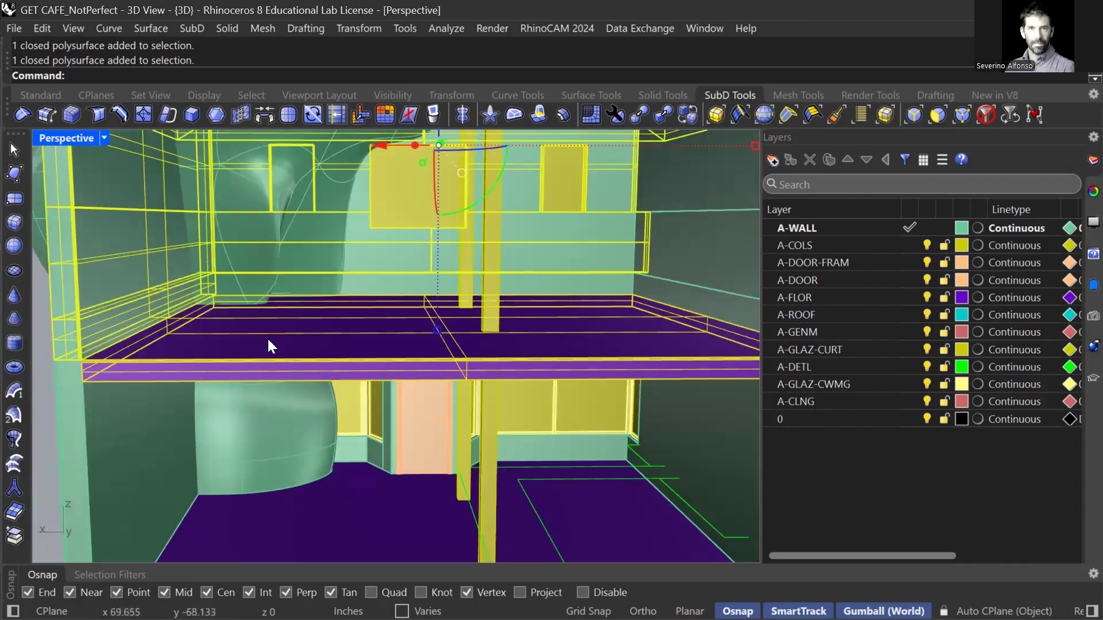
{"action": "scroll", "coordinate": [288, 339], "scroll_direction": "down", "scroll_amount": 6}
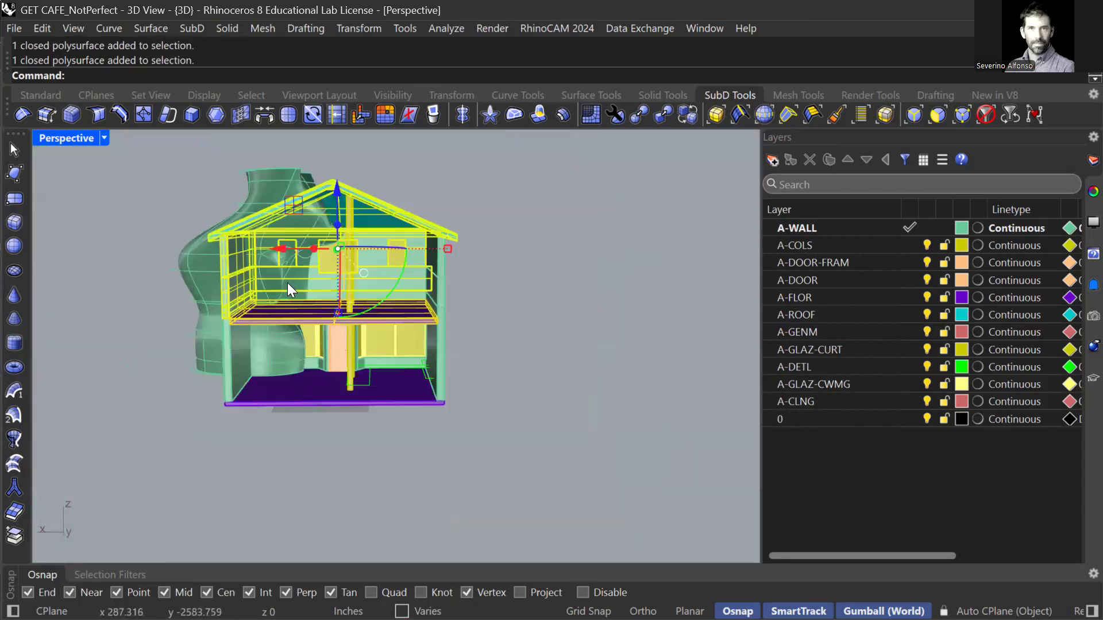
{"action": "scroll", "coordinate": [261, 253], "scroll_direction": "up", "scroll_amount": 4}
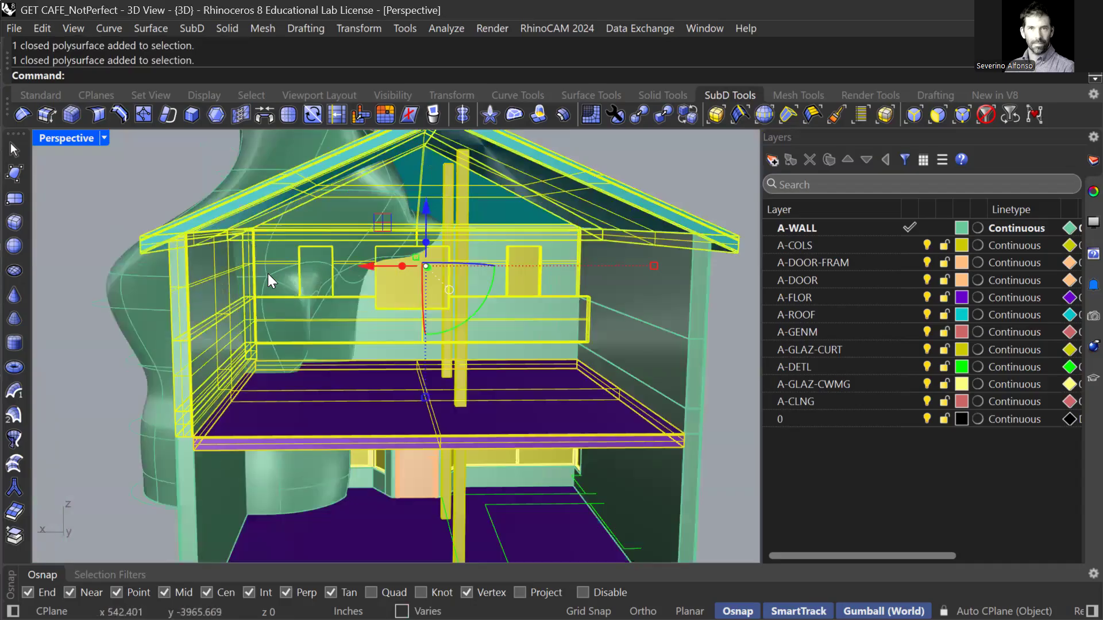
{"action": "key", "text": "Escape"}
{"action": "scroll", "coordinate": [402, 270], "scroll_direction": "up", "scroll_amount": 5}
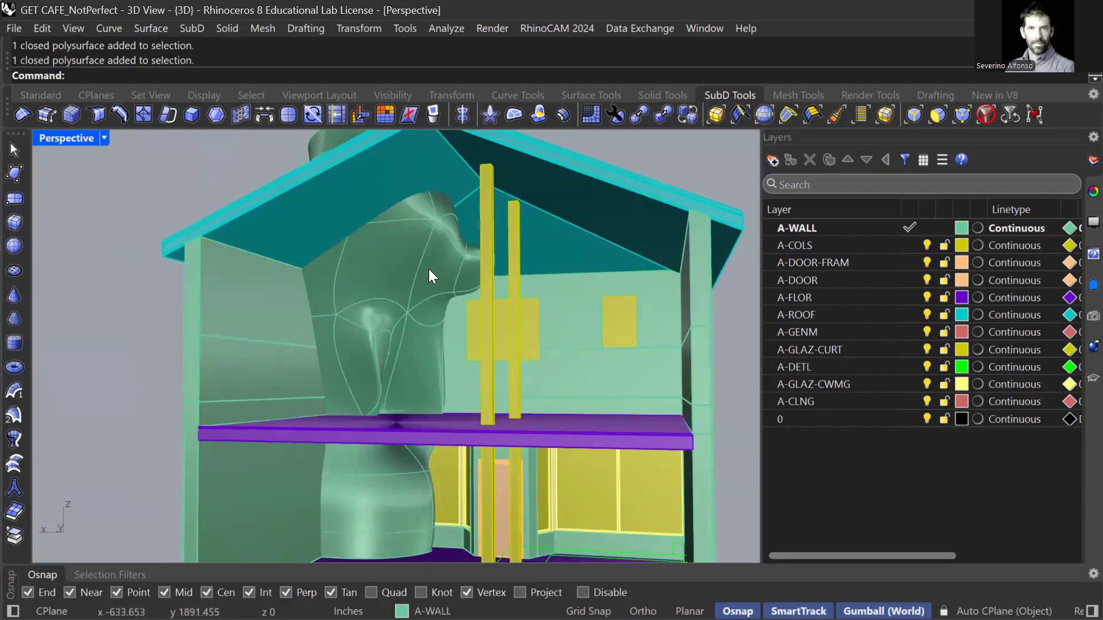
{"action": "scroll", "coordinate": [400, 348], "scroll_direction": "up", "scroll_amount": 2}
{"action": "right_click_drag", "start_coordinate": [493, 307], "coordinate": [427, 313]}
Draw a vertical rectangle with Rec, tracing the upper window from edge to top corner.
{"action": "type", "text": "rec"}
{"action": "key", "text": "Return"}
{"action": "type", "text": "v"}
{"action": "key", "text": "Return"}
{"action": "scroll", "coordinate": [632, 393], "scroll_direction": "up", "scroll_amount": 10}
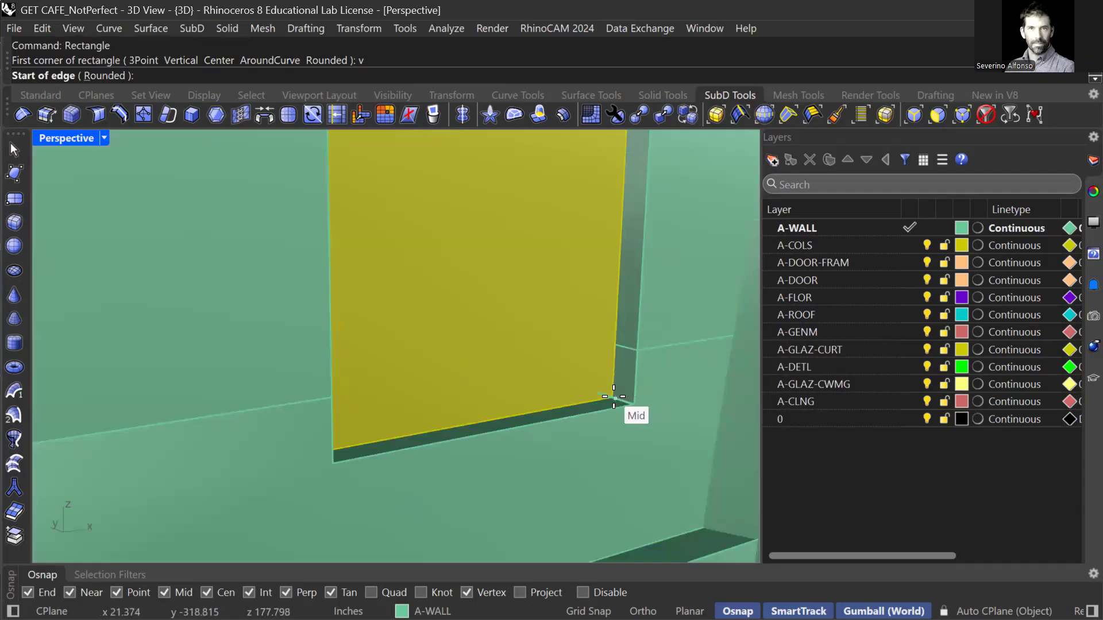
{"action": "left_click", "coordinate": [613, 397]}
{"action": "right_click_drag", "start_coordinate": [423, 411], "coordinate": [368, 399], "text": "shift"}
{"action": "right_click_drag", "start_coordinate": [296, 401], "coordinate": [241, 408]}
{"action": "left_click", "coordinate": [129, 425]}
{"action": "right_click_drag", "start_coordinate": [129, 425], "coordinate": [254, 489], "text": "shift"}
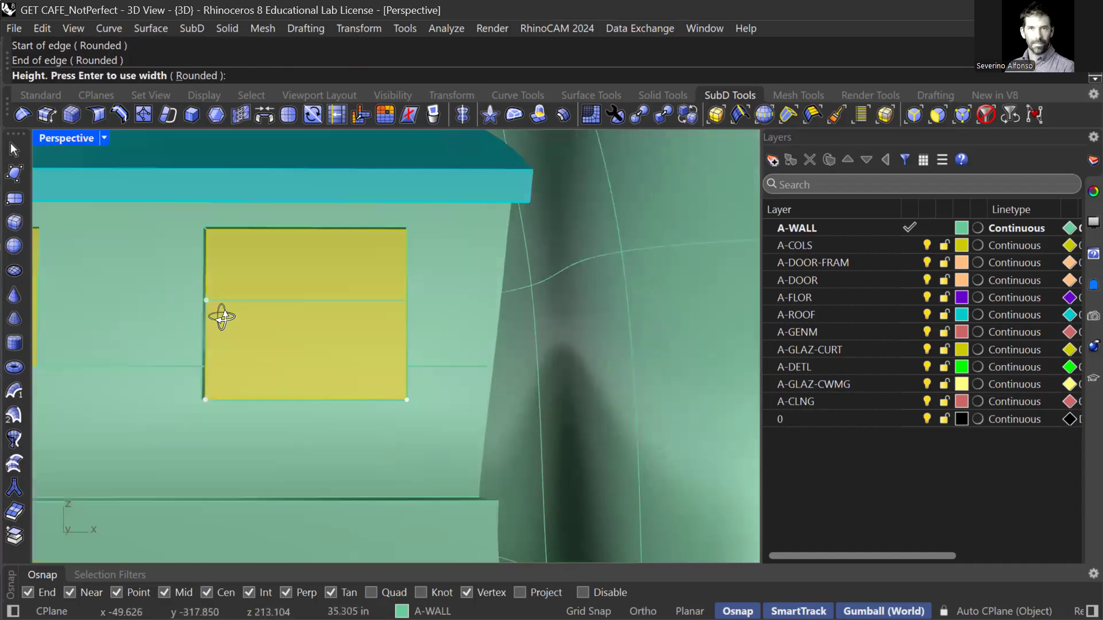
{"action": "right_click_drag", "start_coordinate": [218, 316], "coordinate": [220, 187]}
{"action": "left_click", "coordinate": [211, 146]}
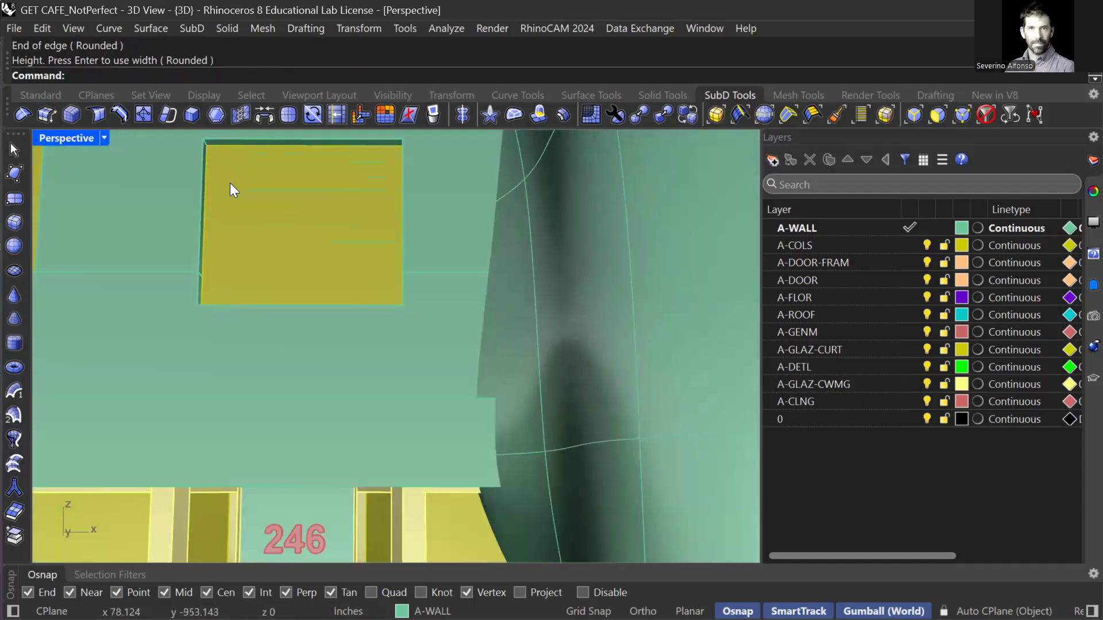
{"action": "scroll", "coordinate": [232, 182], "scroll_direction": "down", "scroll_amount": 6}
{"action": "scroll", "coordinate": [223, 176], "scroll_direction": "up", "scroll_amount": 12}
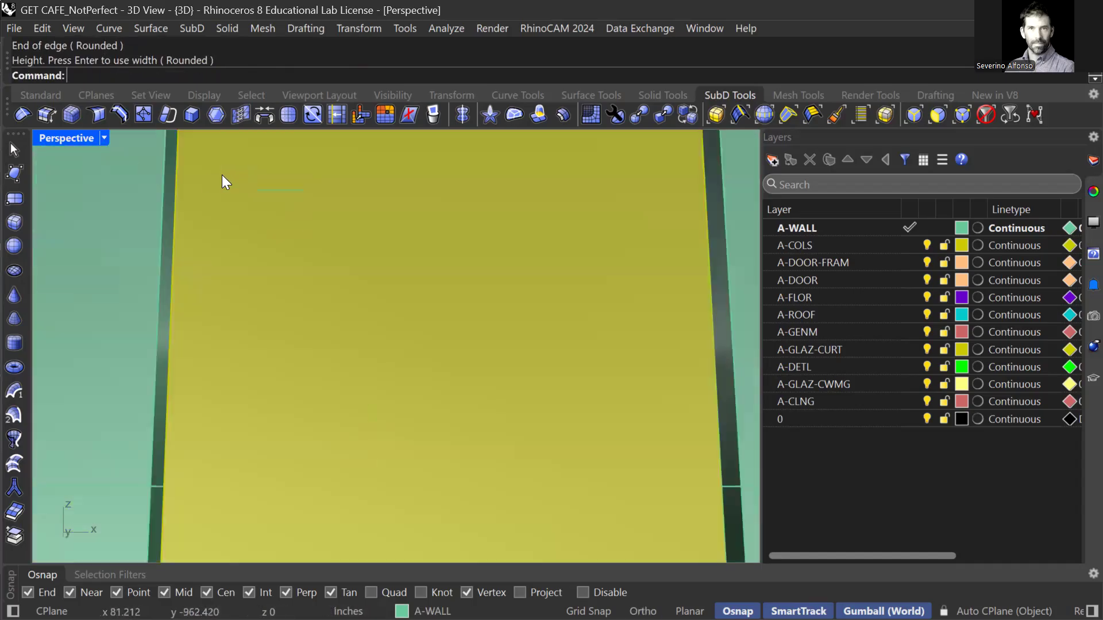
Select the new rectangle curve and start ExtrudeSubD on it.
{"action": "left_click", "coordinate": [174, 180]}
{"action": "left_click", "coordinate": [222, 220]}
{"action": "scroll", "coordinate": [213, 299], "scroll_direction": "down", "scroll_amount": 5}
{"action": "right_click_drag", "start_coordinate": [212, 299], "coordinate": [426, 356]}
{"action": "type", "text": "Ex"}
{"action": "right_click_drag", "start_coordinate": [428, 363], "coordinate": [466, 320]}
{"action": "scroll", "coordinate": [501, 335], "scroll_direction": "up", "scroll_amount": 5}
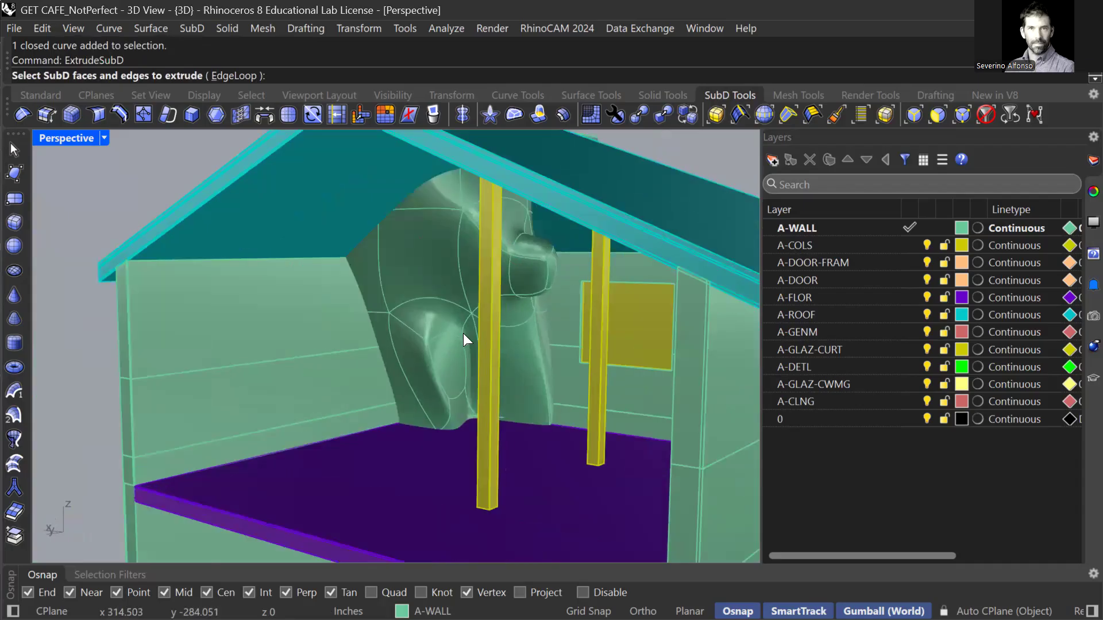
Select the upper window's outline curve and run the autocompleted SubD extrusion.
{"action": "key", "text": "Escape"}
{"action": "right_click_drag", "start_coordinate": [560, 319], "coordinate": [600, 316]}
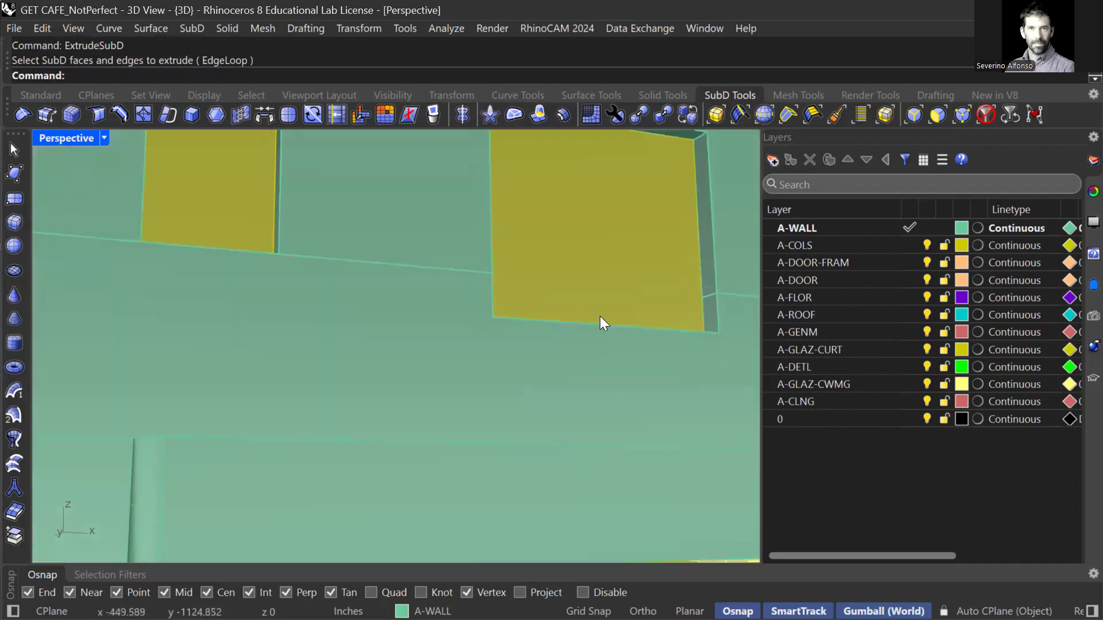
{"action": "left_click", "coordinate": [711, 276]}
{"action": "left_click", "coordinate": [739, 304]}
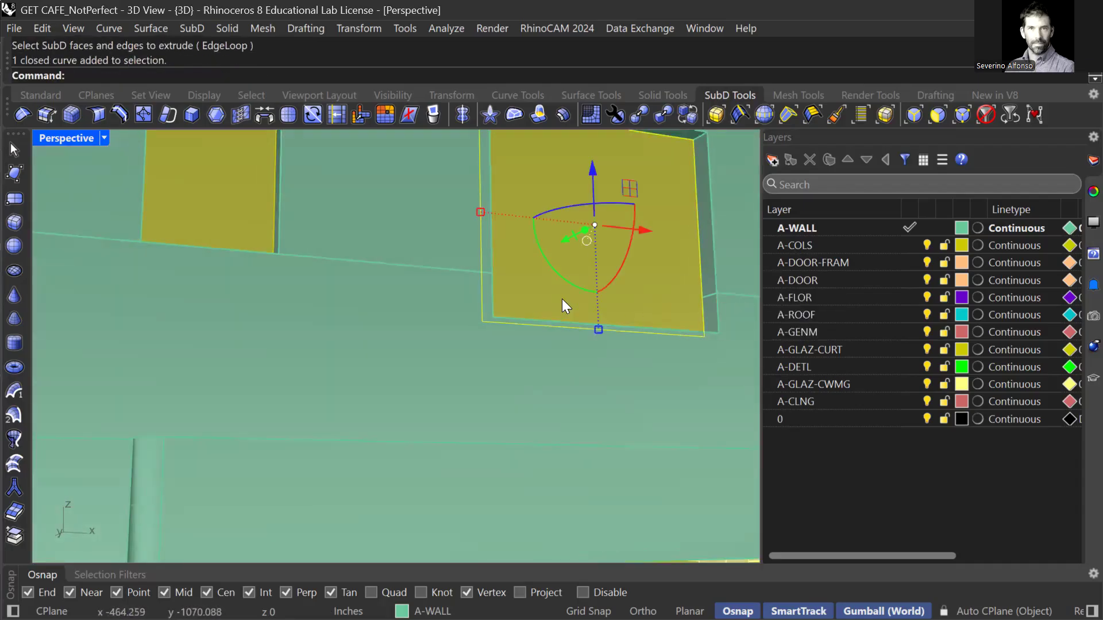
{"action": "scroll", "coordinate": [562, 299], "scroll_direction": "down", "scroll_amount": 4}
{"action": "type", "text": "Extrude"}
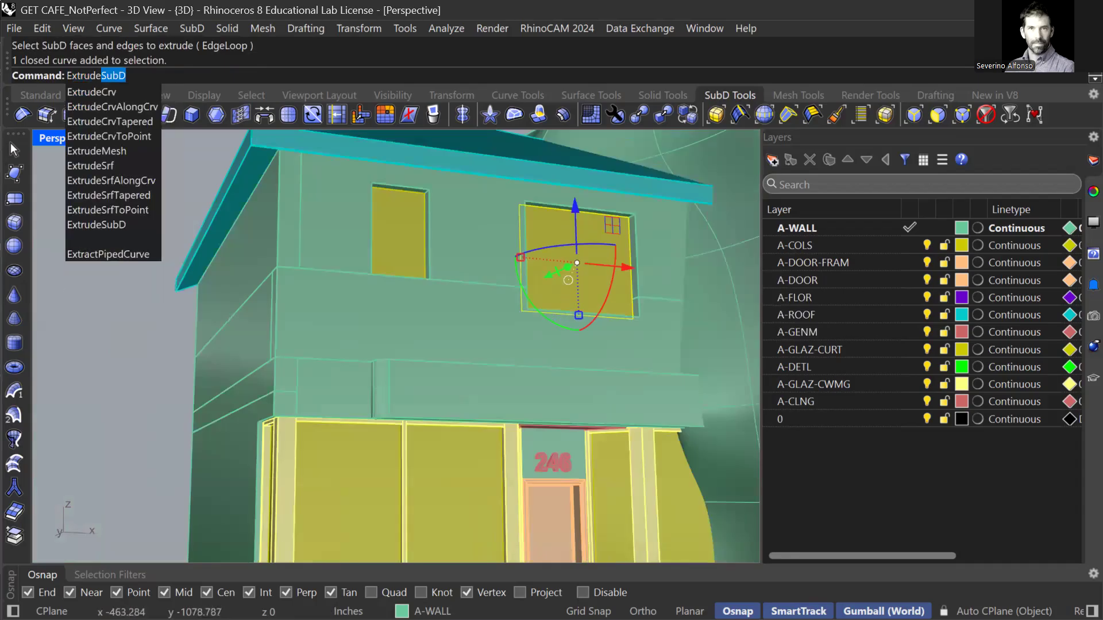
{"action": "key", "text": "Return"}
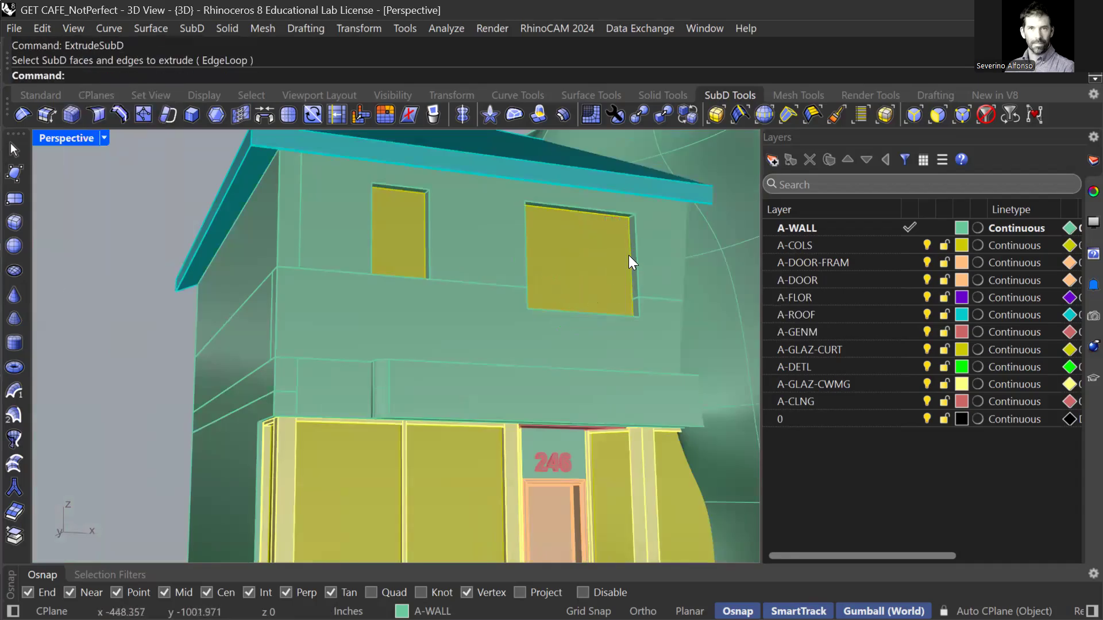
Extrude the upper window outline with ExtrudeCrv into a closed solid box.
{"action": "left_click", "coordinate": [629, 255]}
{"action": "left_click", "coordinate": [669, 295]}
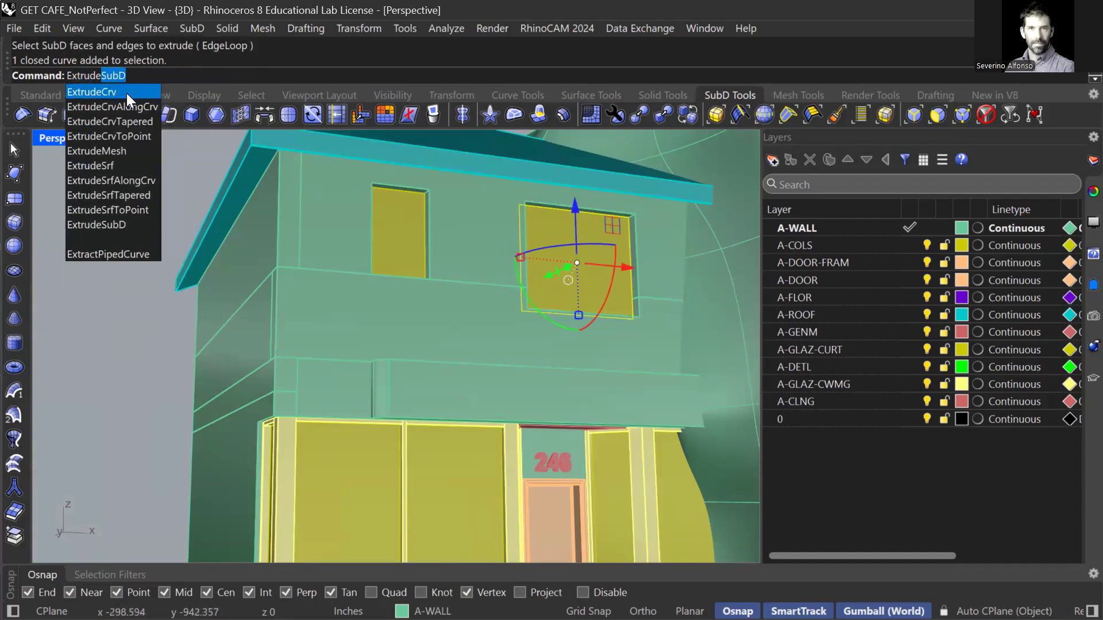
{"action": "left_click", "coordinate": [126, 93]}
{"action": "right_click_drag", "start_coordinate": [495, 290], "coordinate": [453, 364]}
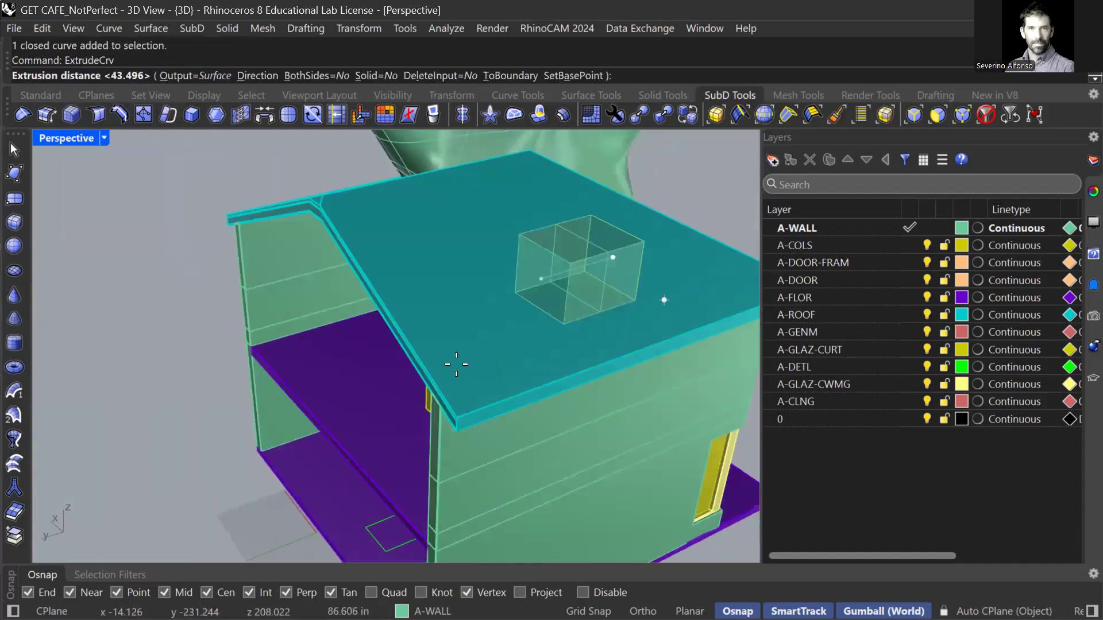
{"action": "left_click", "coordinate": [368, 75]}
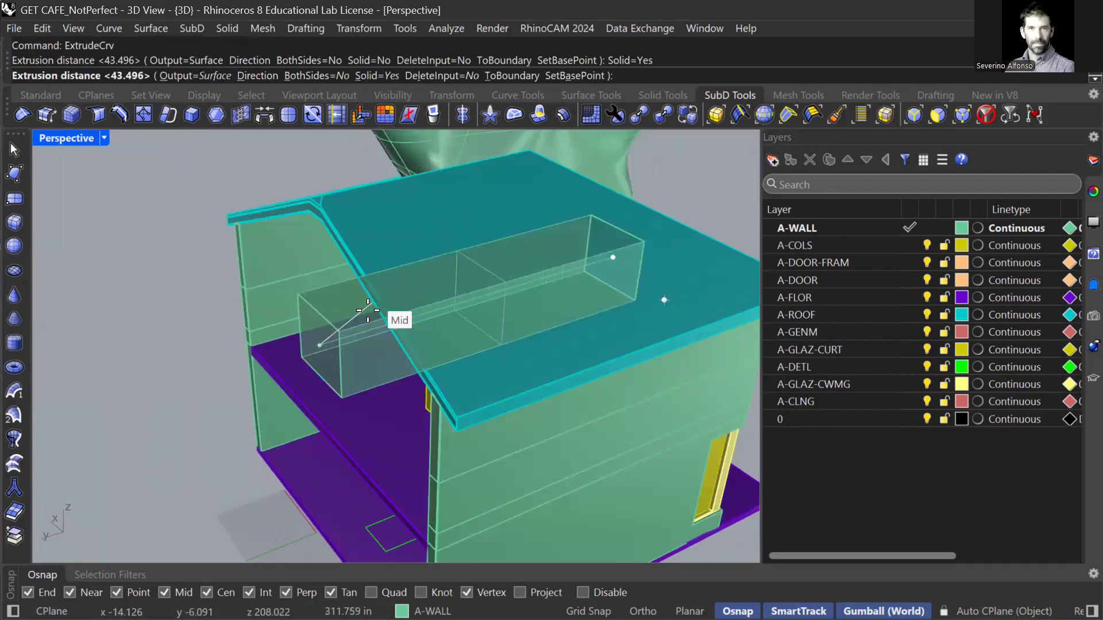
{"action": "left_click", "coordinate": [381, 315]}
Delete the trial box extruded from the window outline.
{"action": "key", "text": "Escape"}
{"action": "right_click_drag", "start_coordinate": [557, 289], "coordinate": [382, 321]}
{"action": "left_click", "coordinate": [509, 311]}
{"action": "scroll", "coordinate": [266, 311], "scroll_direction": "up", "scroll_amount": 5}
{"action": "scroll", "coordinate": [266, 310], "scroll_direction": "down", "scroll_amount": 5}
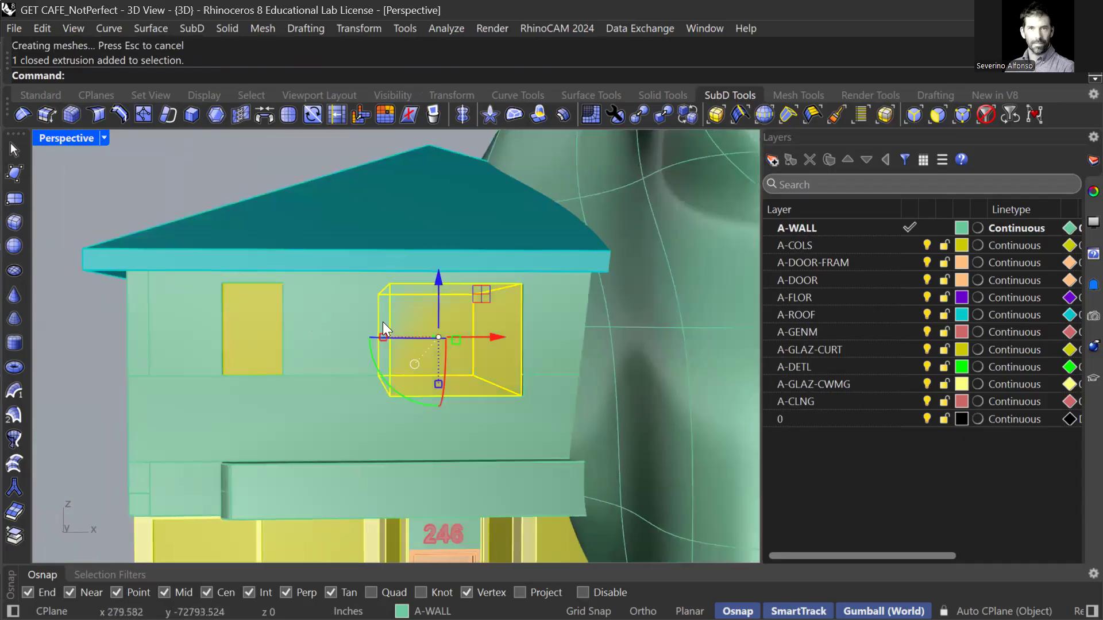
{"action": "key", "text": "Delete"}
Hide the sculpted SubD figure.
{"action": "left_click", "coordinate": [699, 372]}
{"action": "type", "text": "Hide"}
{"action": "key", "text": "Return"}
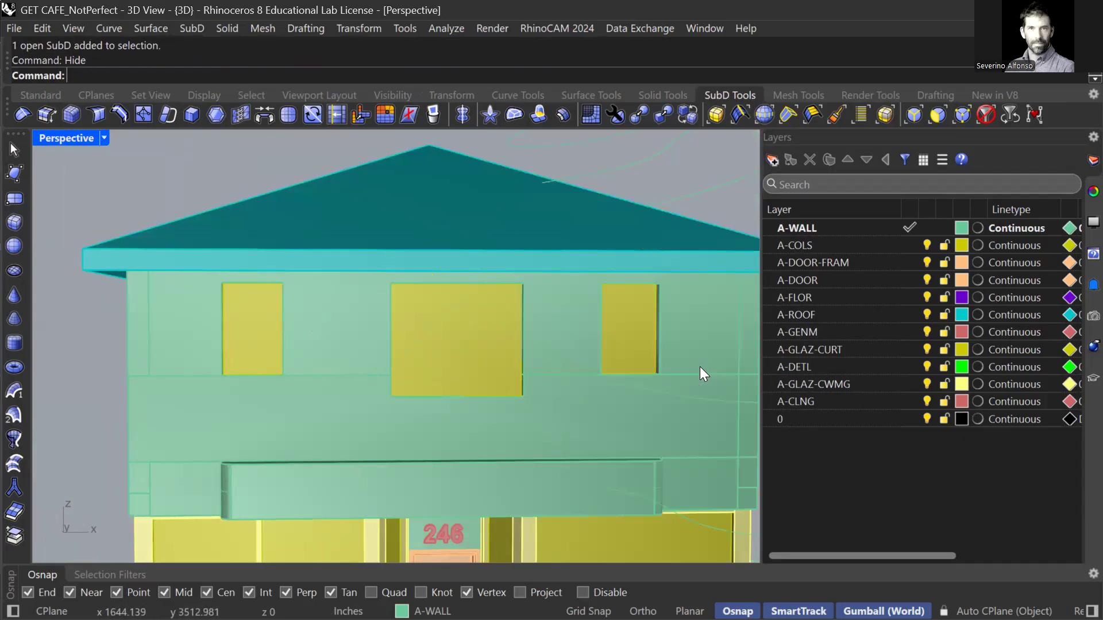
Start the Rectangle command to outline another upper-floor window.
{"action": "right_click_drag", "start_coordinate": [699, 366], "coordinate": [494, 372]}
{"action": "scroll", "coordinate": [506, 373], "scroll_direction": "up", "scroll_amount": 4}
{"action": "type", "text": "Rec"}
{"action": "key", "text": "Return"}
Draw a vertical rectangle snapped from the window's bottom corners up to its top.
{"action": "type", "text": "v"}
{"action": "key", "text": "Return"}
{"action": "left_click", "coordinate": [633, 432]}
{"action": "right_click_drag", "start_coordinate": [633, 432], "coordinate": [559, 432]}
{"action": "left_click", "coordinate": [229, 336]}
{"action": "mouse_move", "coordinate": [231, 256]}
{"action": "right_mouse_down"}
{"action": "mouse_move", "coordinate": [229, 207]}
{"action": "mouse_move", "coordinate": [244, 247]}
{"action": "right_mouse_up"}
{"action": "right_click_drag", "start_coordinate": [266, 310], "coordinate": [264, 387], "text": "shift"}
{"action": "left_click", "coordinate": [266, 219]}
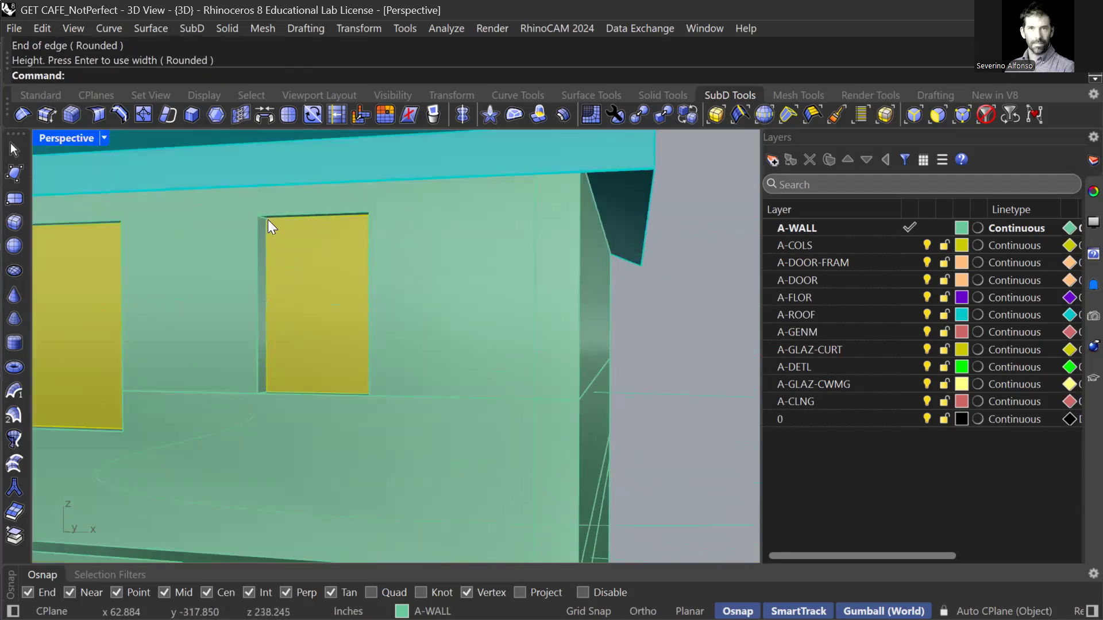
Select the new rectangle and try the SubD extrusion, then cancel it.
{"action": "left_click", "coordinate": [264, 232]}
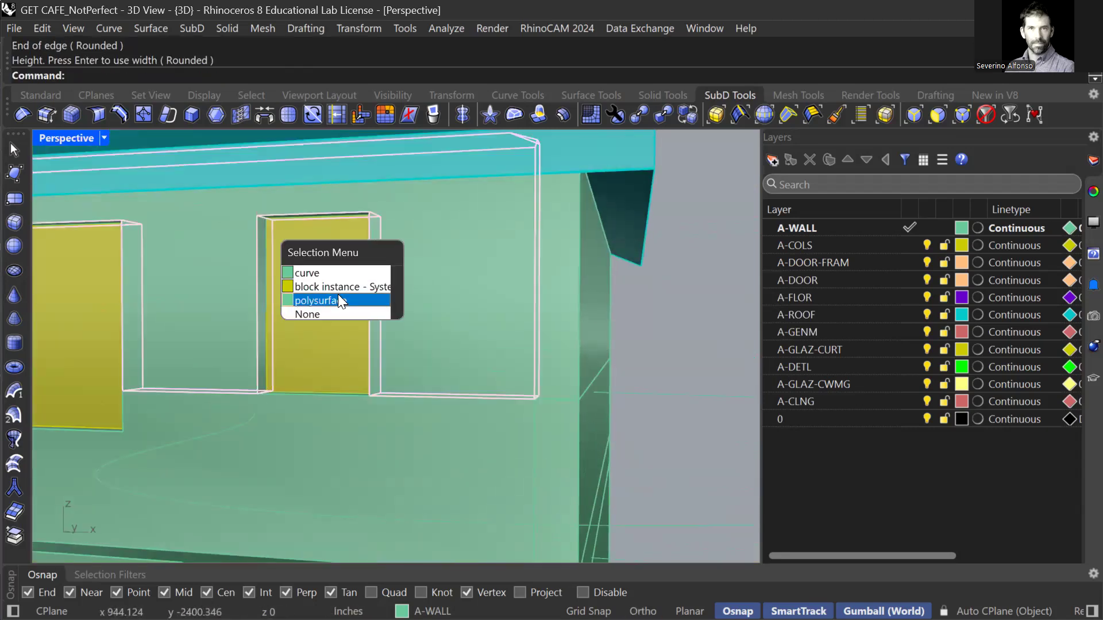
{"action": "left_click", "coordinate": [328, 275]}
{"action": "type", "text": "ExtrudeSubD"}
{"action": "key", "text": "Return"}
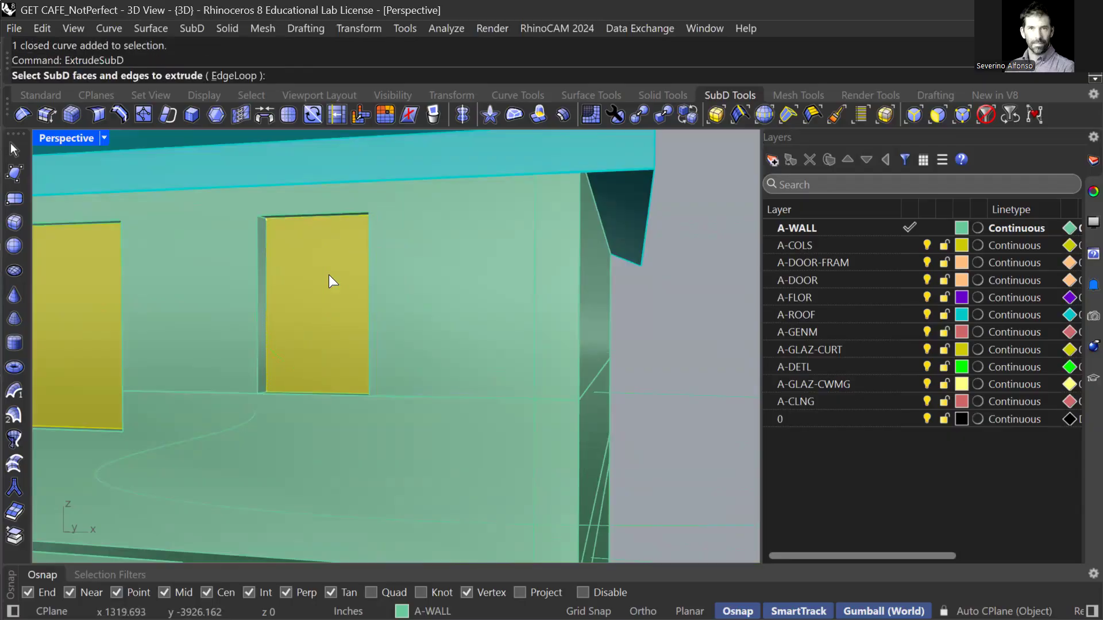
{"action": "key", "text": "Escape"}
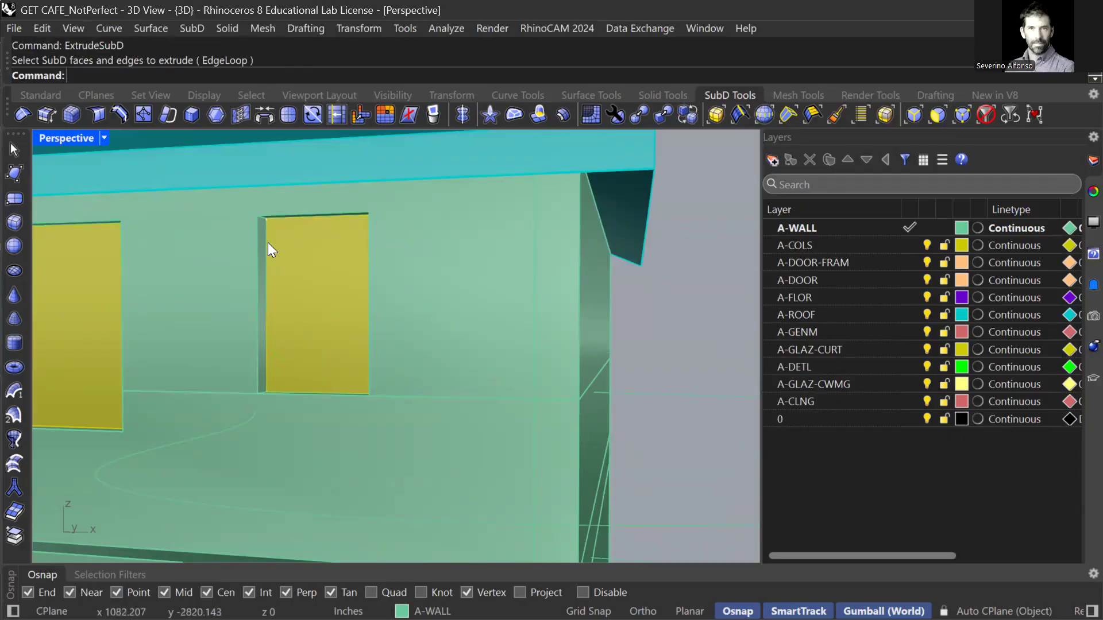
Extrude the rectangle with ExtrudeCrv into a solid box through the wall, nudged along y.
{"action": "left_click", "coordinate": [266, 241]}
{"action": "left_click", "coordinate": [299, 282]}
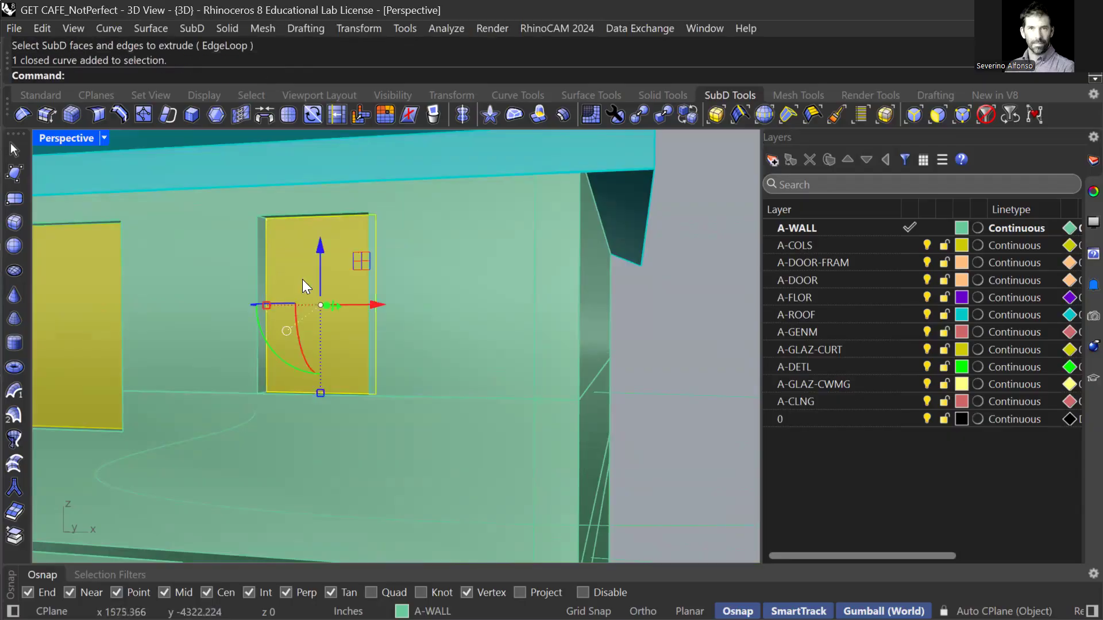
{"action": "key", "text": "Up"}
{"action": "type", "text": "udeC"}
{"action": "key", "text": "Return"}
{"action": "right_click_drag", "start_coordinate": [319, 304], "coordinate": [473, 309]}
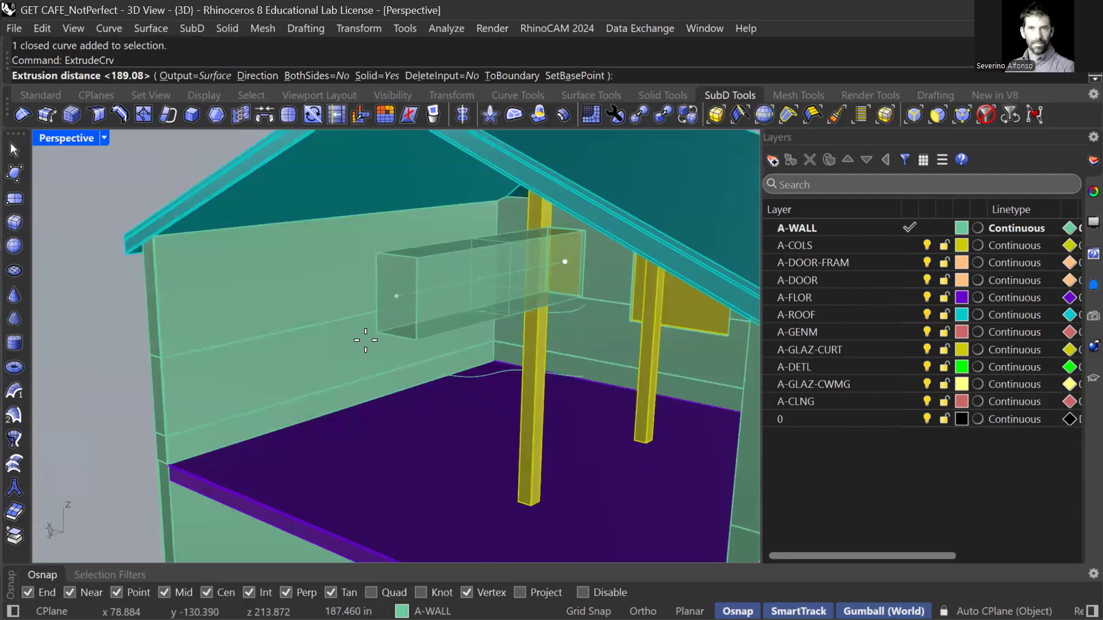
{"action": "left_click", "coordinate": [335, 353]}
{"action": "left_click_drag", "start_coordinate": [446, 287], "coordinate": [477, 283]}
Show the hidden sculpted figure and select it.
{"action": "type", "text": "Show"}
{"action": "key", "text": "Return"}
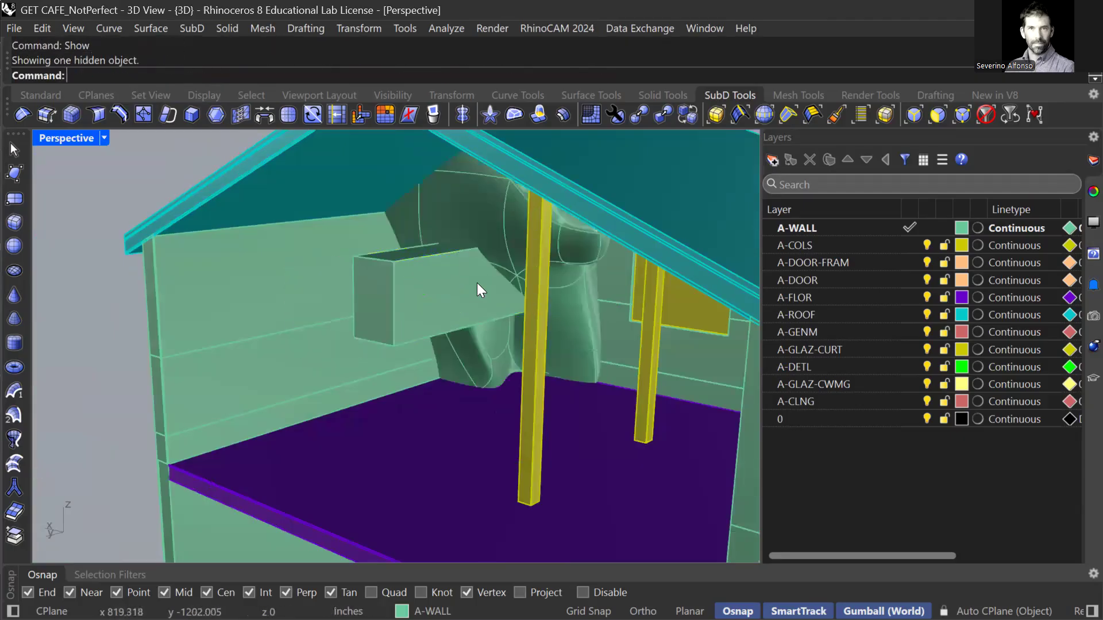
{"action": "left_click", "coordinate": [495, 205]}
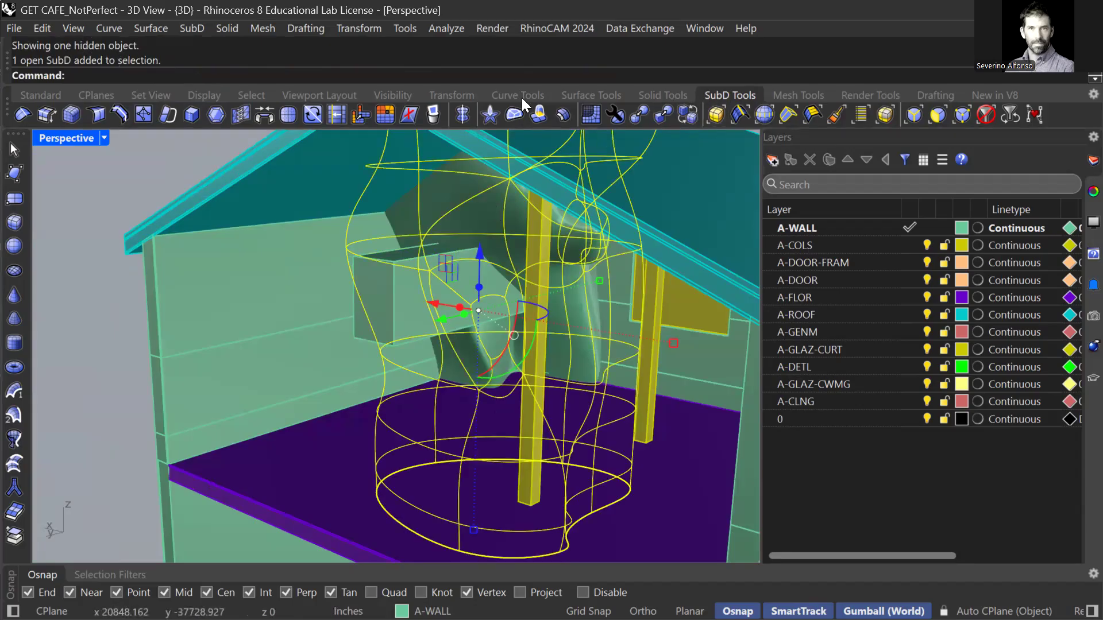
Convert the SubD figure to NURBS with ToNURBS, accepting the default options.
{"action": "left_click", "coordinate": [641, 114]}
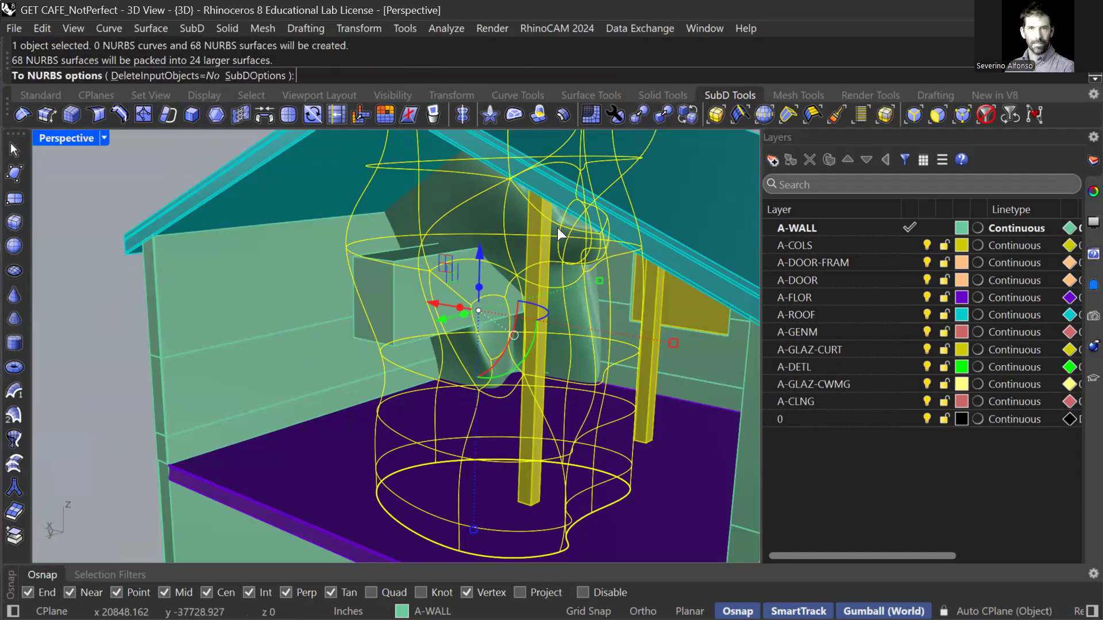
{"action": "scroll", "coordinate": [502, 329], "scroll_direction": "down", "scroll_amount": 5}
{"action": "scroll", "coordinate": [489, 327], "scroll_direction": "up", "scroll_amount": 2}
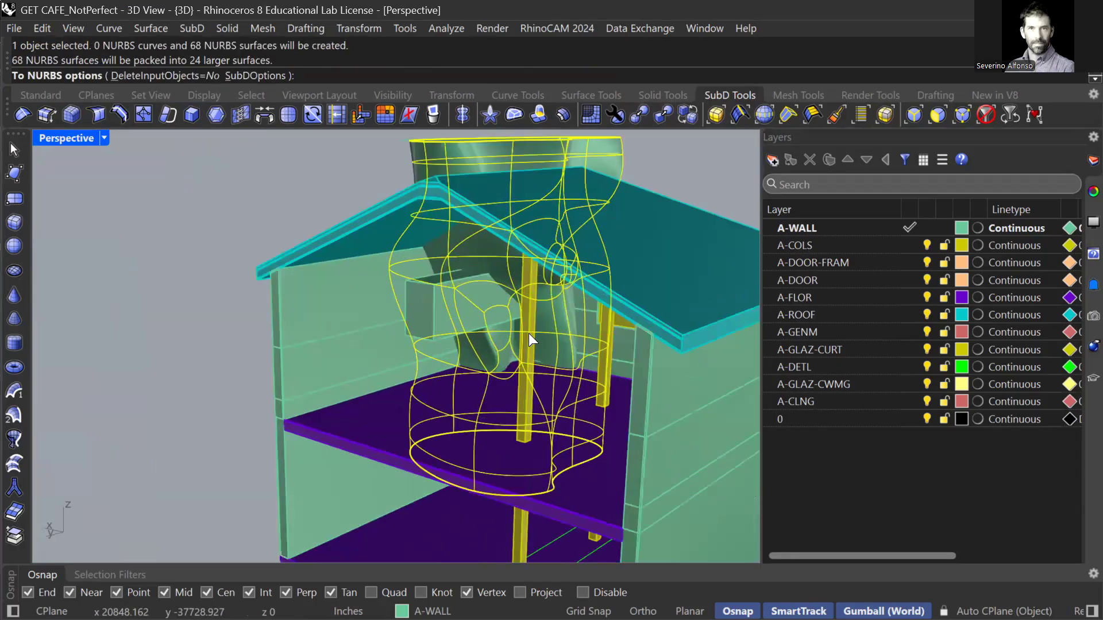
{"action": "scroll", "coordinate": [528, 333], "scroll_direction": "up", "scroll_amount": 3}
{"action": "key", "text": "Return"}
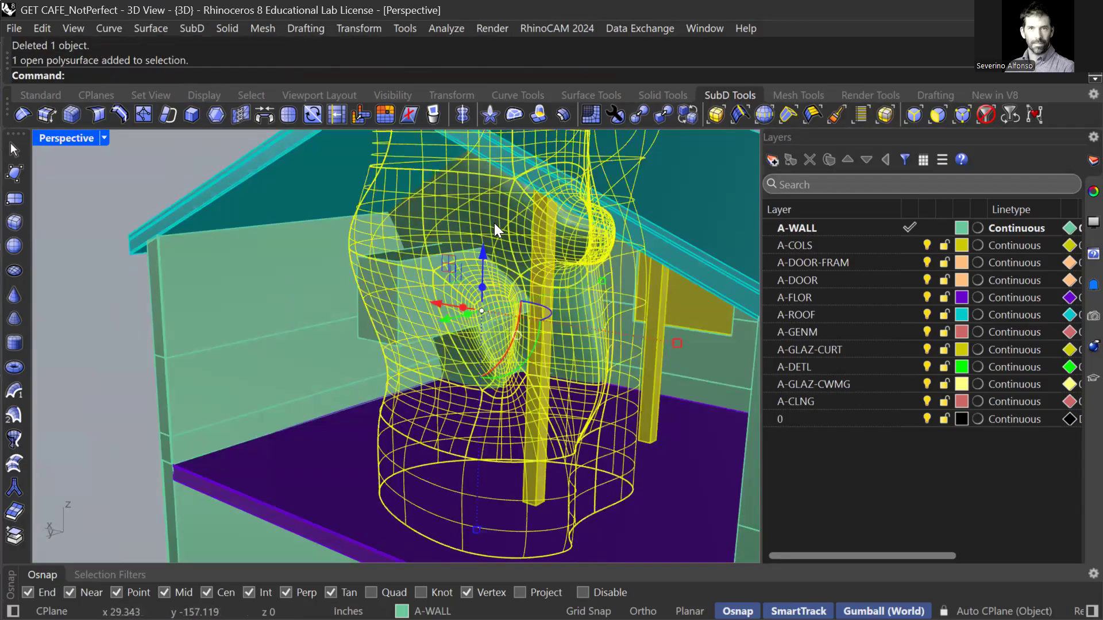
Cap the converted figure's open ends into one closed polysurface.
{"action": "right_click_drag", "start_coordinate": [507, 210], "coordinate": [524, 310]}
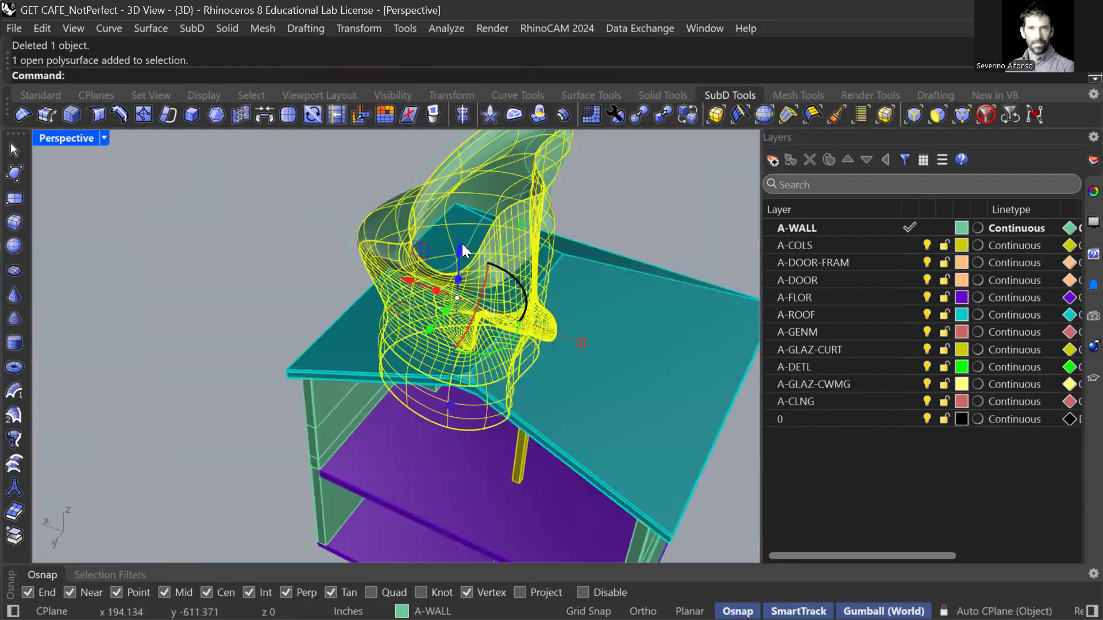
{"action": "type", "text": "Cap"}
{"action": "key", "text": "Return"}
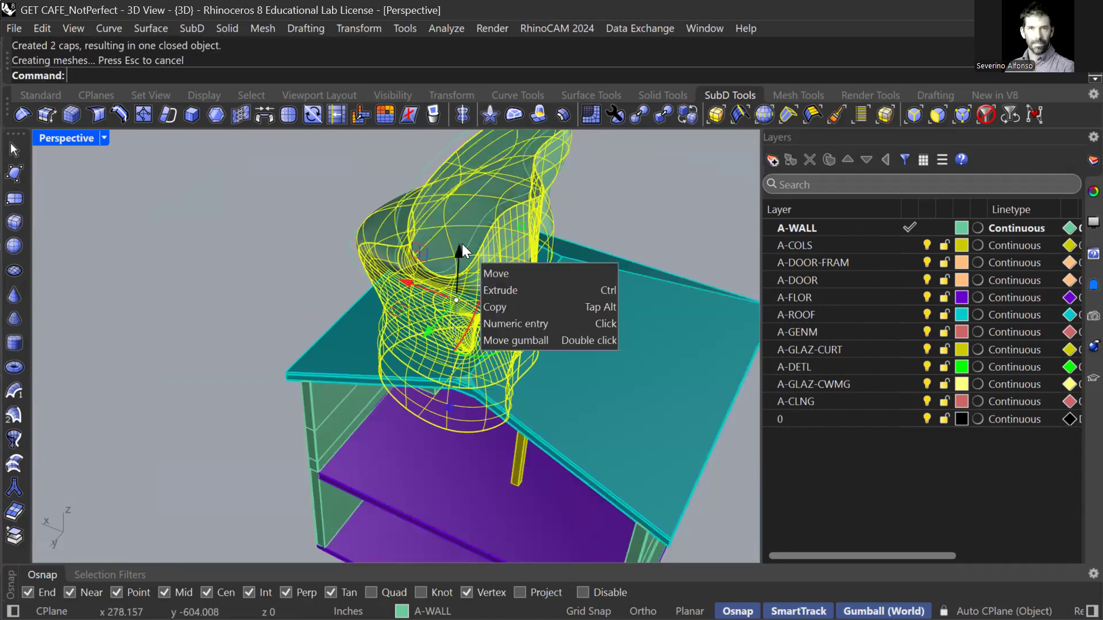
{"action": "key", "text": "Escape"}
{"action": "right_click_drag", "start_coordinate": [472, 308], "coordinate": [477, 244]}
{"action": "scroll", "coordinate": [473, 360], "scroll_direction": "up", "scroll_amount": 4}
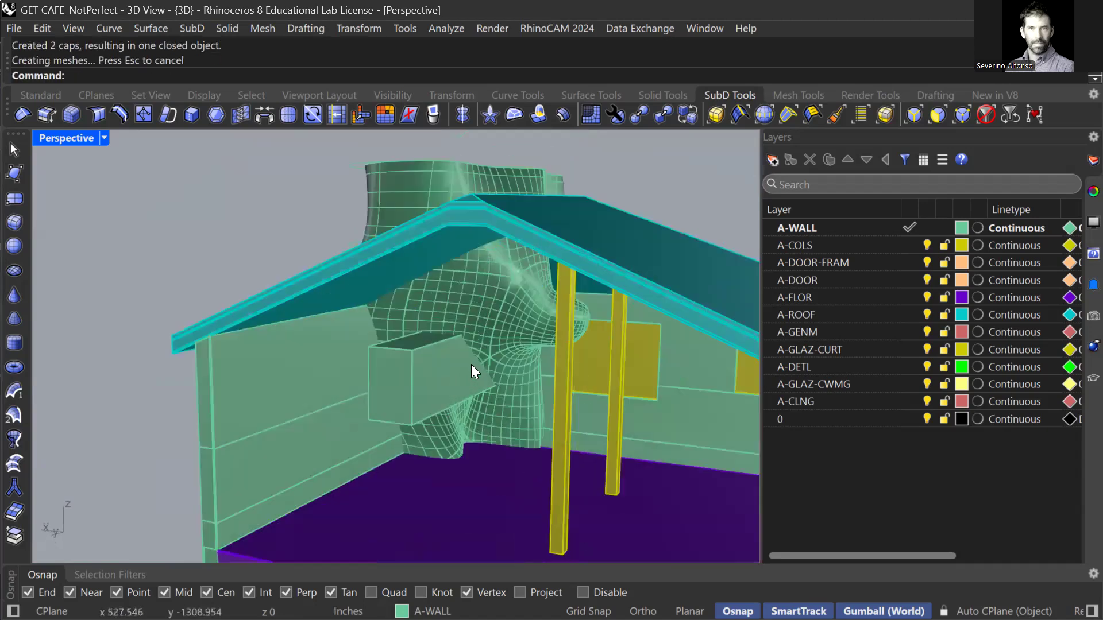
{"action": "scroll", "coordinate": [470, 365], "scroll_direction": "up", "scroll_amount": 3}
{"action": "type", "text": "B"}
{"action": "key", "text": "Escape"}
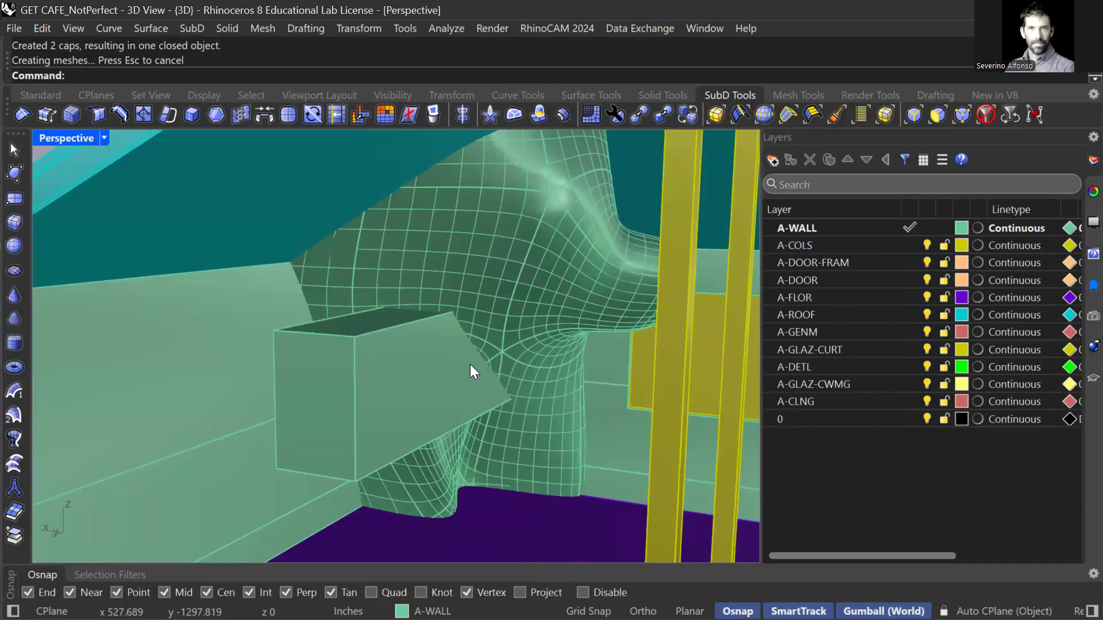
BooleanDifference the window box out of the monster polysurface, then inspect the rectangular opening.
{"action": "type", "text": "Bo"}
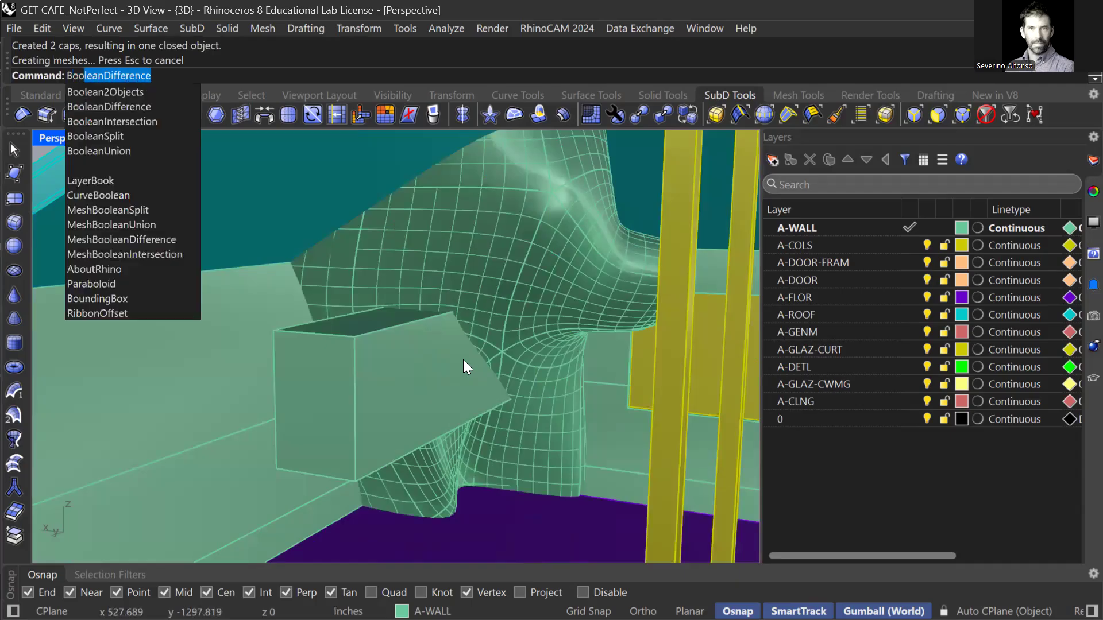
{"action": "type", "text": "o"}
{"action": "key", "text": "Return"}
{"action": "left_click", "coordinate": [475, 267]}
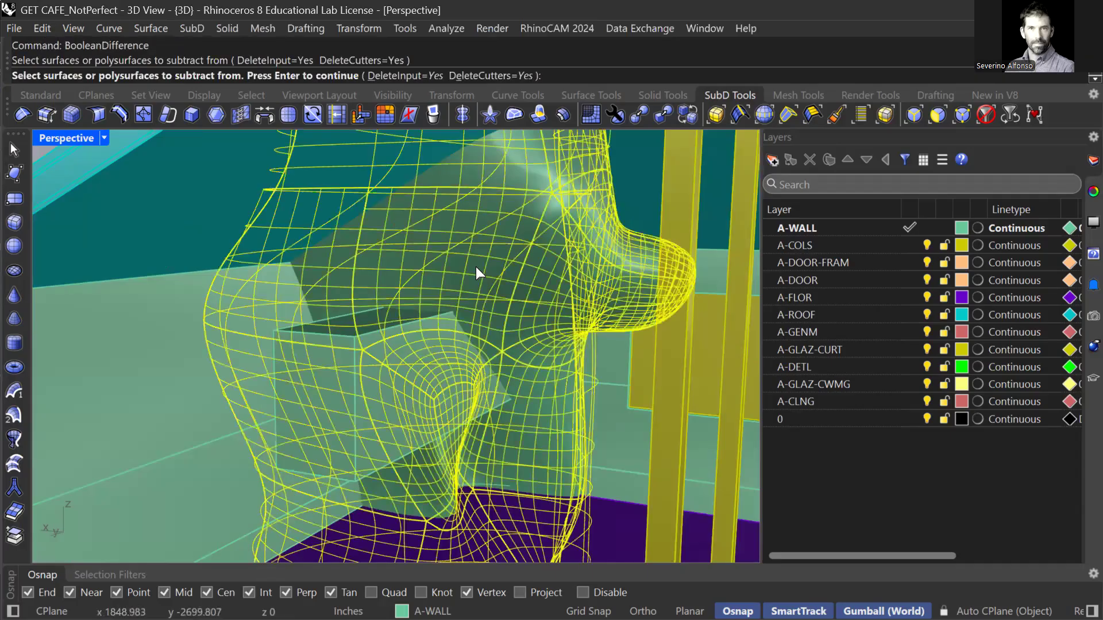
{"action": "key", "text": "Return"}
{"action": "left_click", "coordinate": [358, 353]}
{"action": "key", "text": "Return"}
{"action": "right_click_drag", "start_coordinate": [439, 406], "coordinate": [460, 422]}
{"action": "scroll", "coordinate": [456, 395], "scroll_direction": "down", "scroll_amount": 10}
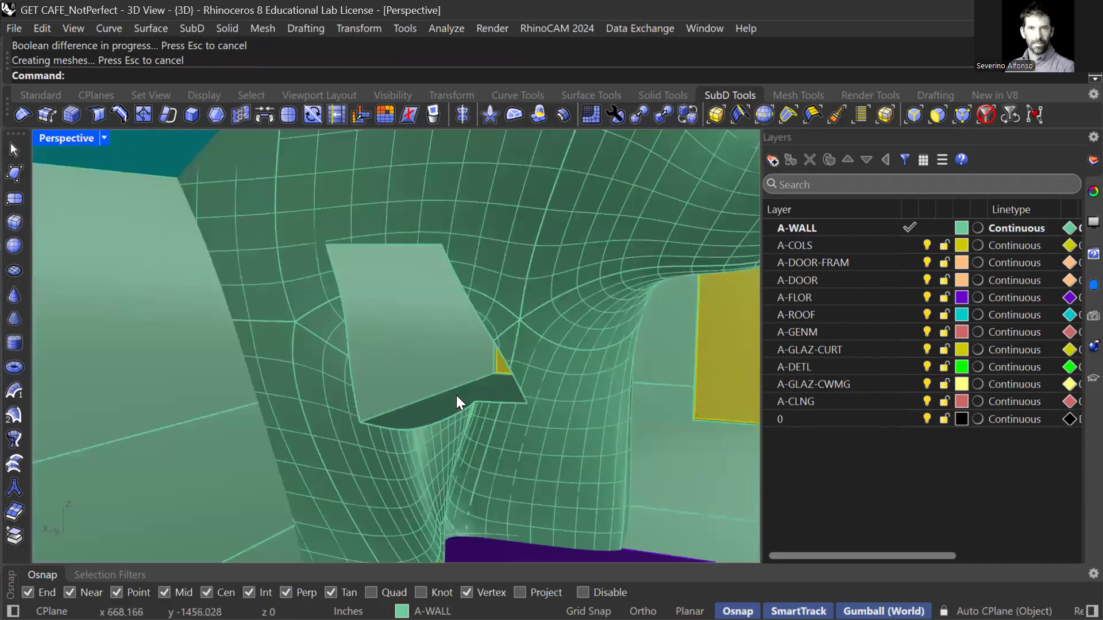
{"action": "scroll", "coordinate": [422, 397], "scroll_direction": "up", "scroll_amount": 6}
{"action": "scroll", "coordinate": [411, 402], "scroll_direction": "down", "scroll_amount": 4}
{"action": "scroll", "coordinate": [440, 386], "scroll_direction": "up", "scroll_amount": 9}
{"action": "scroll", "coordinate": [415, 380], "scroll_direction": "down", "scroll_amount": 3}
{"action": "scroll", "coordinate": [415, 380], "scroll_direction": "down", "scroll_amount": 8}
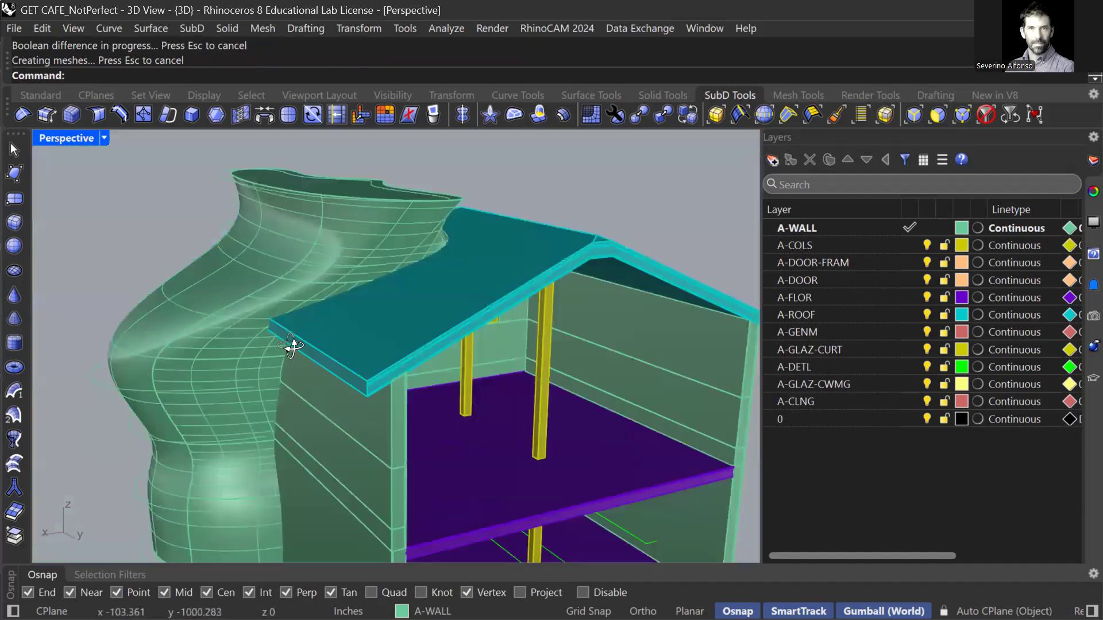
{"action": "right_click_drag", "start_coordinate": [291, 345], "coordinate": [175, 328]}
{"action": "right_click_drag", "start_coordinate": [331, 368], "coordinate": [357, 291]}
Select the ceiling, wall panel, lower wall band, right ceiling surface and floor top face.
{"action": "left_click", "coordinate": [357, 290]}
{"action": "left_click", "coordinate": [304, 370], "text": "shift"}
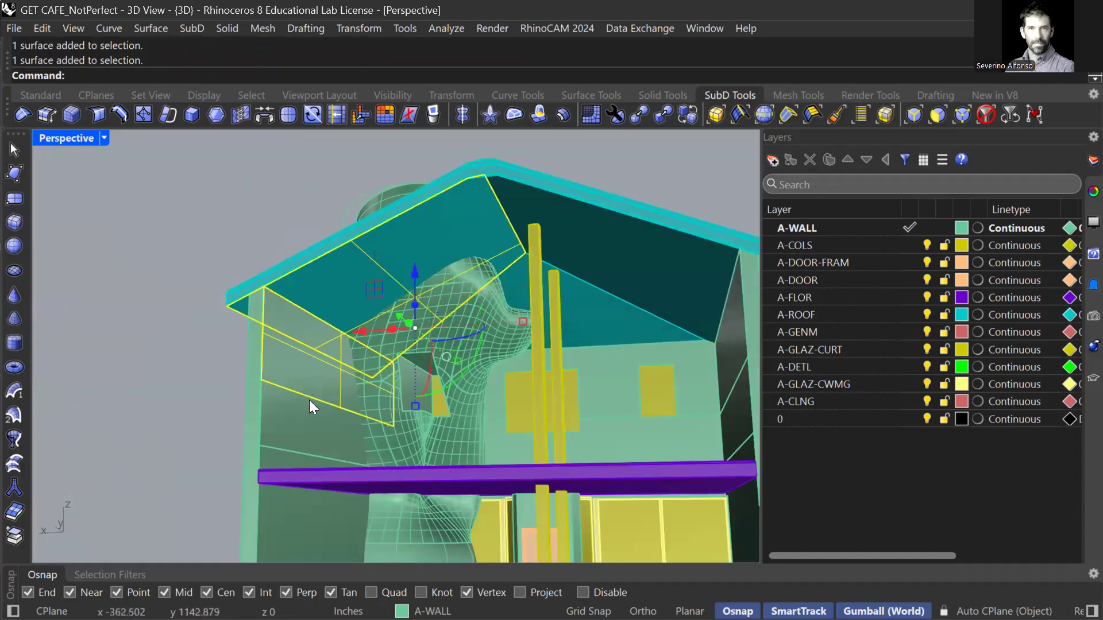
{"action": "right_click_drag", "start_coordinate": [285, 460], "coordinate": [487, 437]}
{"action": "left_click", "coordinate": [483, 442], "text": "shift"}
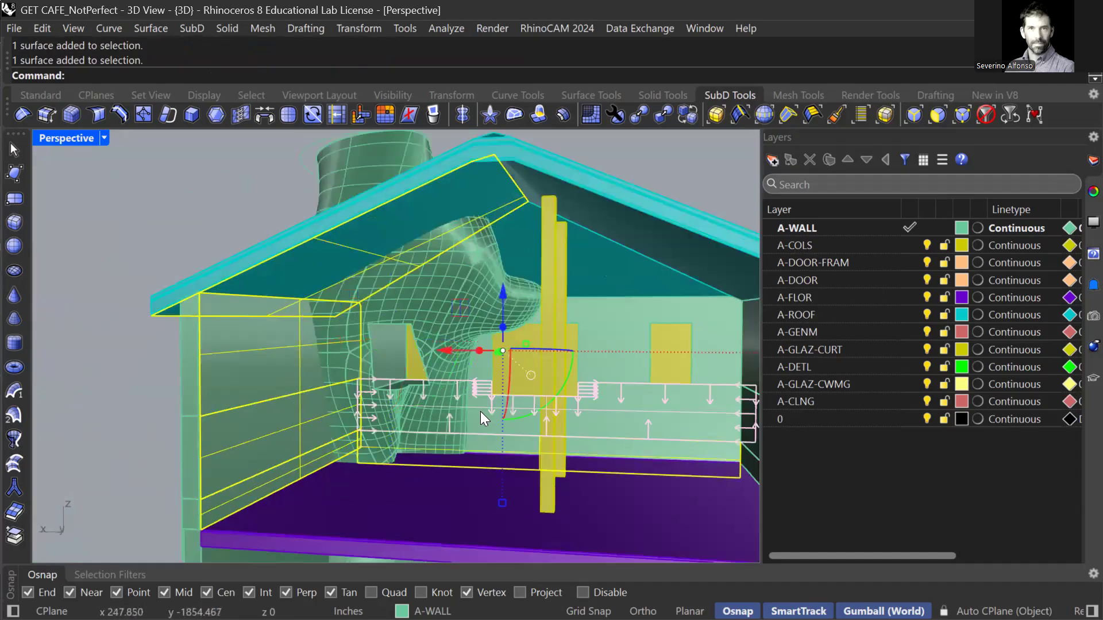
{"action": "left_click", "coordinate": [519, 248], "text": "shift"}
{"action": "right_click_drag", "start_coordinate": [545, 328], "coordinate": [506, 298]}
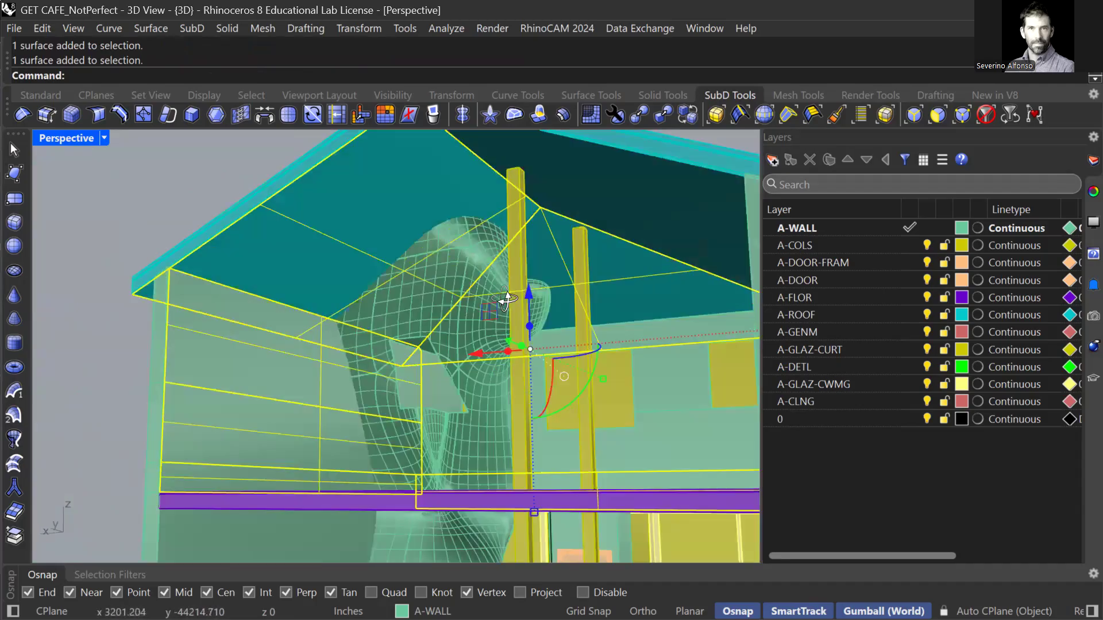
{"action": "right_click_drag", "start_coordinate": [565, 374], "coordinate": [537, 418]}
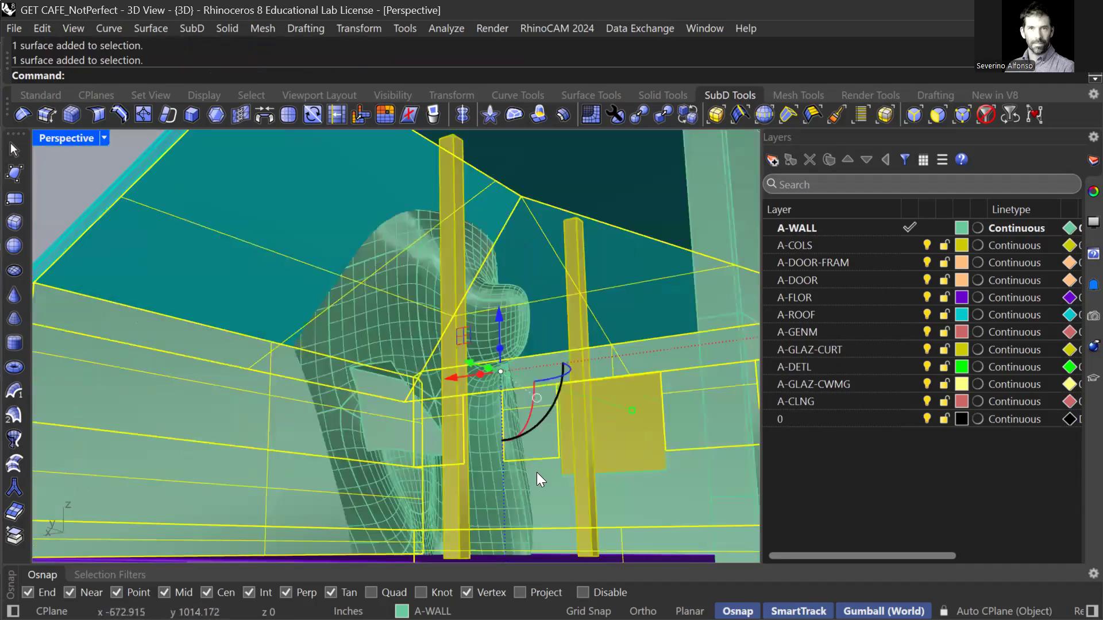
{"action": "scroll", "coordinate": [536, 478], "scroll_direction": "down", "scroll_amount": 2}
{"action": "right_click_drag", "start_coordinate": [488, 468], "coordinate": [444, 498]}
{"action": "scroll", "coordinate": [442, 498], "scroll_direction": "down", "scroll_amount": 5}
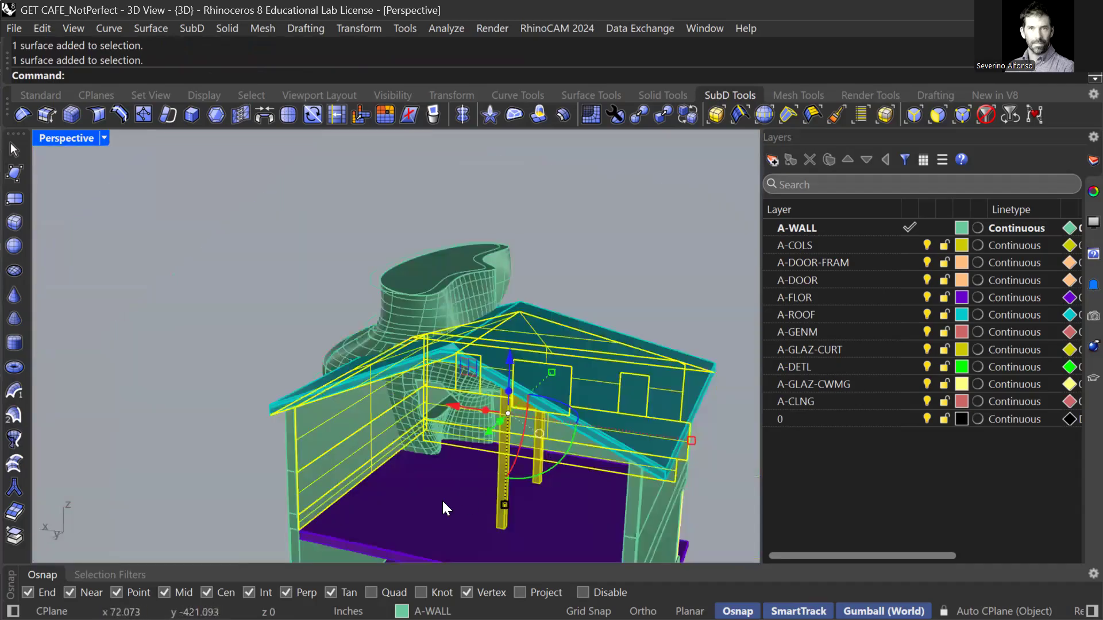
{"action": "left_click", "coordinate": [438, 501], "text": "ctrl+shift"}
Run DupFaceBorder to copy the nine face borders as curves, and add a new layer.
{"action": "type", "text": "E"}
{"action": "key", "text": "BackSpace"}
{"action": "key", "text": "BackSpace"}
{"action": "type", "text": "DupBorder"}
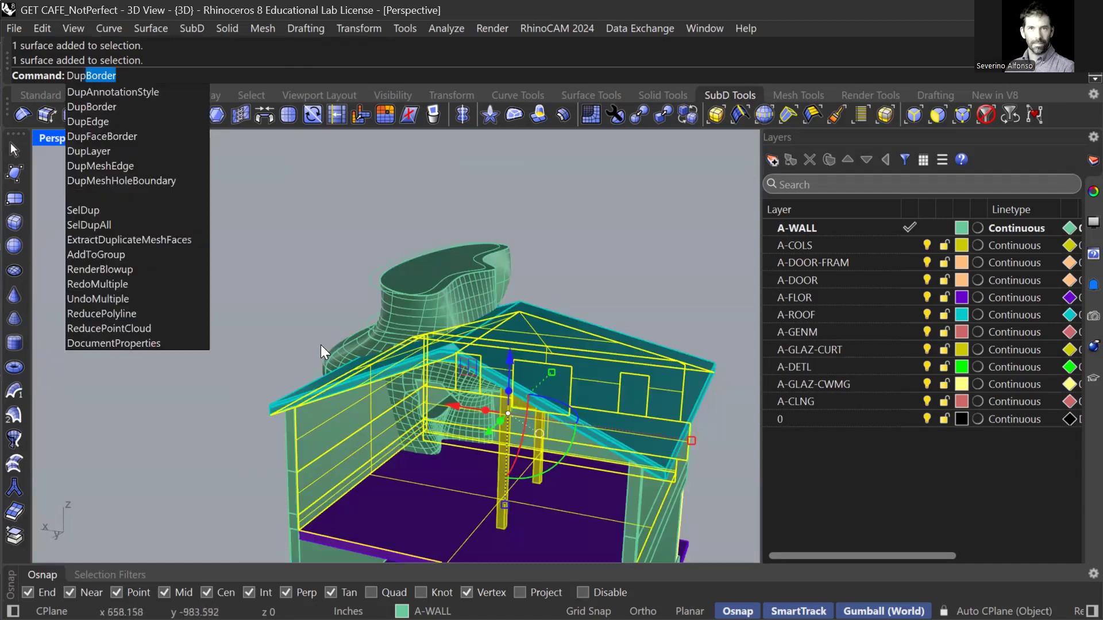
{"action": "left_click", "coordinate": [122, 138]}
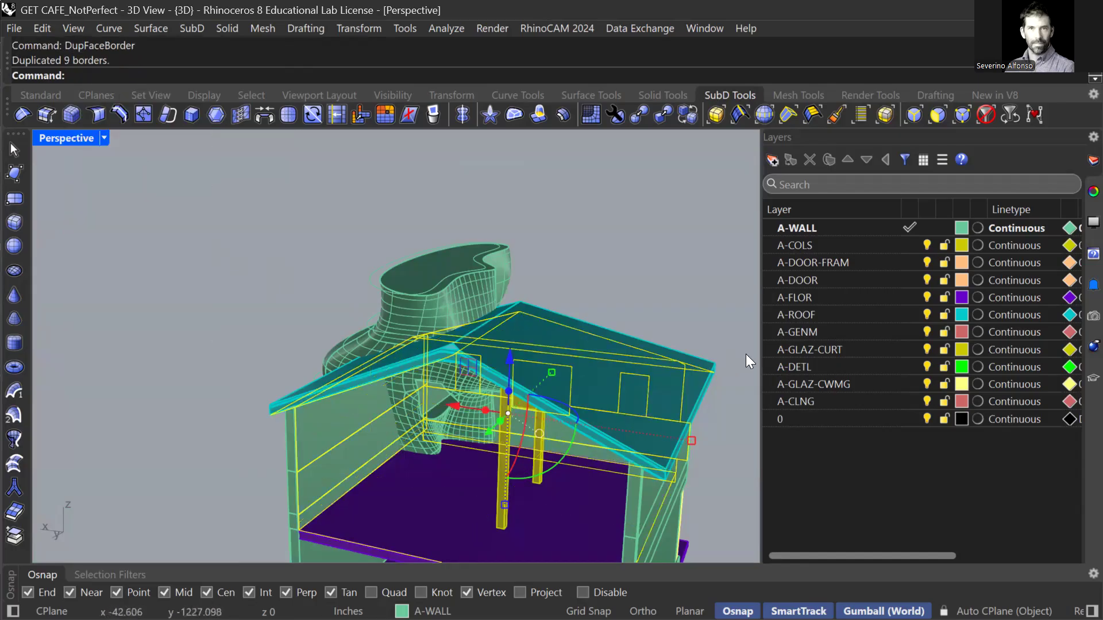
{"action": "left_click", "coordinate": [782, 159]}
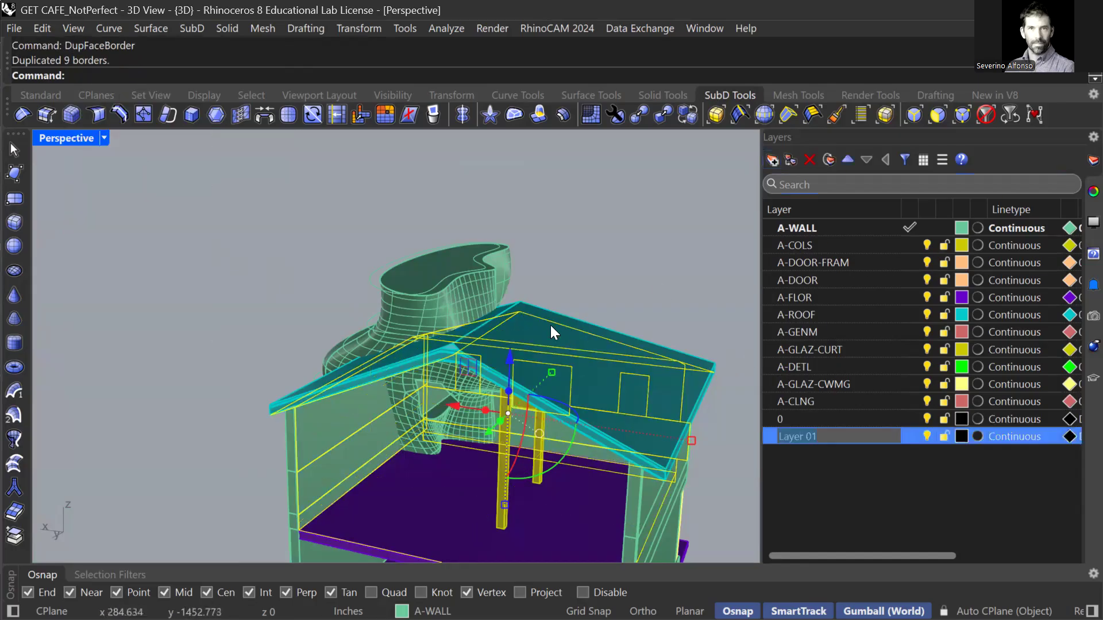
Name the new layer Faces and move the nine border curves onto it.
{"action": "type", "text": "Faces"}
{"action": "key", "text": "Return"}
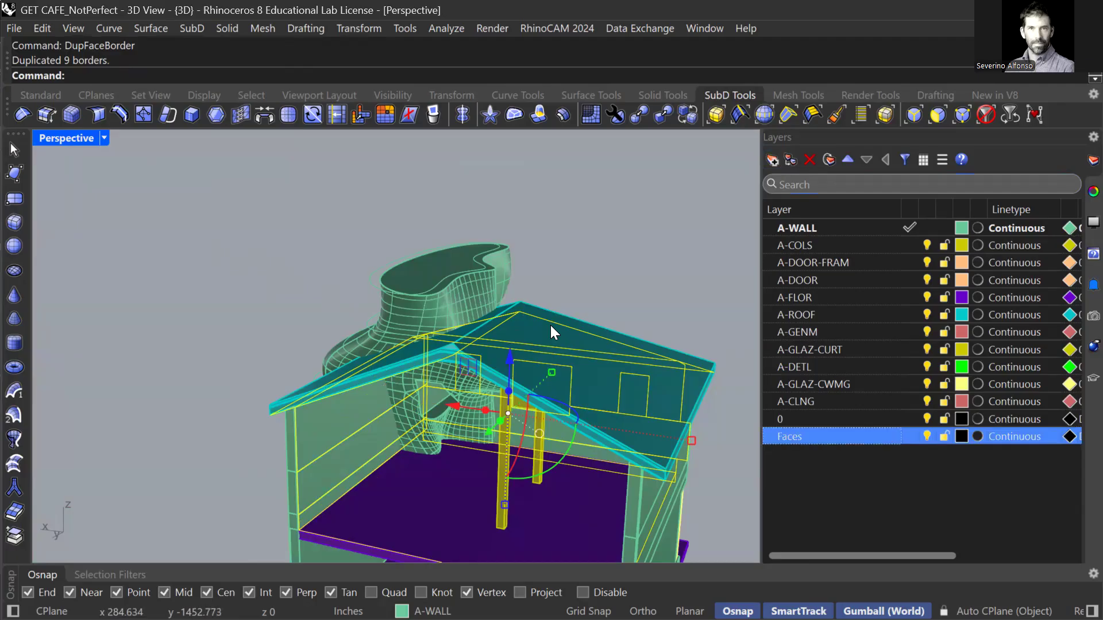
{"action": "right_click", "coordinate": [806, 433]}
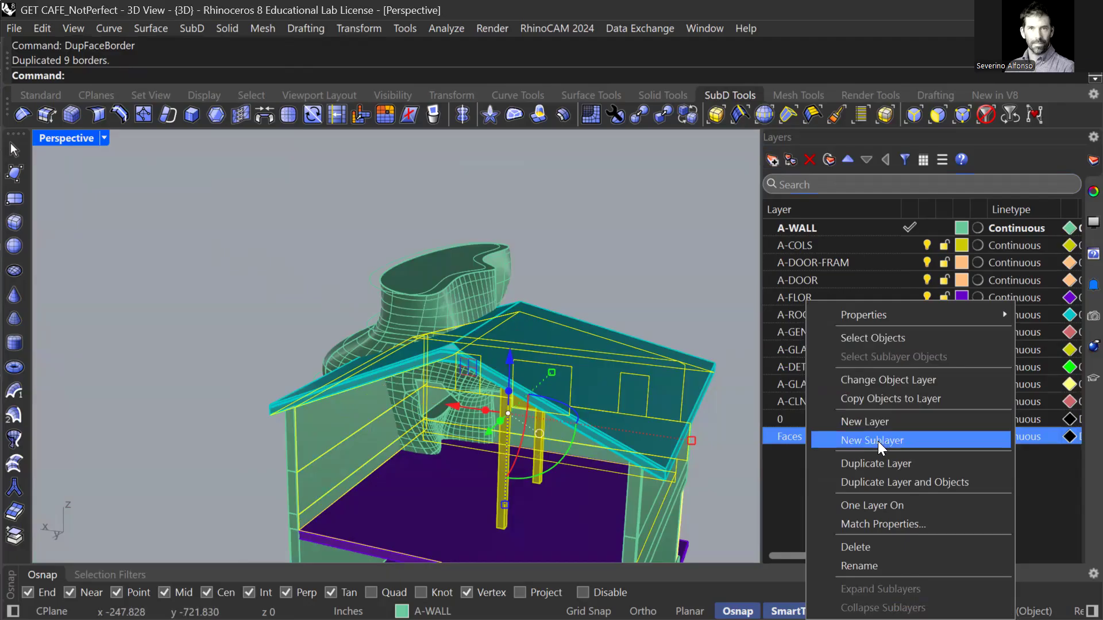
{"action": "left_click", "coordinate": [875, 382]}
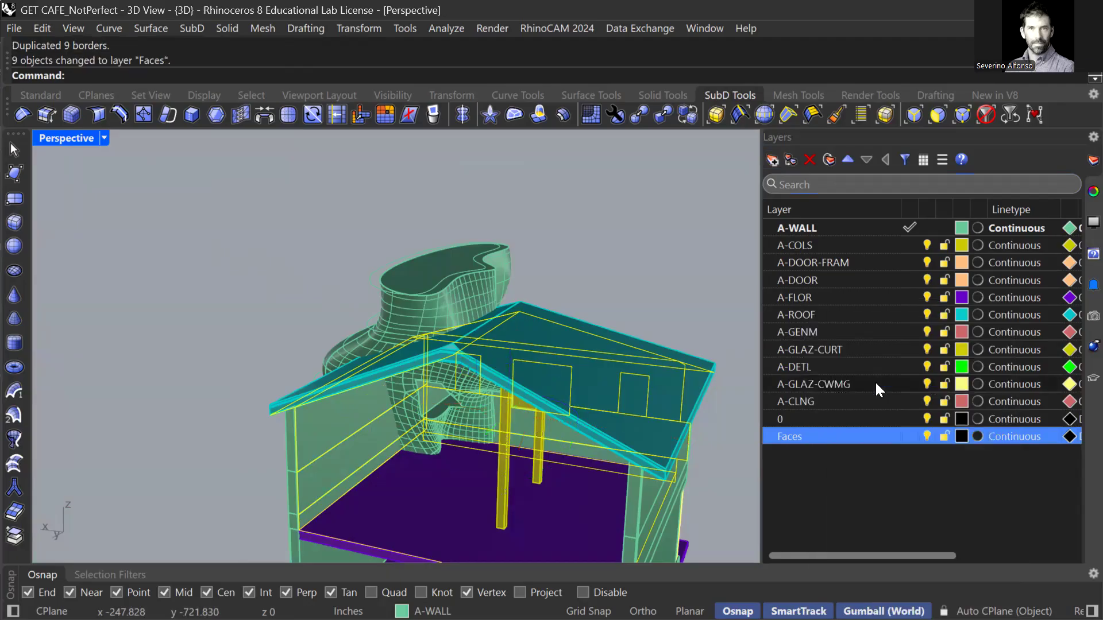
Turn off layers A-COLS through 0 and A-WALL, and make Faces current.
{"action": "left_click", "coordinate": [803, 421]}
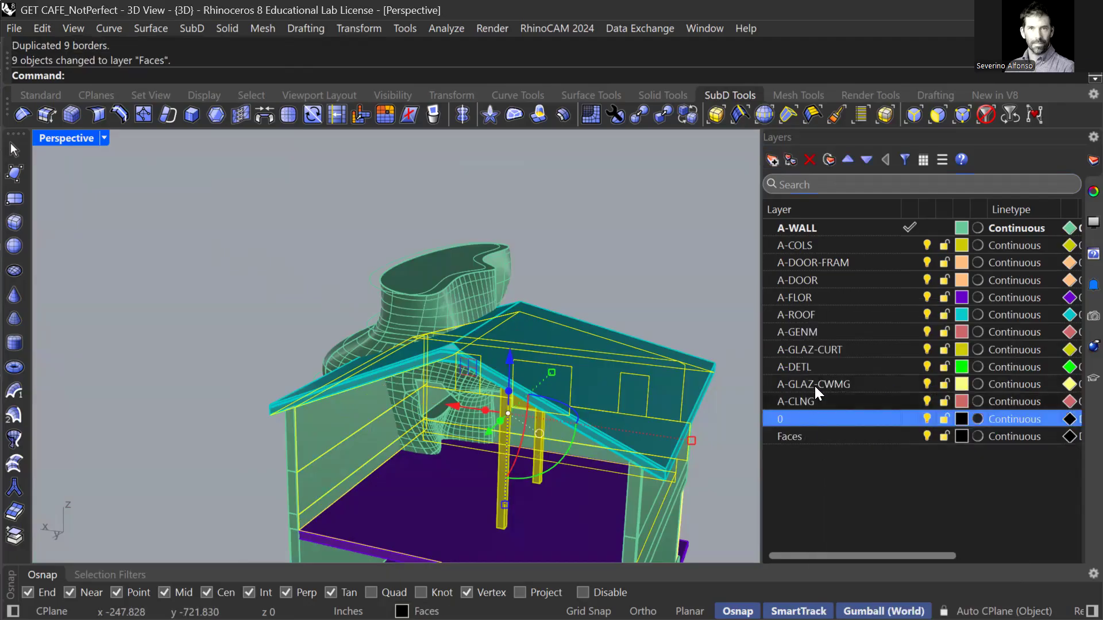
{"action": "left_click", "coordinate": [838, 246], "text": "shift"}
{"action": "left_click", "coordinate": [927, 246]}
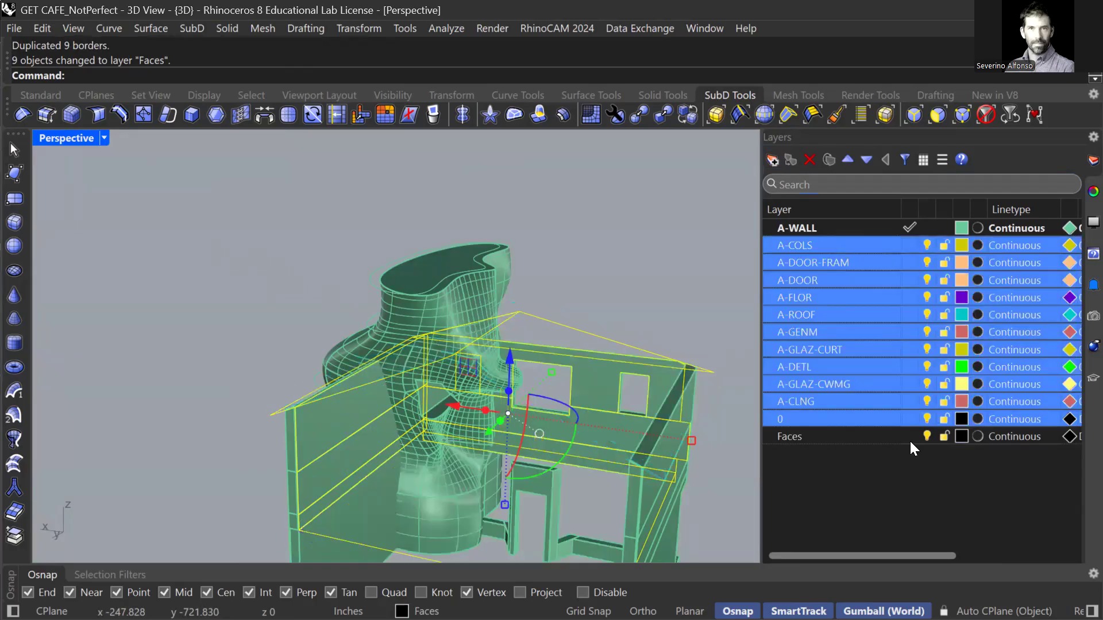
{"action": "left_click", "coordinate": [921, 445]}
{"action": "left_click", "coordinate": [726, 377]}
{"action": "mouse_move", "coordinate": [663, 393]}
{"action": "right_mouse_down"}
{"action": "mouse_move", "coordinate": [640, 442]}
{"action": "mouse_move", "coordinate": [652, 396]}
{"action": "right_mouse_up"}
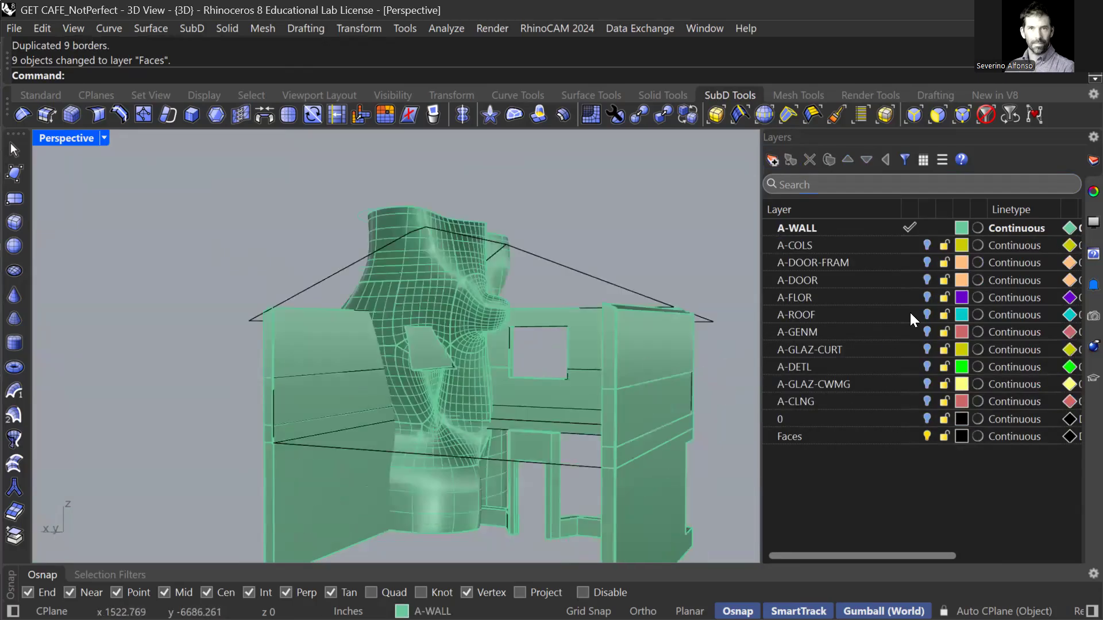
{"action": "left_click", "coordinate": [909, 437]}
{"action": "left_click", "coordinate": [925, 228]}
{"action": "right_click_drag", "start_coordinate": [580, 422], "coordinate": [547, 421]}
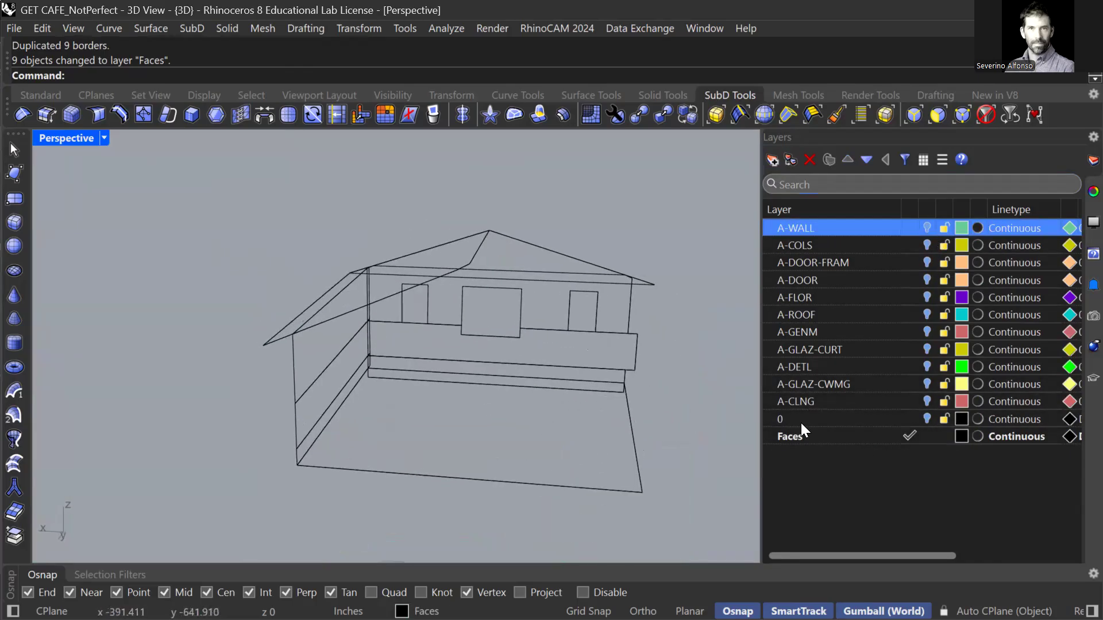
With A-WALL shown, move the sculpted torso onto a new layer named Monster.
{"action": "left_click", "coordinate": [926, 228]}
{"action": "left_click", "coordinate": [445, 314]}
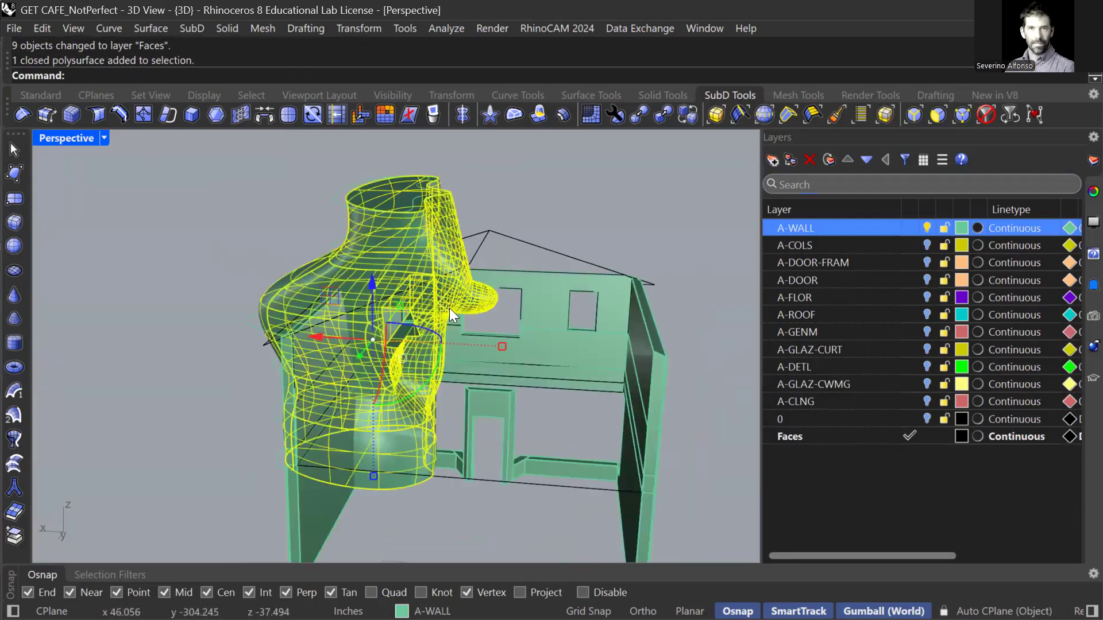
{"action": "left_click", "coordinate": [772, 160]}
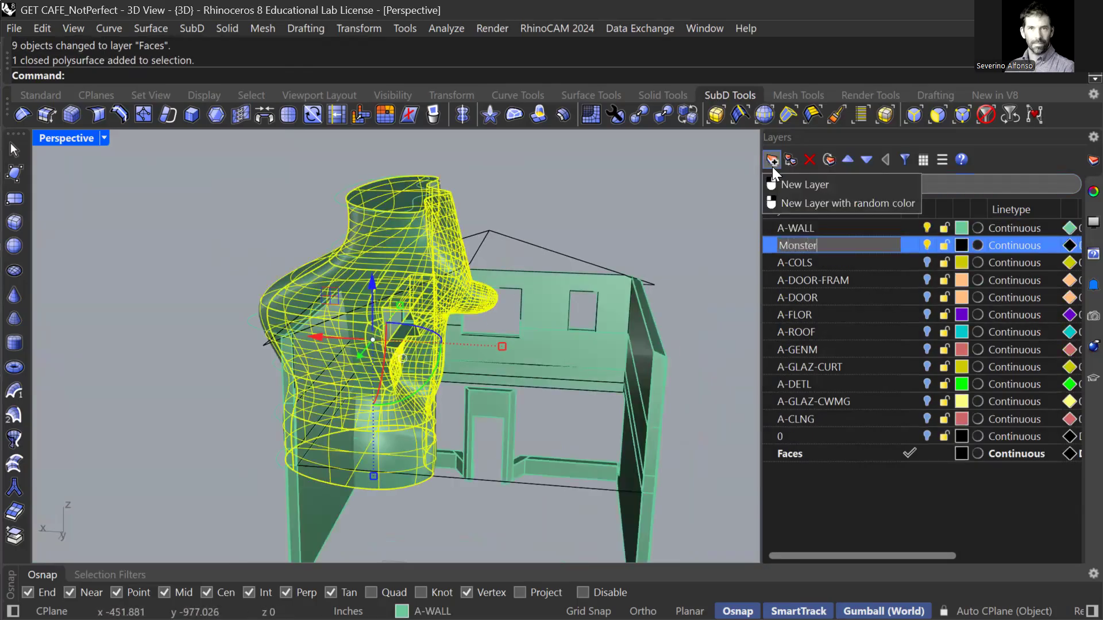
{"action": "key", "text": "Return"}
{"action": "right_click", "coordinate": [796, 245]}
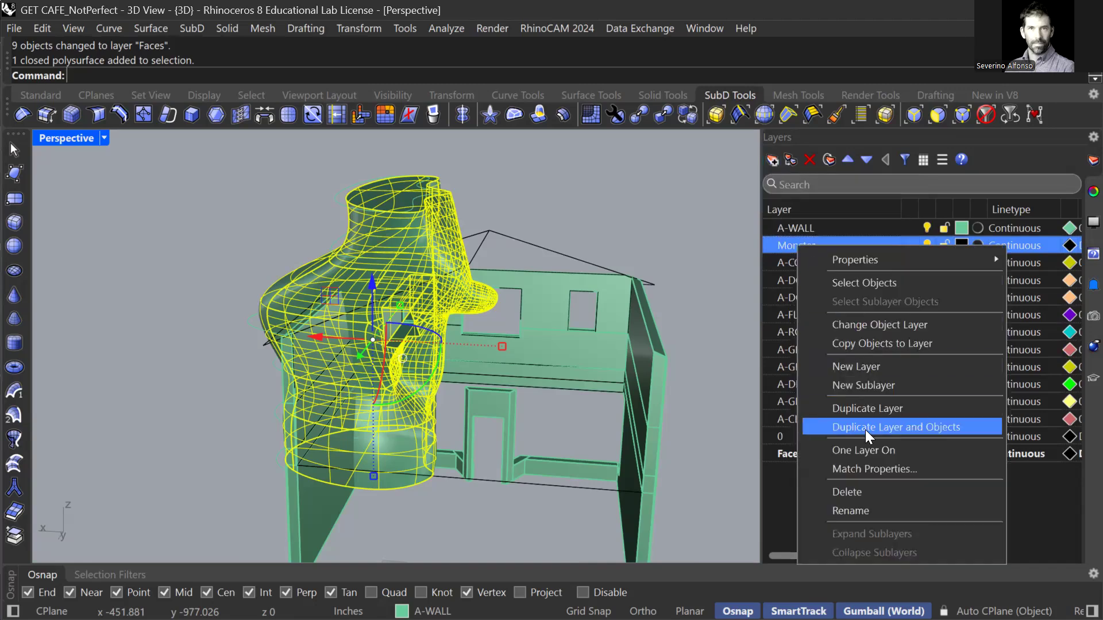
{"action": "left_click", "coordinate": [861, 325]}
{"action": "left_click", "coordinate": [588, 315]}
Turn A-WALL off again and select the closed rectangular curve.
{"action": "right_click_drag", "start_coordinate": [511, 374], "coordinate": [459, 359]}
{"action": "left_click", "coordinate": [926, 228]}
{"action": "right_click_drag", "start_coordinate": [526, 341], "coordinate": [457, 333]}
{"action": "left_click", "coordinate": [446, 318]}
{"action": "left_click", "coordinate": [493, 299]}
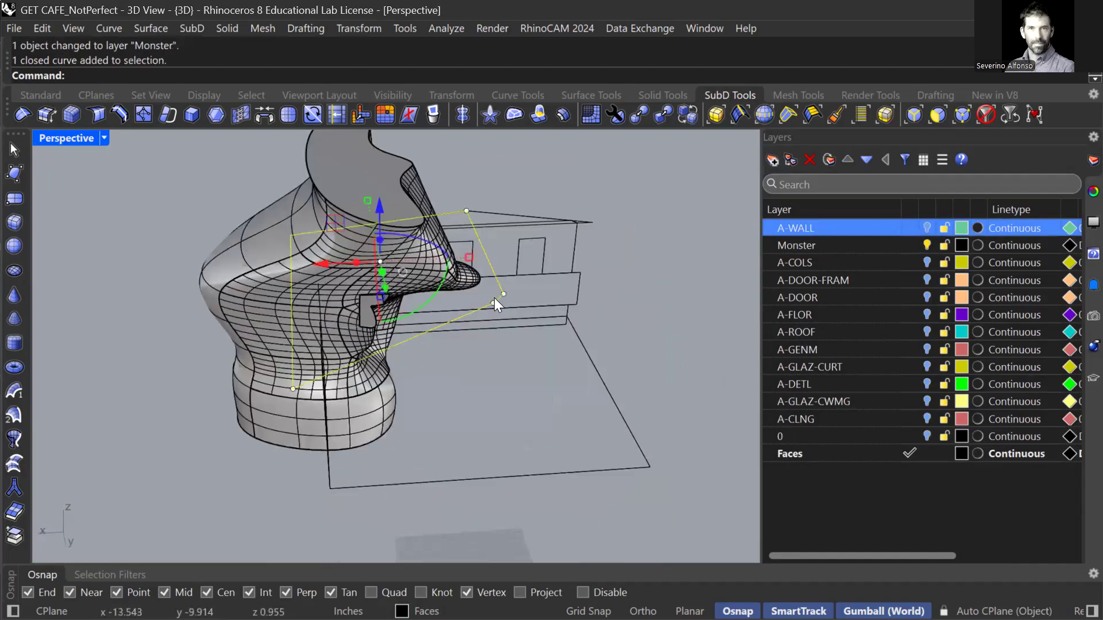
Fill the rectangular curve with a flat surface using PlanarSrf.
{"action": "type", "text": "PlanarSrf"}
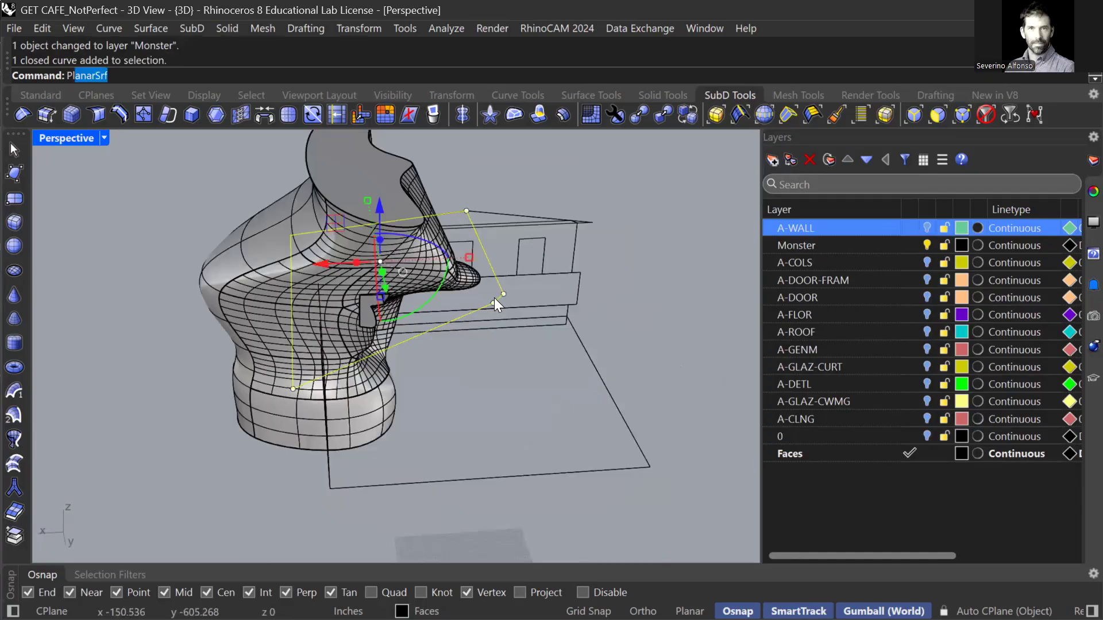
{"action": "key", "text": "Return"}
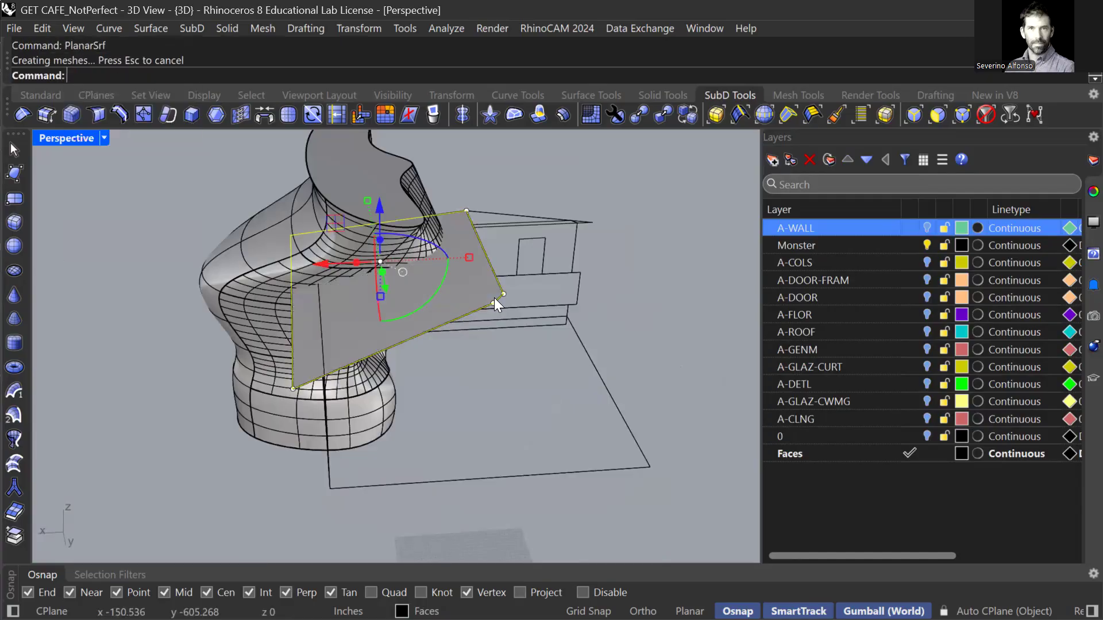
{"action": "right_click_drag", "start_coordinate": [469, 300], "coordinate": [569, 260]}
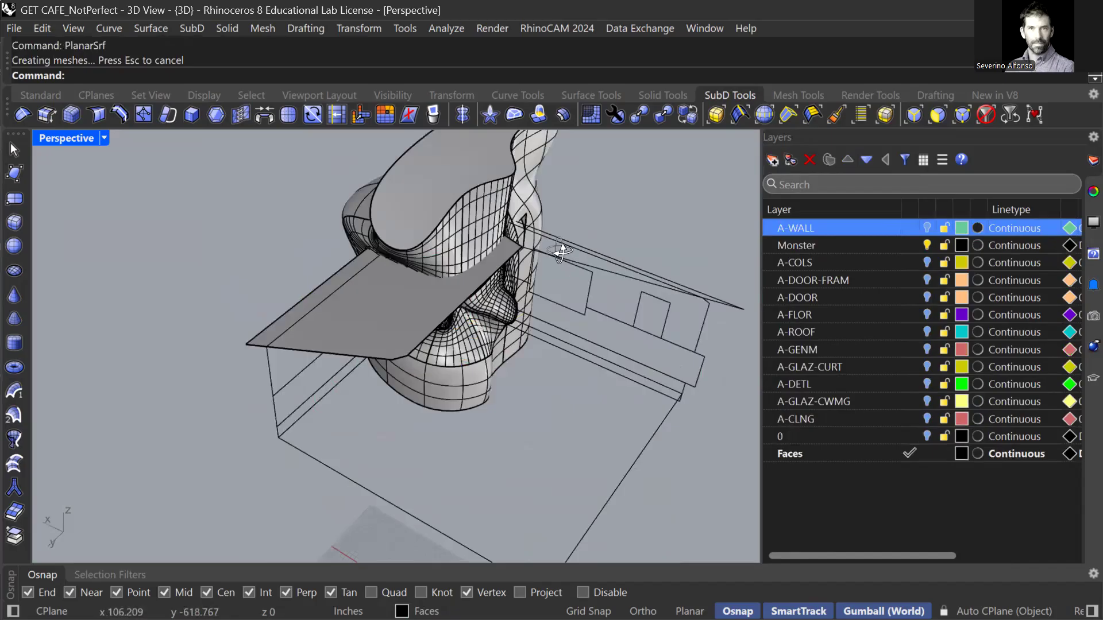
{"action": "scroll", "coordinate": [557, 269], "scroll_direction": "up", "scroll_amount": 5}
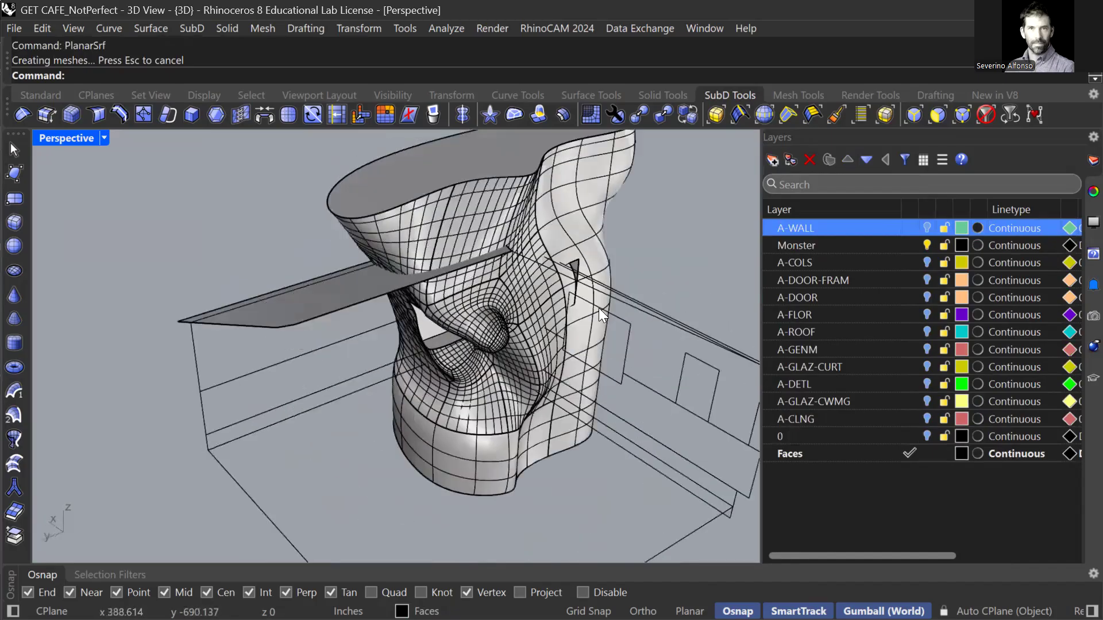
Join the new planar surface with the left shelf surface into one polysurface.
{"action": "left_click", "coordinate": [600, 307]}
{"action": "right_click_drag", "start_coordinate": [574, 321], "coordinate": [412, 281]}
{"action": "left_click", "coordinate": [355, 275], "text": "shift"}
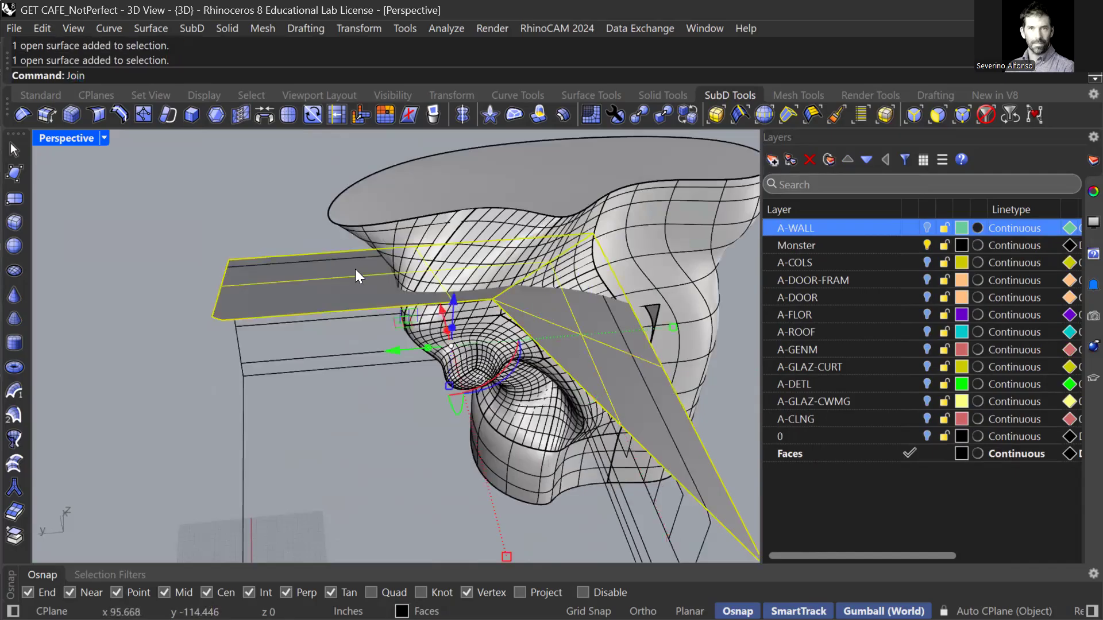
{"action": "key", "text": "Return"}
{"action": "right_click_drag", "start_coordinate": [365, 287], "coordinate": [442, 323]}
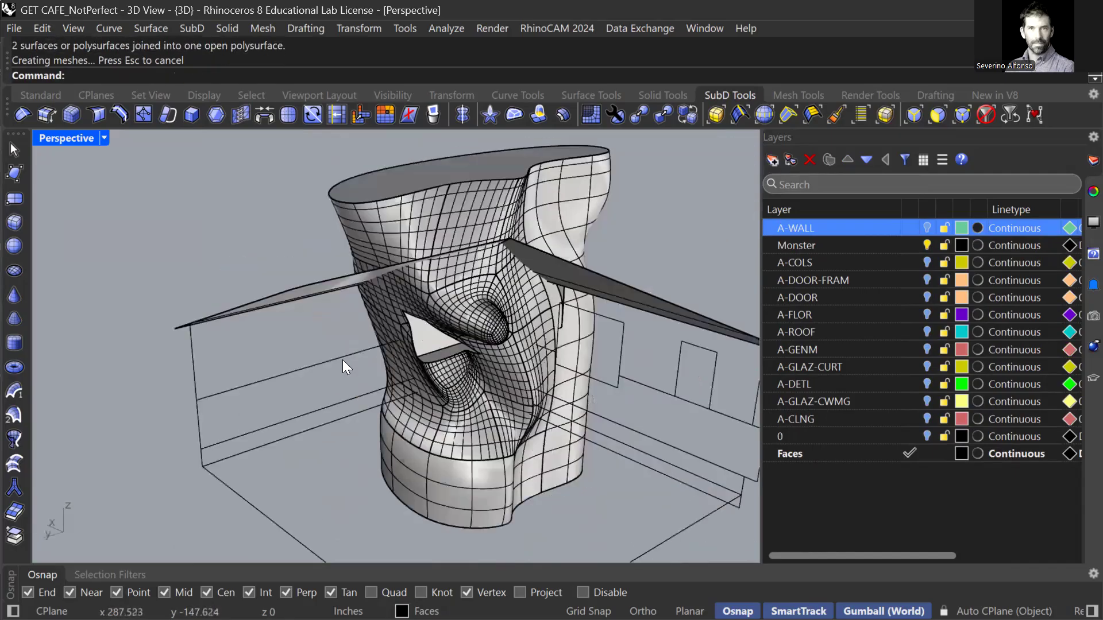
Make a planar surface from the two wall rectangles and lower edge curve, then delete it.
{"action": "right_click_drag", "start_coordinate": [342, 360], "coordinate": [373, 347]}
{"action": "left_click", "coordinate": [221, 351]}
{"action": "left_click", "coordinate": [254, 417], "text": "shift"}
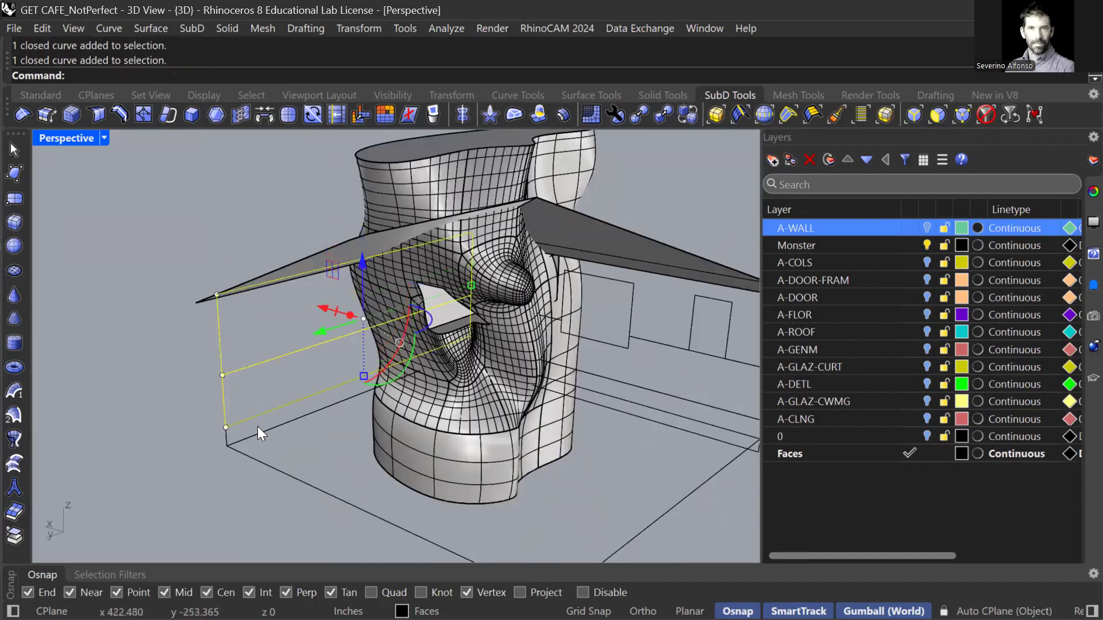
{"action": "left_click", "coordinate": [226, 439], "text": "shift"}
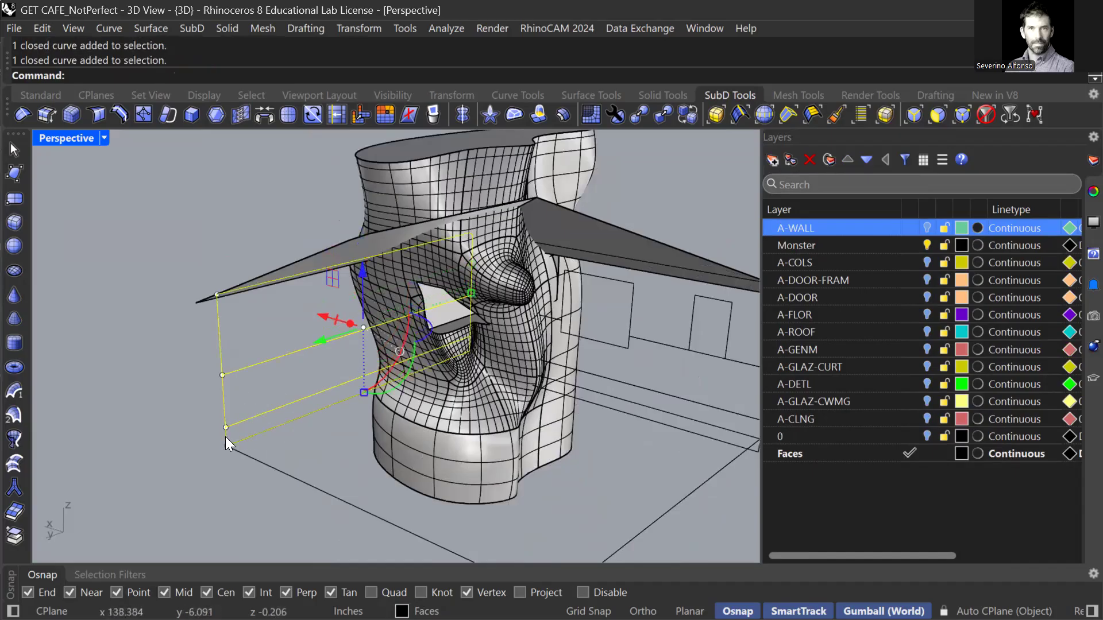
{"action": "type", "text": "PlanarSrf"}
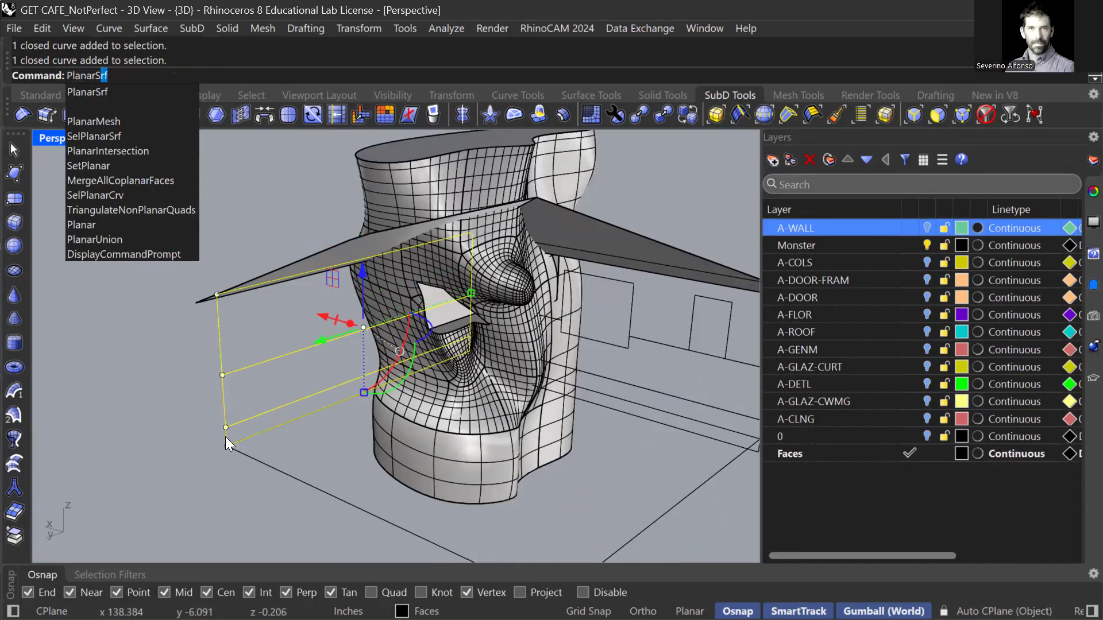
{"action": "key", "text": "Return"}
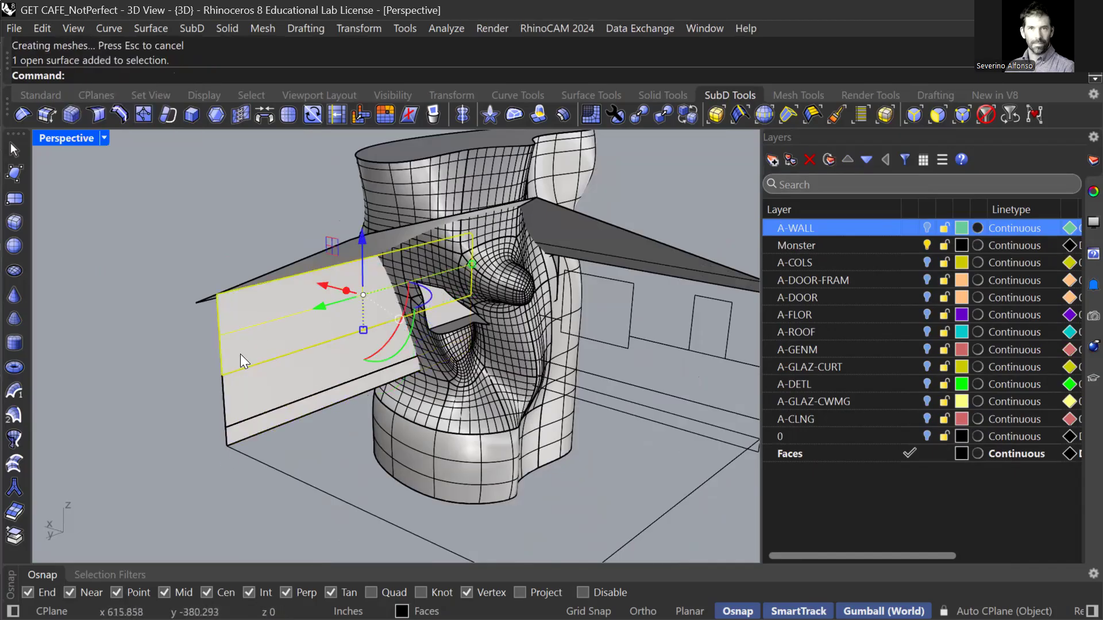
{"action": "key", "text": "Delete"}
{"action": "scroll", "coordinate": [253, 425], "scroll_direction": "up", "scroll_amount": 4}
{"action": "left_click", "coordinate": [253, 425]}
{"action": "key", "text": "Delete"}
{"action": "scroll", "coordinate": [166, 420], "scroll_direction": "down", "scroll_amount": 4}
{"action": "right_click_drag", "start_coordinate": [167, 419], "coordinate": [325, 428]}
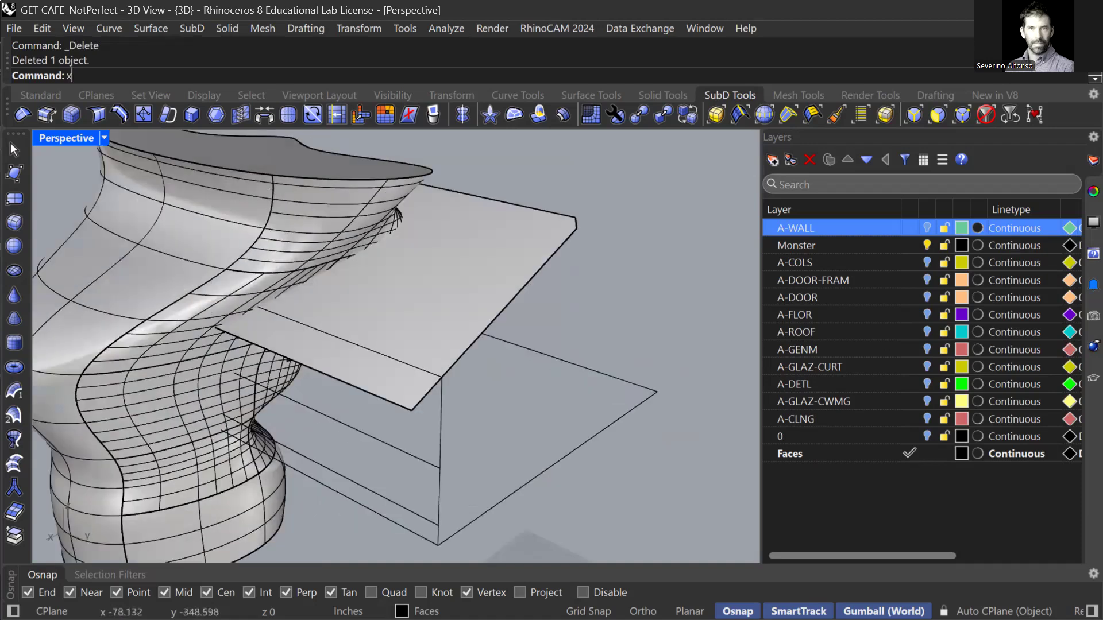
Draw a large box beneath the house by placing two base corners and a height.
{"action": "type", "text": "box"}
{"action": "key", "text": "Return"}
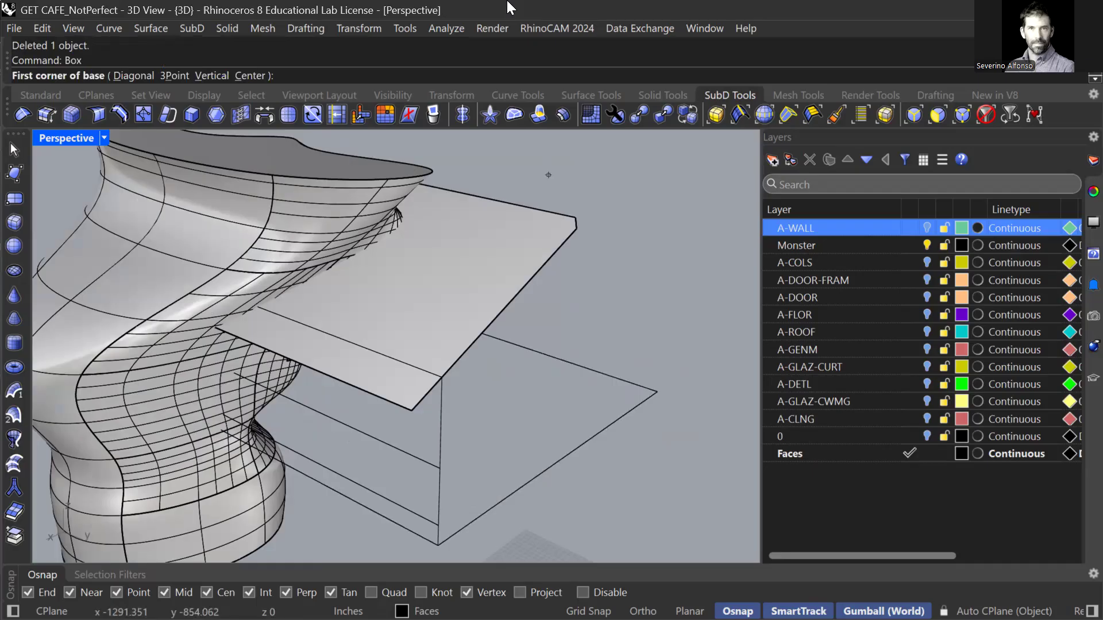
{"action": "scroll", "coordinate": [432, 219], "scroll_direction": "down", "scroll_amount": 3}
{"action": "left_click", "coordinate": [436, 420]}
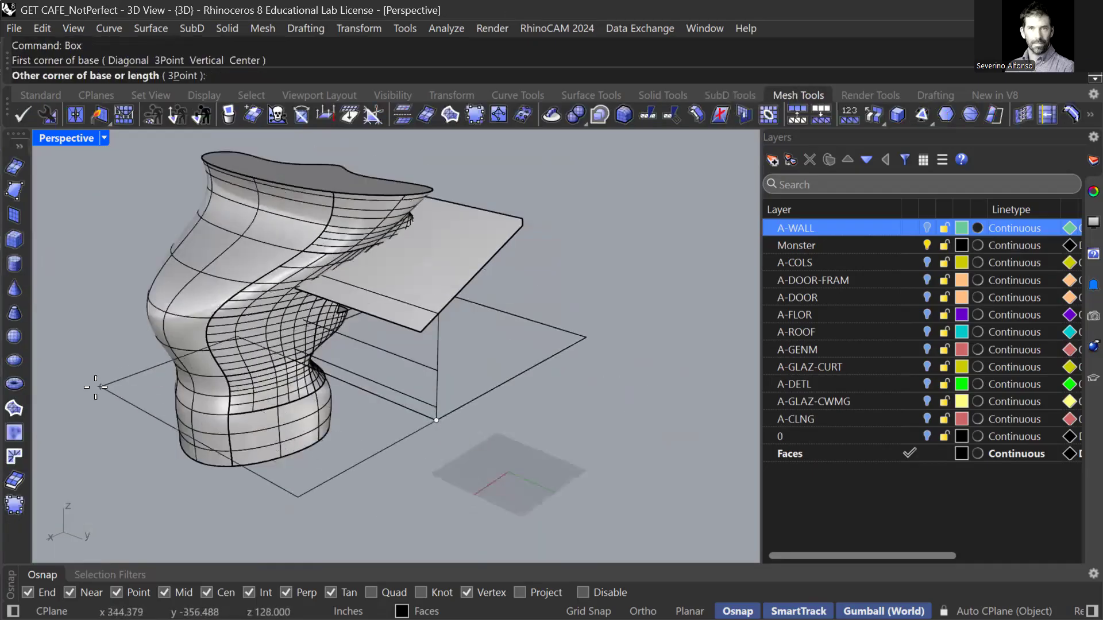
{"action": "scroll", "coordinate": [311, 282], "scroll_direction": "down", "scroll_amount": 4}
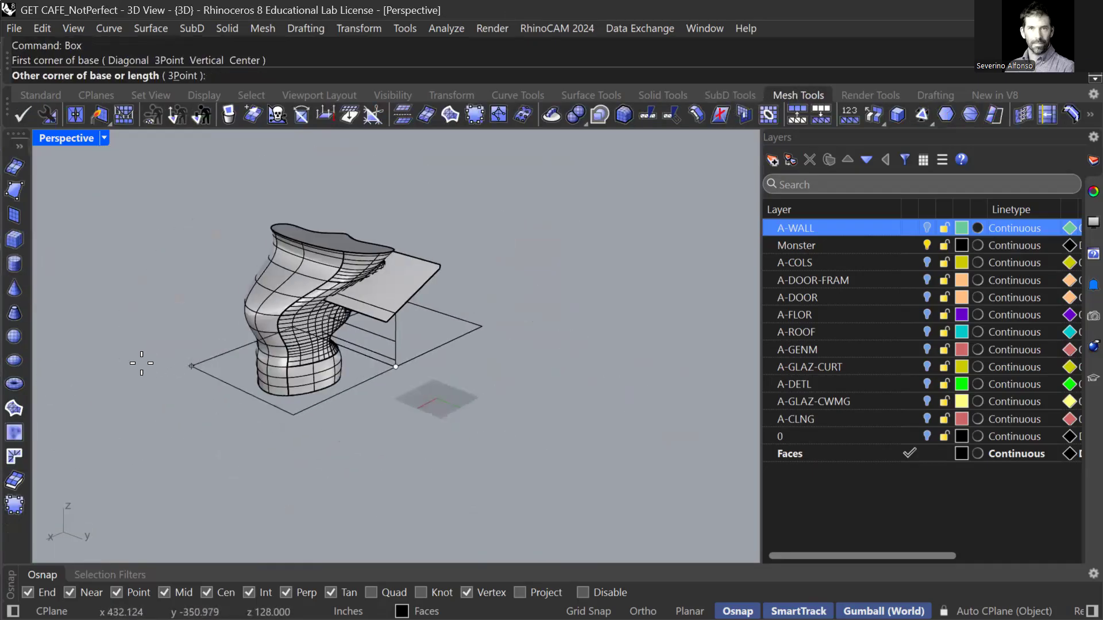
{"action": "left_click", "coordinate": [138, 361]}
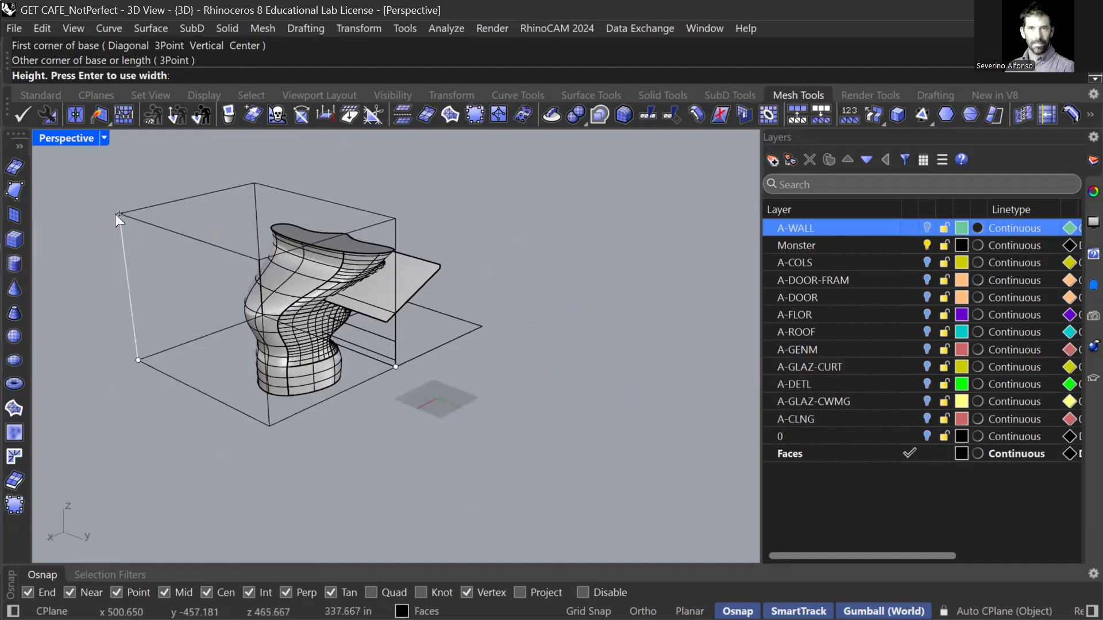
{"action": "left_click", "coordinate": [388, 289]}
{"action": "right_click_drag", "start_coordinate": [388, 288], "coordinate": [419, 296]}
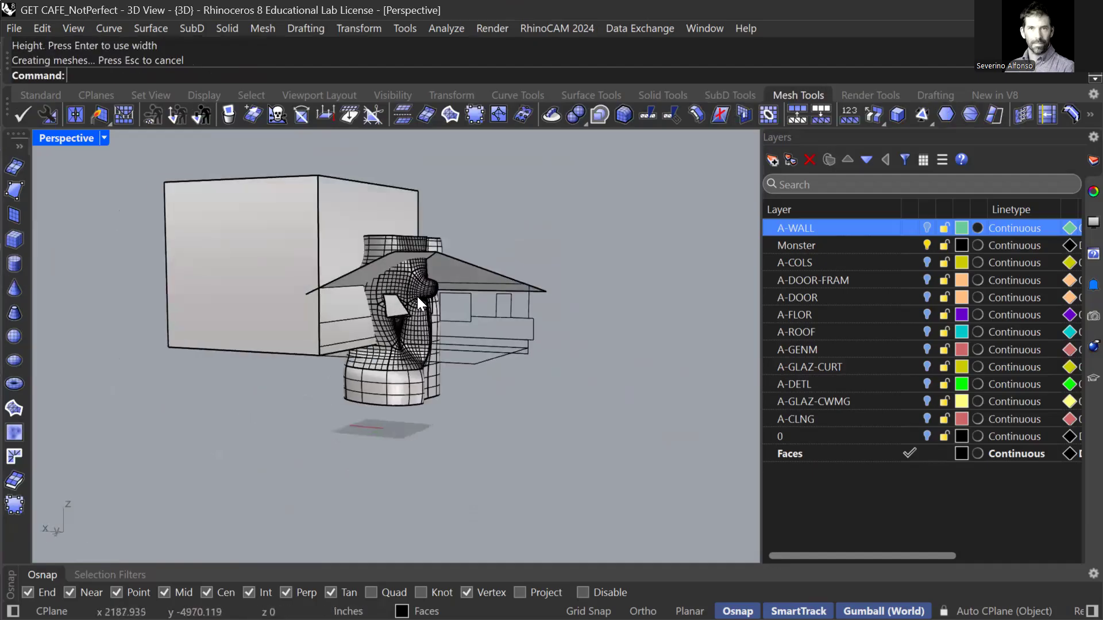
Boolean-difference the monster with the new box, then orbit to inspect the cut.
{"action": "type", "text": "Boole"}
{"action": "key", "text": "Return"}
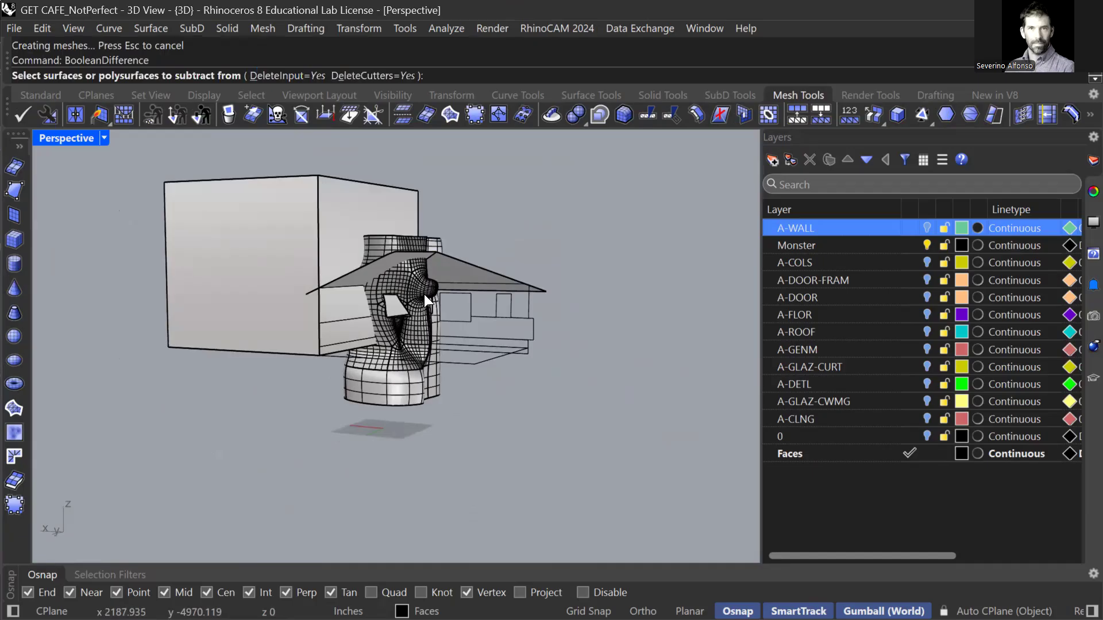
{"action": "left_click", "coordinate": [416, 289]}
{"action": "key", "text": "Return"}
{"action": "left_click", "coordinate": [339, 220]}
{"action": "key", "text": "Return"}
{"action": "scroll", "coordinate": [381, 282], "scroll_direction": "up", "scroll_amount": 6}
{"action": "right_click_drag", "start_coordinate": [334, 389], "coordinate": [329, 426]}
{"action": "scroll", "coordinate": [345, 402], "scroll_direction": "down", "scroll_amount": 5}
Redraw the base box starting from the house corner, undoing a misplaced attempt.
{"action": "type", "text": "Bo"}
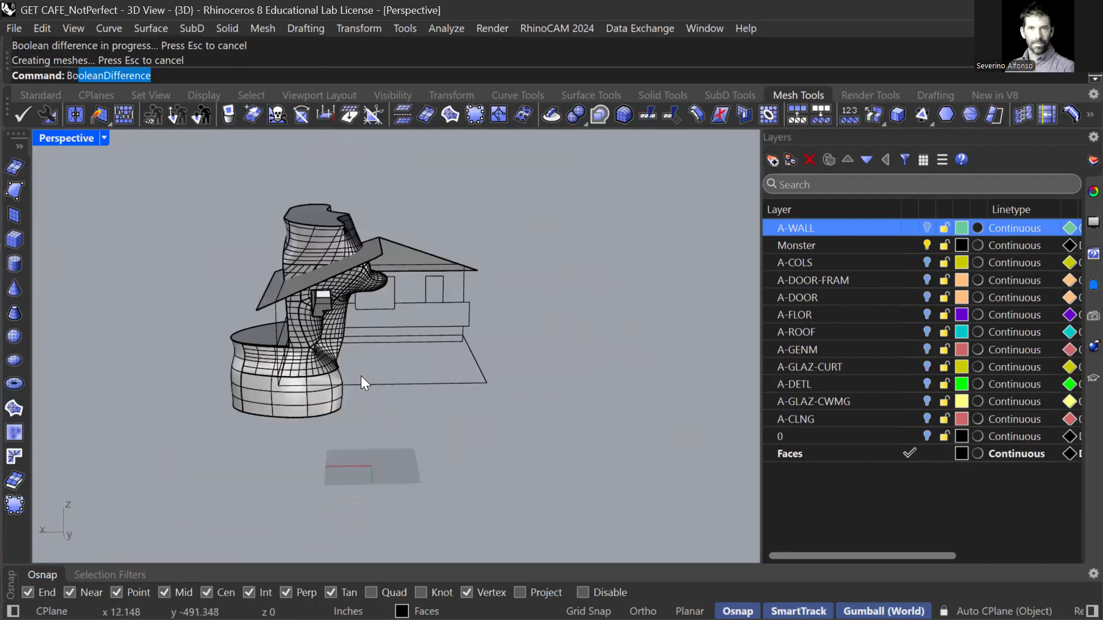
{"action": "type", "text": "x"}
{"action": "key", "text": "Return"}
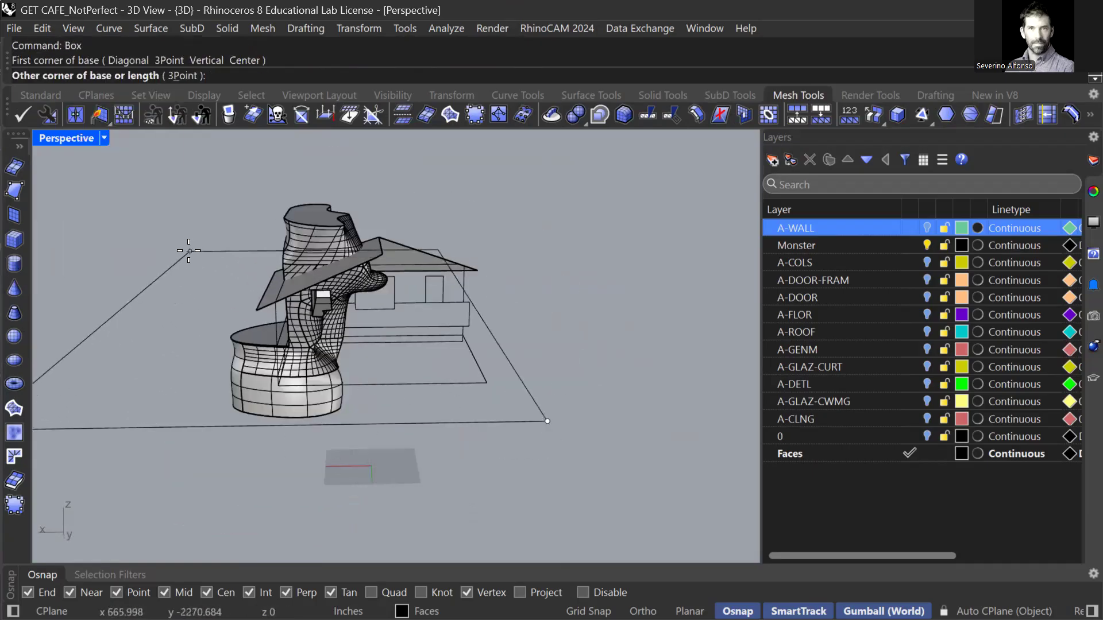
{"action": "left_click", "coordinate": [203, 265]}
{"action": "left_click", "coordinate": [212, 435]}
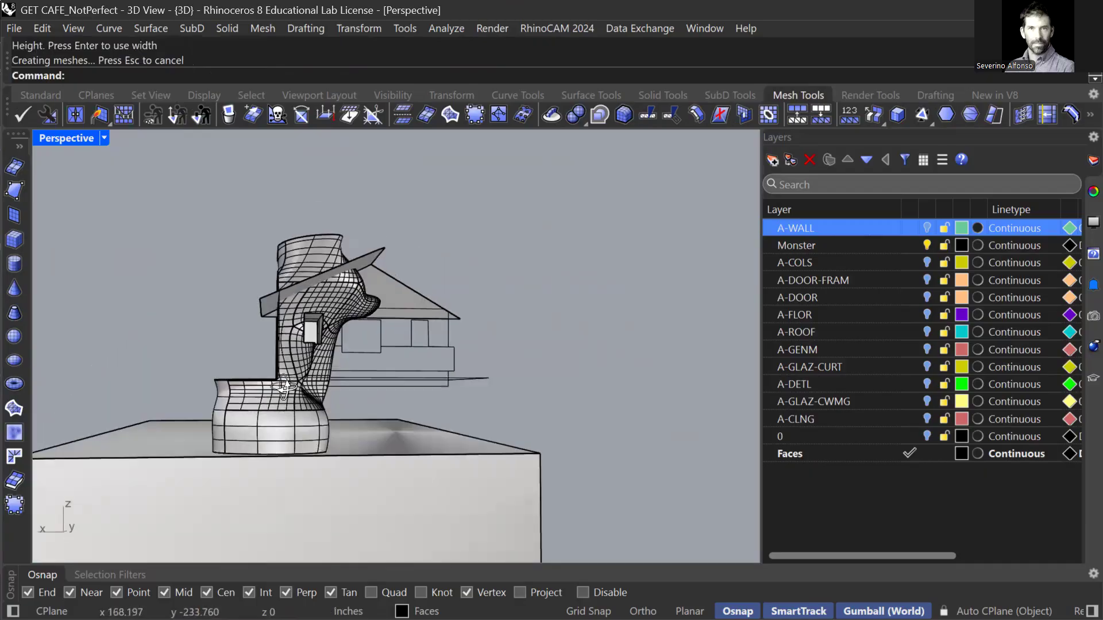
{"action": "key", "text": "ctrl+z"}
{"action": "key", "text": "Return"}
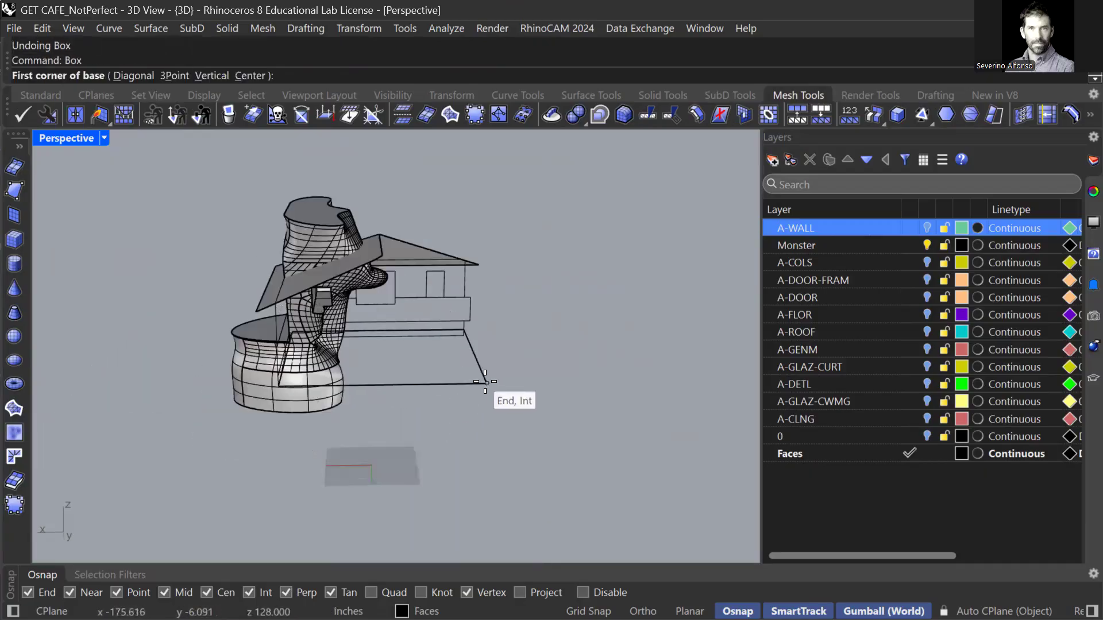
{"action": "left_click", "coordinate": [487, 383]}
{"action": "left_click", "coordinate": [191, 389]}
{"action": "left_click", "coordinate": [191, 389]}
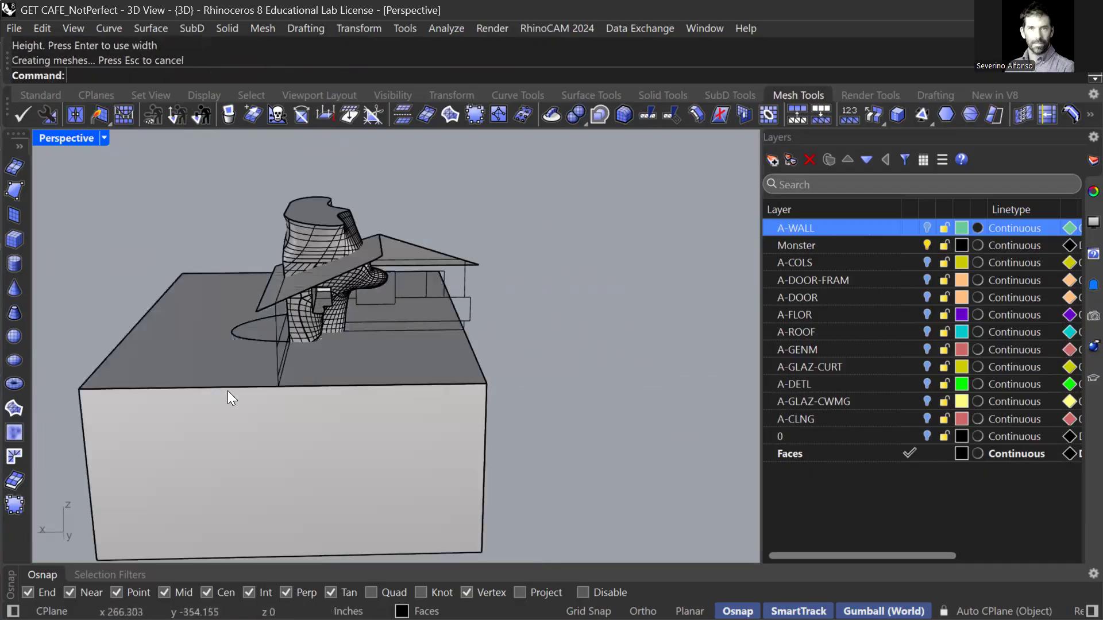
Subtract the monster mesh from the base box with BooleanDifference.
{"action": "type", "text": "BooleanDifference"}
{"action": "key", "text": "Return"}
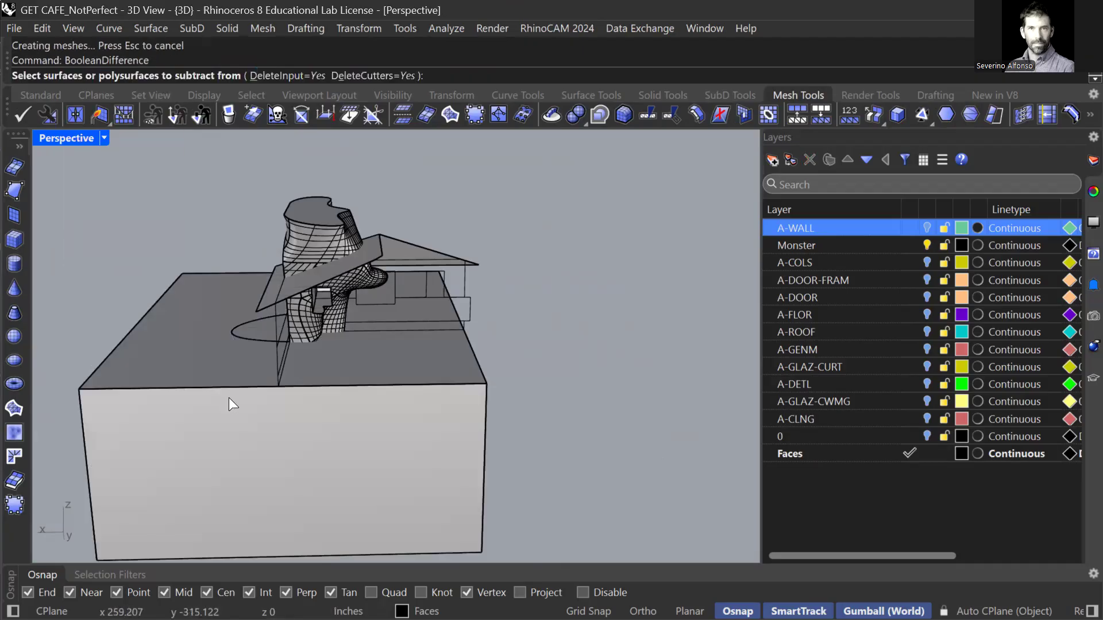
{"action": "left_click", "coordinate": [228, 398]}
{"action": "scroll", "coordinate": [254, 413], "scroll_direction": "up", "scroll_amount": 10}
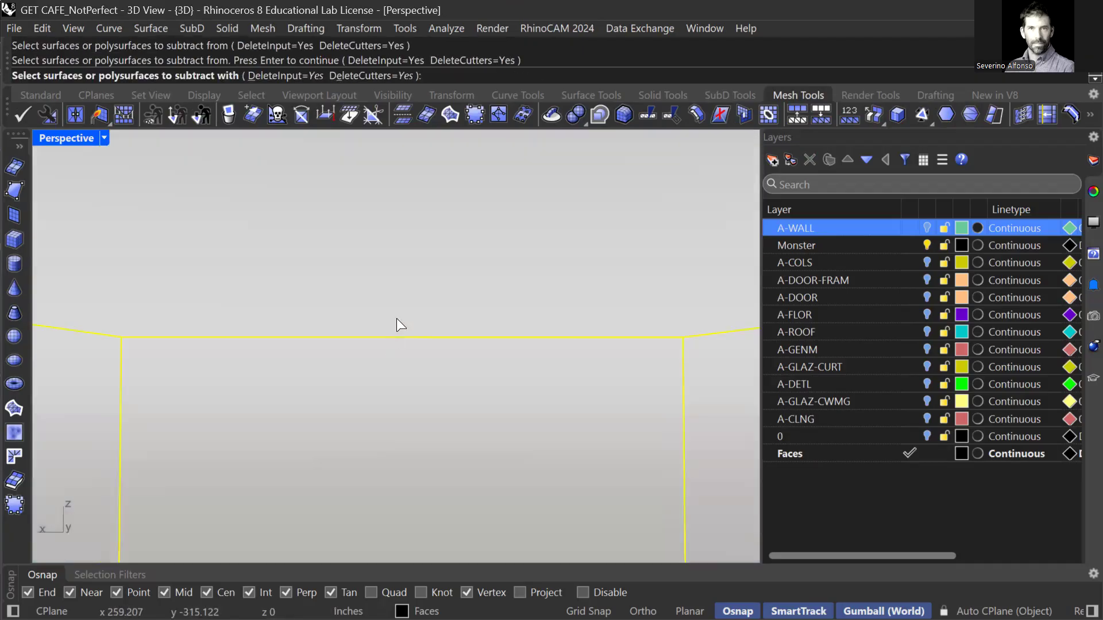
{"action": "left_click", "coordinate": [400, 457]}
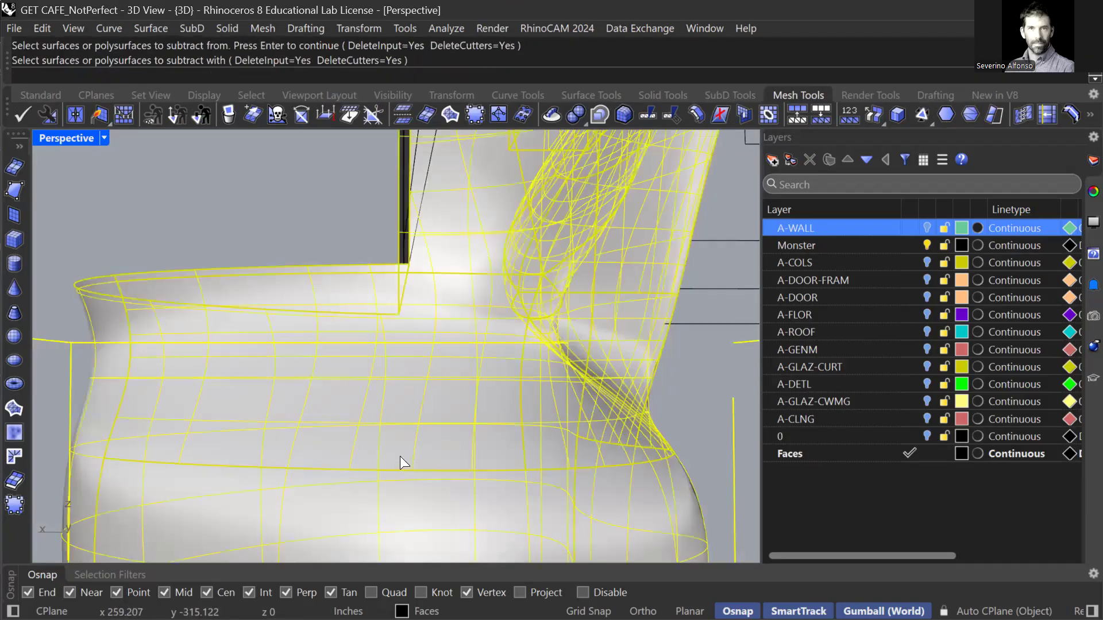
{"action": "key", "text": "Return"}
{"action": "key", "text": "Return"}
{"action": "left_click", "coordinate": [72, 358]}
{"action": "key", "text": "Return"}
{"action": "left_click", "coordinate": [231, 440]}
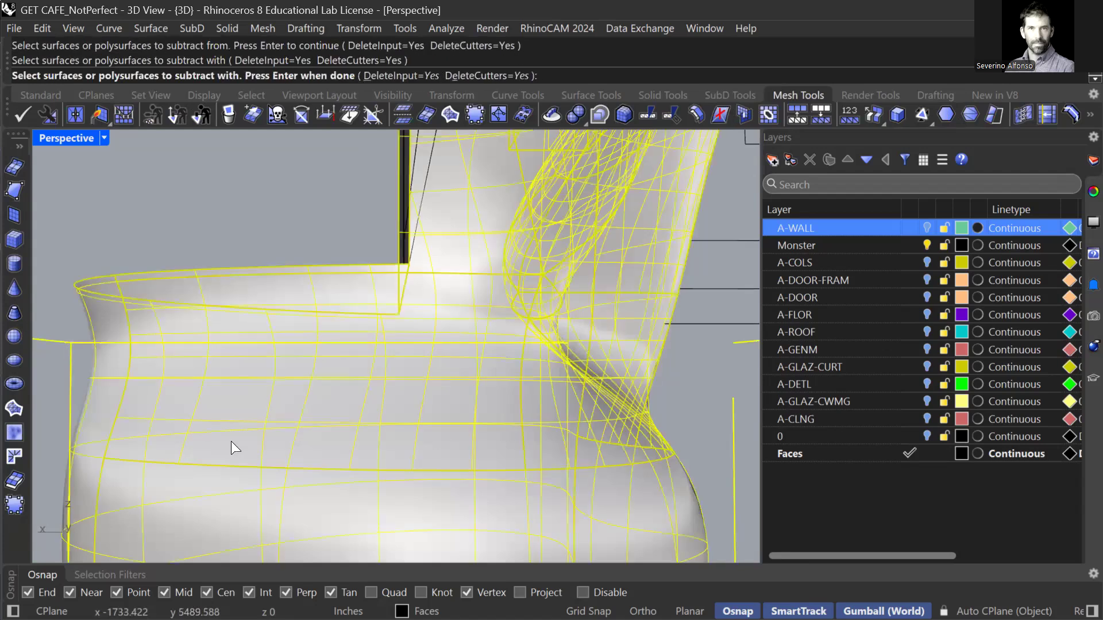
{"action": "key", "text": "Return"}
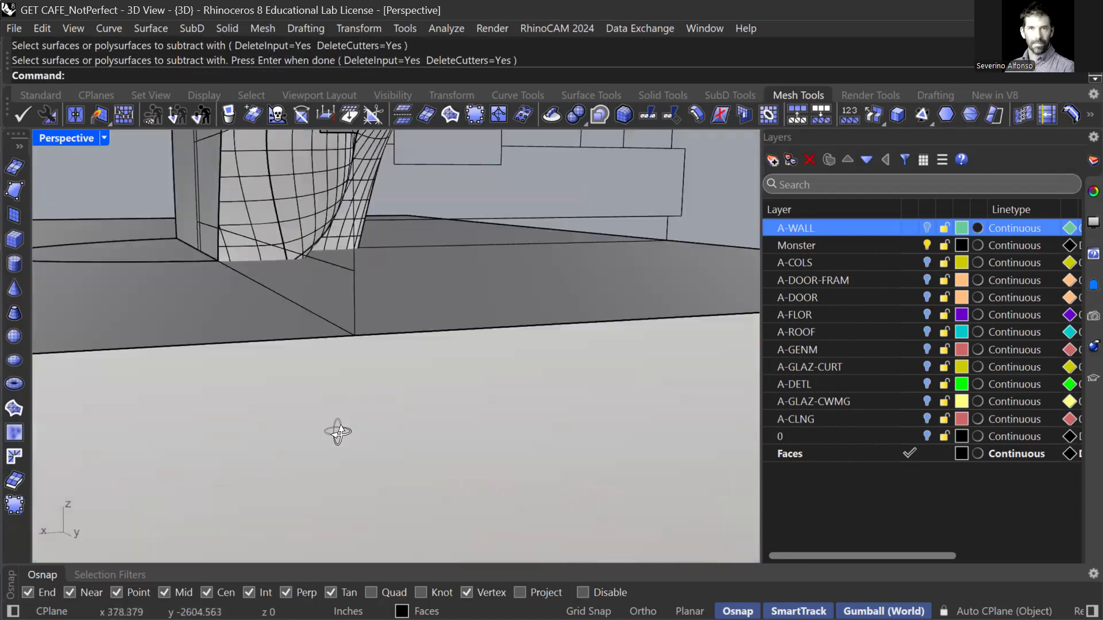
{"action": "middle_click", "coordinate": [342, 423]}
Switch the viewport to Wireframe and start a Boolean difference on the base box, then cancel it.
{"action": "left_click", "coordinate": [340, 423]}
{"action": "scroll", "coordinate": [356, 402], "scroll_direction": "down", "scroll_amount": 3}
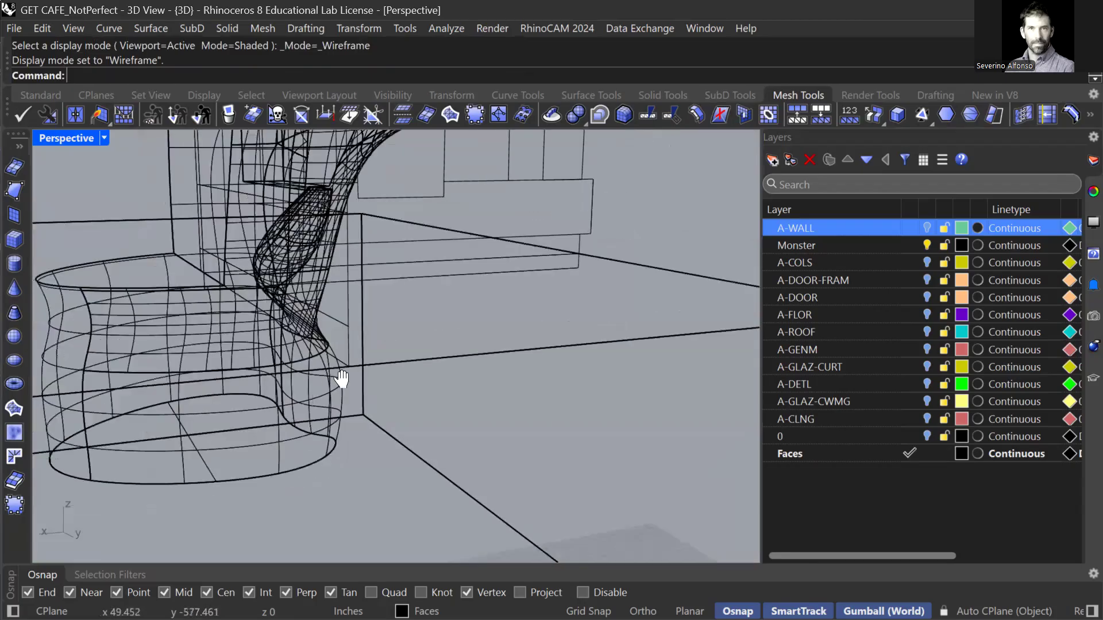
{"action": "type", "text": "BooleanDifference"}
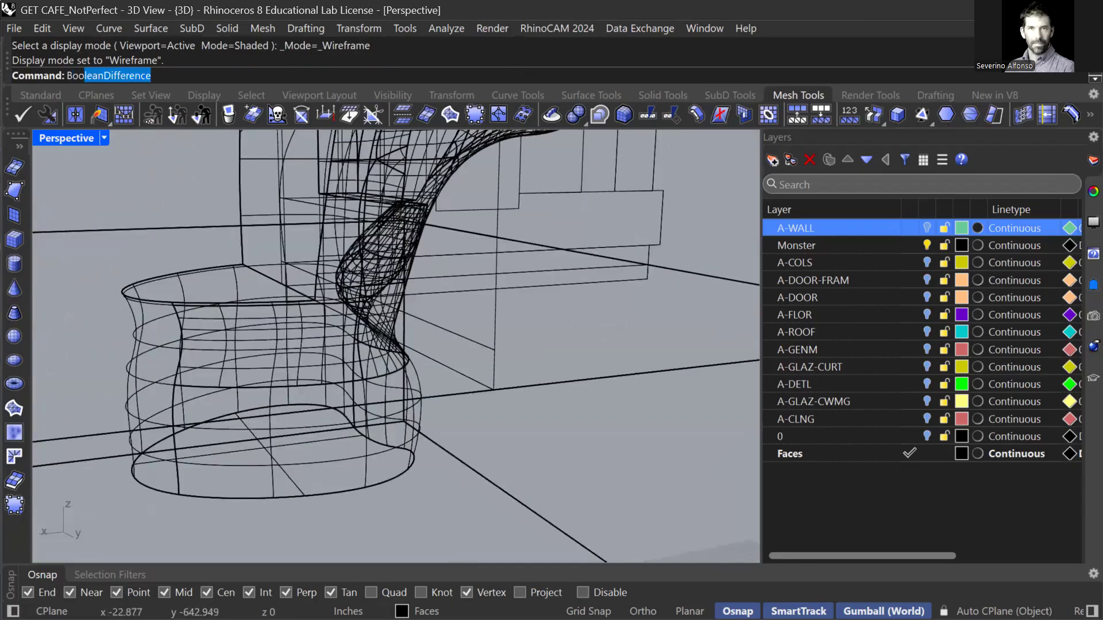
{"action": "key", "text": "Return"}
{"action": "scroll", "coordinate": [346, 349], "scroll_direction": "down", "scroll_amount": 4}
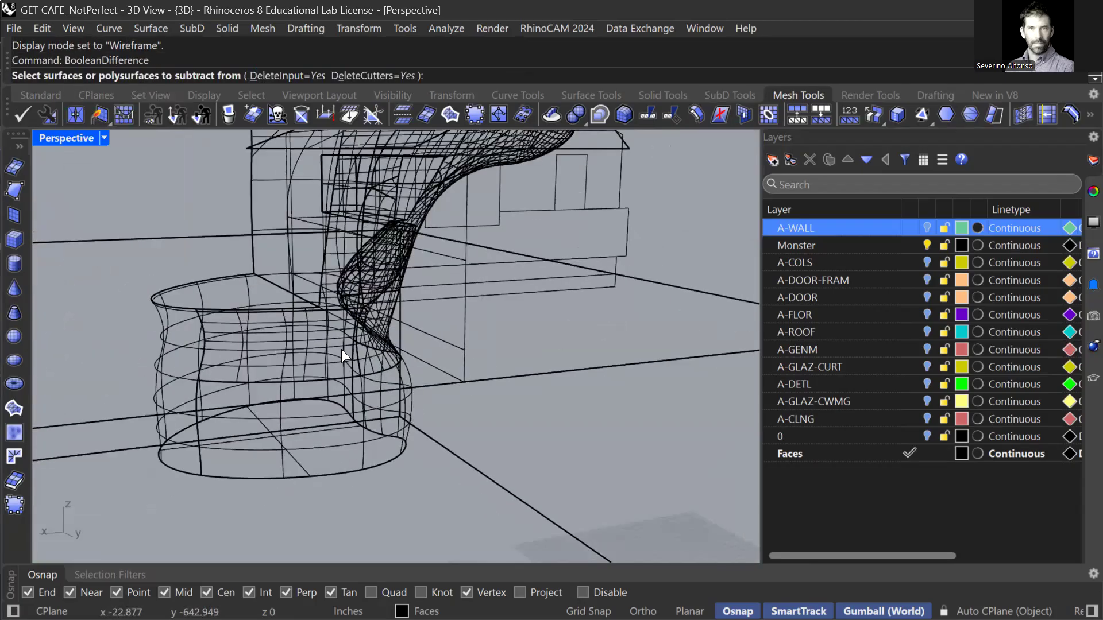
{"action": "left_click", "coordinate": [196, 386]}
{"action": "key", "text": "Return"}
{"action": "left_click", "coordinate": [339, 423]}
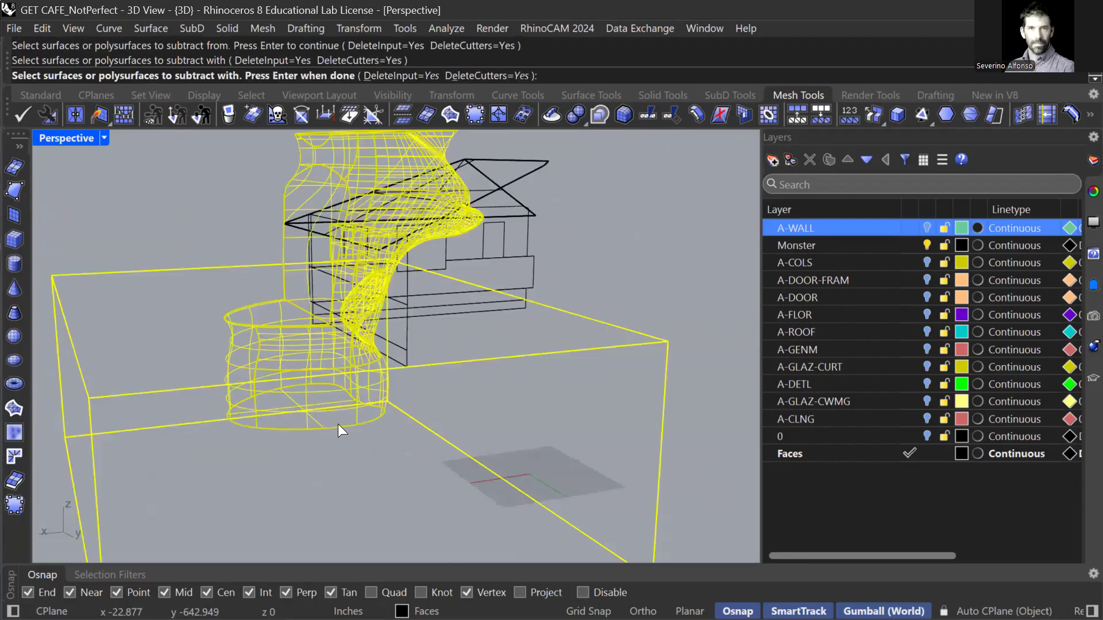
{"action": "key", "text": "Return"}
Subtract the monster from the preselected base box, then undo it and clear the selection.
{"action": "left_click", "coordinate": [151, 392]}
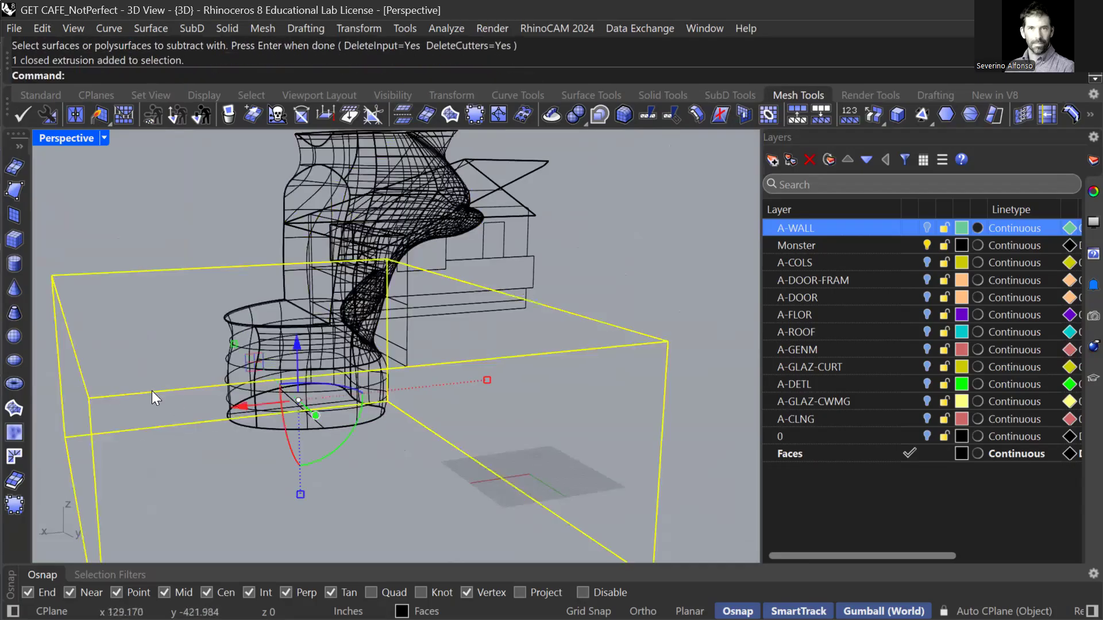
{"action": "key", "text": "Return"}
{"action": "left_click", "coordinate": [338, 428]}
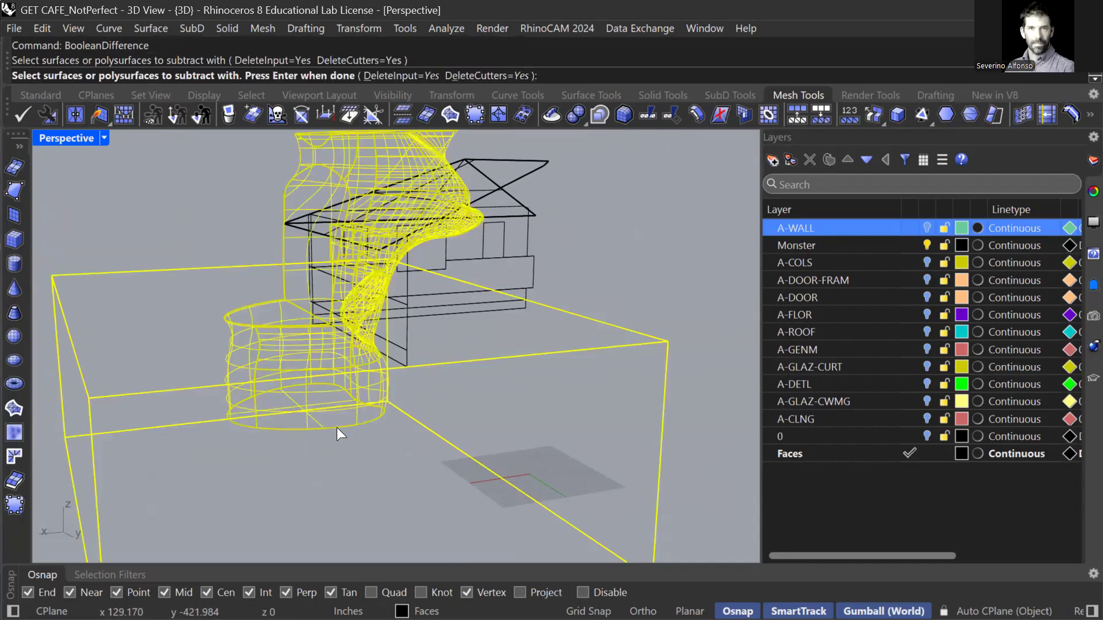
{"action": "key", "text": "Return"}
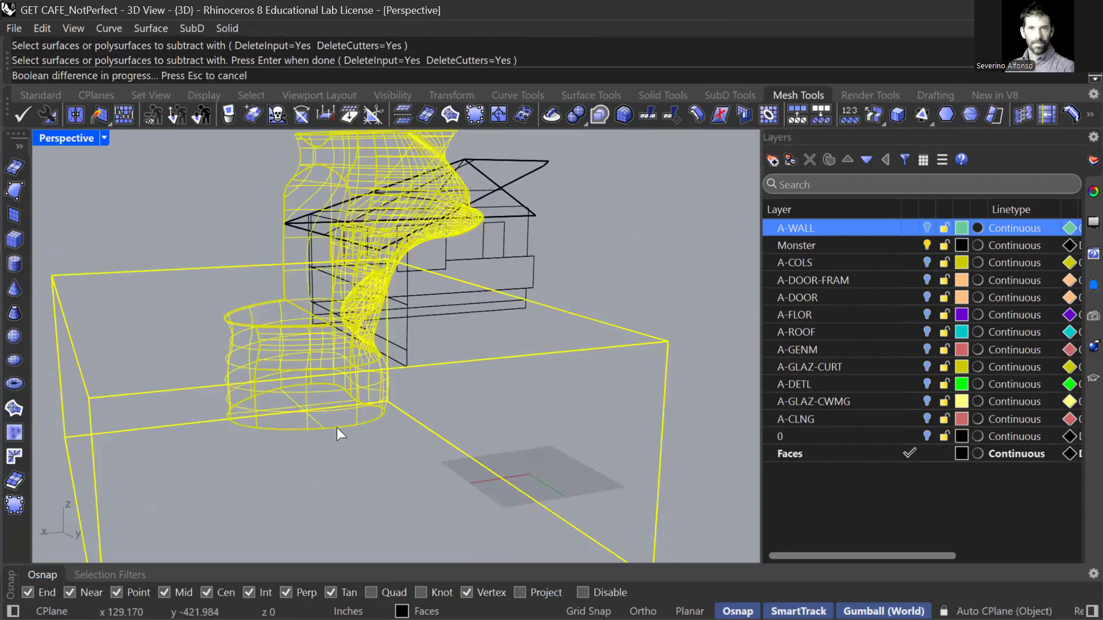
{"action": "key", "text": "ctrl+z"}
{"action": "right_click_drag", "start_coordinate": [380, 429], "coordinate": [512, 371]}
{"action": "key", "text": "Escape"}
BooleanDifference the monster with the base box, cutting away its lower body.
{"action": "type", "text": "Boo"}
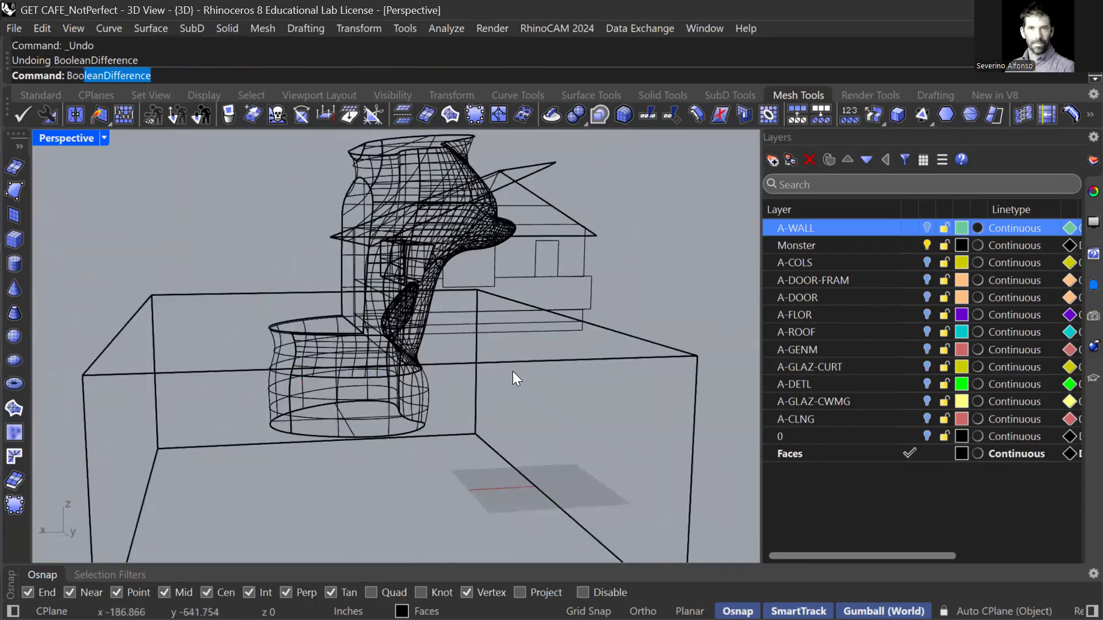
{"action": "type", "text": "lean"}
{"action": "key", "text": "Return"}
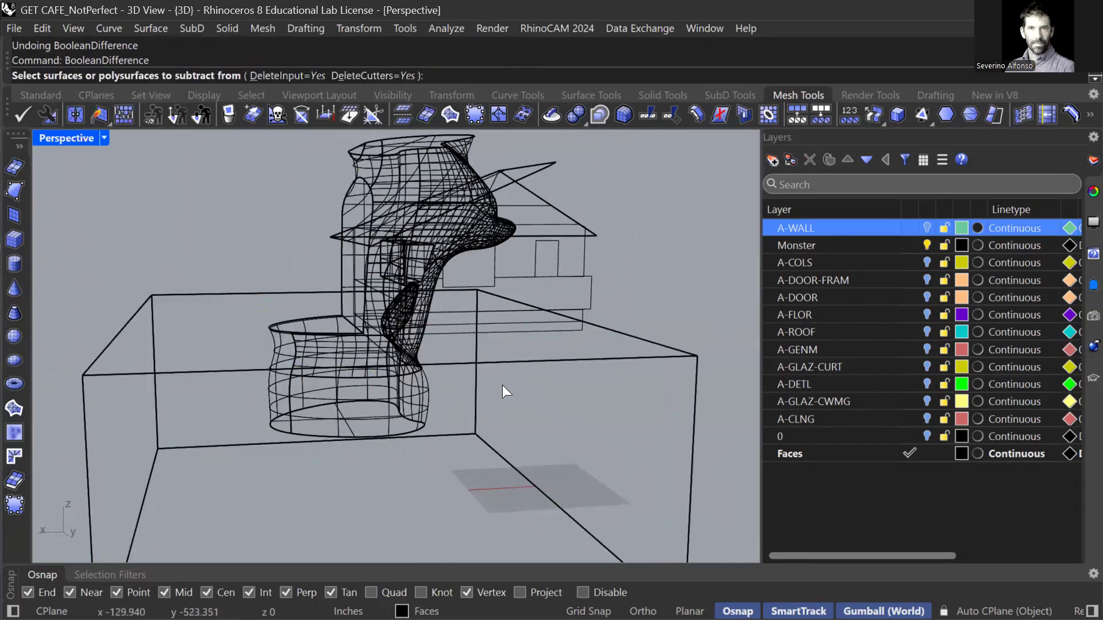
{"action": "left_click", "coordinate": [370, 190]}
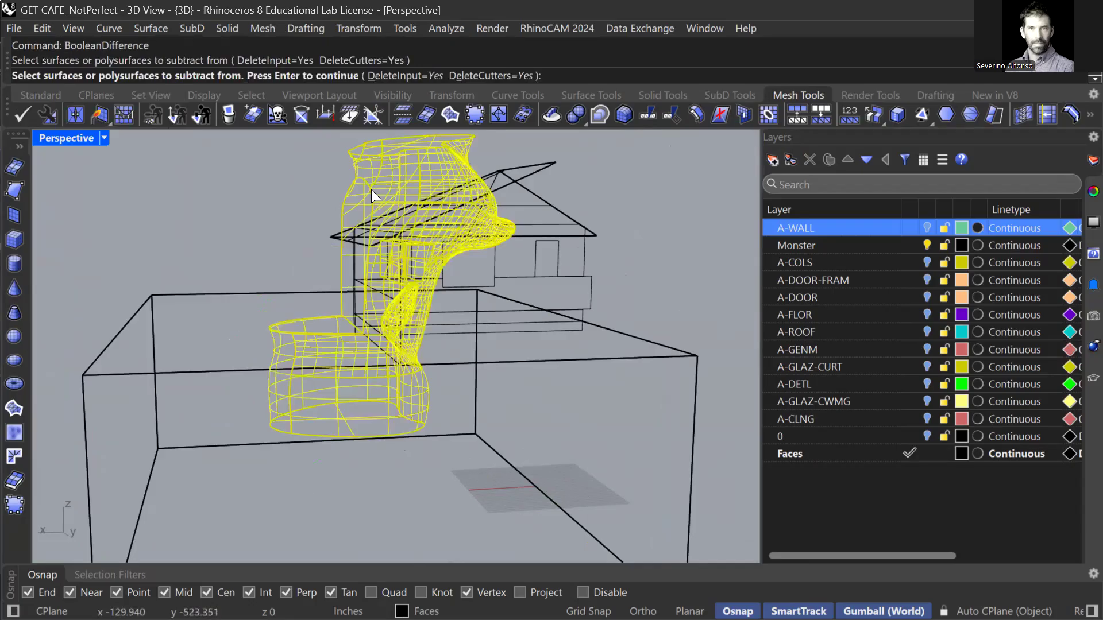
{"action": "key", "text": "Return"}
{"action": "left_click", "coordinate": [198, 375]}
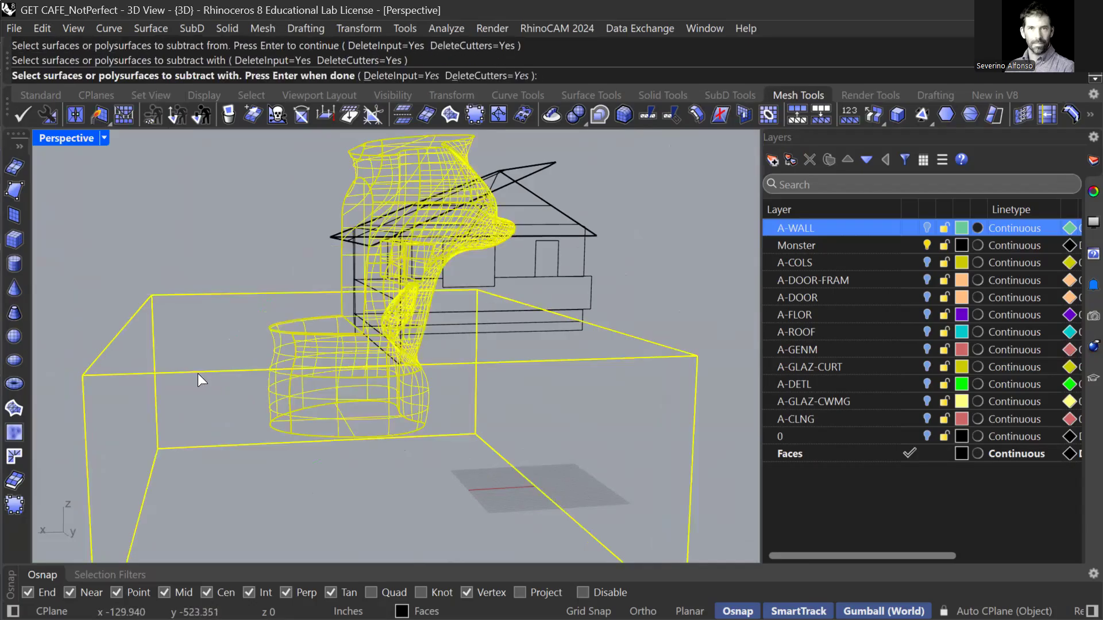
{"action": "key", "text": "Return"}
{"action": "scroll", "coordinate": [521, 364], "scroll_direction": "up", "scroll_amount": 5}
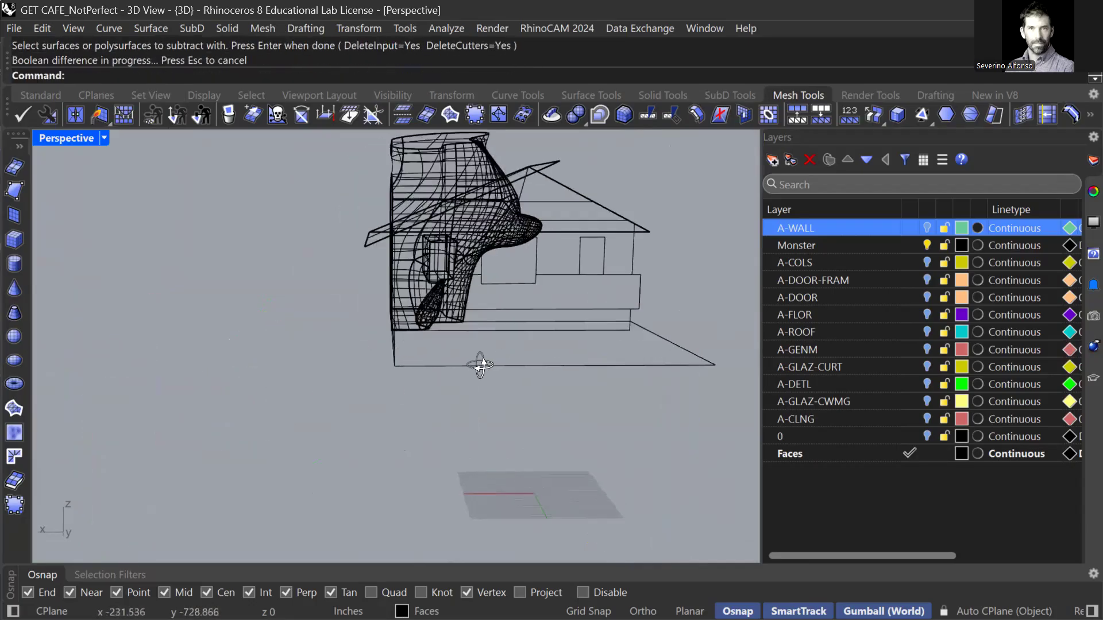
{"action": "middle_click", "coordinate": [535, 245]}
Switch the viewport to Shaded and orbit to a low angle on the house's far side.
{"action": "left_click", "coordinate": [534, 251]}
{"action": "scroll", "coordinate": [538, 261], "scroll_direction": "up", "scroll_amount": 2}
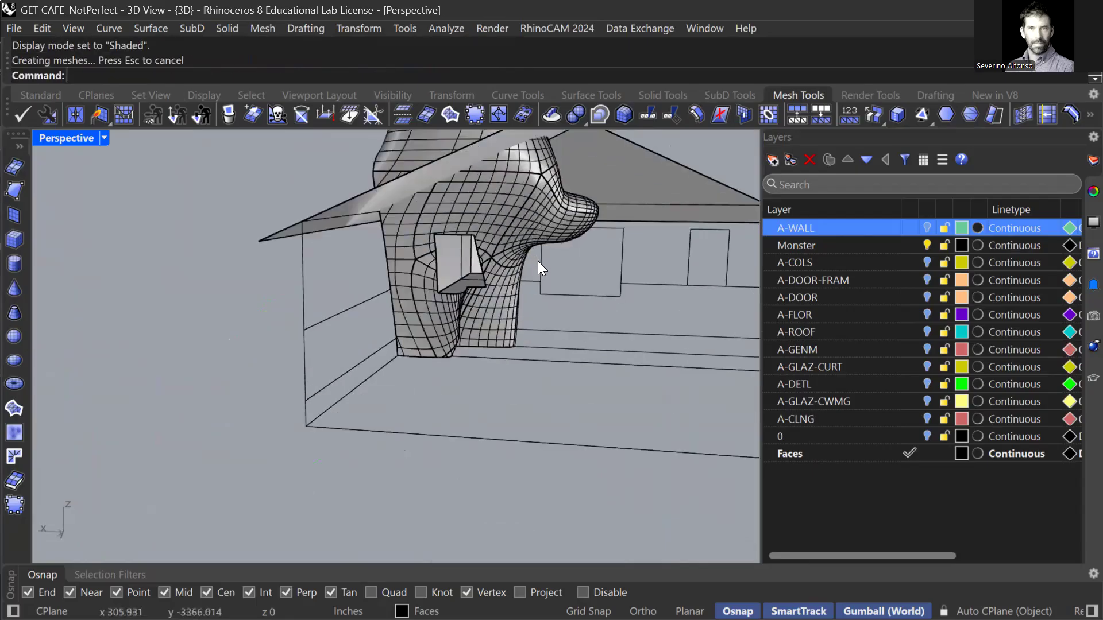
{"action": "right_click_drag", "start_coordinate": [542, 278], "coordinate": [525, 352], "text": "shift"}
{"action": "right_click_drag", "start_coordinate": [442, 328], "coordinate": [500, 352]}
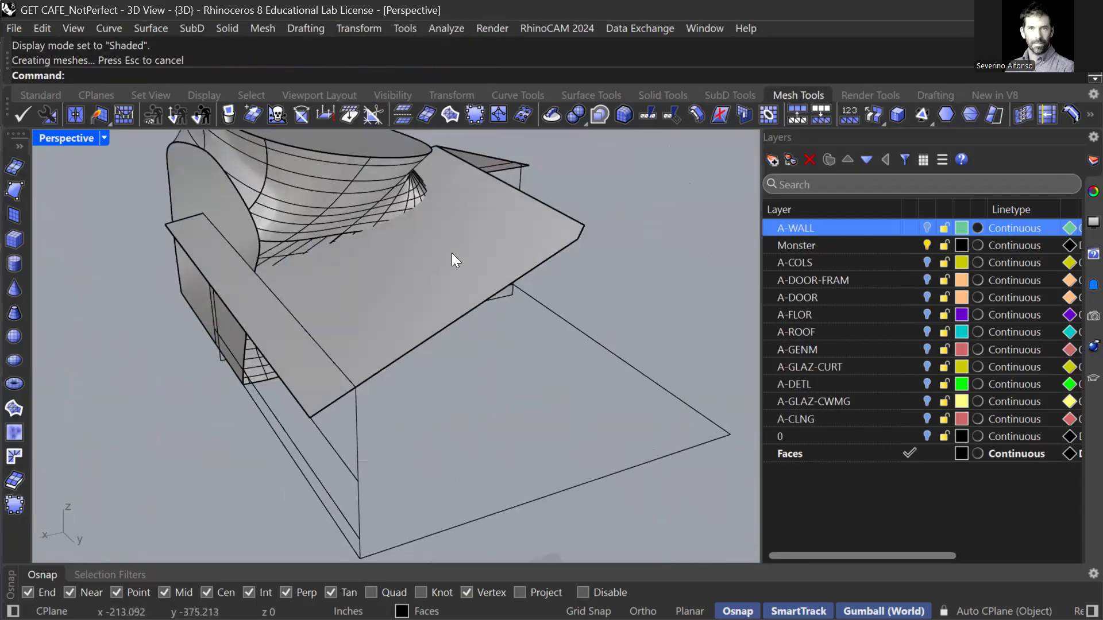
{"action": "scroll", "coordinate": [484, 253], "scroll_direction": "down", "scroll_amount": 5}
{"action": "right_click_drag", "start_coordinate": [484, 253], "coordinate": [513, 254]}
{"action": "right_click_drag", "start_coordinate": [655, 368], "coordinate": [556, 359]}
Draw a tall box from the house's base corner over the monster's overhanging part.
{"action": "type", "text": "box"}
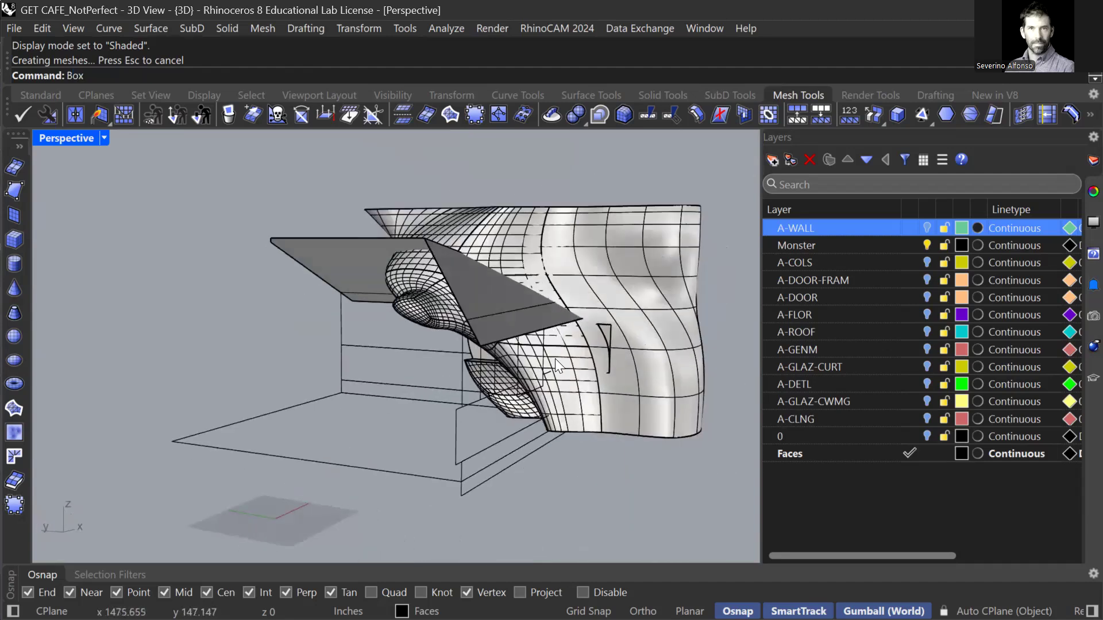
{"action": "key", "text": "Return"}
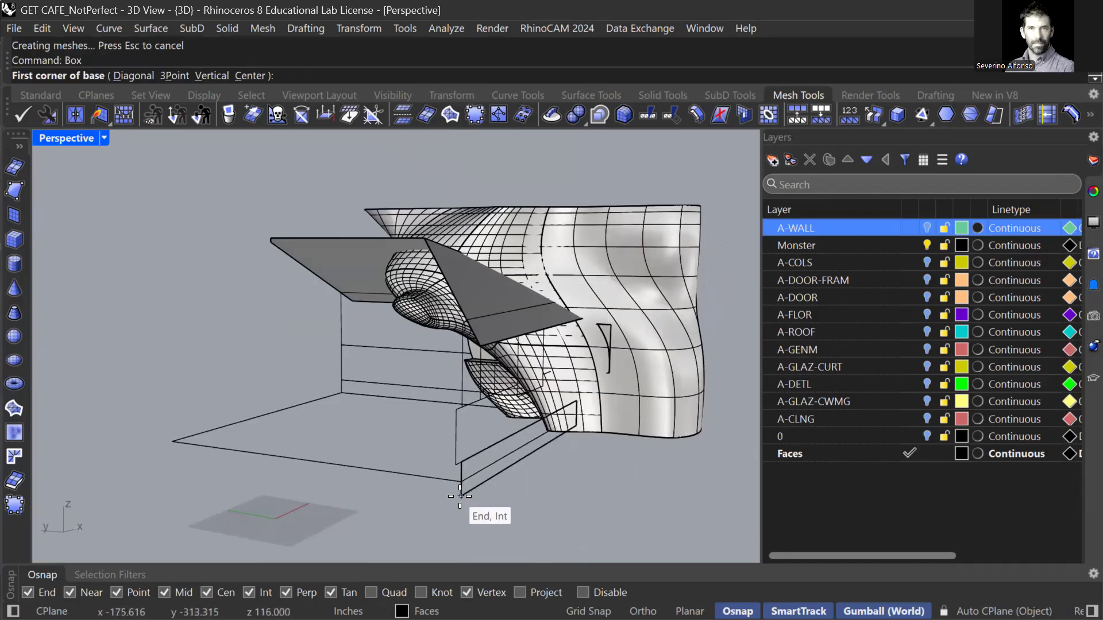
{"action": "left_click", "coordinate": [461, 495]}
{"action": "scroll", "coordinate": [677, 397], "scroll_direction": "down", "scroll_amount": 3}
{"action": "right_click_drag", "start_coordinate": [726, 413], "coordinate": [569, 400], "text": "shift"}
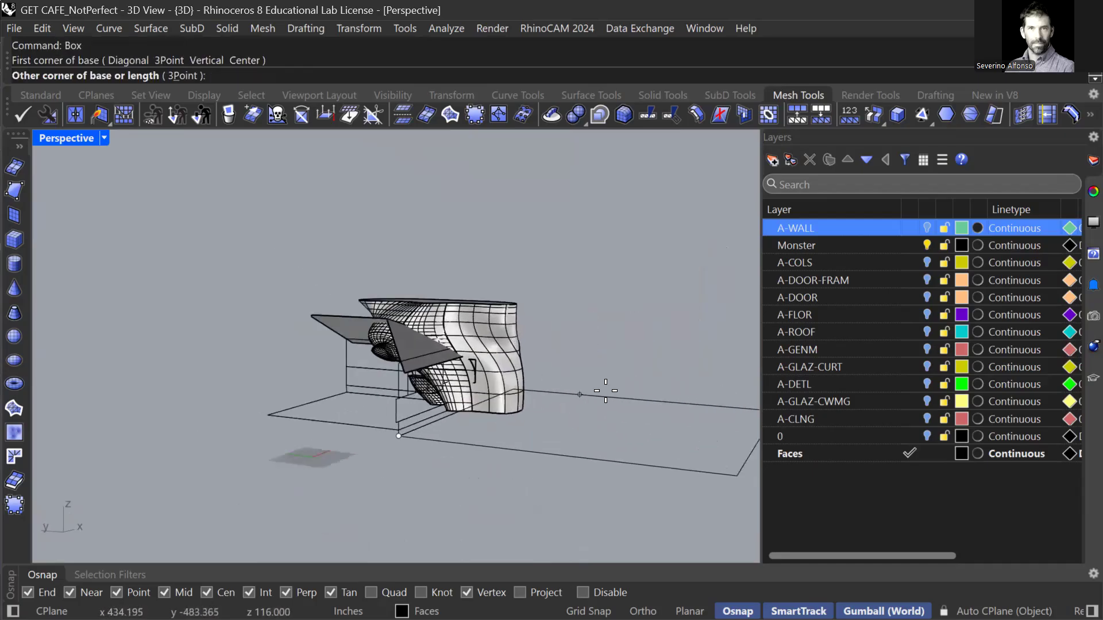
{"action": "left_click", "coordinate": [625, 388]}
{"action": "left_click", "coordinate": [610, 212]}
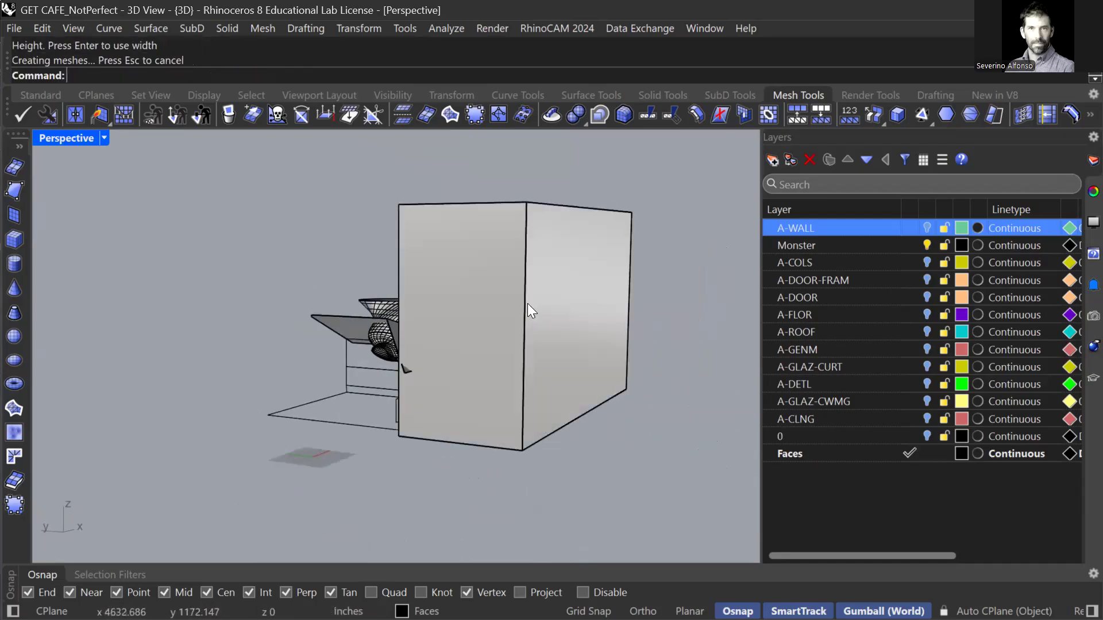
Boolean-difference the monster with the tall box, trimming the overhang flat.
{"action": "type", "text": "Boo"}
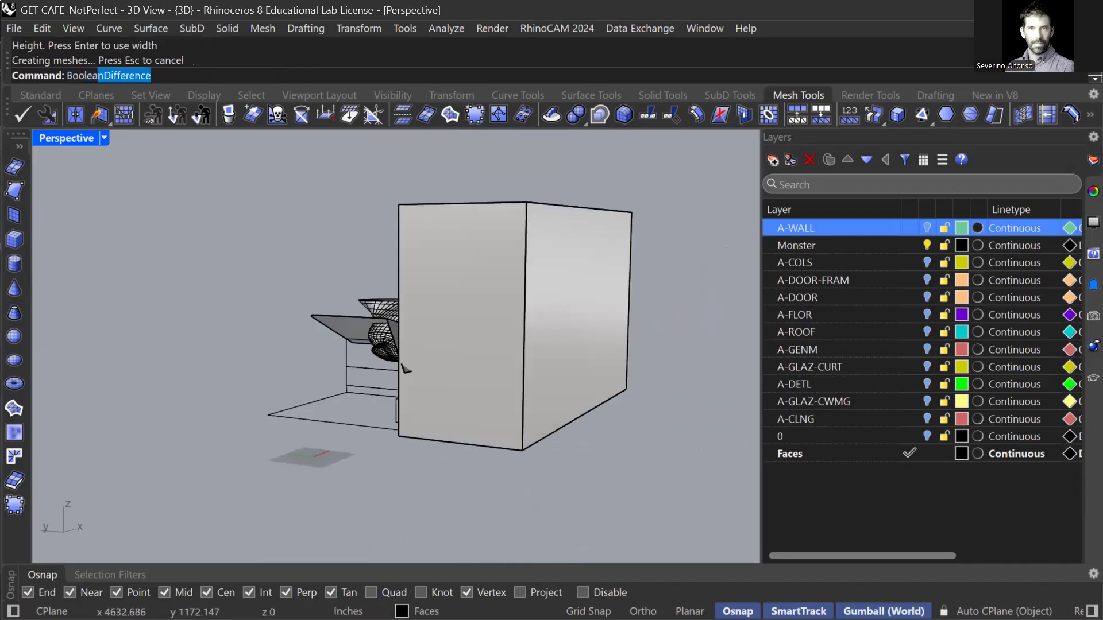
{"action": "type", "text": "lean"}
{"action": "key", "text": "Return"}
{"action": "right_click_drag", "start_coordinate": [414, 323], "coordinate": [434, 318]}
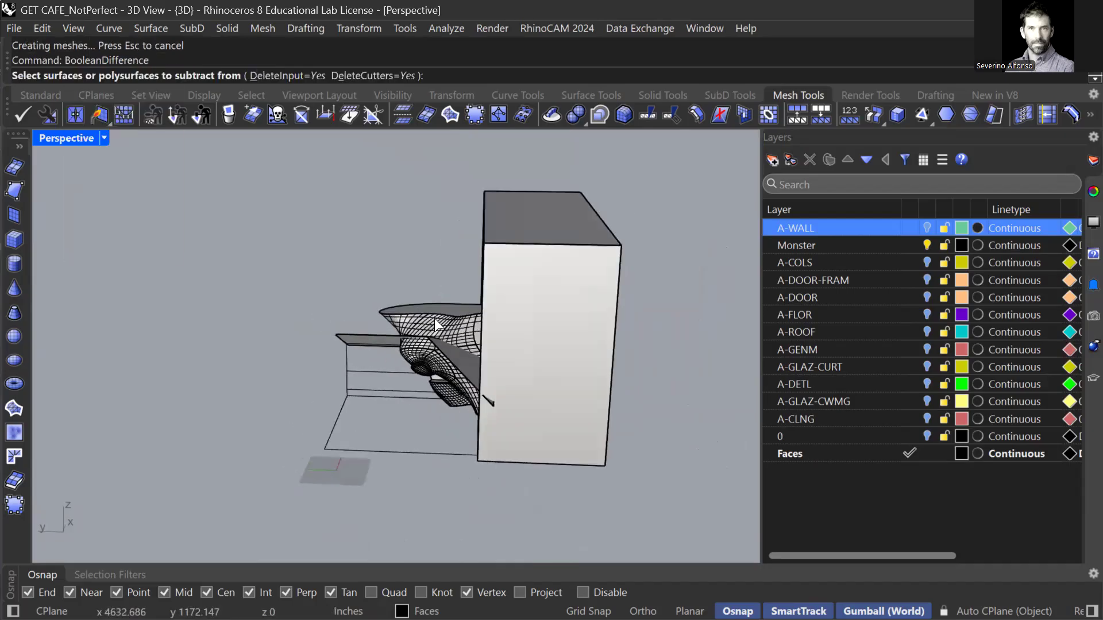
{"action": "left_click", "coordinate": [434, 318]}
{"action": "key", "text": "Return"}
{"action": "left_click", "coordinate": [568, 321]}
{"action": "key", "text": "Return"}
{"action": "scroll", "coordinate": [487, 384], "scroll_direction": "up", "scroll_amount": 3}
{"action": "right_click_drag", "start_coordinate": [487, 384], "coordinate": [350, 356]}
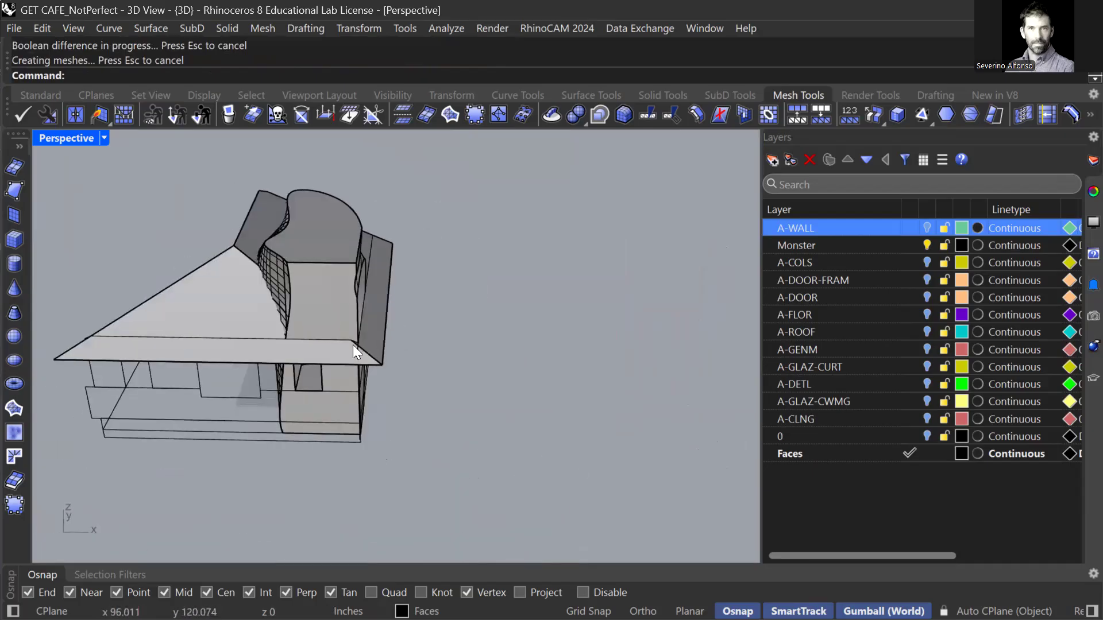
Split the monster using the roof as the cutting object.
{"action": "key", "text": "Return"}
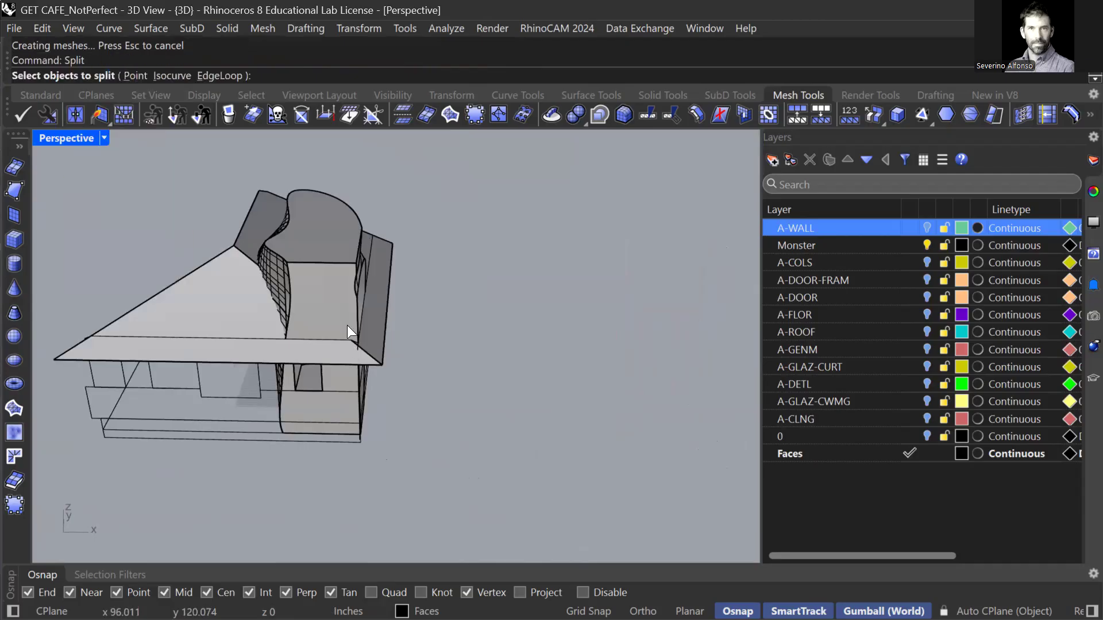
{"action": "left_click", "coordinate": [227, 315]}
{"action": "key", "text": "Escape"}
{"action": "key", "text": "Return"}
{"action": "left_click", "coordinate": [284, 376]}
{"action": "key", "text": "Return"}
{"action": "left_click", "coordinate": [217, 295]}
{"action": "key", "text": "Return"}
Delete the monster piece above the roof, then temporarily remove and restore the roof.
{"action": "left_click", "coordinate": [296, 281]}
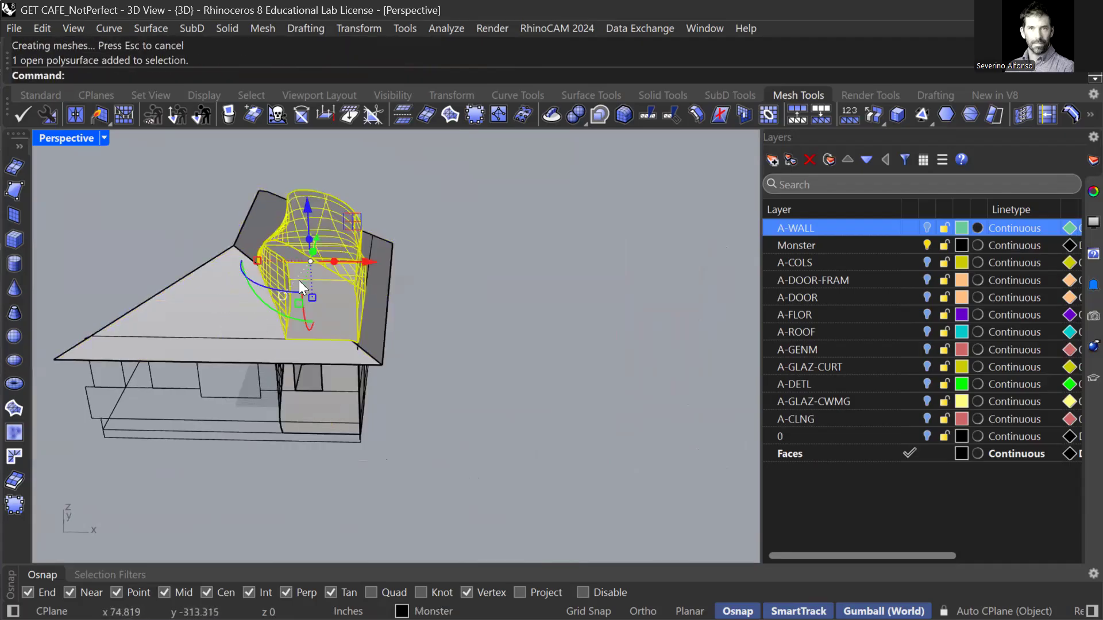
{"action": "key", "text": "Delete"}
{"action": "left_click", "coordinate": [243, 307]}
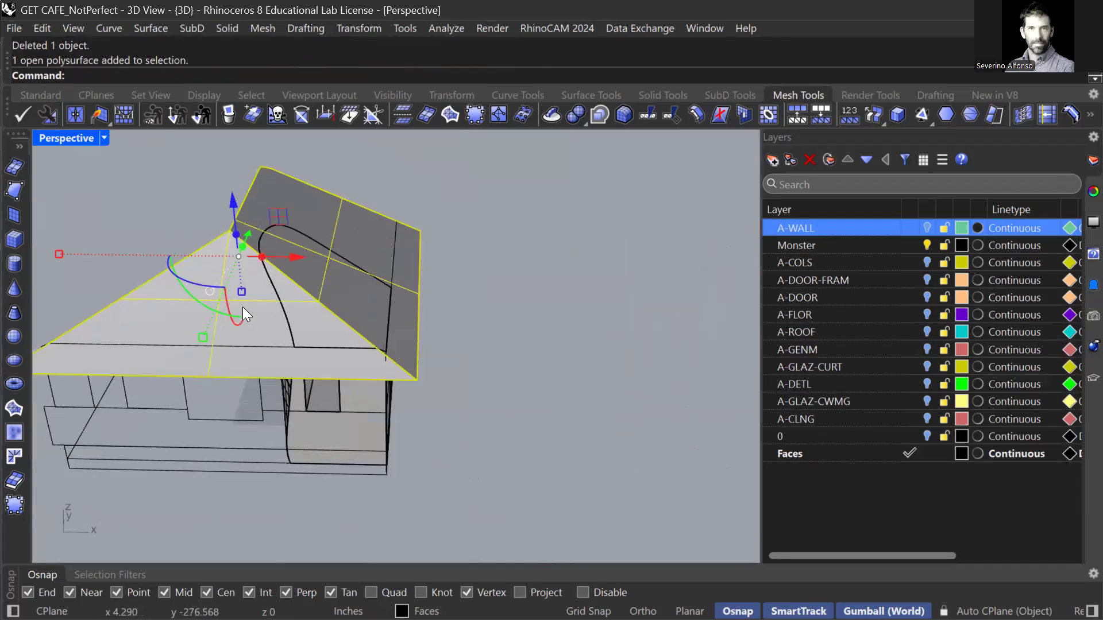
{"action": "key", "text": "Delete"}
{"action": "right_click_drag", "start_coordinate": [220, 314], "coordinate": [244, 299]}
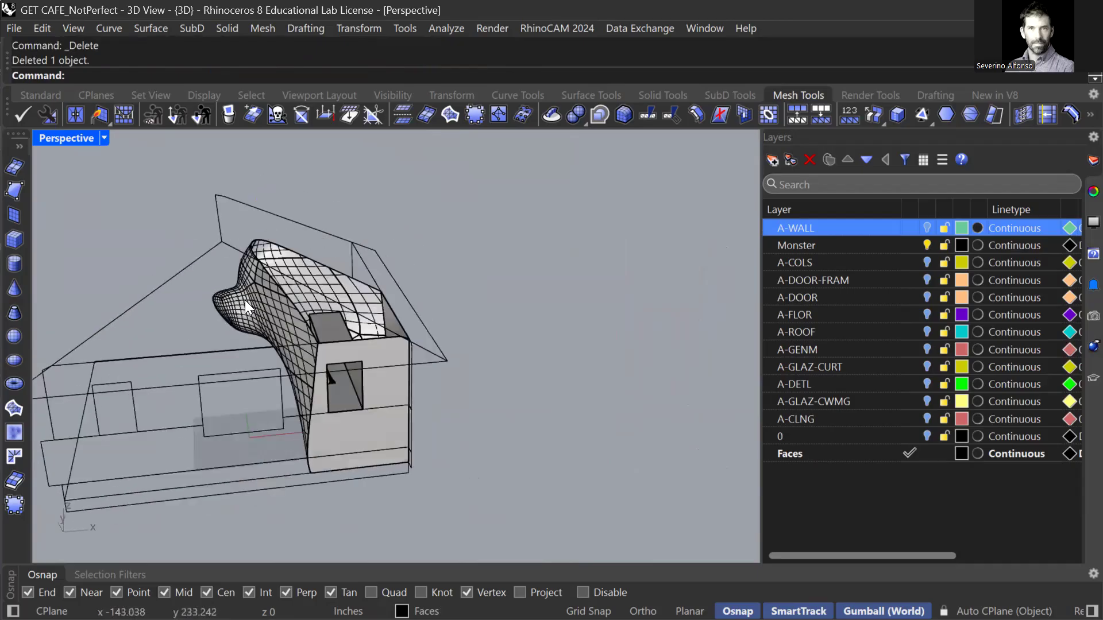
{"action": "key", "text": "ctrl+z"}
{"action": "key", "text": "Escape"}
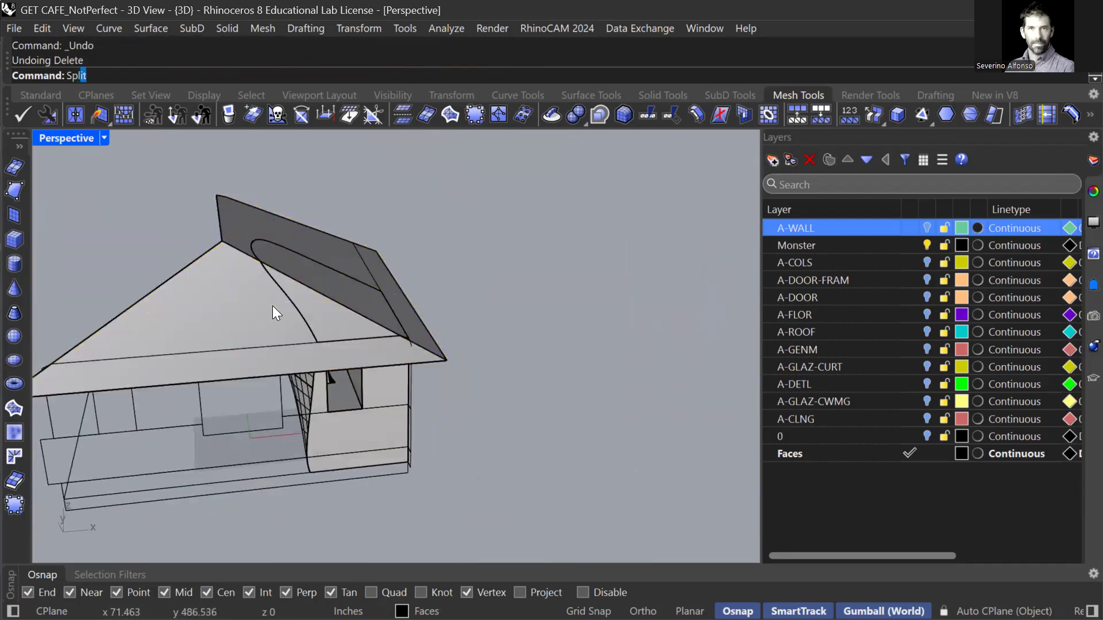
Split the monster mesh by the roof again.
{"action": "key", "text": "Return"}
{"action": "left_click", "coordinate": [304, 395]}
{"action": "key", "text": "Return"}
{"action": "left_click", "coordinate": [185, 316]}
{"action": "key", "text": "Return"}
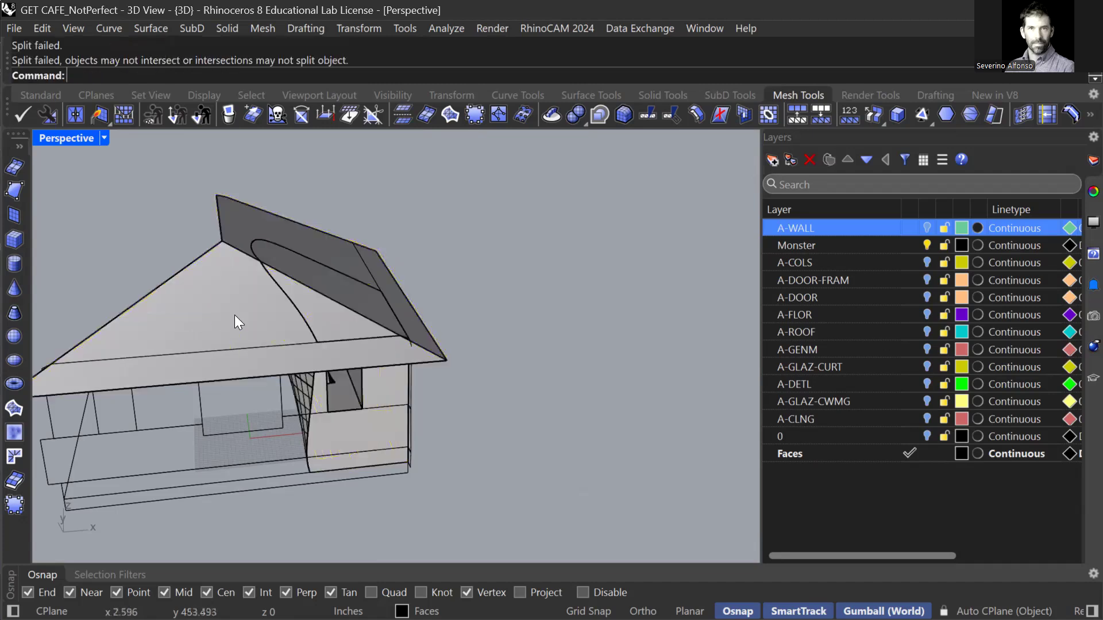
Delete the roof to check underneath, restore it, and orbit around the roof.
{"action": "left_click", "coordinate": [203, 317]}
{"action": "key", "text": "Delete"}
{"action": "key", "text": "ctrl+z"}
{"action": "scroll", "coordinate": [330, 304], "scroll_direction": "up", "scroll_amount": 6}
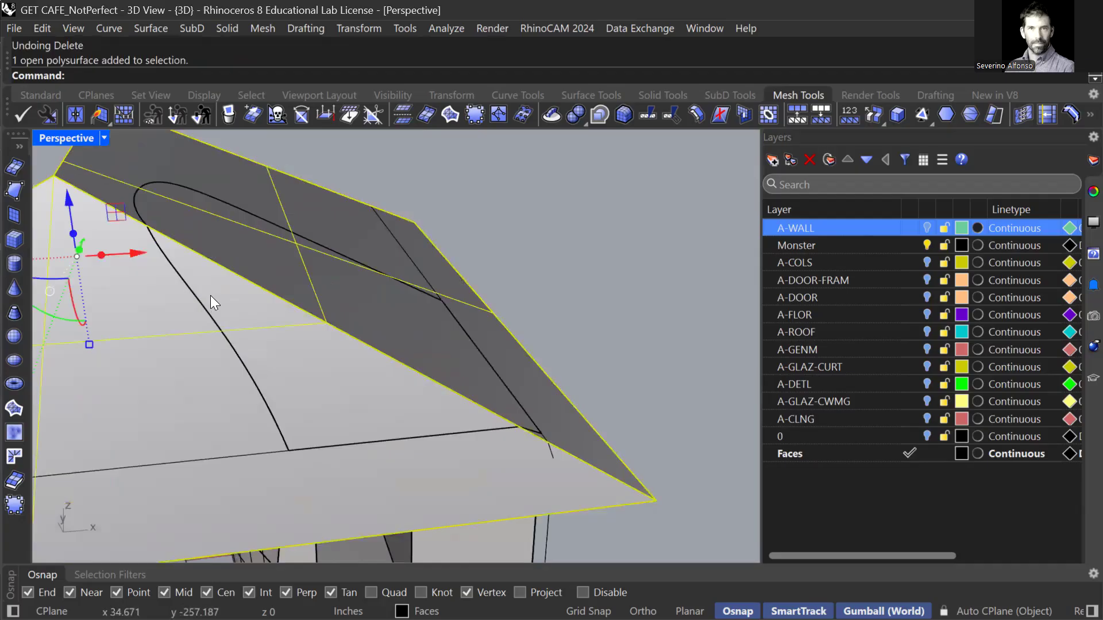
{"action": "scroll", "coordinate": [210, 295], "scroll_direction": "down", "scroll_amount": 7}
{"action": "key", "text": "Escape"}
{"action": "mouse_move", "coordinate": [231, 311]}
{"action": "right_mouse_down"}
{"action": "mouse_move", "coordinate": [243, 308]}
{"action": "mouse_move", "coordinate": [197, 337]}
{"action": "mouse_move", "coordinate": [239, 310]}
{"action": "right_mouse_up"}
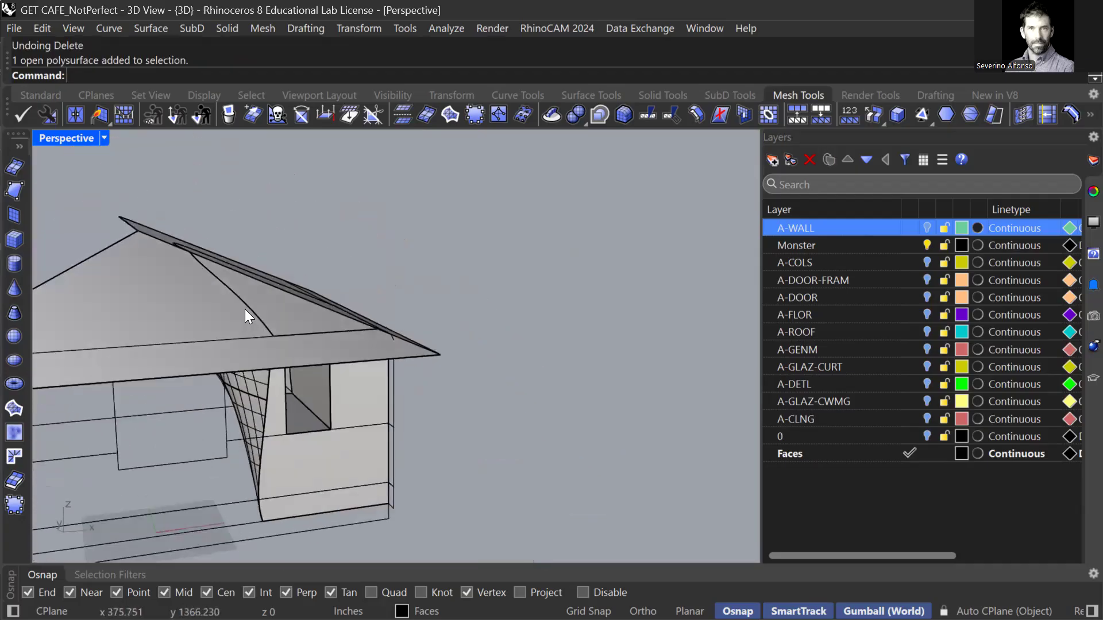
Split the roof along the monster mesh.
{"action": "key", "text": "Return"}
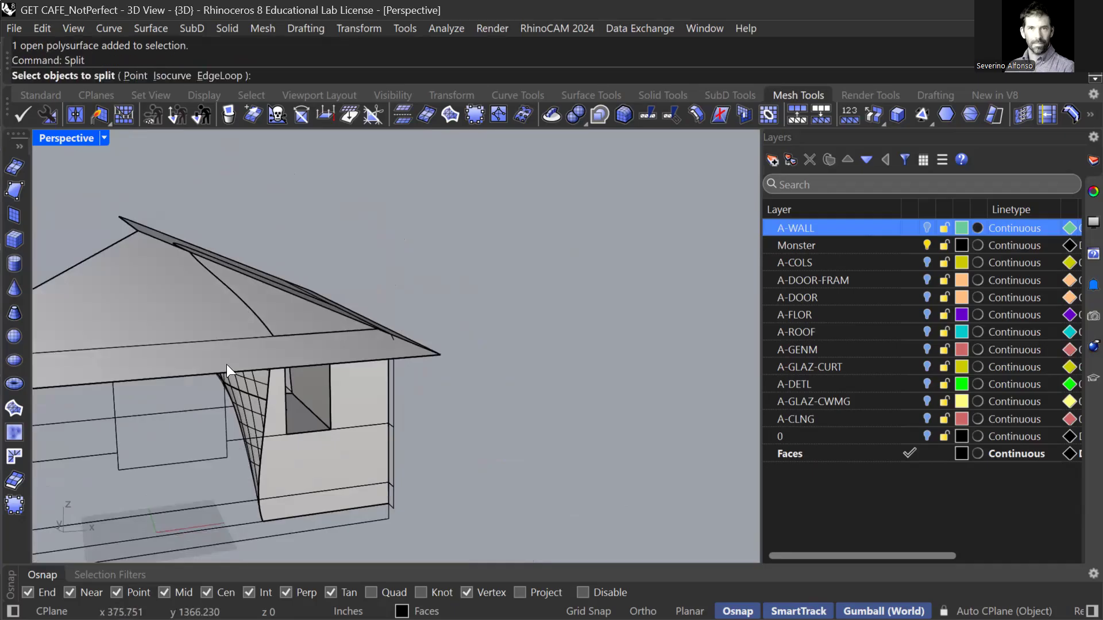
{"action": "scroll", "coordinate": [245, 367], "scroll_direction": "down", "scroll_amount": 5}
{"action": "scroll", "coordinate": [198, 339], "scroll_direction": "up", "scroll_amount": 1}
{"action": "left_click", "coordinate": [197, 335]}
{"action": "key", "text": "Return"}
{"action": "left_click", "coordinate": [293, 429]}
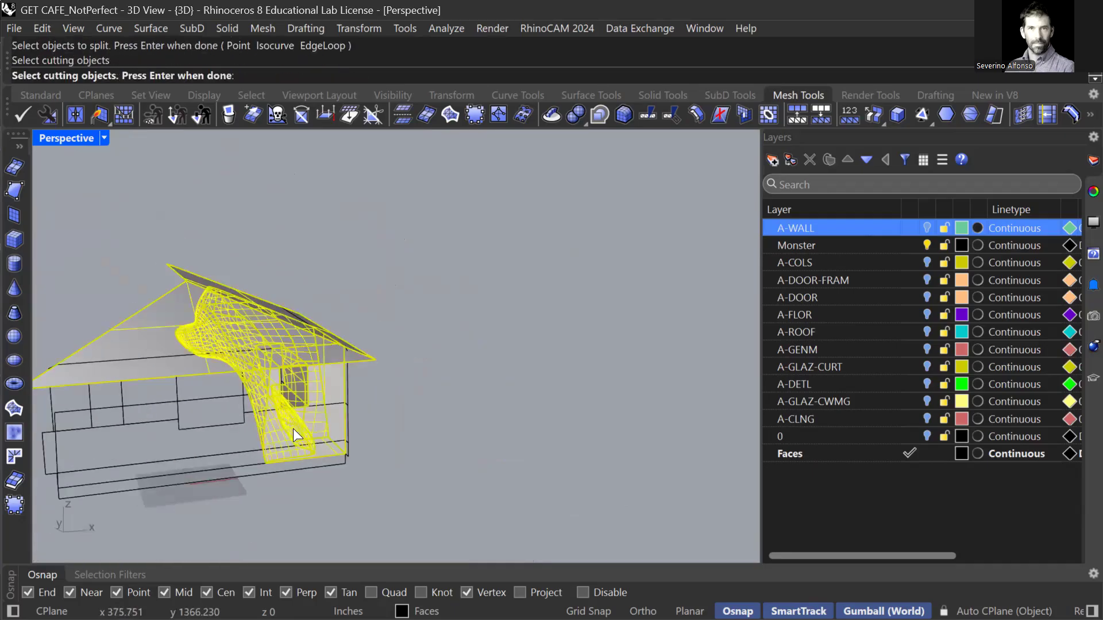
{"action": "key", "text": "Return"}
Delete the roof piece lying inside the monster.
{"action": "left_click", "coordinate": [211, 331]}
{"action": "right_click_drag", "start_coordinate": [224, 329], "coordinate": [261, 343]}
{"action": "key", "text": "Delete"}
{"action": "scroll", "coordinate": [260, 336], "scroll_direction": "up", "scroll_amount": 4}
Join the remaining roof piece and the monster into one closed solid.
{"action": "left_click", "coordinate": [234, 339]}
{"action": "left_click", "coordinate": [211, 345], "text": "shift"}
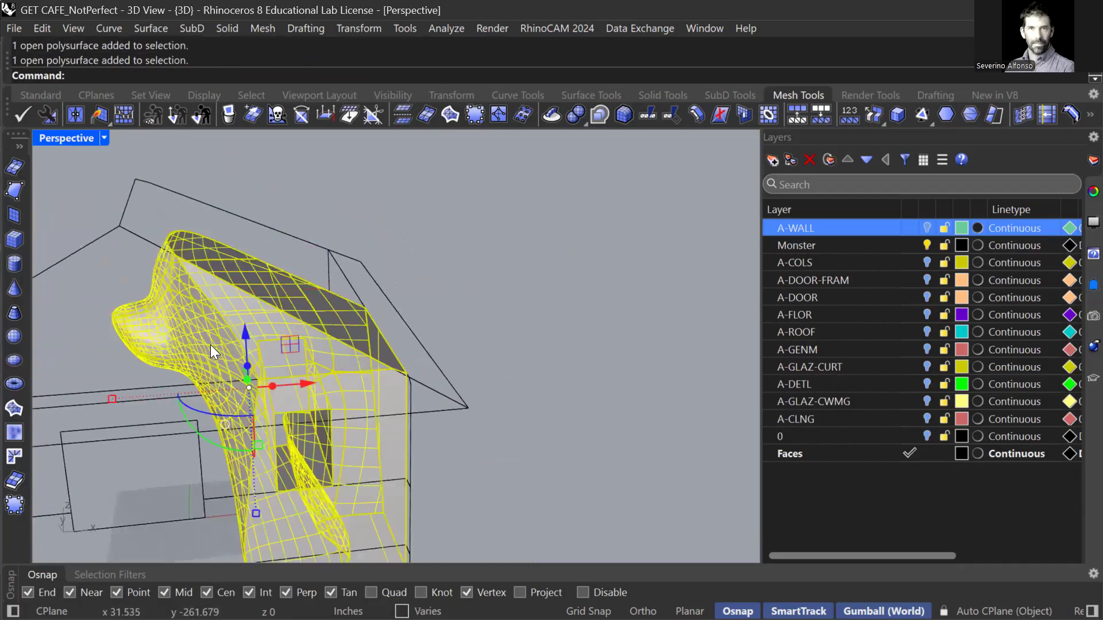
{"action": "type", "text": "Join"}
{"action": "key", "text": "Return"}
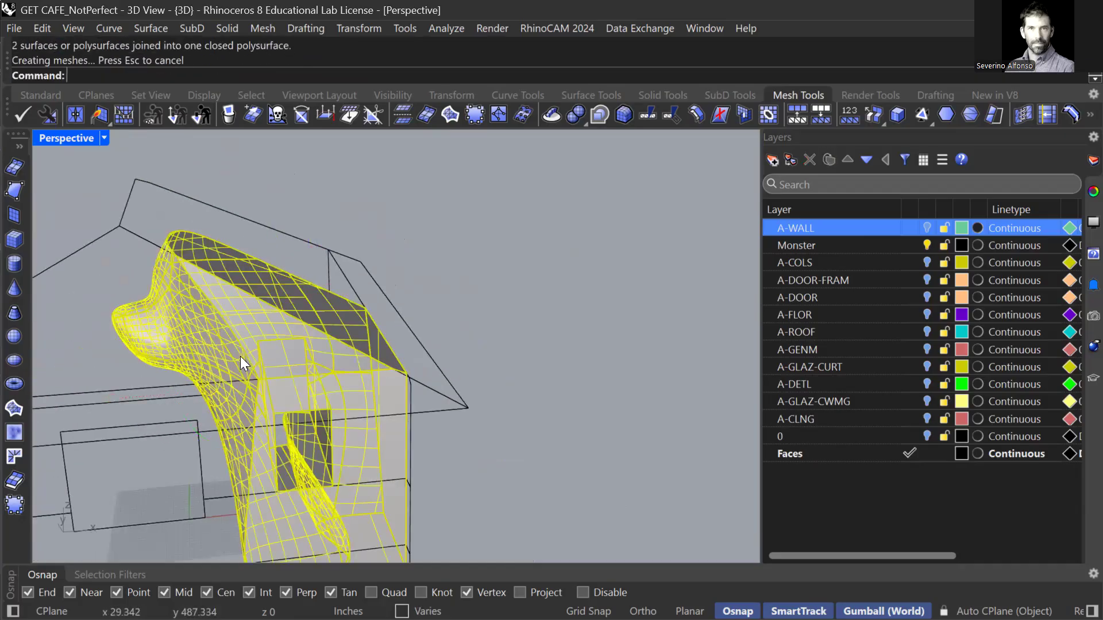
{"action": "left_click", "coordinate": [234, 325]}
{"action": "right_click_drag", "start_coordinate": [230, 376], "coordinate": [347, 217]}
{"action": "scroll", "coordinate": [407, 259], "scroll_direction": "up", "scroll_amount": 8}
{"action": "scroll", "coordinate": [477, 227], "scroll_direction": "down", "scroll_amount": 5}
{"action": "scroll", "coordinate": [487, 288], "scroll_direction": "down", "scroll_amount": 3}
Change the Monster layer's colour to Red in the Layers panel.
{"action": "left_click", "coordinate": [347, 217]}
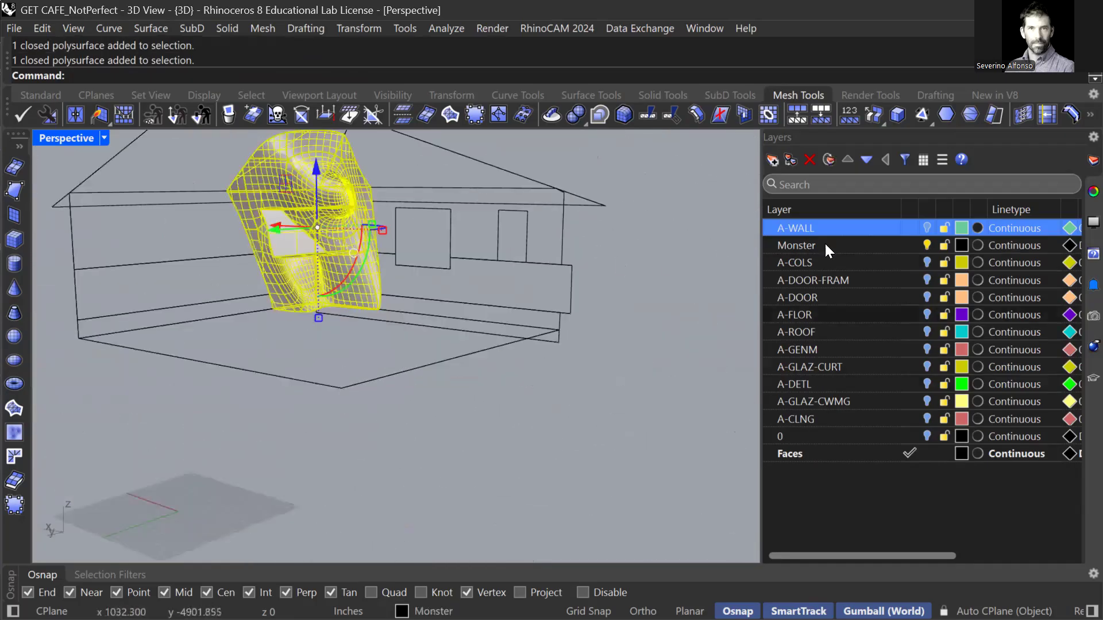
{"action": "left_click", "coordinate": [795, 246]}
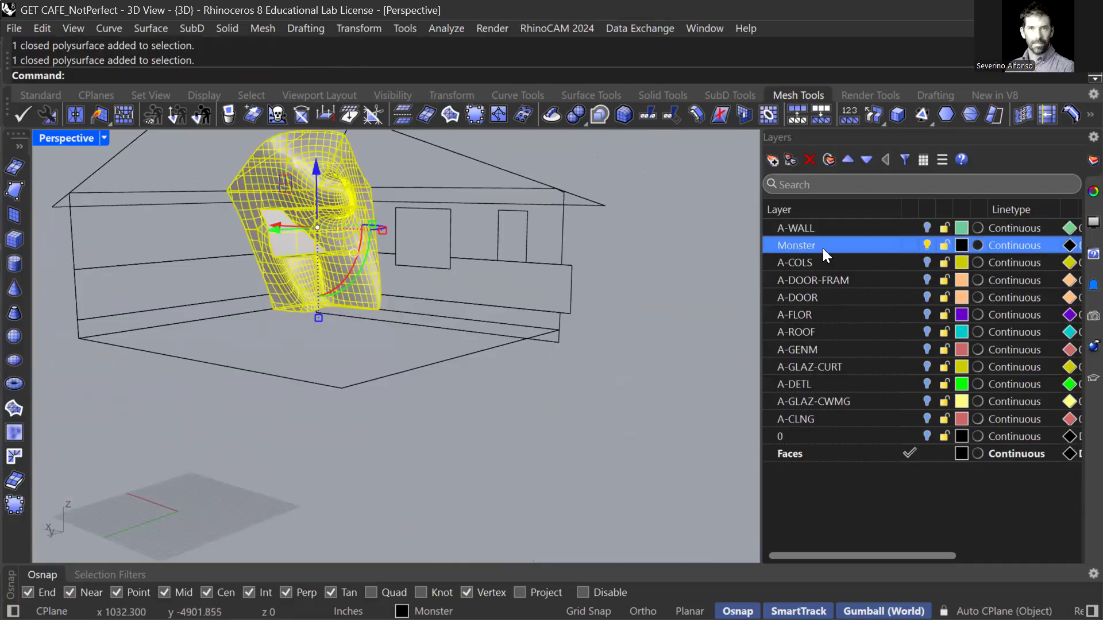
{"action": "left_click", "coordinate": [959, 246]}
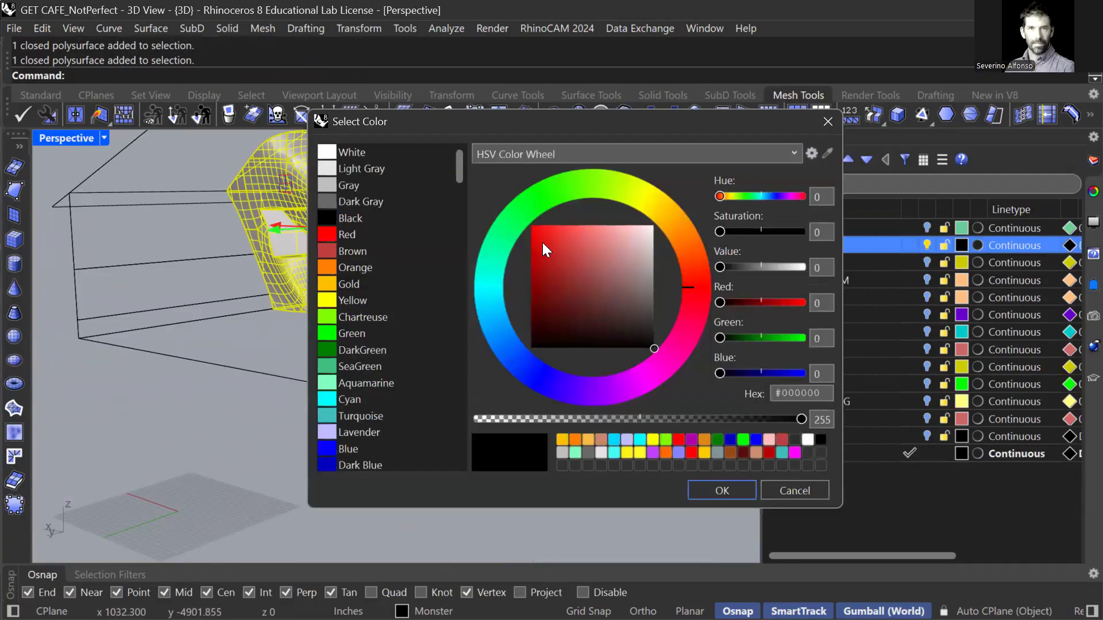
{"action": "left_click_drag", "start_coordinate": [542, 242], "coordinate": [520, 223]}
{"action": "left_click", "coordinate": [330, 234]}
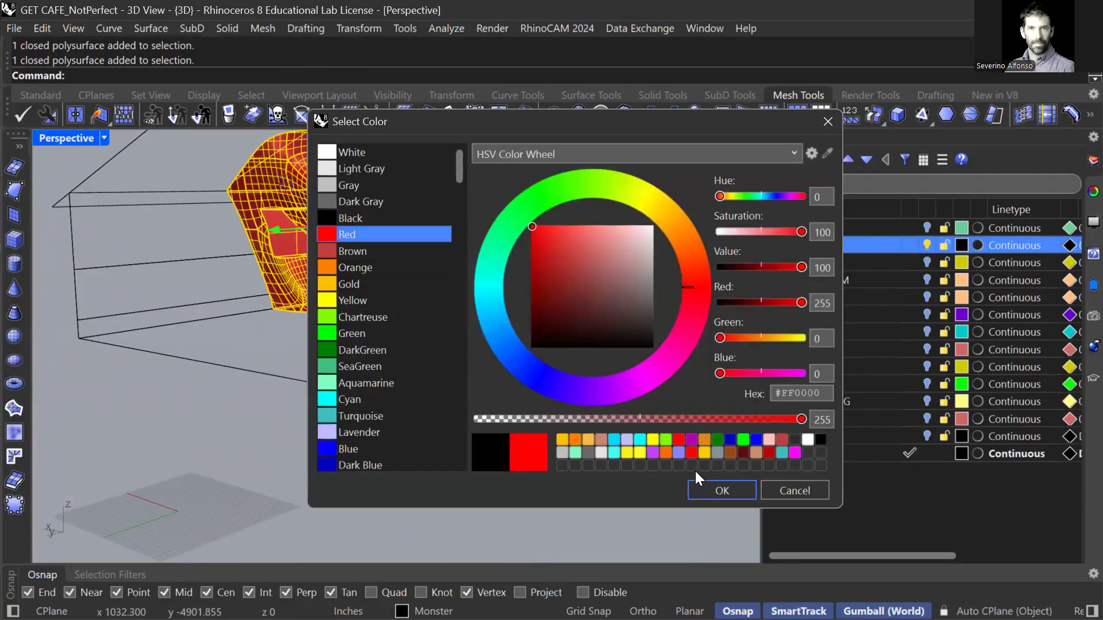
{"action": "left_click", "coordinate": [699, 488]}
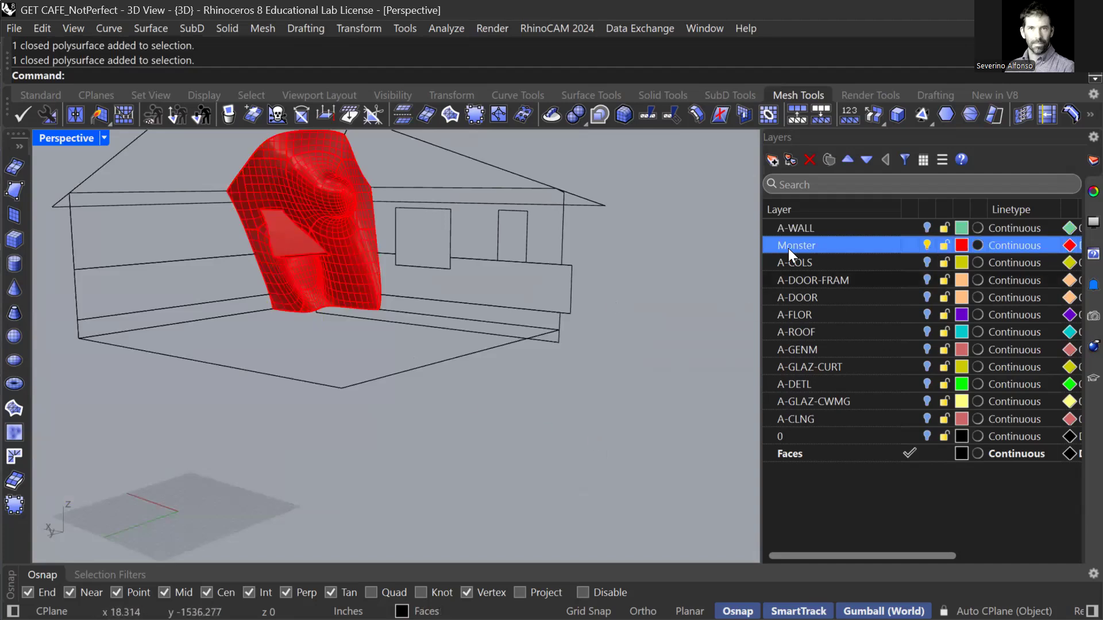
{"action": "right_click_drag", "start_coordinate": [349, 236], "coordinate": [381, 287]}
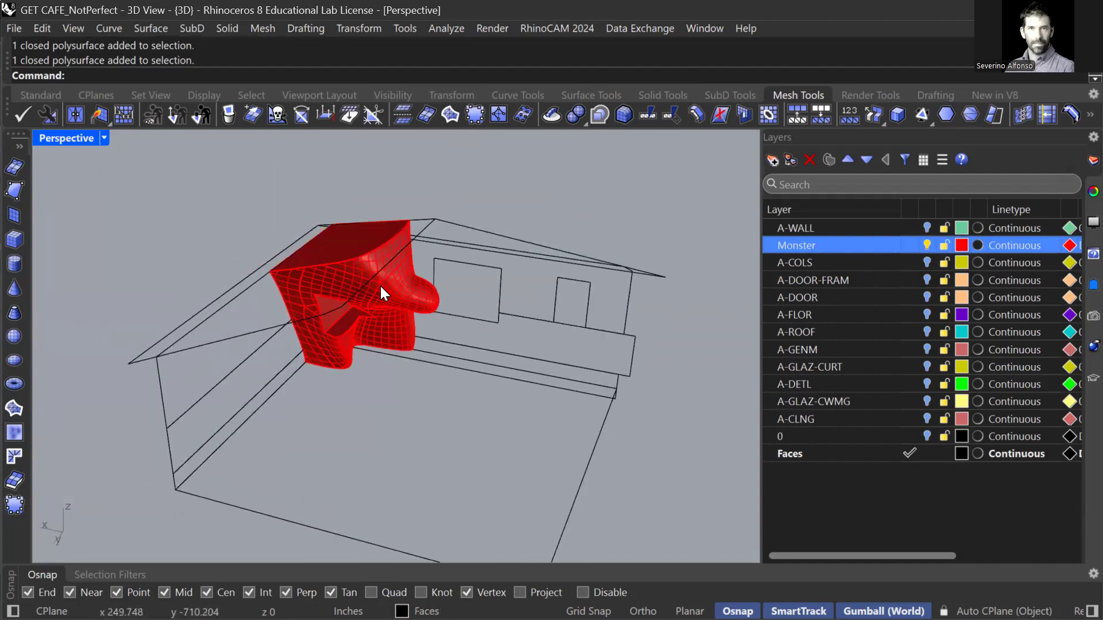
{"action": "left_click", "coordinate": [375, 325]}
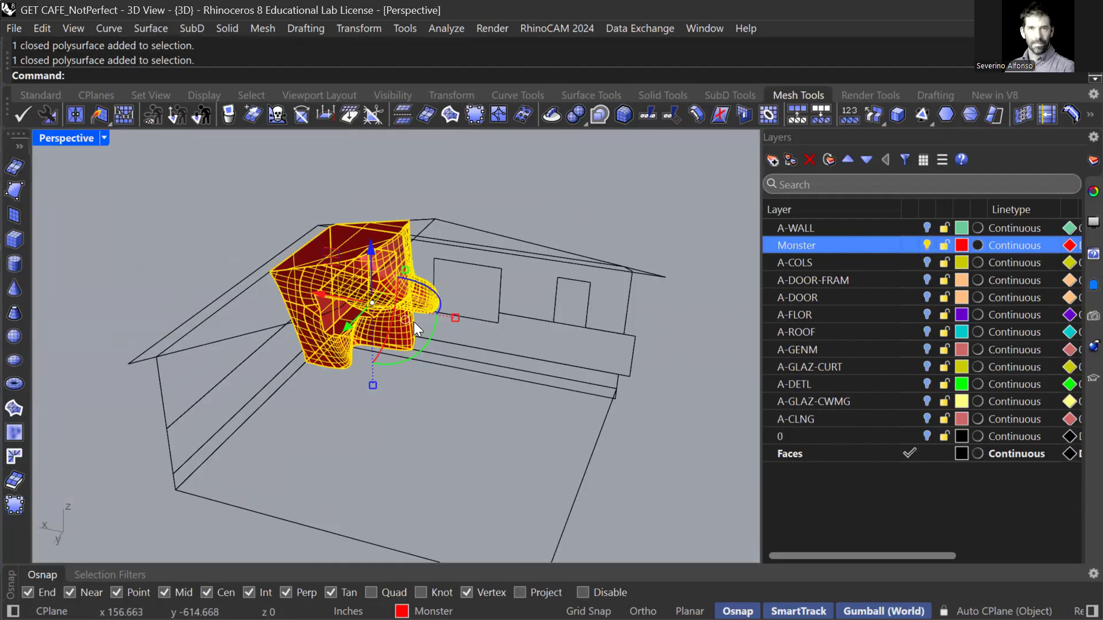
{"action": "key", "text": "Escape"}
{"action": "scroll", "coordinate": [388, 317], "scroll_direction": "up", "scroll_amount": 6}
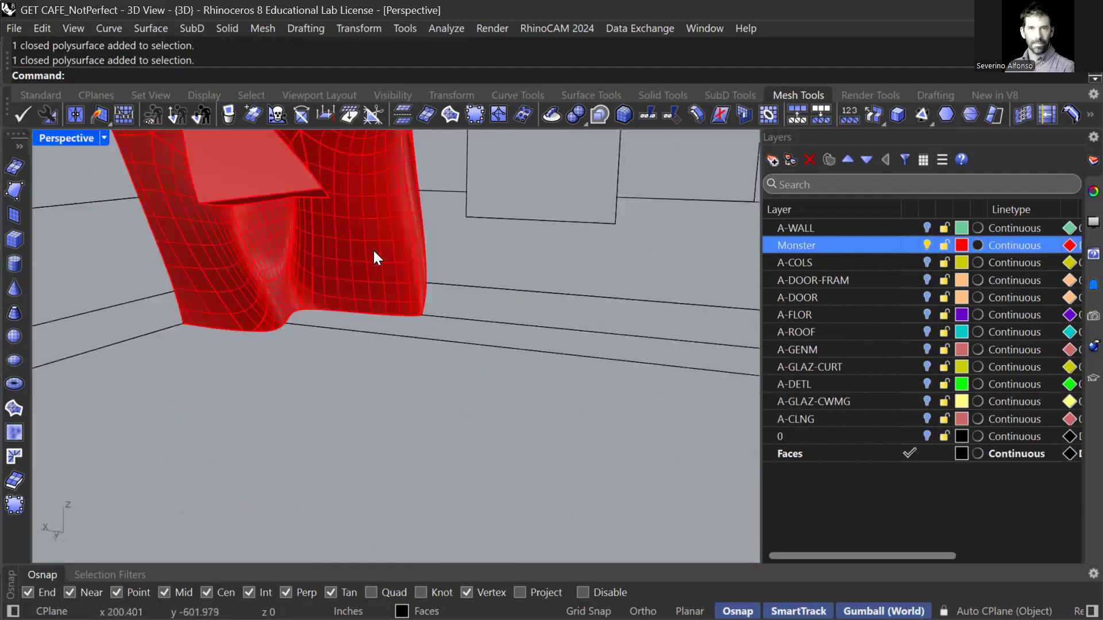
{"action": "scroll", "coordinate": [371, 347], "scroll_direction": "down", "scroll_amount": 5}
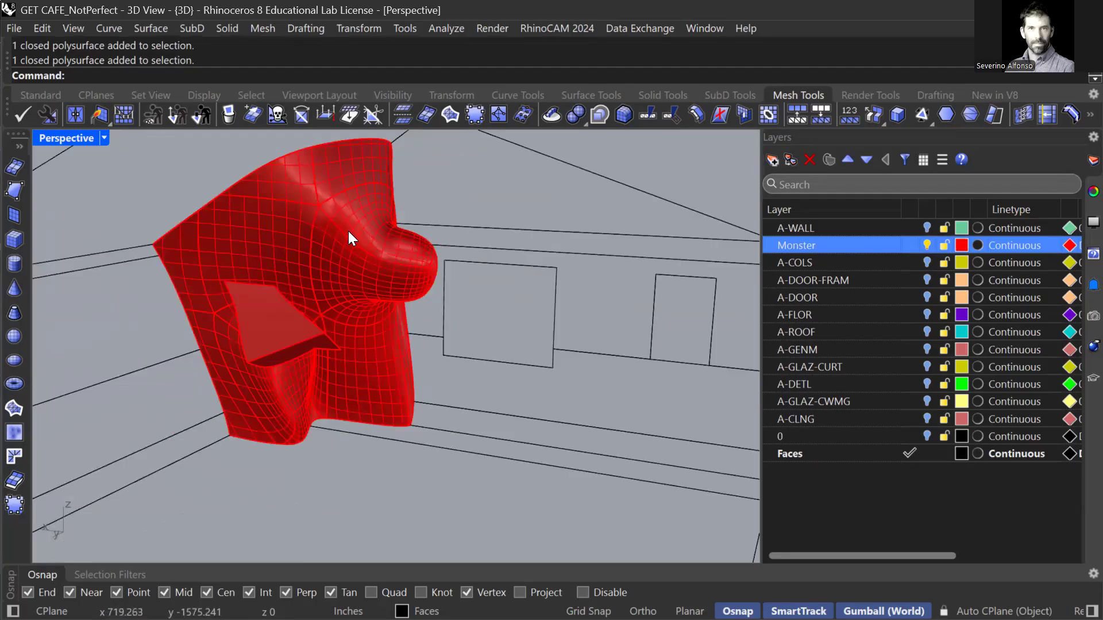
{"action": "left_click", "coordinate": [350, 236]}
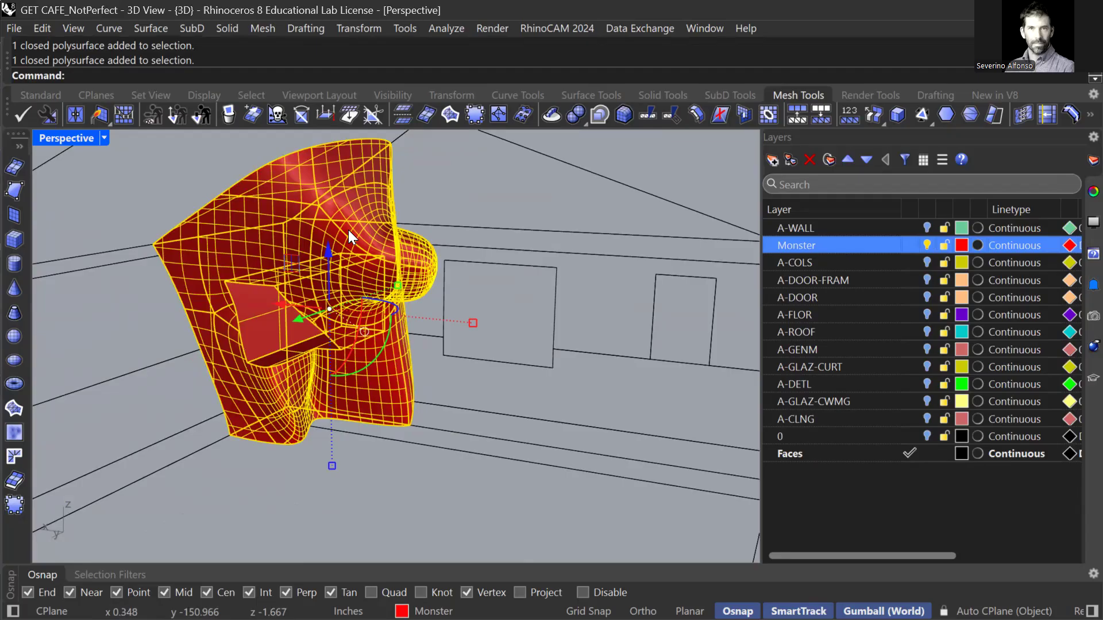
{"action": "left_click", "coordinate": [426, 226]}
{"action": "right_click_drag", "start_coordinate": [260, 313], "coordinate": [347, 341]}
Draw a narrow box in Top view spanning the monster's opening, past its lower edge.
{"action": "scroll", "coordinate": [347, 341], "scroll_direction": "up", "scroll_amount": 5}
{"action": "type", "text": "Boc"}
{"action": "key", "text": "Return"}
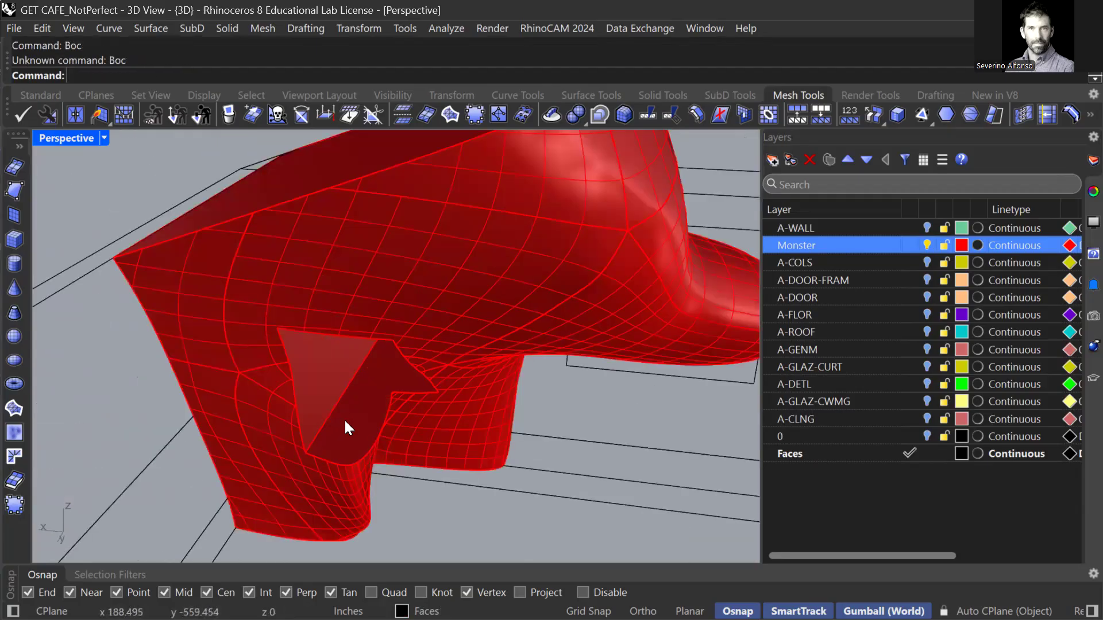
{"action": "type", "text": "Box"}
{"action": "key", "text": "Return"}
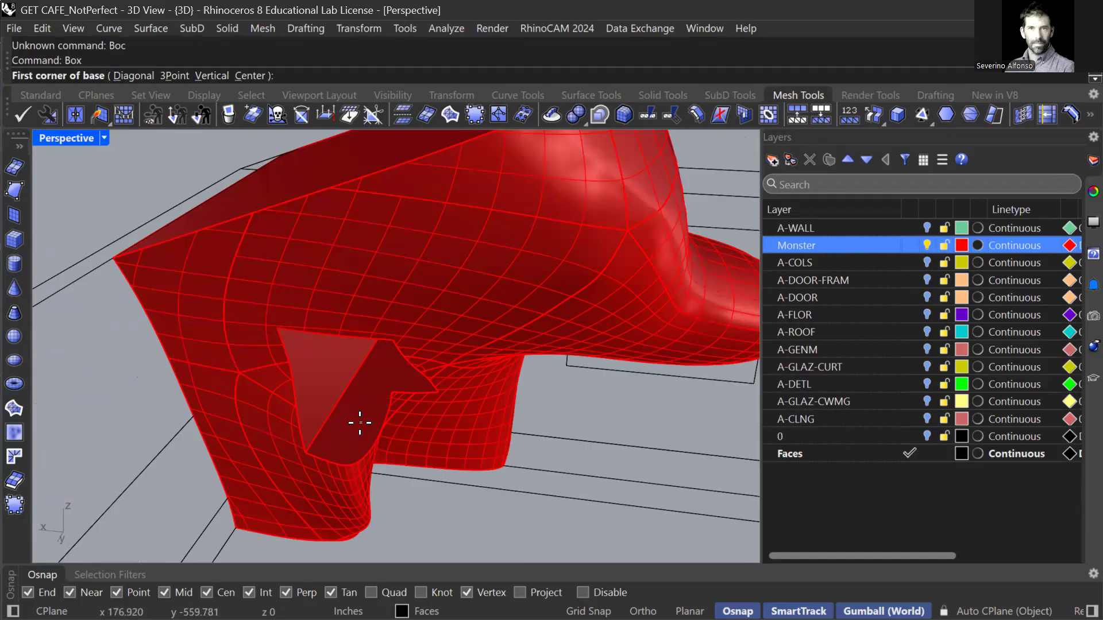
{"action": "right_click_drag", "start_coordinate": [357, 463], "coordinate": [352, 443]}
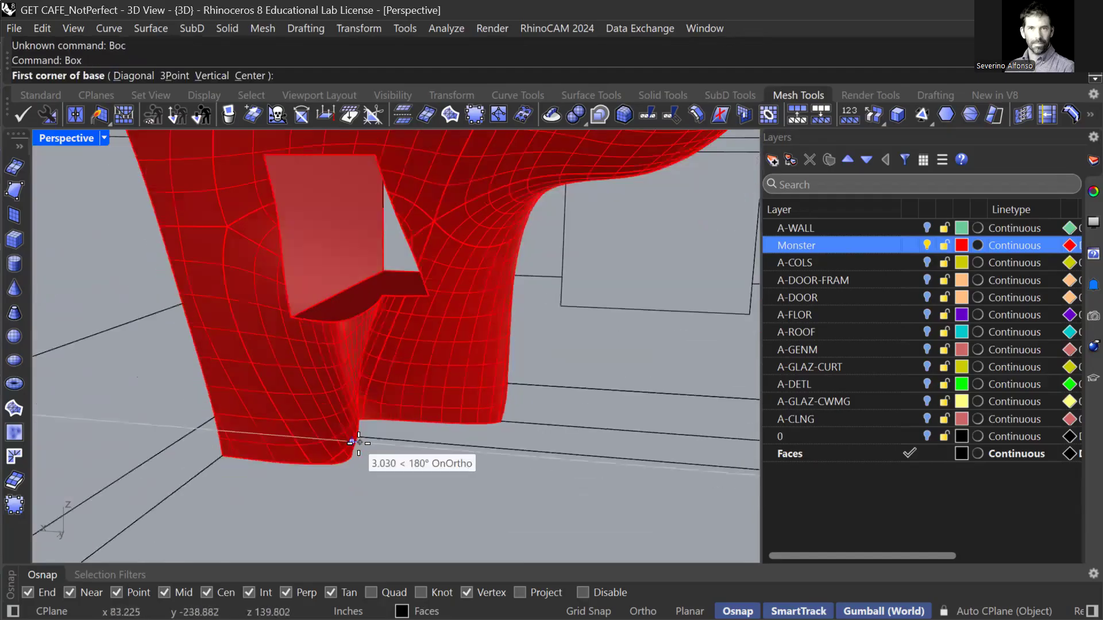
{"action": "key", "text": "ctrl+F1"}
{"action": "scroll", "coordinate": [405, 405], "scroll_direction": "up", "scroll_amount": 6}
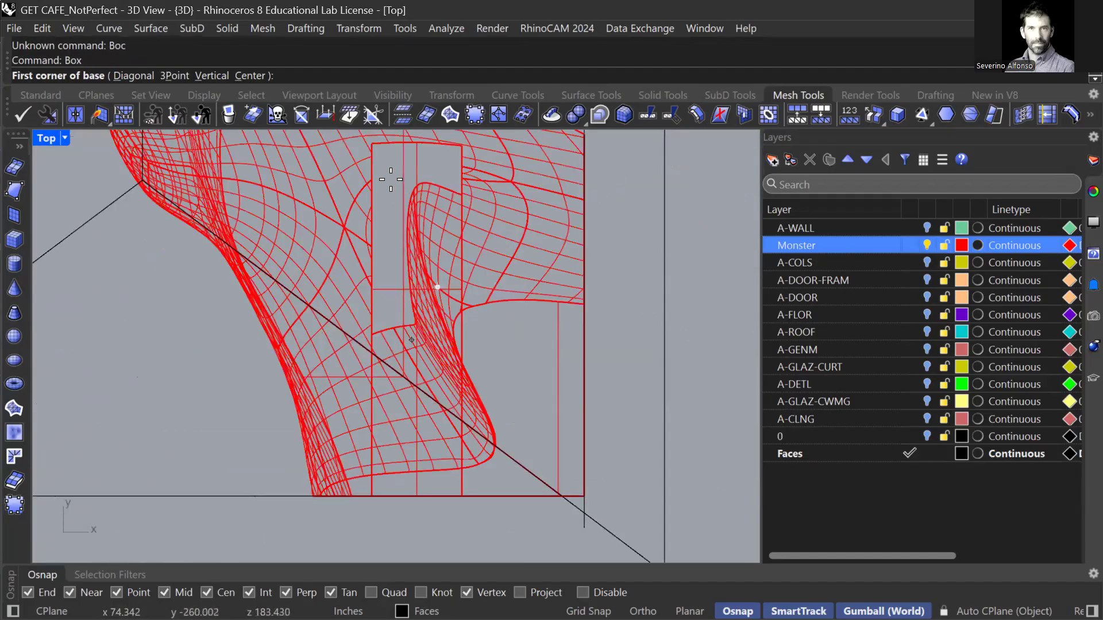
{"action": "left_click", "coordinate": [392, 190]}
{"action": "scroll", "coordinate": [416, 488], "scroll_direction": "down", "scroll_amount": 2}
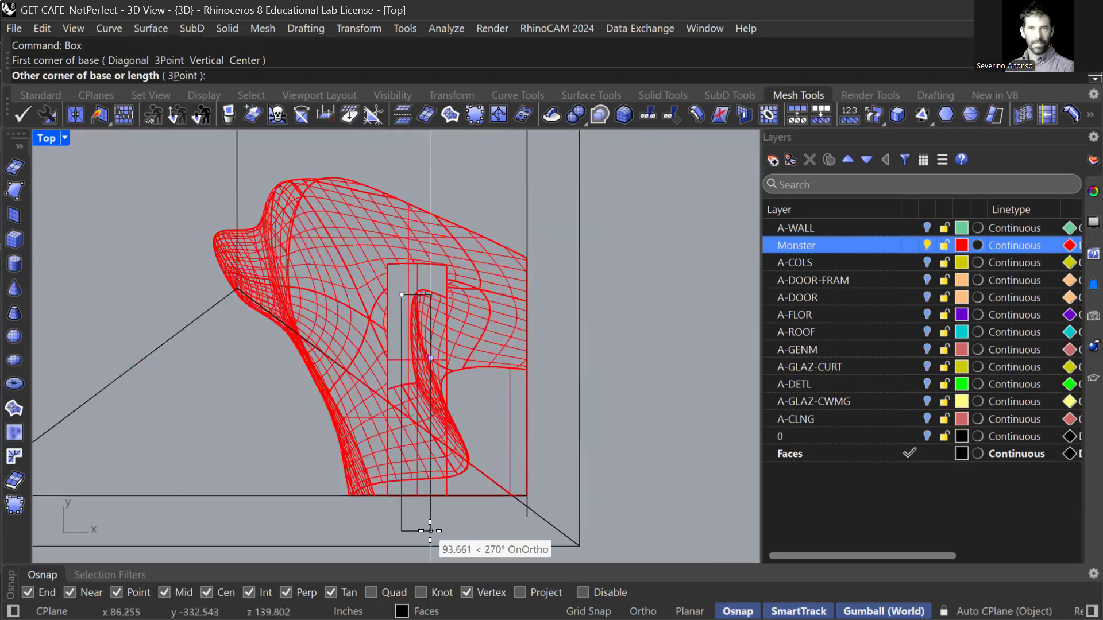
{"action": "scroll", "coordinate": [437, 521], "scroll_direction": "up", "scroll_amount": 2}
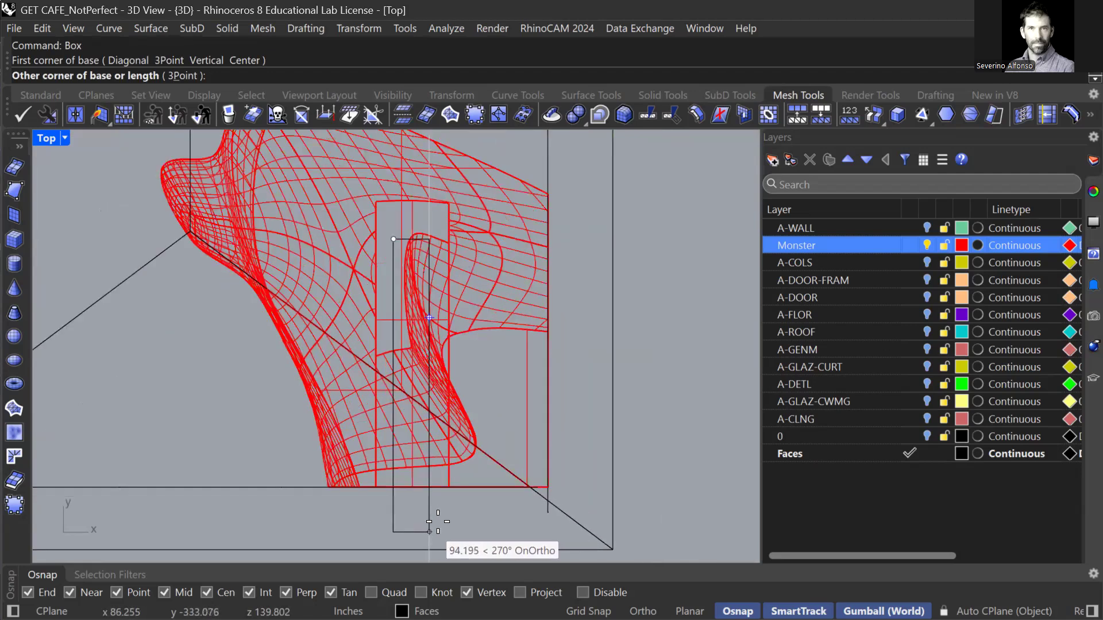
{"action": "scroll", "coordinate": [437, 522], "scroll_direction": "up", "scroll_amount": 2}
{"action": "left_click", "coordinate": [432, 520]}
{"action": "key", "text": "Return"}
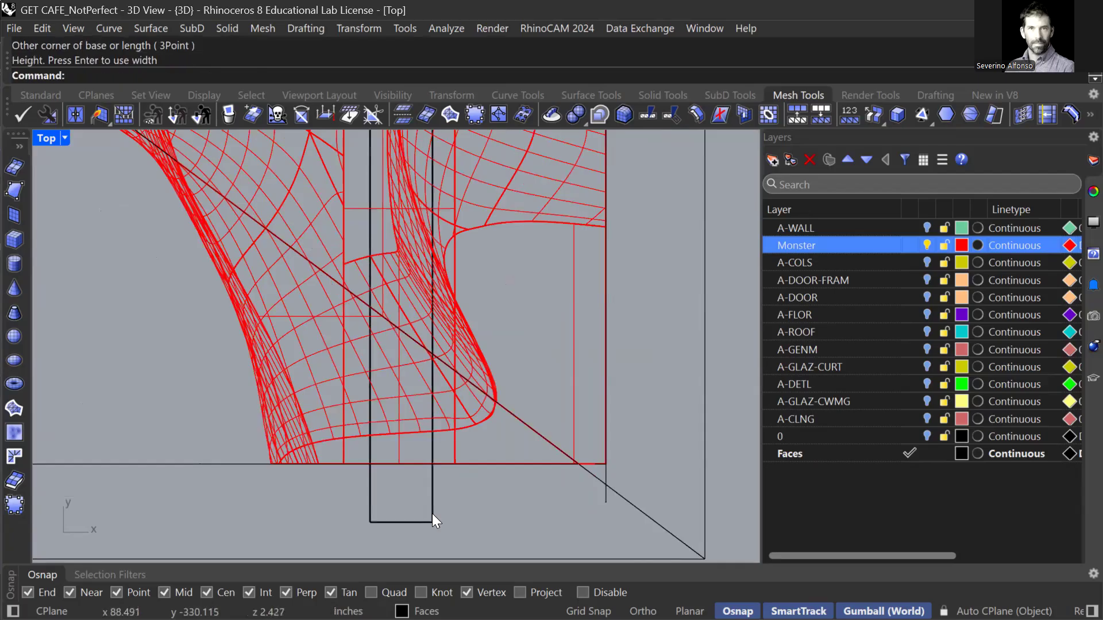
In Front view, raise the new box up to the door top.
{"action": "key", "text": "ctrl+F2"}
{"action": "left_click", "coordinate": [508, 533]}
{"action": "left_click_drag", "start_coordinate": [510, 486], "coordinate": [538, 213]}
Stretch the box taller, nudge it up, and make a raised copy of it.
{"action": "scroll", "coordinate": [539, 214], "scroll_direction": "up", "scroll_amount": 5}
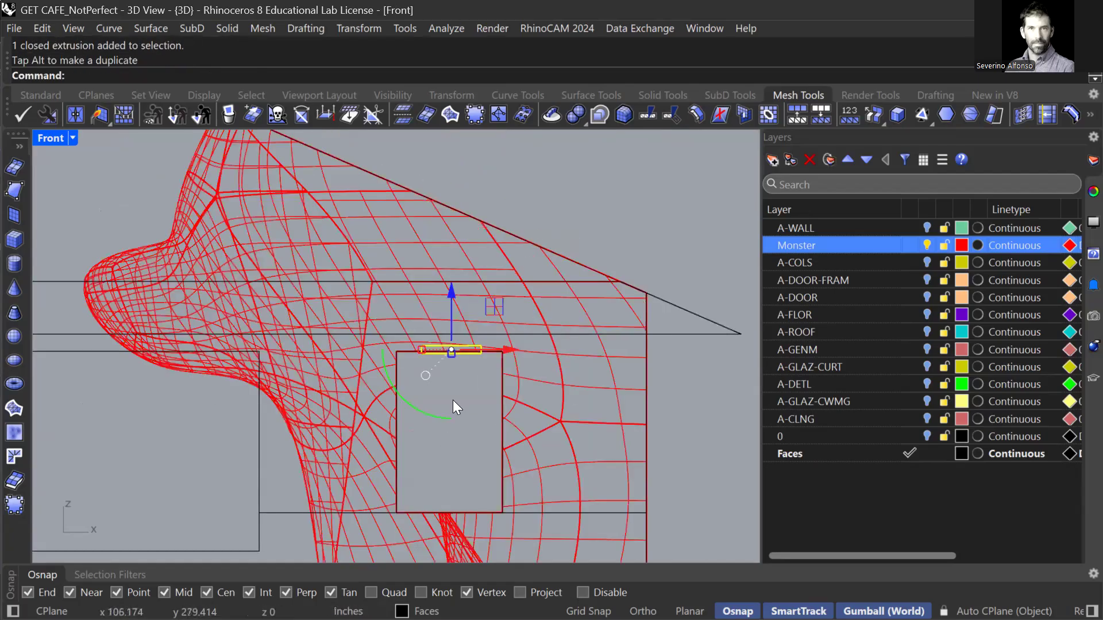
{"action": "left_click_drag", "start_coordinate": [405, 427], "coordinate": [407, 437]}
{"action": "left_click_drag", "start_coordinate": [405, 379], "coordinate": [406, 376]}
{"action": "scroll", "coordinate": [406, 376], "scroll_direction": "down", "scroll_amount": 2}
{"action": "scroll", "coordinate": [405, 352], "scroll_direction": "down", "scroll_amount": 2}
{"action": "left_click_drag", "start_coordinate": [403, 335], "coordinate": [405, 313], "text": "alt"}
{"action": "scroll", "coordinate": [409, 409], "scroll_direction": "up", "scroll_amount": 6}
{"action": "left_click", "coordinate": [409, 407]}
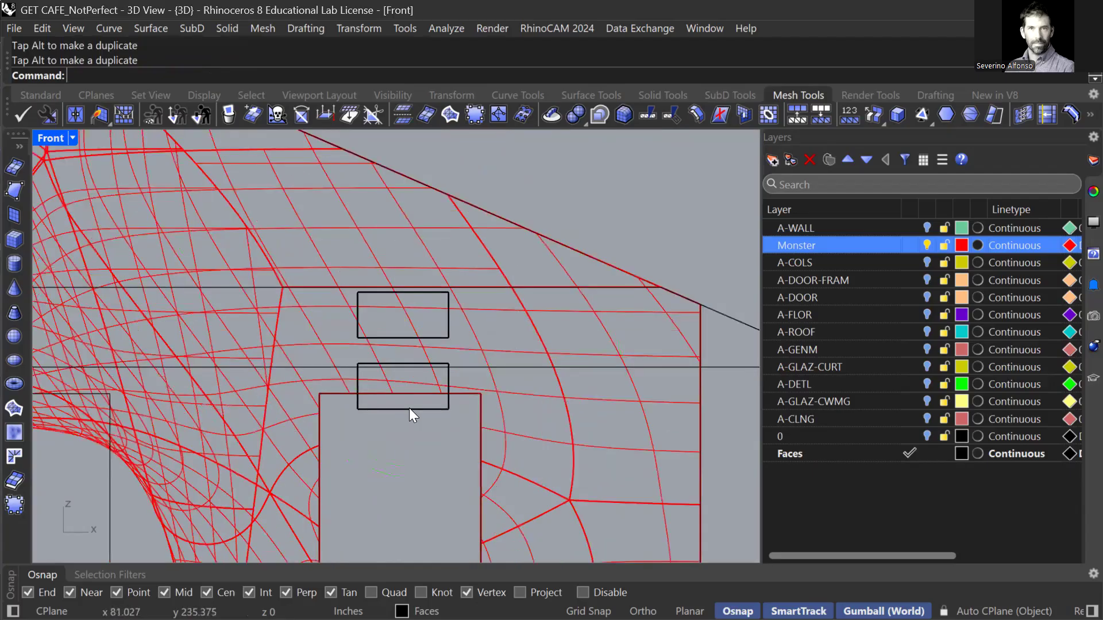
Review the boxes from the Right and Perspective views, then clear the selection.
{"action": "key", "text": "ctrl+F3"}
{"action": "key", "text": "ctrl+F4"}
{"action": "scroll", "coordinate": [435, 377], "scroll_direction": "down", "scroll_amount": 3}
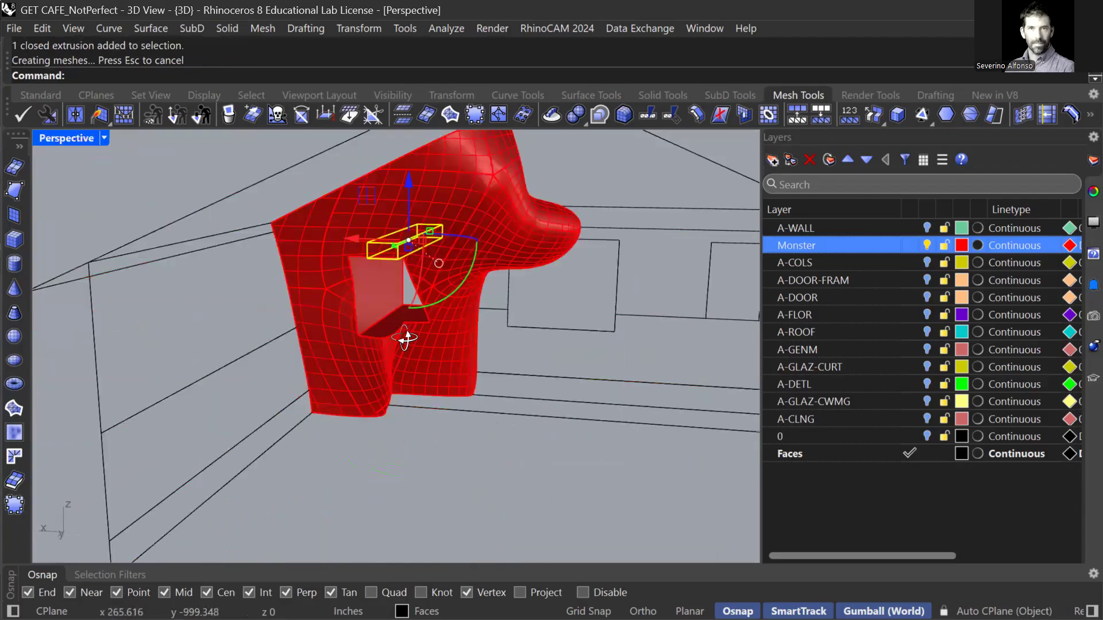
{"action": "scroll", "coordinate": [404, 330], "scroll_direction": "up", "scroll_amount": 4}
{"action": "right_click_drag", "start_coordinate": [394, 283], "coordinate": [395, 294], "text": "shift"}
{"action": "scroll", "coordinate": [392, 290], "scroll_direction": "up", "scroll_amount": 5}
{"action": "key", "text": "Escape"}
Boolean-subtract the small box from the red Monster solid.
{"action": "type", "text": "Bool"}
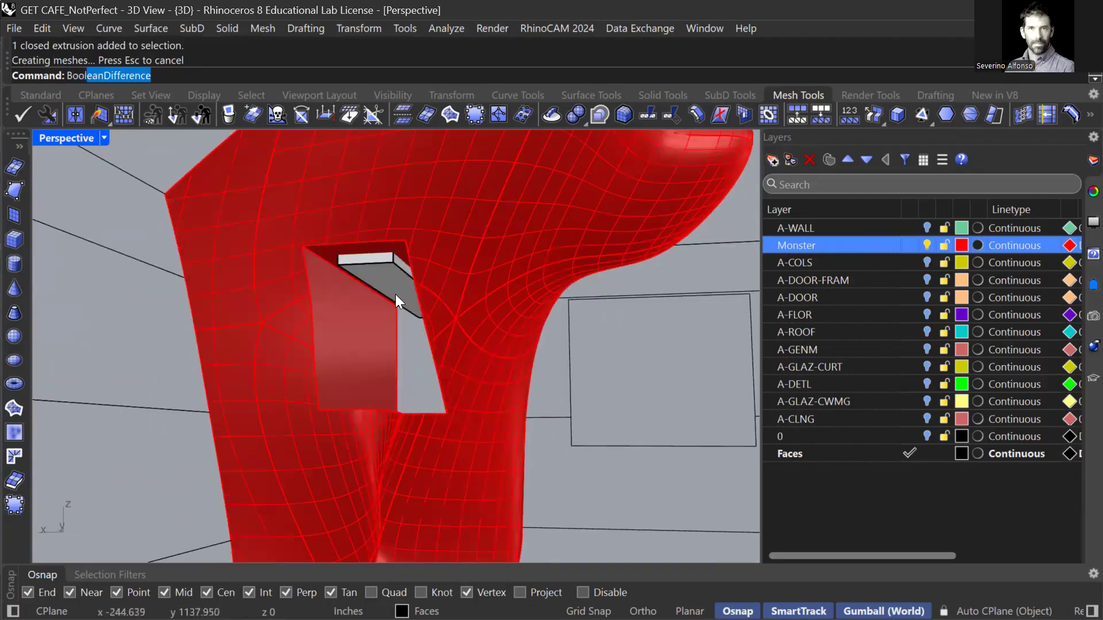
{"action": "type", "text": "and"}
{"action": "key", "text": "Return"}
{"action": "left_click", "coordinate": [483, 218]}
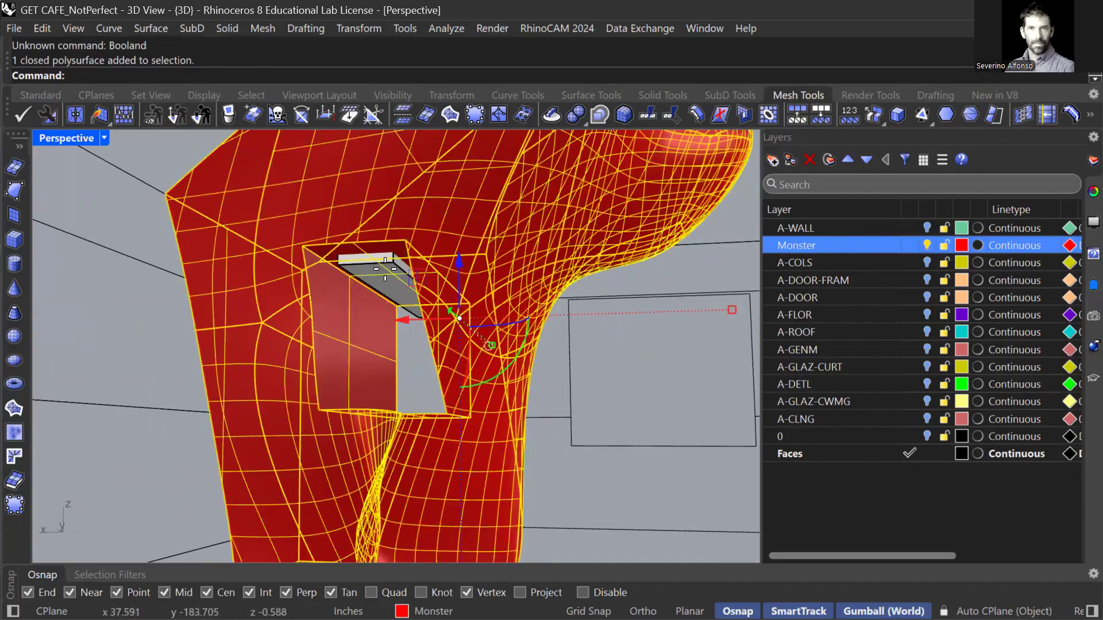
{"action": "key", "text": "Escape"}
{"action": "type", "text": "BooleanDifference"}
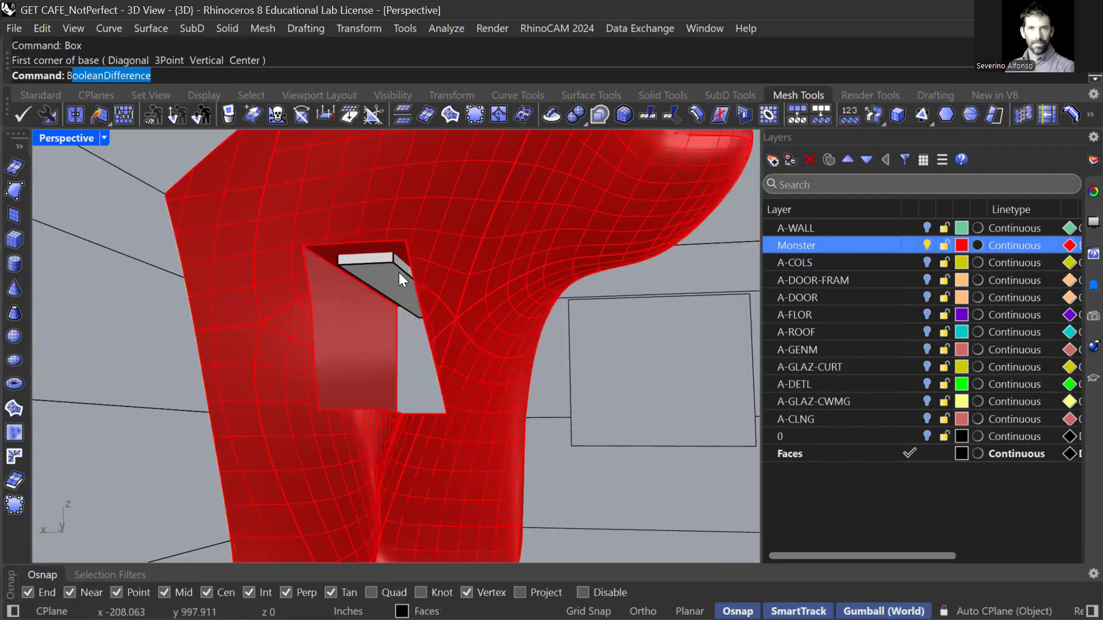
{"action": "key", "text": "Return"}
{"action": "left_click", "coordinate": [483, 215]}
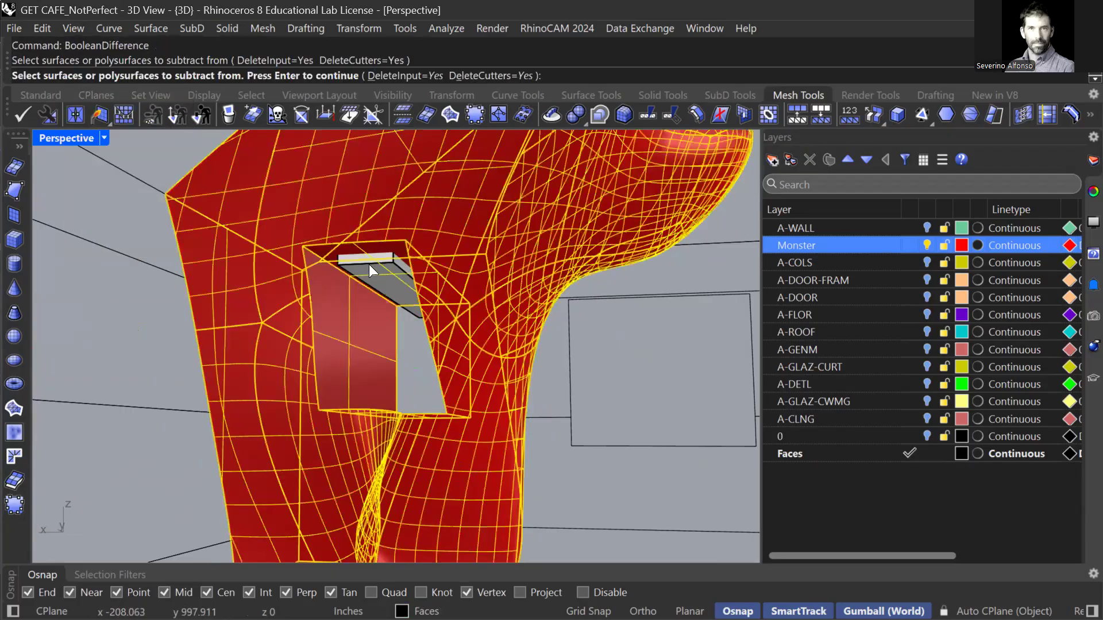
{"action": "key", "text": "Return"}
{"action": "left_click", "coordinate": [373, 281]}
{"action": "key", "text": "Return"}
Inspect the new notch by orbiting and checking the Top and Front views.
{"action": "right_click_drag", "start_coordinate": [402, 263], "coordinate": [411, 239]}
{"action": "key", "text": "ctrl+F1"}
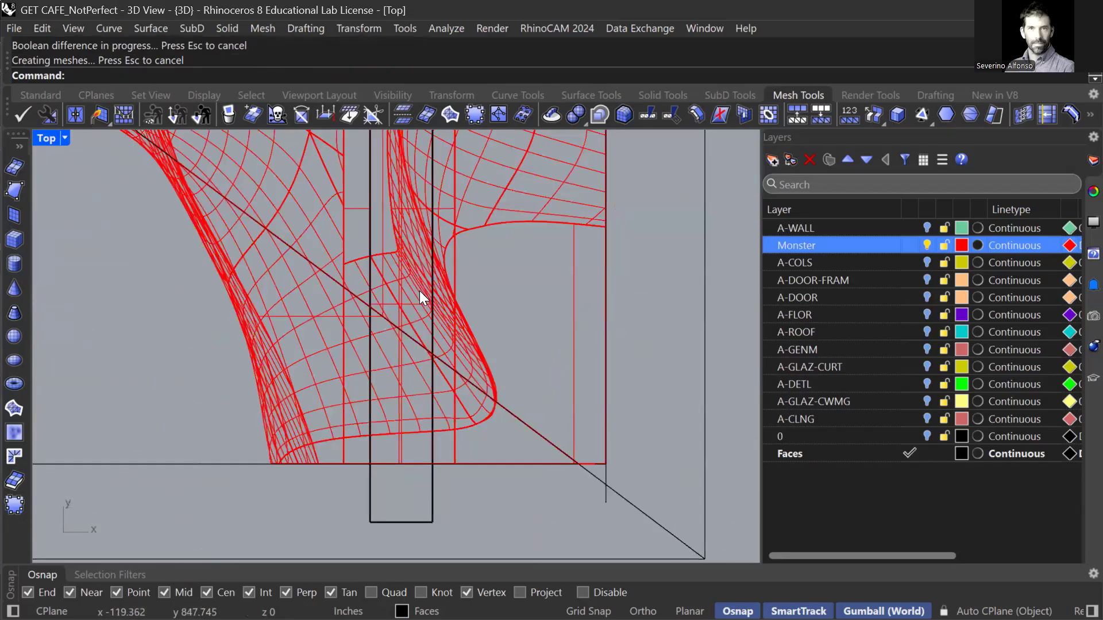
{"action": "key", "text": "ctrl+F2"}
Lower, widen and resize the flat box with the gumball in Front view.
{"action": "left_click", "coordinate": [426, 321]}
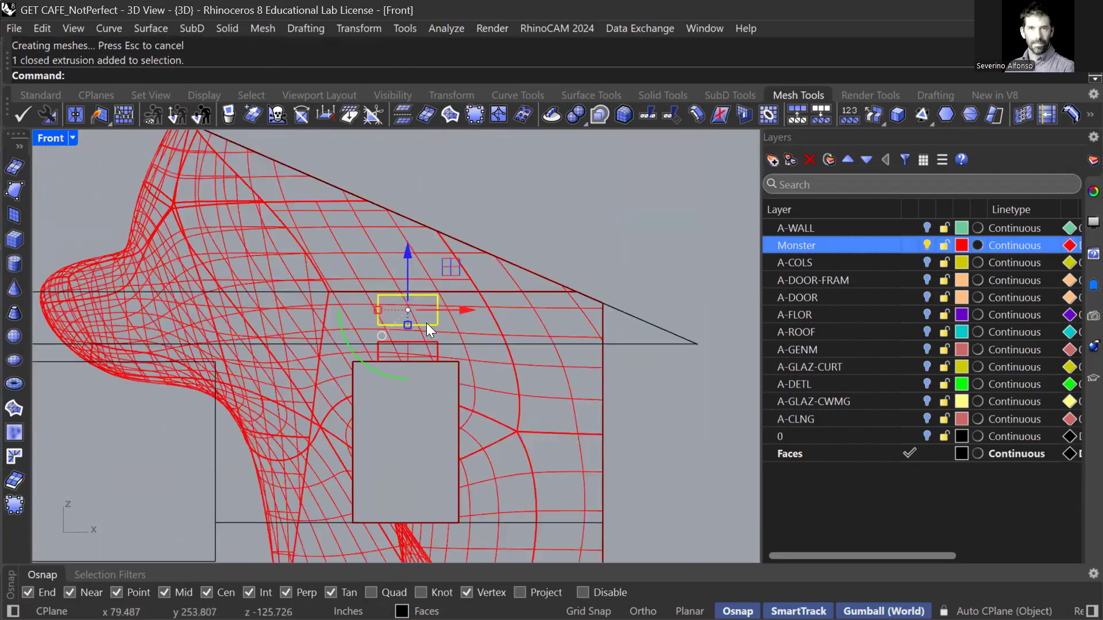
{"action": "scroll", "coordinate": [411, 269], "scroll_direction": "up", "scroll_amount": 3}
{"action": "left_click_drag", "start_coordinate": [402, 315], "coordinate": [332, 369]}
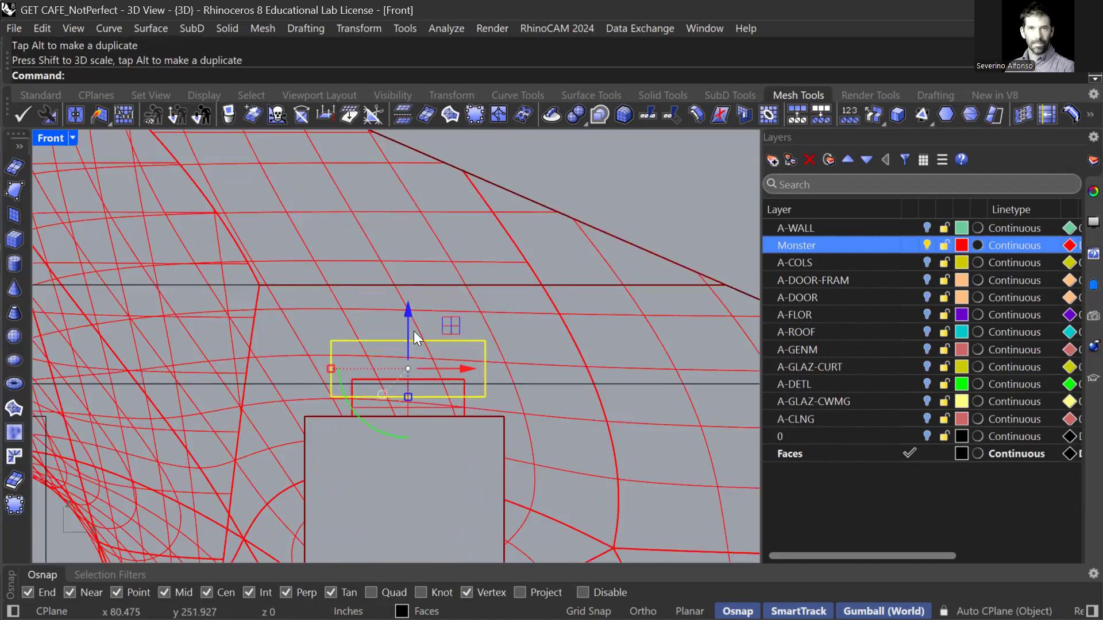
{"action": "left_click_drag", "start_coordinate": [407, 396], "coordinate": [409, 373]}
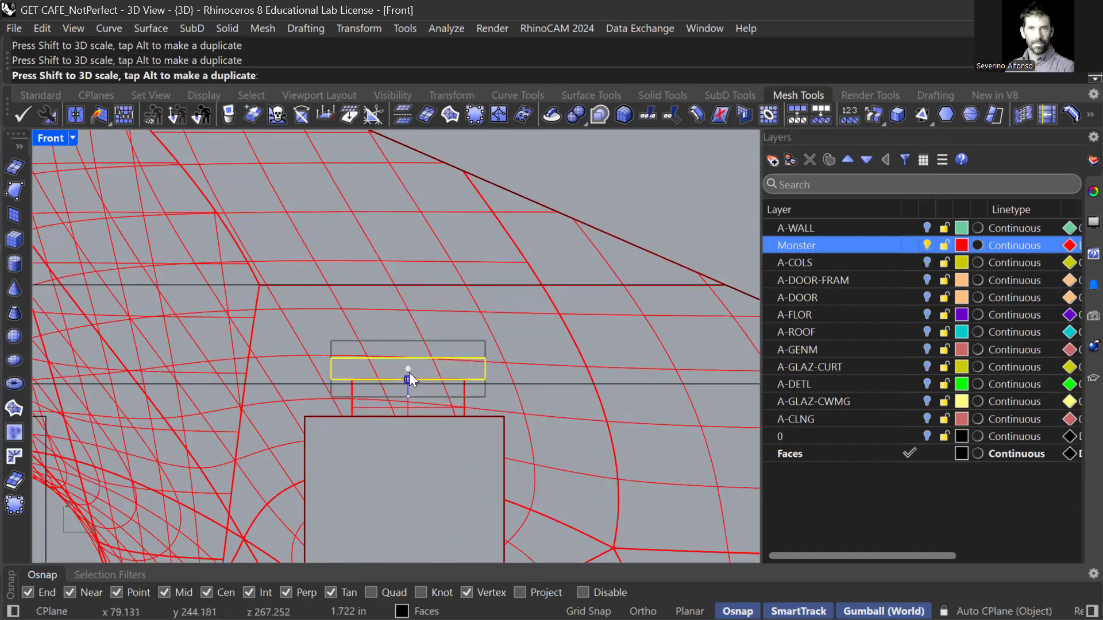
{"action": "left_click_drag", "start_coordinate": [408, 311], "coordinate": [407, 340]}
{"action": "left_click_drag", "start_coordinate": [407, 335], "coordinate": [407, 329]}
{"action": "scroll", "coordinate": [398, 384], "scroll_direction": "up", "scroll_amount": 4}
{"action": "left_click_drag", "start_coordinate": [410, 404], "coordinate": [410, 408]}
{"action": "scroll", "coordinate": [442, 423], "scroll_direction": "down", "scroll_amount": 4}
{"action": "key", "text": "Escape"}
Subtract the flat box from the Monster with BooleanDifference.
{"action": "key", "text": "ctrl+F3"}
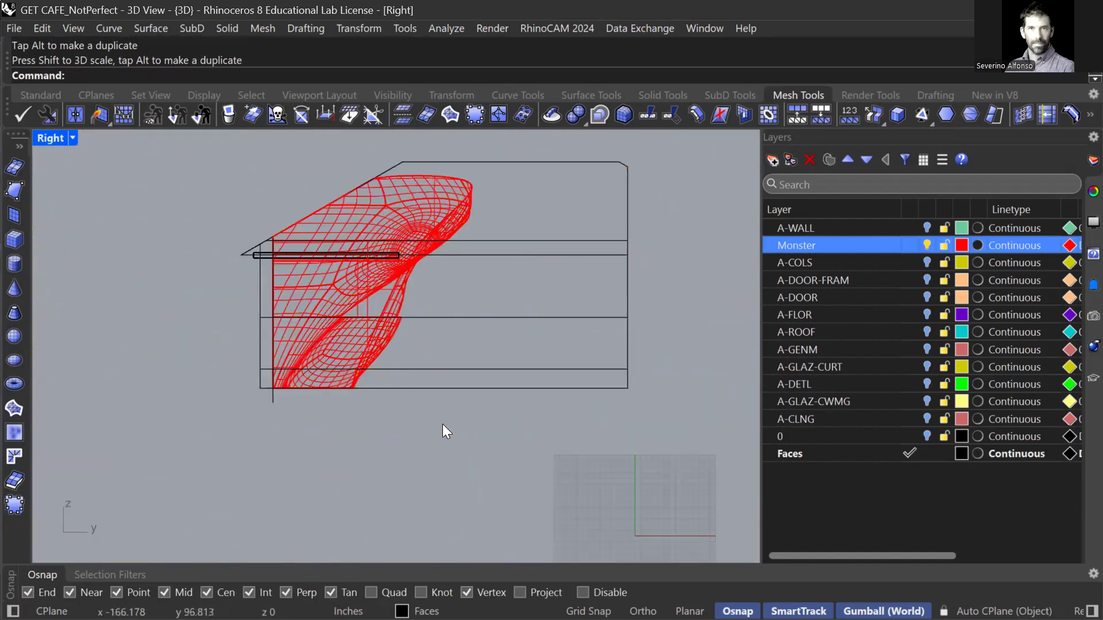
{"action": "key", "text": "ctrl+F4"}
{"action": "right_click_drag", "start_coordinate": [442, 348], "coordinate": [426, 318]}
{"action": "type", "text": "BooleanDifference"}
{"action": "key", "text": "Return"}
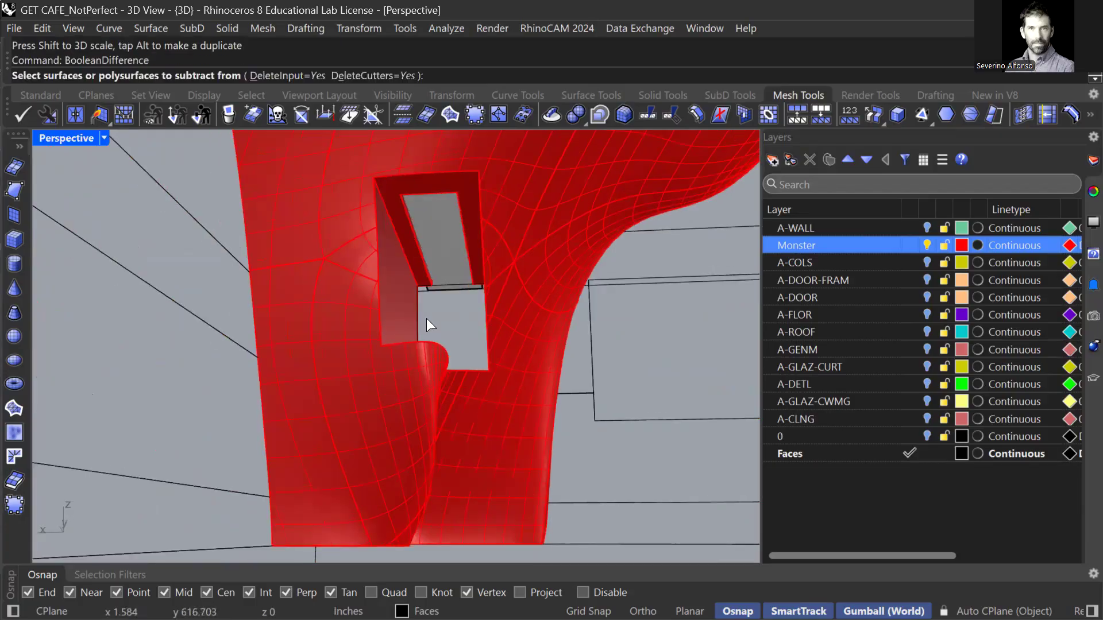
{"action": "left_click", "coordinate": [505, 235]}
{"action": "key", "text": "Return"}
{"action": "left_click", "coordinate": [455, 286]}
{"action": "key", "text": "Return"}
Orbit around the deepened cut and the house, ending in Top view.
{"action": "scroll", "coordinate": [412, 299], "scroll_direction": "up", "scroll_amount": 5}
{"action": "right_click_drag", "start_coordinate": [533, 438], "coordinate": [309, 409]}
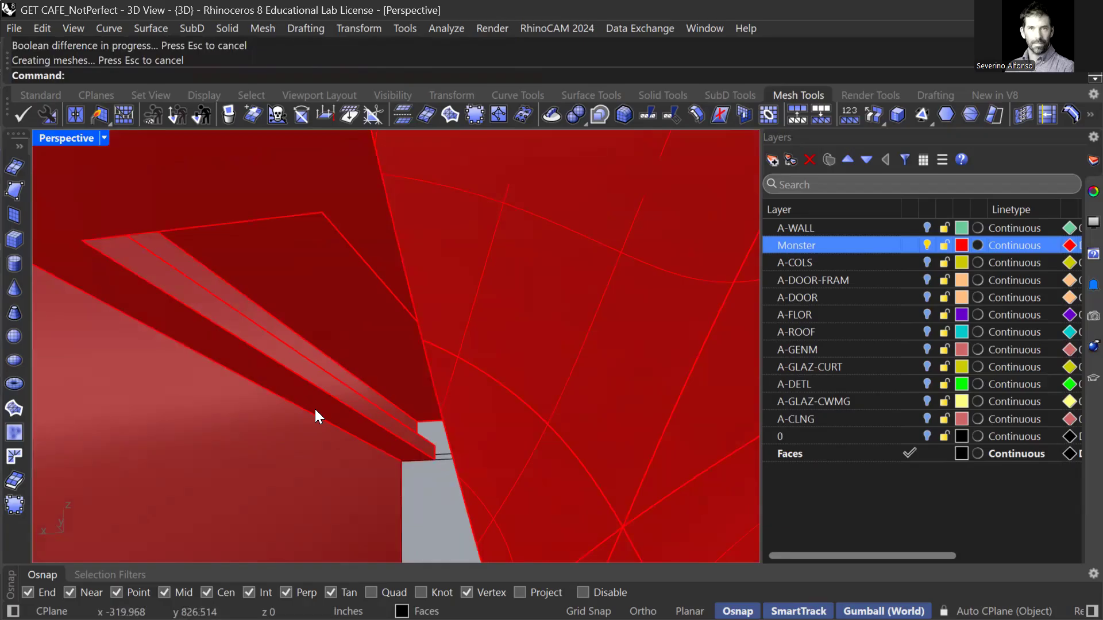
{"action": "scroll", "coordinate": [315, 409], "scroll_direction": "down", "scroll_amount": 10}
{"action": "right_click_drag", "start_coordinate": [325, 412], "coordinate": [312, 400]}
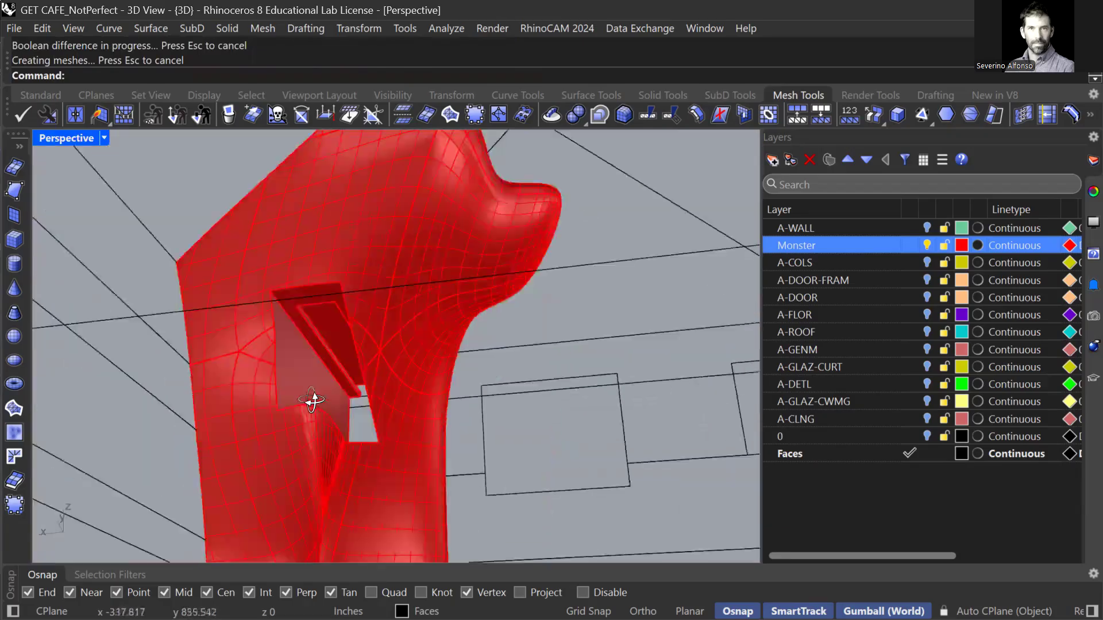
{"action": "scroll", "coordinate": [335, 383], "scroll_direction": "down", "scroll_amount": 5}
{"action": "left_click", "coordinate": [384, 312]}
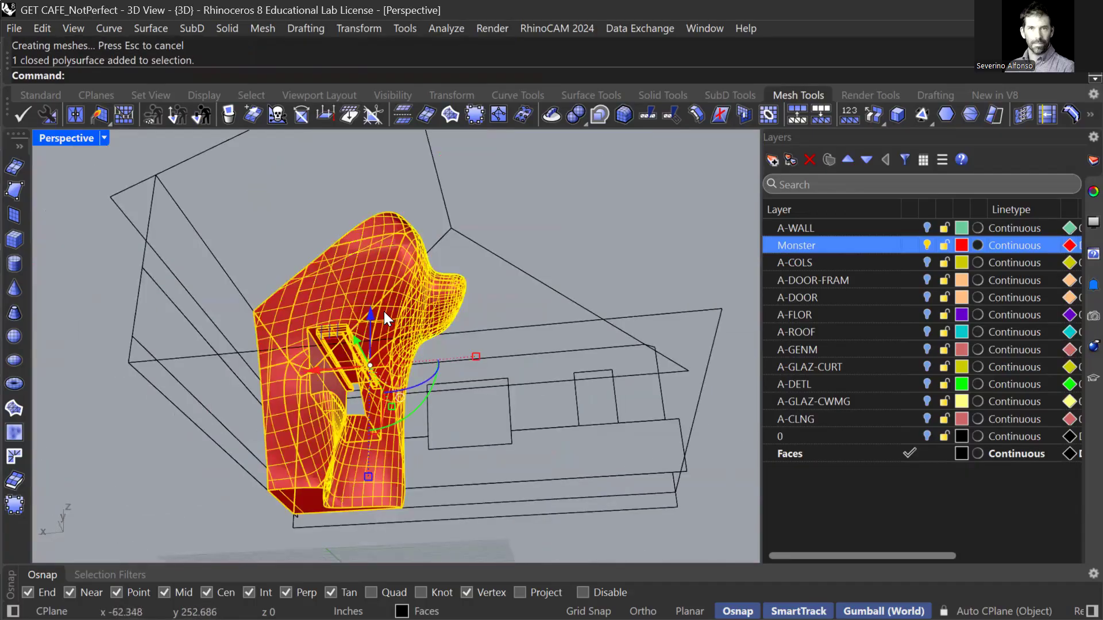
{"action": "right_click_drag", "start_coordinate": [363, 313], "coordinate": [366, 342]}
{"action": "key", "text": "Escape"}
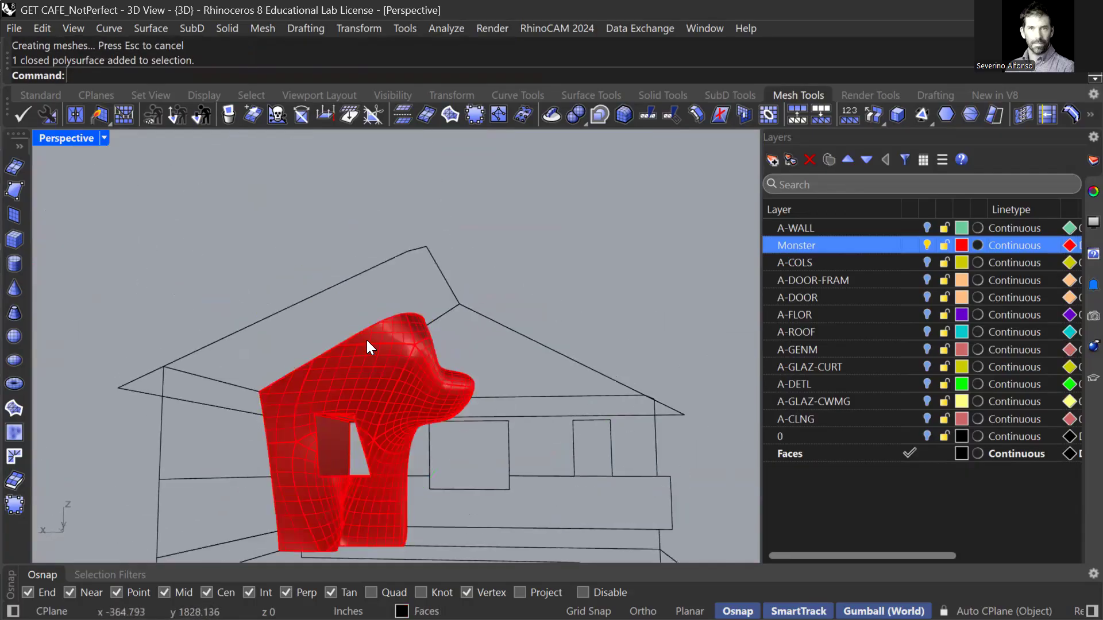
{"action": "right_click_drag", "start_coordinate": [380, 427], "coordinate": [364, 354]}
{"action": "scroll", "coordinate": [357, 360], "scroll_direction": "up", "scroll_amount": 5}
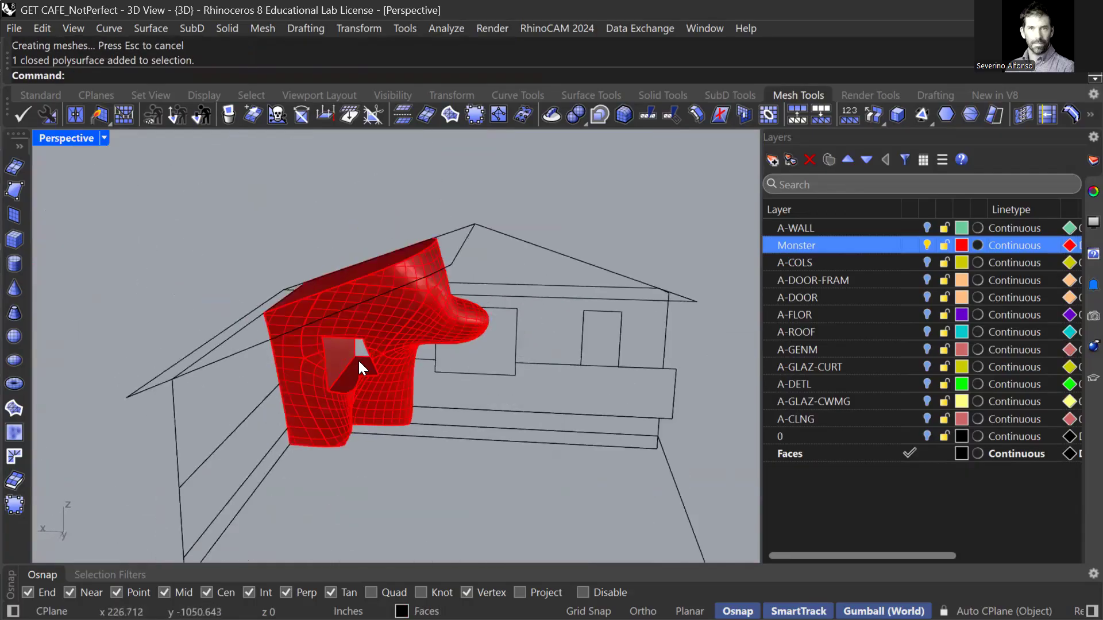
{"action": "scroll", "coordinate": [361, 382], "scroll_direction": "up", "scroll_amount": 4}
{"action": "scroll", "coordinate": [375, 384], "scroll_direction": "up", "scroll_amount": 3}
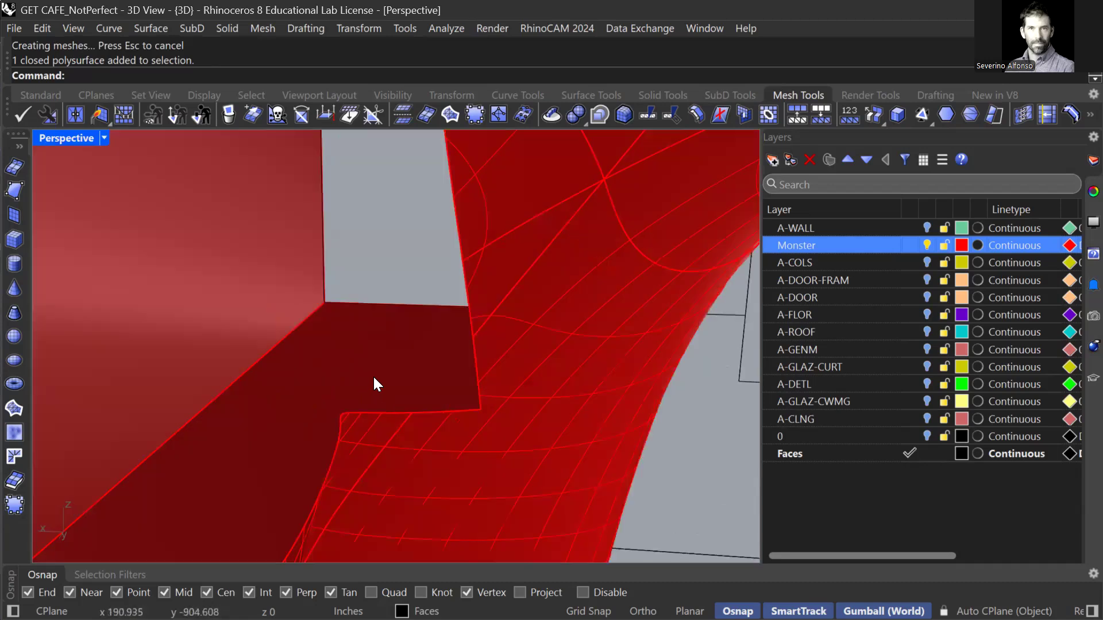
{"action": "key", "text": "ctrl+F1"}
{"action": "scroll", "coordinate": [406, 281], "scroll_direction": "up", "scroll_amount": 3}
{"action": "scroll", "coordinate": [418, 379], "scroll_direction": "up", "scroll_amount": 2}
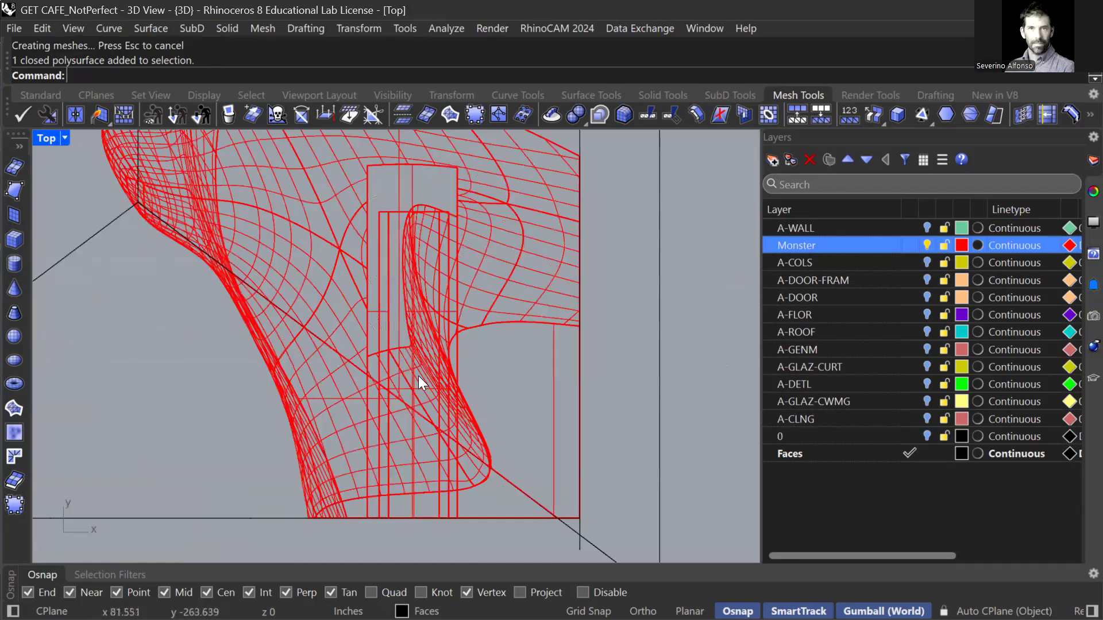
Draw a short cylinder centred inside the opening in Top view.
{"action": "type", "text": "cy"}
{"action": "key", "text": "Return"}
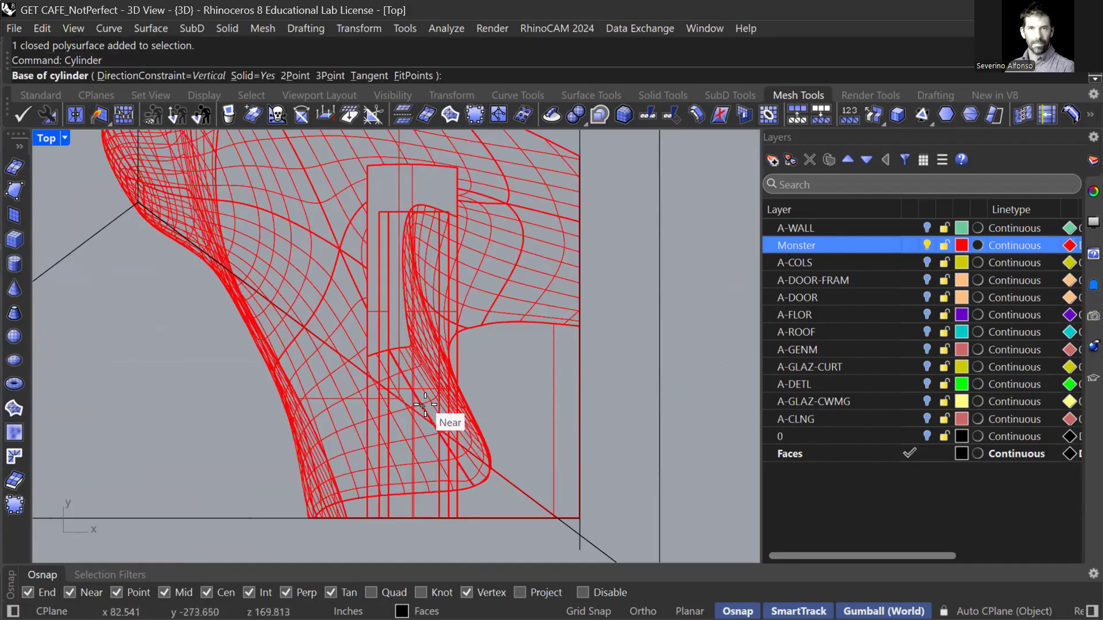
{"action": "scroll", "coordinate": [463, 434], "scroll_direction": "down", "scroll_amount": 4}
{"action": "left_click", "coordinate": [596, 432]}
{"action": "scroll", "coordinate": [595, 422], "scroll_direction": "up", "scroll_amount": 2}
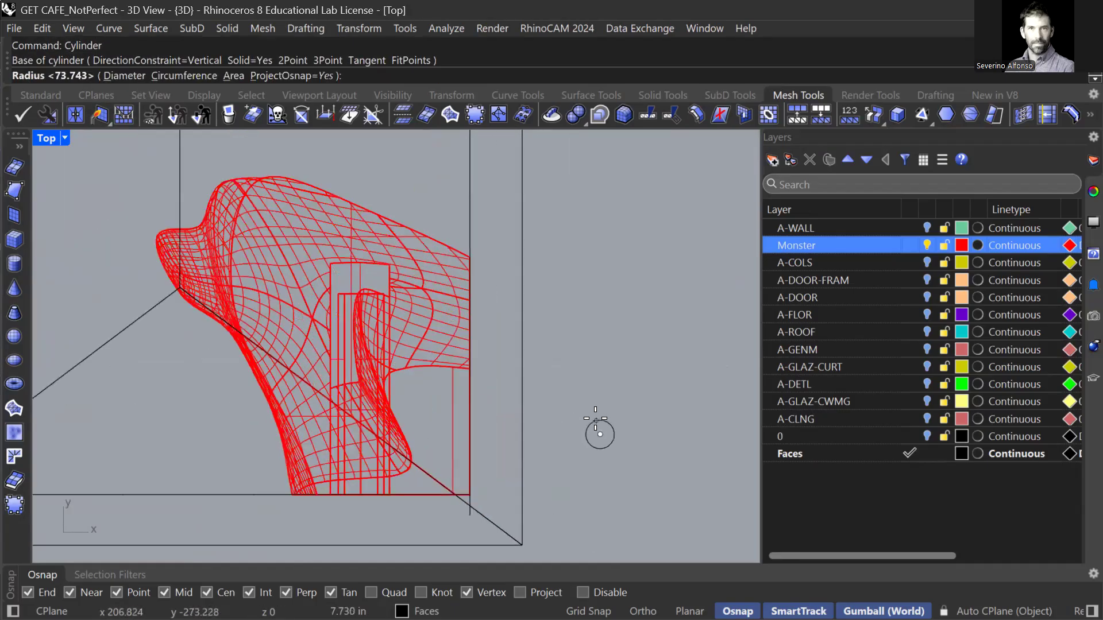
{"action": "left_click", "coordinate": [594, 415]}
{"action": "left_click", "coordinate": [595, 405]}
In Front view, move the cylinder down onto the ledge below the window.
{"action": "left_click", "coordinate": [599, 413]}
{"action": "key", "text": "ctrl+F2"}
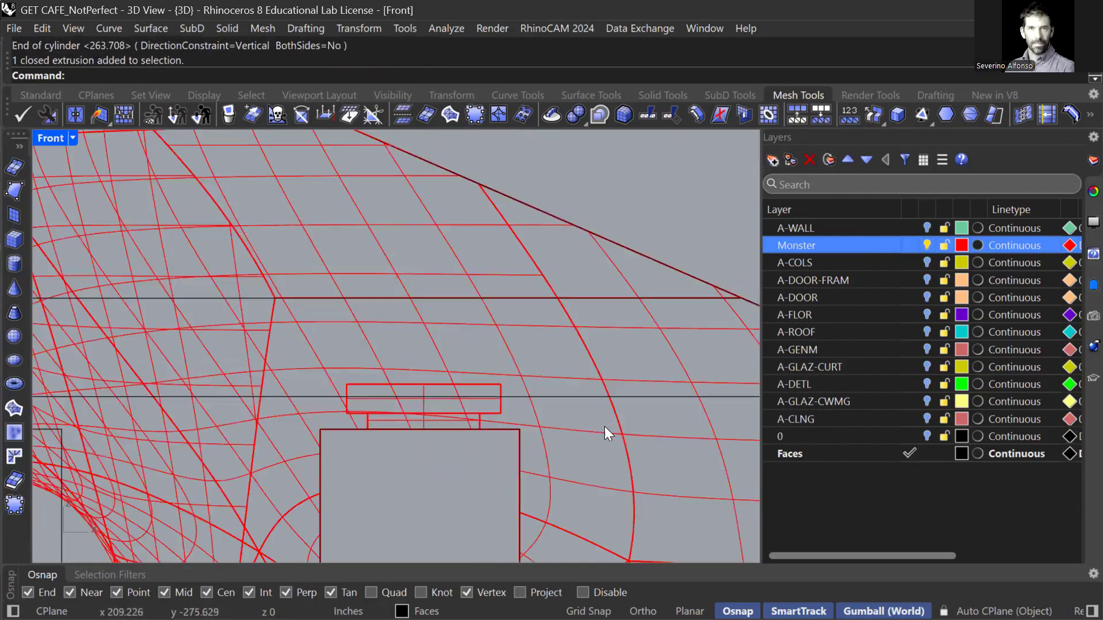
{"action": "scroll", "coordinate": [574, 412], "scroll_direction": "down", "scroll_amount": 5}
{"action": "left_click_drag", "start_coordinate": [620, 467], "coordinate": [505, 336]}
{"action": "scroll", "coordinate": [504, 335], "scroll_direction": "up", "scroll_amount": 3}
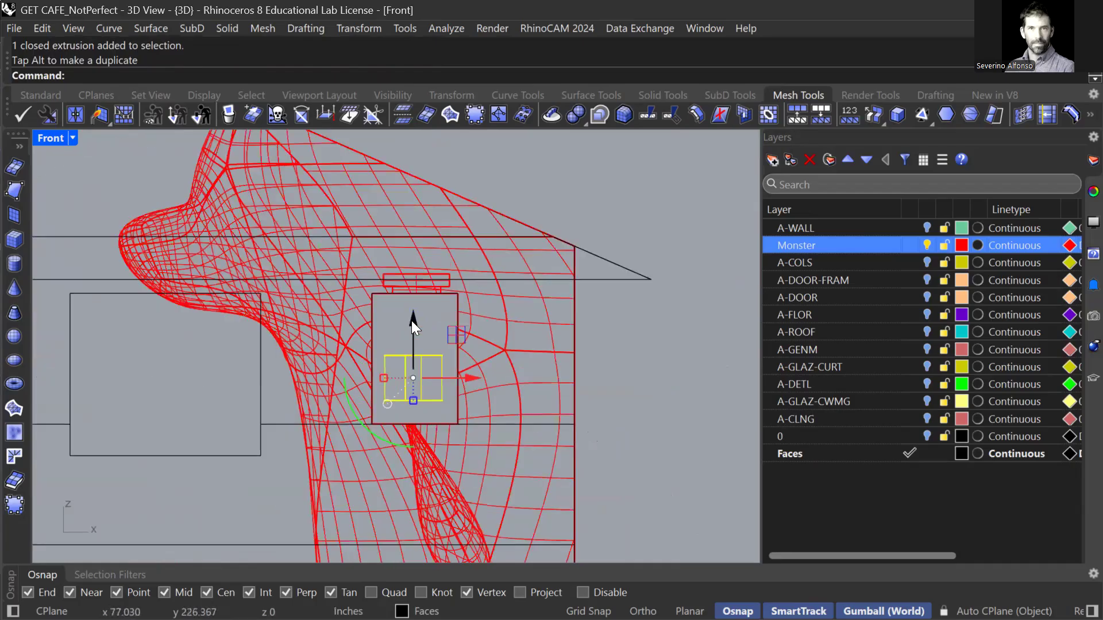
{"action": "left_click_drag", "start_coordinate": [413, 321], "coordinate": [416, 383]}
{"action": "scroll", "coordinate": [436, 452], "scroll_direction": "up", "scroll_amount": 2}
{"action": "scroll", "coordinate": [442, 427], "scroll_direction": "up", "scroll_amount": 2}
{"action": "left_click_drag", "start_coordinate": [445, 427], "coordinate": [441, 428]}
In Perspective view, shorten the cylinder from its bottom and widen it.
{"action": "key", "text": "ctrl+Tab"}
{"action": "key", "text": "ctrl+Tab"}
{"action": "scroll", "coordinate": [382, 356], "scroll_direction": "down", "scroll_amount": 2}
{"action": "right_click_drag", "start_coordinate": [392, 395], "coordinate": [411, 356]}
{"action": "key", "text": "Escape"}
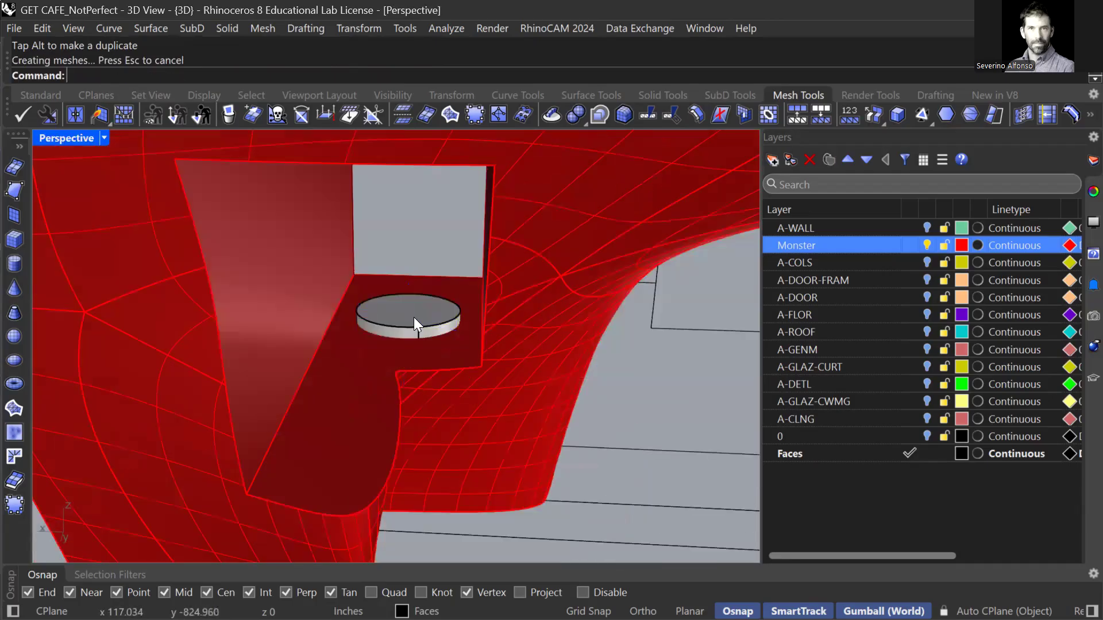
{"action": "left_click", "coordinate": [413, 317]}
{"action": "scroll", "coordinate": [399, 344], "scroll_direction": "up", "scroll_amount": 2}
{"action": "scroll", "coordinate": [402, 350], "scroll_direction": "up", "scroll_amount": 2}
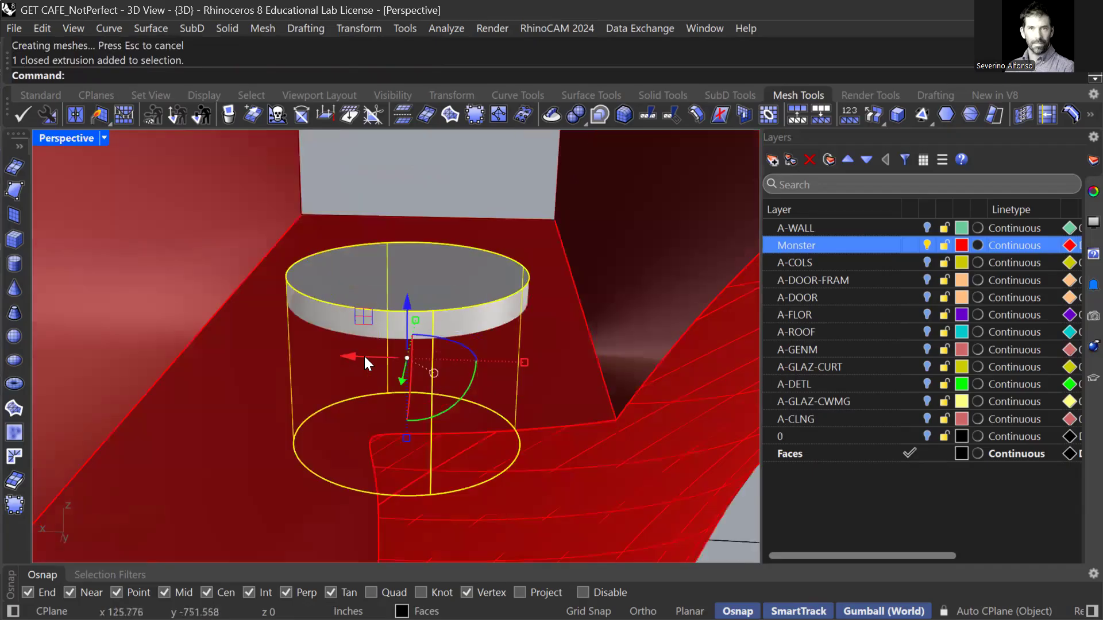
{"action": "left_click_drag", "start_coordinate": [404, 436], "coordinate": [405, 430]}
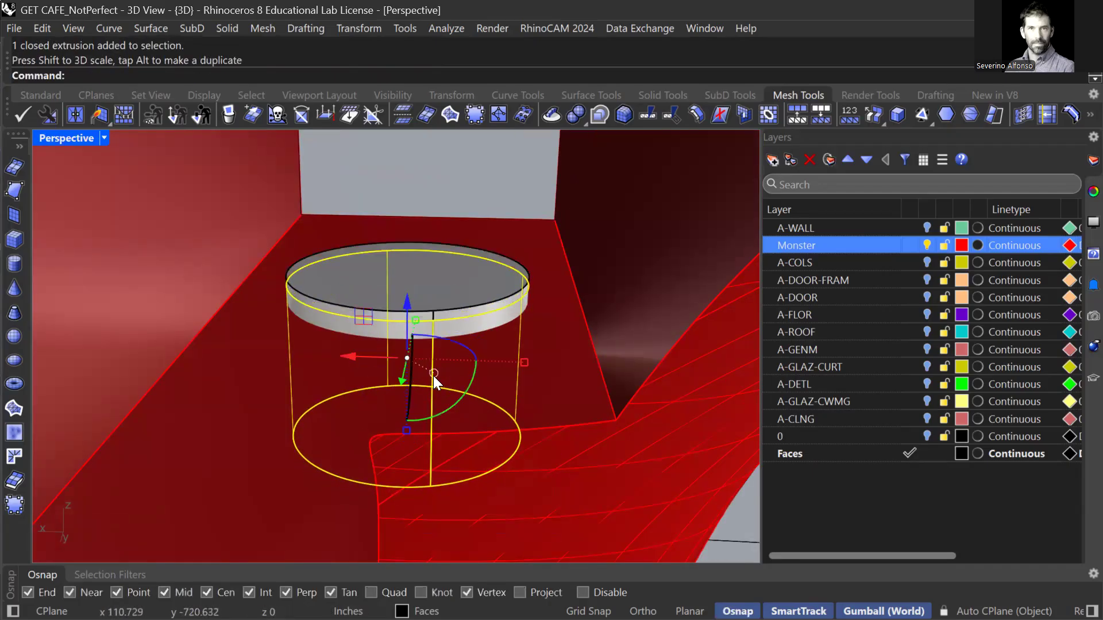
{"action": "left_click_drag", "start_coordinate": [523, 359], "coordinate": [497, 370], "text": "shift"}
{"action": "key", "text": "Escape"}
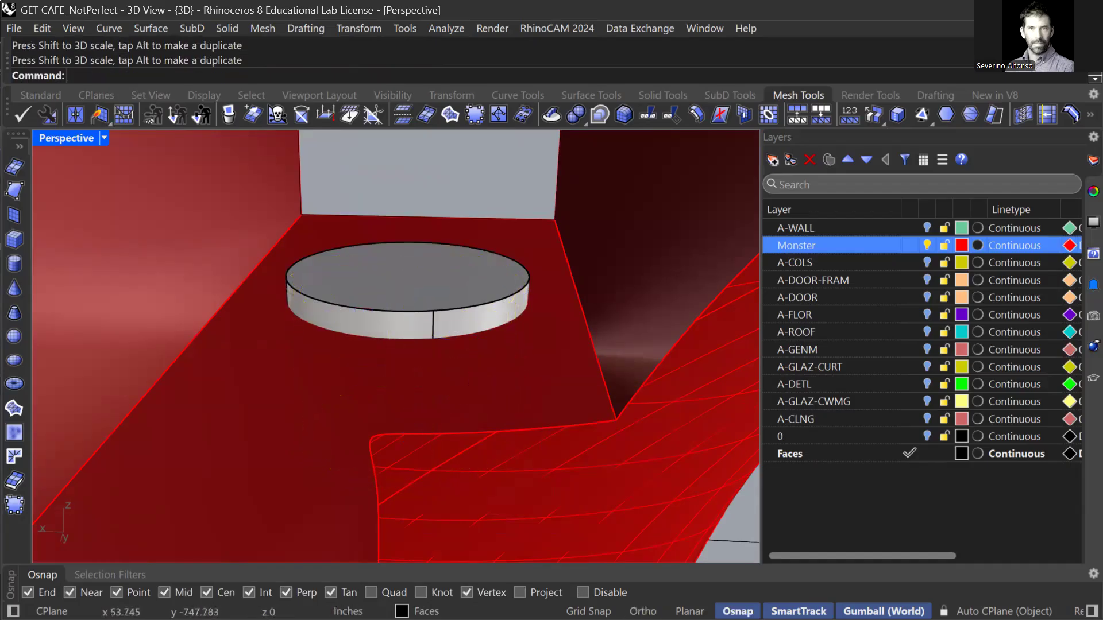
Boolean-subtract the cylinder from the red ledge to cut a circular hole.
{"action": "type", "text": "Boo"}
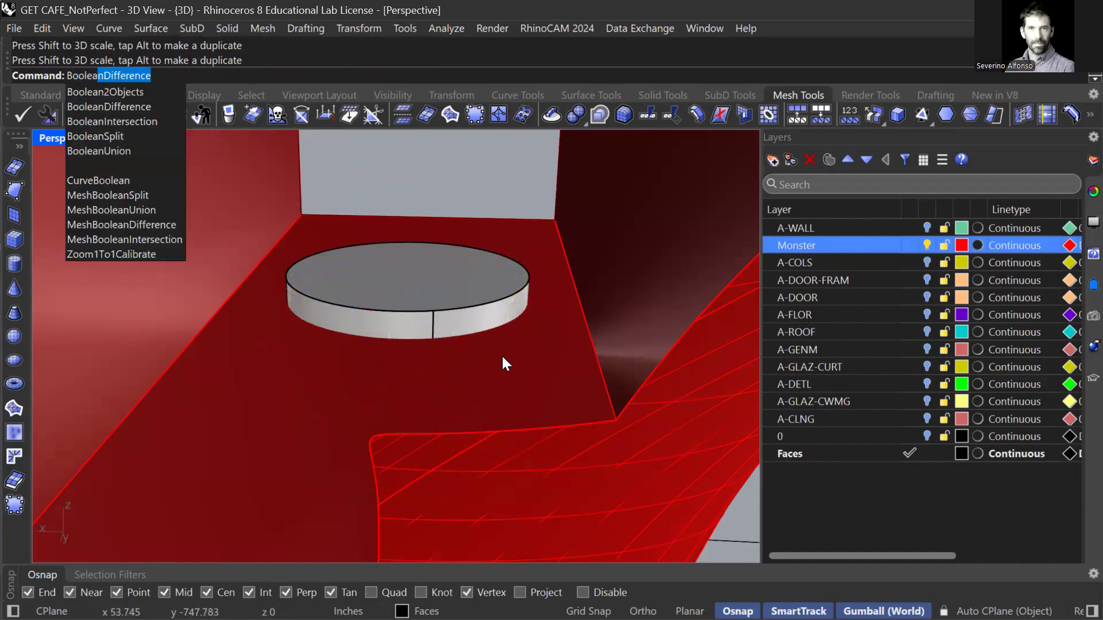
{"action": "type", "text": "lea"}
{"action": "key", "text": "Return"}
{"action": "left_click", "coordinate": [505, 364]}
{"action": "key", "text": "Return"}
{"action": "left_click", "coordinate": [486, 299]}
{"action": "key", "text": "Return"}
Shorten the cylinder and raise it above the ledge.
{"action": "left_click", "coordinate": [437, 319]}
{"action": "left_click_drag", "start_coordinate": [407, 360], "coordinate": [405, 397]}
{"action": "left_click_drag", "start_coordinate": [406, 310], "coordinate": [405, 267]}
Add a new layer named Monster.
{"action": "key", "text": "Escape"}
{"action": "left_click", "coordinate": [416, 306]}
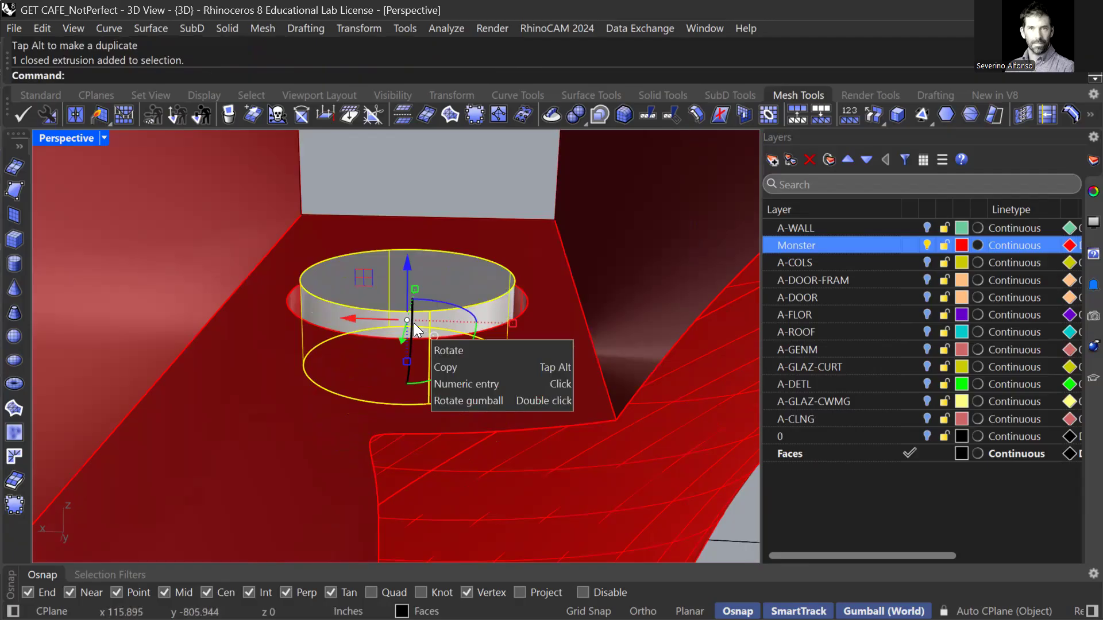
{"action": "left_click", "coordinate": [773, 160]}
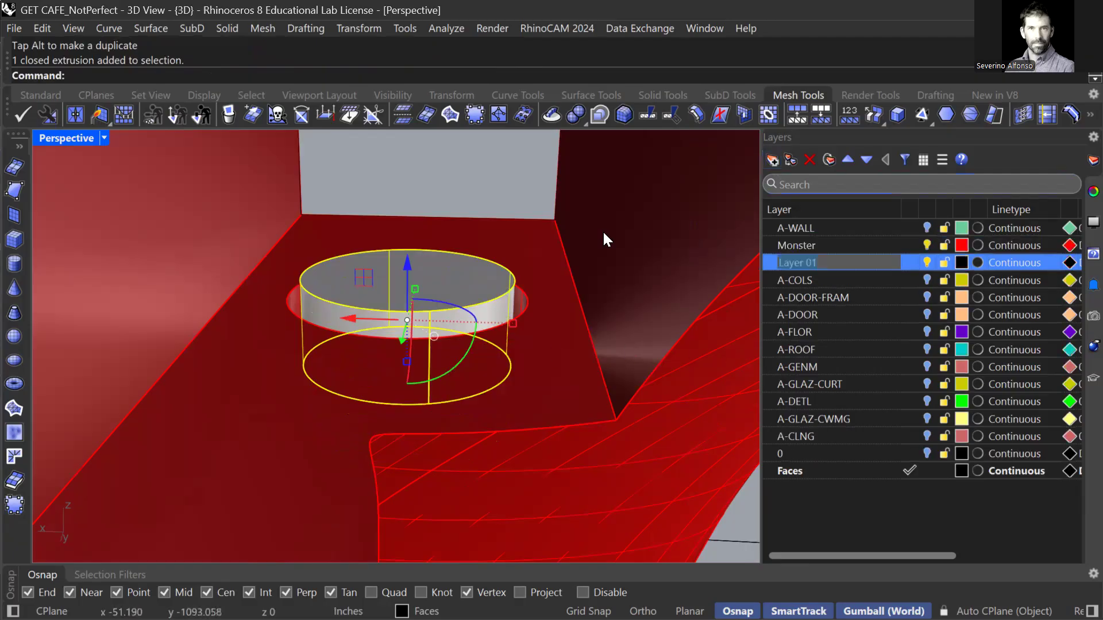
{"action": "type", "text": "Monster"}
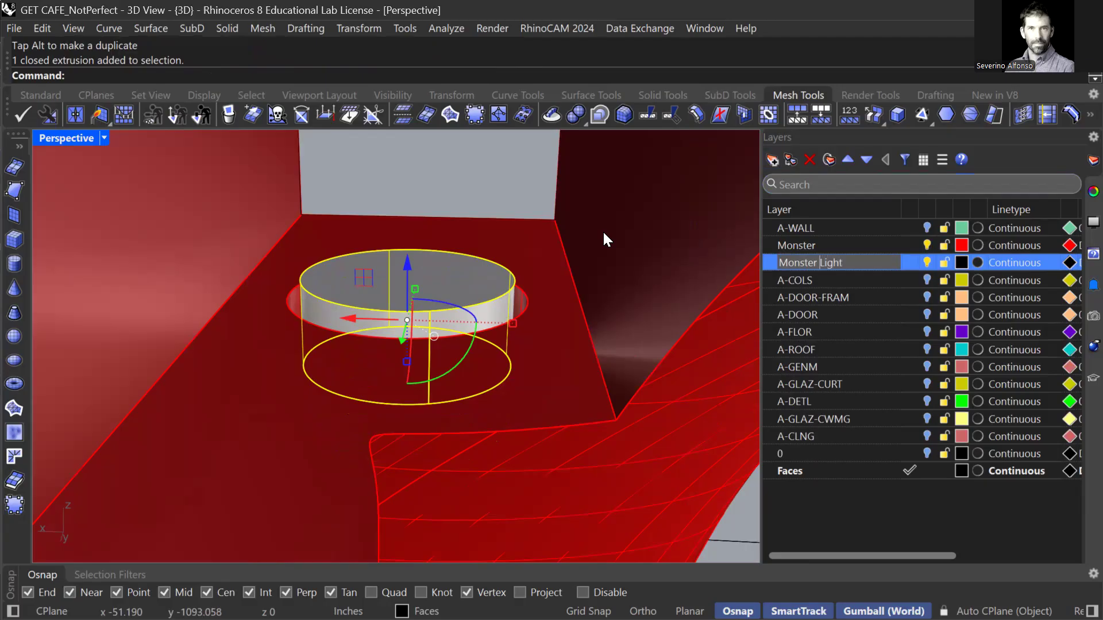
Rename the new layer to Monster Glass and give it a blue colour.
{"action": "type", "text": "Glass"}
{"action": "key", "text": "Return"}
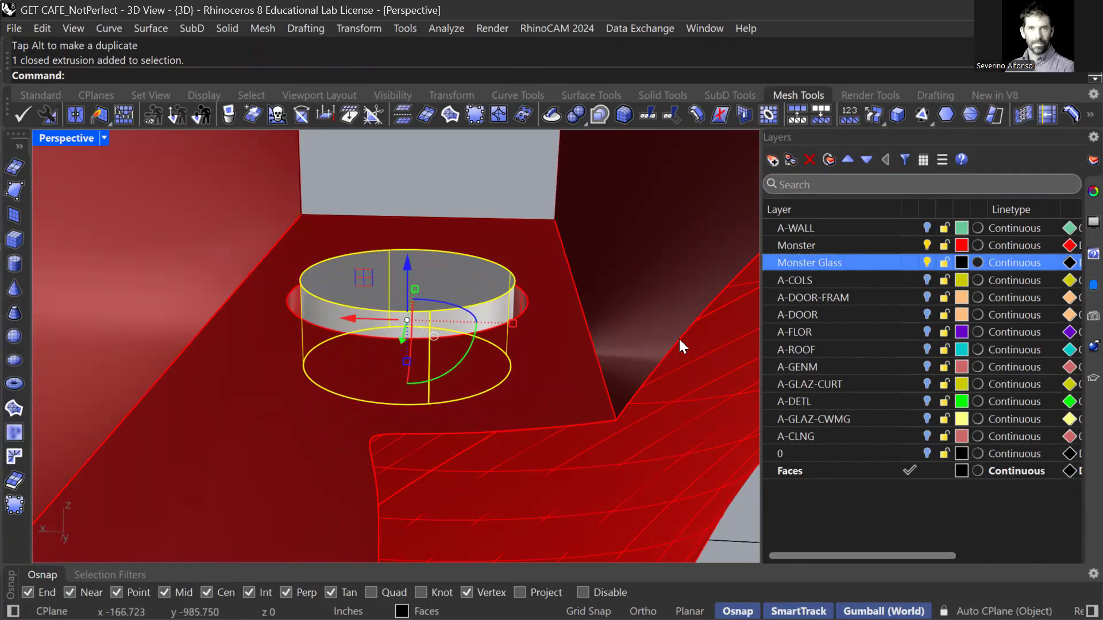
{"action": "left_click", "coordinate": [362, 449]}
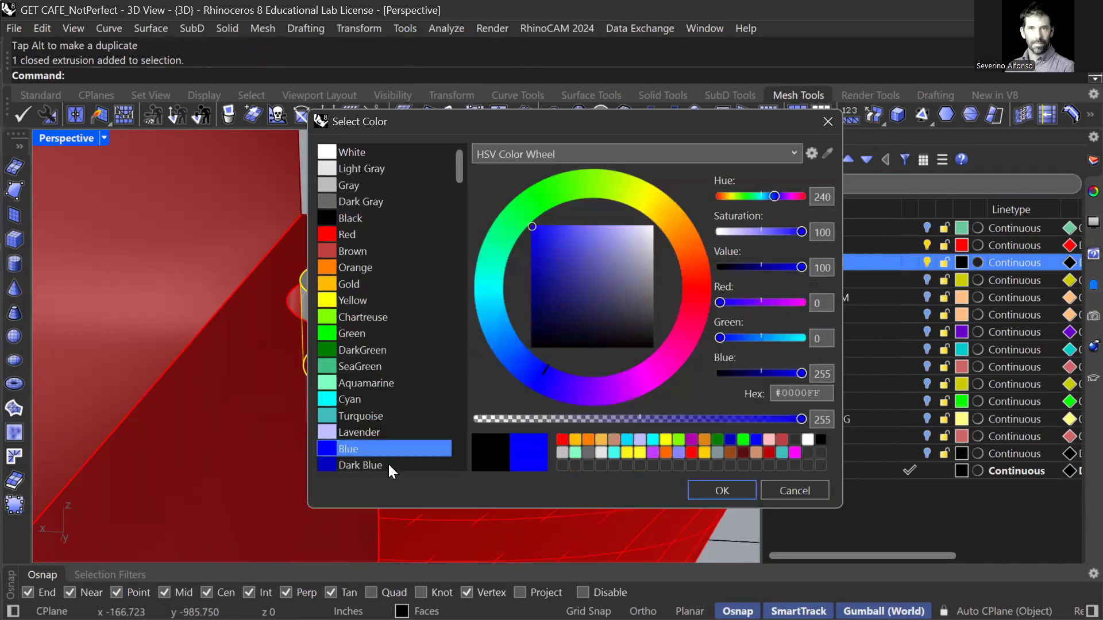
{"action": "left_click", "coordinate": [721, 490]}
Move the cylinder onto Monster Glass and scale it into a thin, narrower disc inside the opening.
{"action": "right_click", "coordinate": [806, 260]}
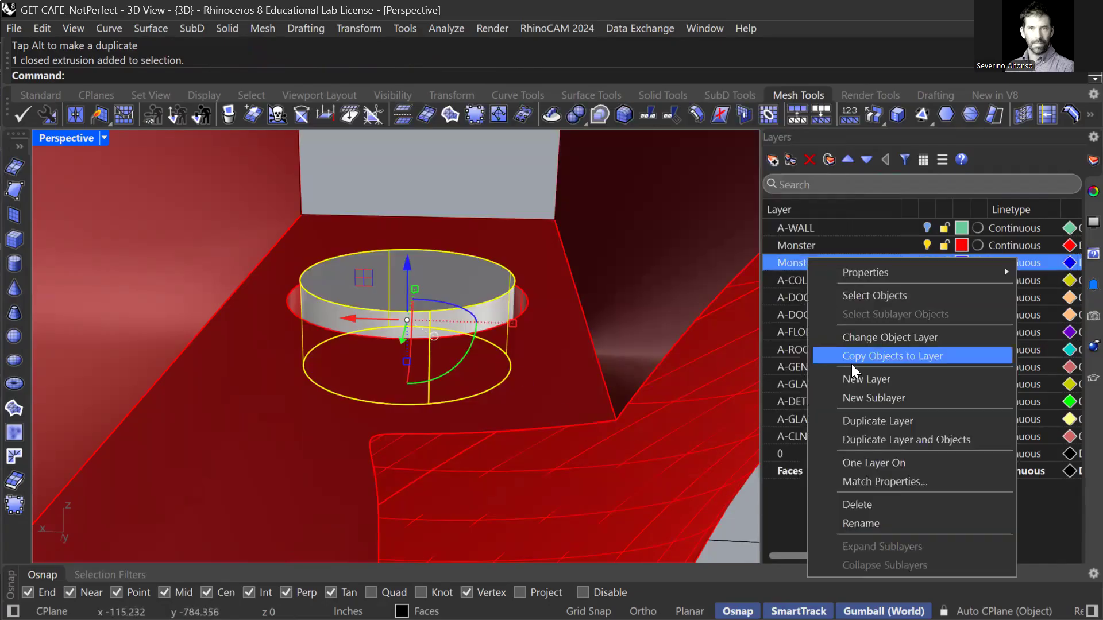
{"action": "left_click", "coordinate": [877, 338]}
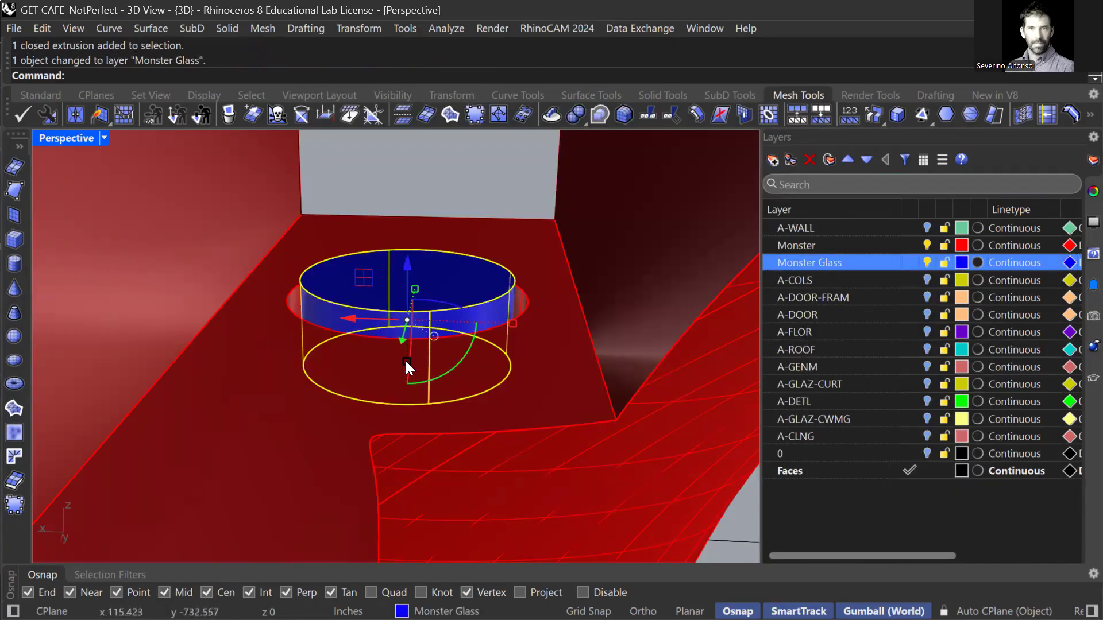
{"action": "left_click_drag", "start_coordinate": [405, 360], "coordinate": [405, 339]}
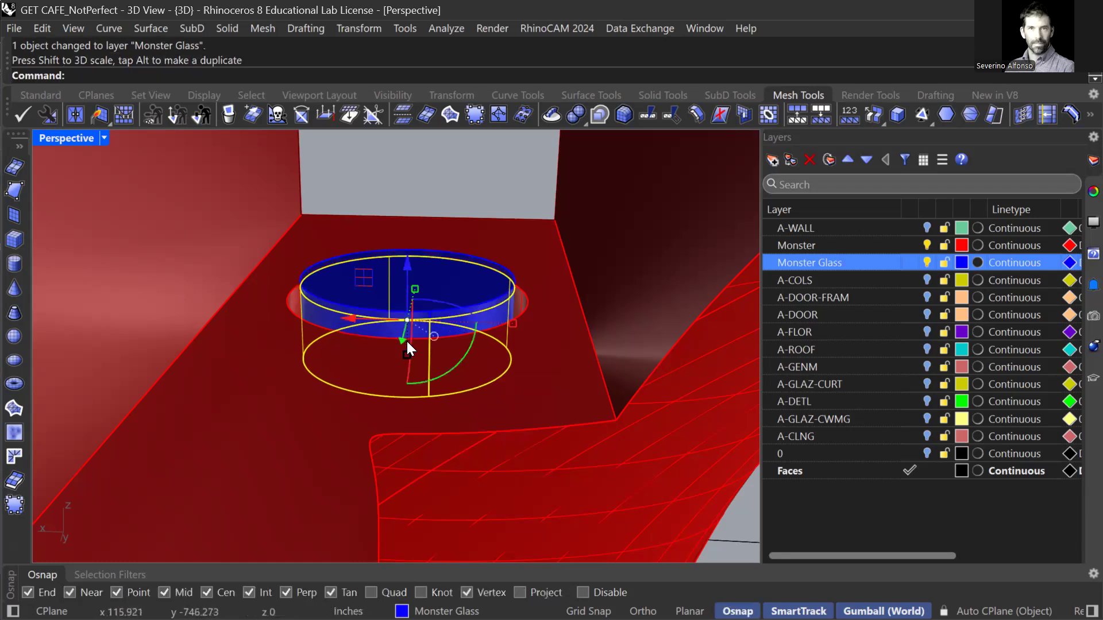
{"action": "left_click_drag", "start_coordinate": [510, 323], "coordinate": [498, 324], "text": "shift"}
{"action": "mouse_move", "coordinate": [453, 319]}
{"action": "right_mouse_down"}
{"action": "mouse_move", "coordinate": [435, 311]}
{"action": "mouse_move", "coordinate": [437, 321]}
{"action": "right_mouse_up"}
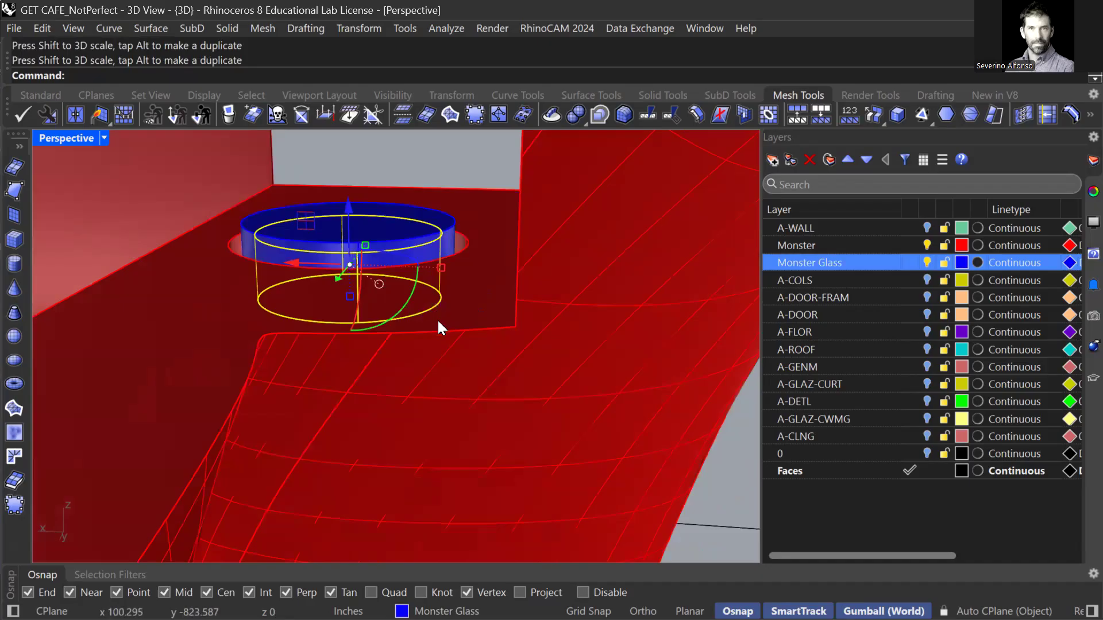
{"action": "right_click_drag", "start_coordinate": [388, 378], "coordinate": [374, 377]}
{"action": "left_click_drag", "start_coordinate": [374, 377], "coordinate": [375, 343]}
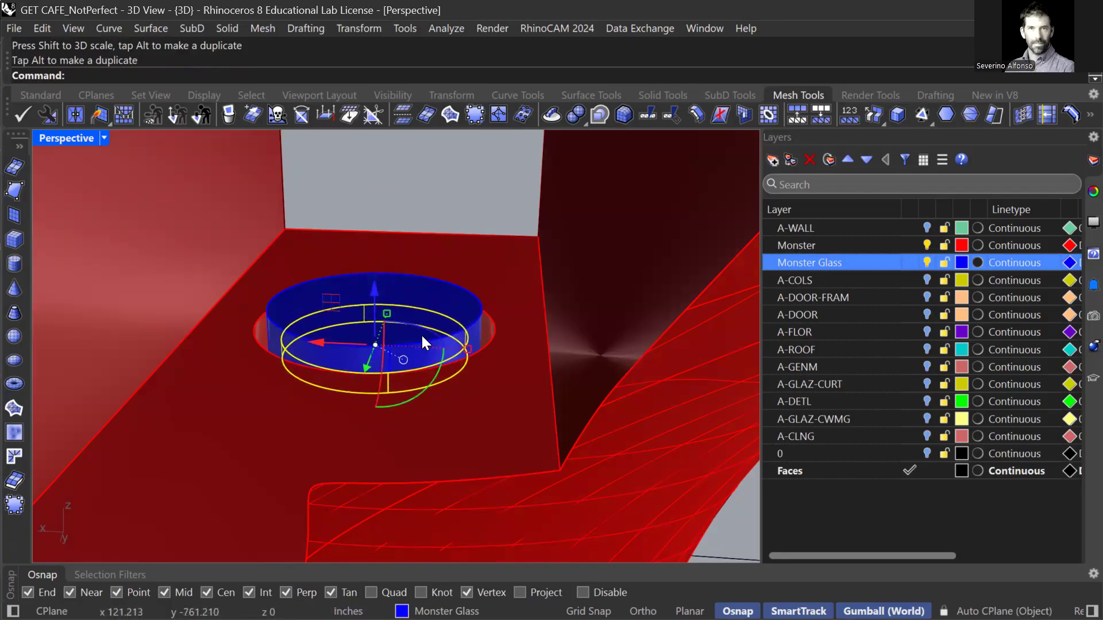
Add a yellow layer named Moster Light and move the selected ring object onto it.
{"action": "left_click", "coordinate": [772, 163]}
{"action": "type", "text": "Moster Light"}
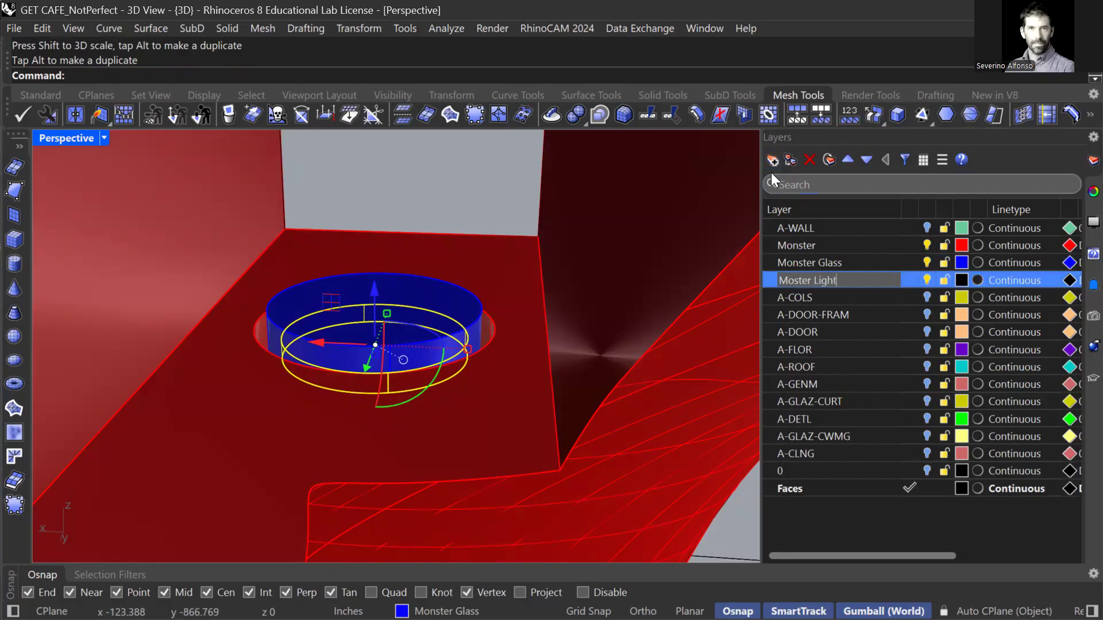
{"action": "key", "text": "Return"}
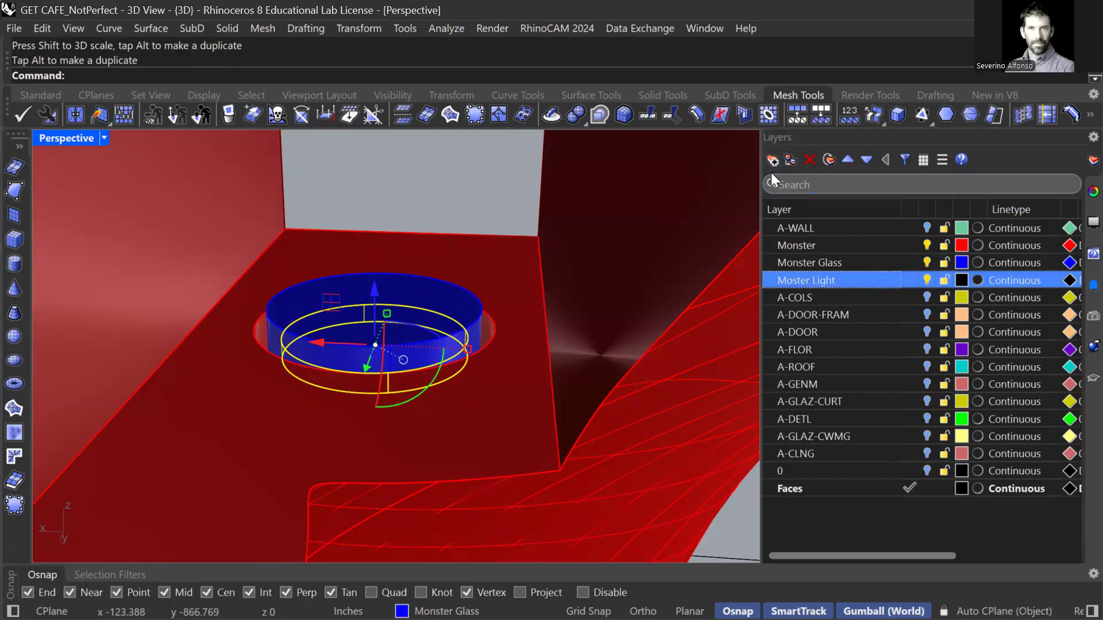
{"action": "right_click", "coordinate": [822, 279]}
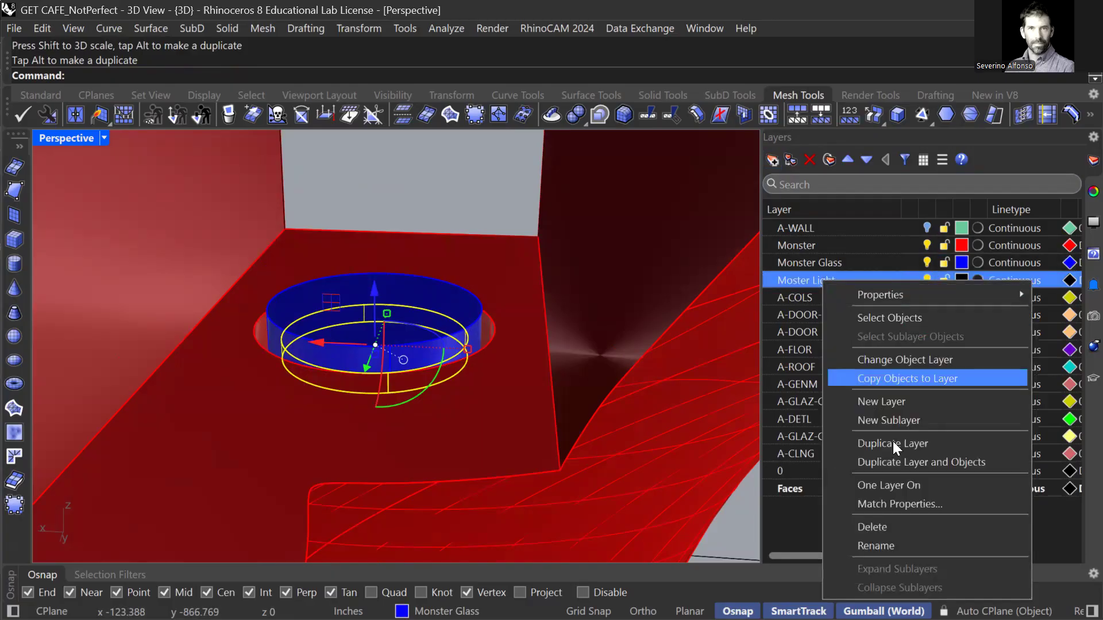
{"action": "left_click", "coordinate": [889, 361]}
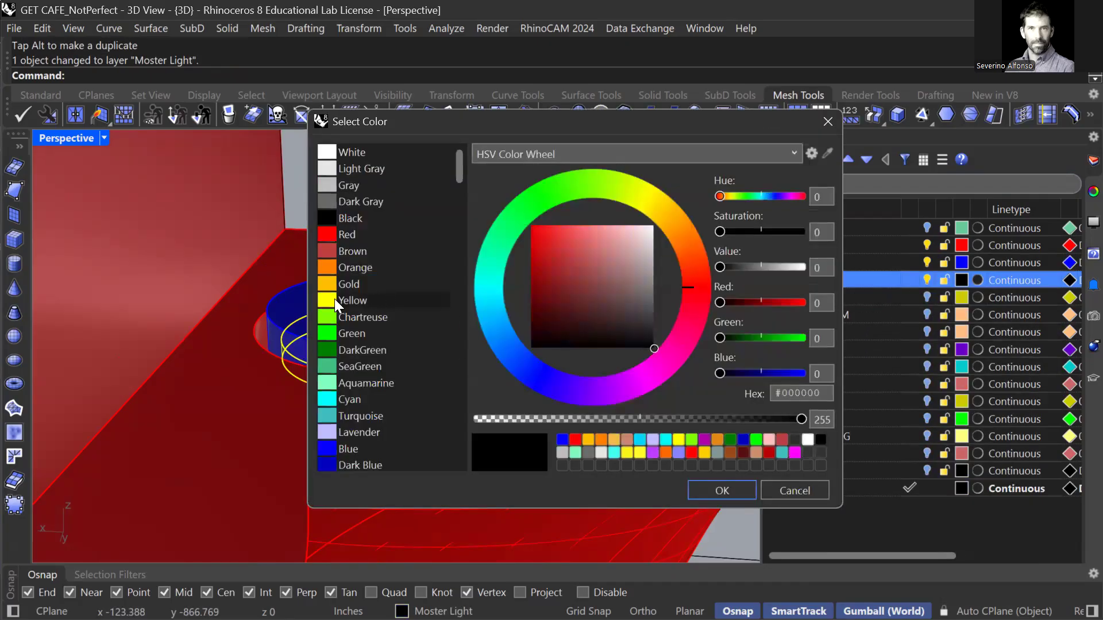
{"action": "left_click", "coordinate": [335, 300]}
{"action": "left_click", "coordinate": [723, 490]}
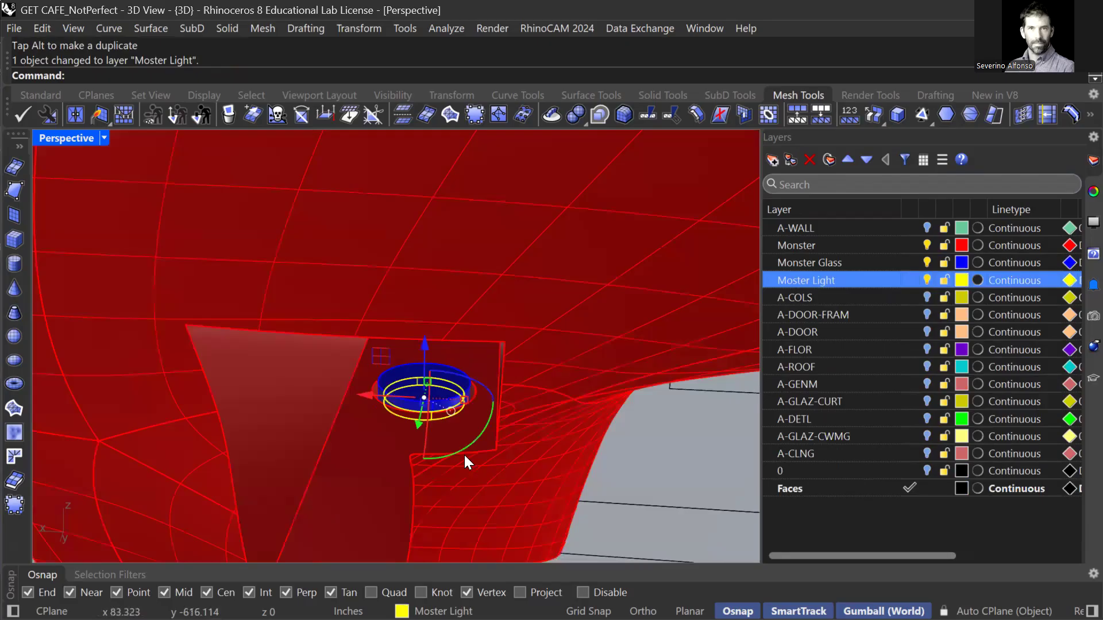
{"action": "scroll", "coordinate": [464, 453], "scroll_direction": "down", "scroll_amount": 8}
{"action": "key", "text": "Escape"}
{"action": "right_click_drag", "start_coordinate": [461, 447], "coordinate": [450, 411]}
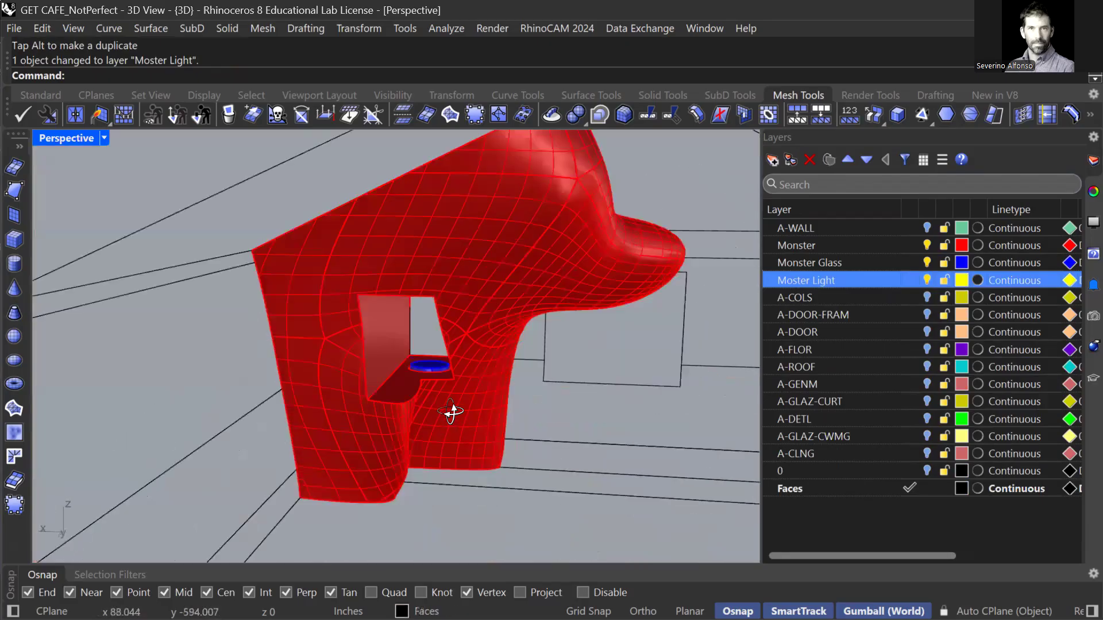
{"action": "scroll", "coordinate": [450, 411], "scroll_direction": "up", "scroll_amount": 5}
{"action": "scroll", "coordinate": [395, 232], "scroll_direction": "up", "scroll_amount": 5}
{"action": "scroll", "coordinate": [437, 293], "scroll_direction": "up", "scroll_amount": 2}
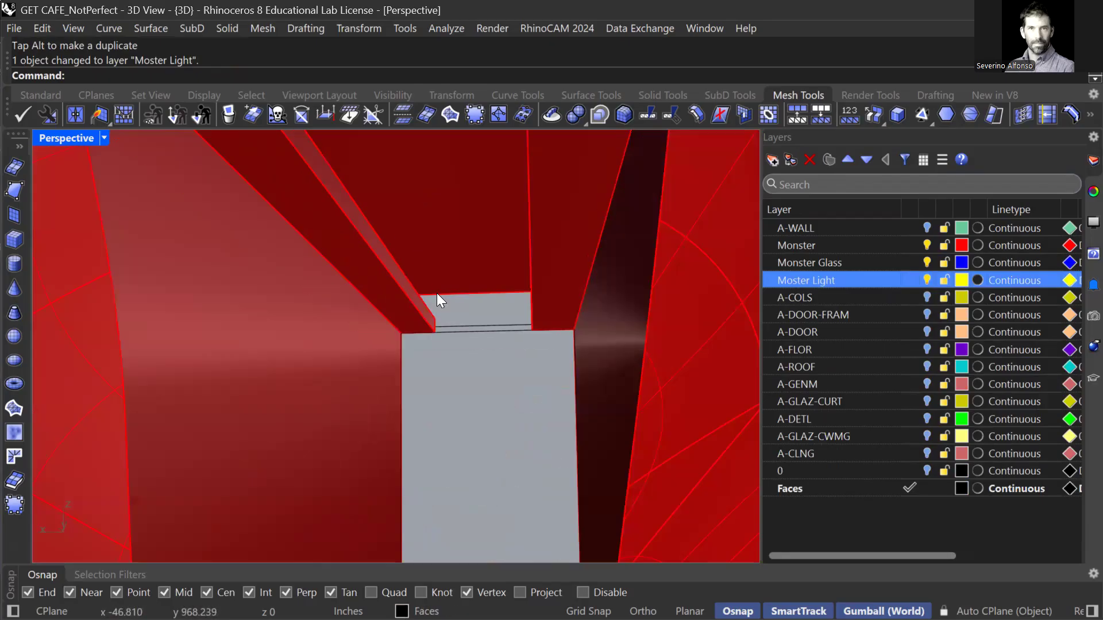
{"action": "scroll", "coordinate": [437, 296], "scroll_direction": "down", "scroll_amount": 2}
{"action": "right_click_drag", "start_coordinate": [429, 295], "coordinate": [336, 338]}
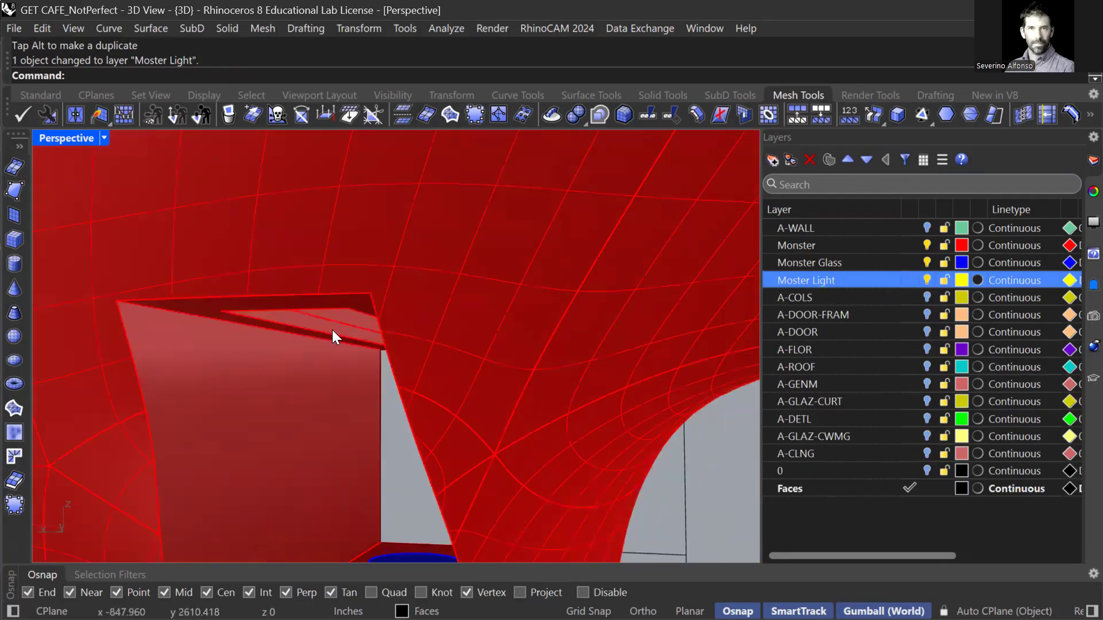
{"action": "scroll", "coordinate": [333, 336], "scroll_direction": "up", "scroll_amount": 2}
{"action": "scroll", "coordinate": [379, 332], "scroll_direction": "down", "scroll_amount": 4}
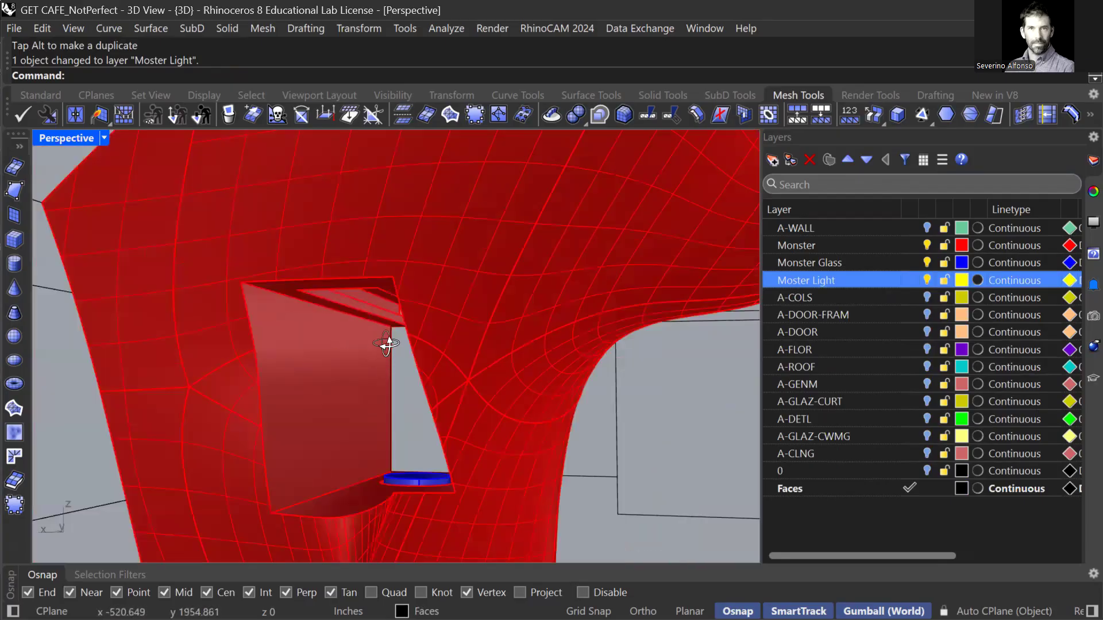
{"action": "scroll", "coordinate": [386, 343], "scroll_direction": "down", "scroll_amount": 3}
{"action": "scroll", "coordinate": [389, 362], "scroll_direction": "up", "scroll_amount": 2}
{"action": "mouse_move", "coordinate": [411, 385]}
{"action": "right_mouse_down", "text": "shift"}
{"action": "mouse_move", "coordinate": [415, 323]}
{"action": "mouse_move", "coordinate": [410, 375]}
{"action": "right_mouse_up", "text": "shift"}
{"action": "scroll", "coordinate": [410, 375], "scroll_direction": "up", "scroll_amount": 4}
{"action": "scroll", "coordinate": [391, 363], "scroll_direction": "up", "scroll_amount": 5}
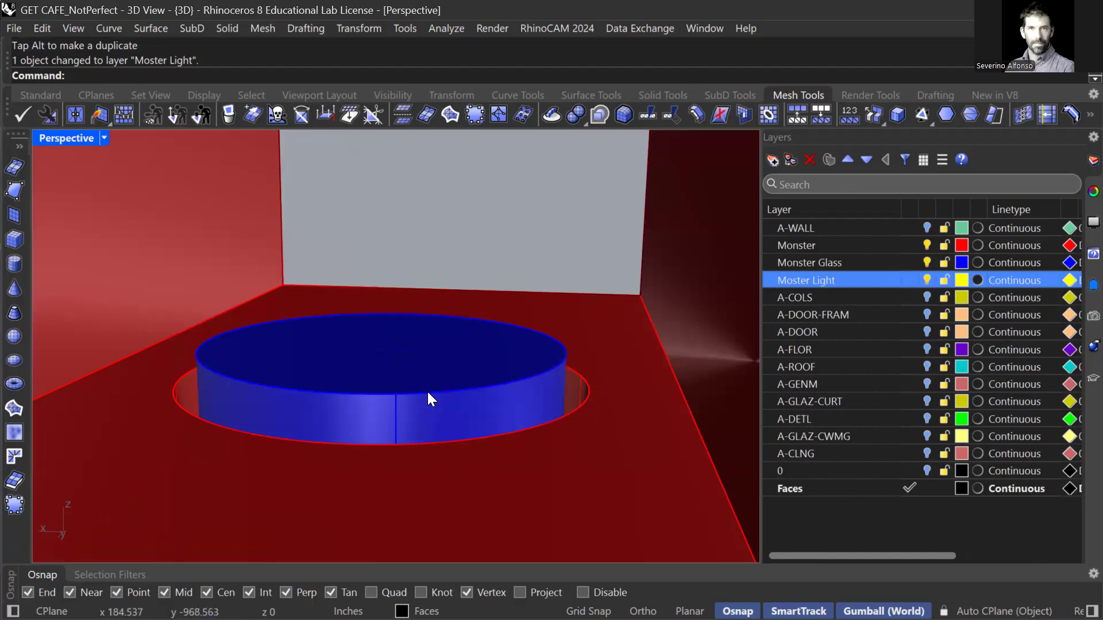
{"action": "scroll", "coordinate": [432, 402], "scroll_direction": "down", "scroll_amount": 5}
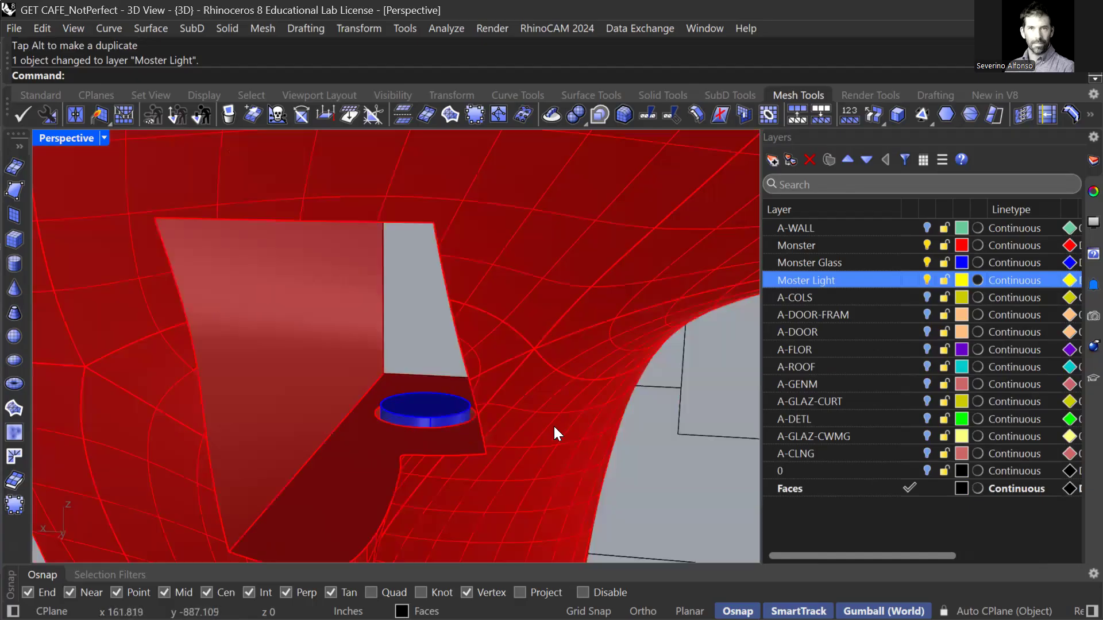
{"action": "scroll", "coordinate": [545, 391], "scroll_direction": "down", "scroll_amount": 5}
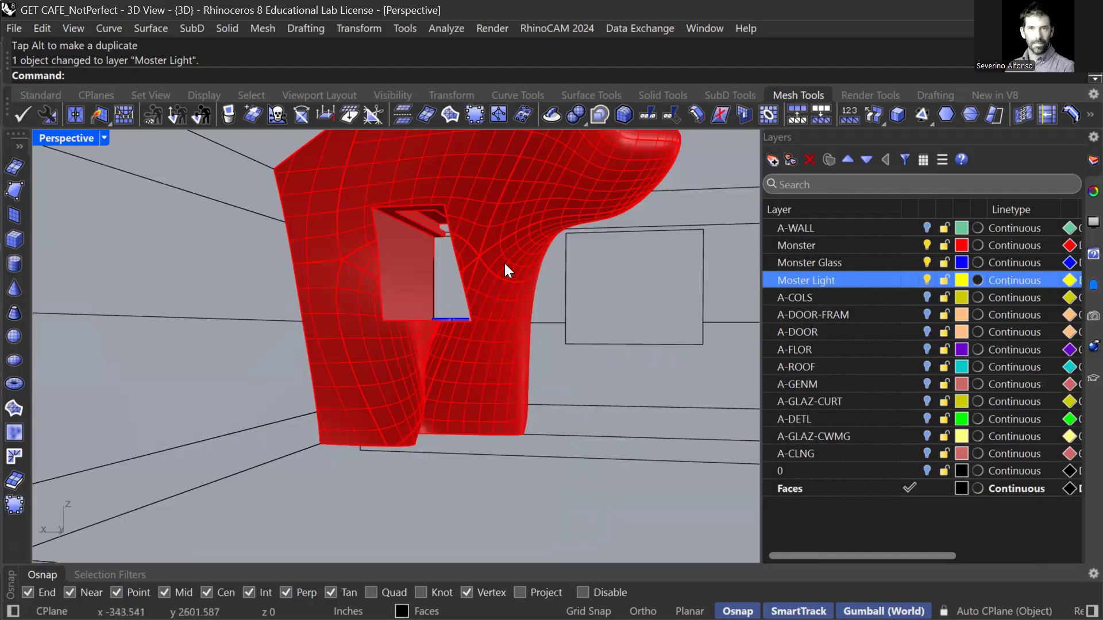
{"action": "scroll", "coordinate": [504, 263], "scroll_direction": "up", "scroll_amount": 4}
{"action": "scroll", "coordinate": [416, 300], "scroll_direction": "up", "scroll_amount": 3}
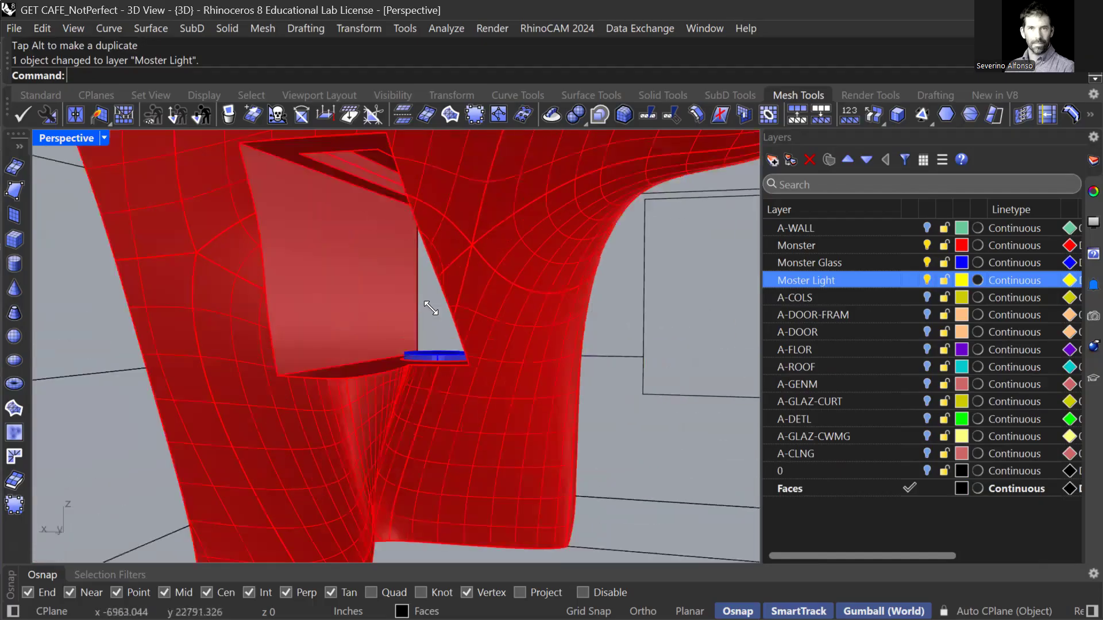
{"action": "left_click", "coordinate": [418, 299]}
{"action": "right_click_drag", "start_coordinate": [436, 288], "coordinate": [261, 297]}
{"action": "type", "text": "Show"}
{"action": "key", "text": "Return"}
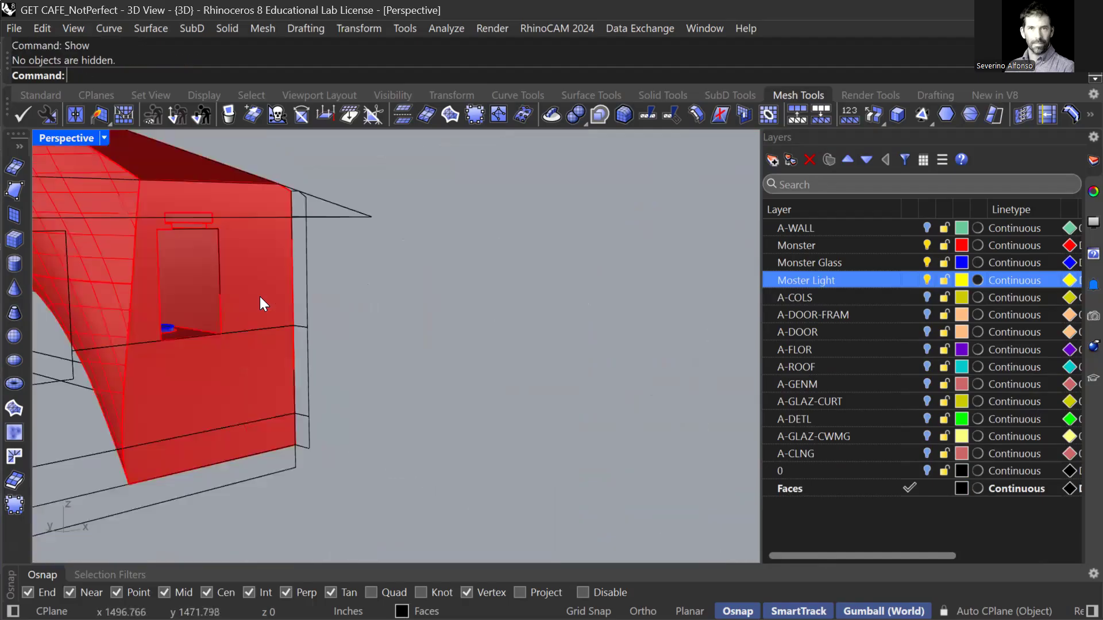
Turn on the house layers A-COLS through 0 and A-WALL, and select the door's closed outline curve.
{"action": "left_click", "coordinate": [852, 299]}
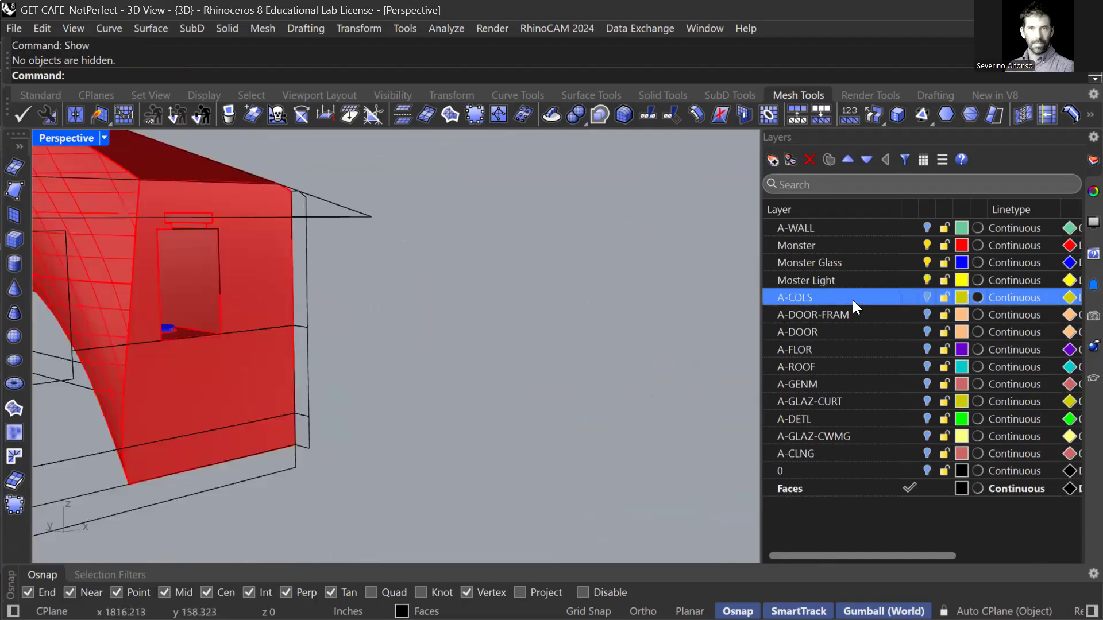
{"action": "left_click", "coordinate": [834, 468], "text": "shift"}
{"action": "left_click", "coordinate": [927, 470]}
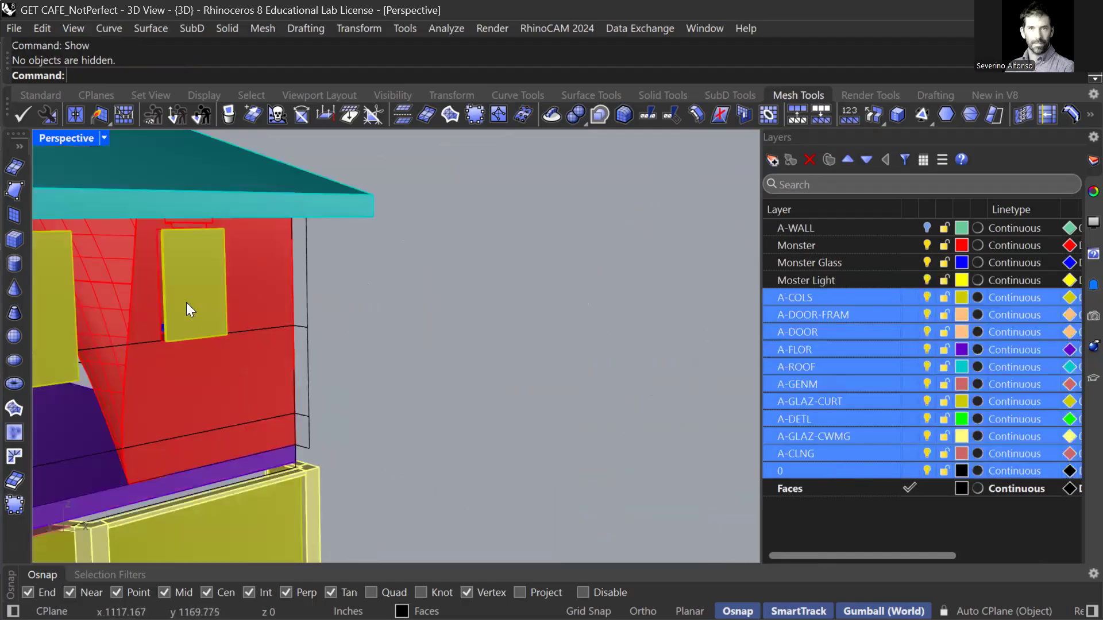
{"action": "scroll", "coordinate": [252, 316], "scroll_direction": "up", "scroll_amount": 3}
{"action": "left_click", "coordinate": [95, 309]}
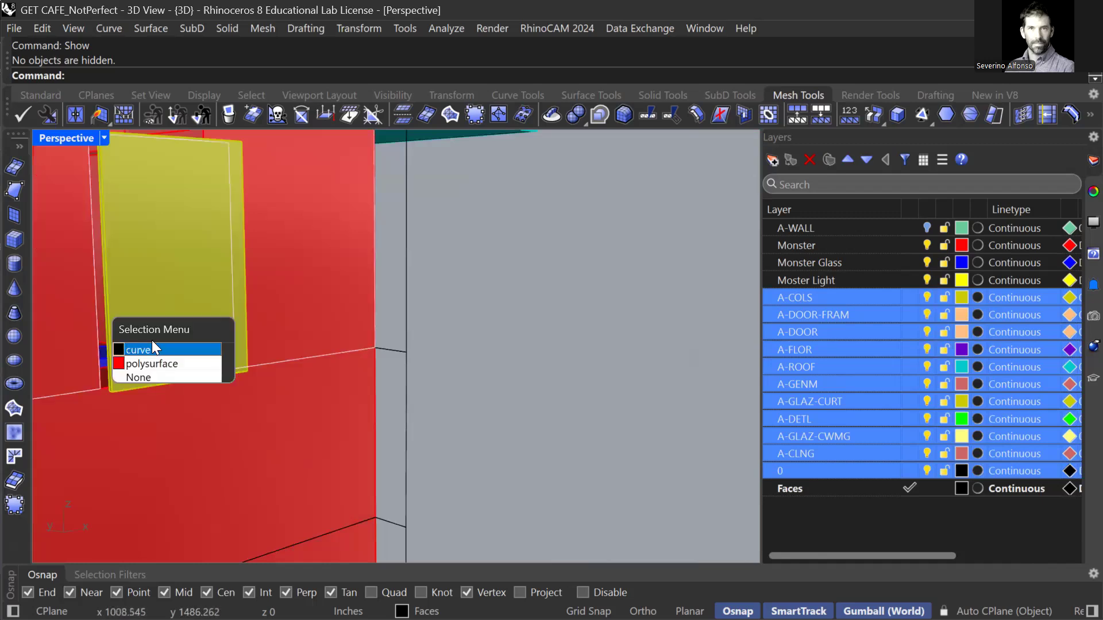
{"action": "left_click", "coordinate": [175, 349]}
{"action": "scroll", "coordinate": [235, 264], "scroll_direction": "down", "scroll_amount": 5}
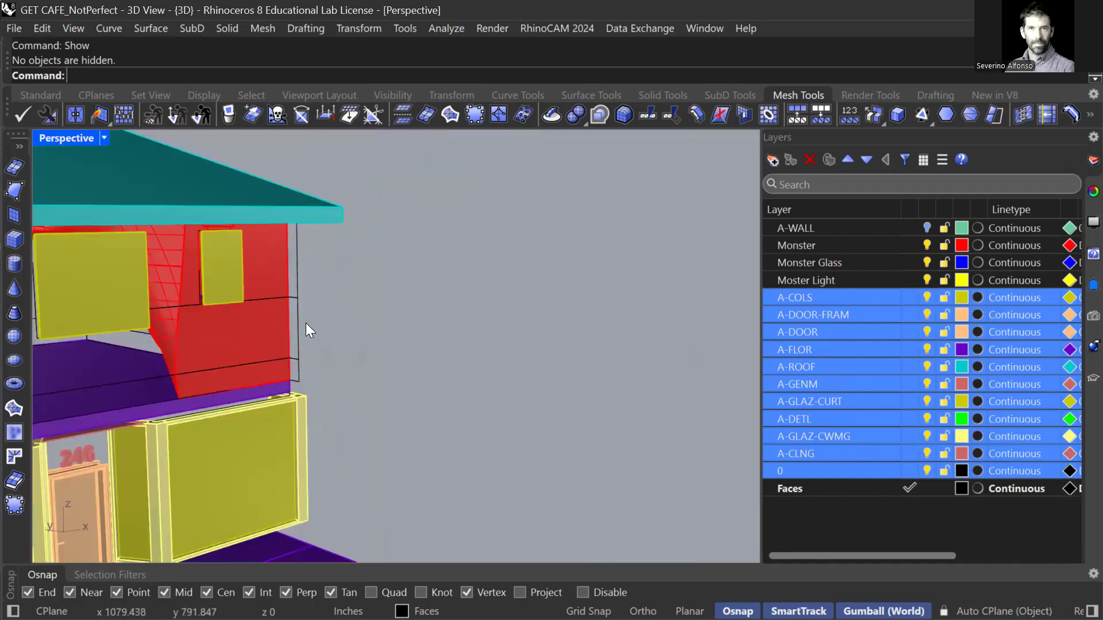
{"action": "left_click", "coordinate": [926, 228]}
{"action": "scroll", "coordinate": [237, 251], "scroll_direction": "up", "scroll_amount": 3}
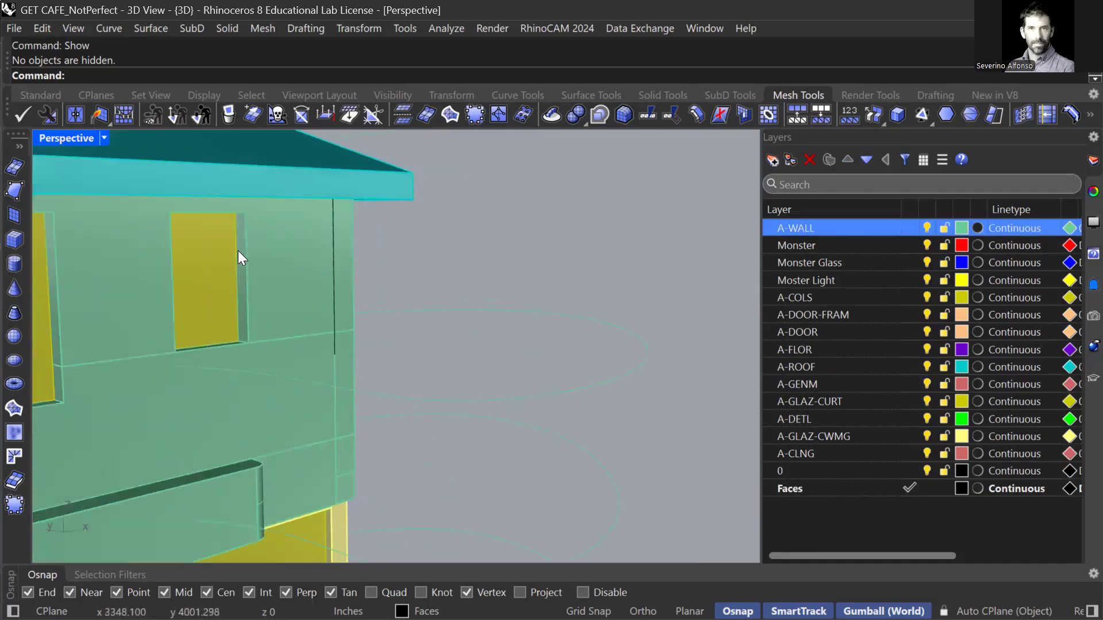
{"action": "left_click", "coordinate": [237, 255]}
{"action": "left_click", "coordinate": [281, 299]}
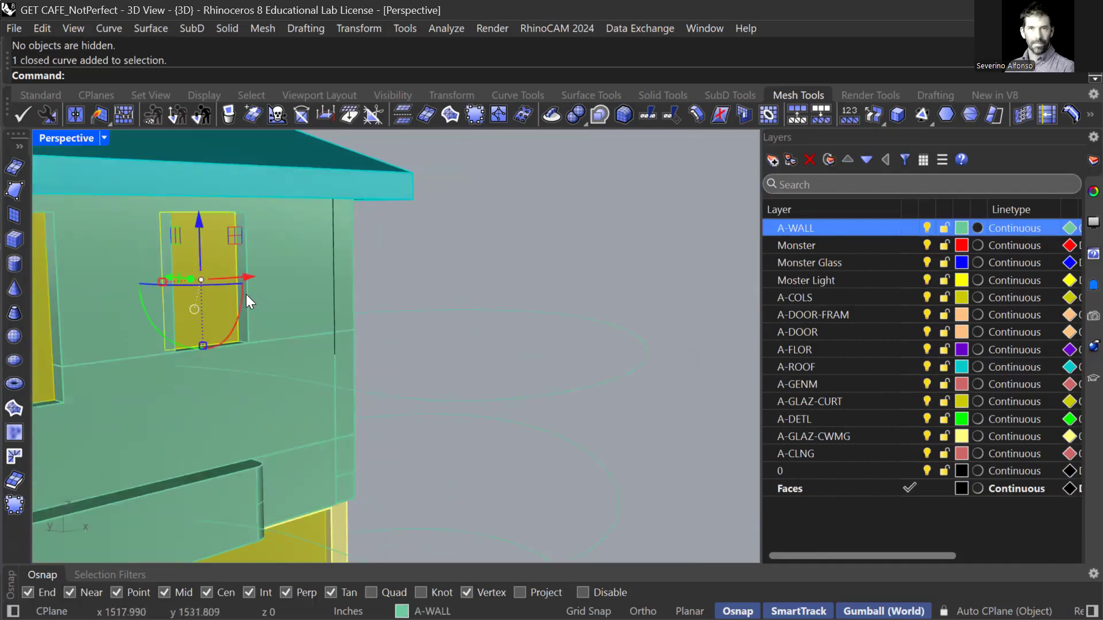
{"action": "scroll", "coordinate": [228, 296], "scroll_direction": "down", "scroll_amount": 2}
{"action": "scroll", "coordinate": [222, 268], "scroll_direction": "up", "scroll_amount": 3}
Offset the door outline curve by a distance of 1 inch.
{"action": "type", "text": "Offset"}
{"action": "key", "text": "Return"}
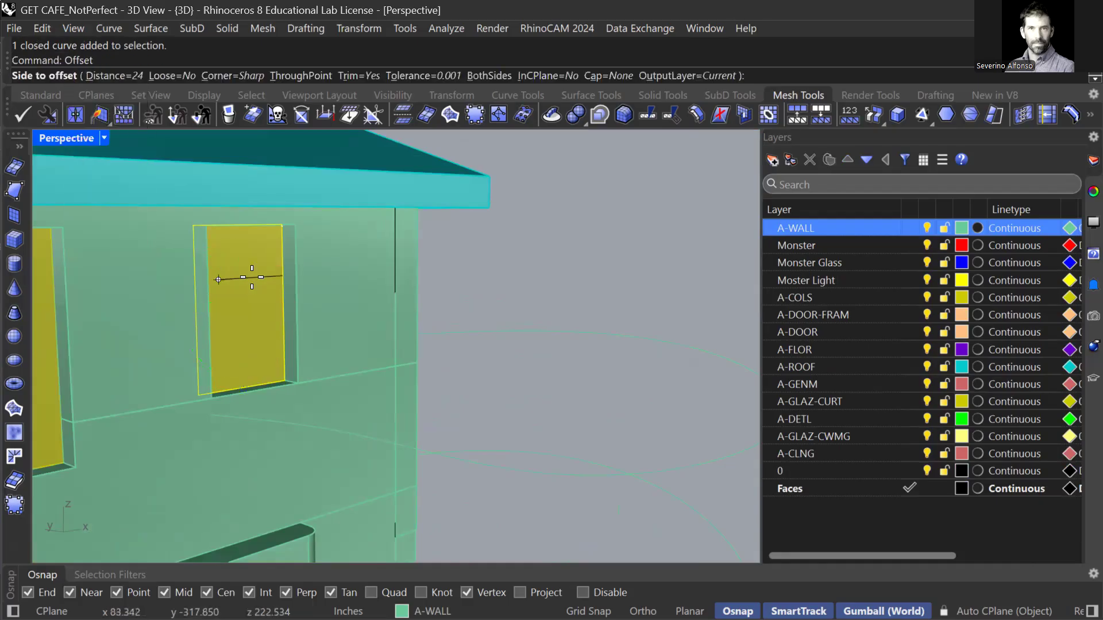
{"action": "left_click", "coordinate": [115, 76]}
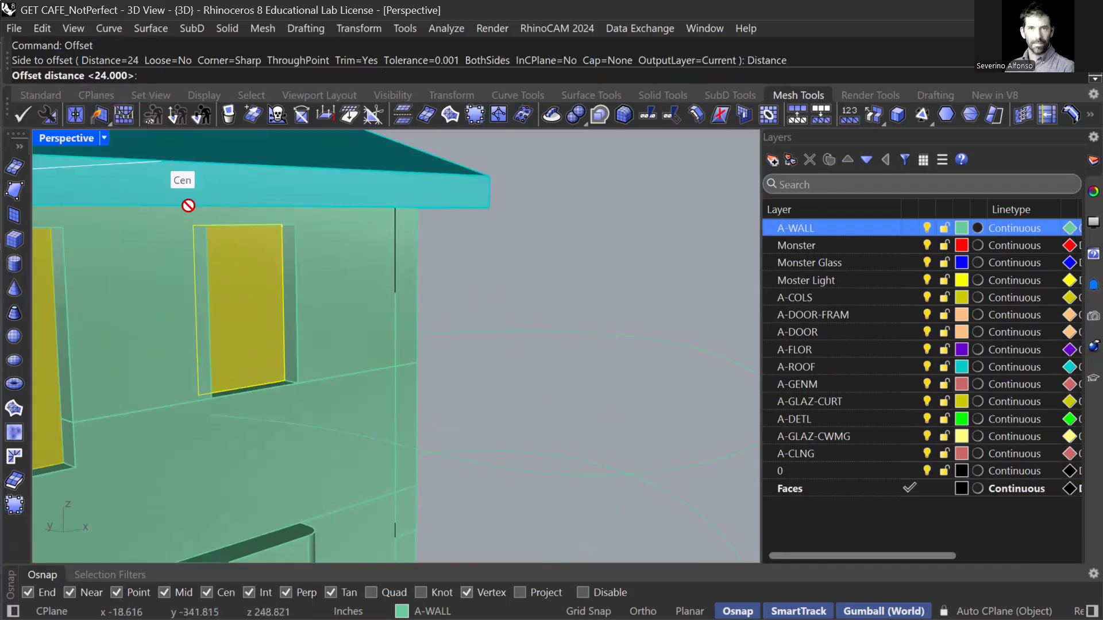
{"action": "type", "text": "1"}
{"action": "key", "text": "Return"}
{"action": "scroll", "coordinate": [282, 330], "scroll_direction": "up", "scroll_amount": 2}
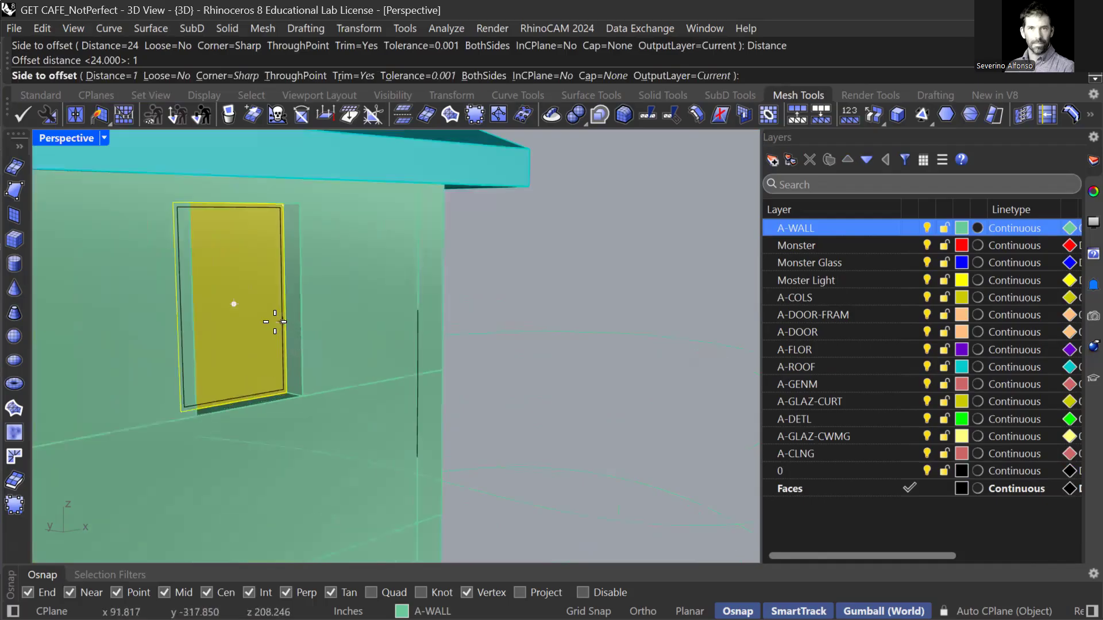
{"action": "left_click", "coordinate": [275, 322]}
Select both nested door outline curves, picking the curves over the door block.
{"action": "scroll", "coordinate": [287, 316], "scroll_direction": "up", "scroll_amount": 4}
{"action": "left_click", "coordinate": [289, 315]}
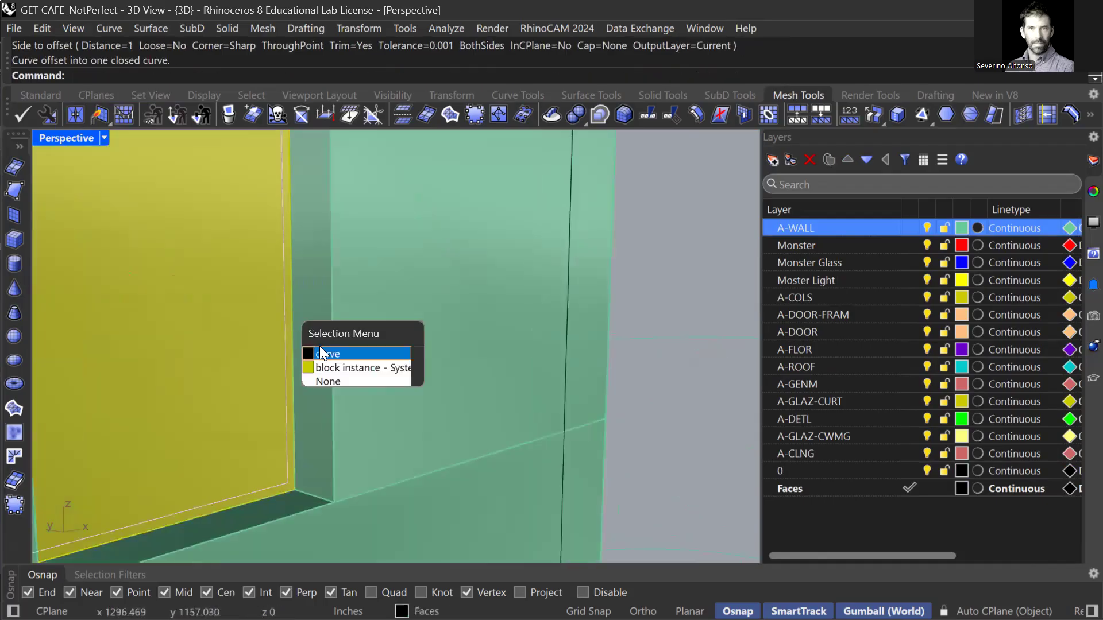
{"action": "left_click", "coordinate": [322, 353]}
{"action": "left_click", "coordinate": [294, 312]}
{"action": "left_click", "coordinate": [323, 346]}
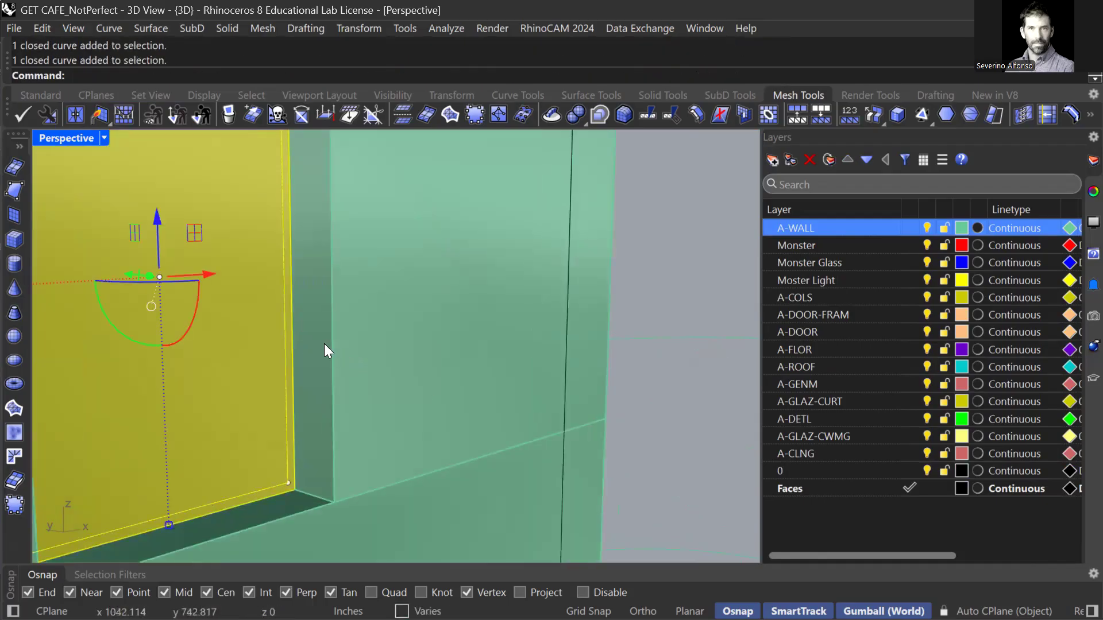
{"action": "scroll", "coordinate": [325, 344], "scroll_direction": "down", "scroll_amount": 3}
Extrude the two nested curves to a snapped end point inside the monster.
{"action": "type", "text": "ExtrudeSubD"}
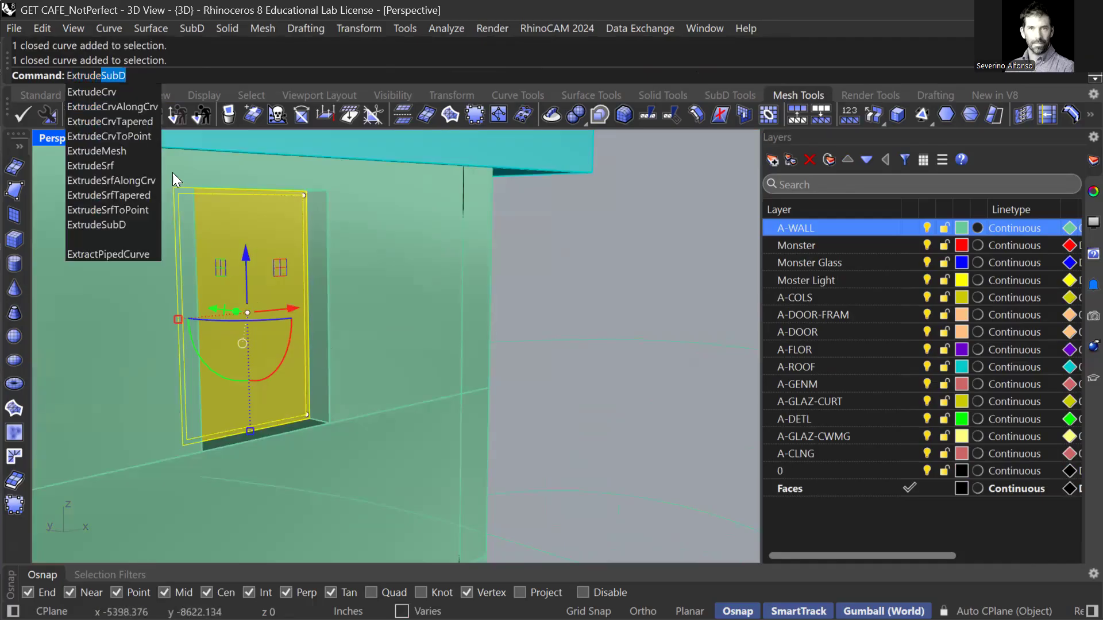
{"action": "left_click", "coordinate": [115, 92]}
{"action": "right_click_drag", "start_coordinate": [120, 310], "coordinate": [427, 291]}
{"action": "scroll", "coordinate": [166, 378], "scroll_direction": "down", "scroll_amount": 6}
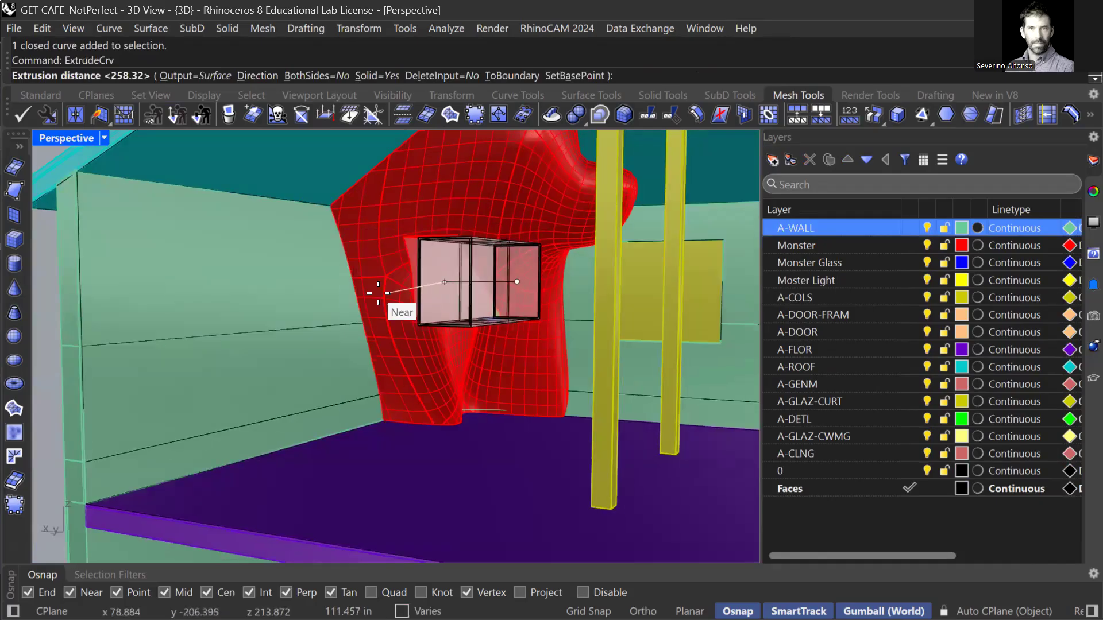
{"action": "scroll", "coordinate": [508, 282], "scroll_direction": "up", "scroll_amount": 3}
{"action": "right_click_drag", "start_coordinate": [516, 282], "coordinate": [539, 287]}
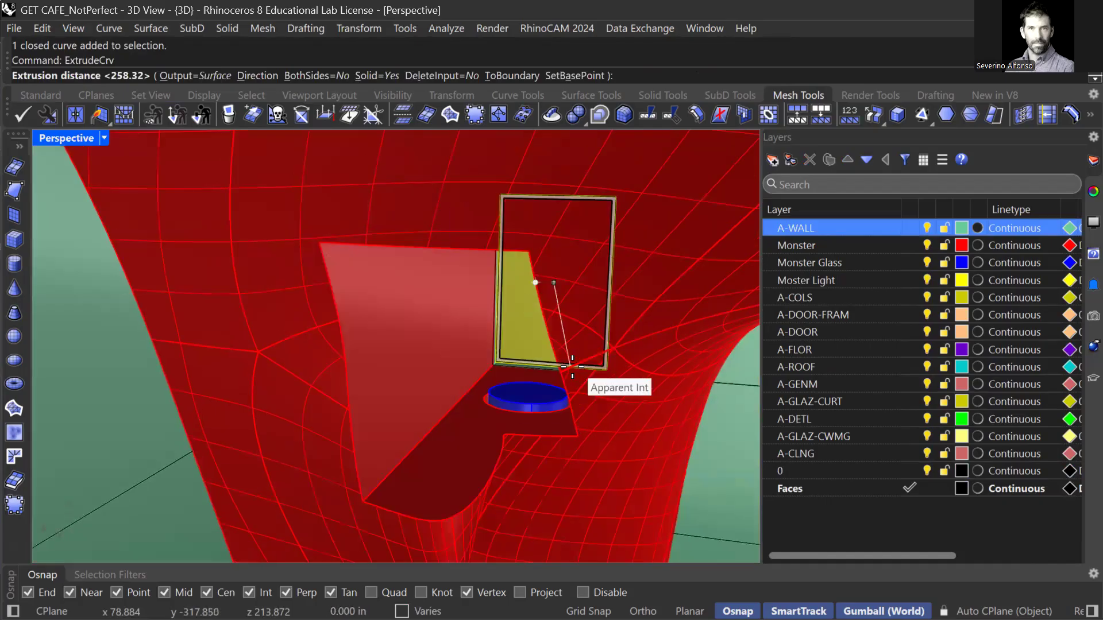
{"action": "left_click", "coordinate": [566, 367]}
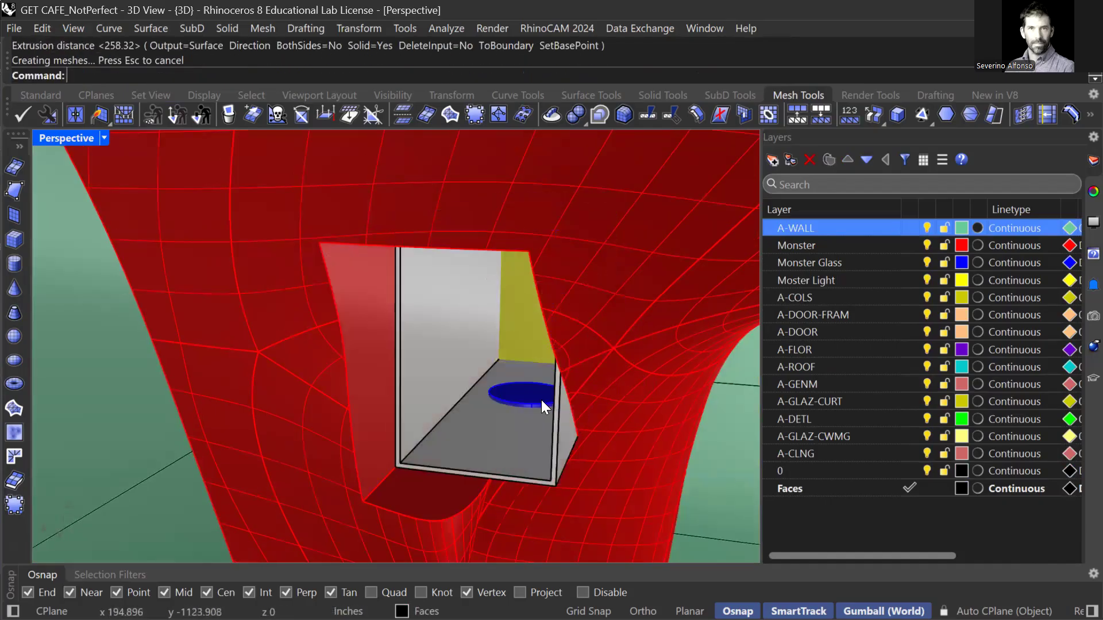
Sub-select one face of the new frame and reposition it with the gumball.
{"action": "scroll", "coordinate": [551, 408], "scroll_direction": "up", "scroll_amount": 5}
{"action": "left_click", "coordinate": [566, 413], "text": "ctrl+shift"}
{"action": "scroll", "coordinate": [565, 413], "scroll_direction": "up", "scroll_amount": 3}
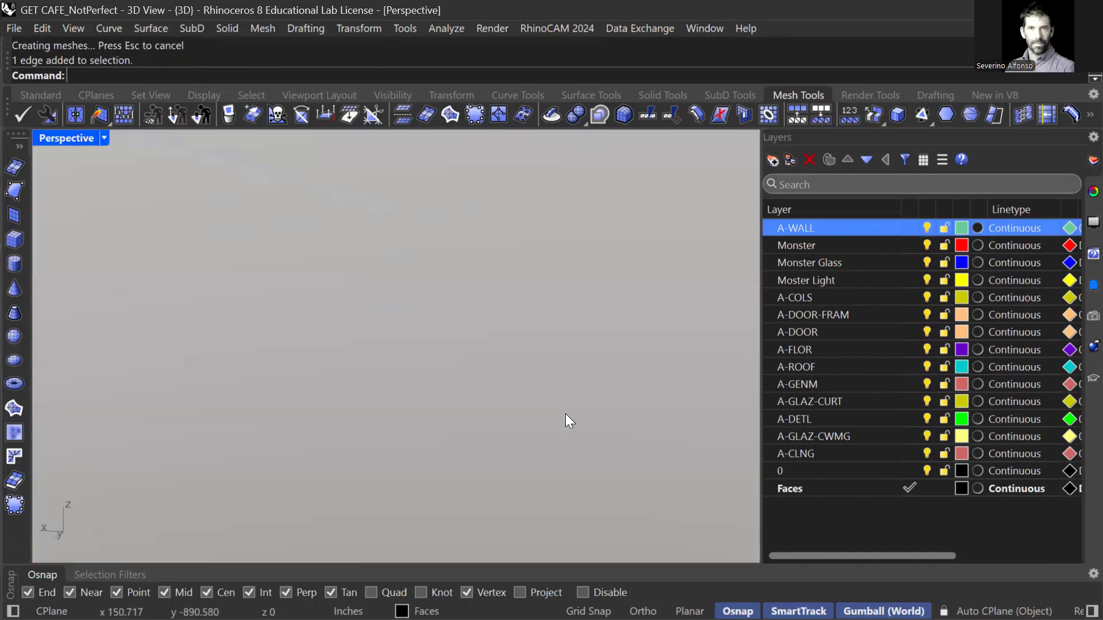
{"action": "scroll", "coordinate": [565, 414], "scroll_direction": "down", "scroll_amount": 3}
{"action": "left_click", "coordinate": [564, 412], "text": "ctrl+shift"}
{"action": "scroll", "coordinate": [564, 412], "scroll_direction": "down", "scroll_amount": 4}
{"action": "right_click_drag", "start_coordinate": [492, 370], "coordinate": [406, 357]}
{"action": "left_click_drag", "start_coordinate": [393, 352], "coordinate": [537, 304]}
{"action": "right_click_drag", "start_coordinate": [509, 377], "coordinate": [491, 295]}
Create a Monster Frame layer and move the frame solid onto it.
{"action": "left_click", "coordinate": [476, 287]}
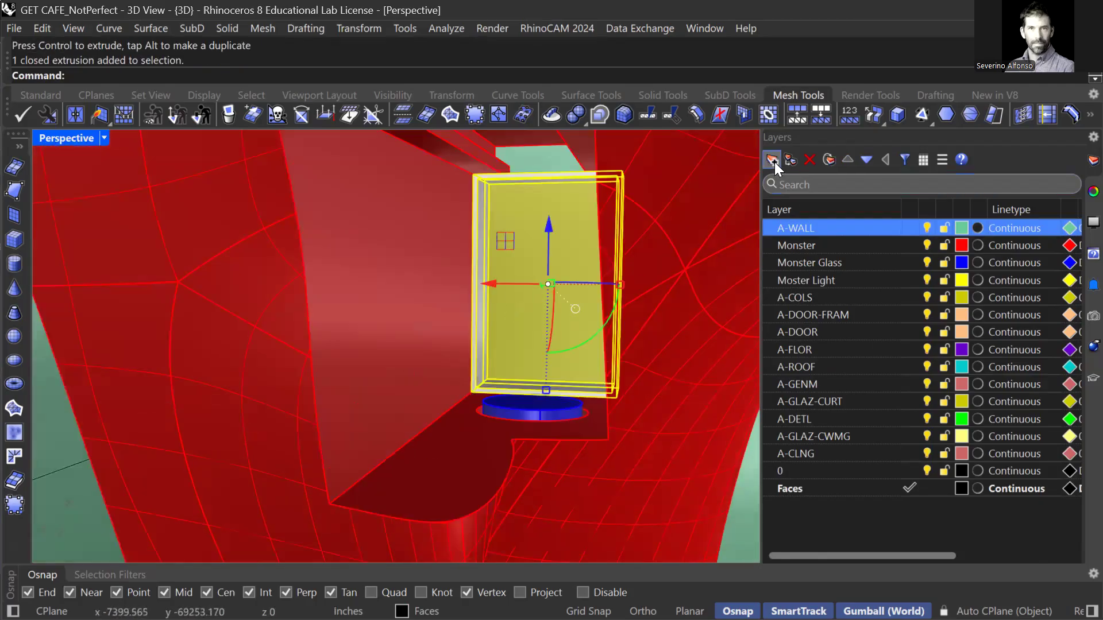
{"action": "left_click", "coordinate": [773, 164]}
{"action": "type", "text": "Monster Frame"}
{"action": "key", "text": "Return"}
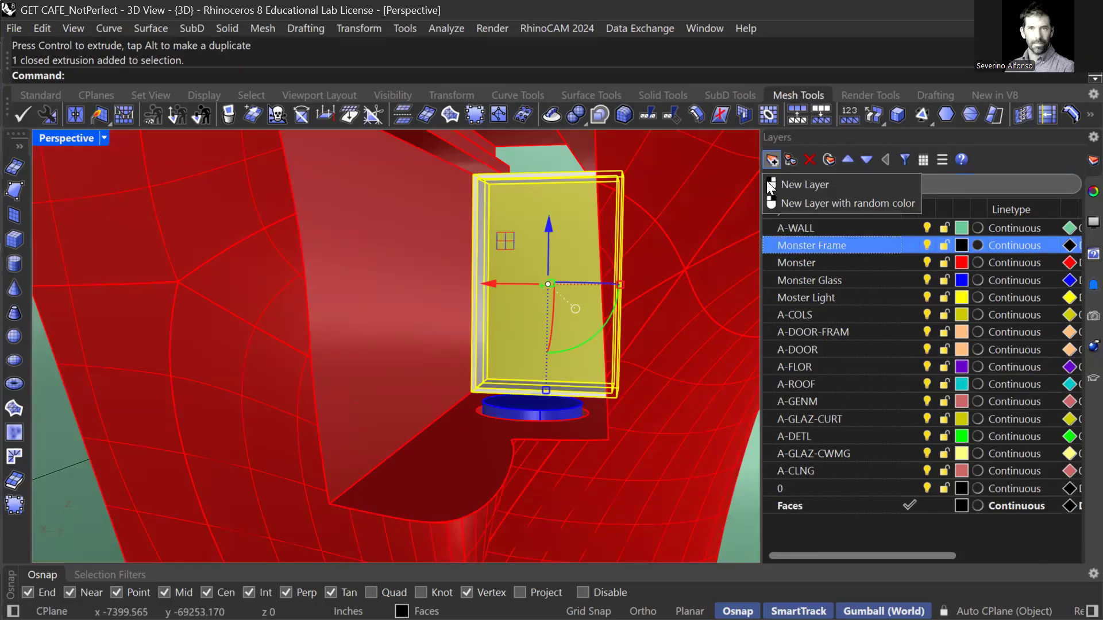
{"action": "right_click", "coordinate": [816, 249]}
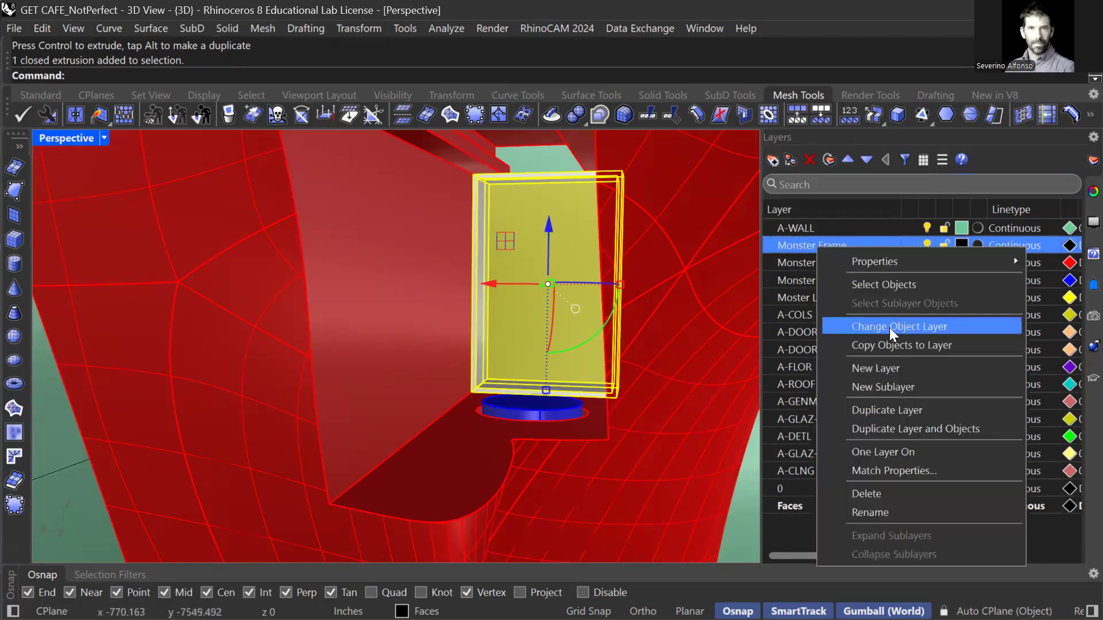
{"action": "left_click", "coordinate": [888, 328]}
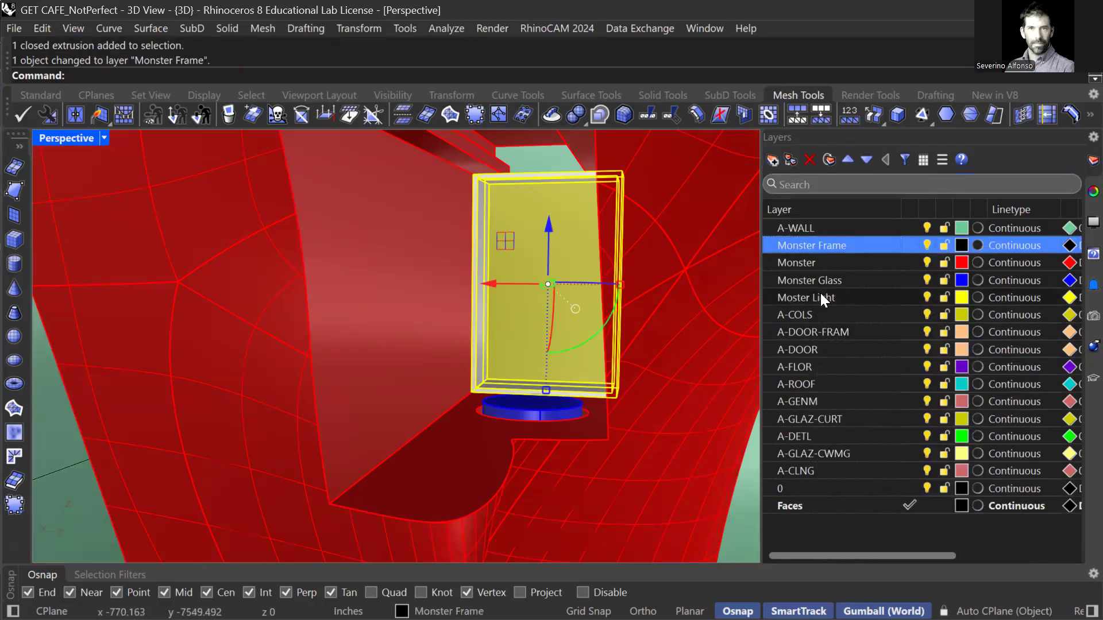
Turn off the house layers A-COLS through 0 and A-WALL, then deselect the frame.
{"action": "left_click", "coordinate": [816, 294]}
{"action": "left_click", "coordinate": [806, 315]}
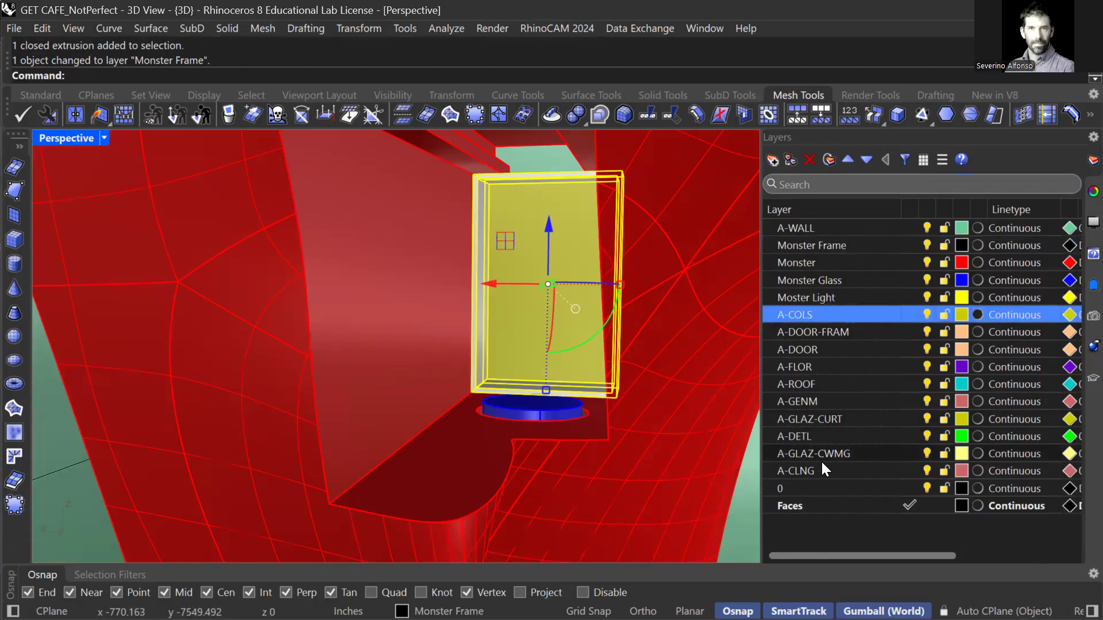
{"action": "left_click", "coordinate": [813, 489], "text": "shift"}
{"action": "left_click", "coordinate": [927, 488]}
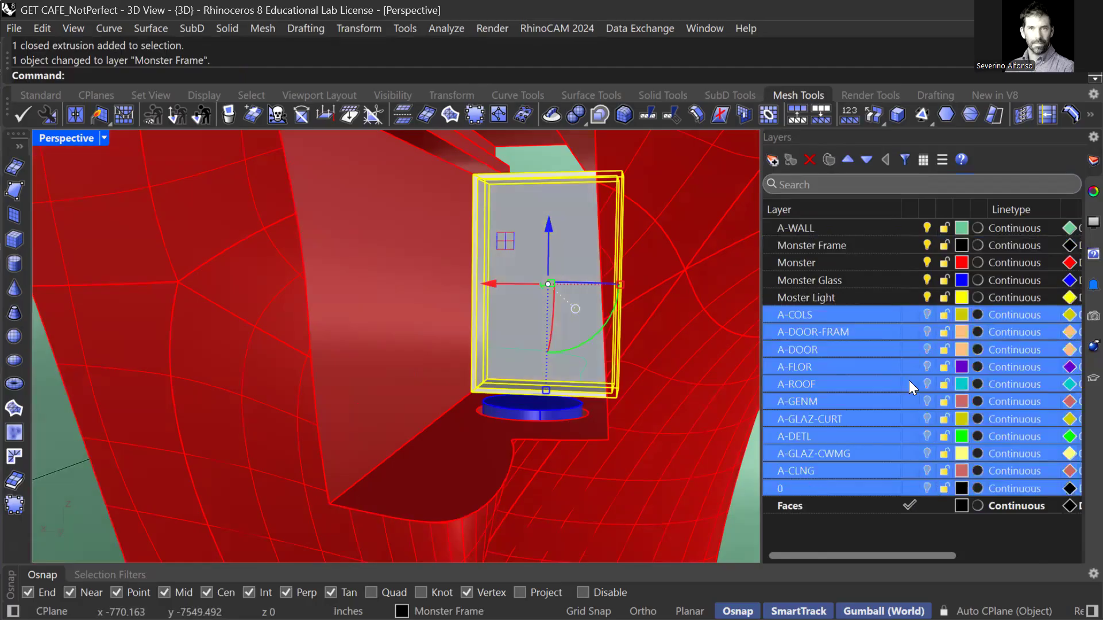
{"action": "left_click", "coordinate": [927, 228]}
{"action": "scroll", "coordinate": [652, 333], "scroll_direction": "down", "scroll_amount": 6}
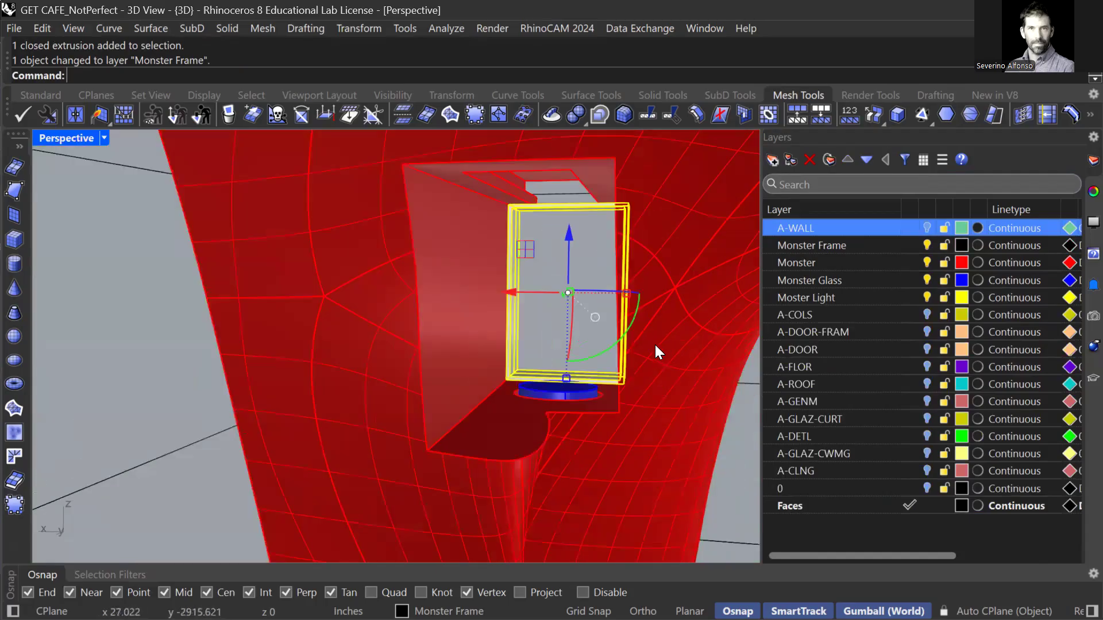
{"action": "key", "text": "Escape"}
{"action": "right_click_drag", "start_coordinate": [670, 445], "coordinate": [632, 439]}
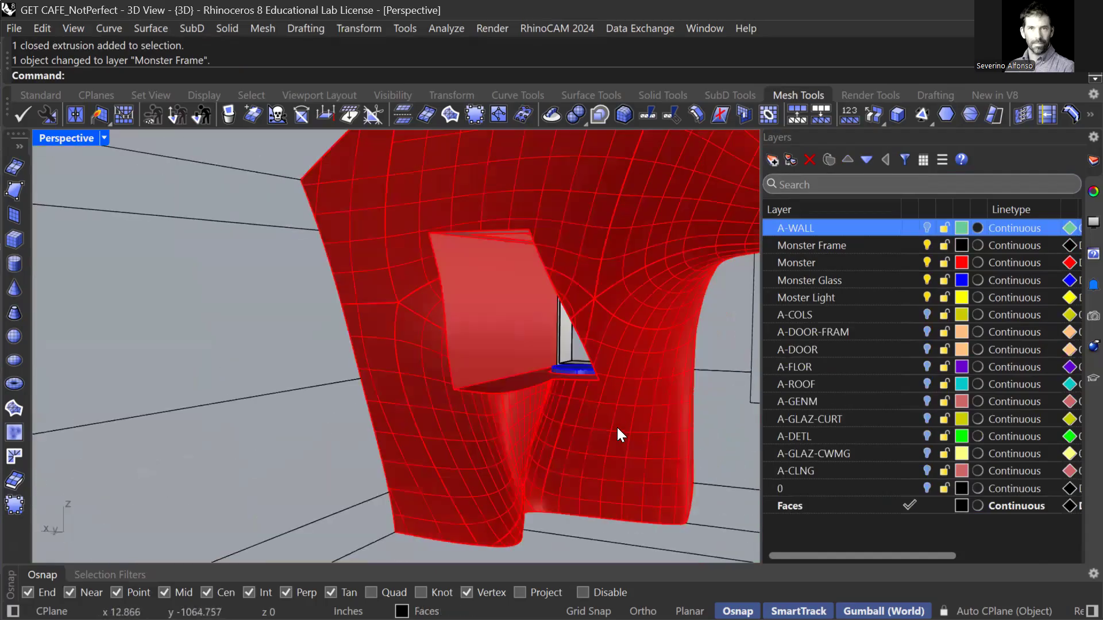
{"action": "scroll", "coordinate": [615, 426], "scroll_direction": "down", "scroll_amount": 5}
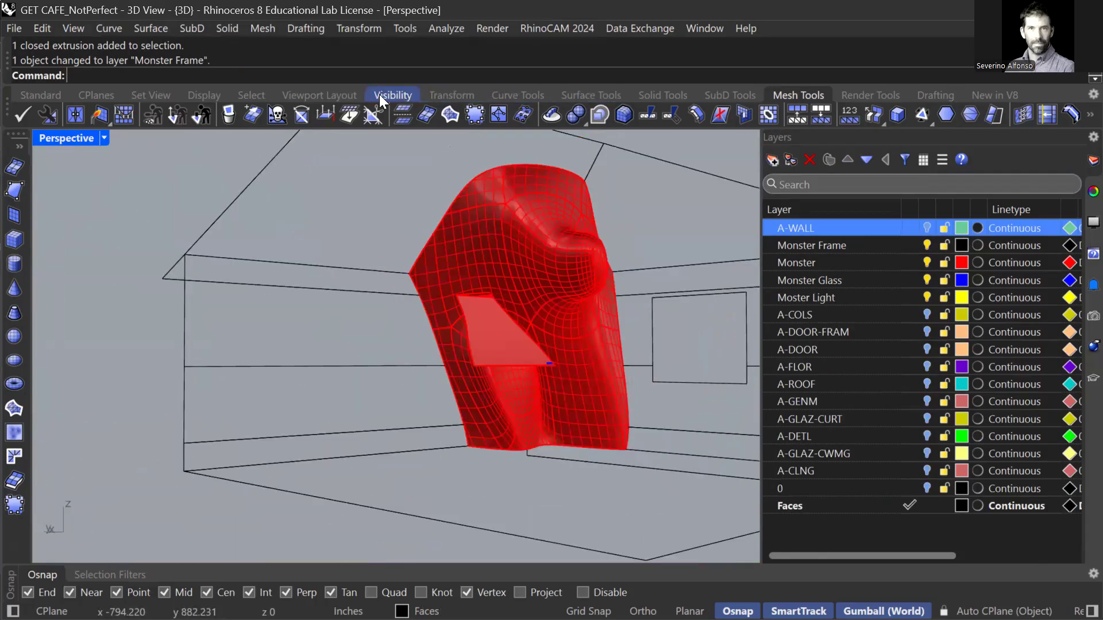
Select all curves in the model and hide them.
{"action": "left_click", "coordinate": [259, 94]}
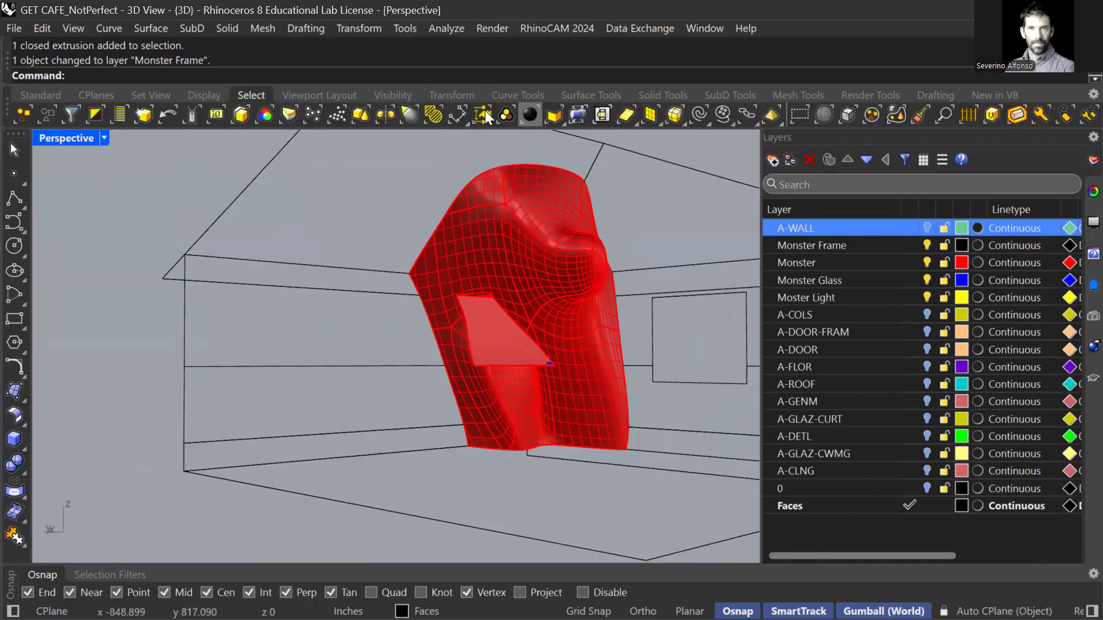
{"action": "left_click", "coordinate": [697, 118]}
{"action": "type", "text": "Hide"}
{"action": "key", "text": "Return"}
Window-select the monster with its frame and check it from several angles.
{"action": "scroll", "coordinate": [521, 335], "scroll_direction": "up", "scroll_amount": 5}
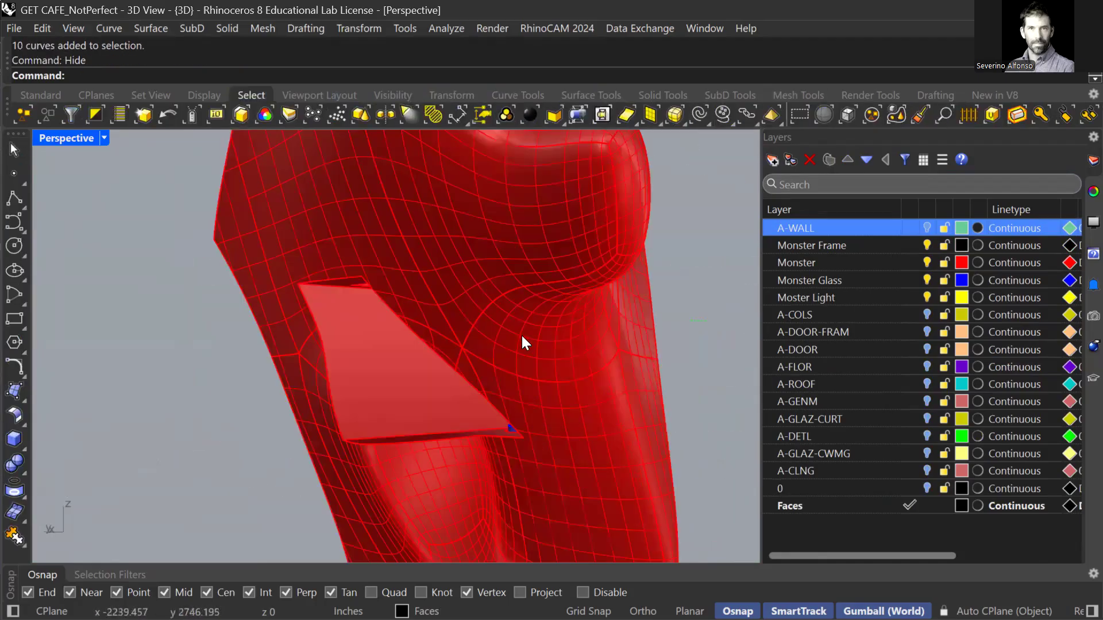
{"action": "right_click_drag", "start_coordinate": [566, 368], "coordinate": [469, 326]}
{"action": "scroll", "coordinate": [468, 326], "scroll_direction": "down", "scroll_amount": 5}
{"action": "right_click_drag", "start_coordinate": [555, 348], "coordinate": [470, 344], "text": "shift"}
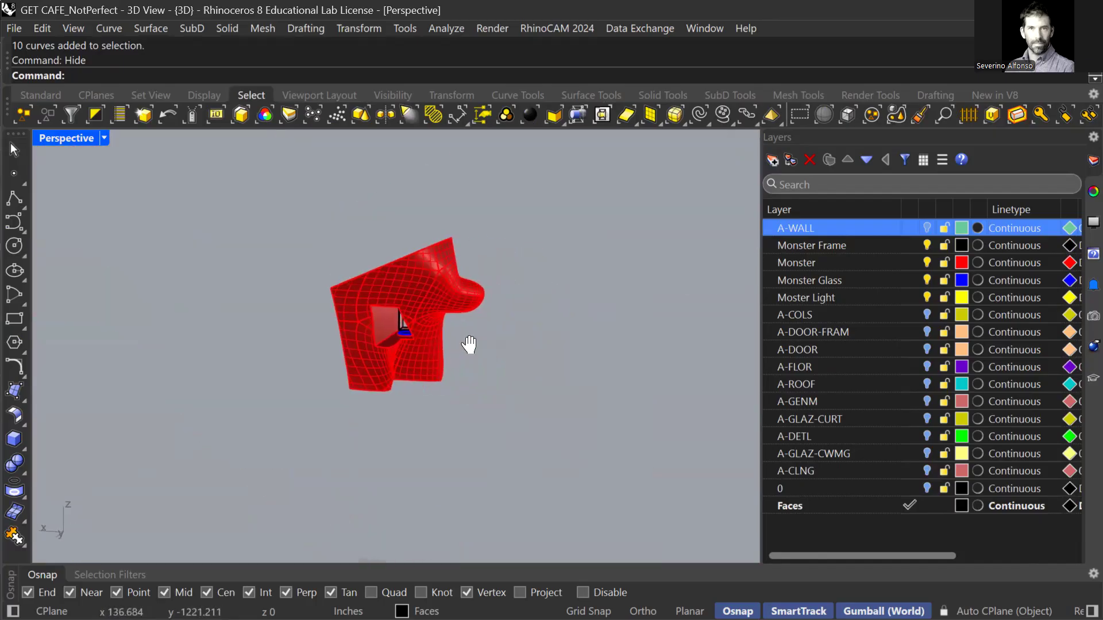
{"action": "left_click_drag", "start_coordinate": [289, 200], "coordinate": [549, 449]}
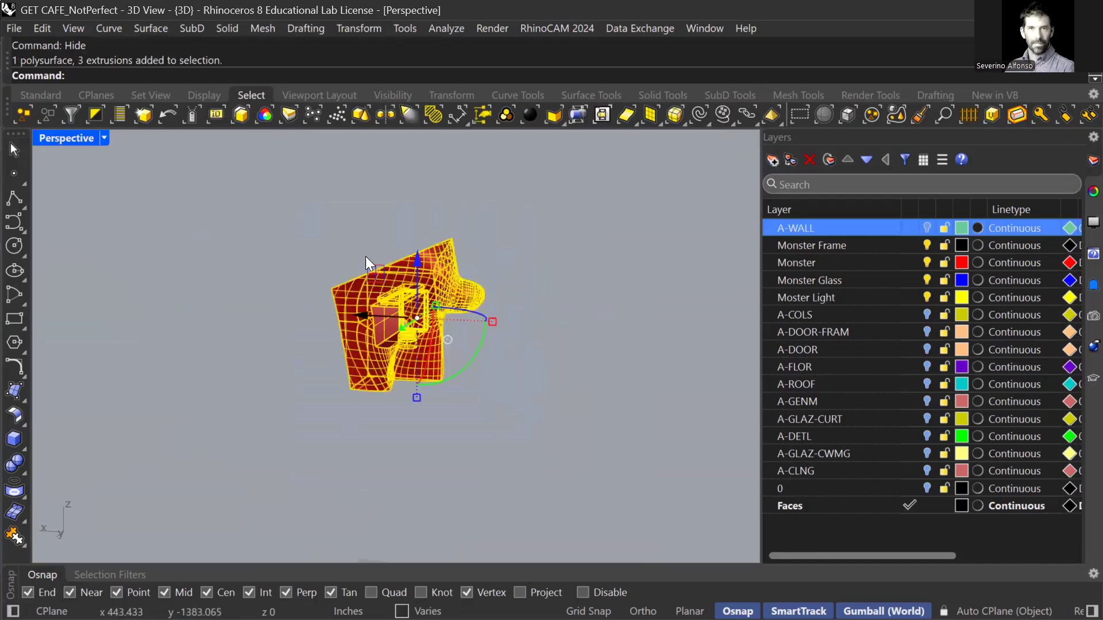
{"action": "scroll", "coordinate": [517, 351], "scroll_direction": "up", "scroll_amount": 3}
{"action": "scroll", "coordinate": [385, 376], "scroll_direction": "up", "scroll_amount": 2}
{"action": "right_click_drag", "start_coordinate": [385, 377], "coordinate": [383, 386]}
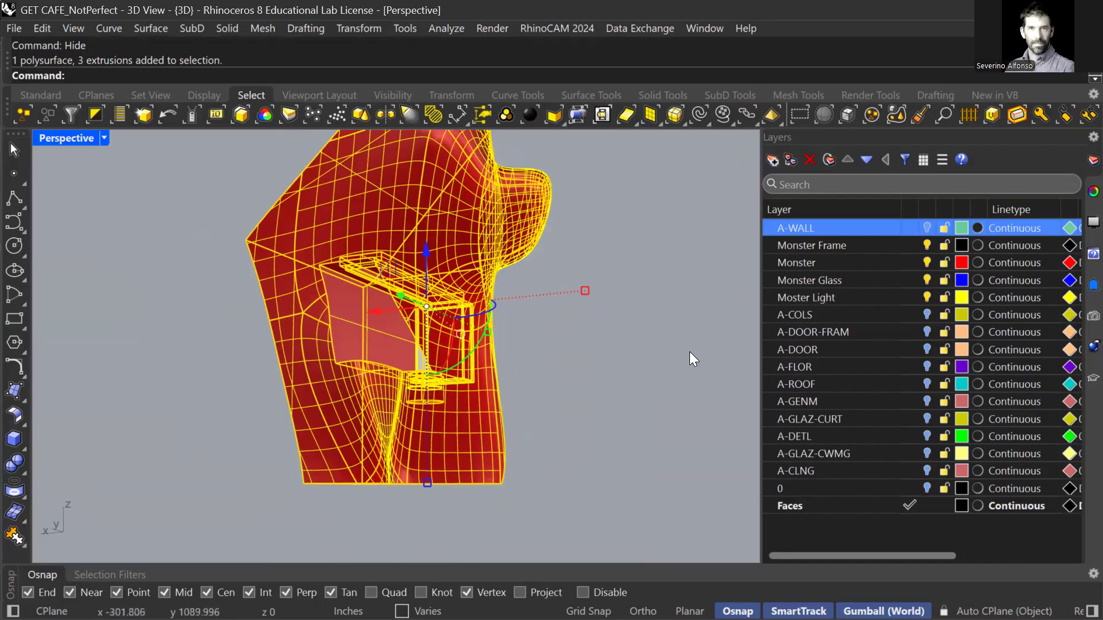
Reselect the whole monster with its glass, light and frame for export.
{"action": "left_click", "coordinate": [607, 390]}
{"action": "right_click_drag", "start_coordinate": [606, 391], "coordinate": [430, 314]}
{"action": "right_click_drag", "start_coordinate": [407, 349], "coordinate": [412, 367]}
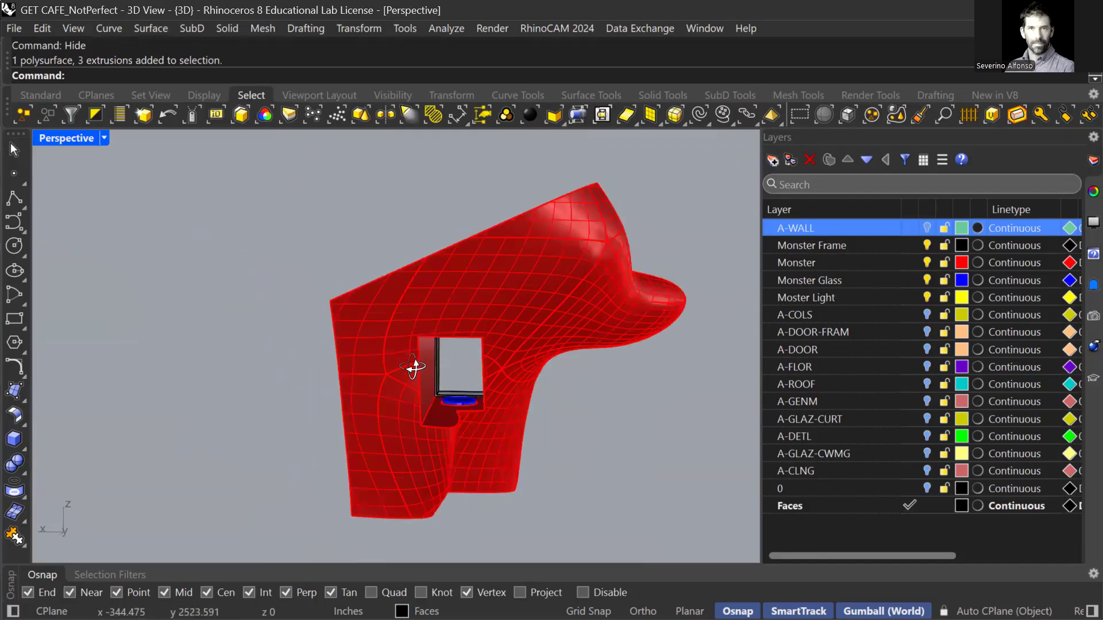
{"action": "scroll", "coordinate": [445, 391], "scroll_direction": "up", "scroll_amount": 5}
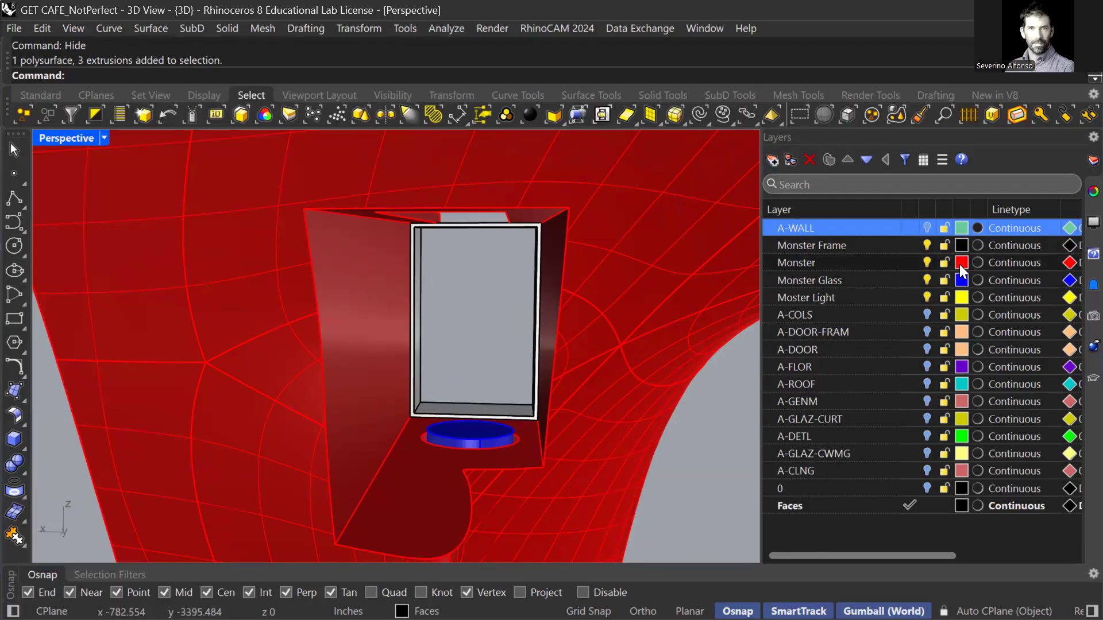
{"action": "scroll", "coordinate": [684, 371], "scroll_direction": "down", "scroll_amount": 5}
{"action": "right_click_drag", "start_coordinate": [693, 373], "coordinate": [637, 374]}
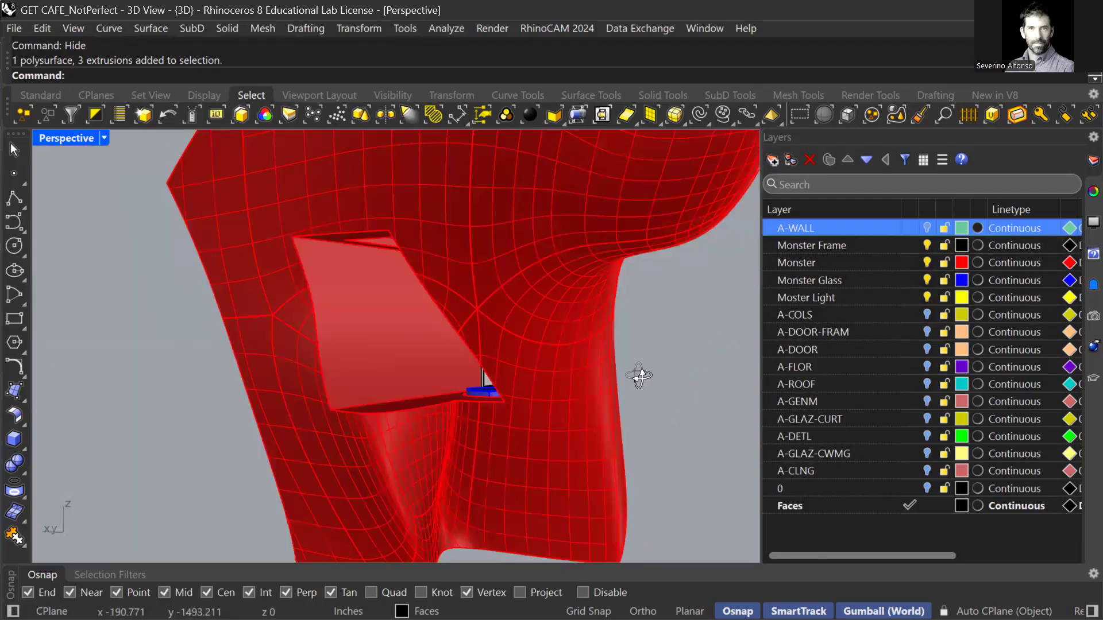
{"action": "scroll", "coordinate": [637, 376], "scroll_direction": "down", "scroll_amount": 5}
{"action": "left_click_drag", "start_coordinate": [421, 184], "coordinate": [716, 491]}
{"action": "right_click_drag", "start_coordinate": [545, 434], "coordinate": [556, 359]}
{"action": "scroll", "coordinate": [584, 420], "scroll_direction": "up", "scroll_amount": 6}
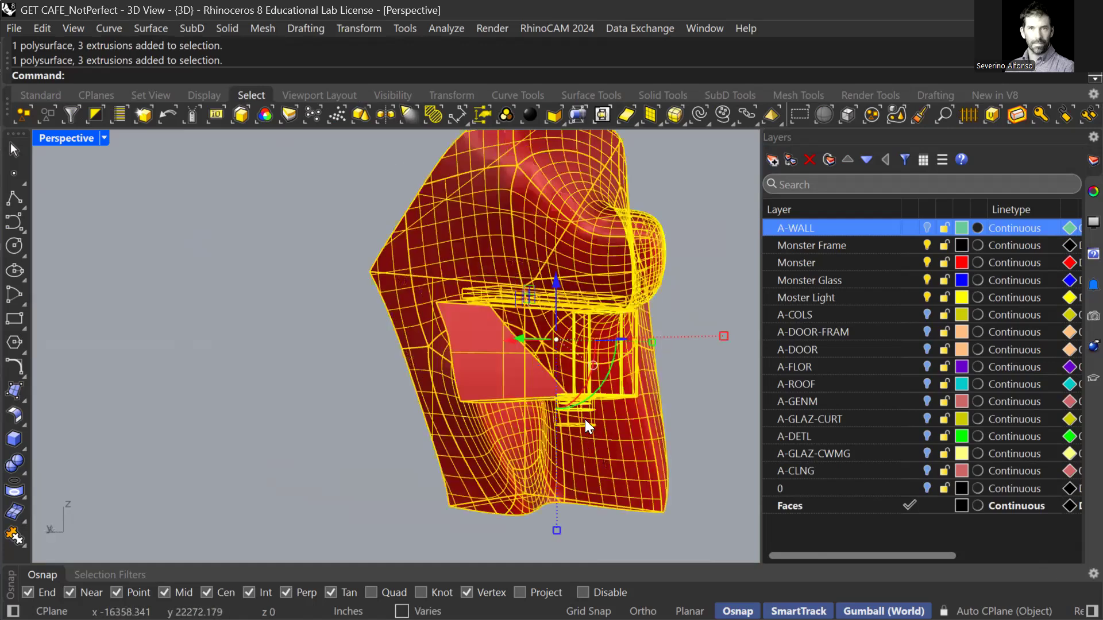
{"action": "left_click", "coordinate": [15, 28]}
Export the selected objects as AutoCAD drawing MonsterInsideMyHome.dwg.
{"action": "left_click", "coordinate": [78, 285]}
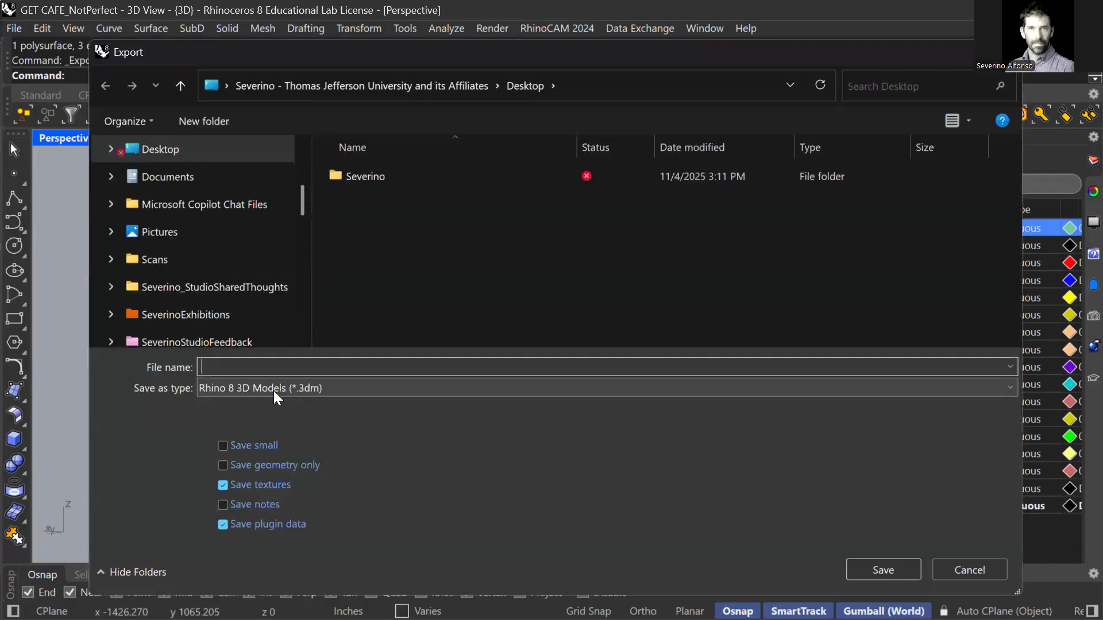
{"action": "left_click", "coordinate": [271, 388]}
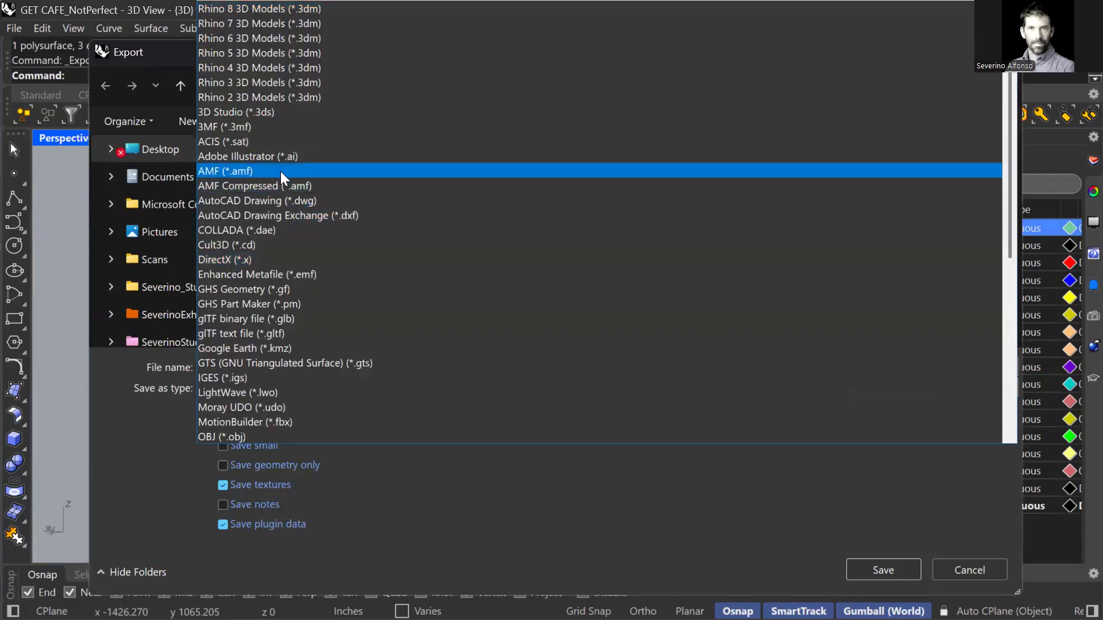
{"action": "scroll", "coordinate": [279, 179], "scroll_direction": "down", "scroll_amount": 2}
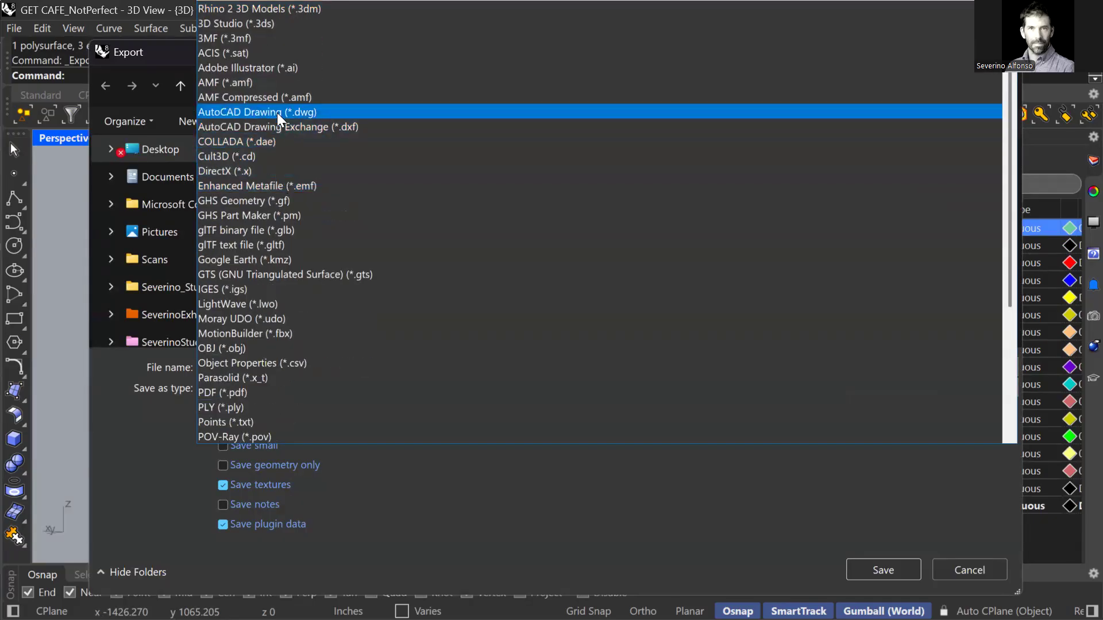
{"action": "left_click", "coordinate": [277, 112]}
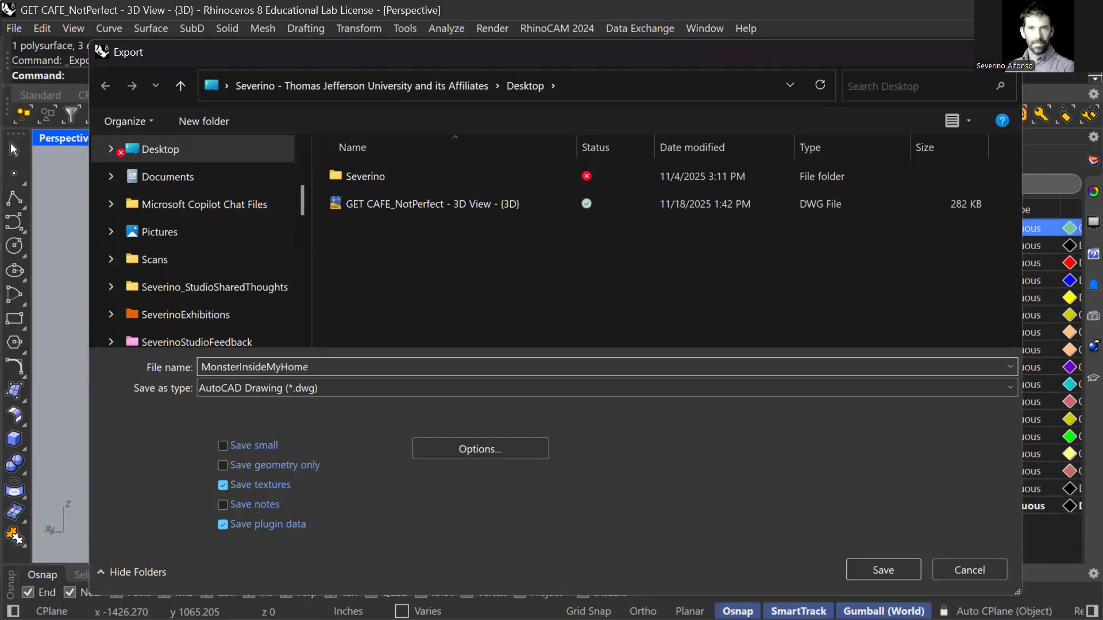
{"action": "key", "text": "Return"}
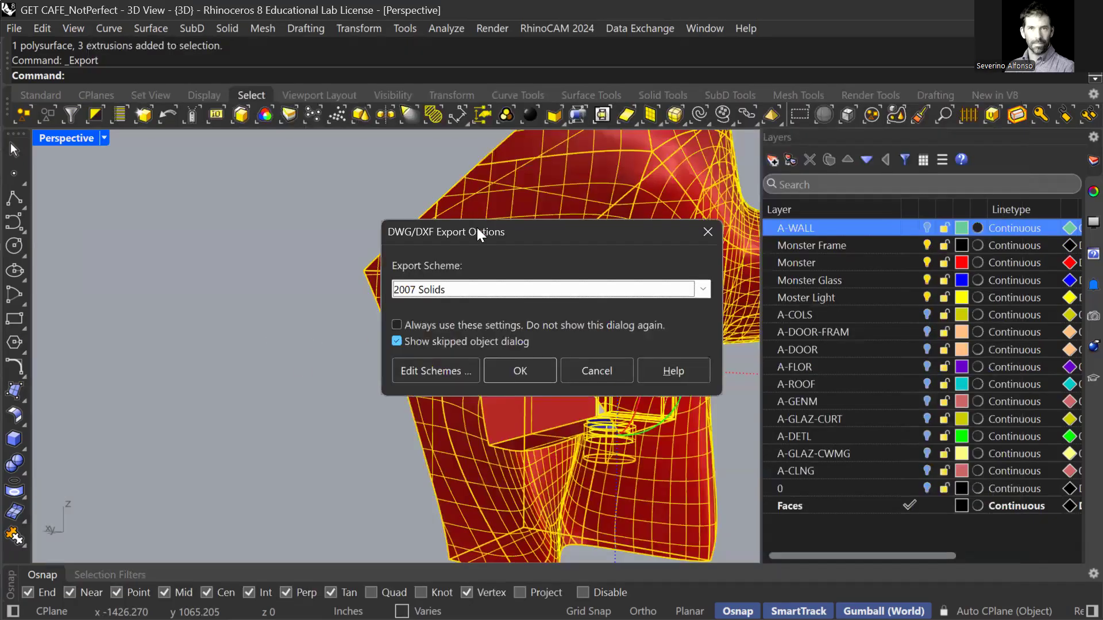
Keep the 2007 Solids export scheme and confirm the DWG export.
{"action": "left_click", "coordinate": [386, 236]}
{"action": "left_click", "coordinate": [379, 313]}
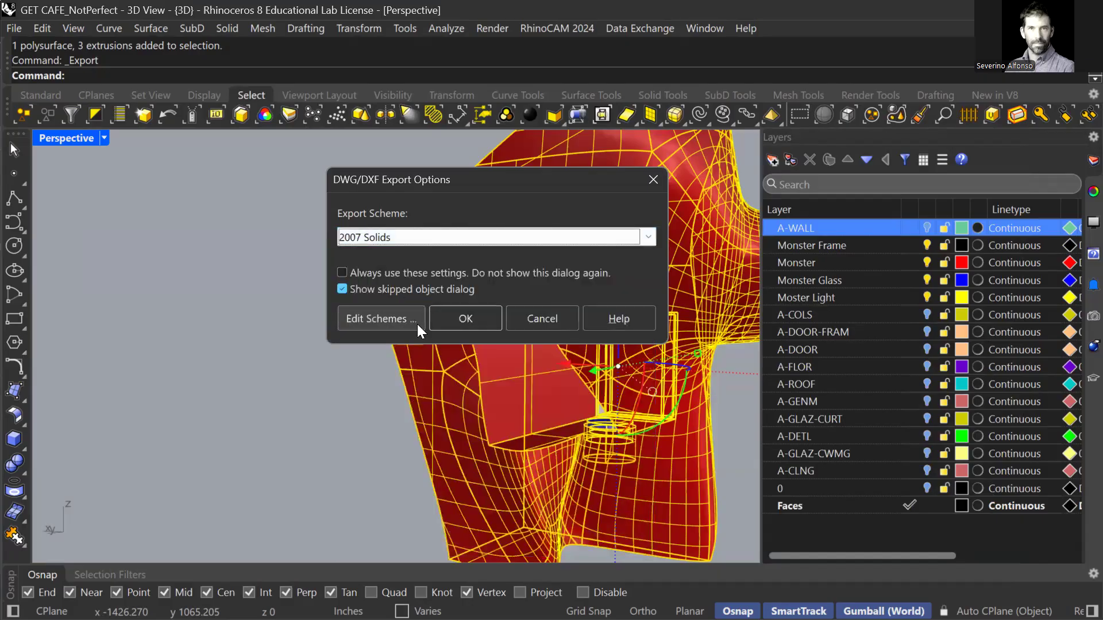
{"action": "left_click_drag", "start_coordinate": [475, 180], "coordinate": [303, 157]}
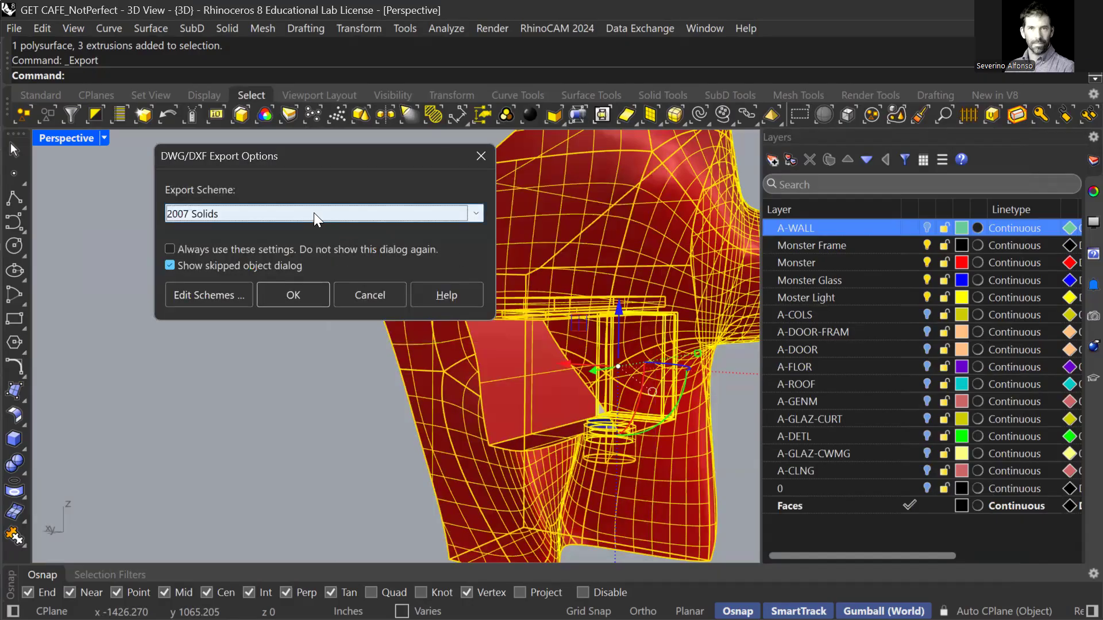
{"action": "left_click", "coordinate": [293, 295]}
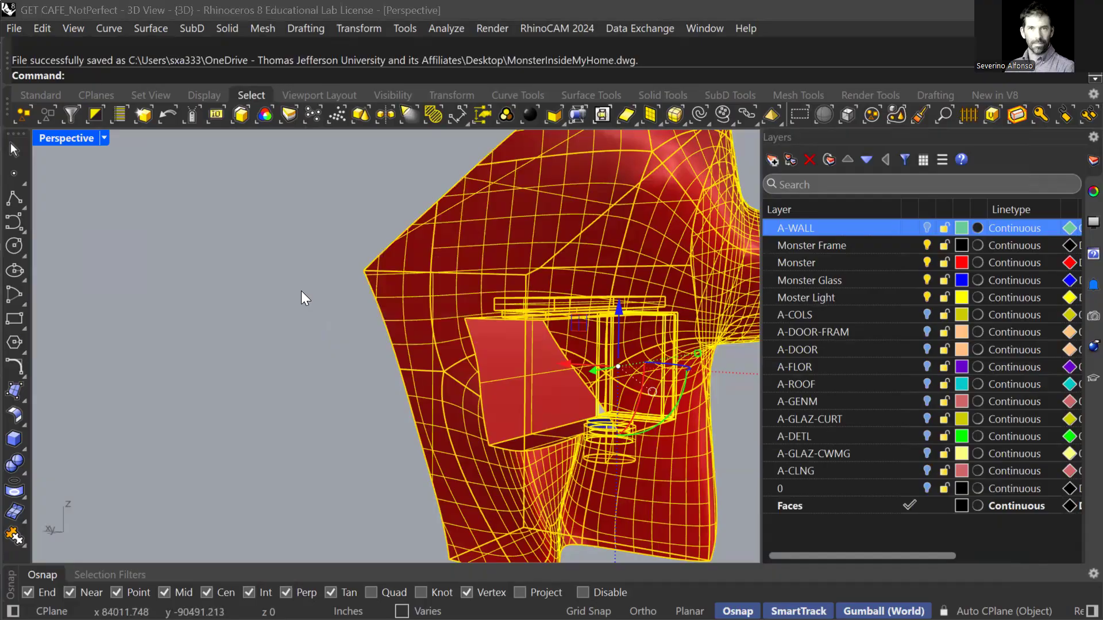
{"action": "key", "text": "alt+Tab"}
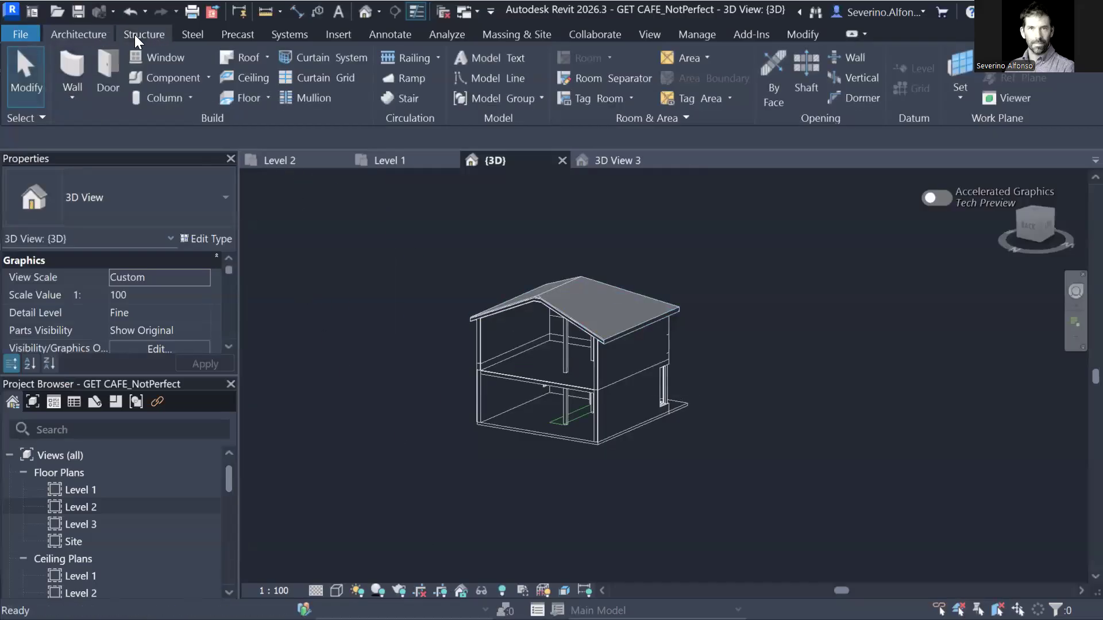
Start a Model In-Place component in the Furniture category named MonsterCorner.
{"action": "left_click", "coordinate": [209, 79]}
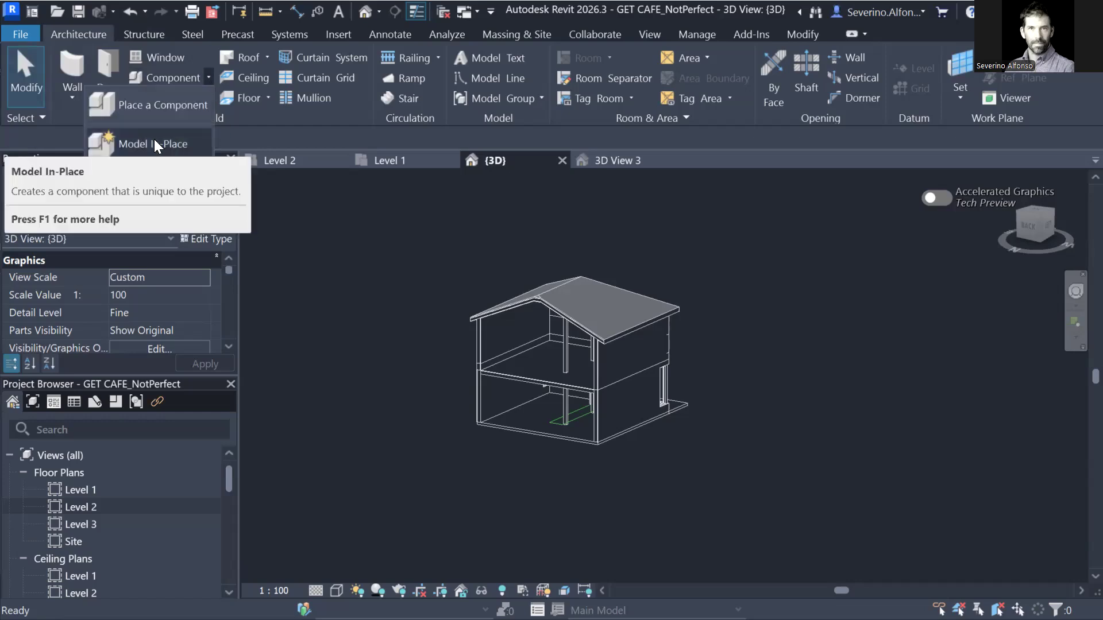
{"action": "left_click", "coordinate": [155, 145]}
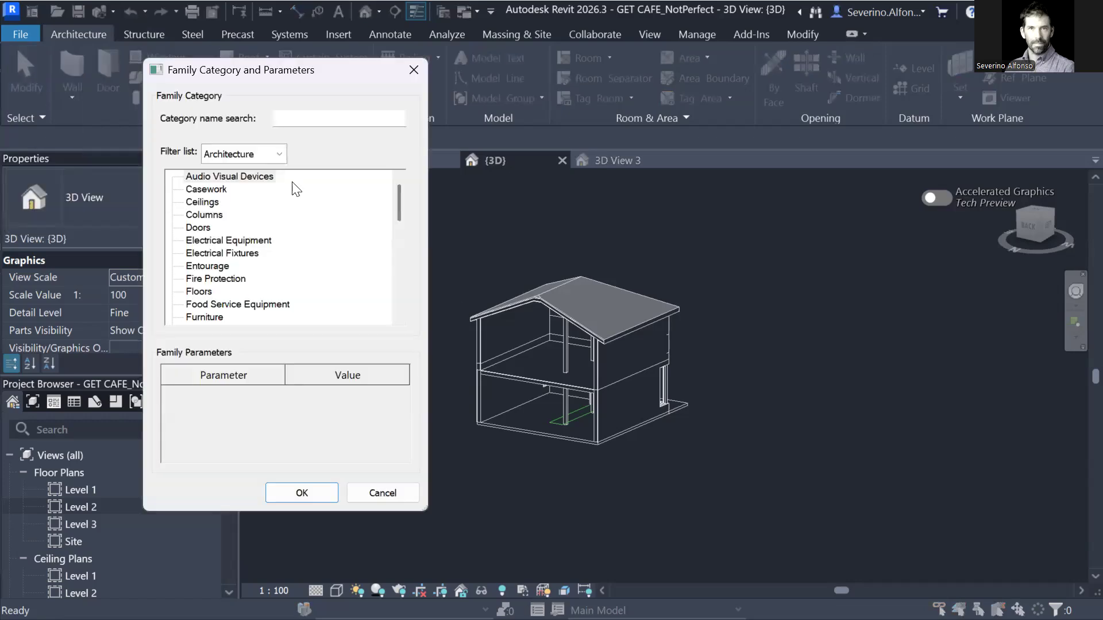
{"action": "left_click_drag", "start_coordinate": [278, 79], "coordinate": [451, 87]}
{"action": "left_click", "coordinate": [390, 197]}
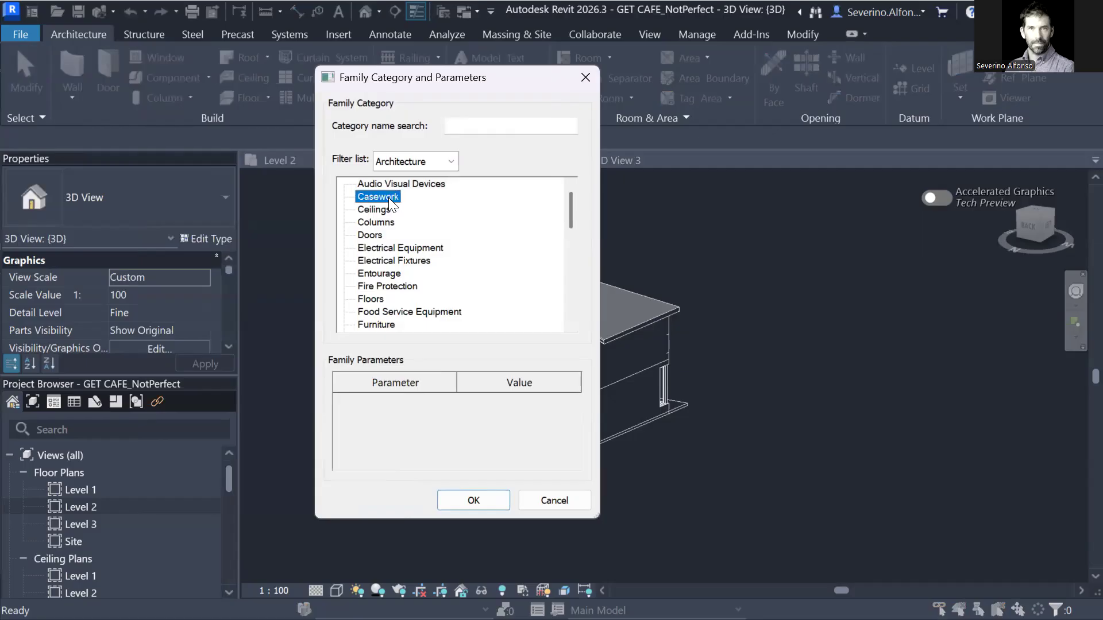
{"action": "scroll", "coordinate": [551, 233], "scroll_direction": "down", "scroll_amount": 2}
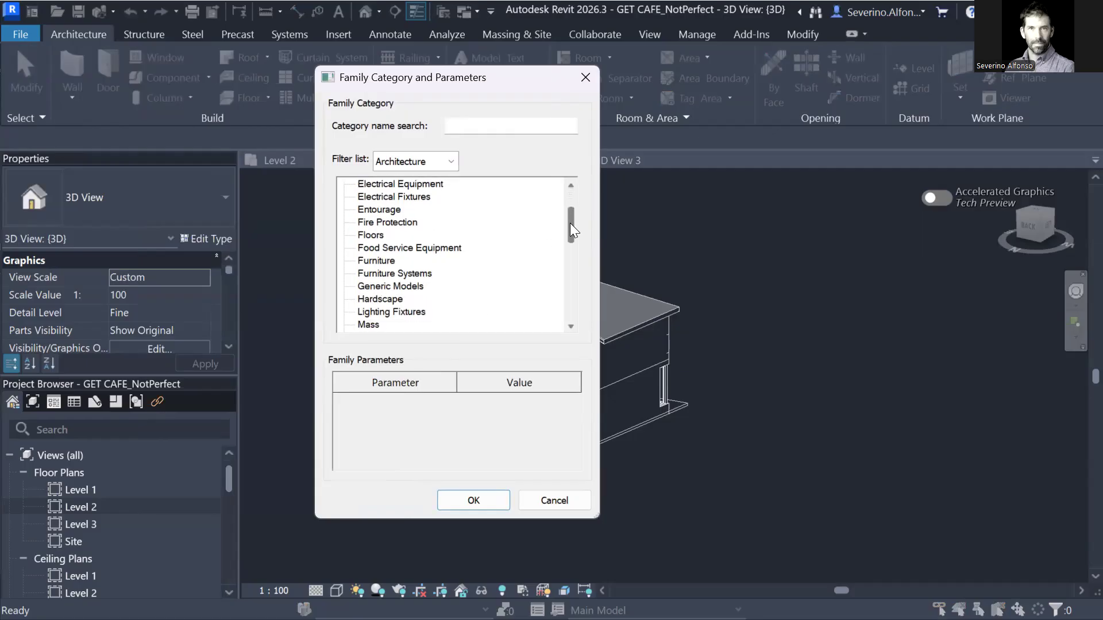
{"action": "left_click", "coordinate": [389, 262]}
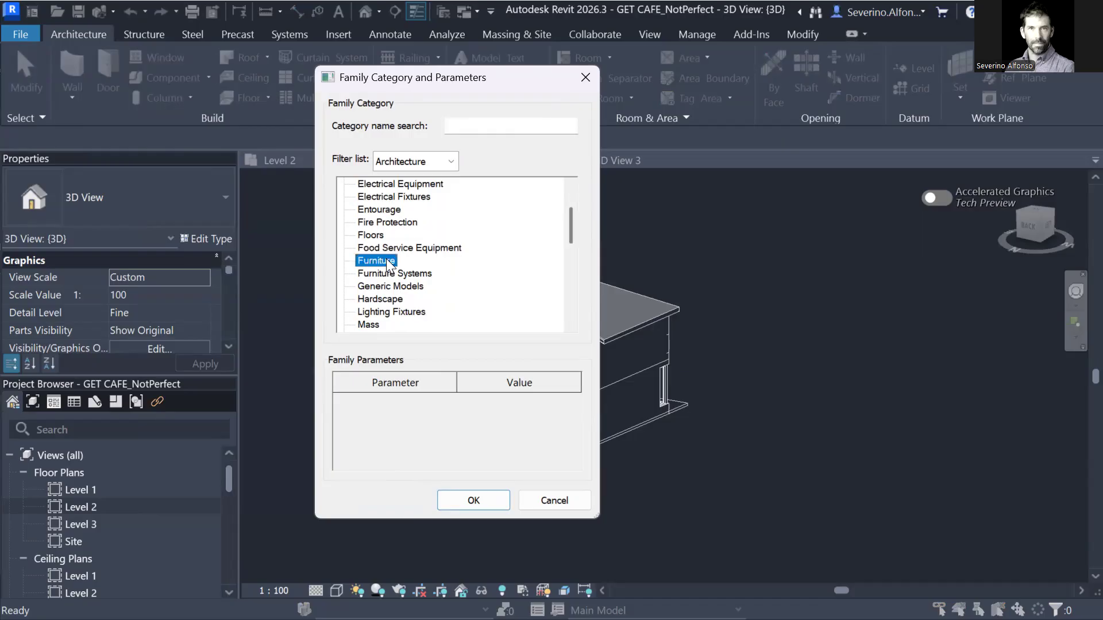
{"action": "scroll", "coordinate": [480, 259], "scroll_direction": "down", "scroll_amount": 1}
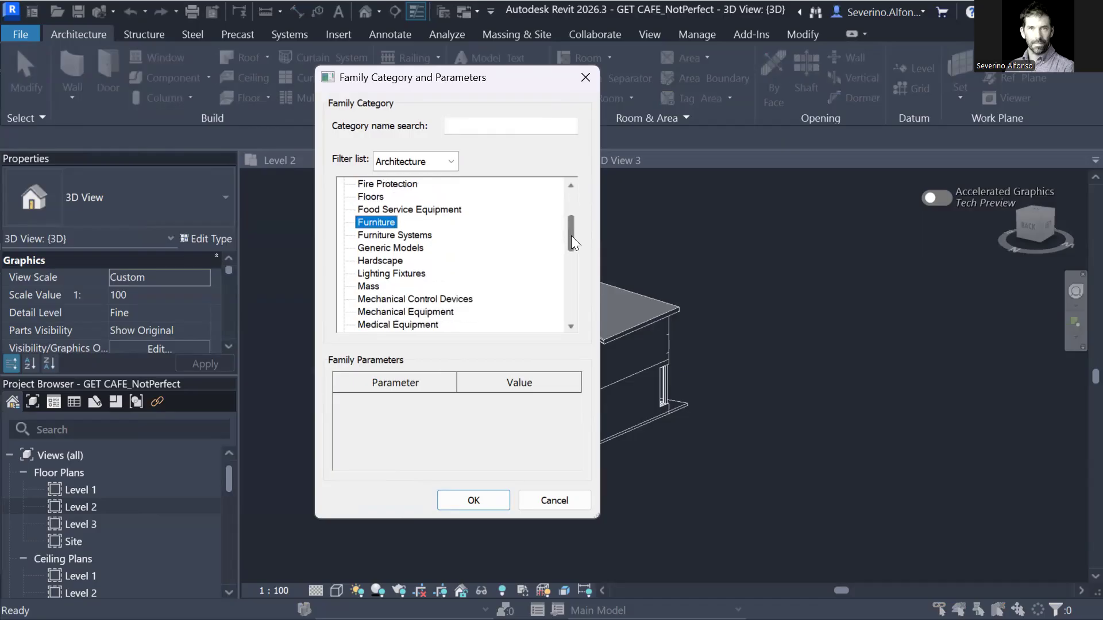
{"action": "scroll", "coordinate": [480, 259], "scroll_direction": "up", "scroll_amount": 1}
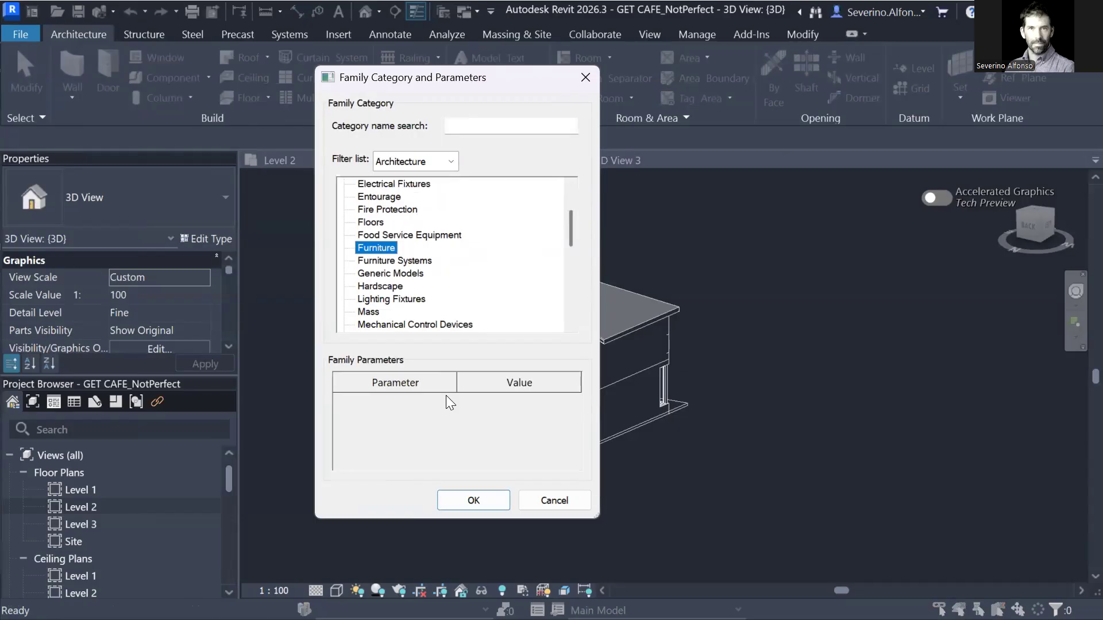
{"action": "left_click", "coordinate": [474, 500]}
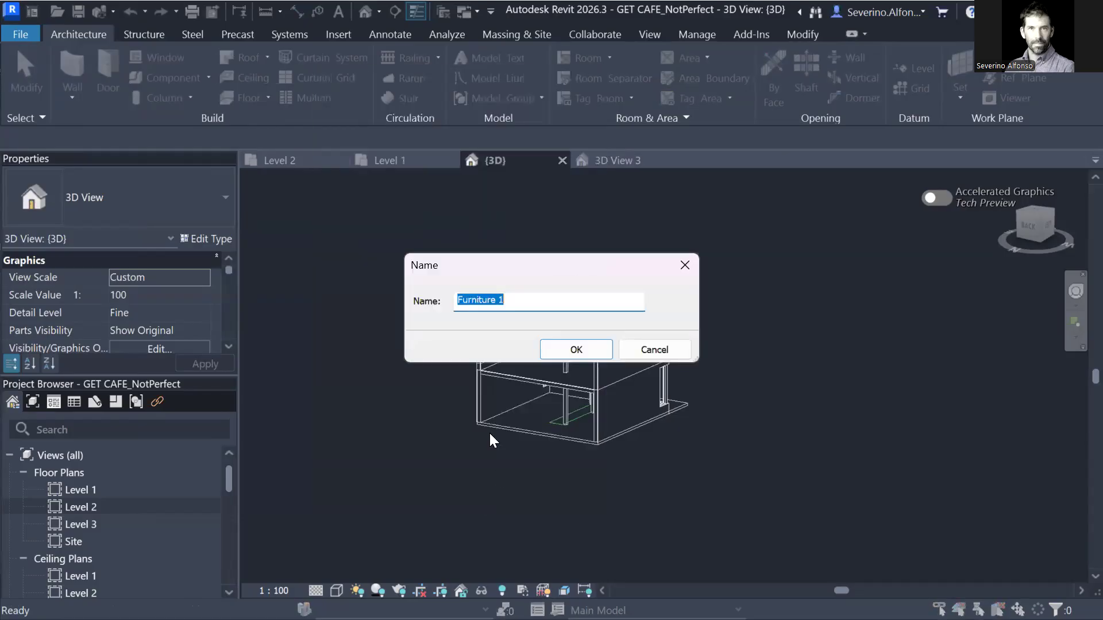
{"action": "type", "text": "MonsterCorner"}
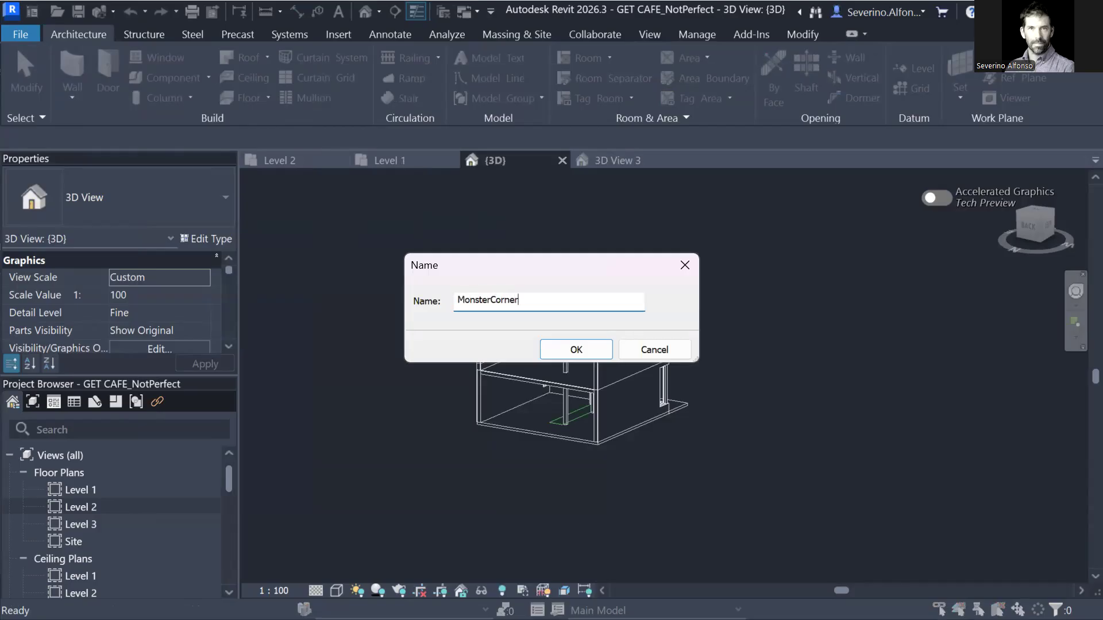
{"action": "key", "text": "Return"}
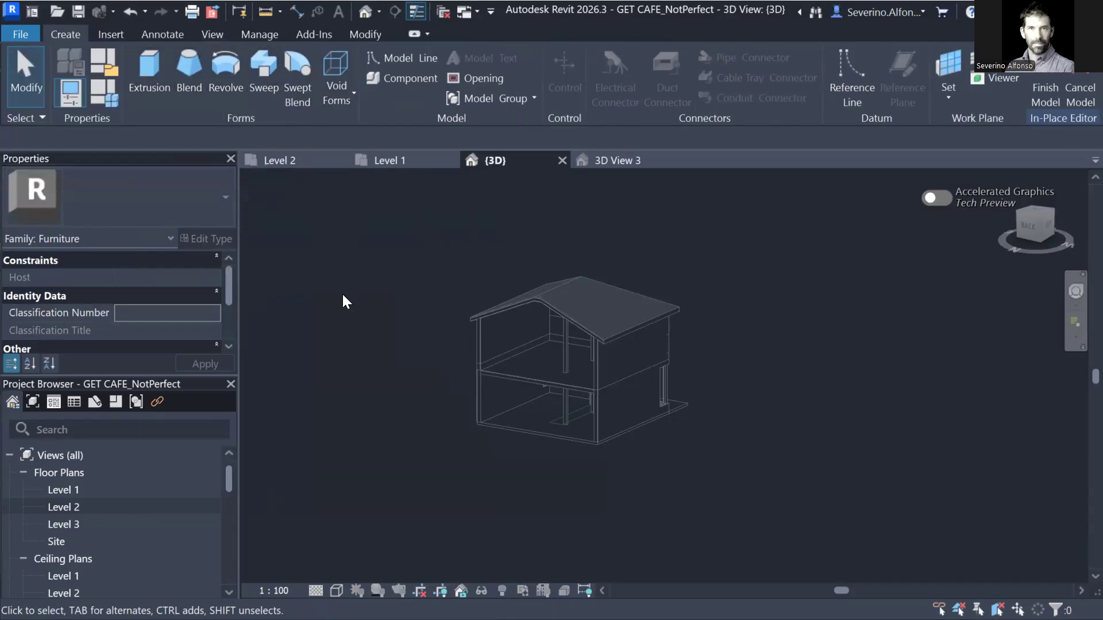
{"action": "left_click", "coordinate": [110, 34]}
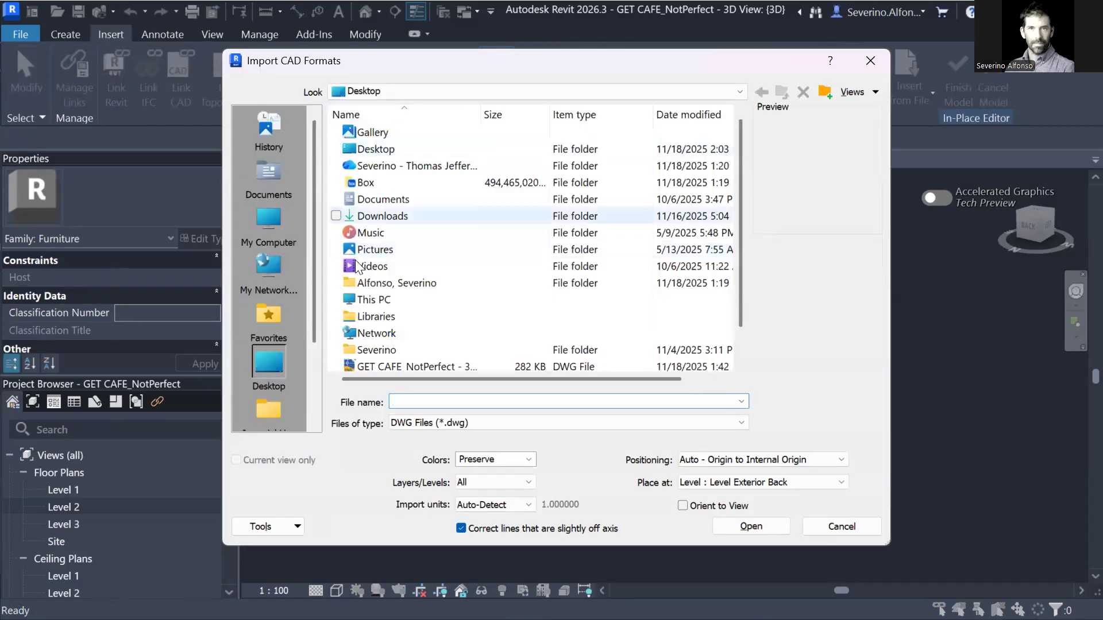
Import MonsterInsideMyHome.dwg with automatic origin positioning, placed at Level 2.
{"action": "scroll", "coordinate": [361, 344], "scroll_direction": "down", "scroll_amount": 1}
{"action": "left_click", "coordinate": [383, 354]}
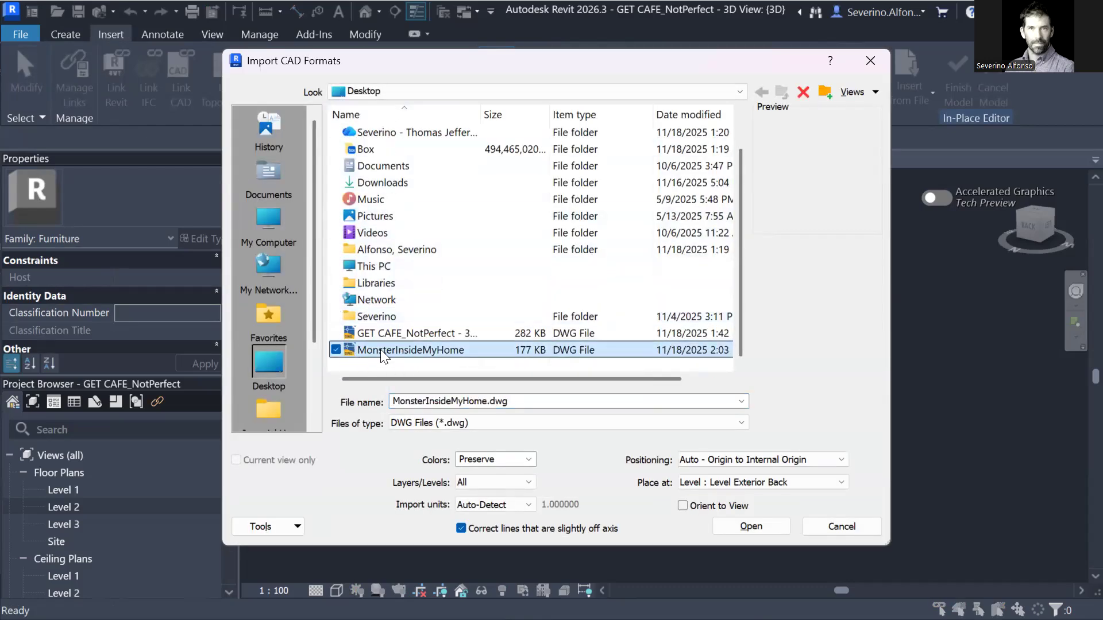
{"action": "left_click", "coordinate": [718, 462]}
{"action": "left_click", "coordinate": [723, 464]}
{"action": "left_click", "coordinate": [754, 484]}
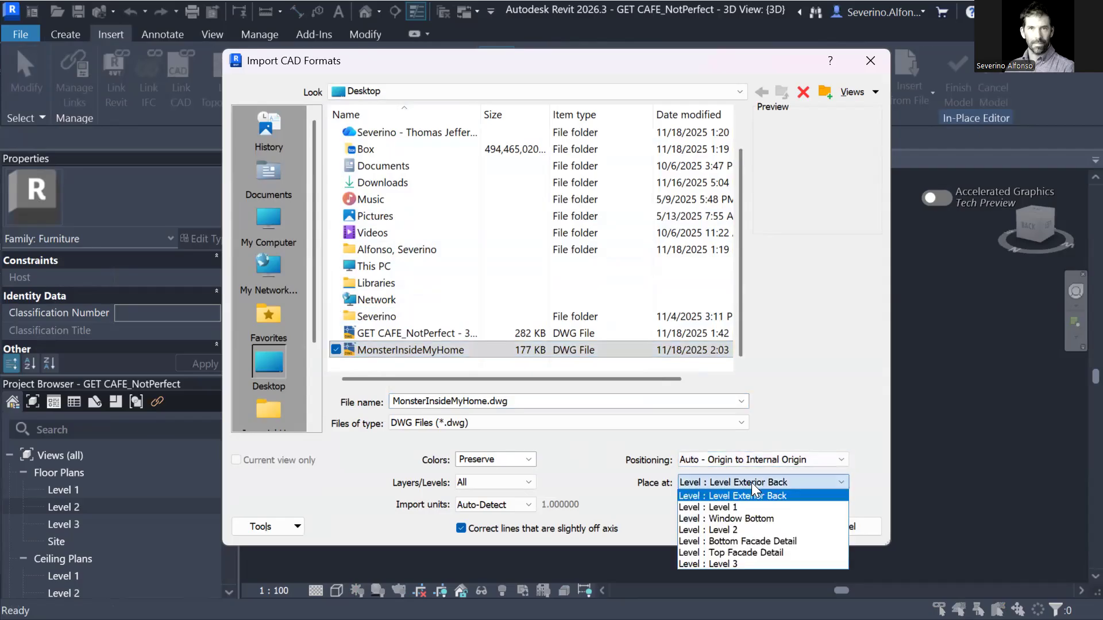
{"action": "left_click", "coordinate": [741, 531]}
{"action": "left_click", "coordinate": [741, 529]}
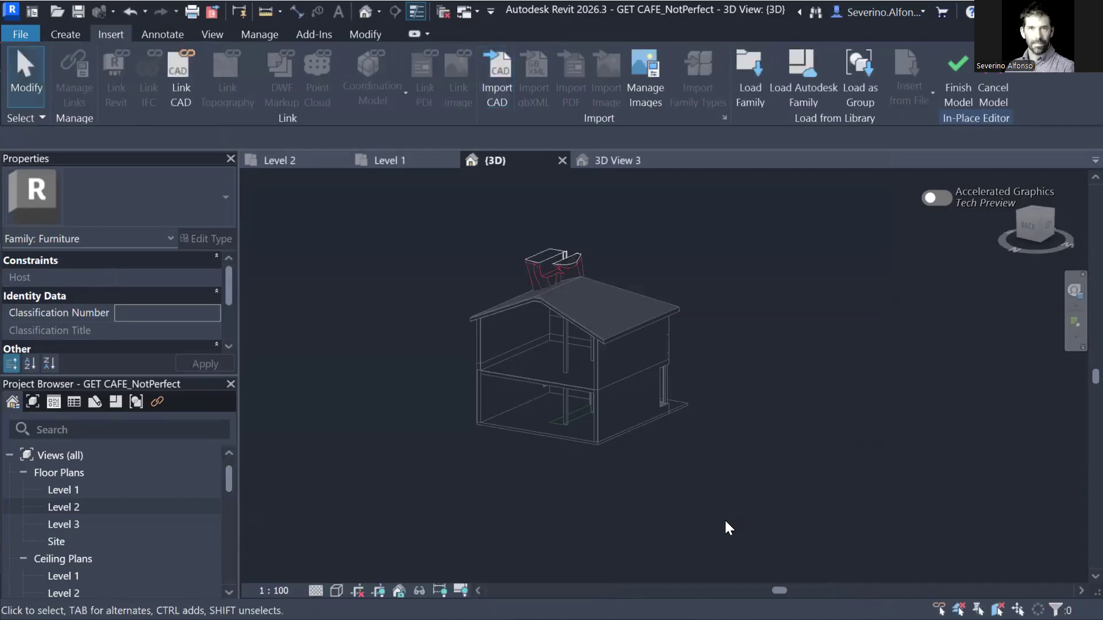
Change the imported monster's work plane to Level 1 so it drops into the house.
{"action": "scroll", "coordinate": [583, 277], "scroll_direction": "up", "scroll_amount": 4}
{"action": "middle_click_drag", "start_coordinate": [512, 337], "coordinate": [543, 361], "text": "shift"}
{"action": "left_click", "coordinate": [485, 276]}
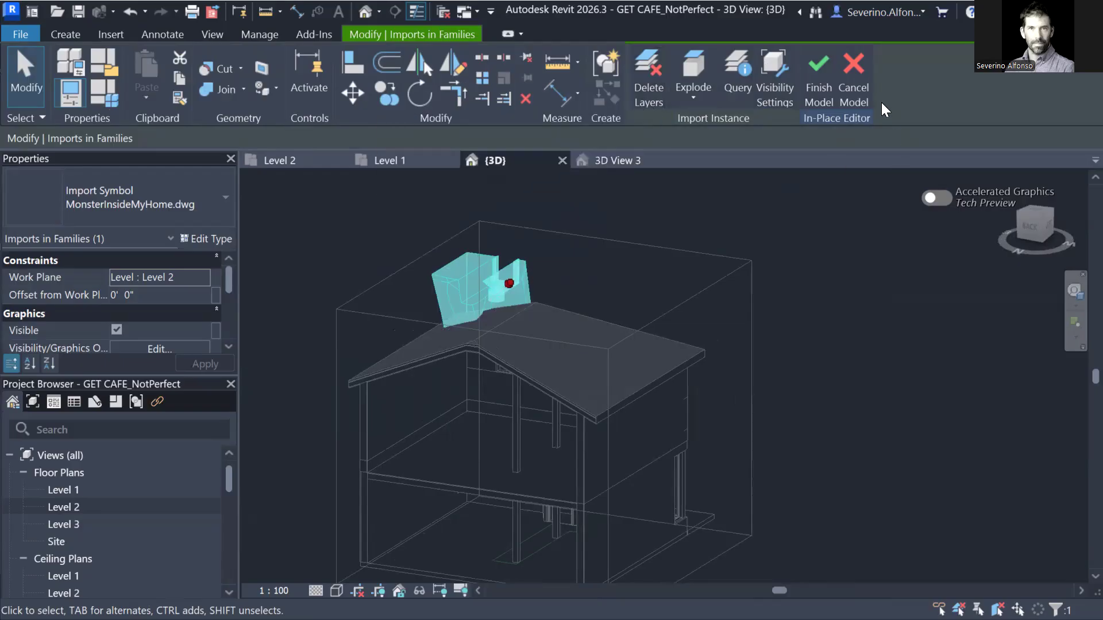
{"action": "left_click", "coordinate": [206, 278]}
{"action": "left_click", "coordinate": [204, 277]}
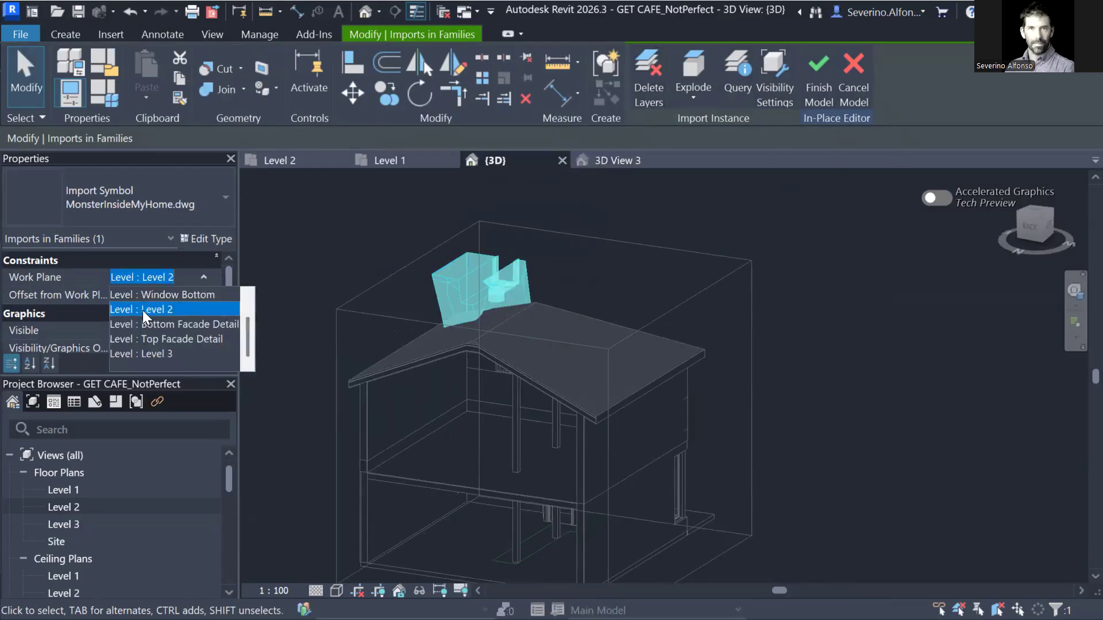
{"action": "scroll", "coordinate": [250, 333], "scroll_direction": "up", "scroll_amount": 1}
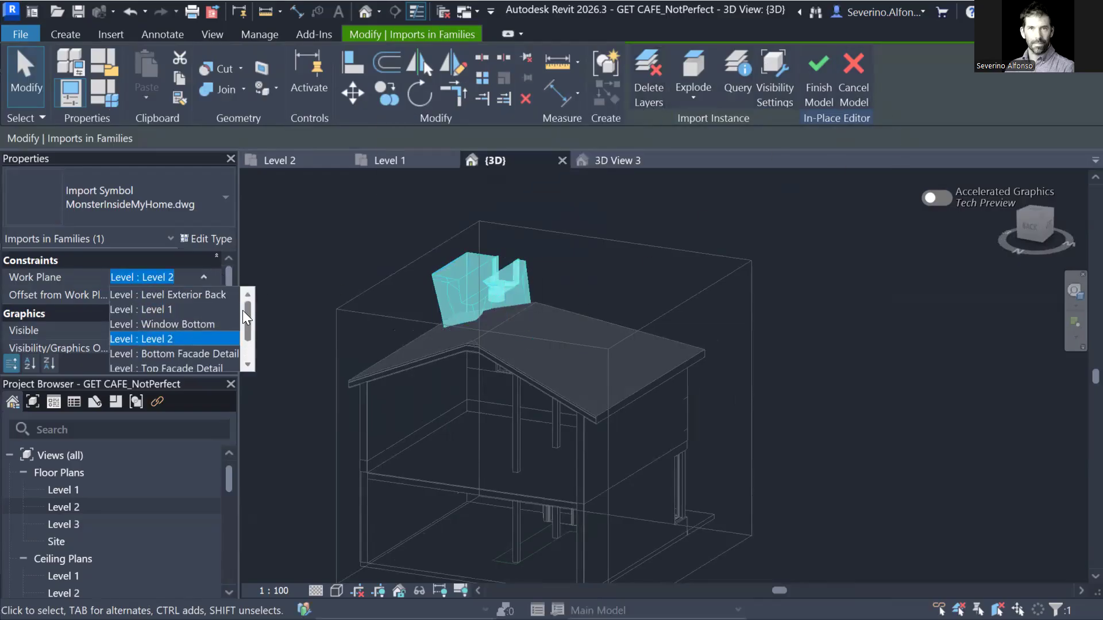
{"action": "left_click", "coordinate": [164, 310]}
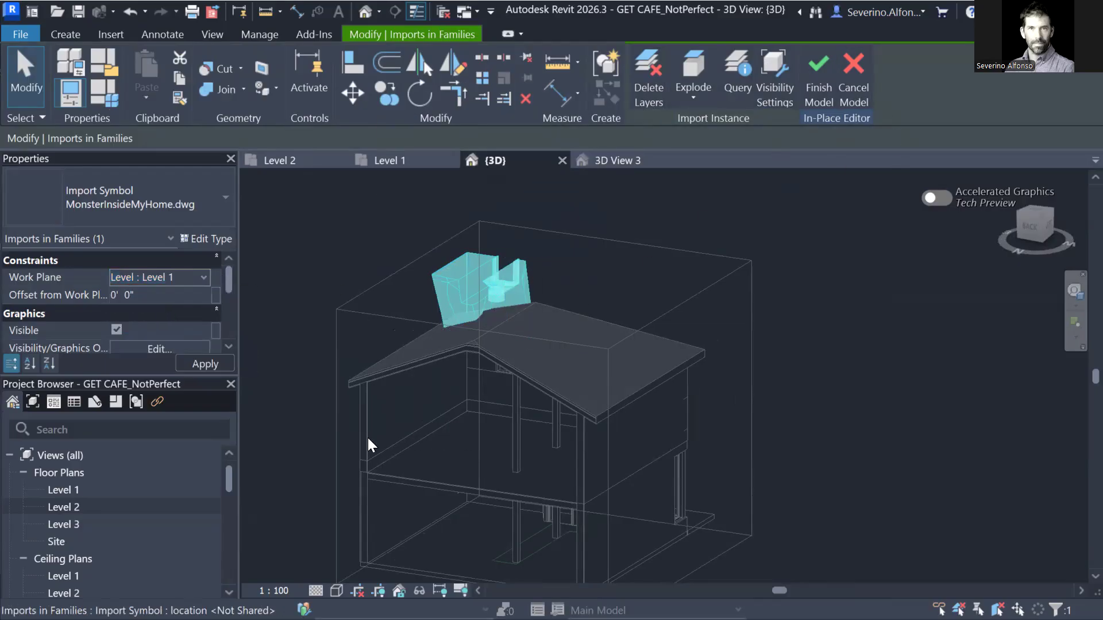
Deselect the monster, view the house from the front, and finish the MonsterCorner model.
{"action": "left_click", "coordinate": [521, 458]}
{"action": "middle_click_drag", "start_coordinate": [543, 383], "coordinate": [560, 418], "text": "shift"}
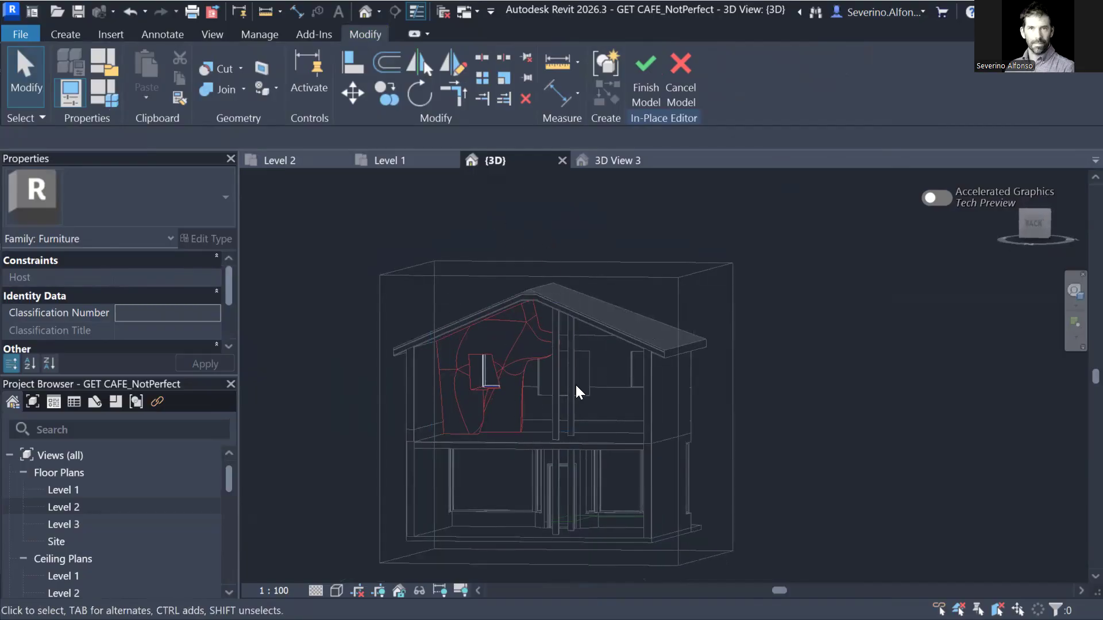
{"action": "left_click", "coordinate": [641, 95]}
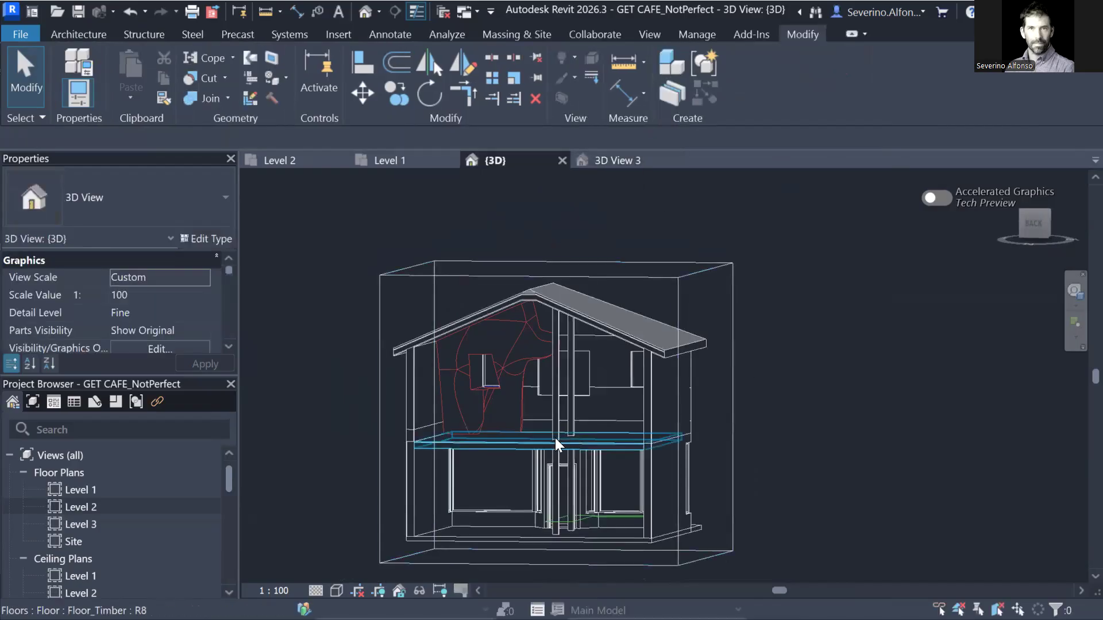
From the Level 2 plan, place a perspective camera aimed from the room toward the monster.
{"action": "double_click", "coordinate": [73, 507]}
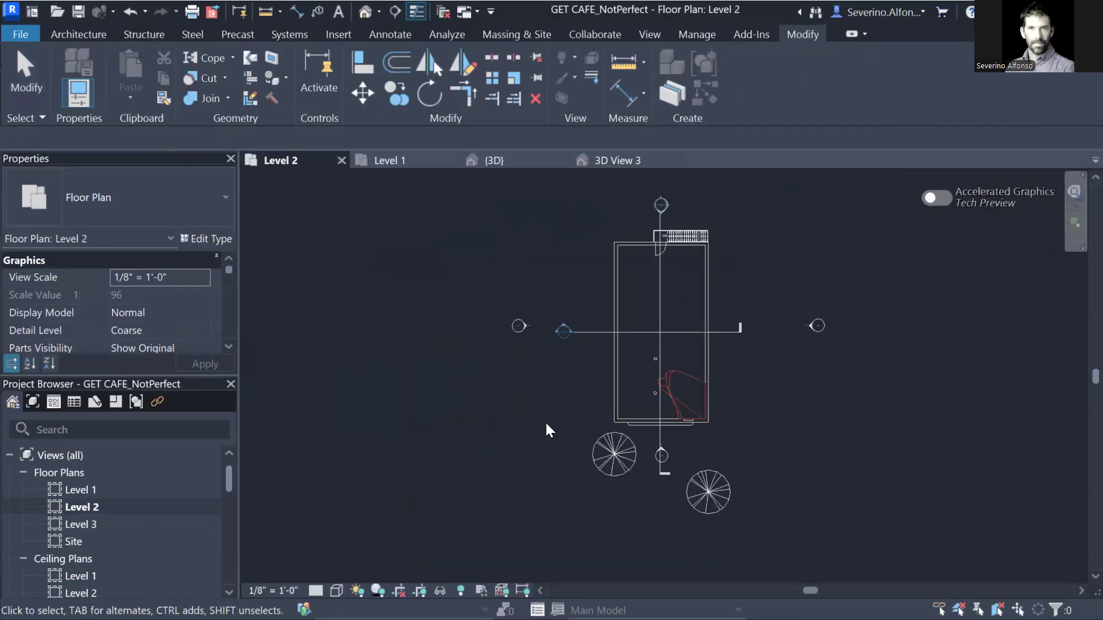
{"action": "left_click", "coordinate": [379, 12]}
{"action": "left_click", "coordinate": [321, 55]}
{"action": "left_click", "coordinate": [628, 322]}
{"action": "left_click", "coordinate": [705, 459]}
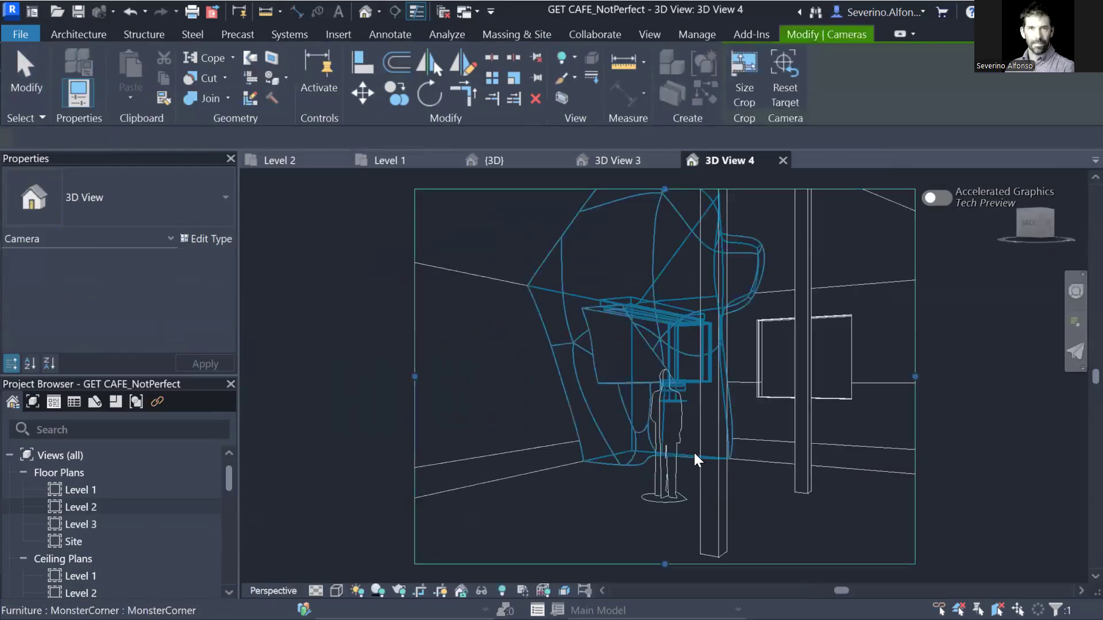
Widen the 3D View 4 crop to the right, left and bottom, then return to Level 2.
{"action": "scroll", "coordinate": [758, 286], "scroll_direction": "down", "scroll_amount": 4}
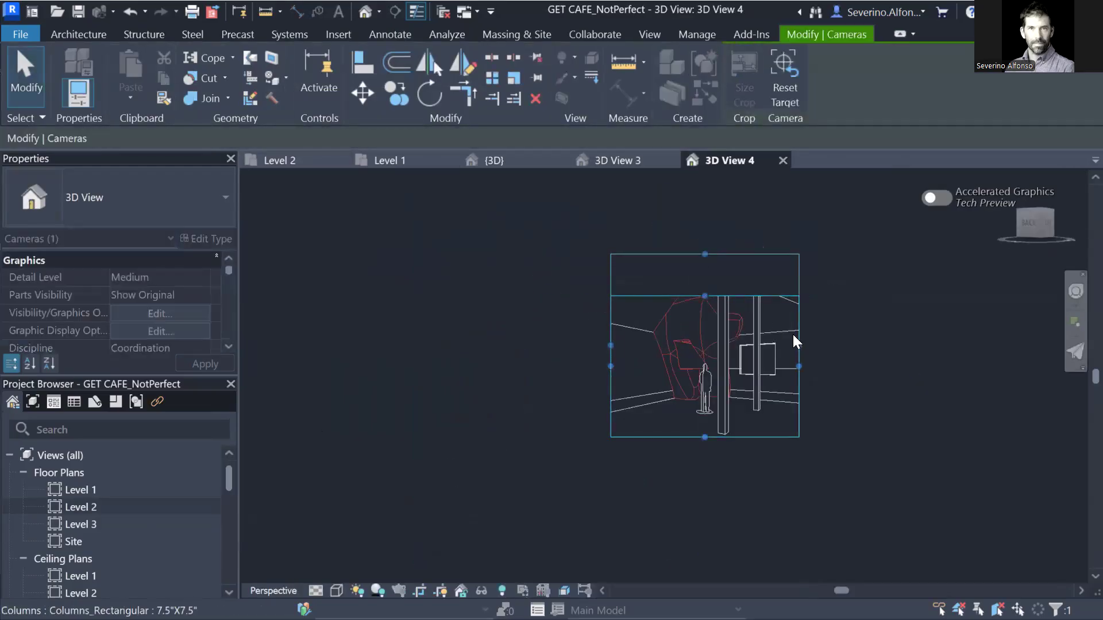
{"action": "left_click_drag", "start_coordinate": [796, 344], "coordinate": [870, 345]}
{"action": "left_click_drag", "start_coordinate": [611, 345], "coordinate": [594, 348]}
{"action": "left_click_drag", "start_coordinate": [732, 435], "coordinate": [732, 444]}
{"action": "key", "text": "Escape"}
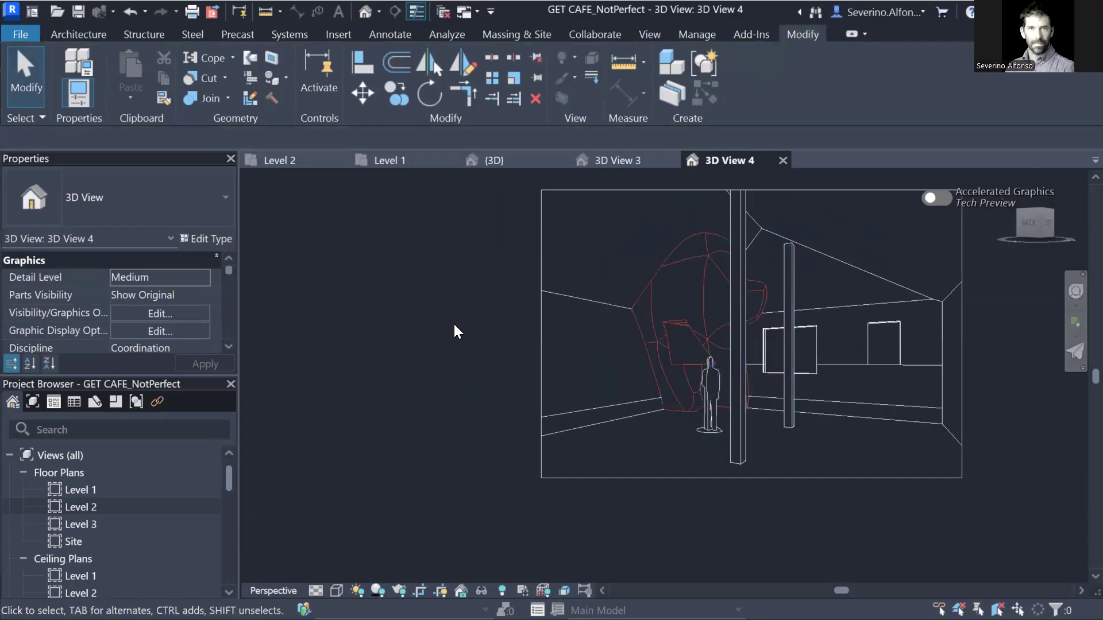
{"action": "double_click", "coordinate": [81, 507]}
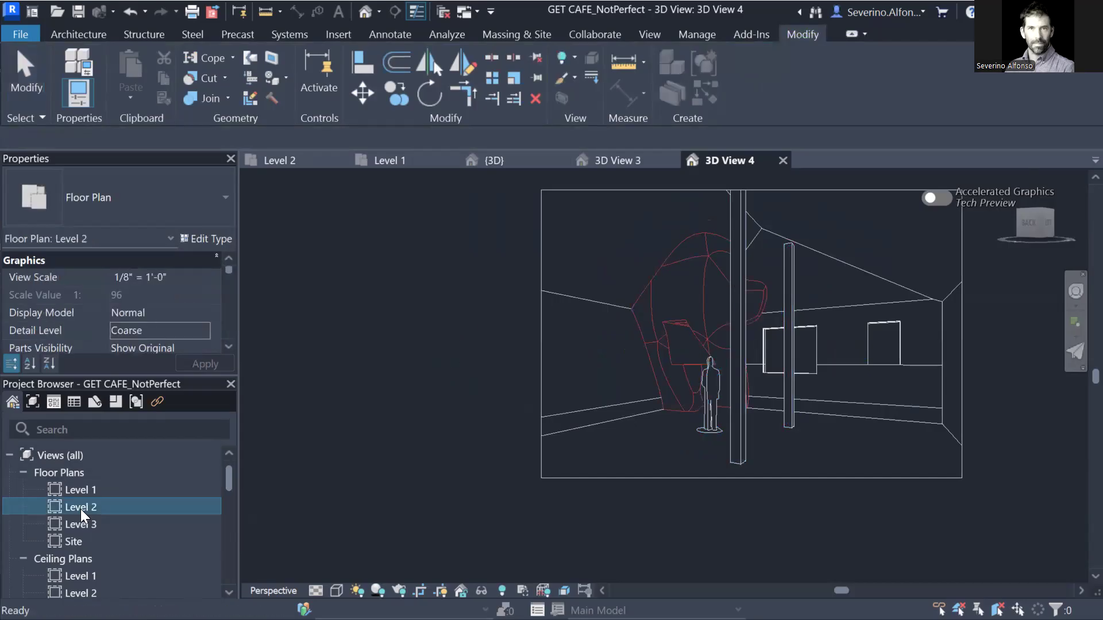
Edit the monster family in place, select its imported DWG geometry, and finish the model.
{"action": "scroll", "coordinate": [671, 409], "scroll_direction": "up", "scroll_amount": 8}
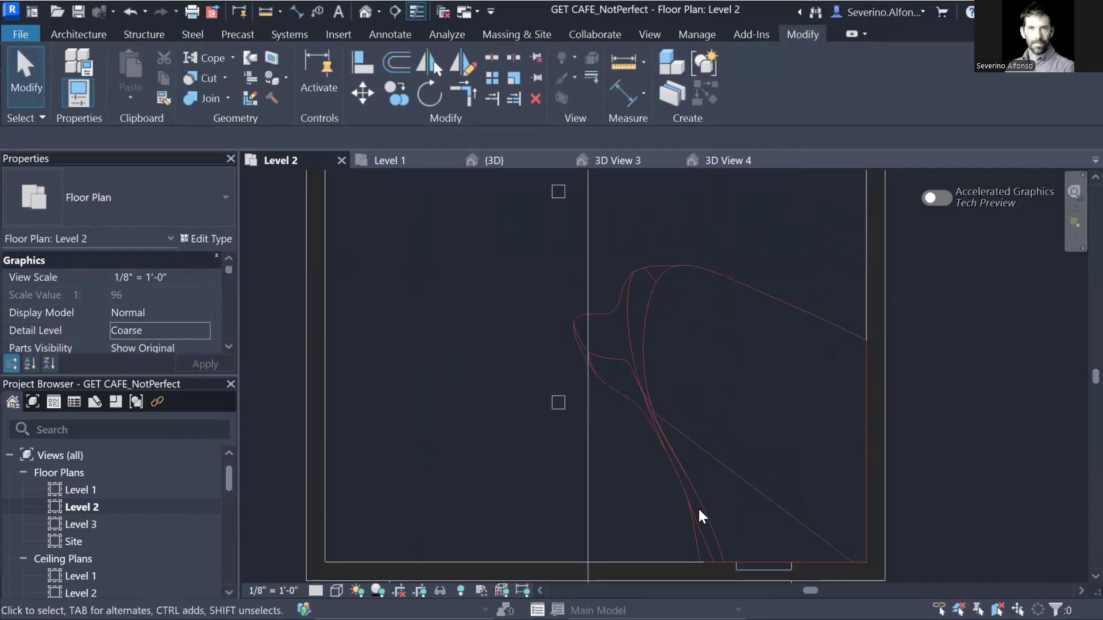
{"action": "scroll", "coordinate": [525, 488], "scroll_direction": "down", "scroll_amount": 2}
{"action": "scroll", "coordinate": [466, 505], "scroll_direction": "down", "scroll_amount": 1}
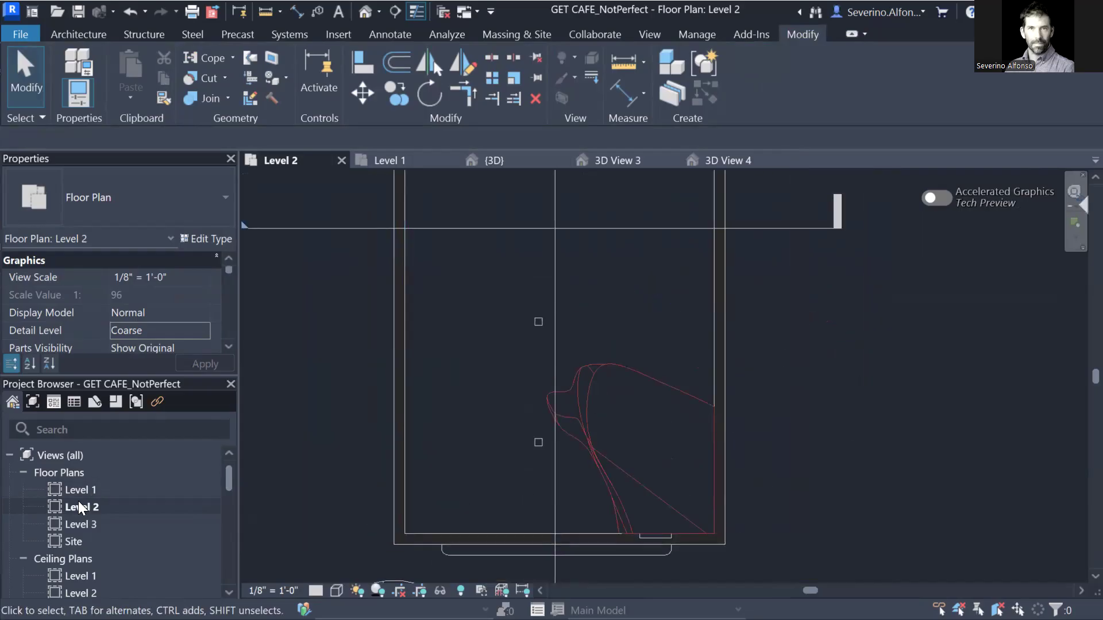
{"action": "scroll", "coordinate": [344, 329], "scroll_direction": "down", "scroll_amount": 1}
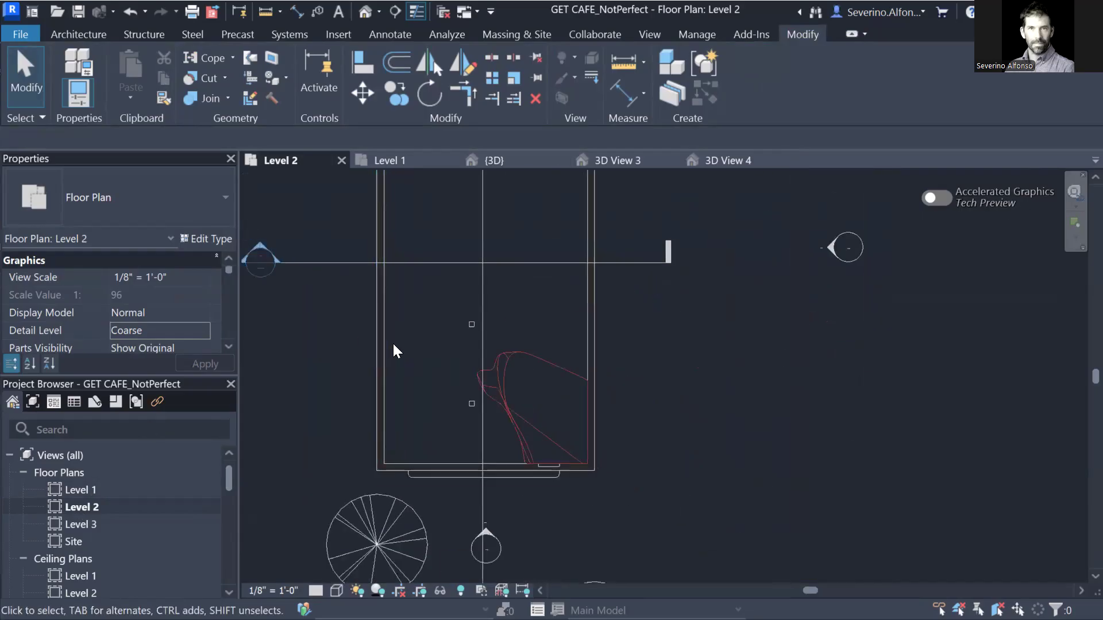
{"action": "left_click", "coordinate": [534, 365]}
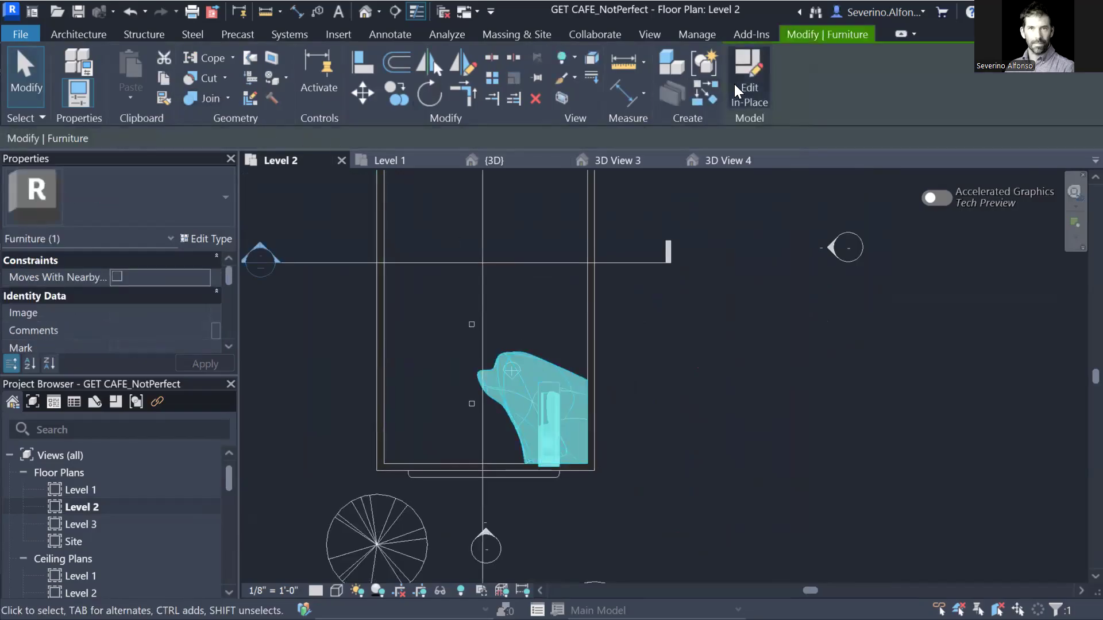
{"action": "left_click", "coordinate": [736, 86]}
{"action": "left_click", "coordinate": [529, 355]}
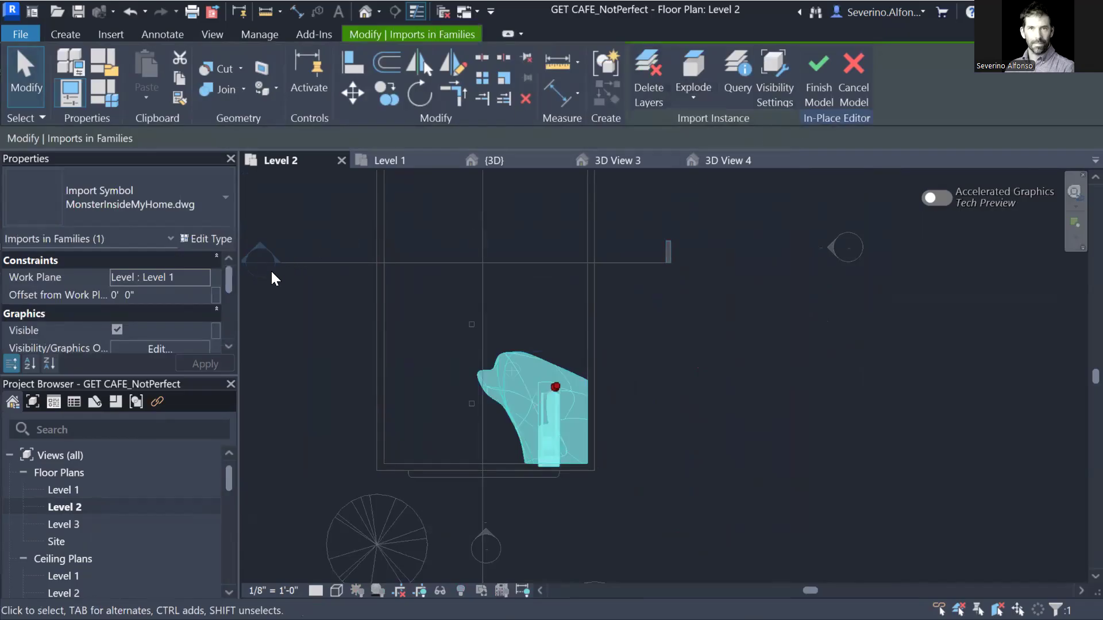
{"action": "mouse_move", "coordinate": [228, 278]}
{"action": "left_mouse_down"}
{"action": "mouse_move", "coordinate": [221, 315]}
{"action": "mouse_move", "coordinate": [227, 276]}
{"action": "left_mouse_up"}
{"action": "left_click", "coordinate": [783, 372]}
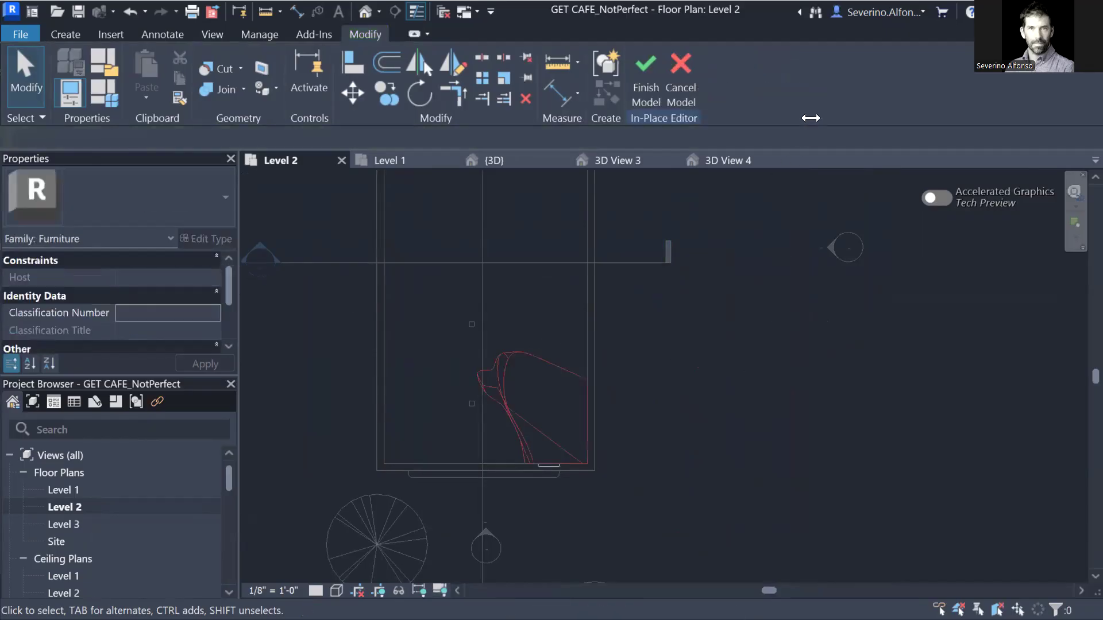
{"action": "left_click", "coordinate": [646, 71]}
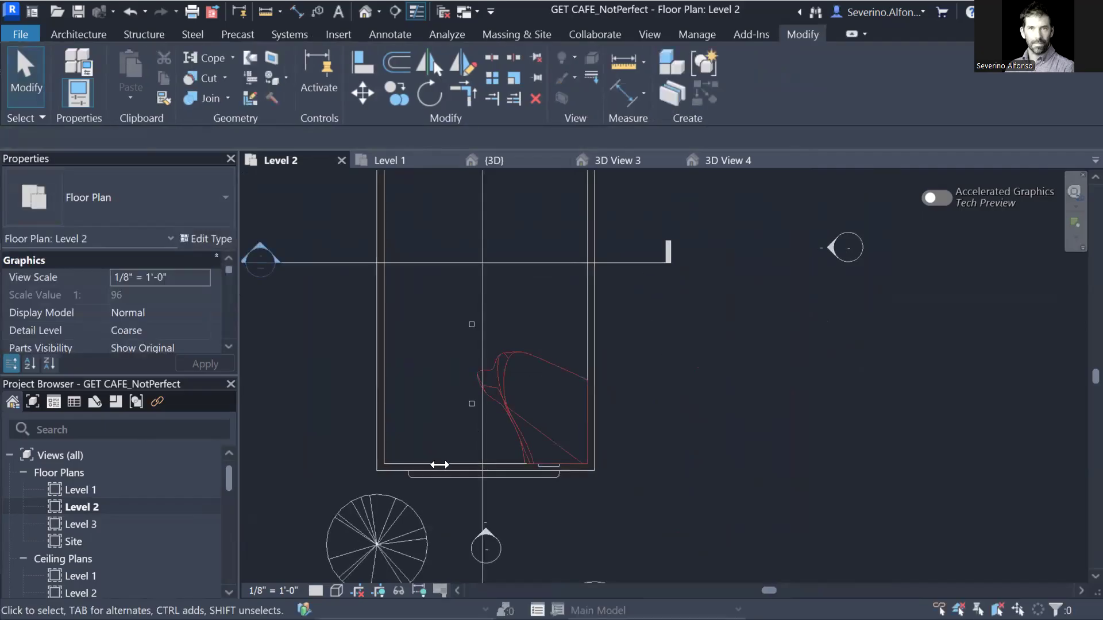
Cycle through the open views to the 3D View 3 perspective.
{"action": "key", "text": "ctrl+Tab"}
{"action": "key", "text": "ctrl+Tab"}
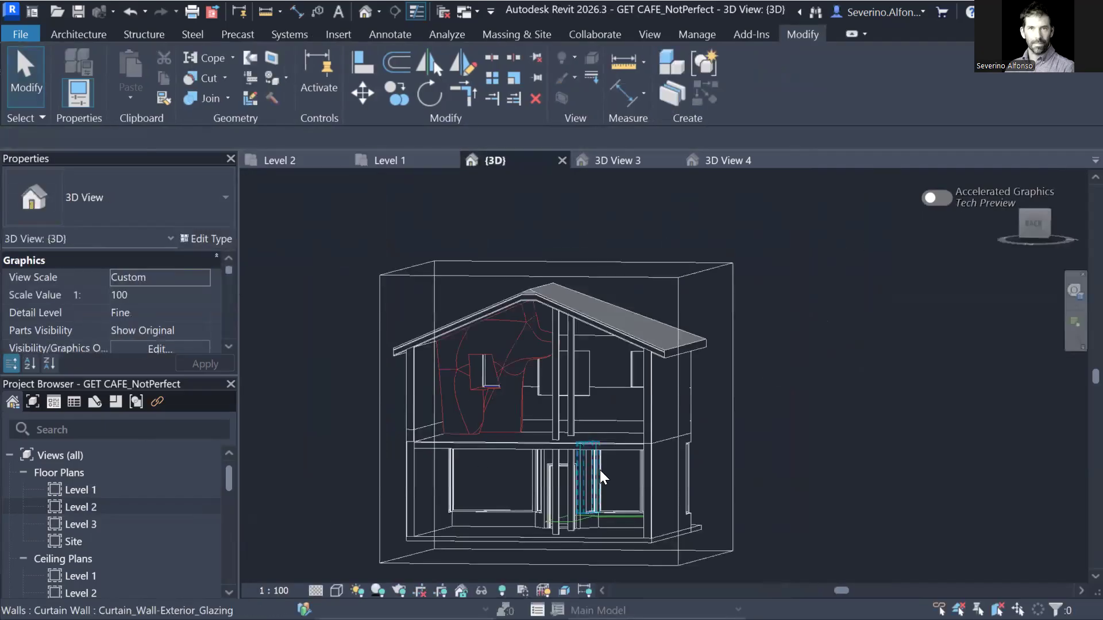
{"action": "key", "text": "ctrl+Tab"}
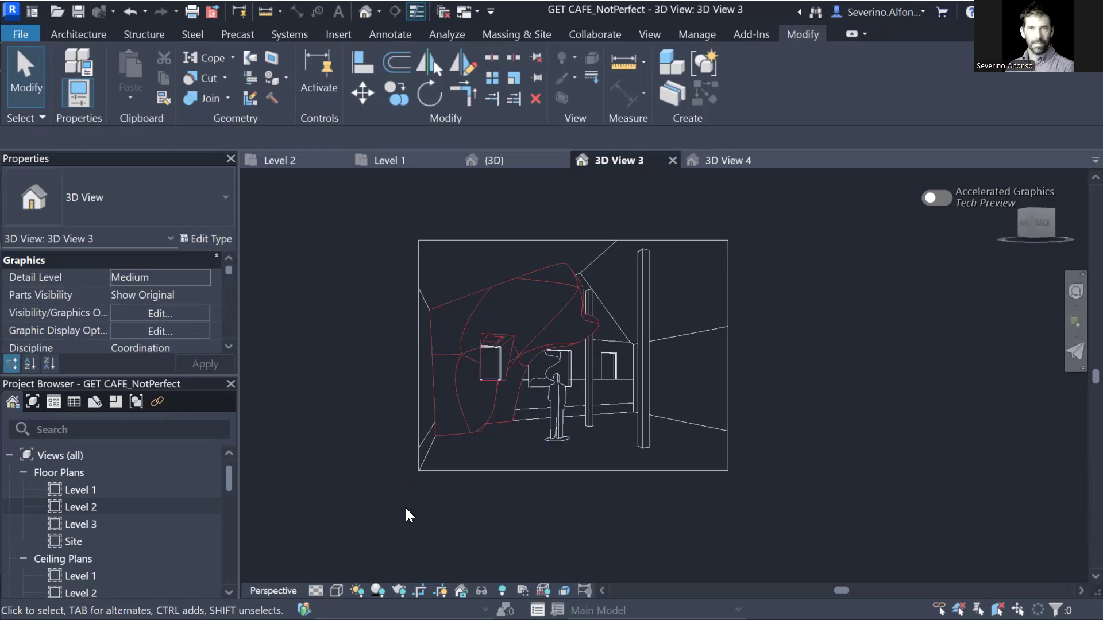
{"action": "key", "text": "v"}
{"action": "key", "text": "v"}
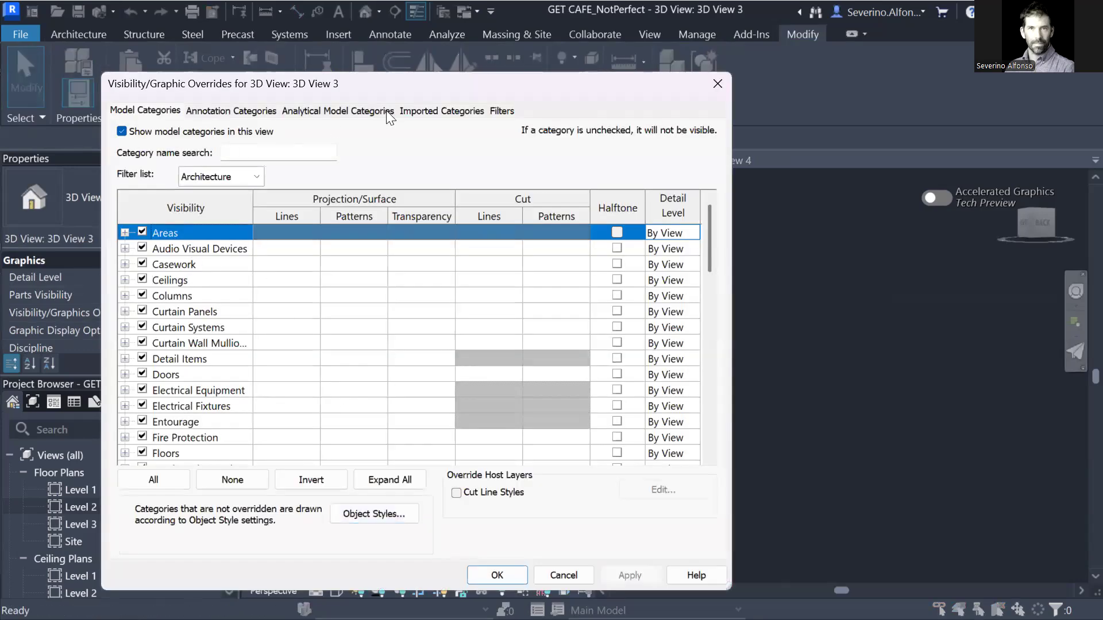
Show the Imported Objects categories in Object Styles and expand the monster subcategories.
{"action": "left_click", "coordinate": [374, 513]}
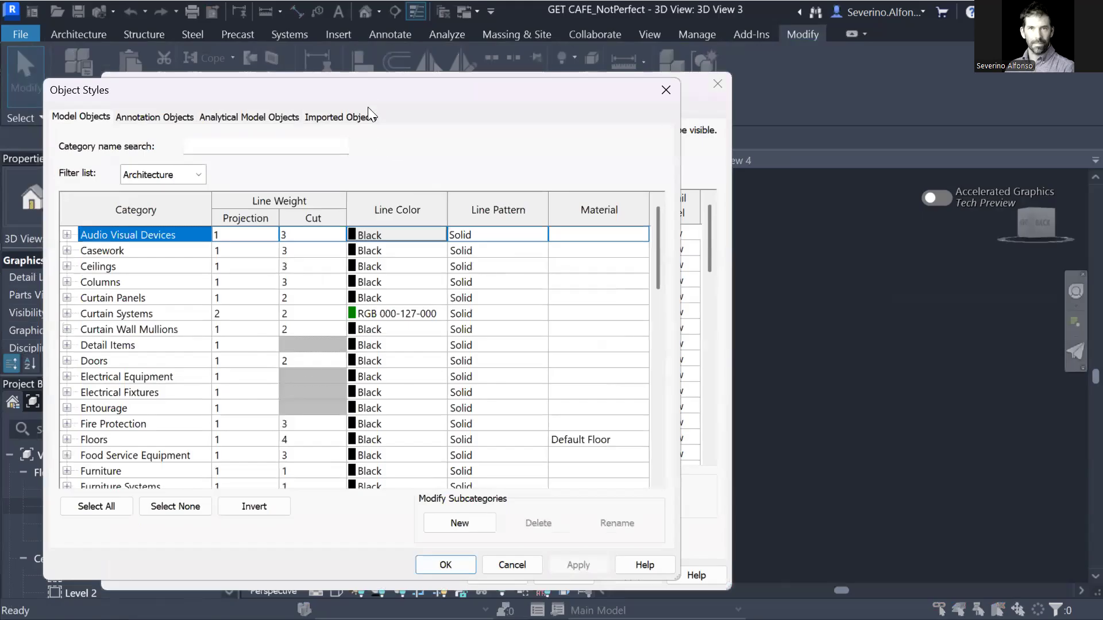
{"action": "left_click", "coordinate": [402, 91]}
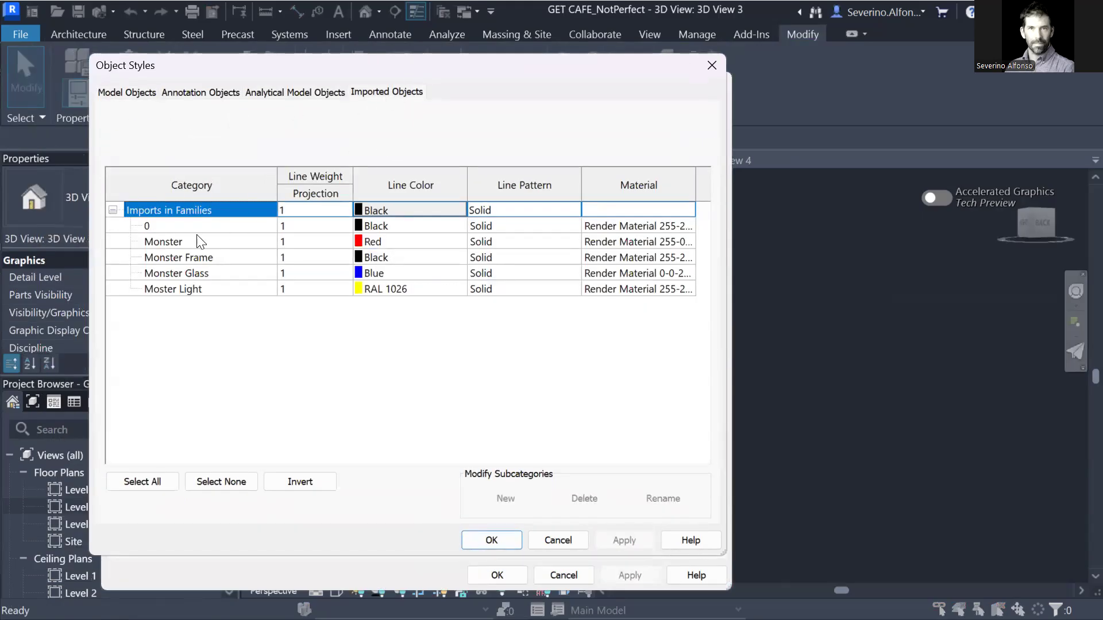
{"action": "left_click", "coordinate": [170, 241]}
{"action": "left_click", "coordinate": [175, 259]}
{"action": "left_click", "coordinate": [179, 273]}
{"action": "left_click", "coordinate": [182, 288]}
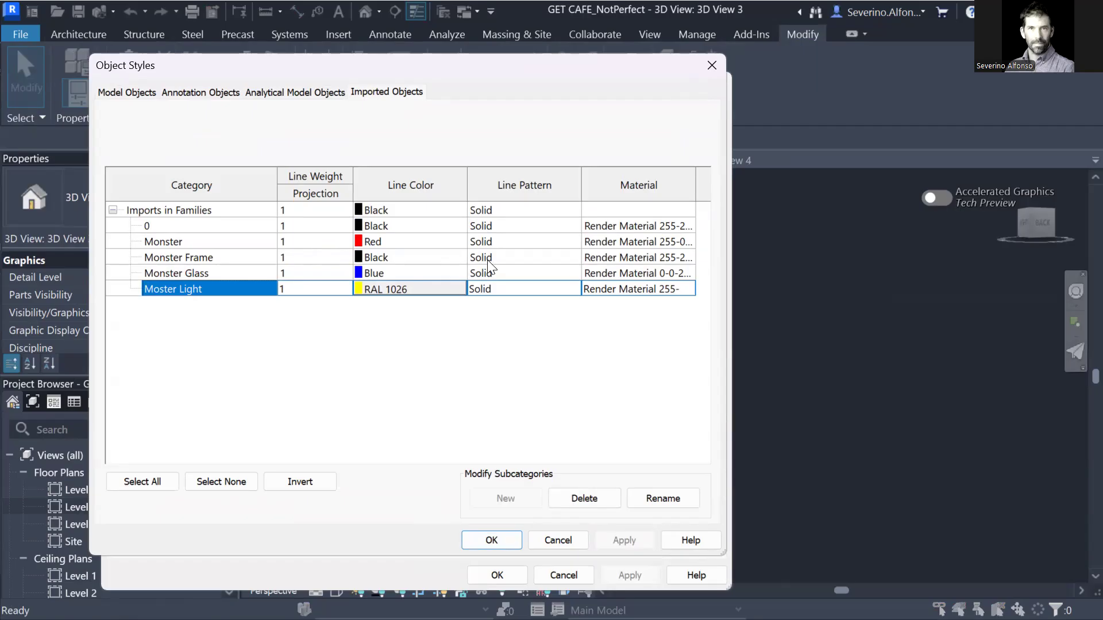
Set line colours: Monster black, Monster Glass 192-192-192, Moster Light 128-128-128.
{"action": "left_click", "coordinate": [392, 243]}
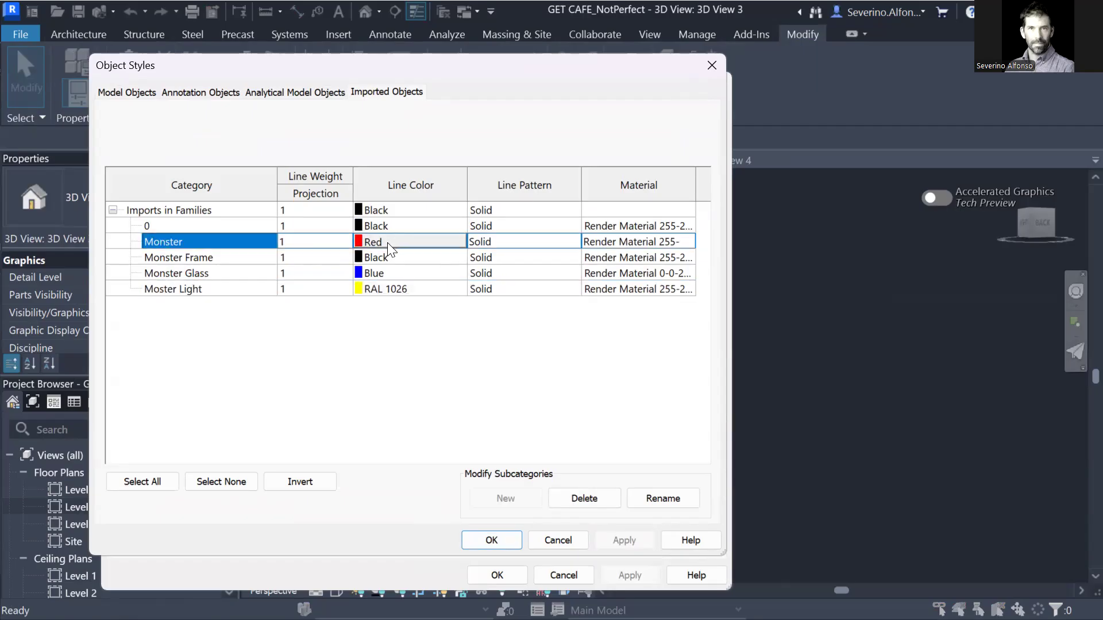
{"action": "left_click", "coordinate": [386, 241]}
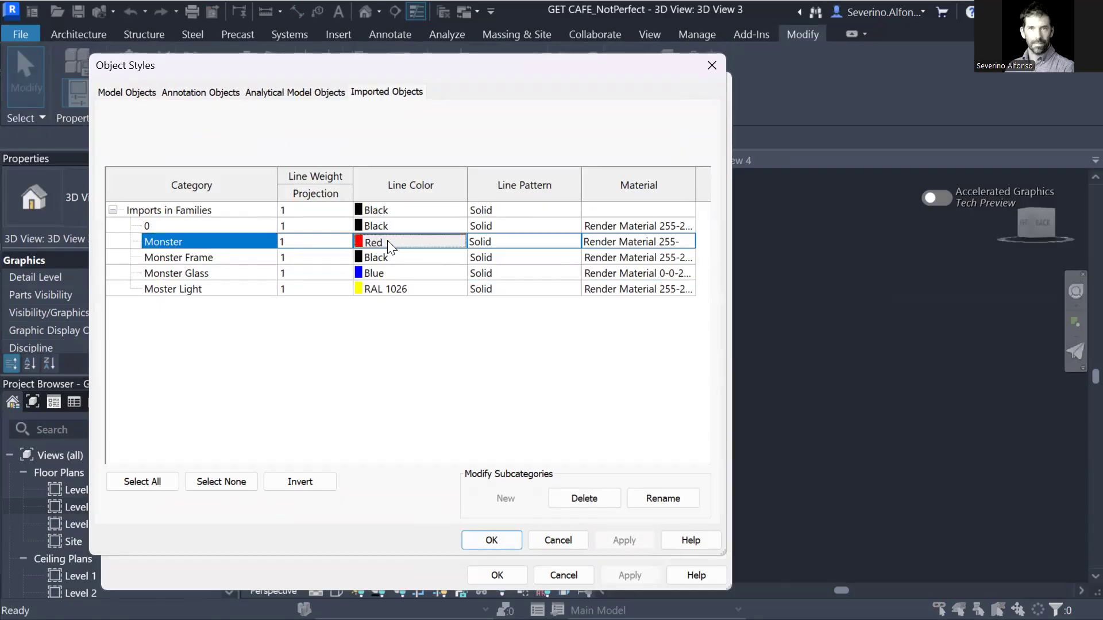
{"action": "left_click", "coordinate": [237, 284]}
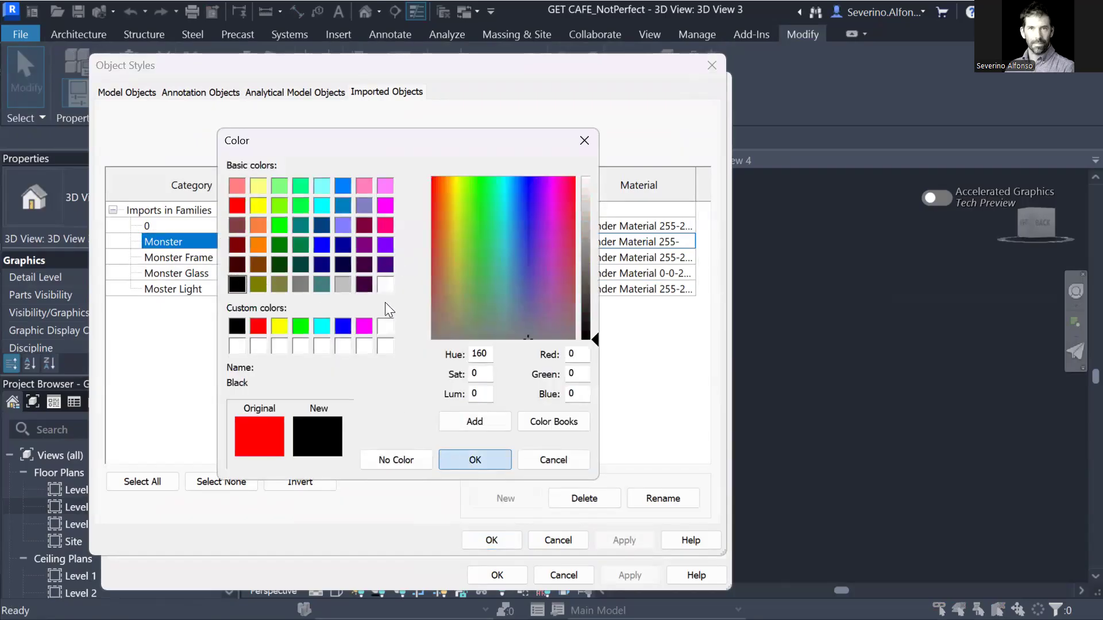
{"action": "left_click", "coordinate": [470, 460]}
{"action": "left_click", "coordinate": [387, 275]}
{"action": "left_click", "coordinate": [387, 273]}
{"action": "left_click", "coordinate": [295, 282]}
{"action": "left_click", "coordinate": [342, 282]}
{"action": "key", "text": "Return"}
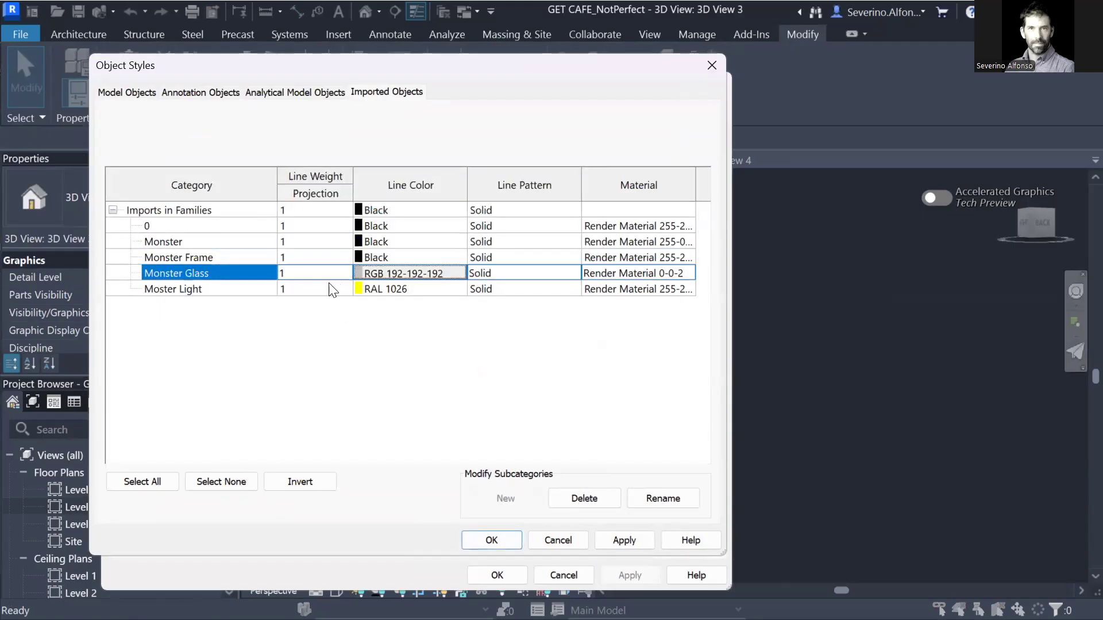
{"action": "left_click", "coordinate": [395, 290]}
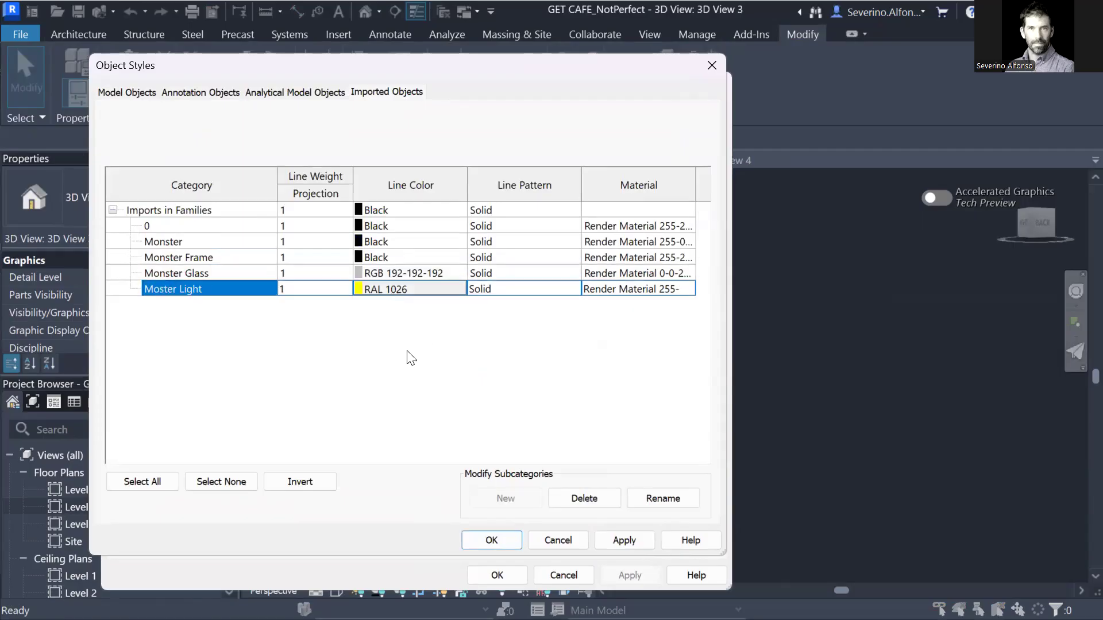
{"action": "left_click", "coordinate": [406, 288]}
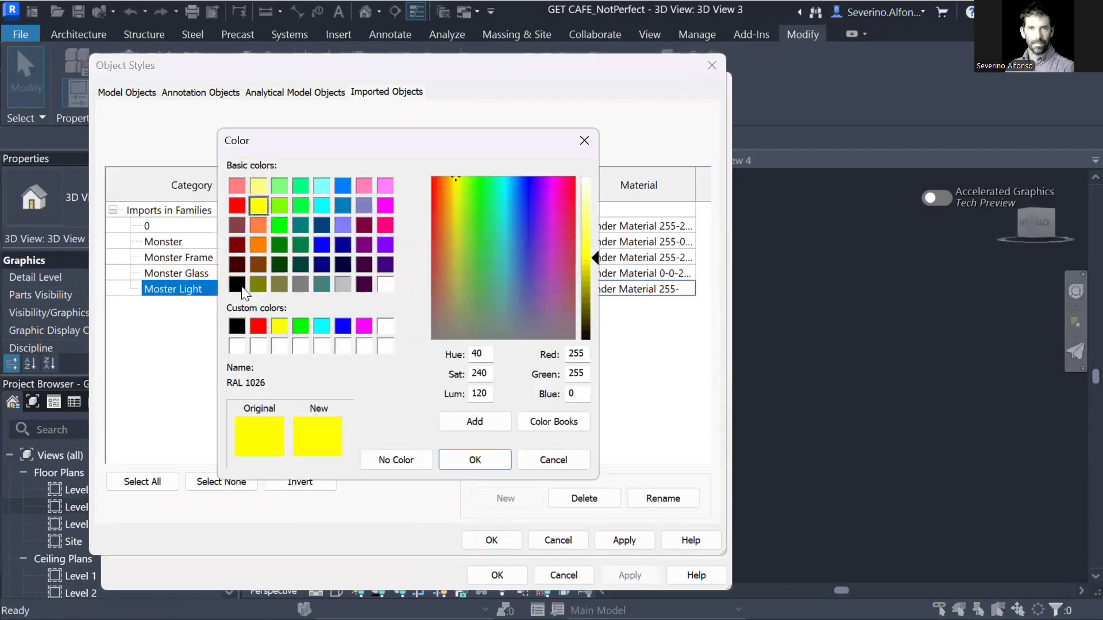
{"action": "left_click", "coordinate": [299, 284]}
{"action": "left_click", "coordinate": [476, 462]}
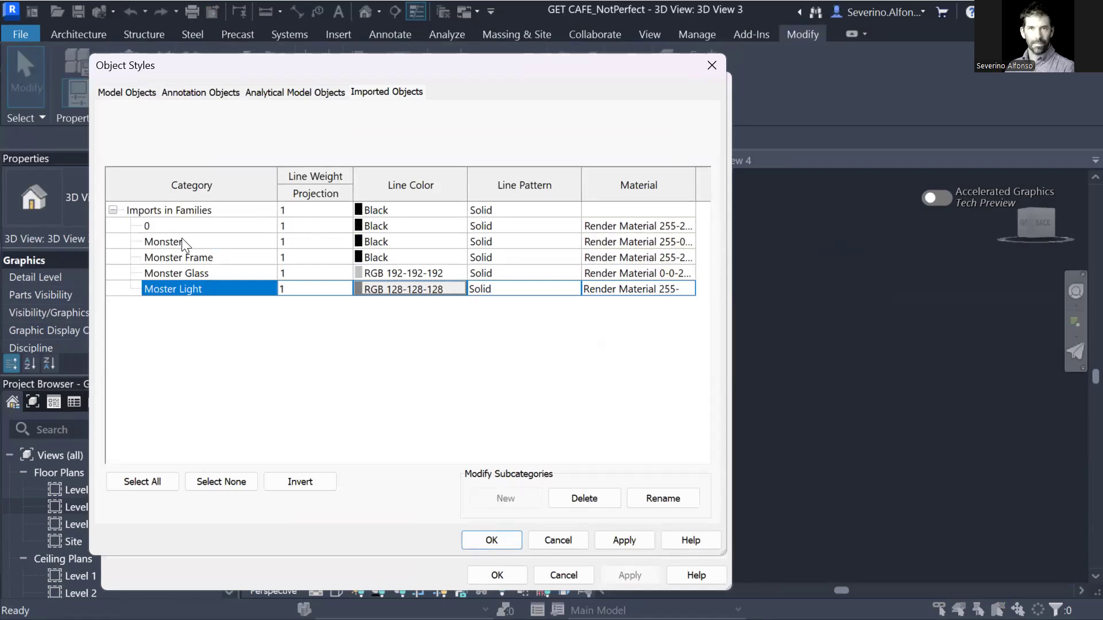
Open the Monster subcategory's render material in the Material Browser.
{"action": "left_click", "coordinate": [691, 242]}
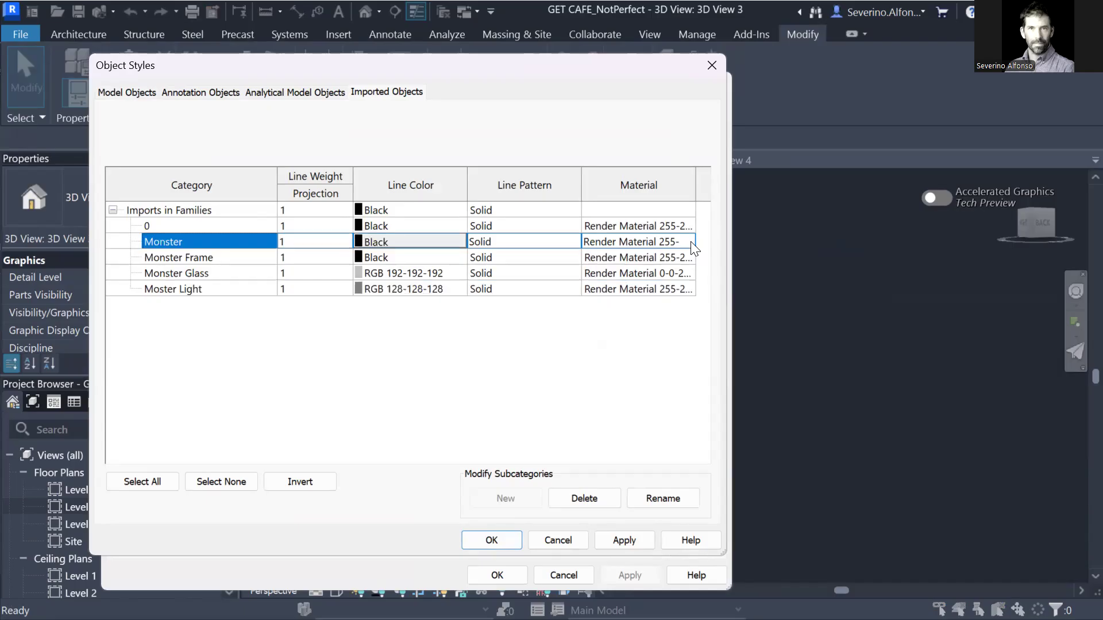
{"action": "left_click", "coordinate": [691, 242]}
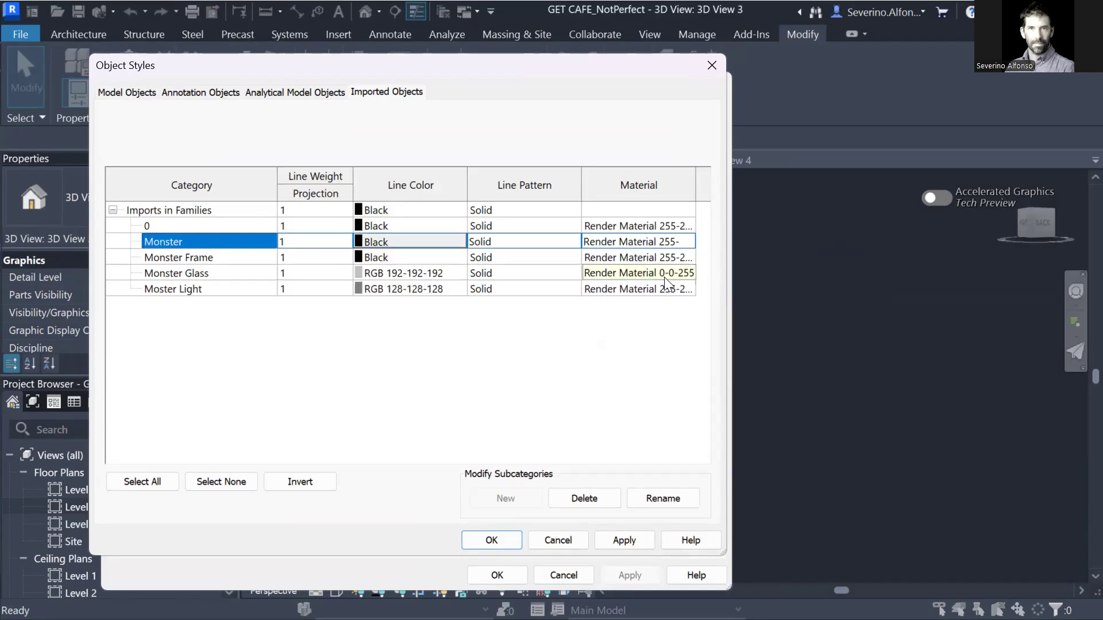
{"action": "left_click", "coordinate": [688, 241]}
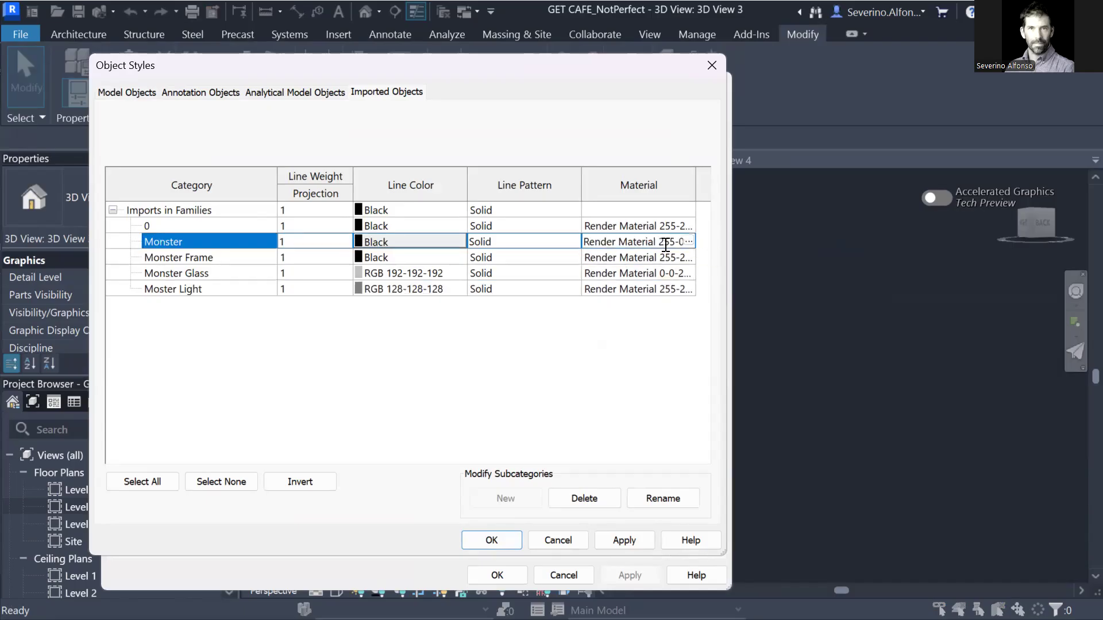
{"action": "left_click", "coordinate": [689, 241]}
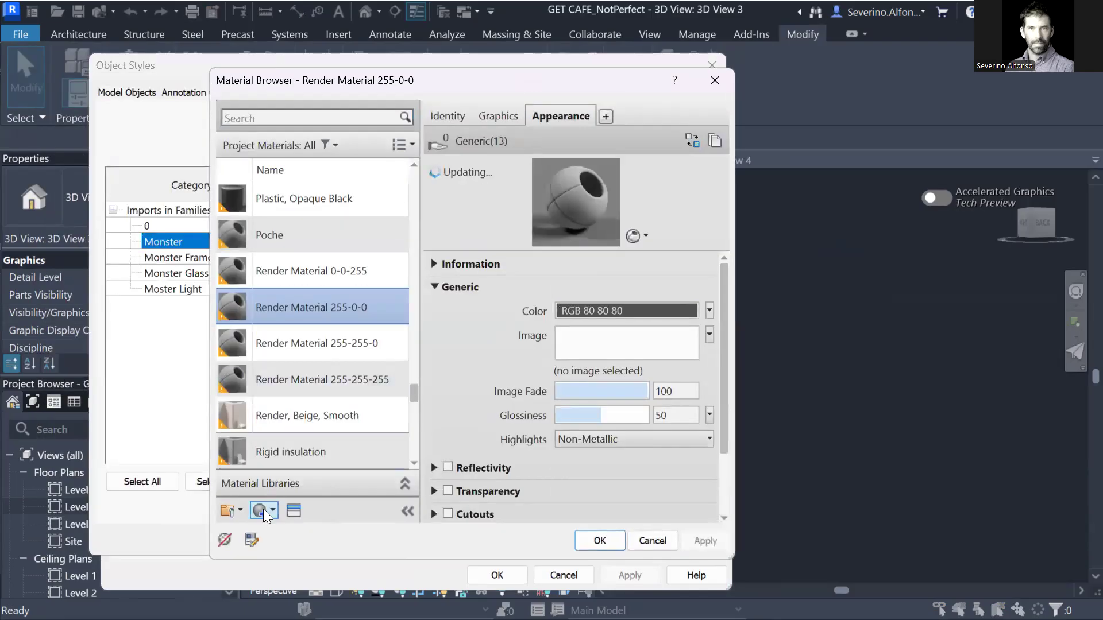
Create a new material and name it PlasticRed.
{"action": "left_click", "coordinate": [263, 510]}
{"action": "left_click", "coordinate": [281, 530]}
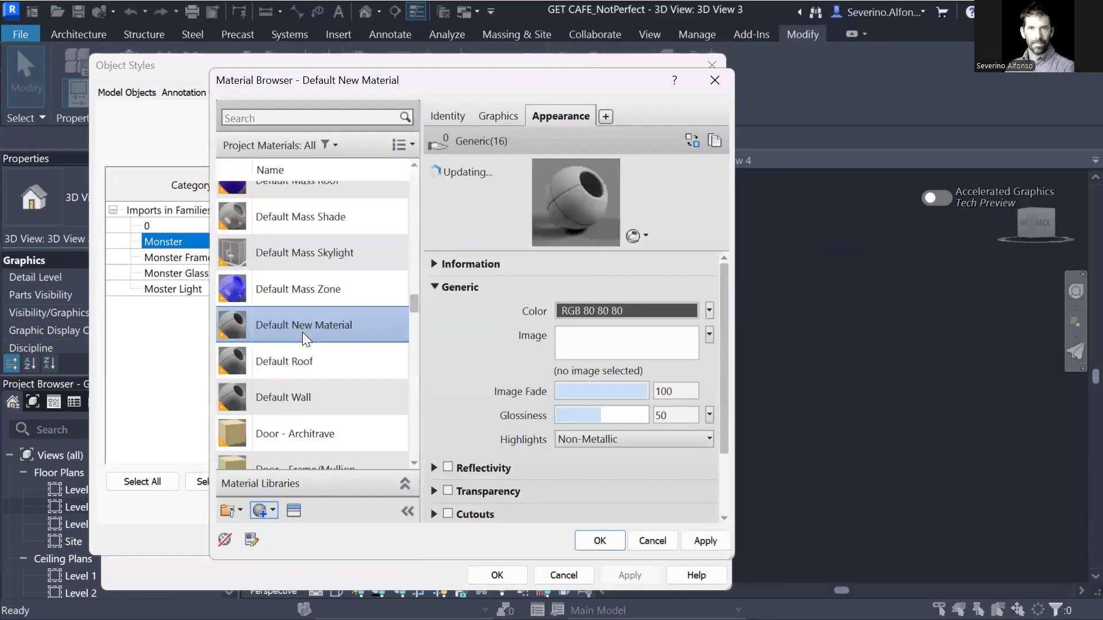
{"action": "right_click", "coordinate": [302, 328]}
{"action": "left_click", "coordinate": [349, 390]}
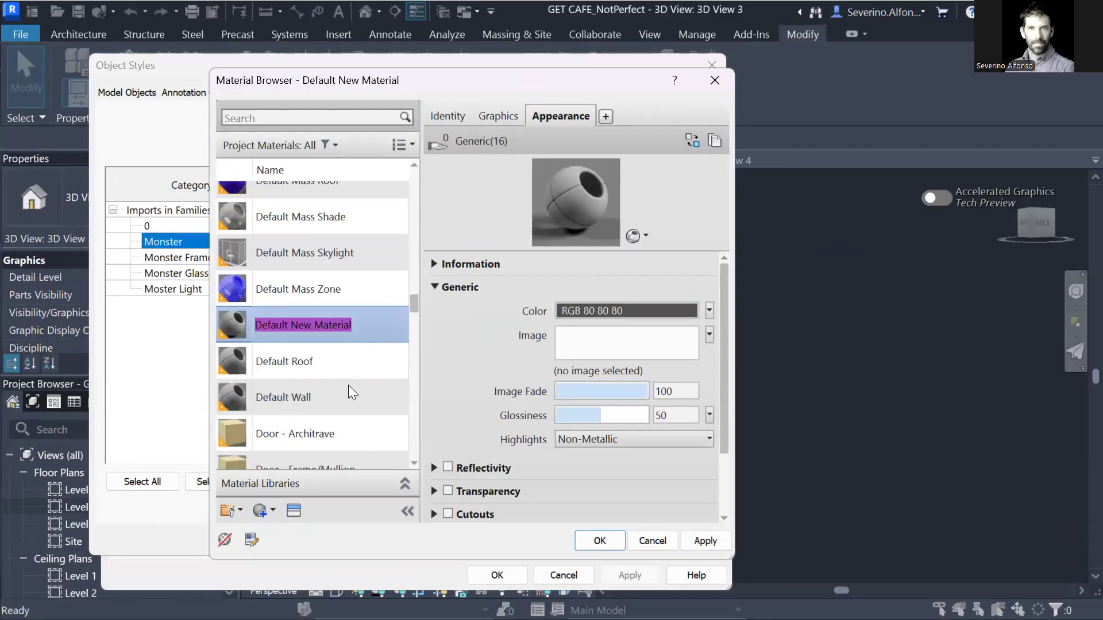
{"action": "type", "text": "Su"}
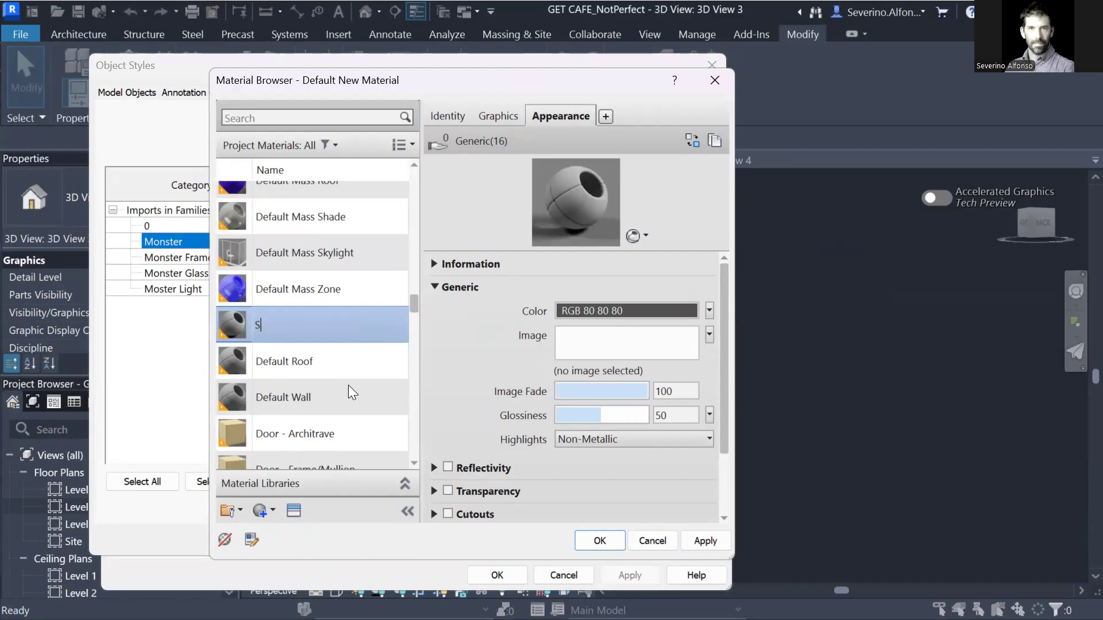
{"action": "key", "text": "BackSpace"}
{"action": "key", "text": "BackSpace"}
{"action": "type", "text": "Pl"}
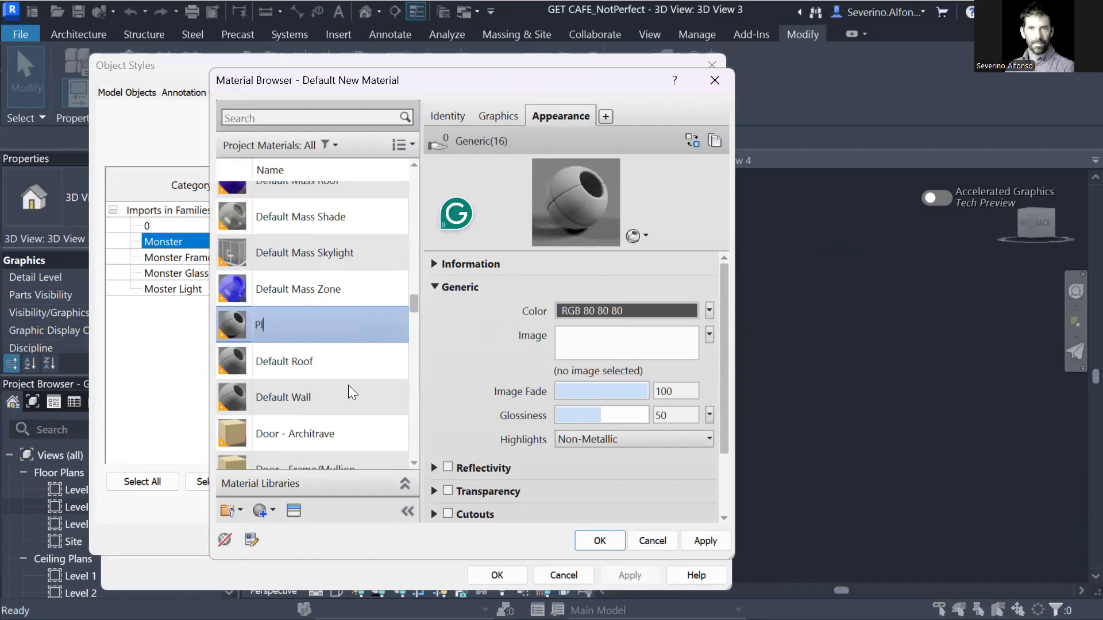
{"action": "type", "text": "asticRed"}
{"action": "key", "text": "Return"}
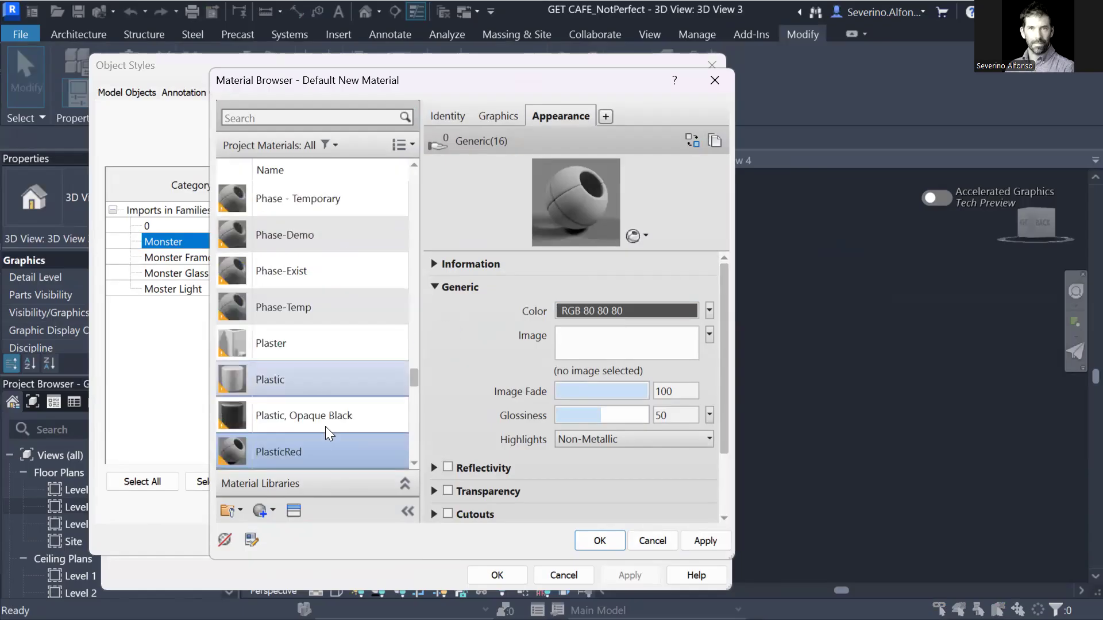
Give PlasticRed the Plastic appearance asset LED - Red Off.
{"action": "left_click", "coordinate": [294, 511]}
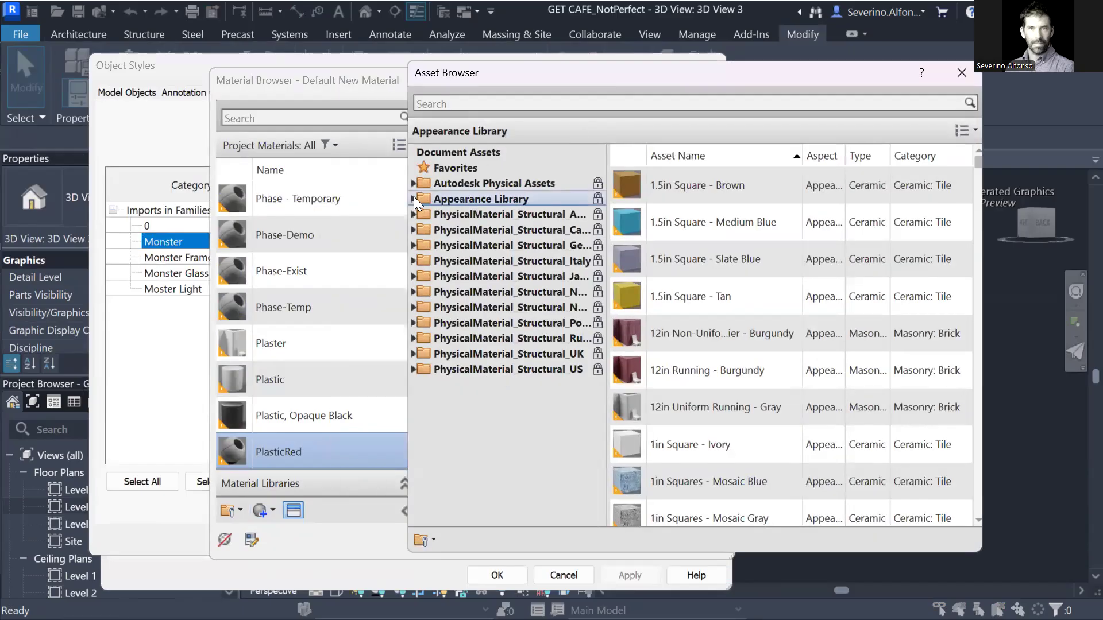
{"action": "left_click", "coordinate": [413, 198]}
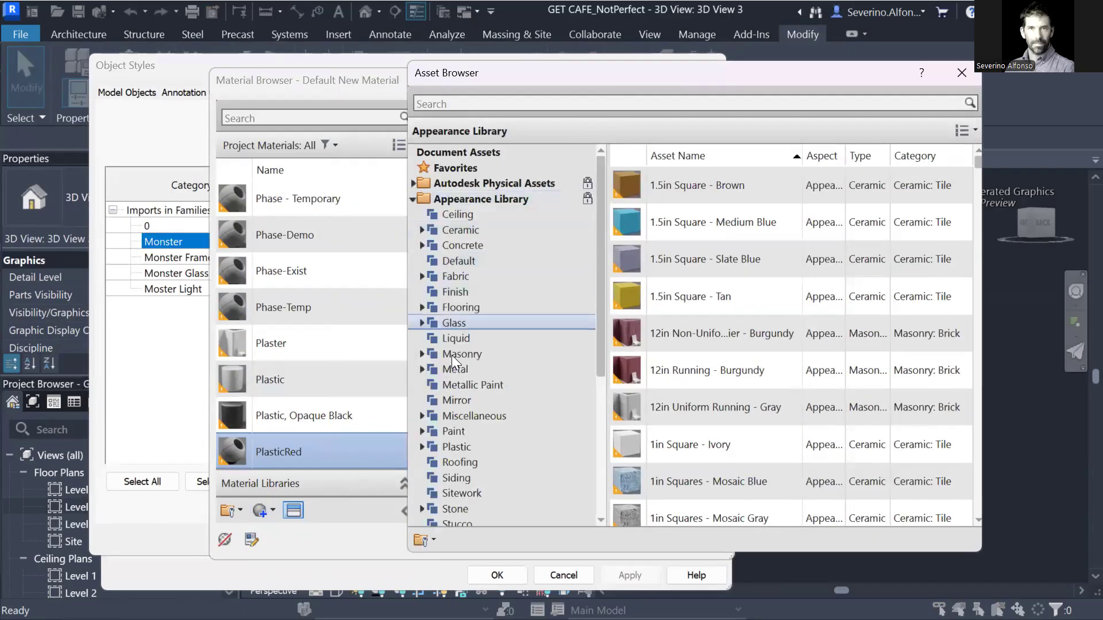
{"action": "left_click", "coordinate": [417, 446]}
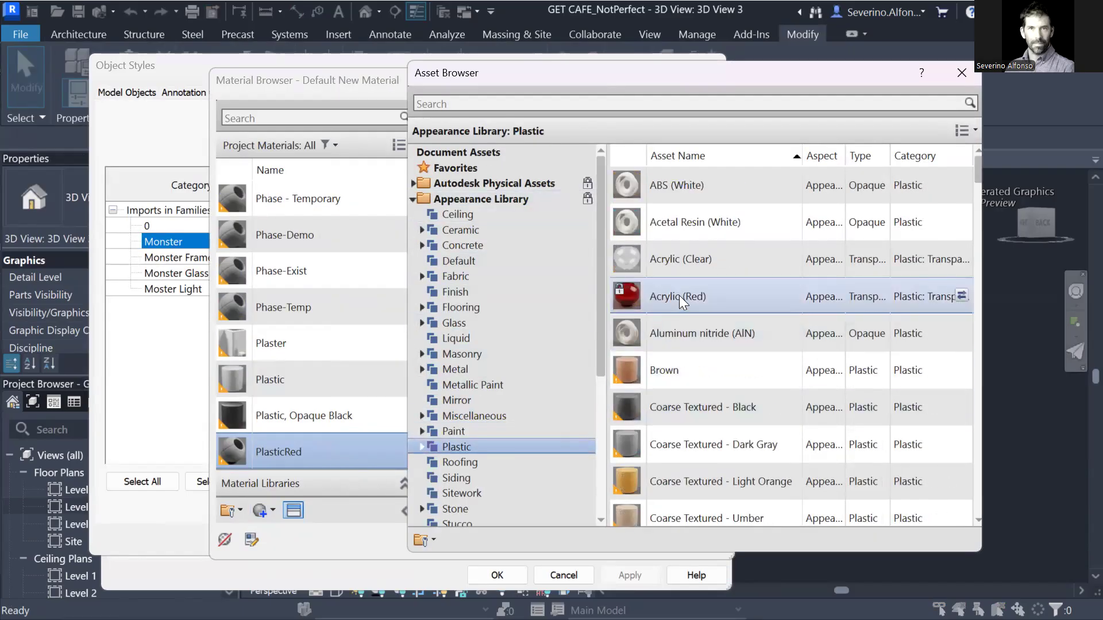
{"action": "scroll", "coordinate": [690, 403], "scroll_direction": "down", "scroll_amount": 5}
{"action": "scroll", "coordinate": [690, 404], "scroll_direction": "up", "scroll_amount": 1}
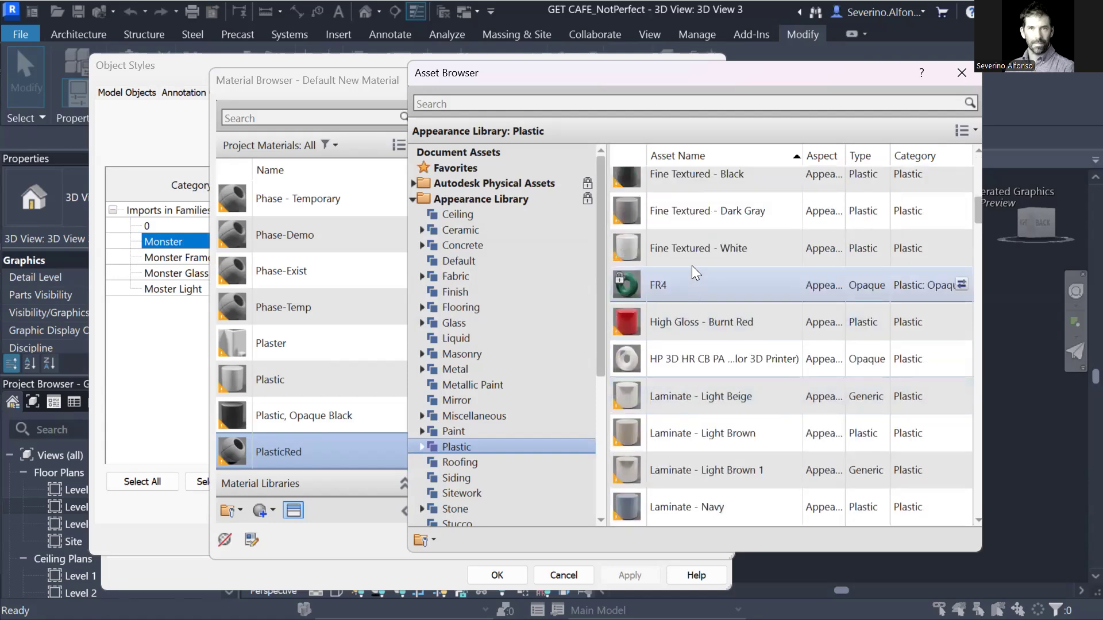
{"action": "scroll", "coordinate": [716, 462], "scroll_direction": "down", "scroll_amount": 2}
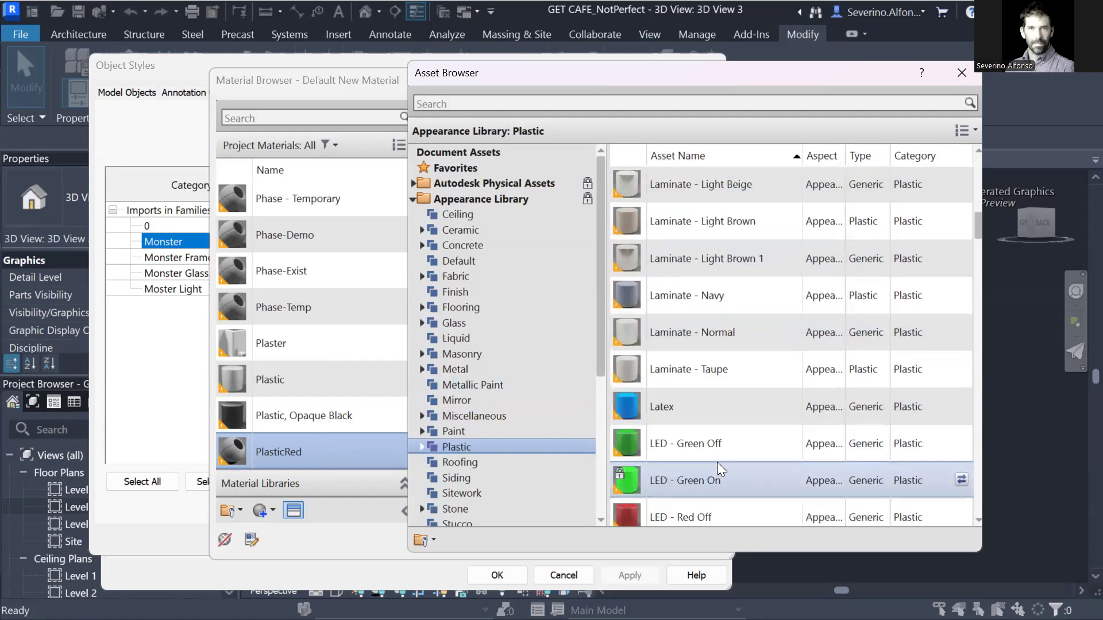
{"action": "scroll", "coordinate": [690, 462], "scroll_direction": "down", "scroll_amount": 1}
{"action": "left_click", "coordinate": [693, 416]}
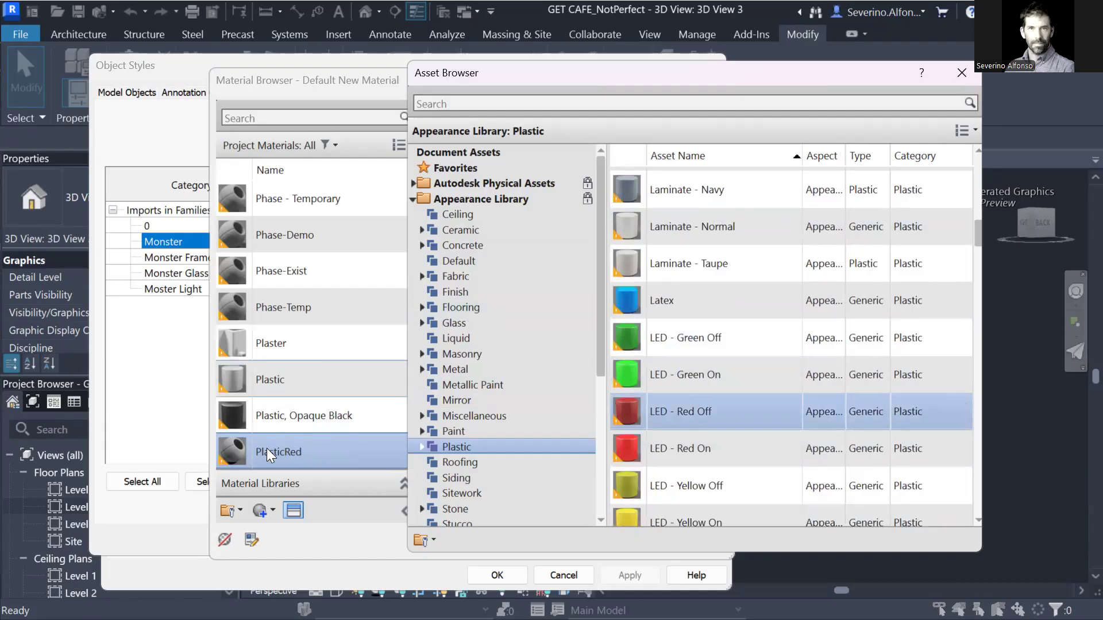
{"action": "left_click", "coordinate": [960, 73]}
Create another blank Default New Material.
{"action": "left_click", "coordinate": [262, 511]}
{"action": "left_click", "coordinate": [436, 302]}
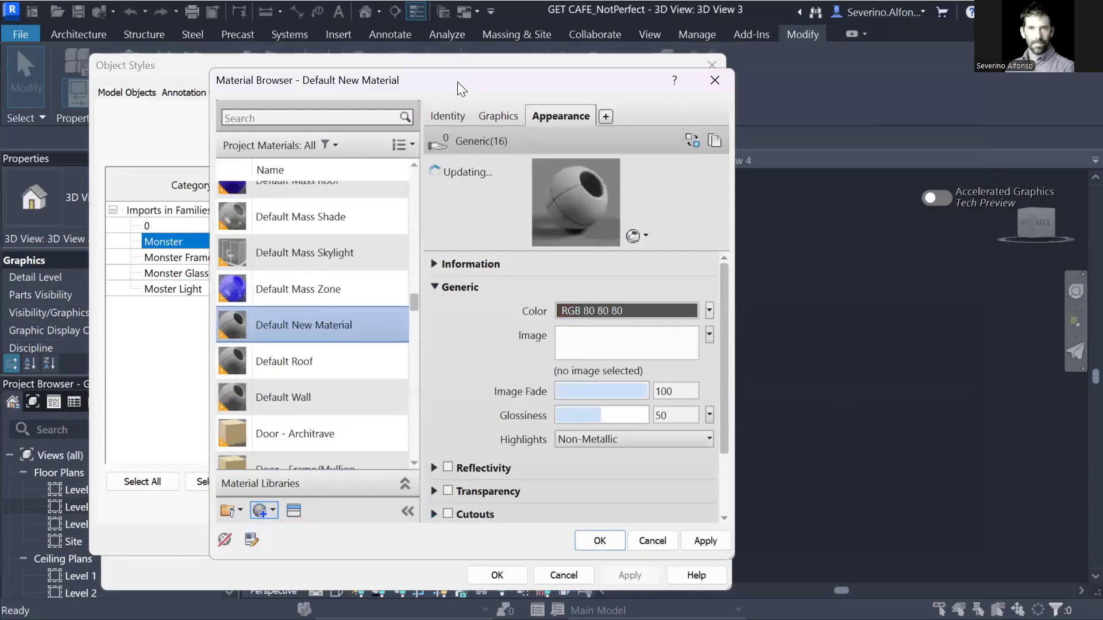
{"action": "left_click_drag", "start_coordinate": [457, 82], "coordinate": [700, 82]}
{"action": "scroll", "coordinate": [517, 460], "scroll_direction": "down", "scroll_amount": 1}
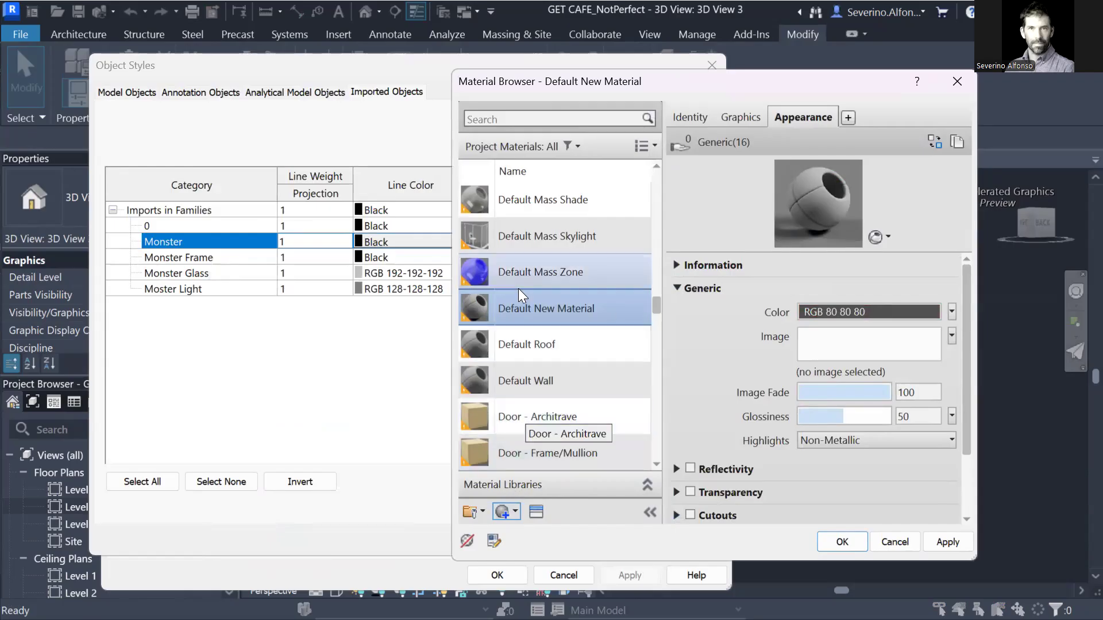
Rename the new material BlackPaint with the Paint - Enamel Glossy (Black) appearance.
{"action": "right_click", "coordinate": [527, 309]}
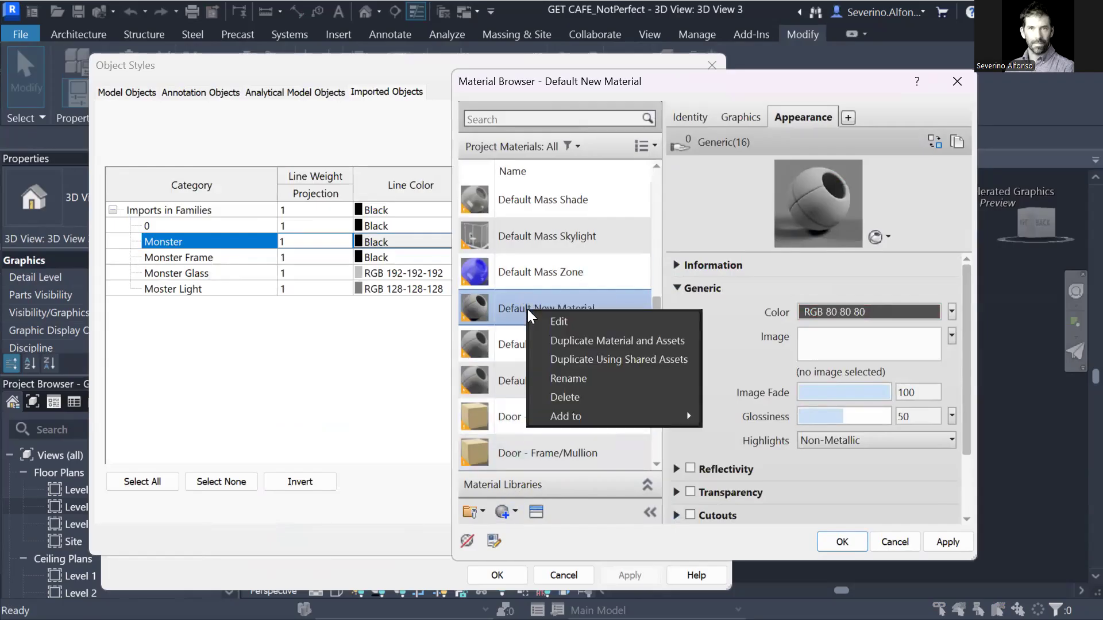
{"action": "left_click", "coordinate": [562, 382]}
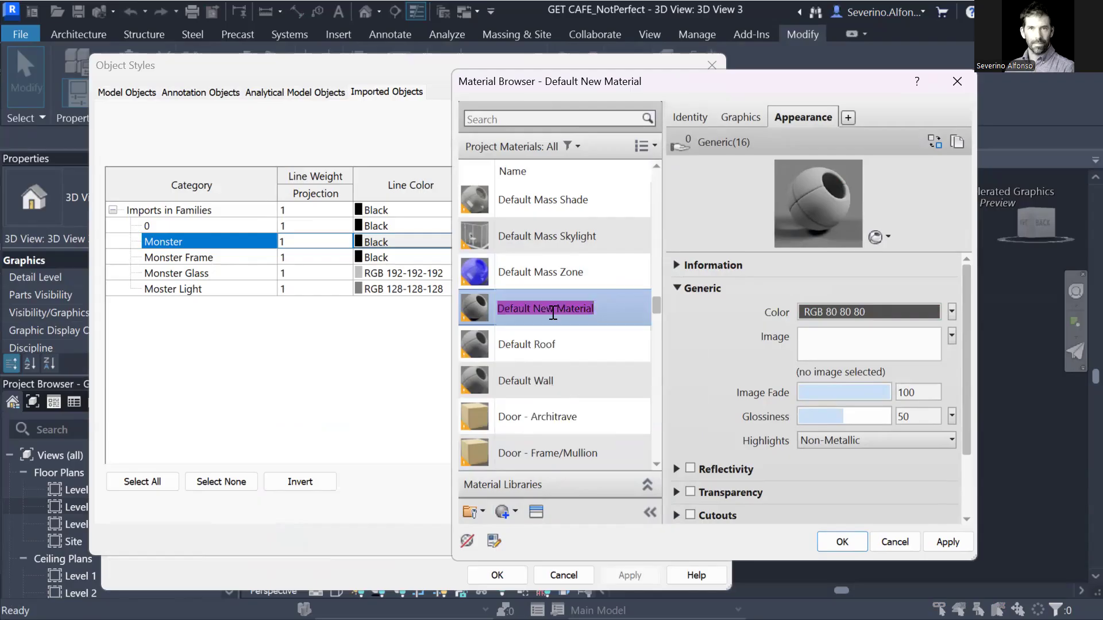
{"action": "type", "text": "BlackPaint"}
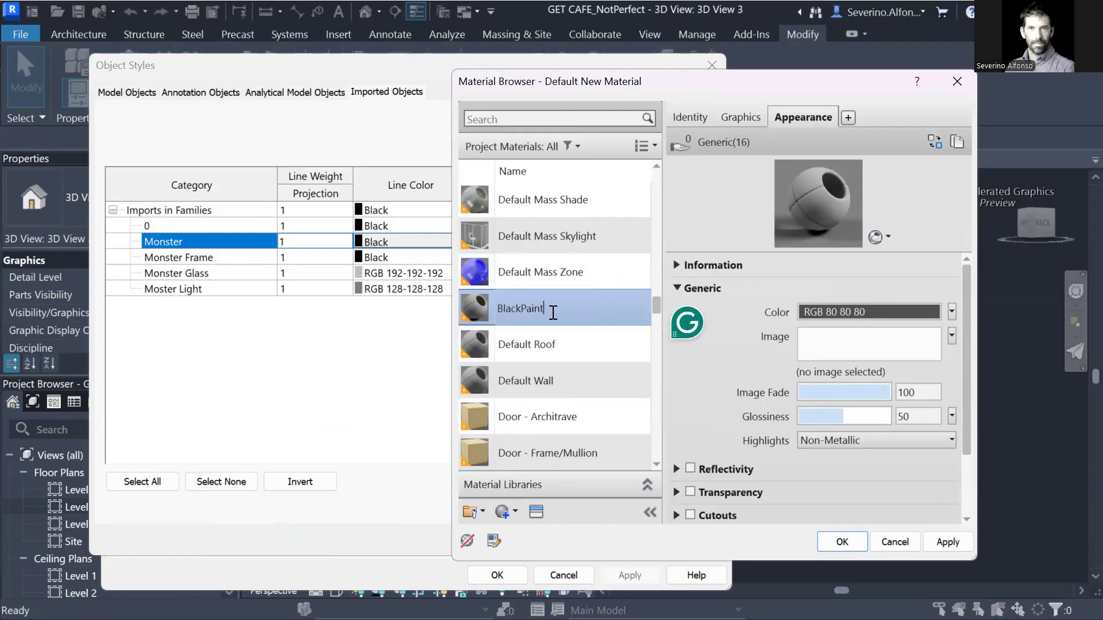
{"action": "key", "text": "Return"}
{"action": "left_click", "coordinate": [536, 512]}
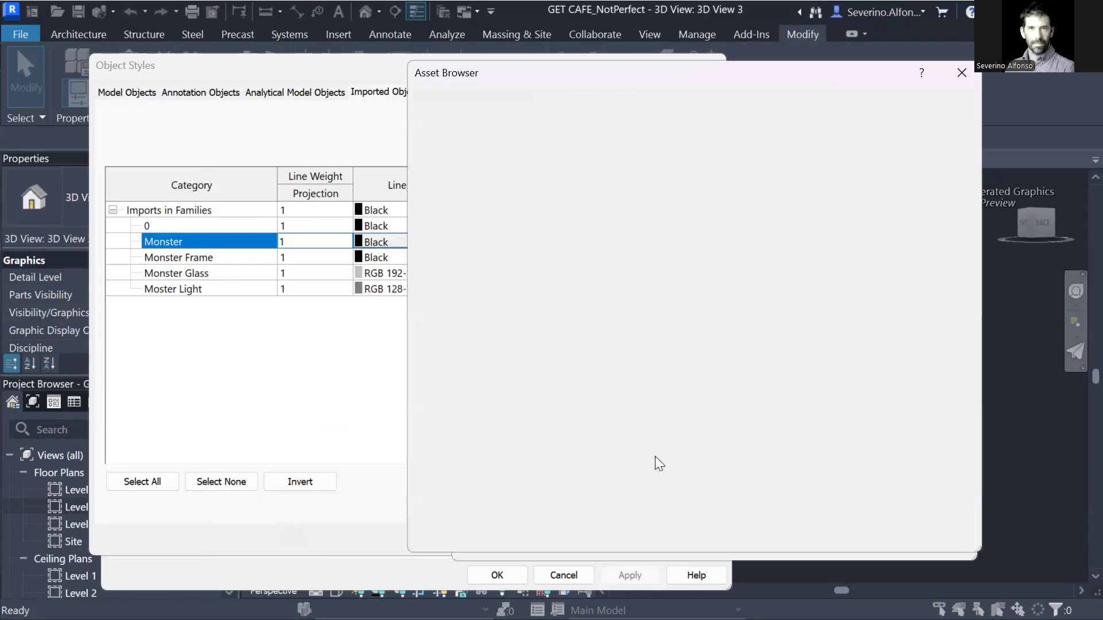
{"action": "left_click", "coordinate": [458, 430]}
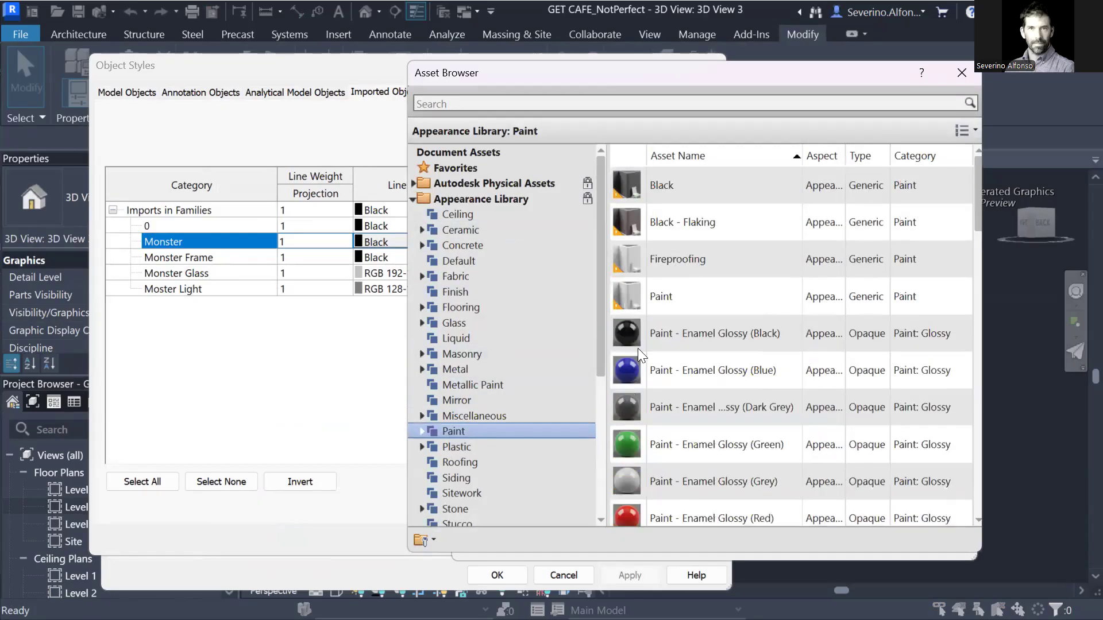
{"action": "left_click", "coordinate": [678, 341]}
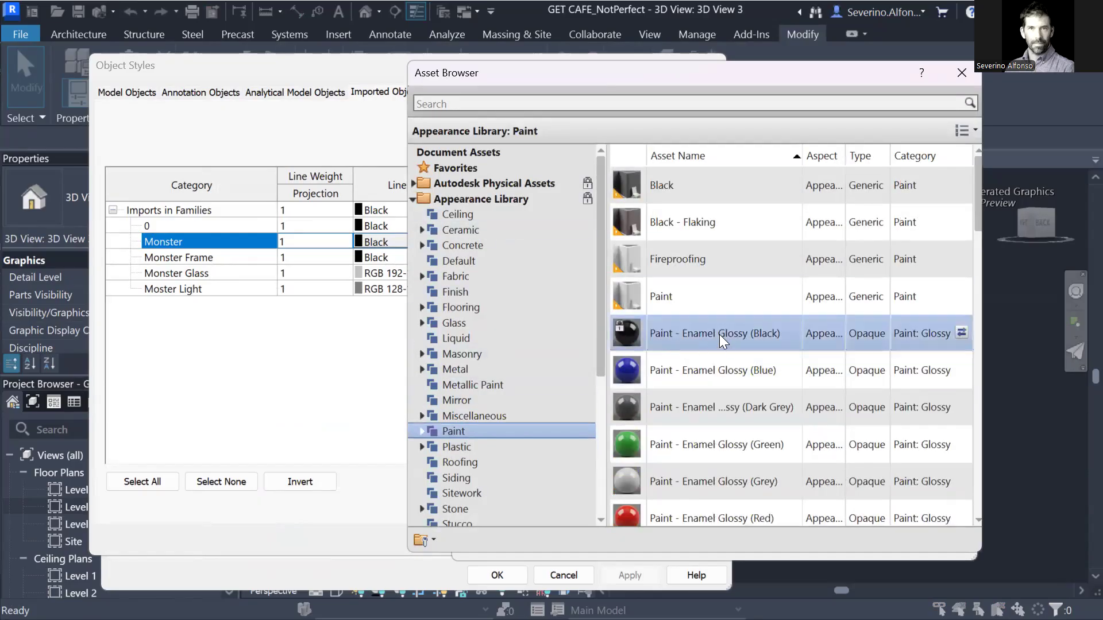
{"action": "scroll", "coordinate": [648, 511], "scroll_direction": "down", "scroll_amount": 1}
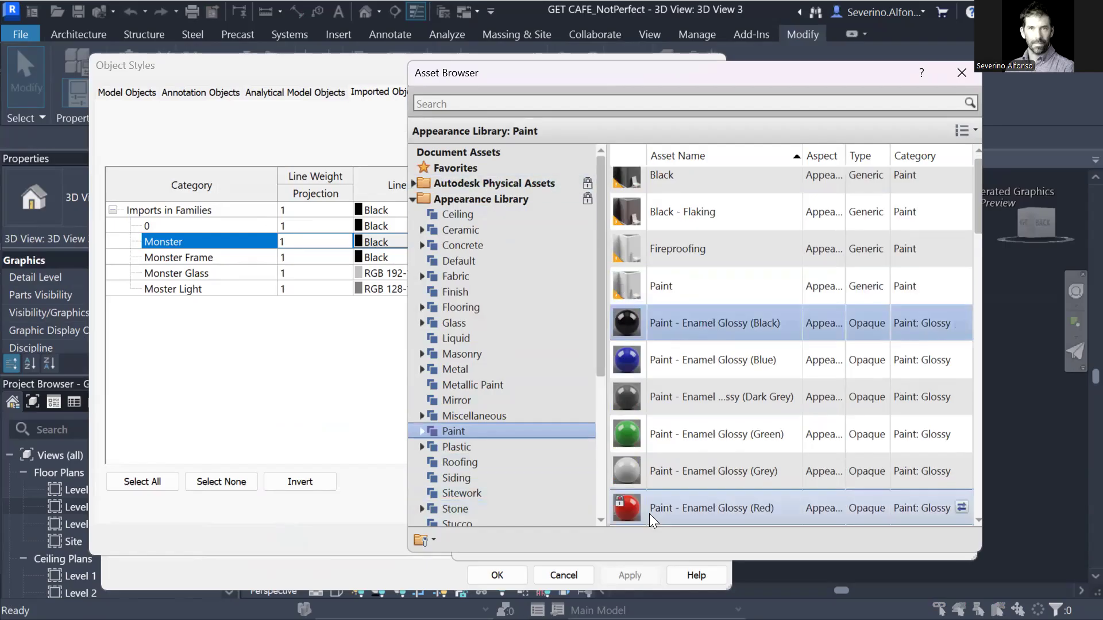
{"action": "scroll", "coordinate": [792, 218], "scroll_direction": "up", "scroll_amount": 1}
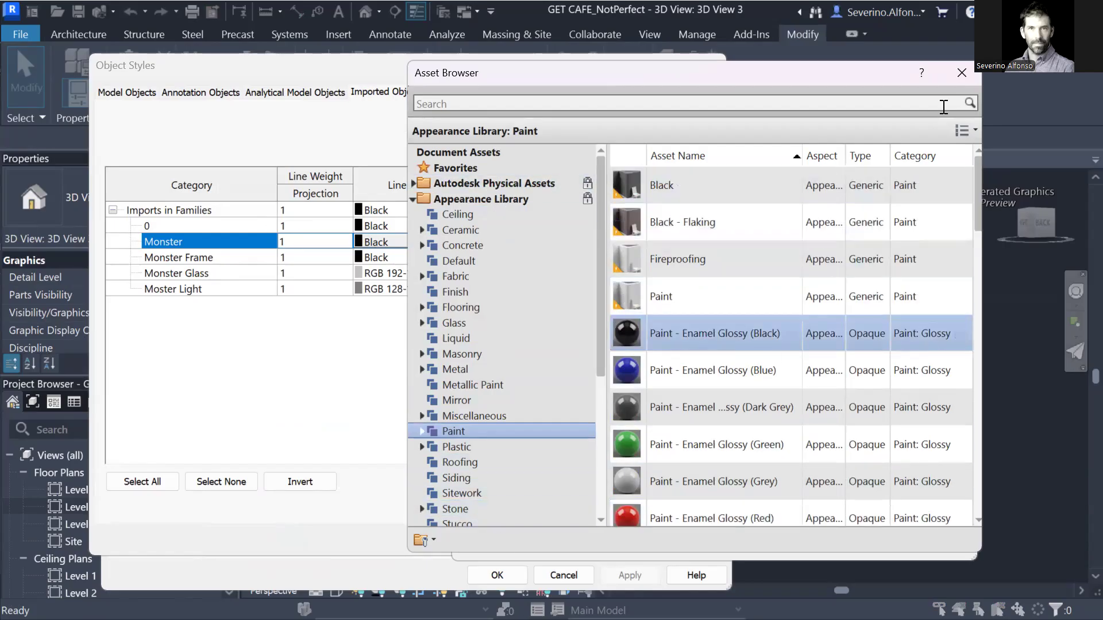
{"action": "left_click", "coordinate": [961, 77]}
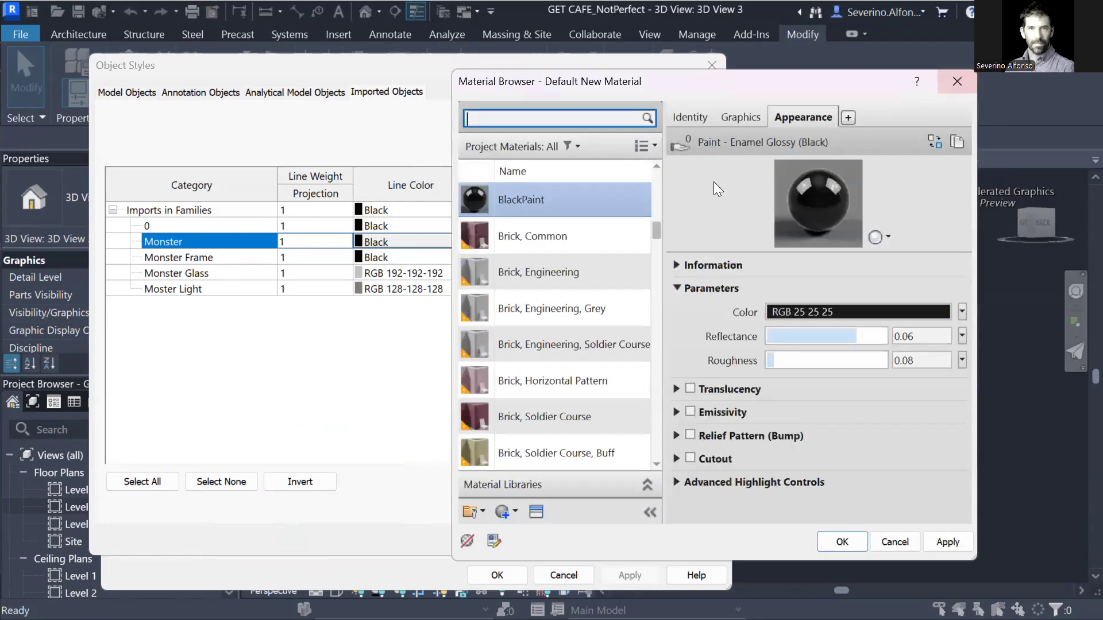
{"action": "left_click_drag", "start_coordinate": [711, 82], "coordinate": [421, 77]}
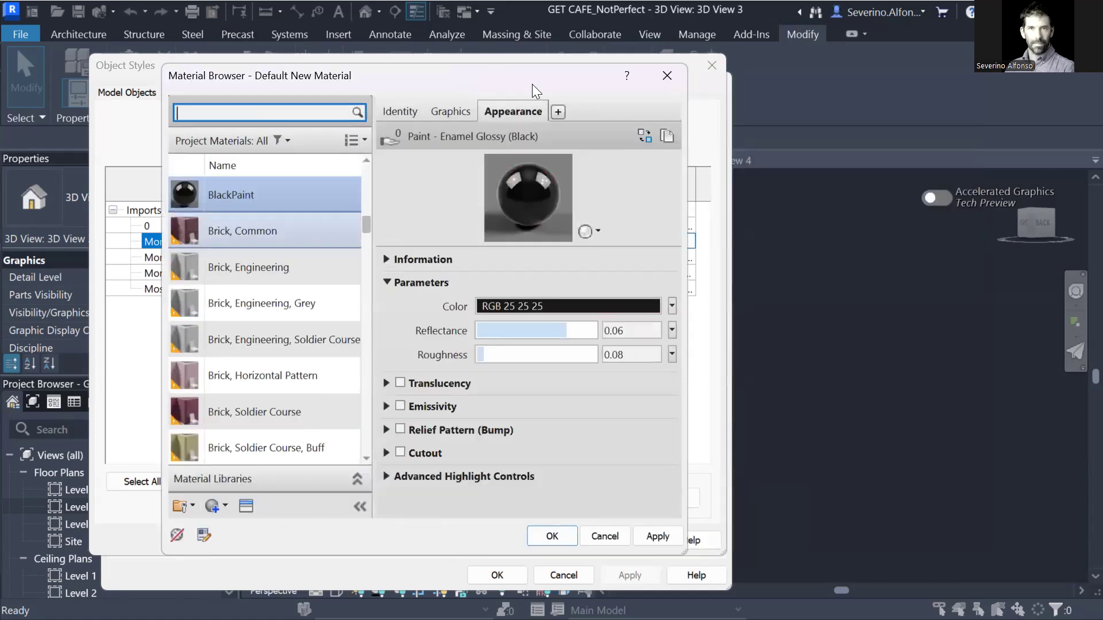
{"action": "left_click_drag", "start_coordinate": [532, 84], "coordinate": [549, 95]}
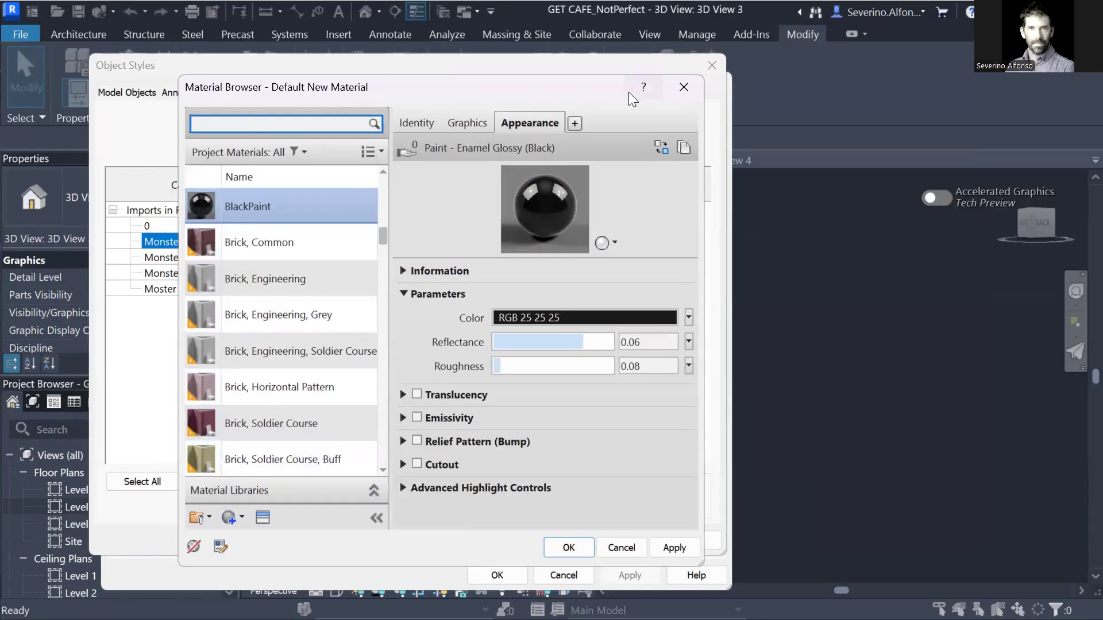
Assign PlasticRed to Monster and BlackPaint to Monster Frame.
{"action": "left_click", "coordinate": [578, 544]}
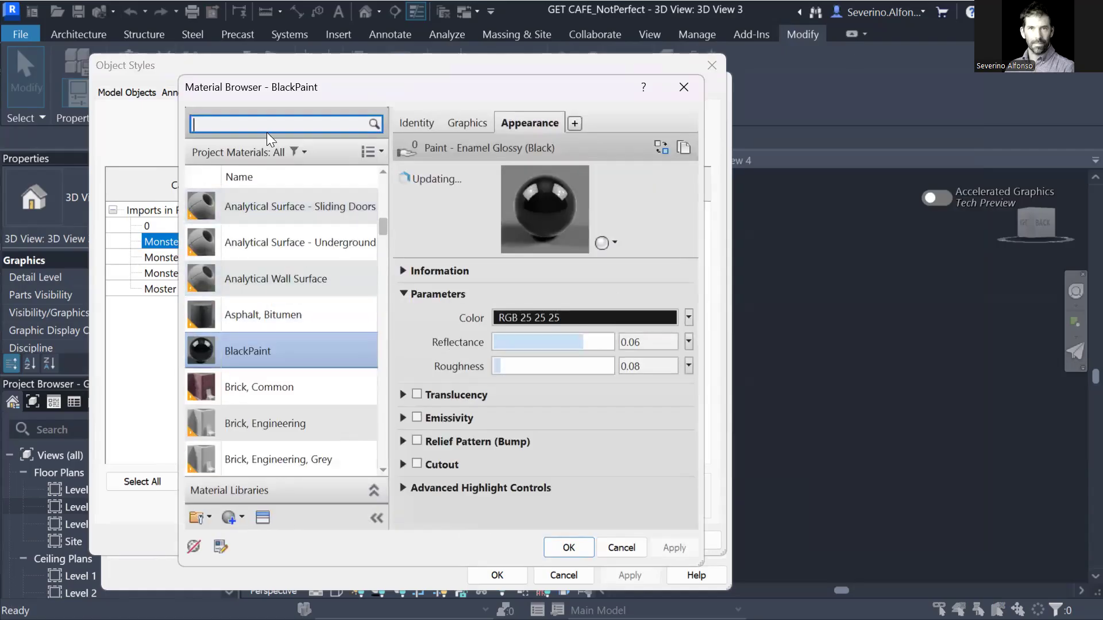
{"action": "left_click", "coordinate": [268, 125]}
{"action": "type", "text": "plastic"}
{"action": "left_click", "coordinate": [257, 371]}
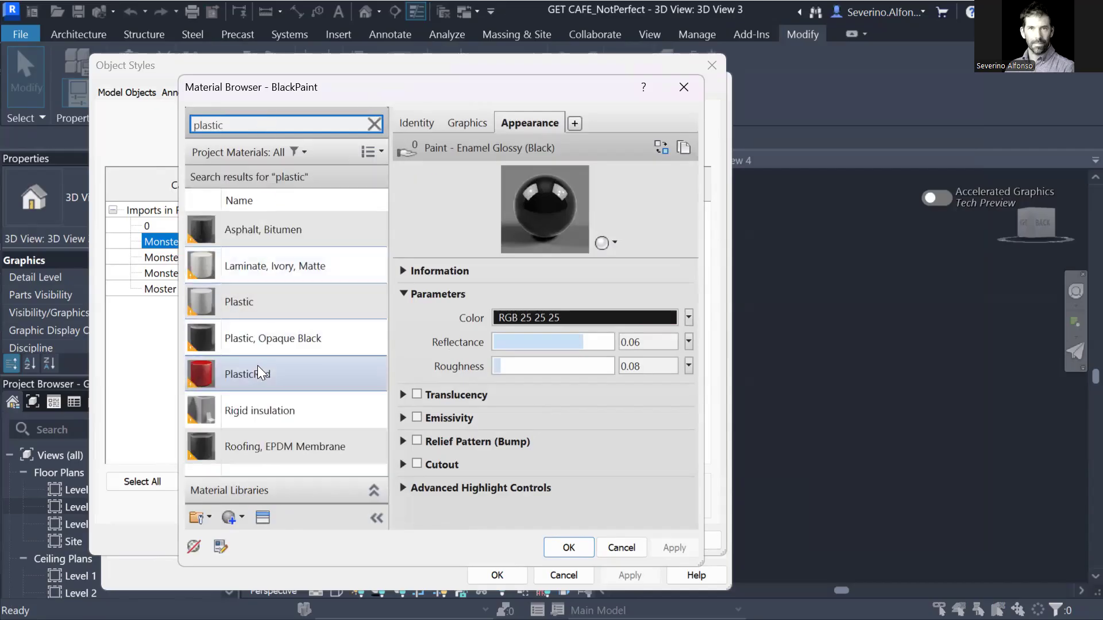
{"action": "left_click", "coordinate": [567, 546]}
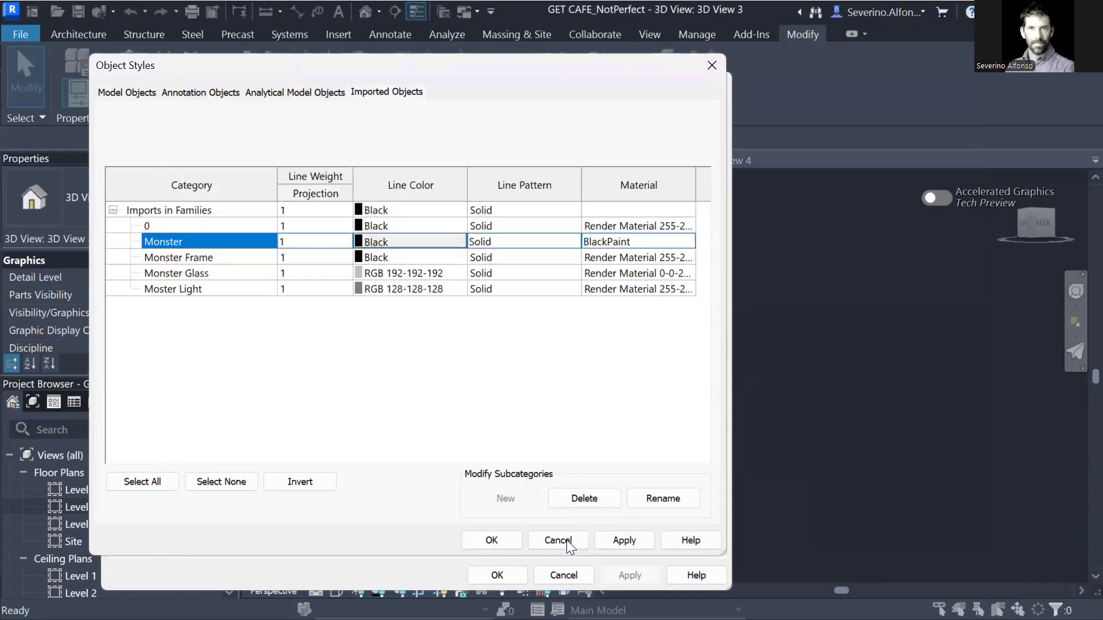
{"action": "left_click", "coordinate": [688, 259]}
{"action": "left_click", "coordinate": [689, 258]}
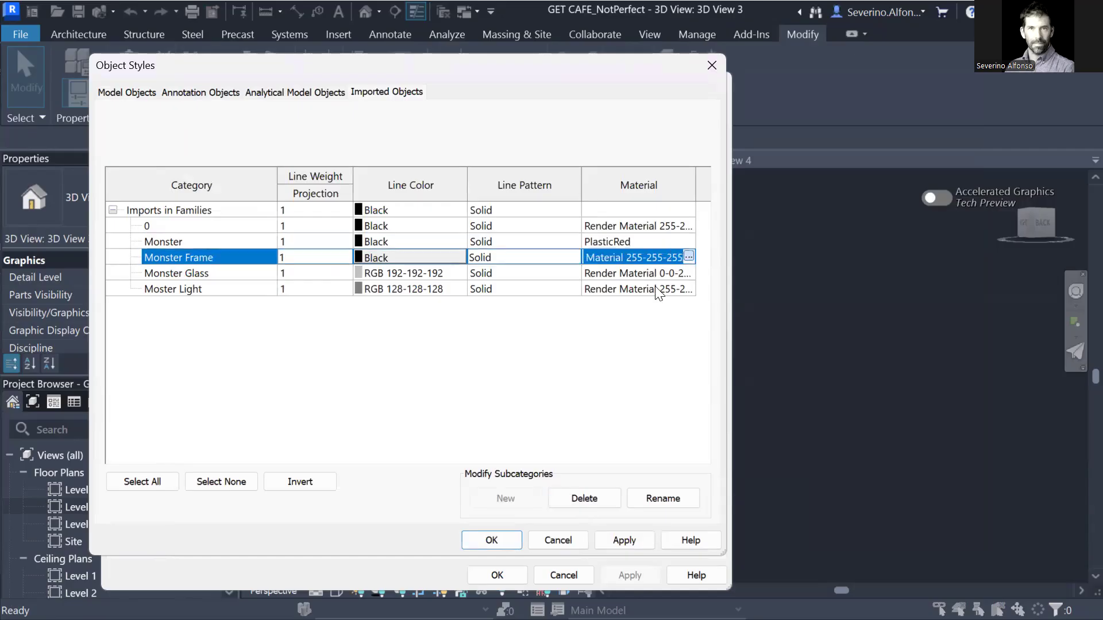
{"action": "type", "text": "paint"}
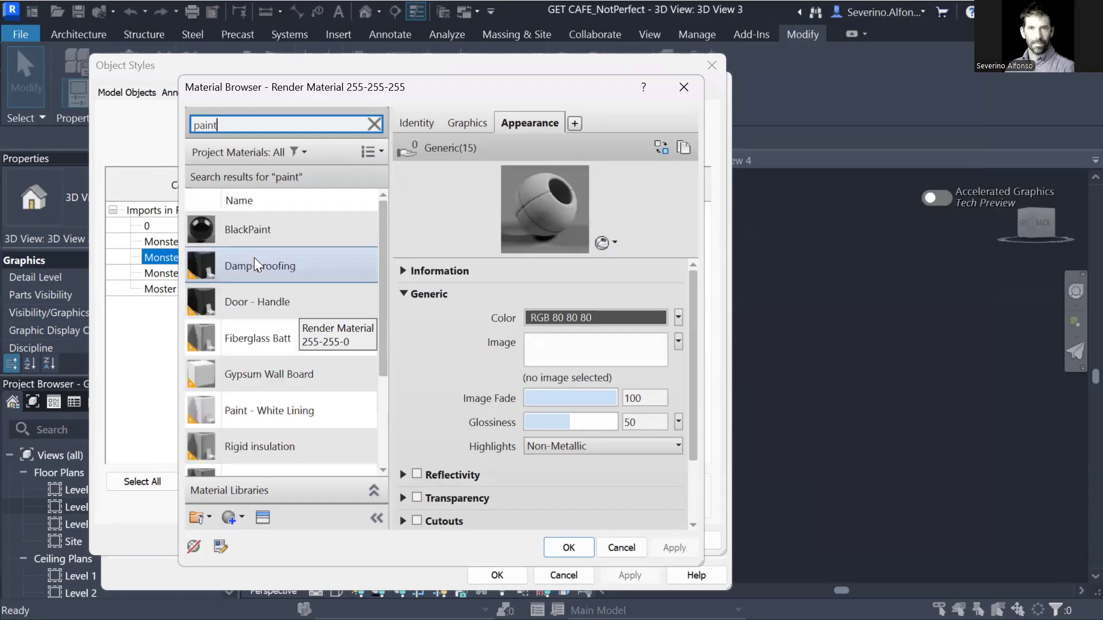
{"action": "left_click", "coordinate": [251, 233]}
{"action": "left_click", "coordinate": [577, 549]}
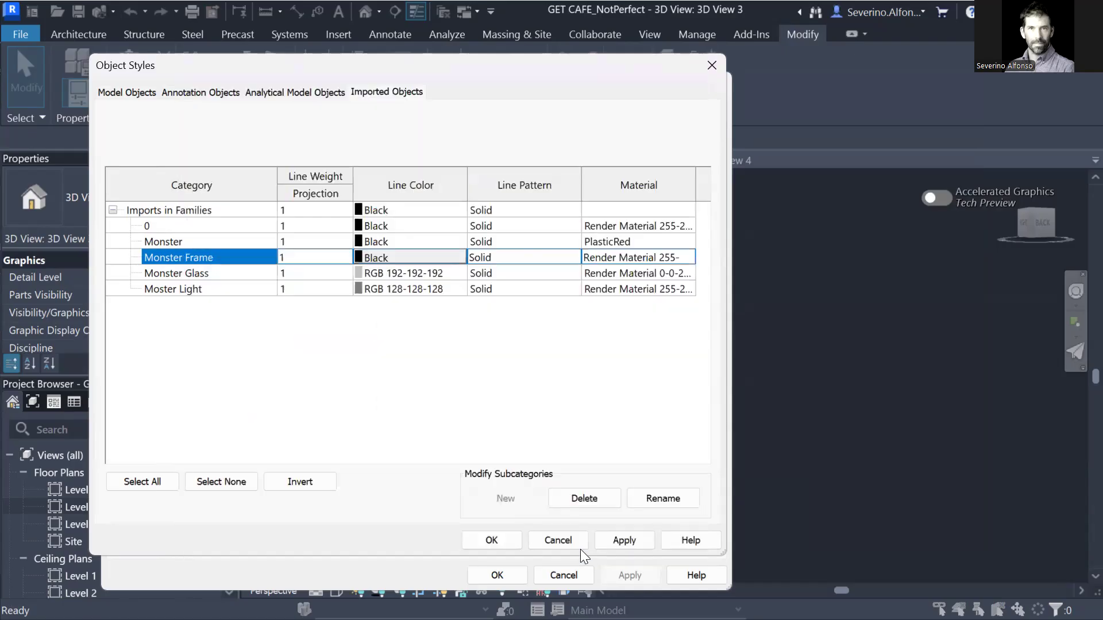
Assign the Glass material to Monster Glass.
{"action": "left_click", "coordinate": [684, 274]}
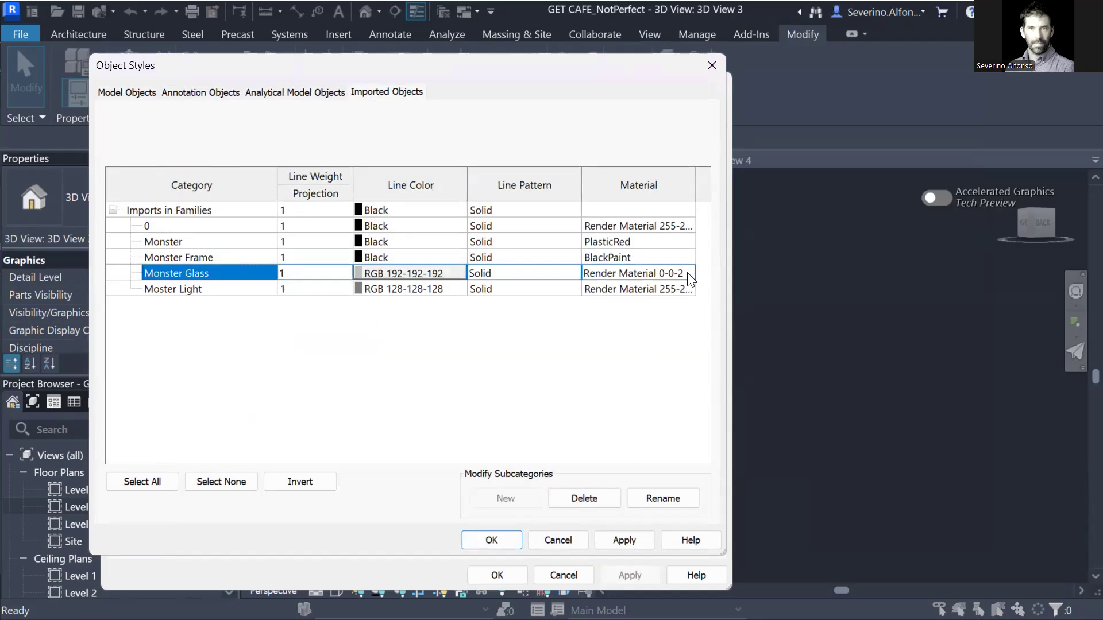
{"action": "left_click", "coordinate": [688, 273]}
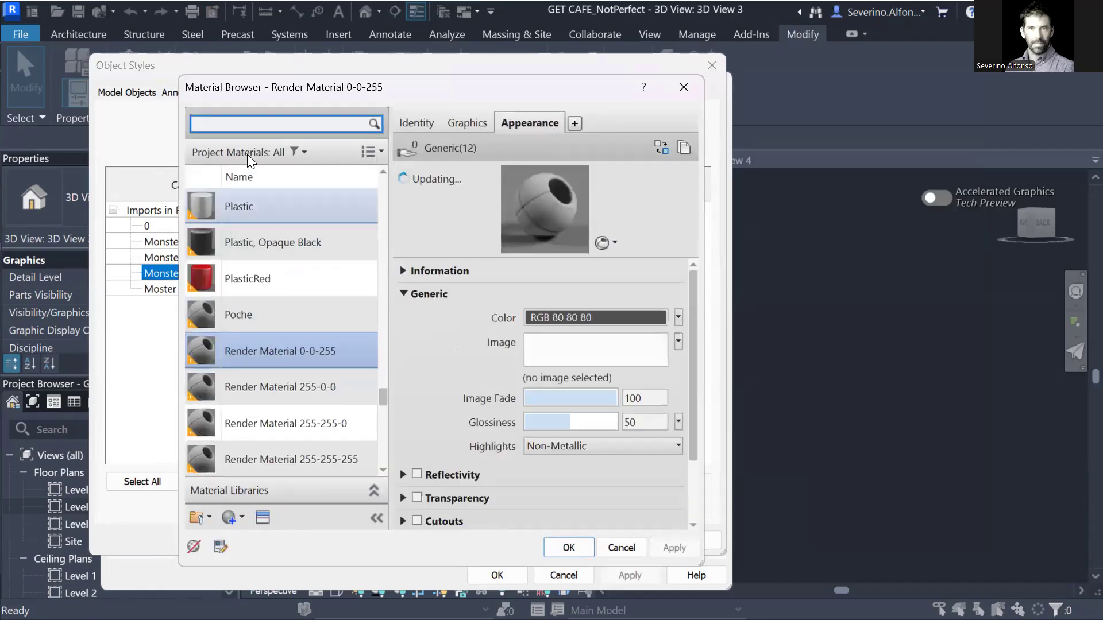
{"action": "type", "text": "glass"}
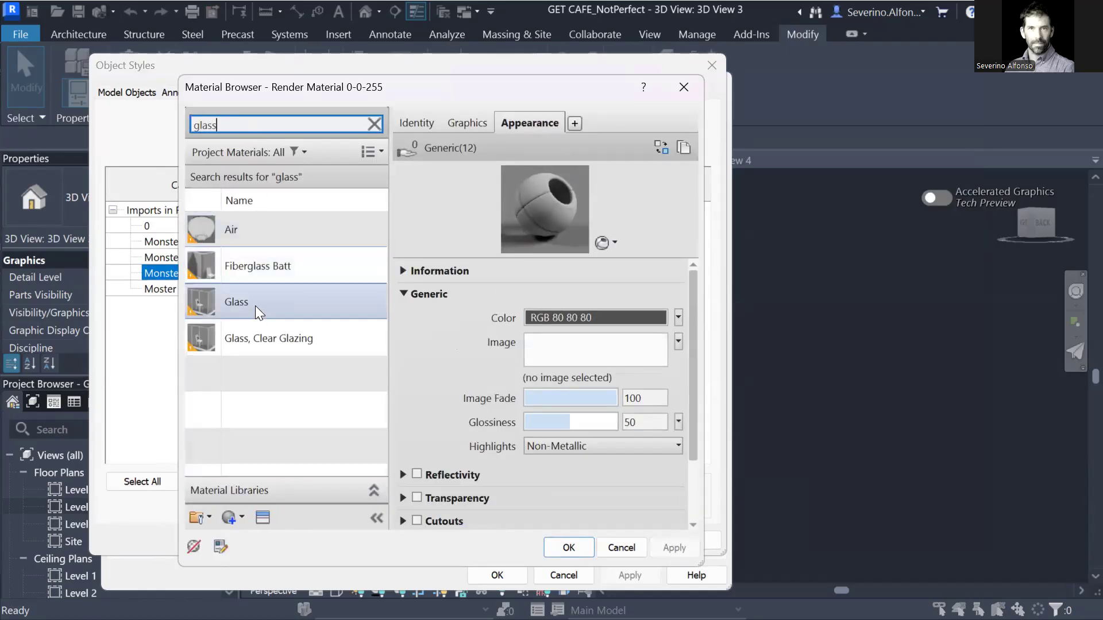
{"action": "left_click", "coordinate": [255, 306]}
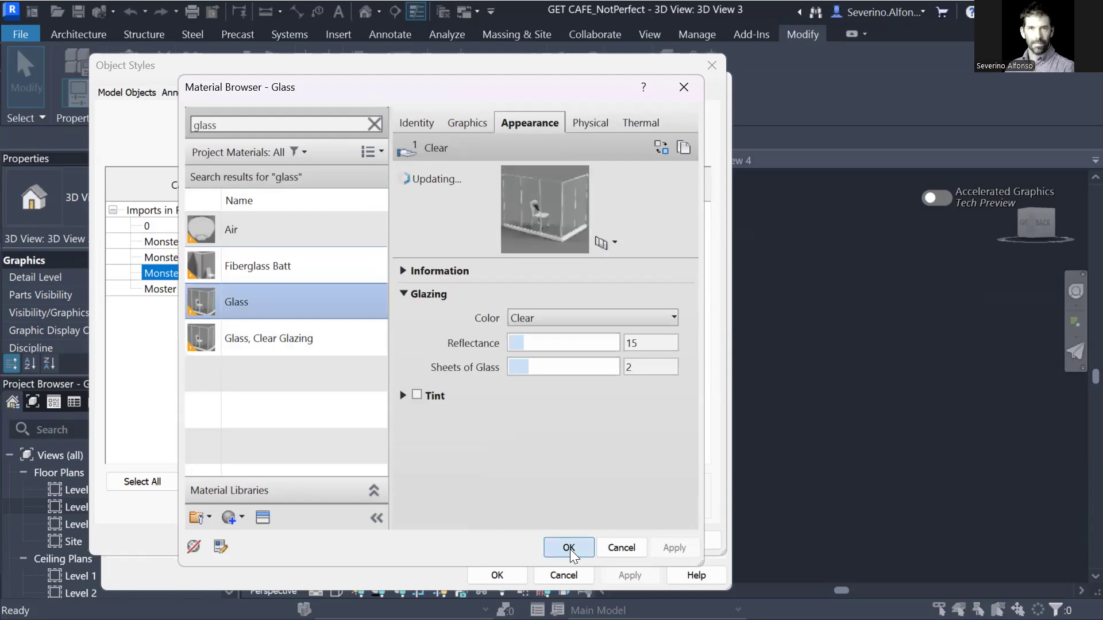
{"action": "left_click", "coordinate": [569, 548]}
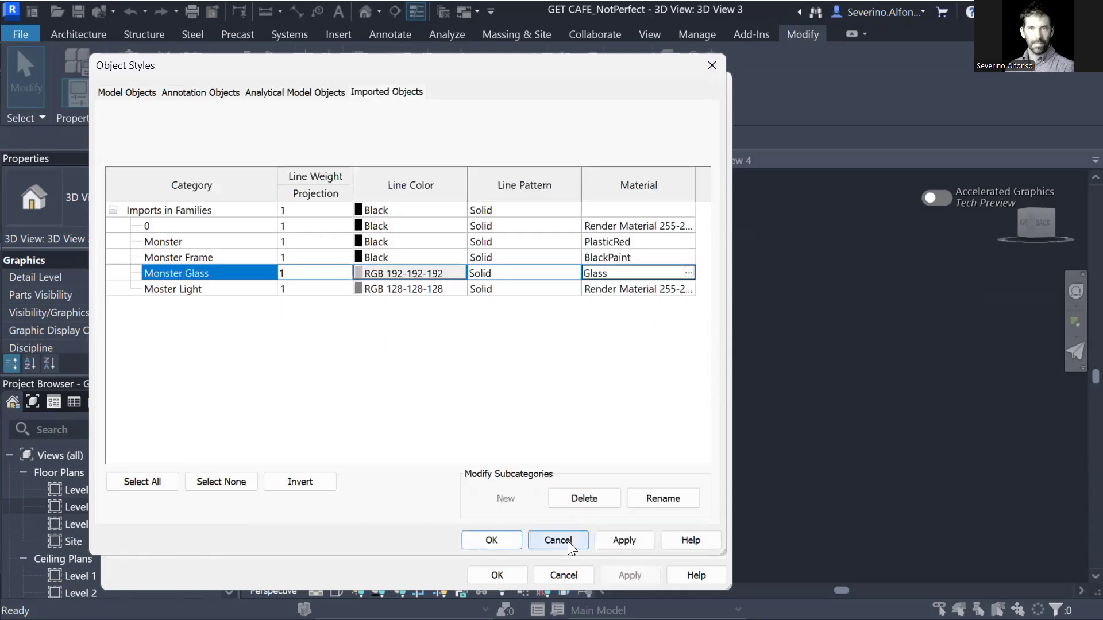
{"action": "left_click", "coordinate": [687, 289]}
For Moster Light, create a new material named LightMonster.
{"action": "left_click", "coordinate": [660, 289]}
{"action": "left_click", "coordinate": [687, 289]}
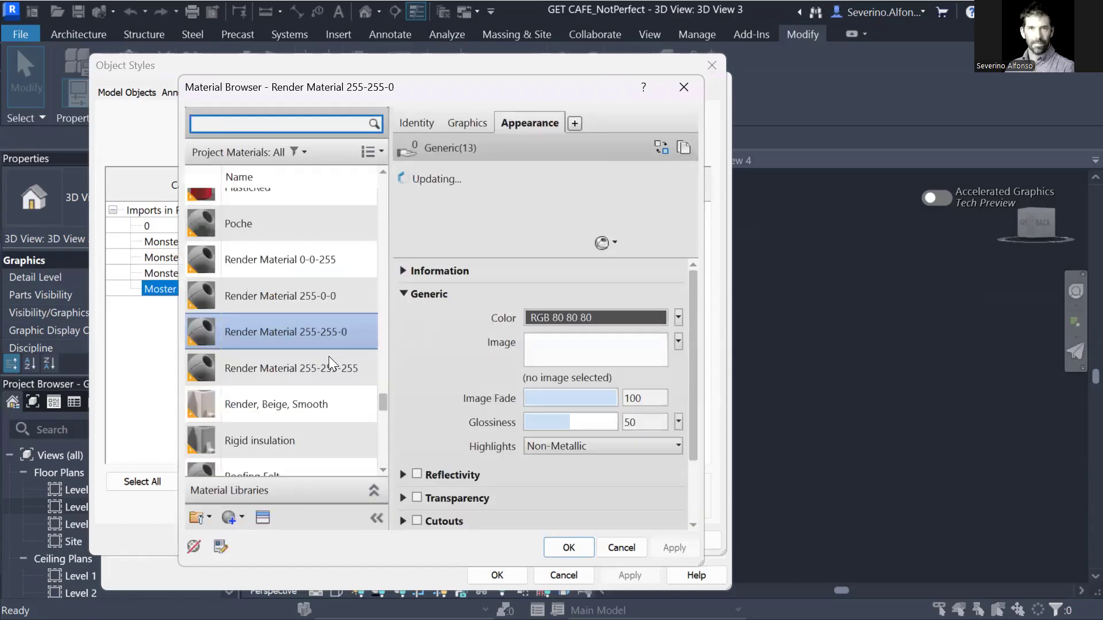
{"action": "left_click", "coordinate": [232, 519]}
{"action": "left_click", "coordinate": [261, 535]}
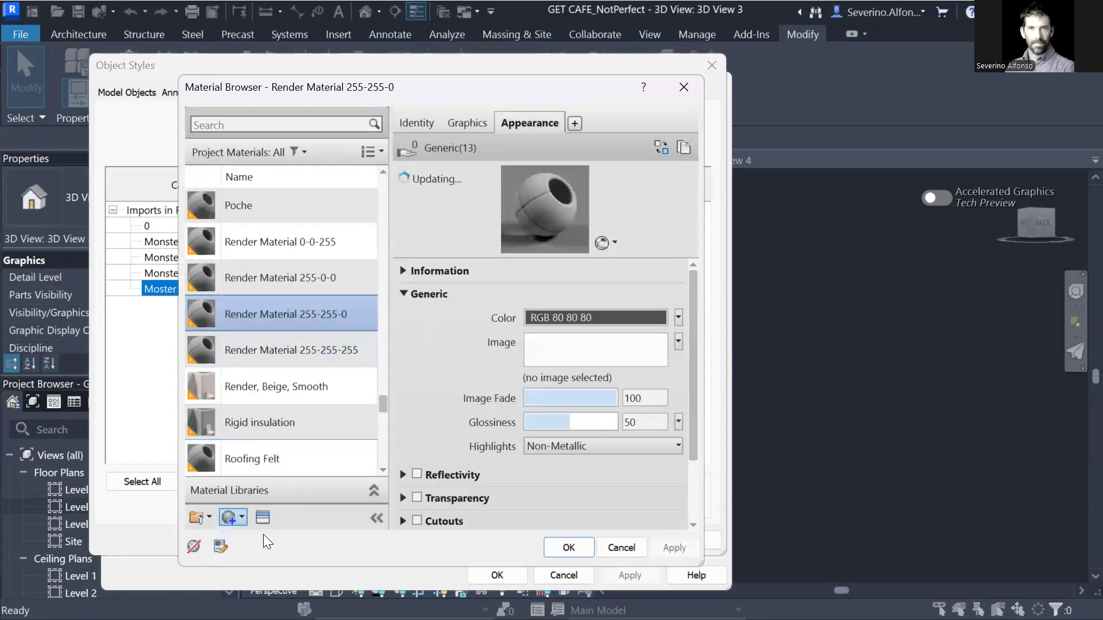
{"action": "right_click", "coordinate": [274, 330]}
{"action": "left_click", "coordinate": [328, 404]}
{"action": "type", "text": "Ex"}
{"action": "key", "text": "BackSpace"}
{"action": "key", "text": "BackSpace"}
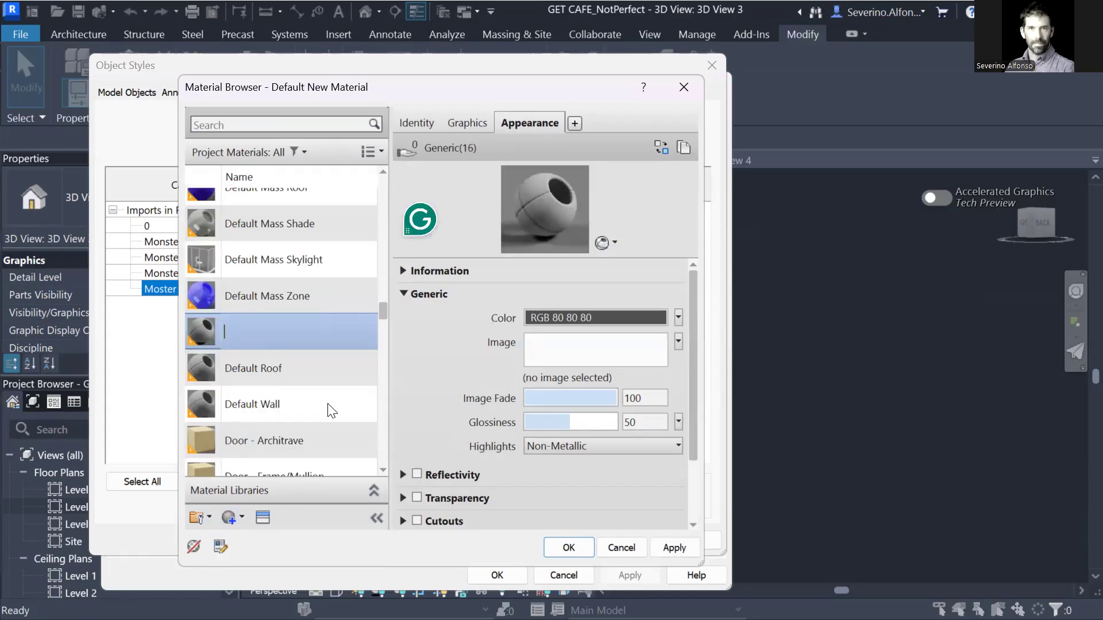
{"action": "type", "text": "LightR"}
{"action": "key", "text": "BackSpace"}
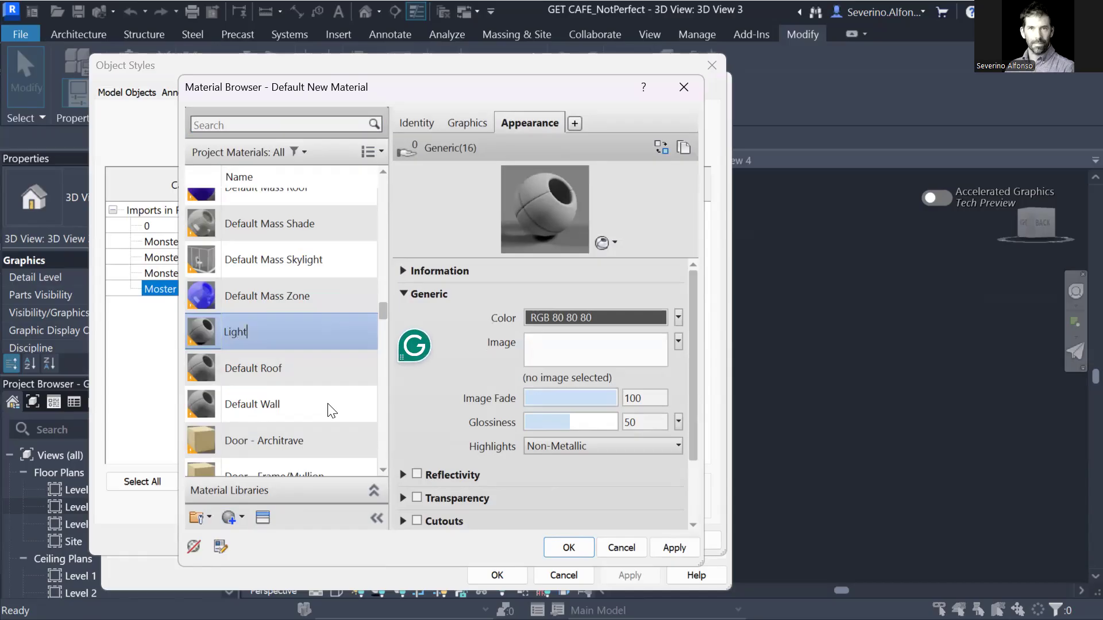
{"action": "type", "text": "Monster"}
{"action": "key", "text": "Return"}
Give LightMonster the Emissive LED - SMD 3528 - 8lm (White) appearance and confirm it.
{"action": "left_click", "coordinate": [263, 518]}
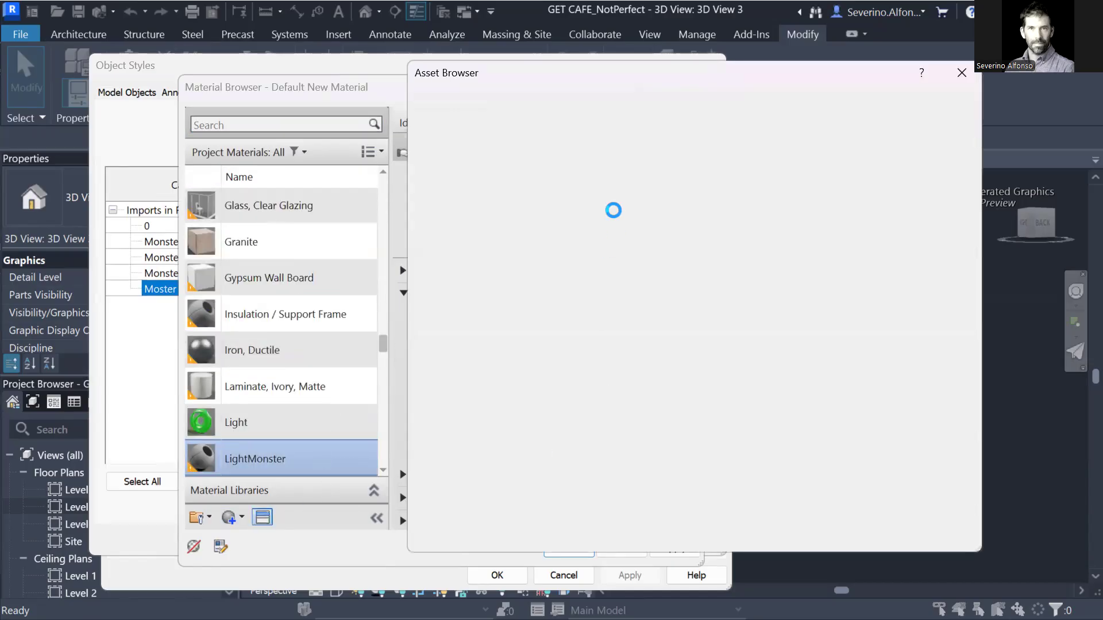
{"action": "left_click", "coordinate": [414, 198]}
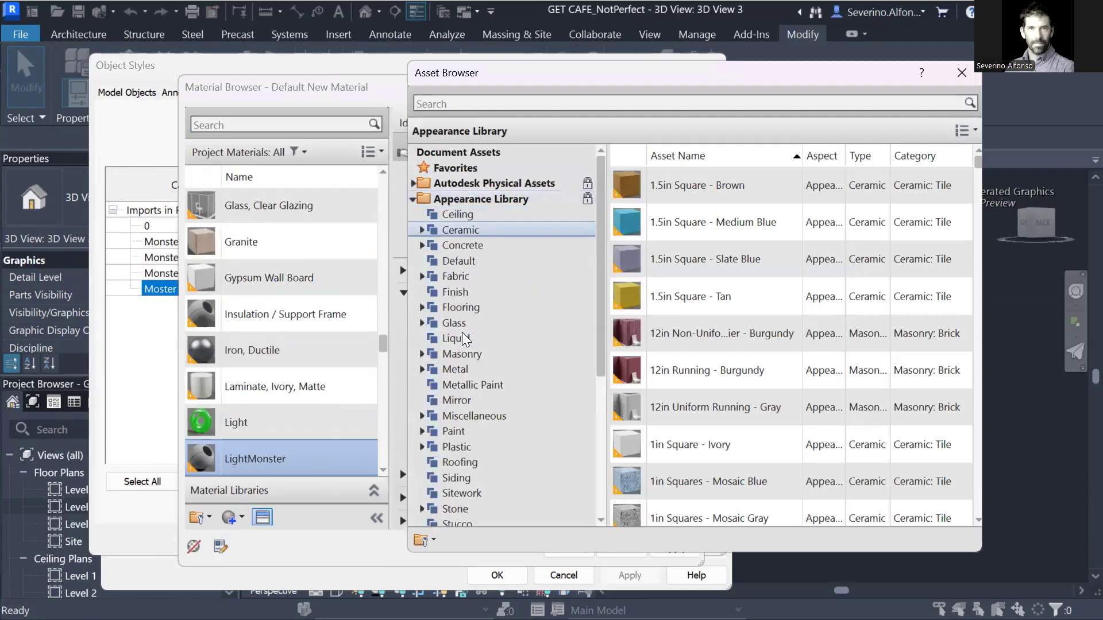
{"action": "left_click", "coordinate": [461, 415]}
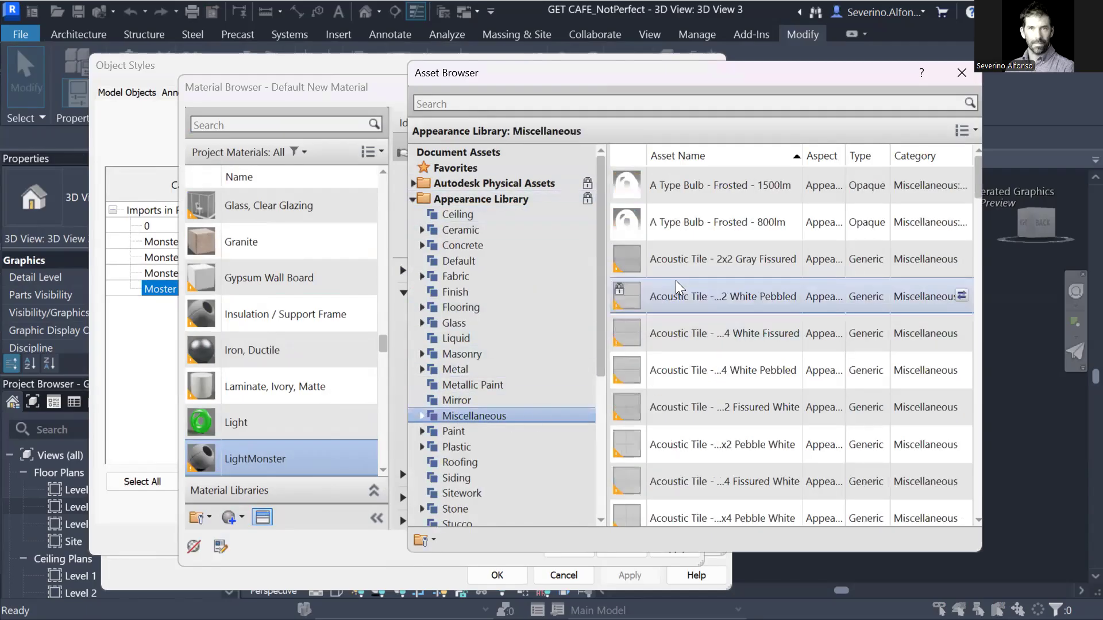
{"action": "left_click", "coordinate": [421, 415]}
{"action": "left_click", "coordinate": [468, 463]}
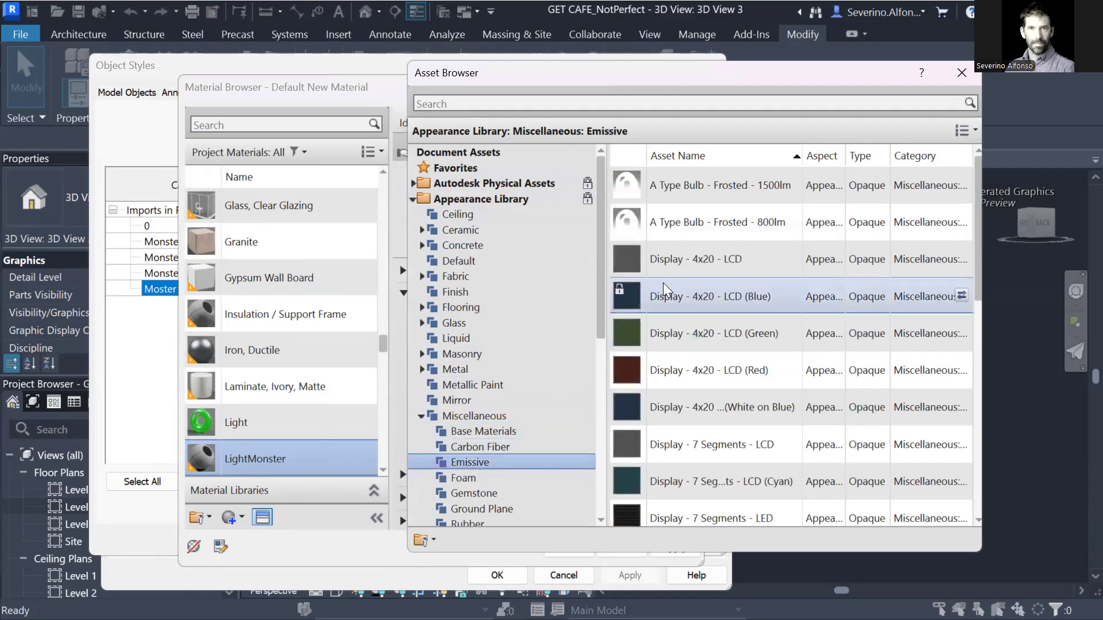
{"action": "scroll", "coordinate": [722, 349], "scroll_direction": "down", "scroll_amount": 5}
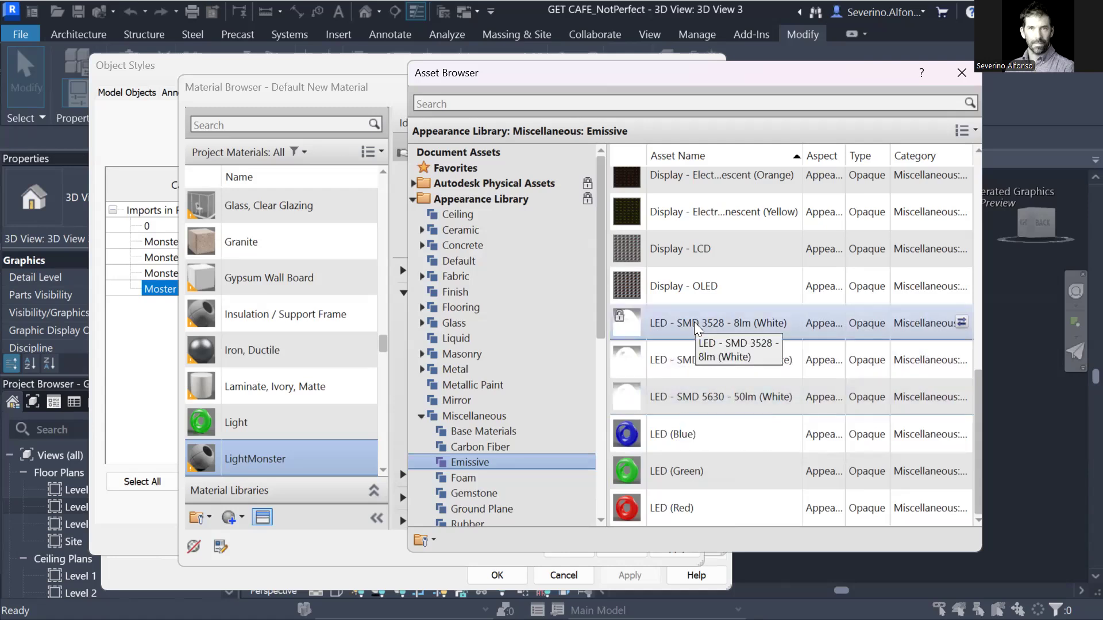
{"action": "double_click", "coordinate": [693, 363]}
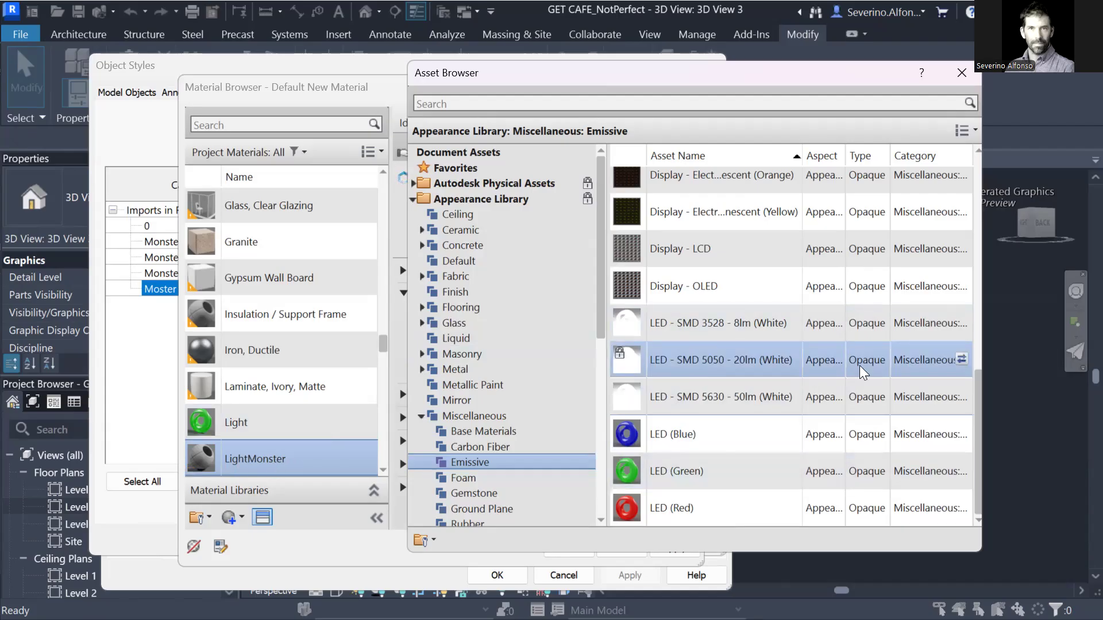
{"action": "scroll", "coordinate": [692, 368], "scroll_direction": "up", "scroll_amount": 3}
{"action": "scroll", "coordinate": [695, 391], "scroll_direction": "down", "scroll_amount": 3}
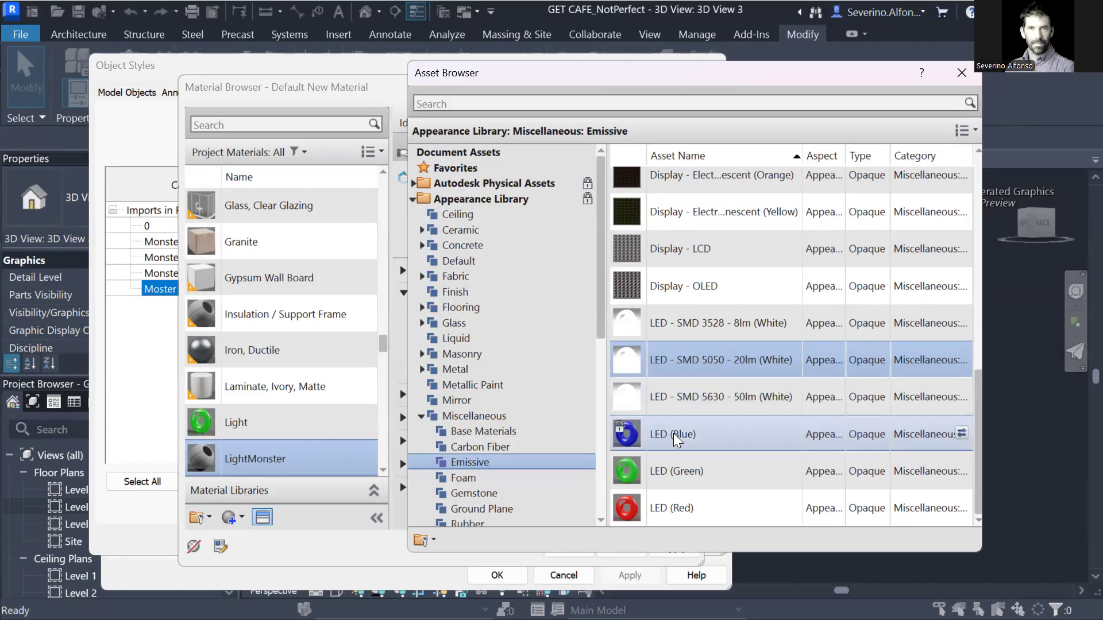
{"action": "left_click", "coordinate": [703, 325]}
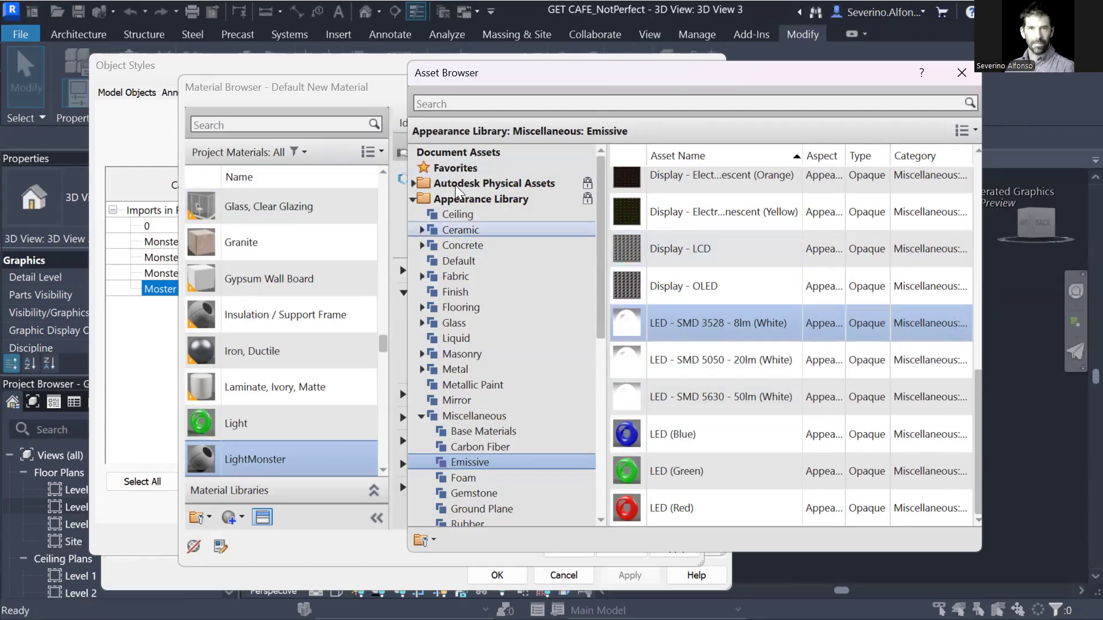
{"action": "left_click_drag", "start_coordinate": [535, 76], "coordinate": [563, 57]}
{"action": "left_click", "coordinate": [951, 57]}
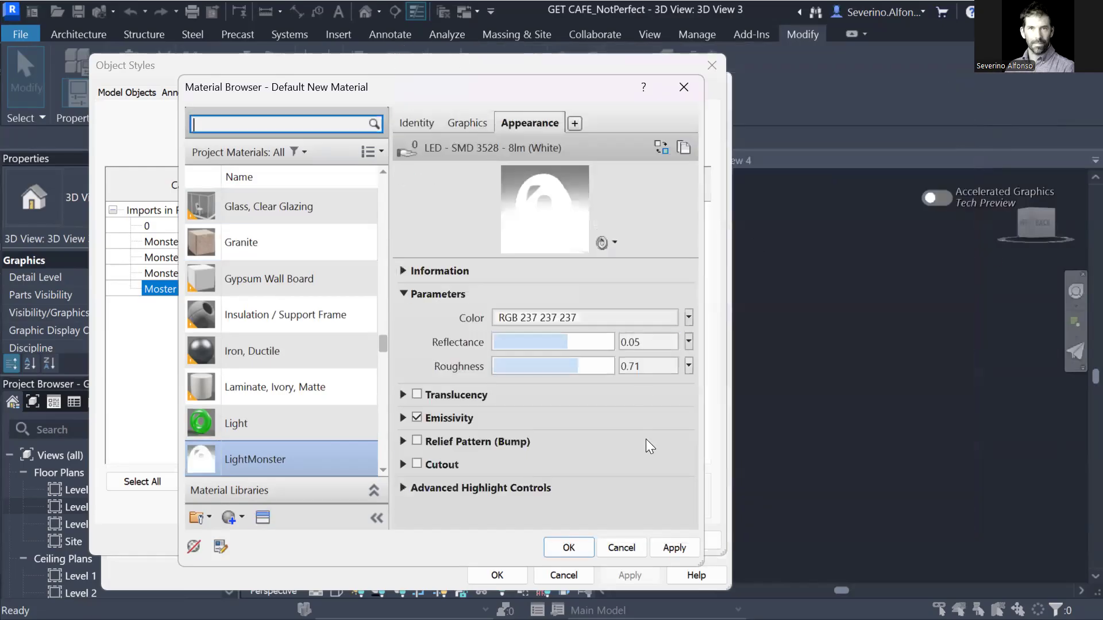
{"action": "left_click", "coordinate": [570, 548]}
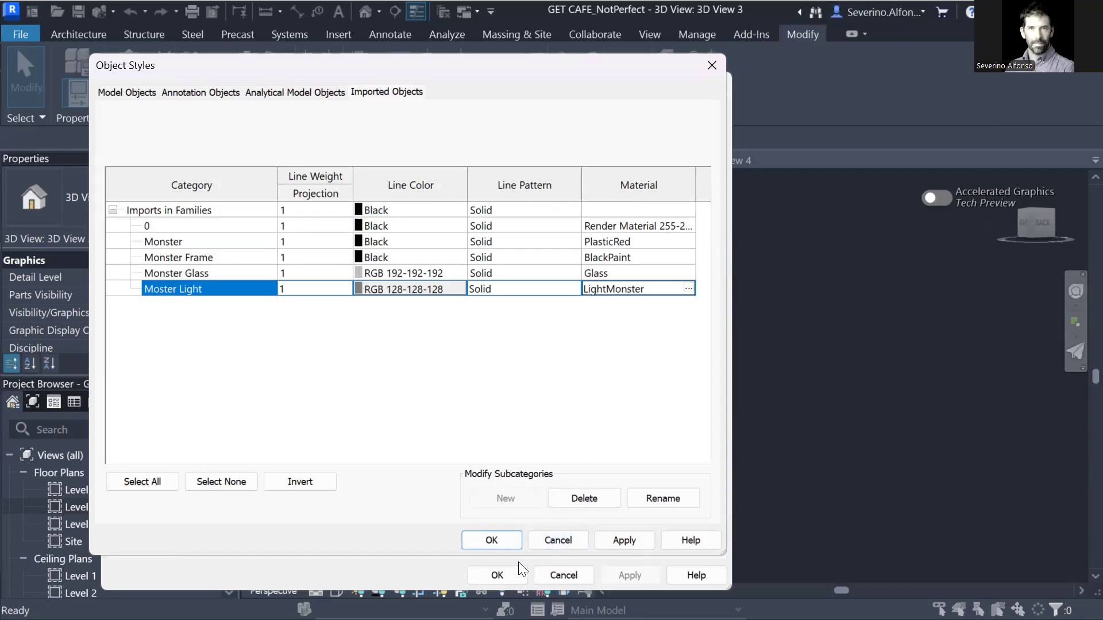
Render 3D View 3 at Draft quality using the Interior: Sun and Artificial lighting scheme.
{"action": "left_click", "coordinate": [492, 541]}
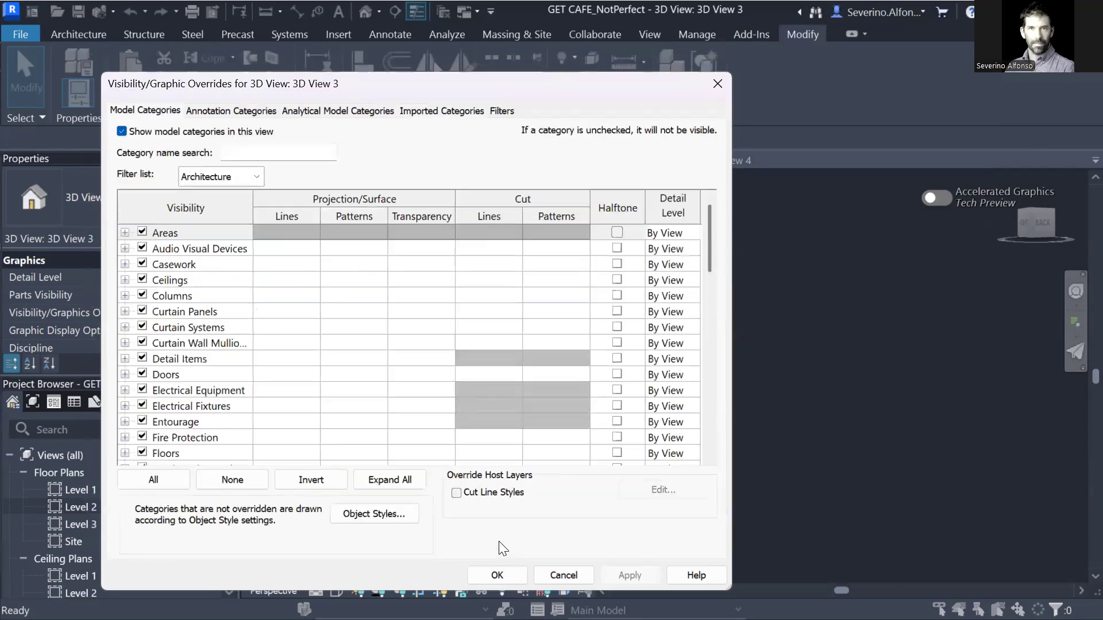
{"action": "left_click", "coordinate": [510, 576]}
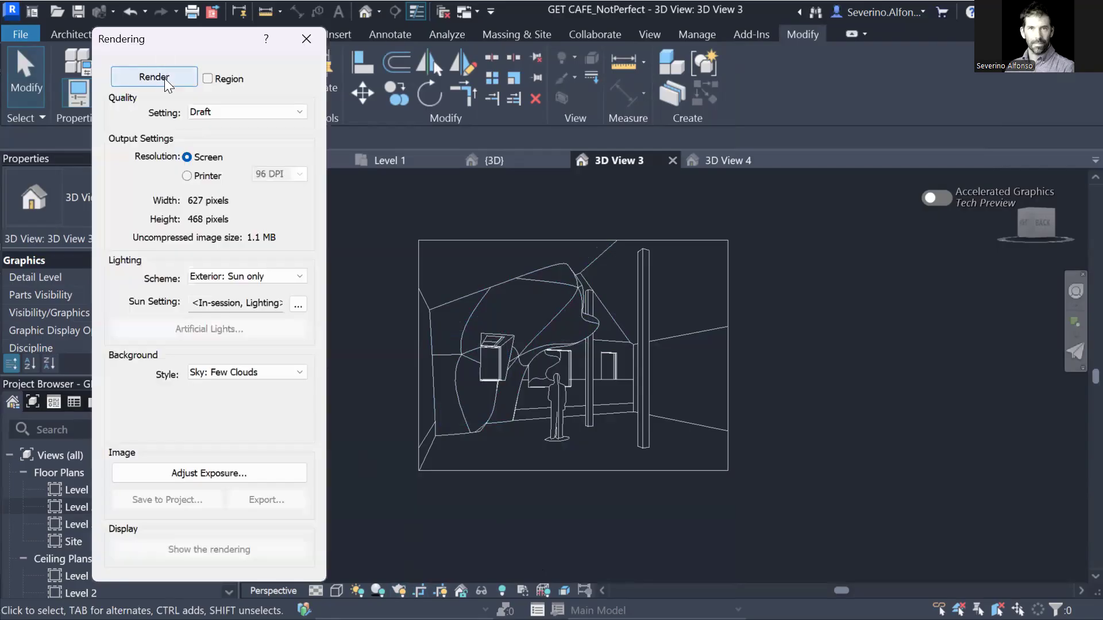
{"action": "left_click", "coordinate": [165, 78]}
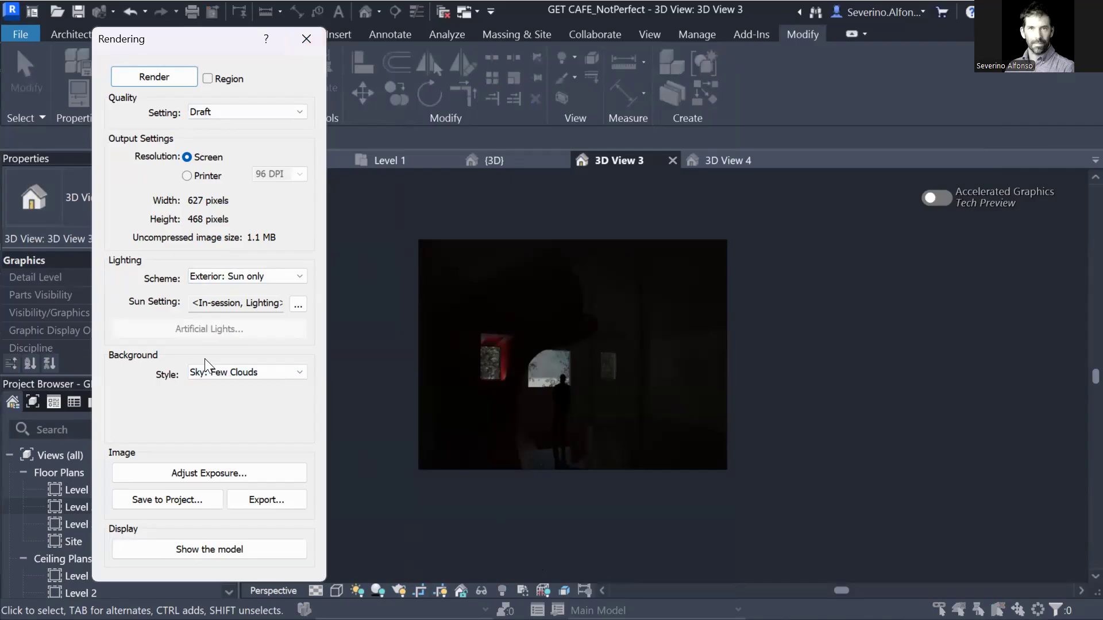
{"action": "left_click", "coordinate": [237, 277]}
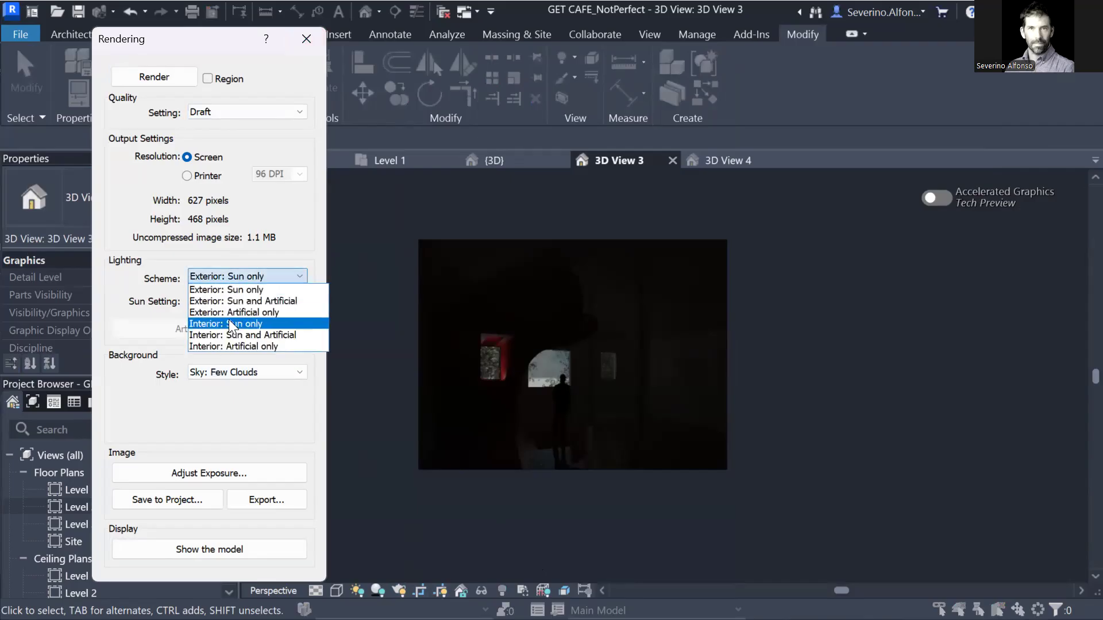
{"action": "left_click", "coordinate": [229, 335]}
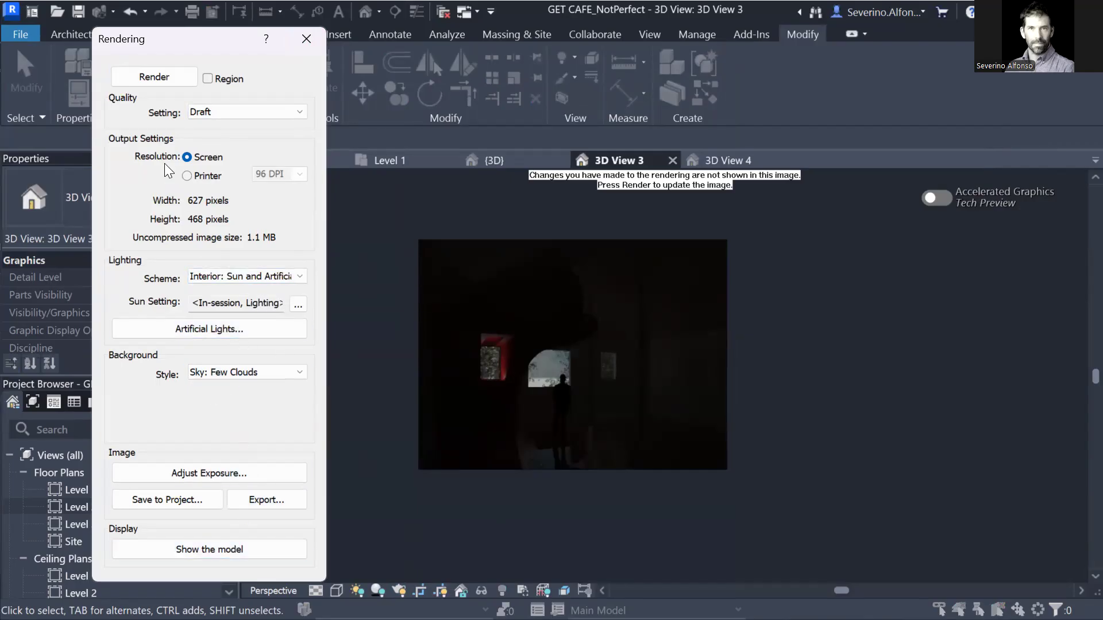
{"action": "left_click", "coordinate": [154, 79]}
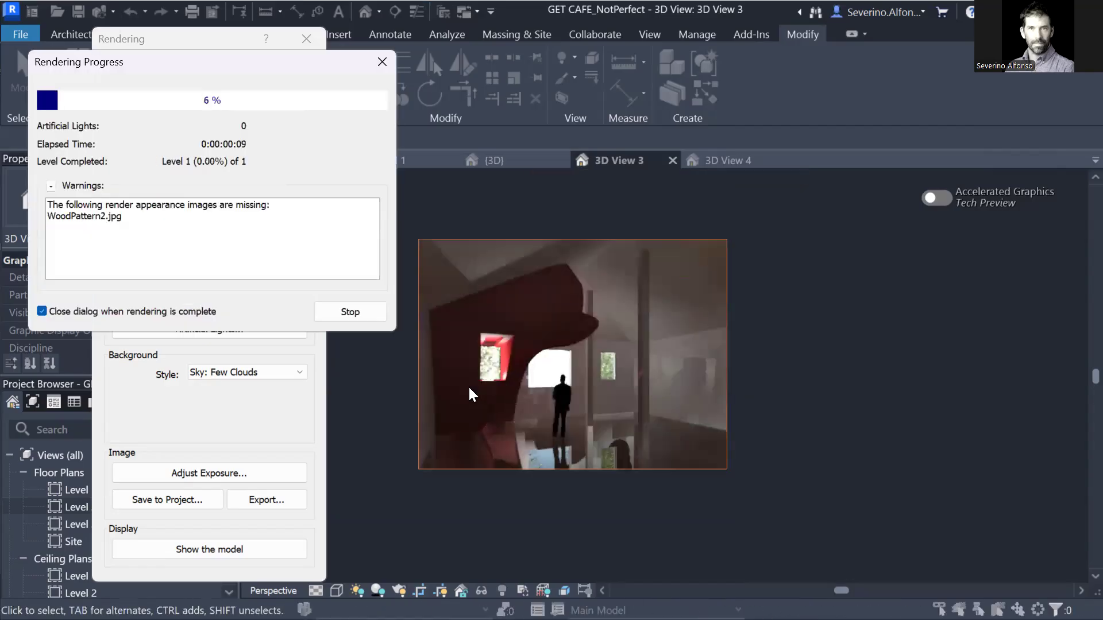
{"action": "left_click", "coordinate": [382, 63]}
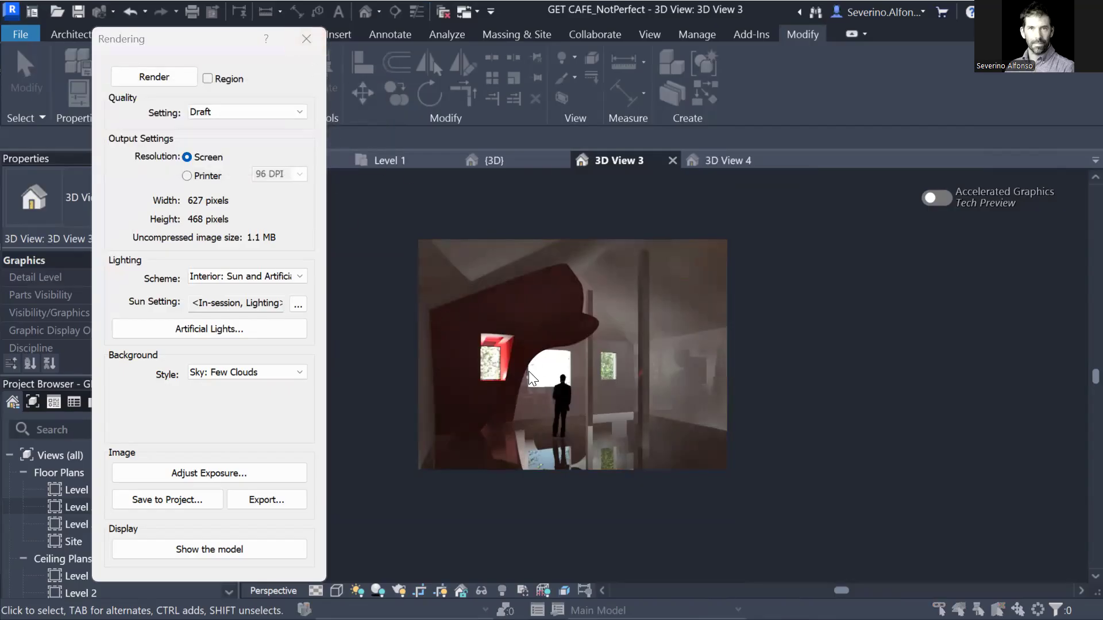
Return to the model and turn 3D View 3's camera with the Look tool toward the monster.
{"action": "left_click", "coordinate": [306, 38]}
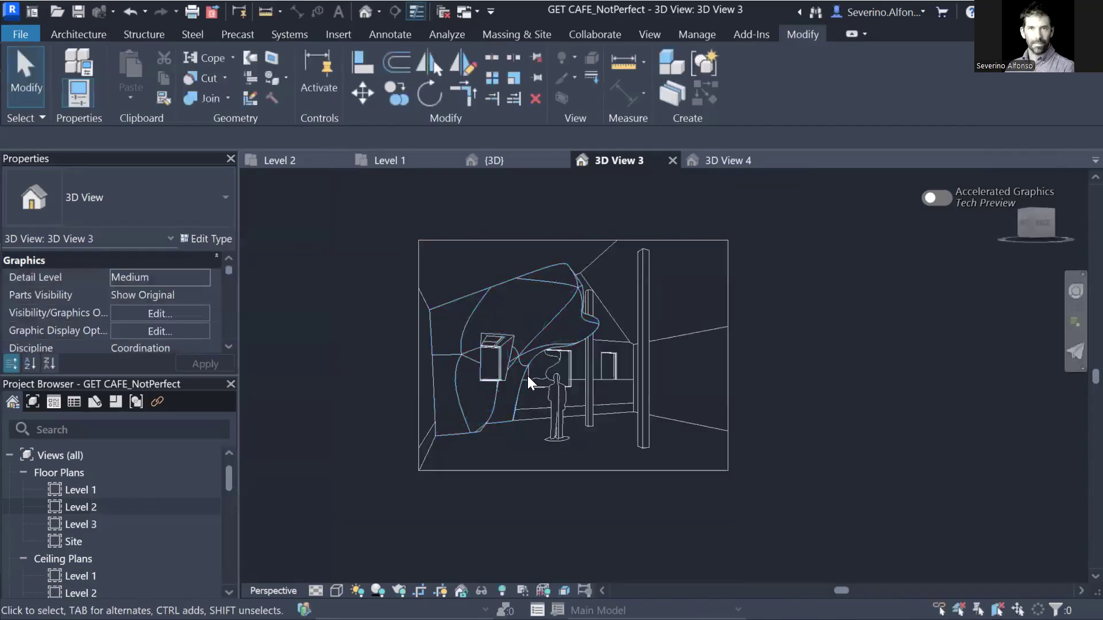
{"action": "left_click", "coordinate": [1078, 295]}
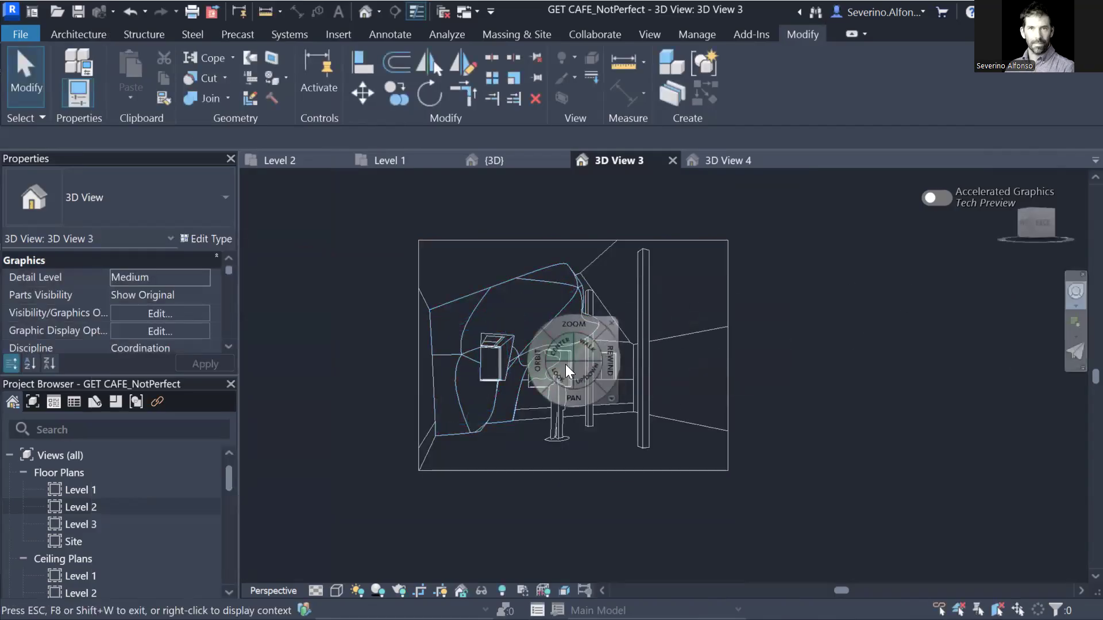
{"action": "left_click_drag", "start_coordinate": [560, 371], "coordinate": [611, 486]}
{"action": "key", "text": "Escape"}
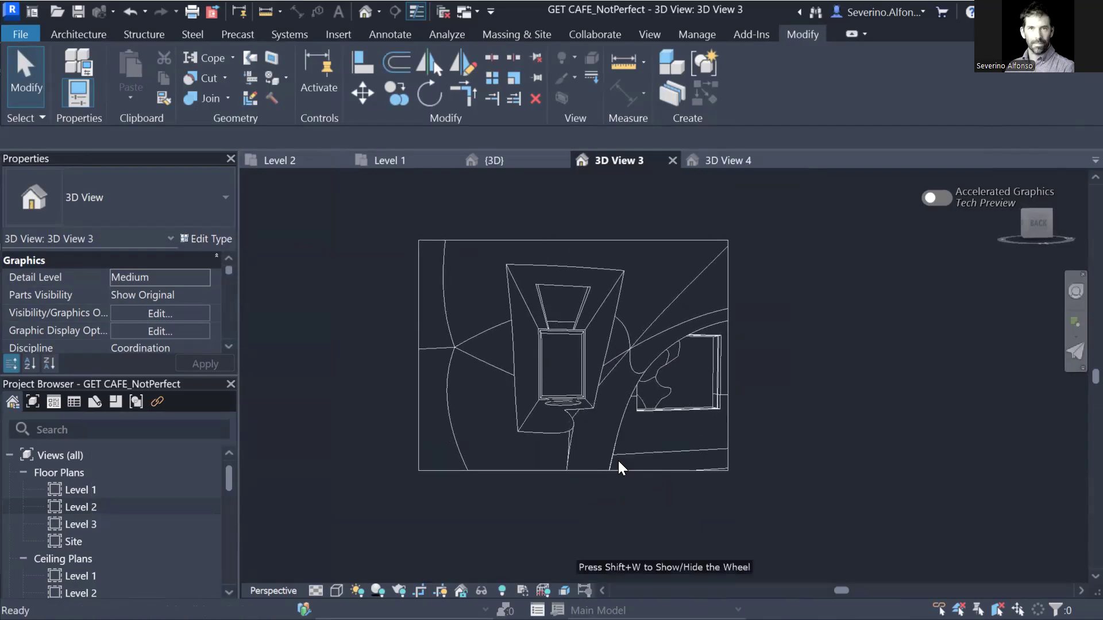
Reshape the crop region by extending its top and bottom edges and adjusting its right edge.
{"action": "scroll", "coordinate": [619, 321], "scroll_direction": "down", "scroll_amount": 3}
{"action": "left_click", "coordinate": [597, 295]}
{"action": "left_click_drag", "start_coordinate": [596, 296], "coordinate": [596, 227]}
{"action": "left_click_drag", "start_coordinate": [684, 326], "coordinate": [775, 327]}
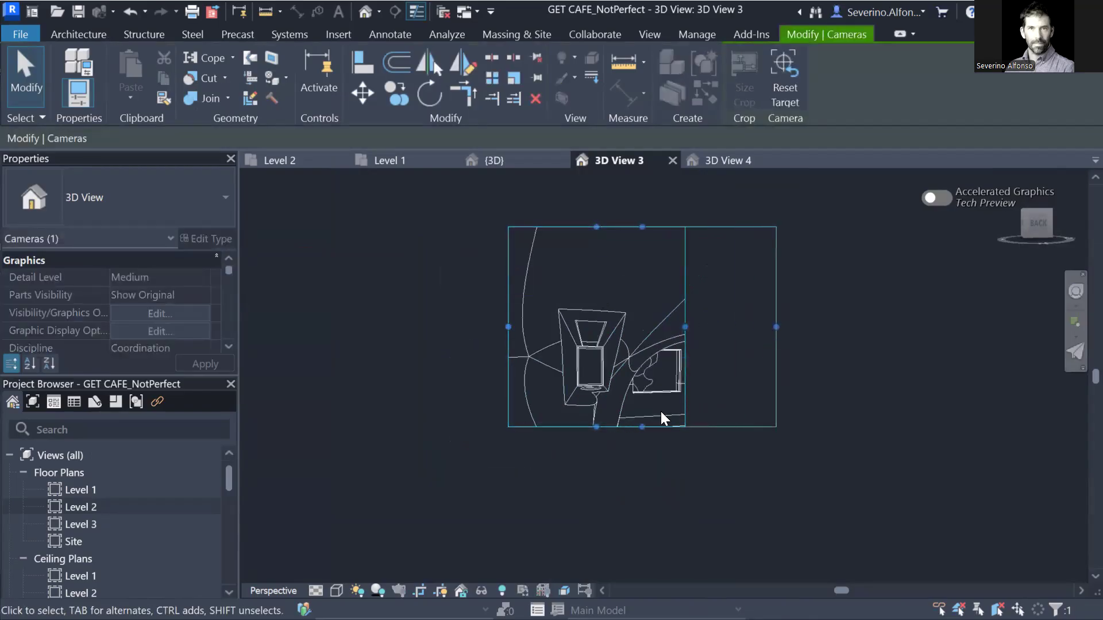
{"action": "left_click_drag", "start_coordinate": [642, 427], "coordinate": [640, 453]}
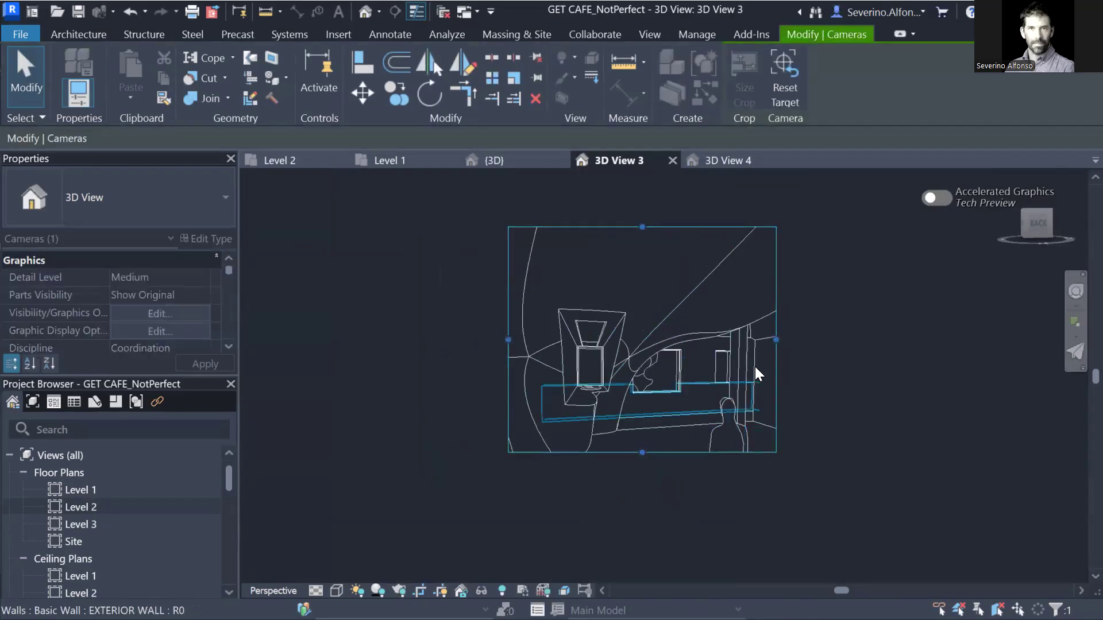
{"action": "left_click_drag", "start_coordinate": [776, 340], "coordinate": [706, 340]}
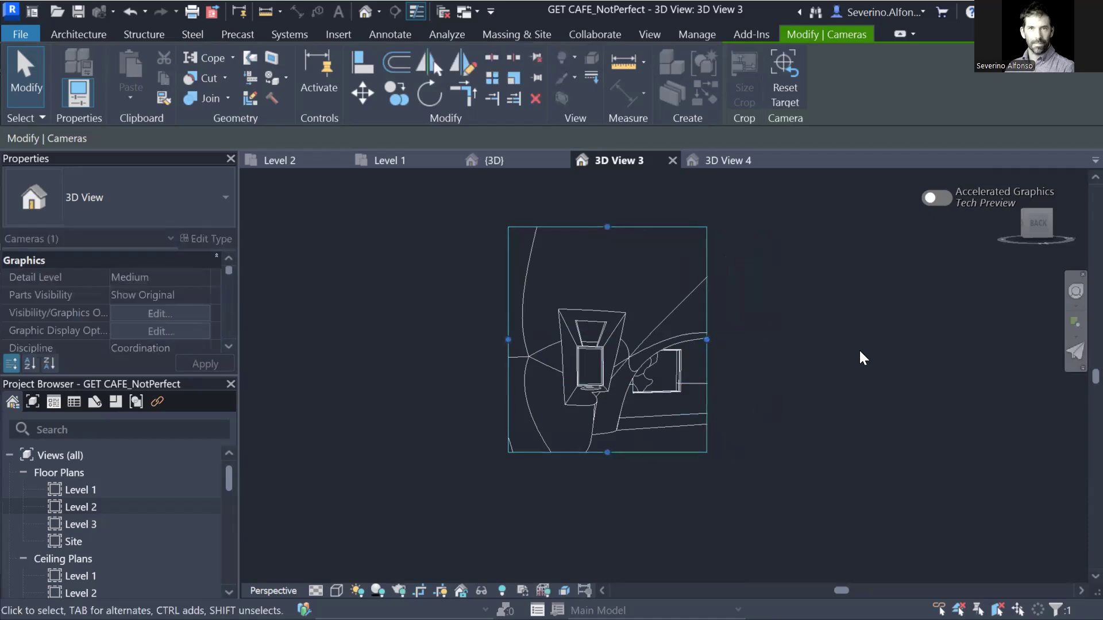
Turn the camera toward the monster's window and pan to centre the lit opening.
{"action": "left_click", "coordinate": [1075, 291]}
{"action": "left_click_drag", "start_coordinate": [647, 411], "coordinate": [645, 402]}
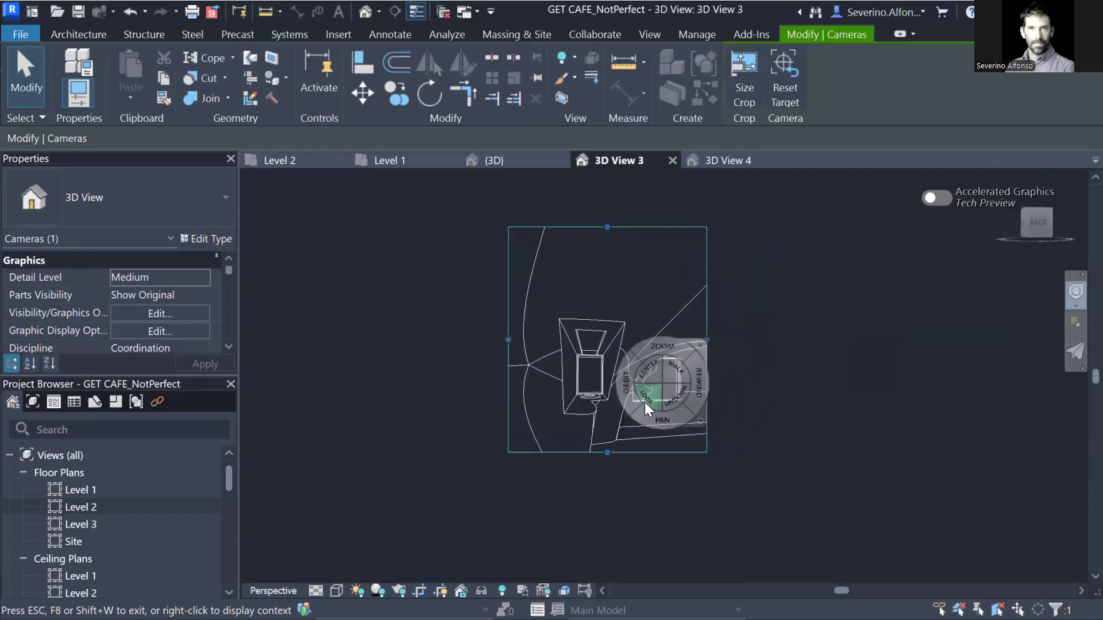
{"action": "key", "text": "Escape"}
{"action": "scroll", "coordinate": [591, 419], "scroll_direction": "up", "scroll_amount": 3}
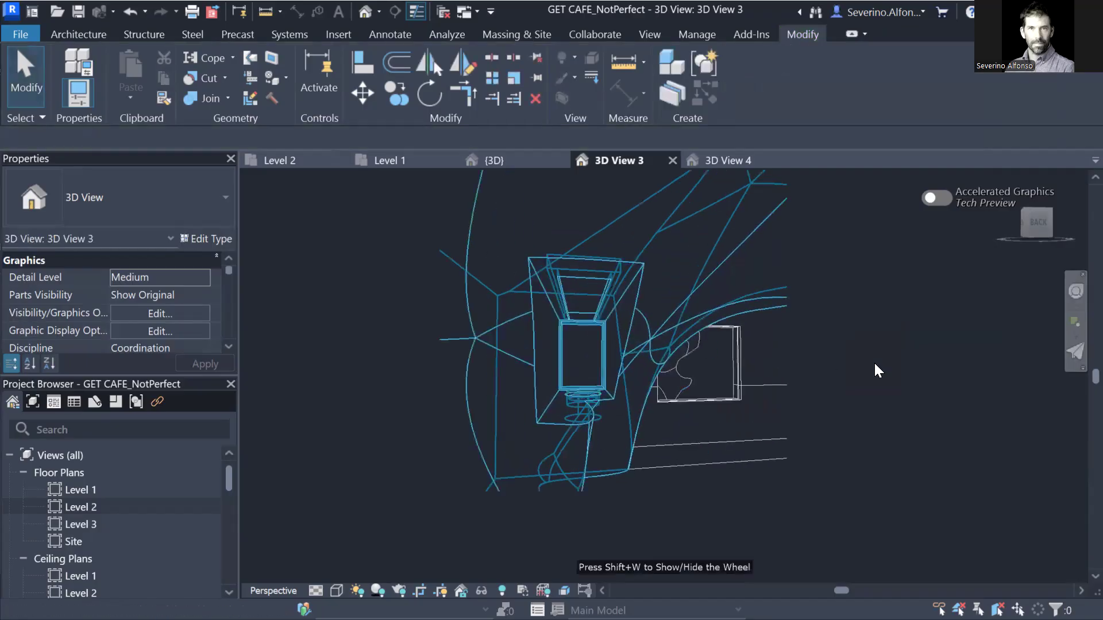
{"action": "middle_click_drag", "start_coordinate": [881, 392], "coordinate": [878, 423]}
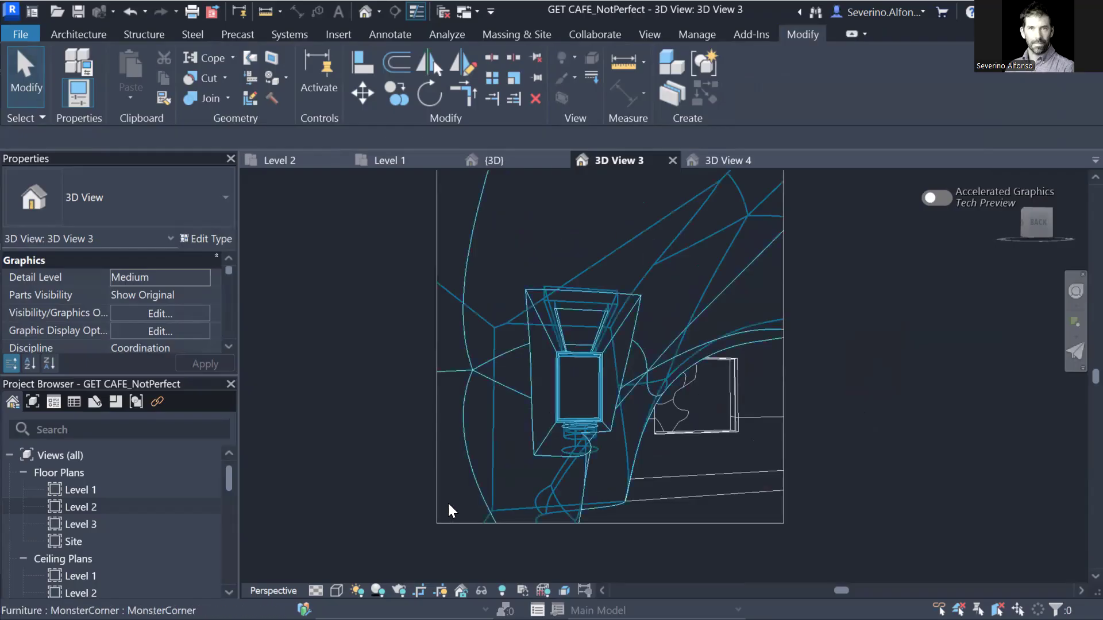
Render the new framing and set the render exposure value to 8.74.
{"action": "key", "text": "r"}
{"action": "key", "text": "r"}
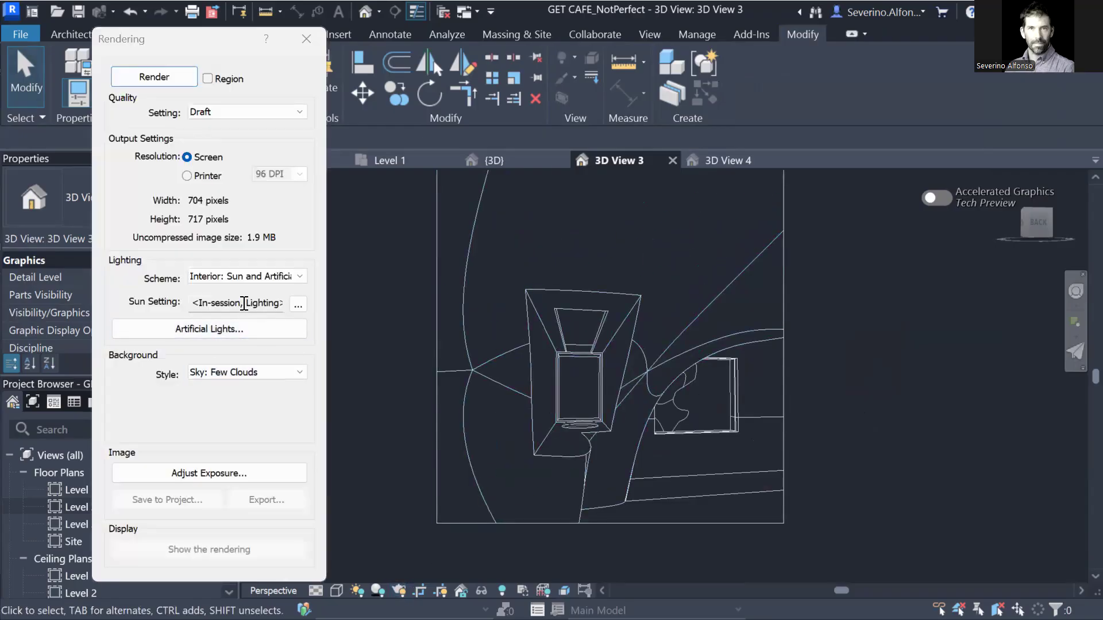
{"action": "left_click", "coordinate": [150, 79]}
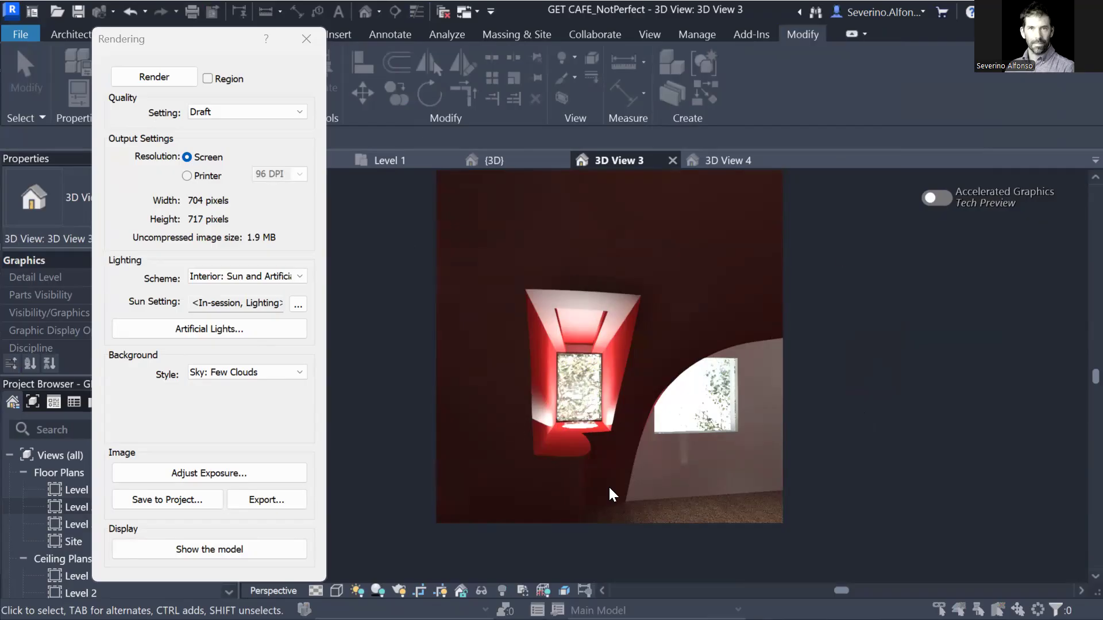
{"action": "left_click", "coordinate": [224, 474]}
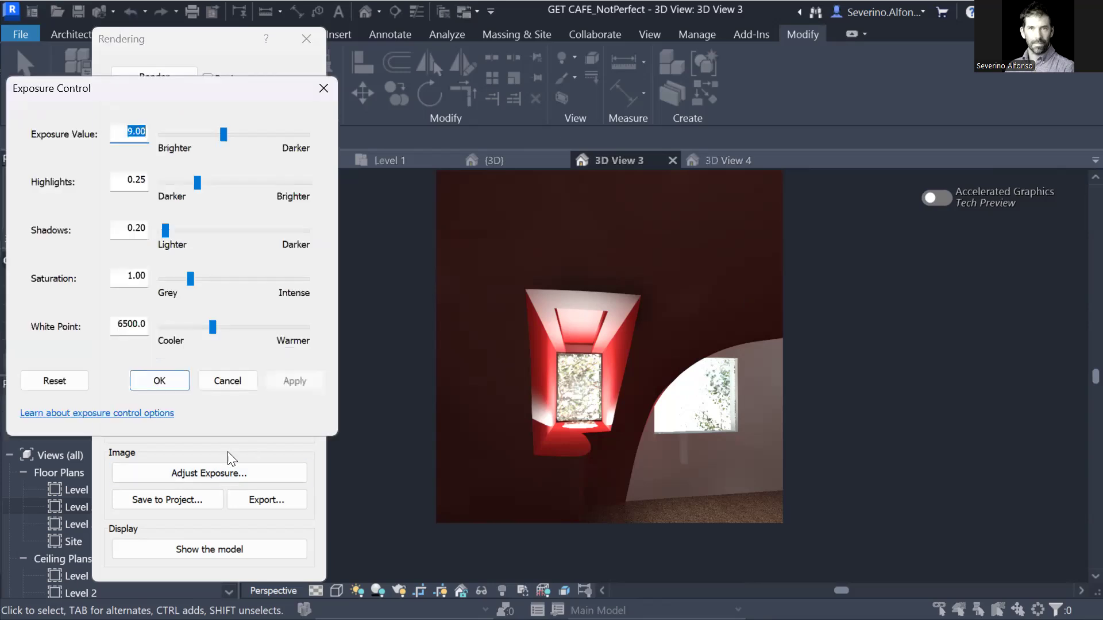
{"action": "left_click_drag", "start_coordinate": [222, 138], "coordinate": [216, 136]}
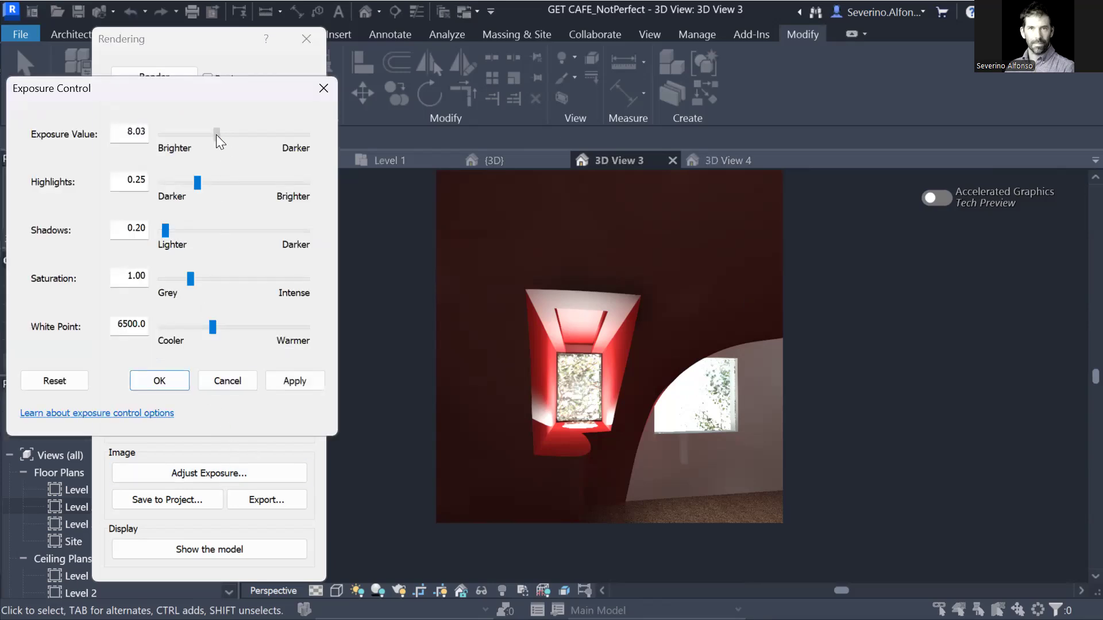
{"action": "left_click", "coordinate": [293, 379]}
{"action": "left_click_drag", "start_coordinate": [217, 135], "coordinate": [222, 136]}
{"action": "left_click", "coordinate": [294, 379]}
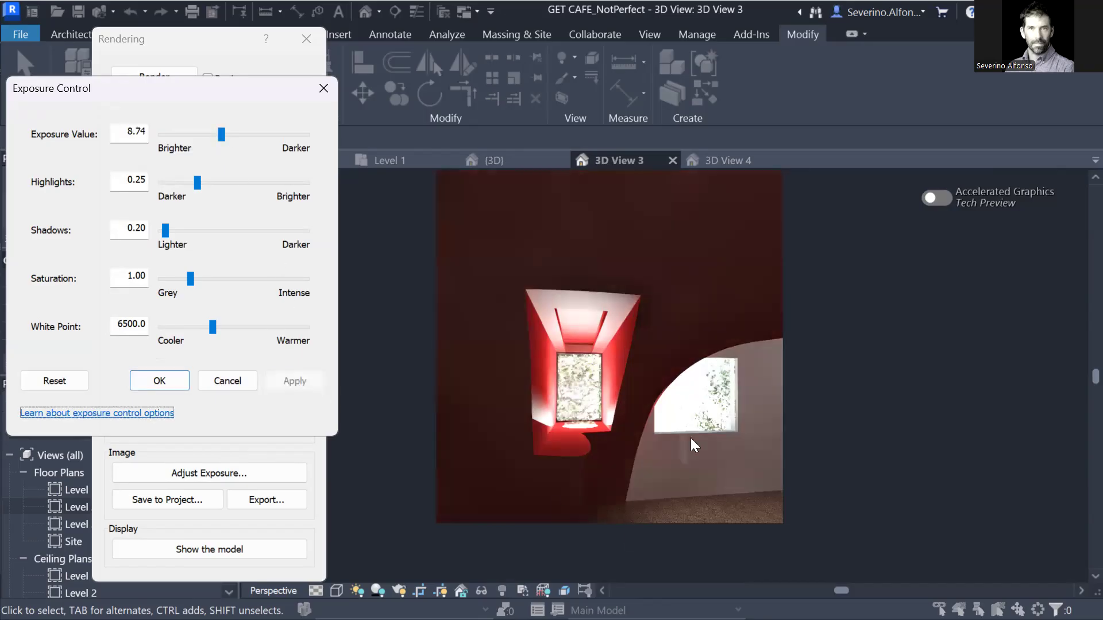
{"action": "left_click", "coordinate": [159, 382]}
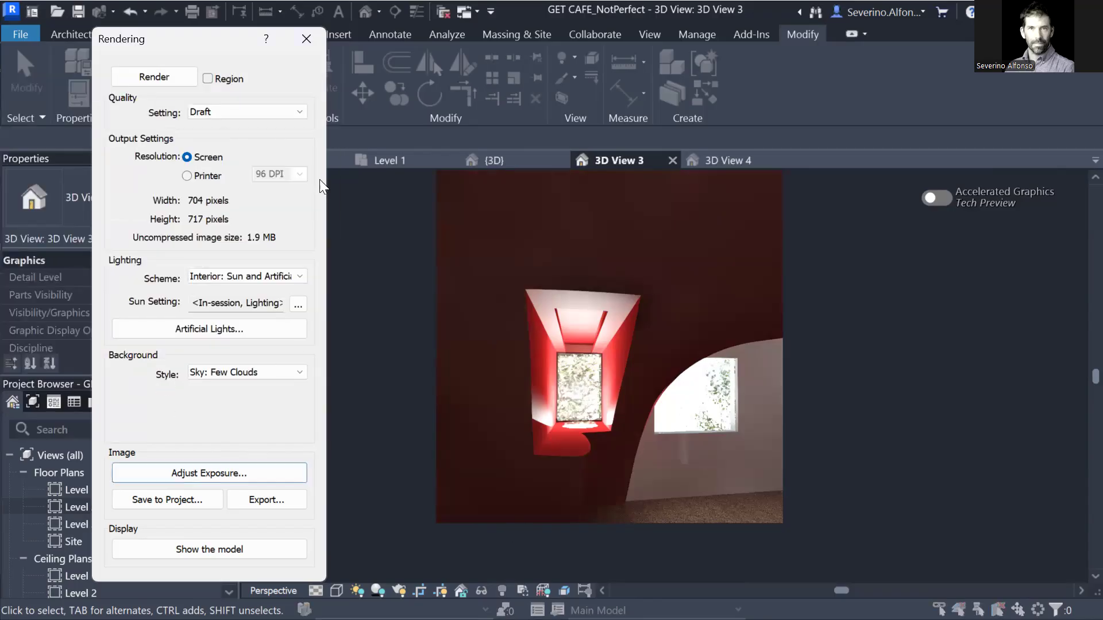
Open the Moster Light material from the imported objects in VG's Object Styles.
{"action": "left_click", "coordinate": [305, 37]}
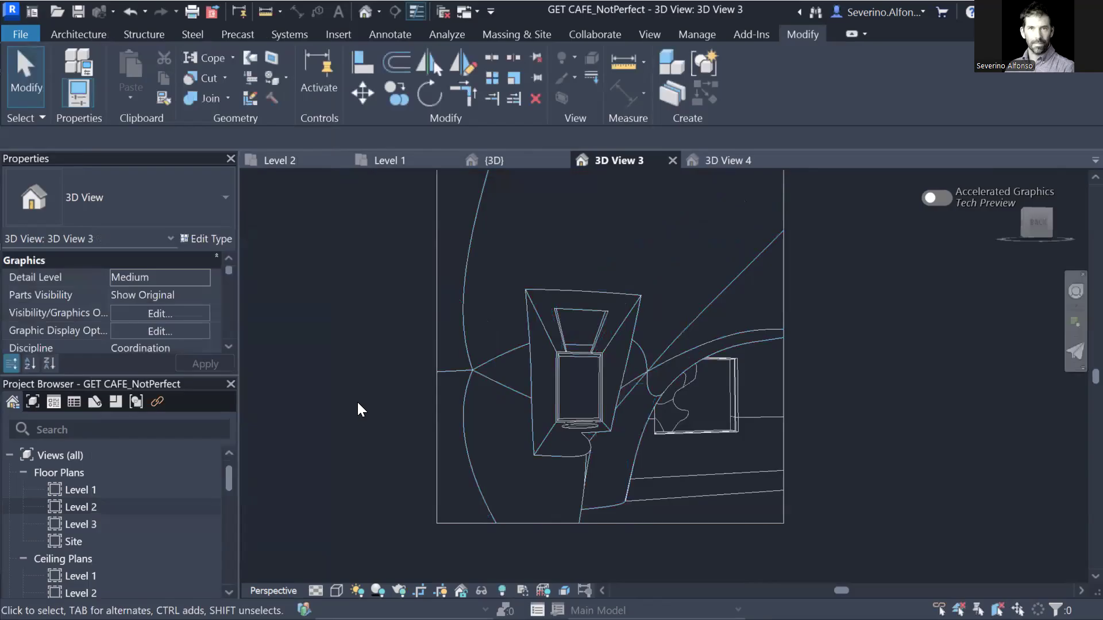
{"action": "key", "text": "v"}
{"action": "key", "text": "g"}
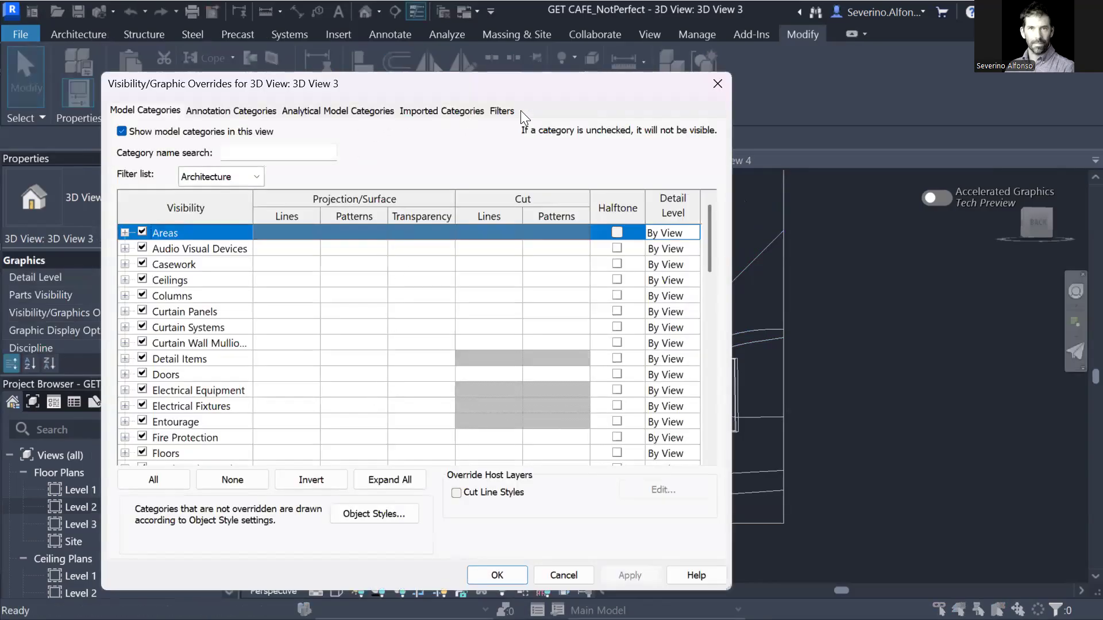
{"action": "left_click", "coordinate": [387, 509]}
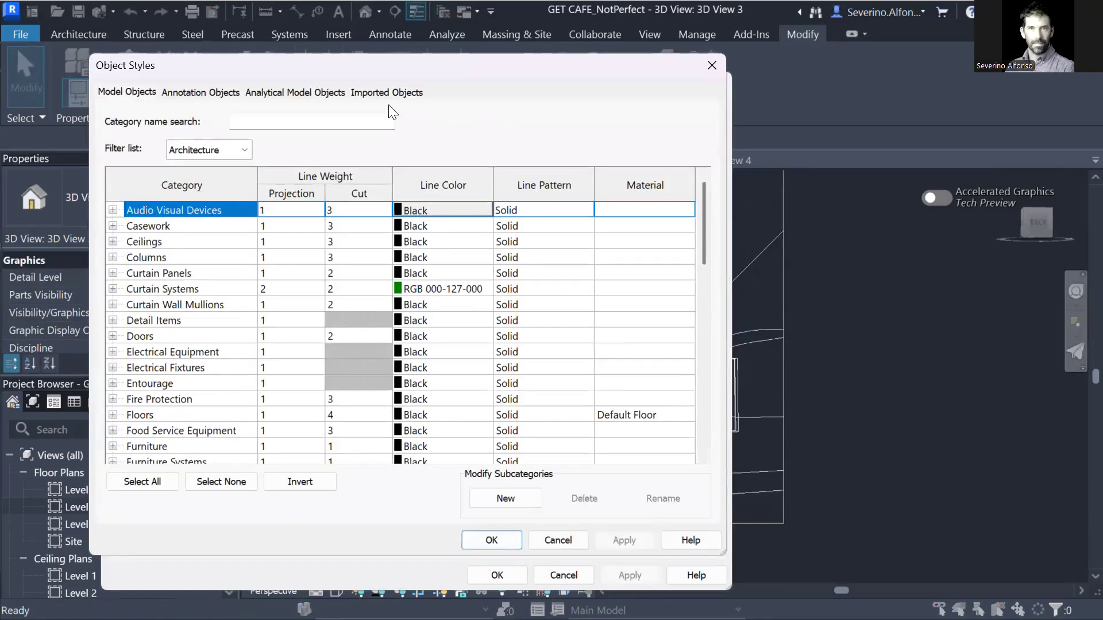
{"action": "left_click", "coordinate": [387, 93]}
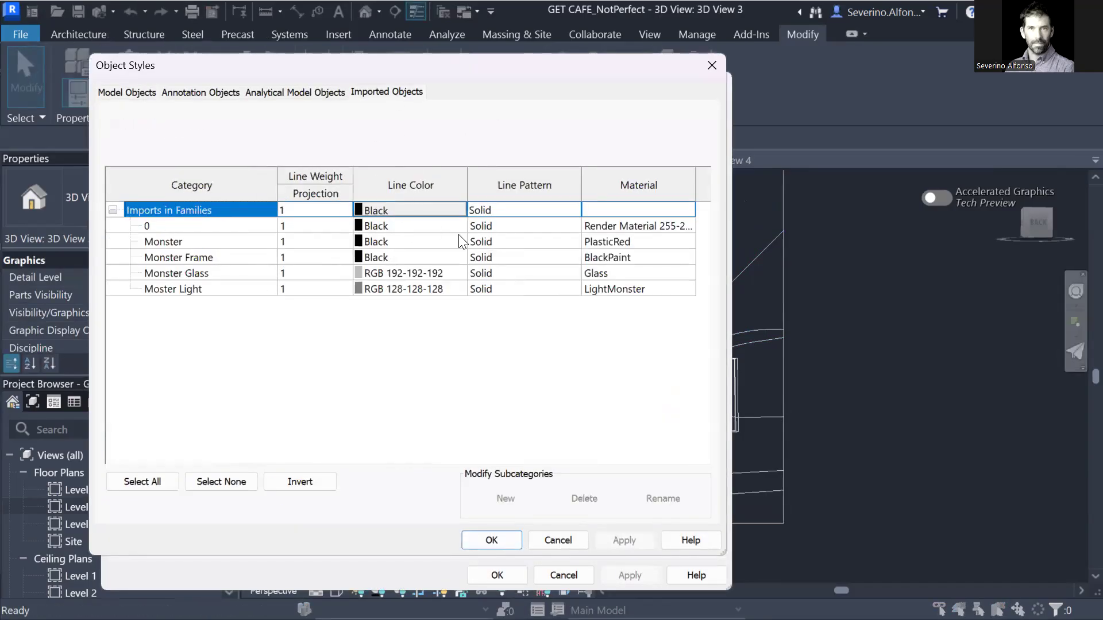
{"action": "left_click", "coordinate": [691, 290]}
{"action": "left_click", "coordinate": [691, 290]}
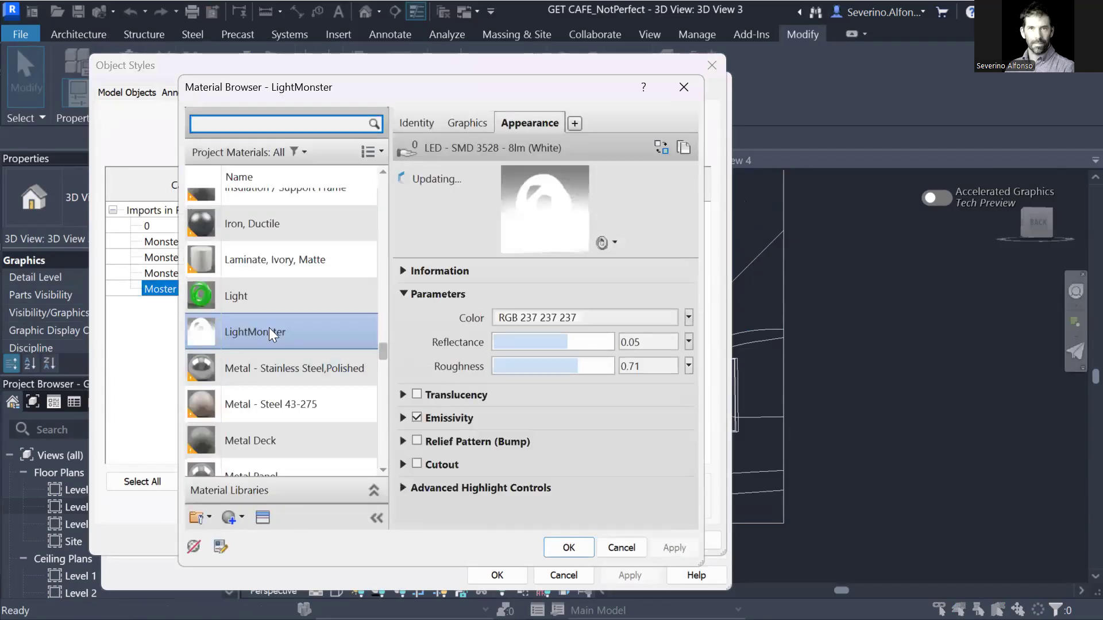
Give LightMonster the Emissive LED - SMD 3528 - 8lm (White) appearance from the Appearance Library.
{"action": "scroll", "coordinate": [255, 402], "scroll_direction": "down", "scroll_amount": 1}
{"action": "left_click", "coordinate": [262, 516]}
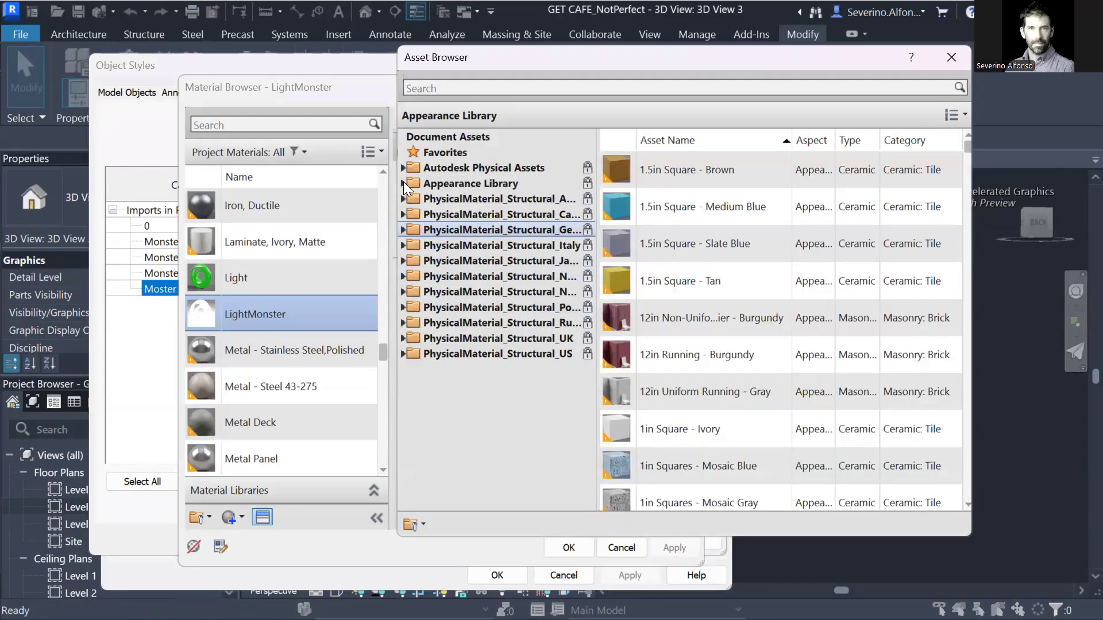
{"action": "left_click", "coordinate": [403, 183]}
{"action": "left_click", "coordinate": [410, 401]}
{"action": "left_click", "coordinate": [457, 446]}
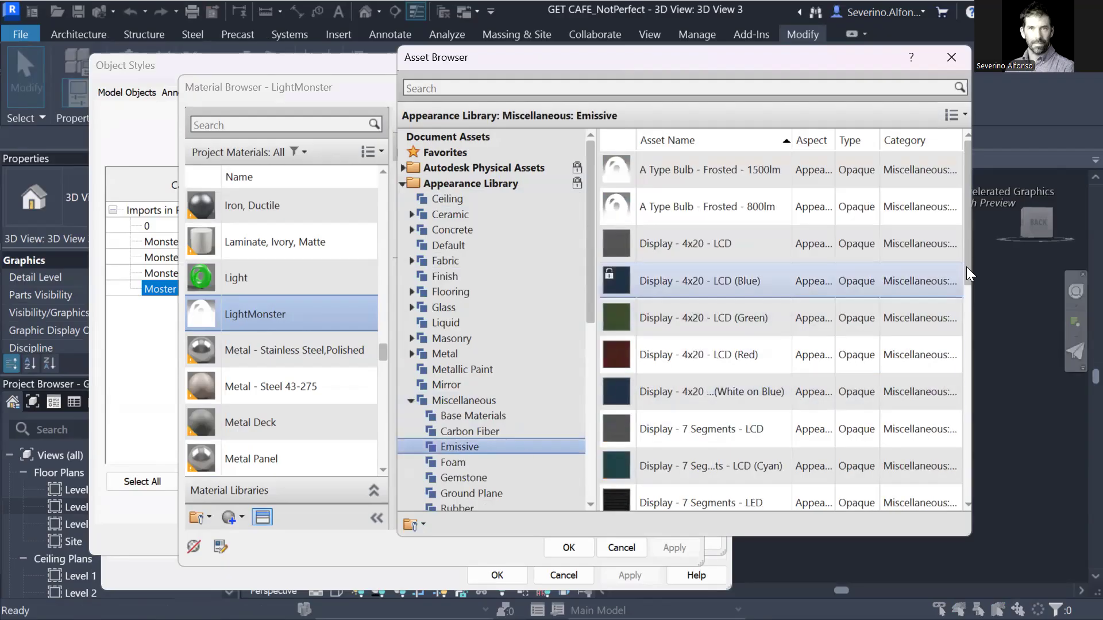
{"action": "left_click_drag", "start_coordinate": [966, 254], "coordinate": [945, 454]}
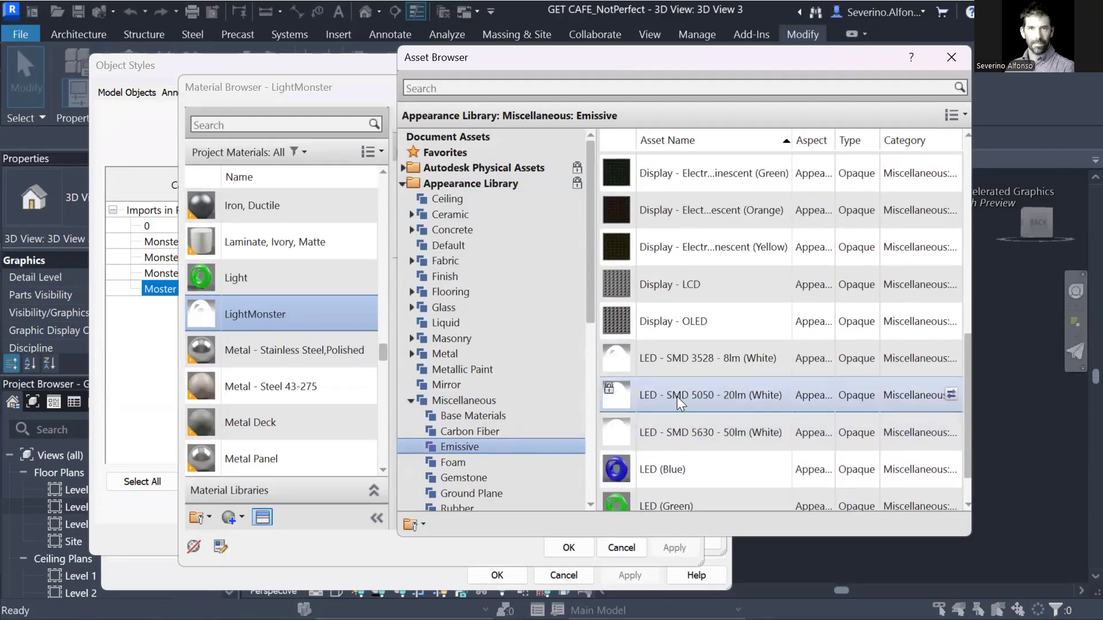
{"action": "left_click", "coordinate": [647, 360]}
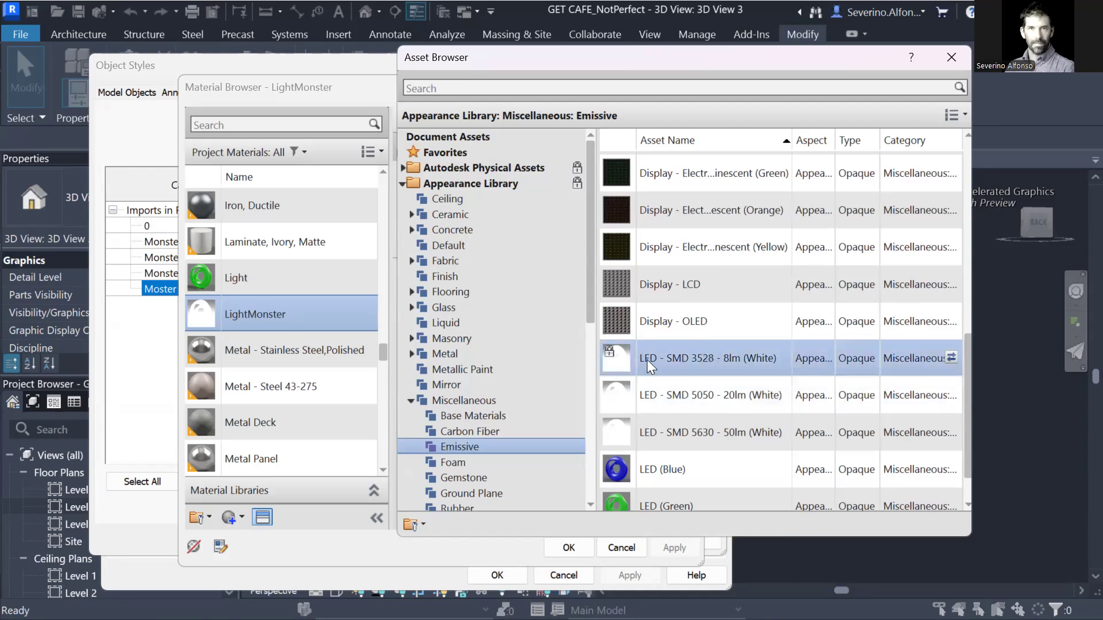
{"action": "double_click", "coordinate": [707, 361]}
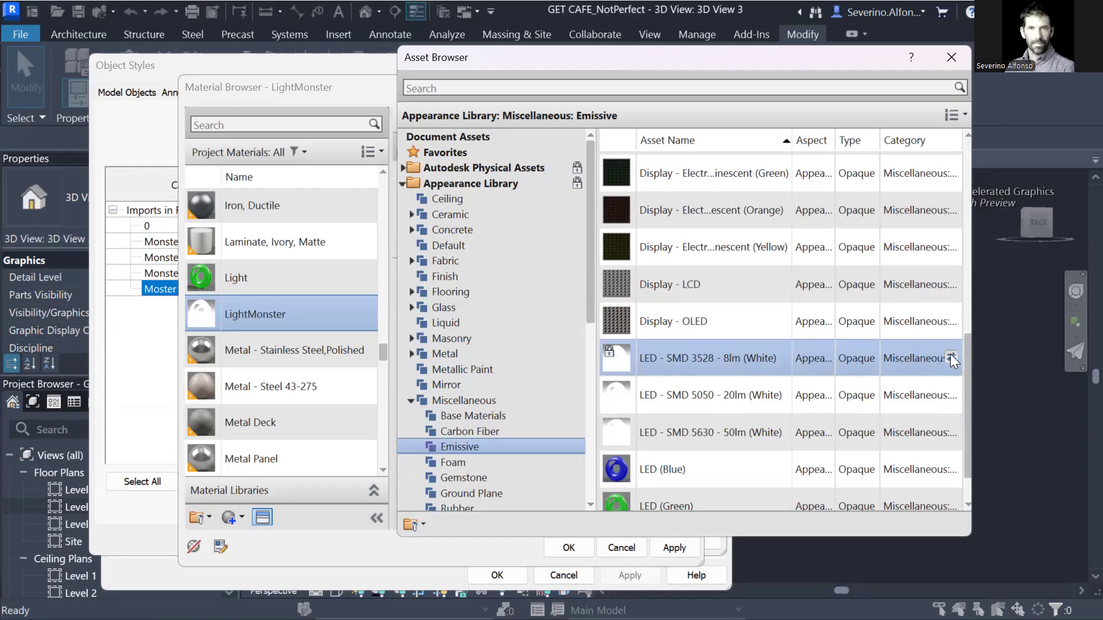
Close the asset library and confirm the material, object style and visibility dialogs.
{"action": "left_click_drag", "start_coordinate": [627, 60], "coordinate": [739, 59]}
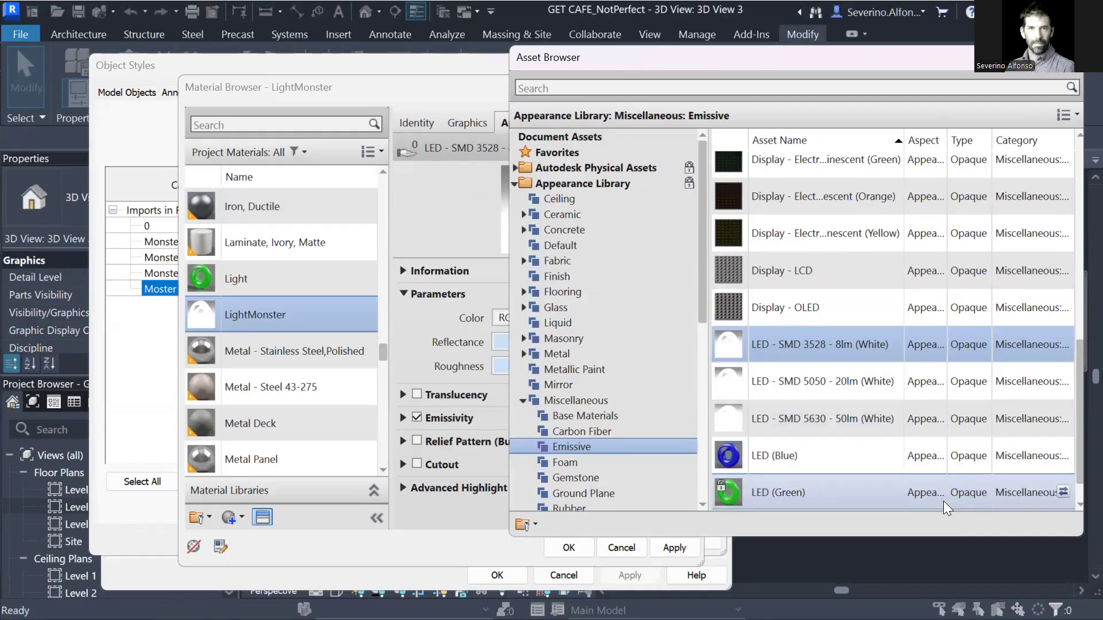
{"action": "left_click_drag", "start_coordinate": [863, 58], "coordinate": [842, 52]}
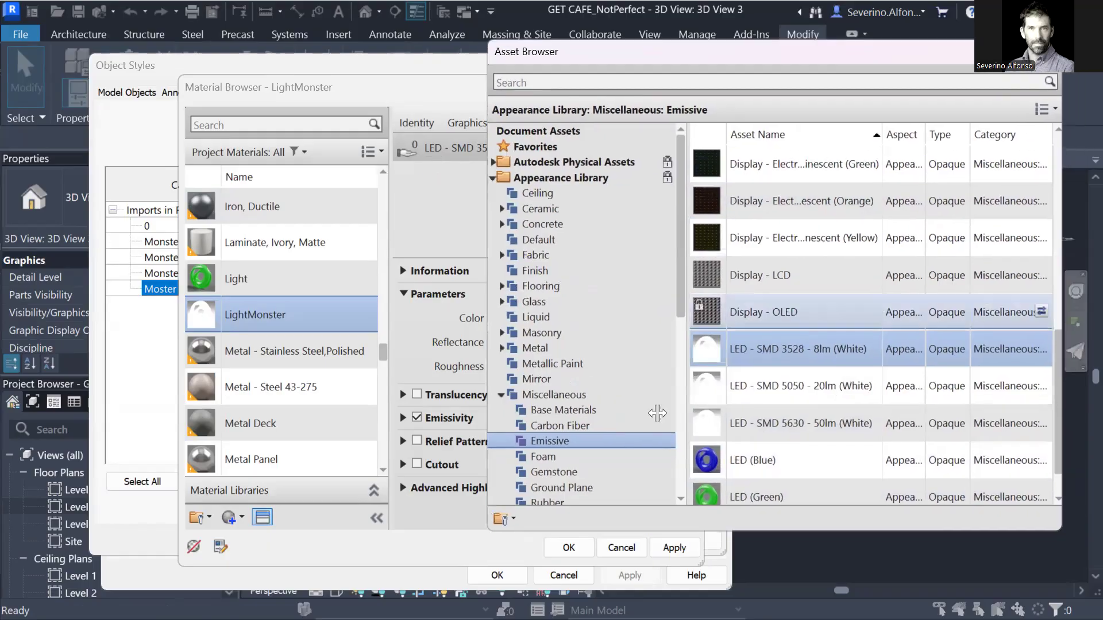
{"action": "left_click", "coordinate": [1040, 52]}
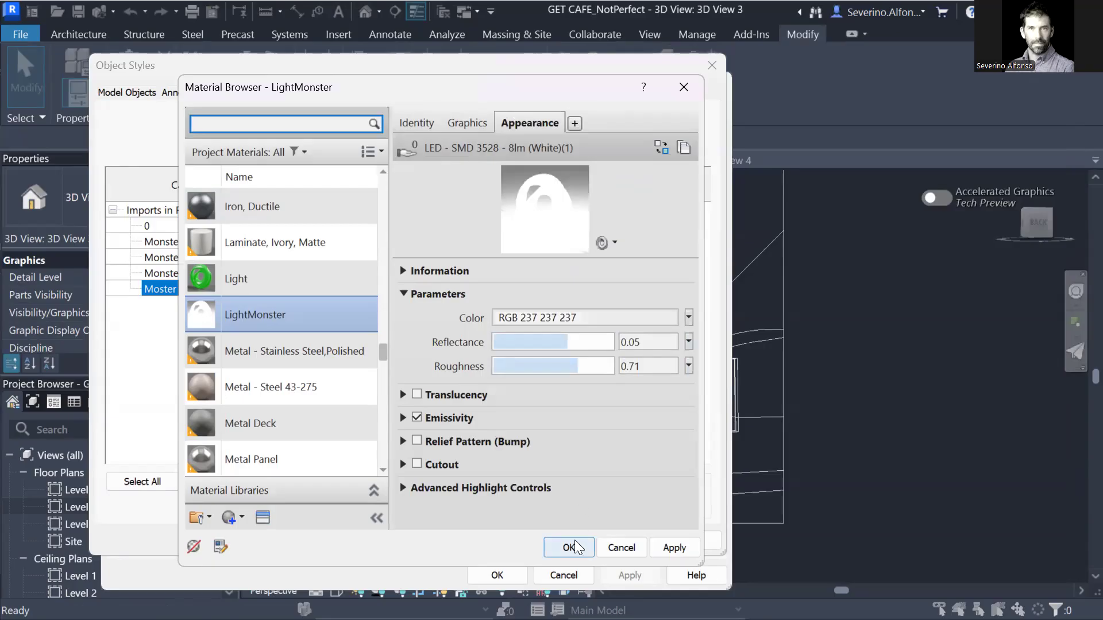
{"action": "left_click", "coordinate": [570, 547]}
{"action": "left_click", "coordinate": [504, 539]}
{"action": "left_click", "coordinate": [500, 566]}
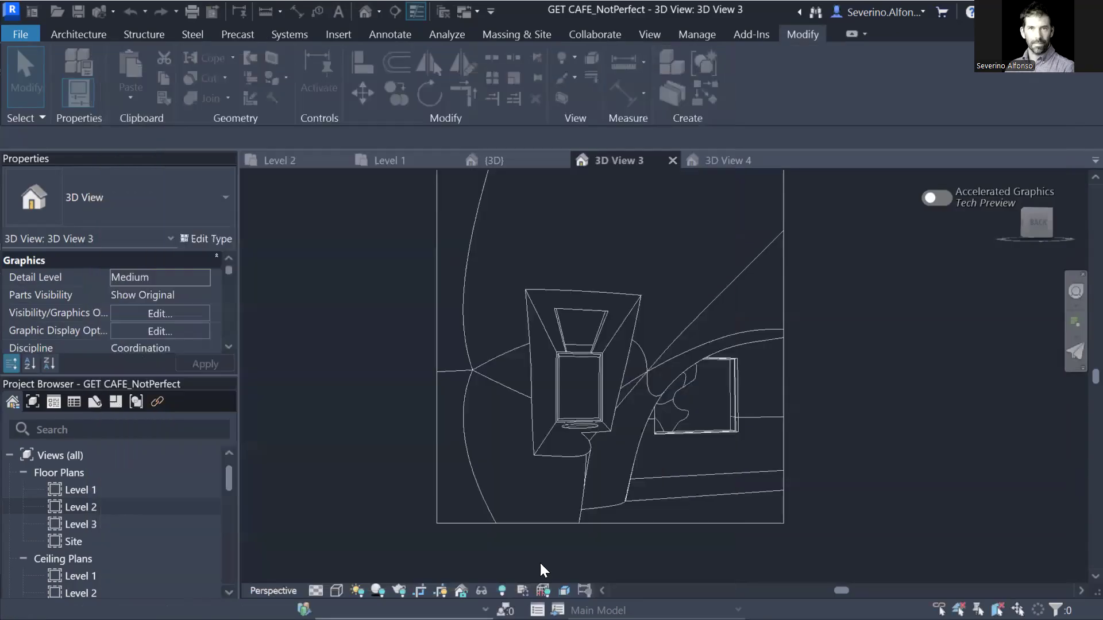
Render a draft of 3D View 3 showing the glowing red niche, then return to the model.
{"action": "left_click", "coordinate": [399, 590]}
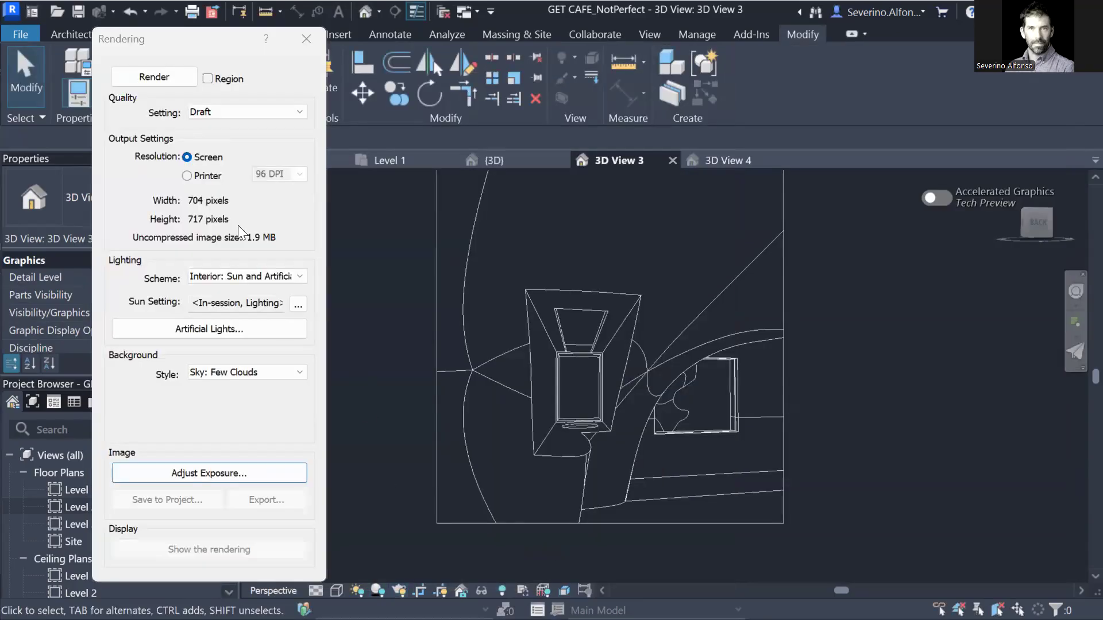
{"action": "left_click", "coordinate": [159, 76]}
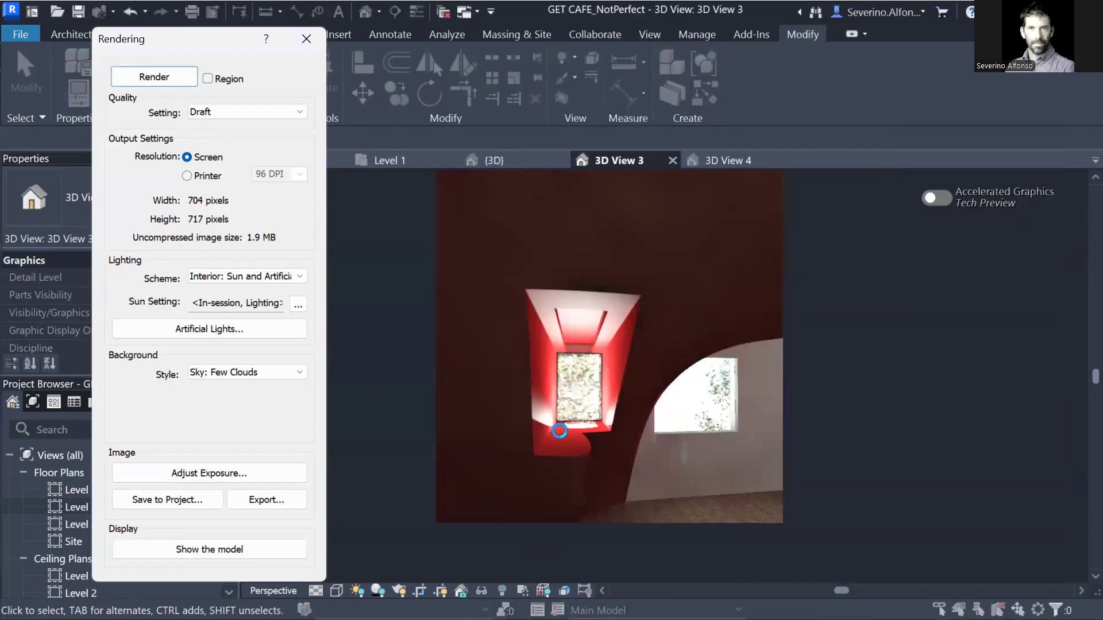
{"action": "scroll", "coordinate": [596, 405], "scroll_direction": "up", "scroll_amount": 2}
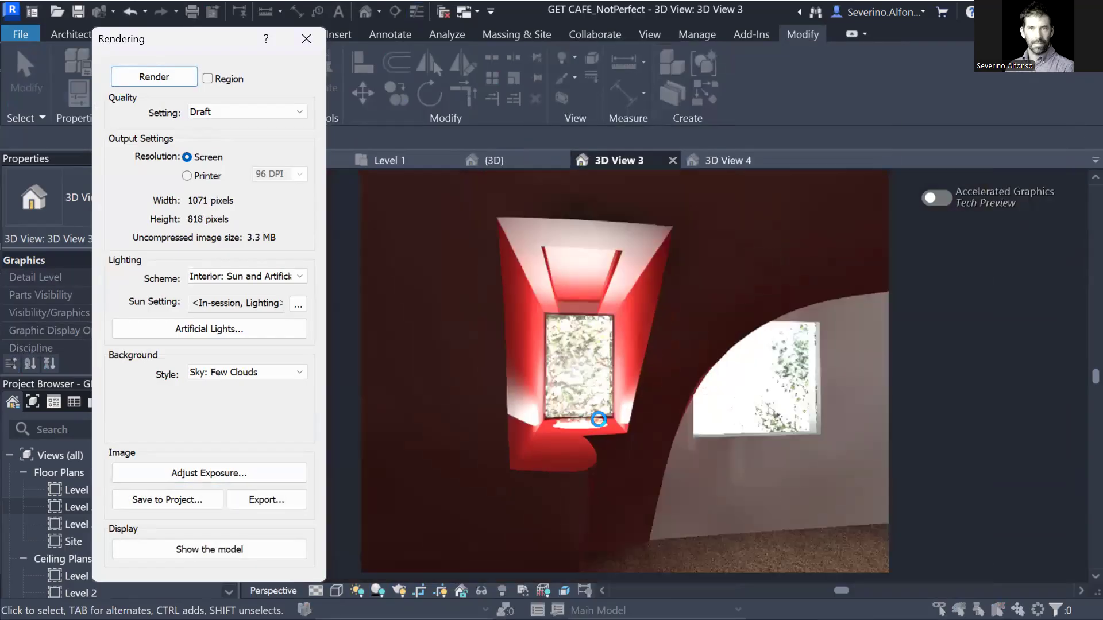
{"action": "left_click", "coordinate": [306, 39]}
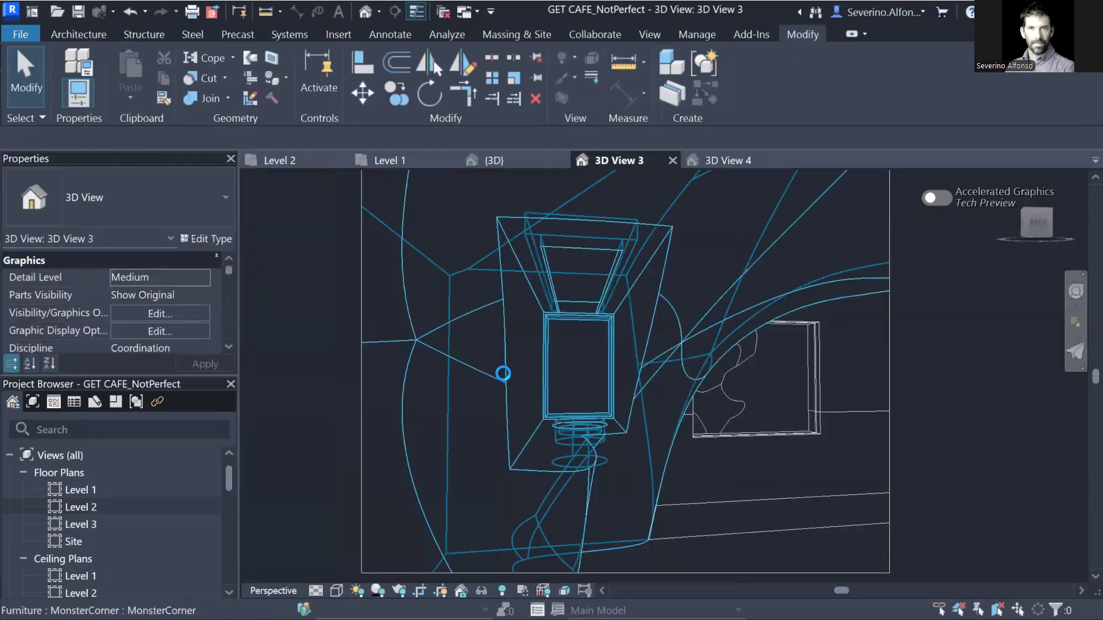
Open the Moster Light subcategory's material browser via VG, Object Styles, Imported Objects.
{"action": "key", "text": "v"}
{"action": "key", "text": "g"}
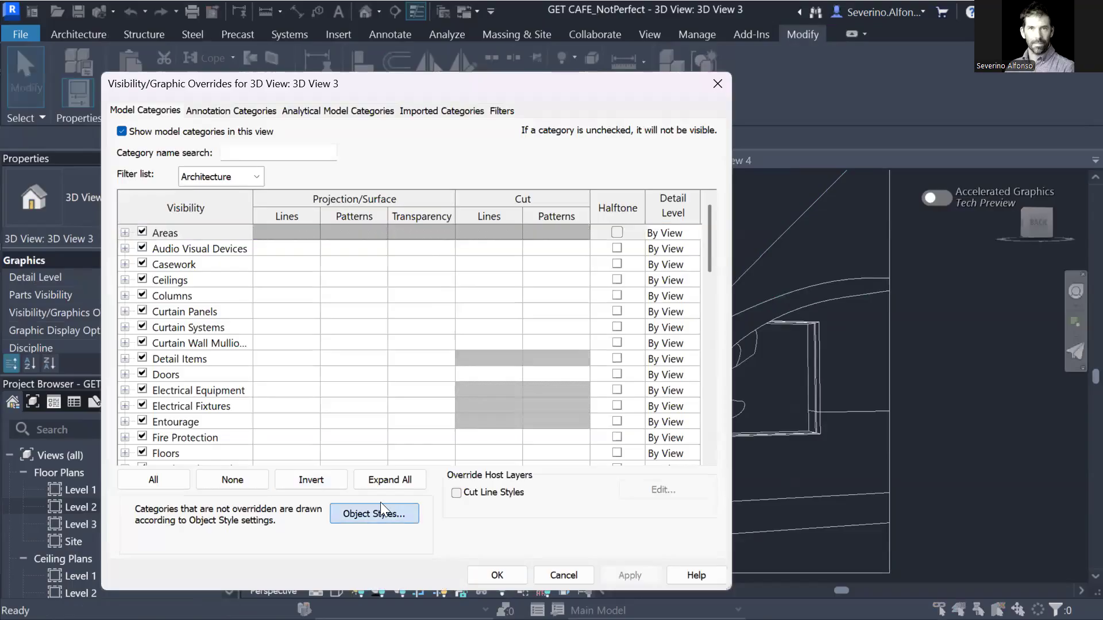
{"action": "left_click", "coordinate": [379, 510]}
{"action": "left_click", "coordinate": [407, 93]}
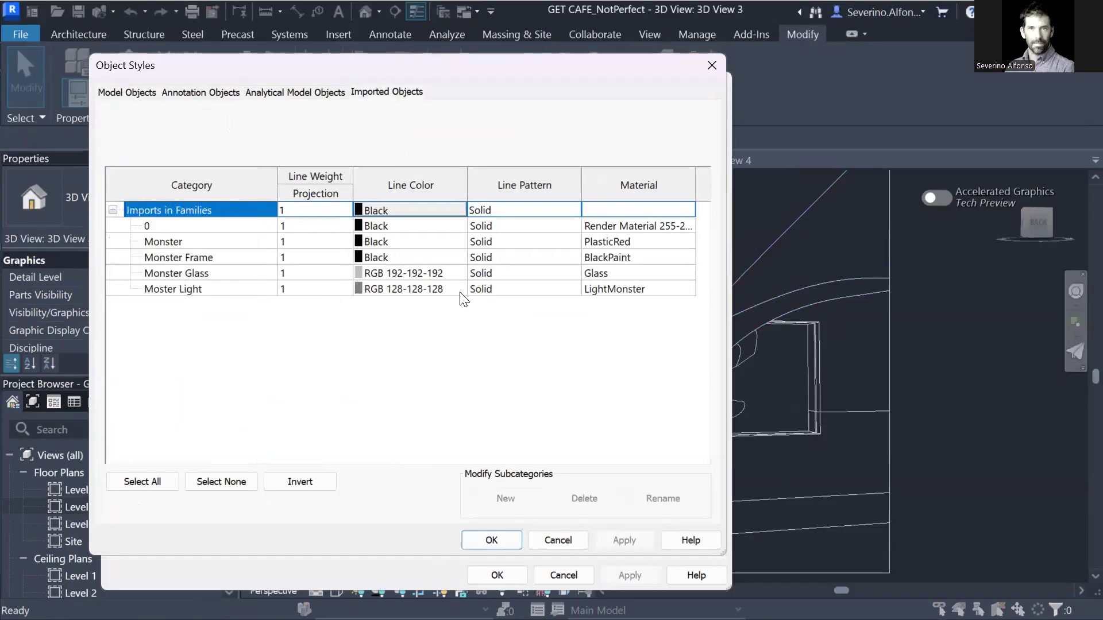
{"action": "left_click", "coordinate": [682, 291]}
{"action": "left_click", "coordinate": [693, 288]}
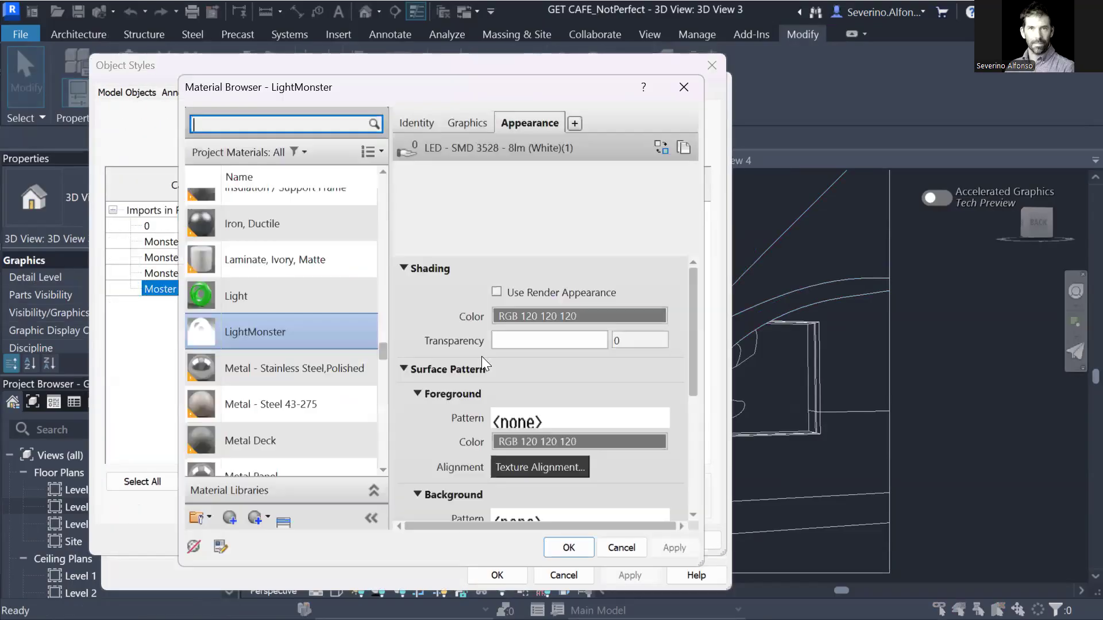
Assign the Light material with the green LED appearance to Moster Light and confirm all dialogs.
{"action": "left_click", "coordinate": [213, 294]}
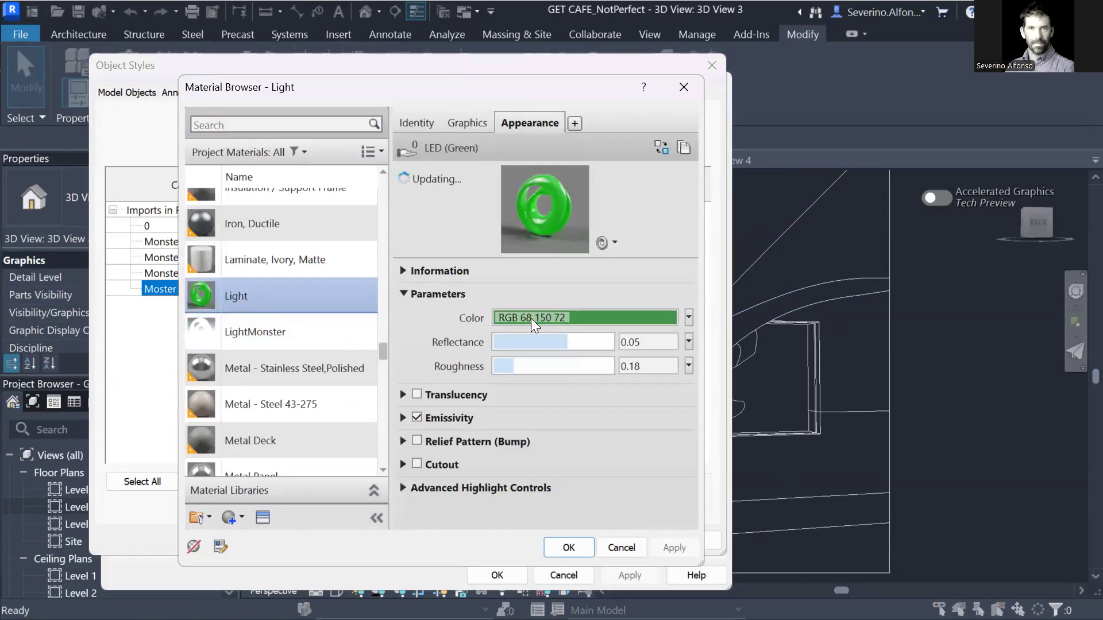
{"action": "left_click", "coordinate": [572, 552]}
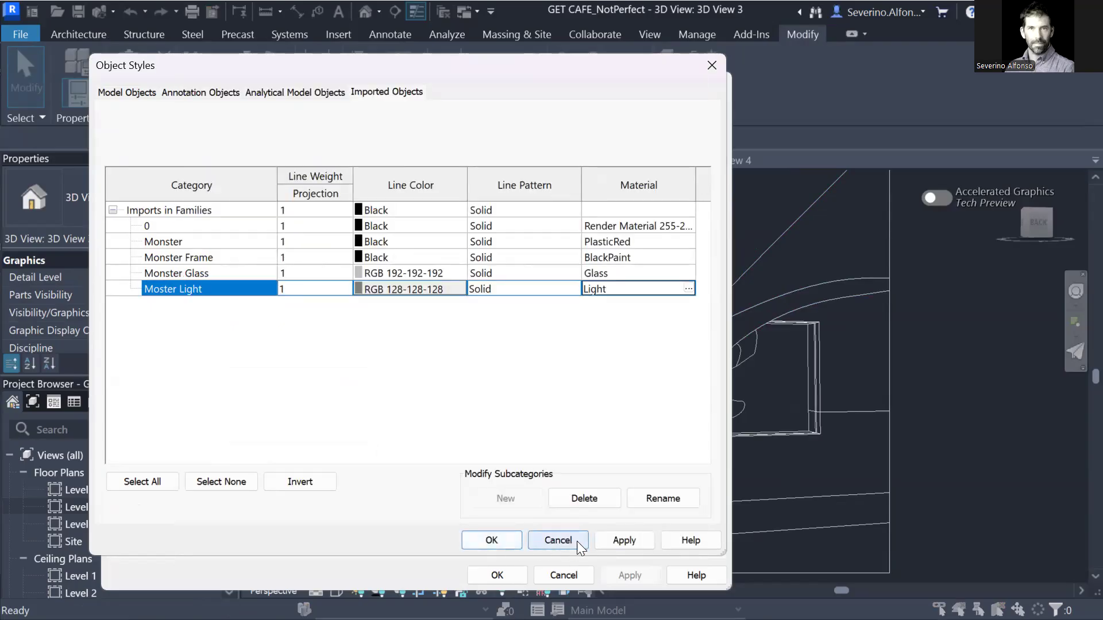
{"action": "left_click", "coordinate": [623, 540]}
{"action": "left_click", "coordinate": [498, 539]}
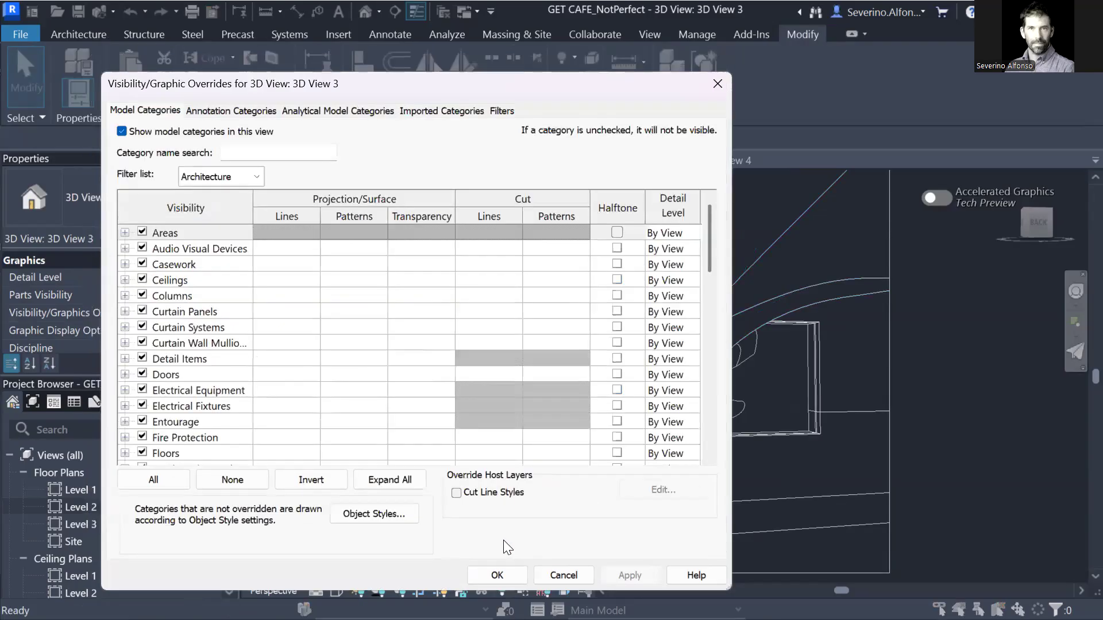
{"action": "left_click", "coordinate": [497, 576]}
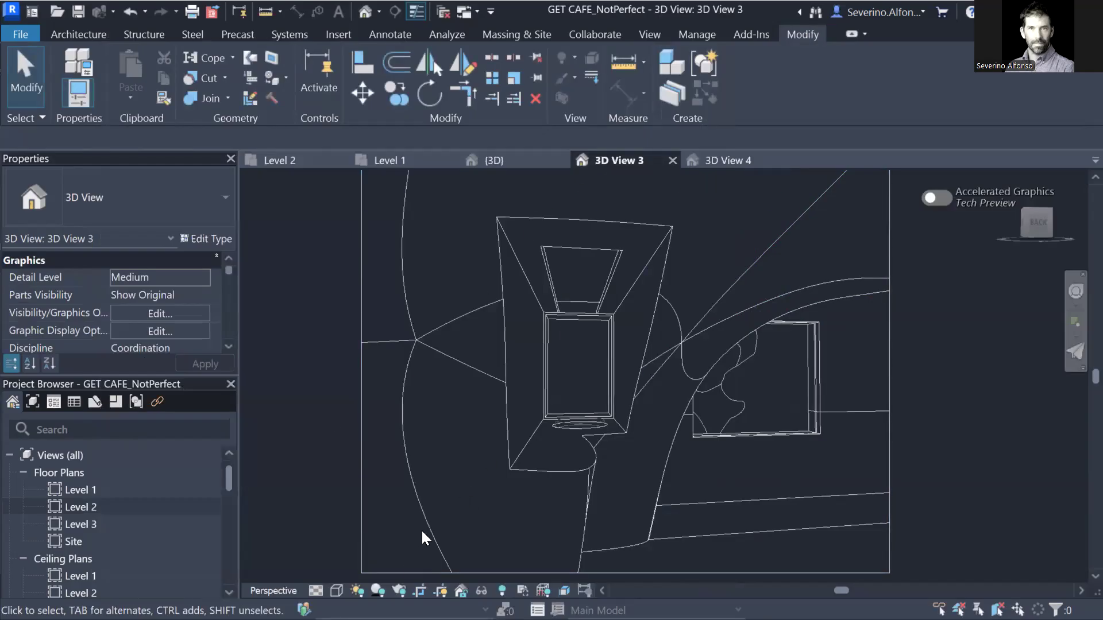
{"action": "left_click", "coordinate": [399, 589]}
Run a draft render of the glowing opening, dismiss the progress report, and return to the model.
{"action": "left_click", "coordinate": [153, 79]}
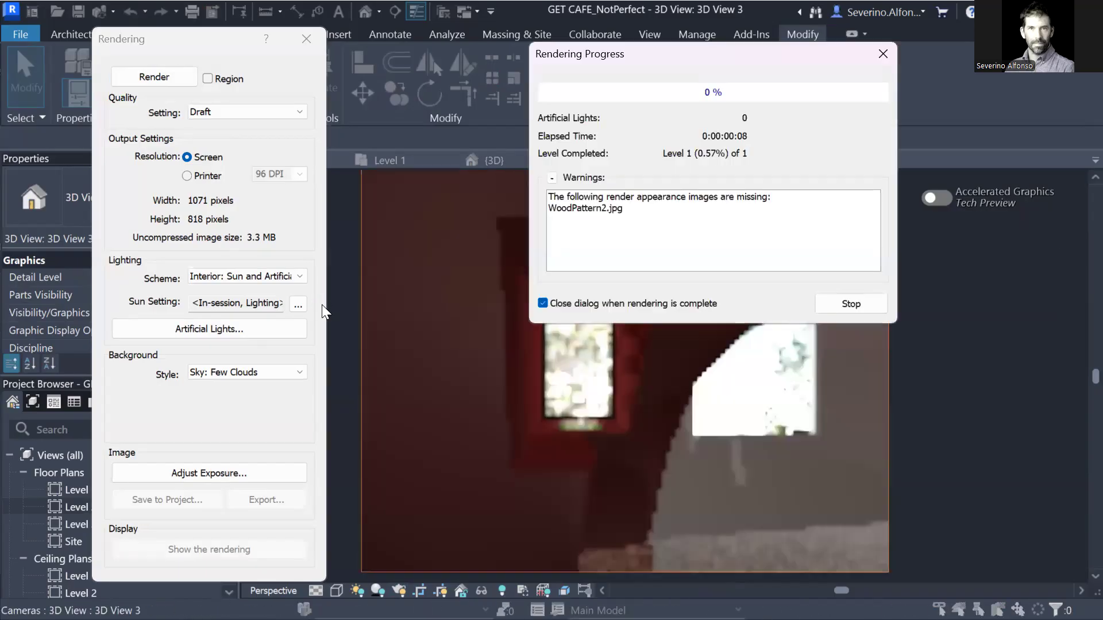
{"action": "left_click_drag", "start_coordinate": [765, 47], "coordinate": [852, 36]}
{"action": "left_click", "coordinate": [969, 45]}
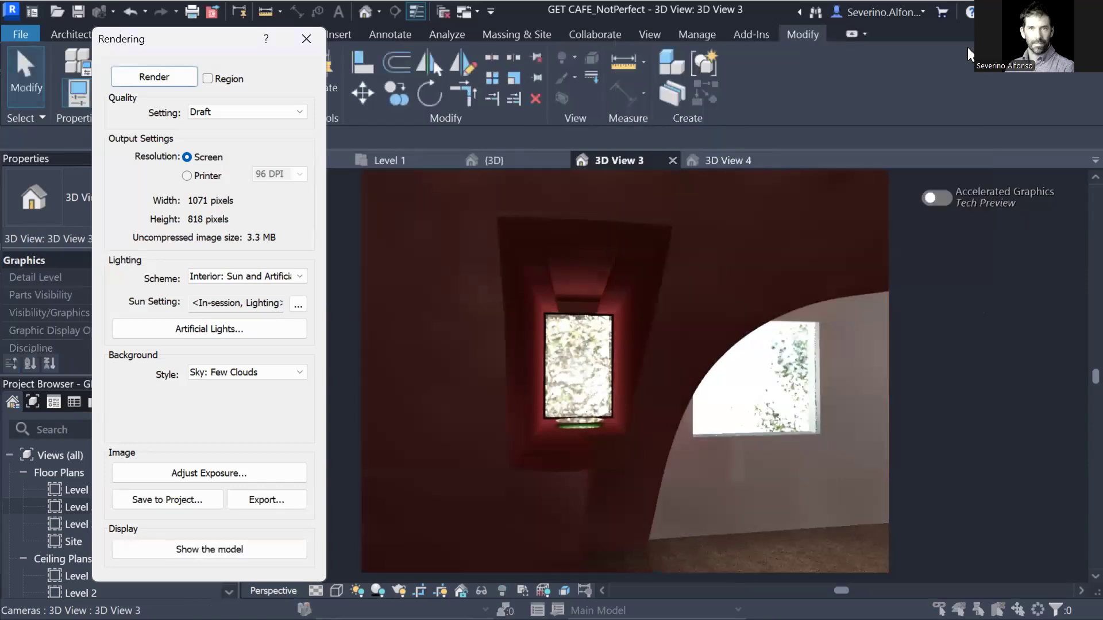
{"action": "left_click", "coordinate": [313, 44]}
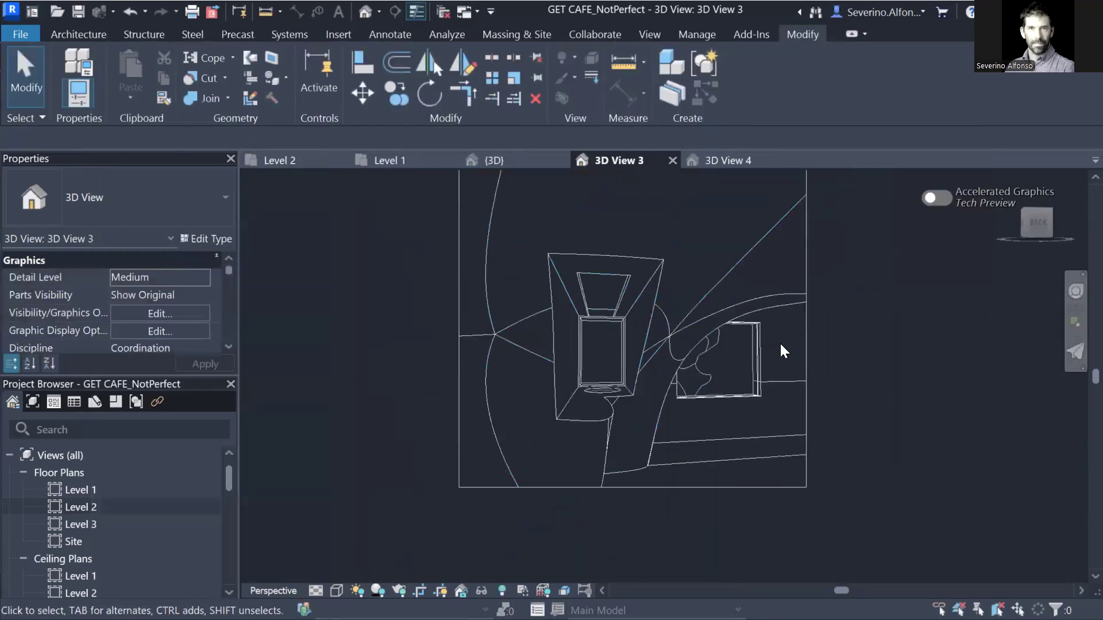
Narrow 3D View 3's crop around the lit niche, then orbit the default {3D} house view obliquely.
{"action": "left_click", "coordinate": [805, 348]}
{"action": "left_click_drag", "start_coordinate": [806, 290], "coordinate": [706, 290]}
{"action": "scroll", "coordinate": [658, 300], "scroll_direction": "down", "scroll_amount": 3}
{"action": "left_click_drag", "start_coordinate": [617, 236], "coordinate": [615, 307]}
{"action": "left_click_drag", "start_coordinate": [546, 384], "coordinate": [581, 383]}
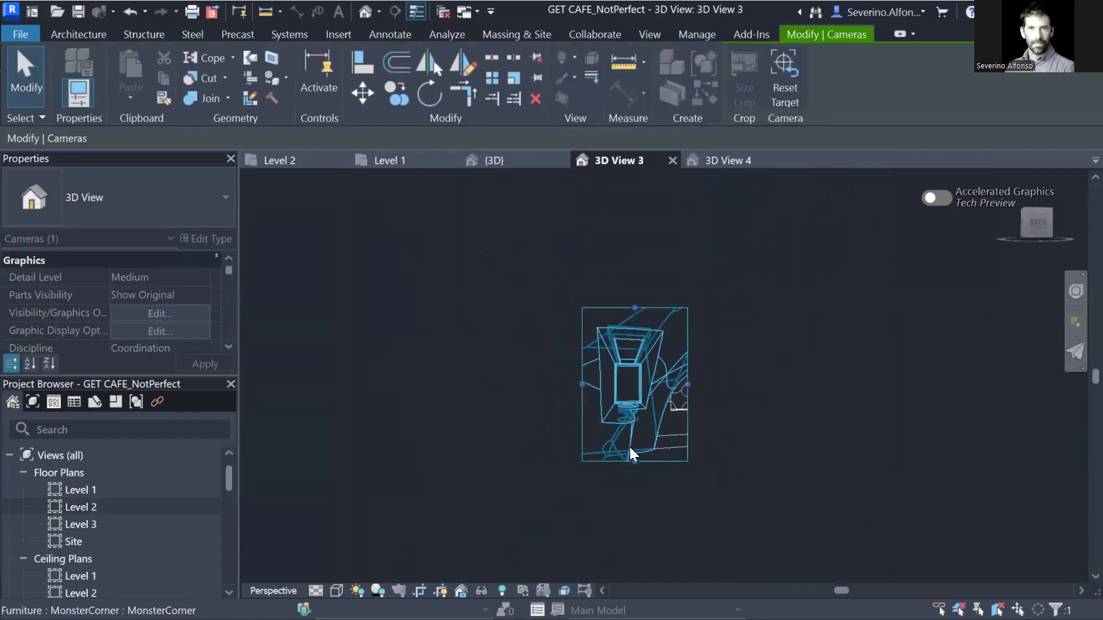
{"action": "scroll", "coordinate": [634, 454], "scroll_direction": "up", "scroll_amount": 2}
{"action": "left_click_drag", "start_coordinate": [635, 467], "coordinate": [635, 480]}
{"action": "key", "text": "Escape"}
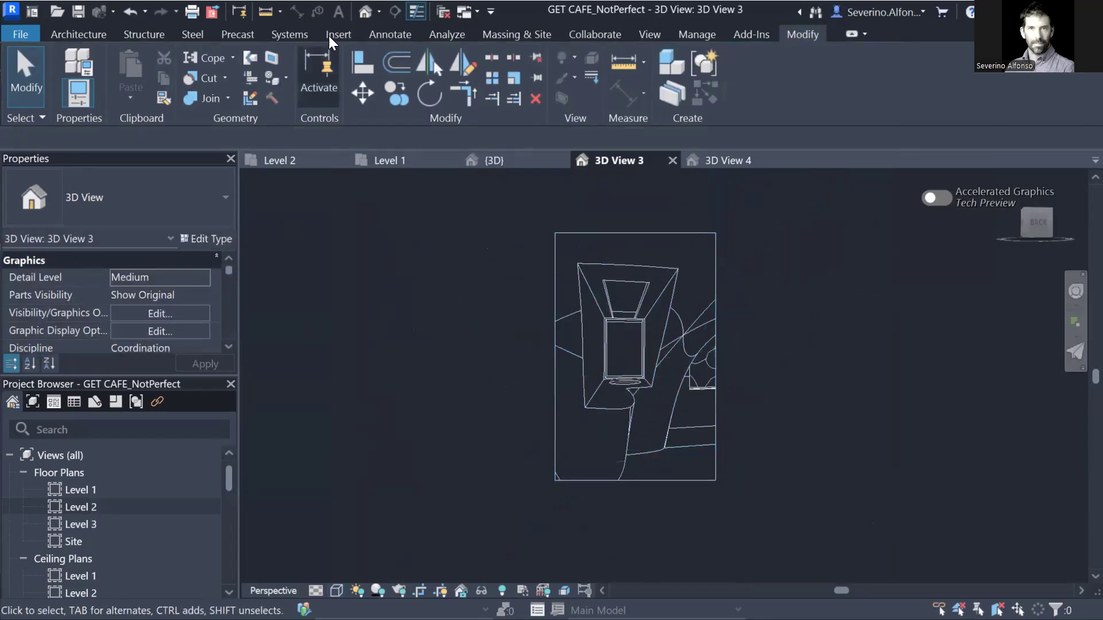
{"action": "left_click", "coordinate": [365, 11]}
{"action": "middle_click_drag", "start_coordinate": [565, 451], "coordinate": [540, 532], "text": "shift"}
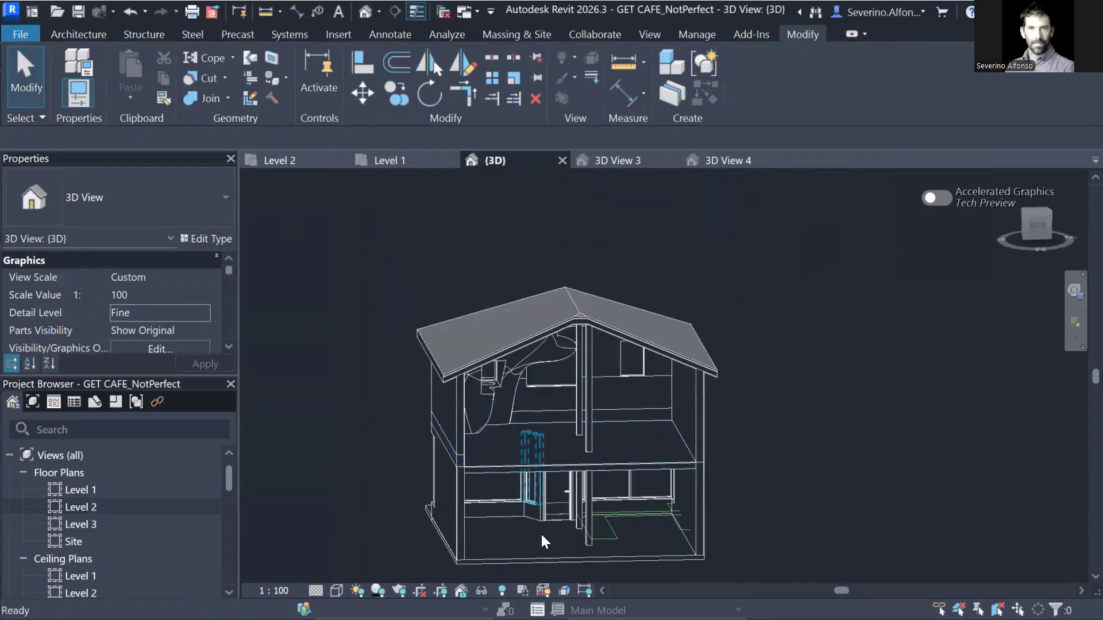
Reveal hidden elements, unhide the RPC Male figure in the view, and turn reveal off.
{"action": "key", "text": "r"}
{"action": "key", "text": "h"}
{"action": "left_click", "coordinate": [538, 428]}
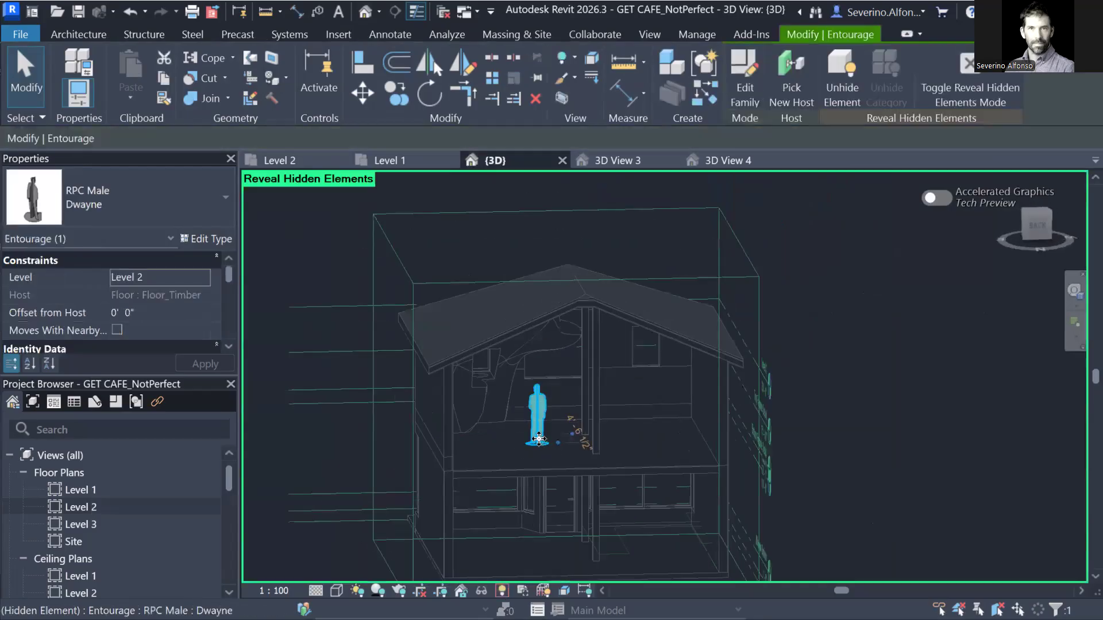
{"action": "scroll", "coordinate": [538, 435], "scroll_direction": "up", "scroll_amount": 5}
{"action": "left_click_drag", "start_coordinate": [538, 435], "coordinate": [453, 411]}
{"action": "right_click", "coordinate": [446, 404]}
{"action": "mouse_move", "coordinate": [654, 229]}
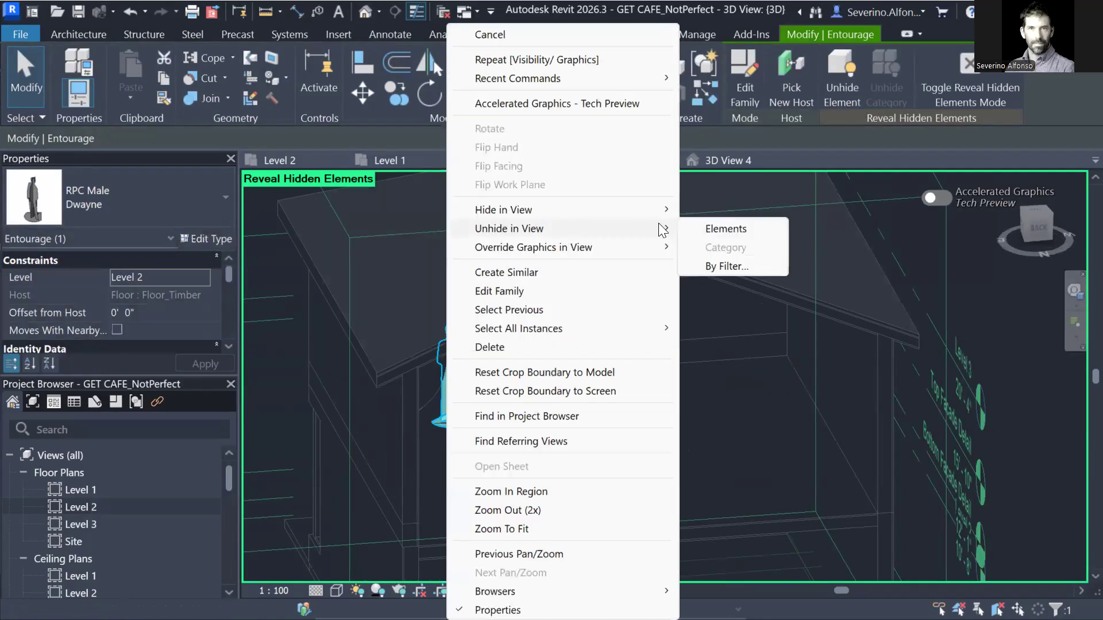
{"action": "left_click", "coordinate": [710, 230]}
{"action": "left_click", "coordinate": [501, 591]}
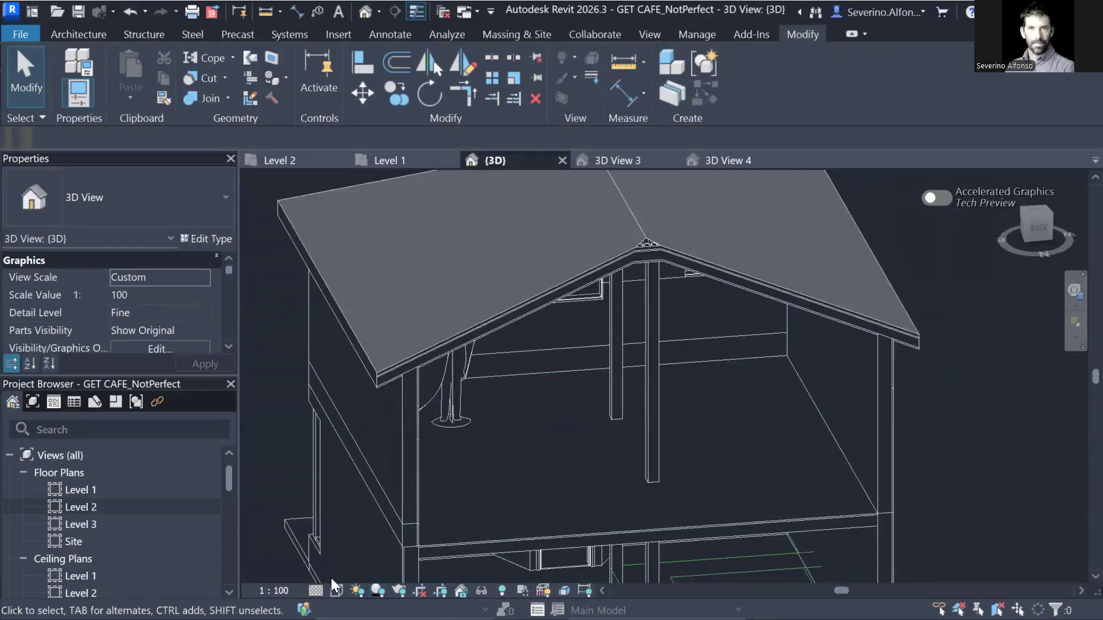
In 3D View 3, move the figure below and right of the glowing opening.
{"action": "left_click", "coordinate": [724, 161]}
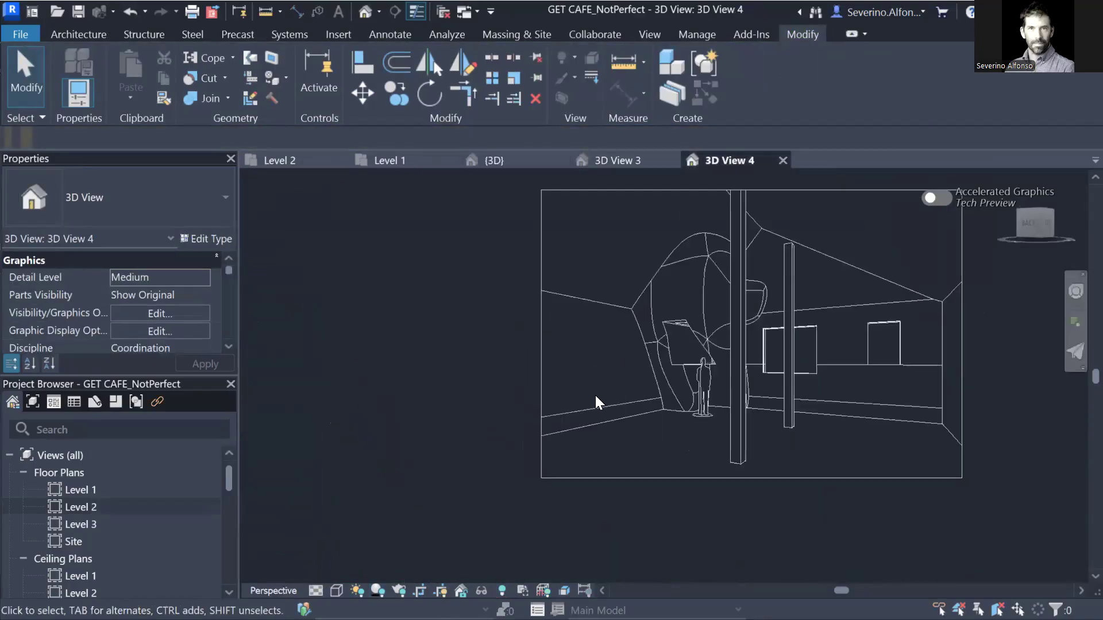
{"action": "left_click", "coordinate": [638, 159]}
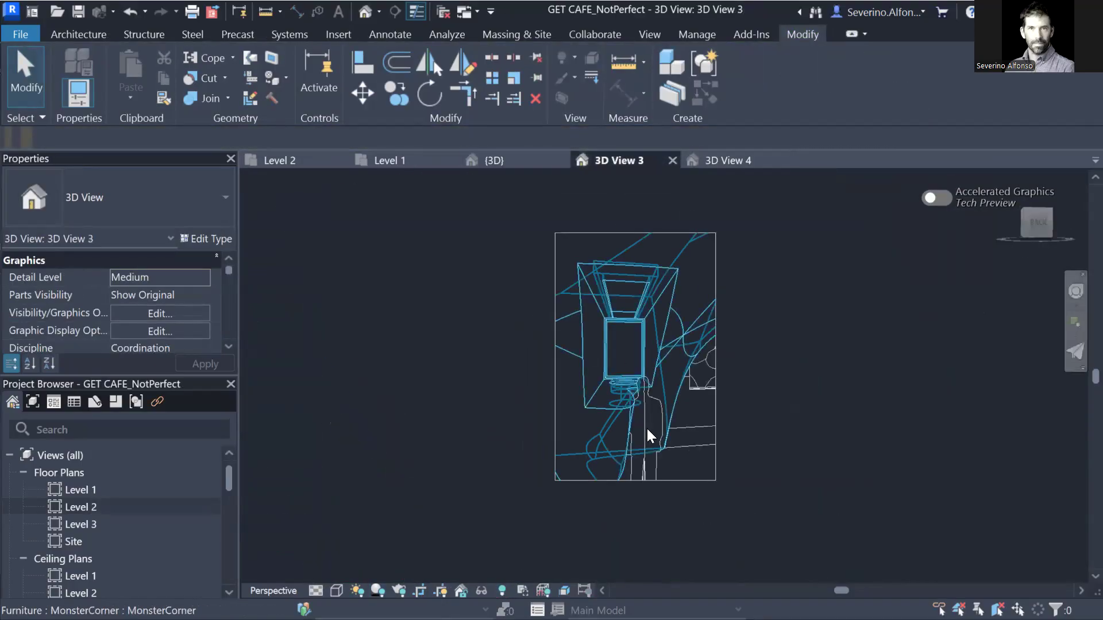
{"action": "left_click", "coordinate": [649, 425]}
{"action": "left_click_drag", "start_coordinate": [649, 425], "coordinate": [674, 421]}
{"action": "left_click", "coordinate": [758, 425]}
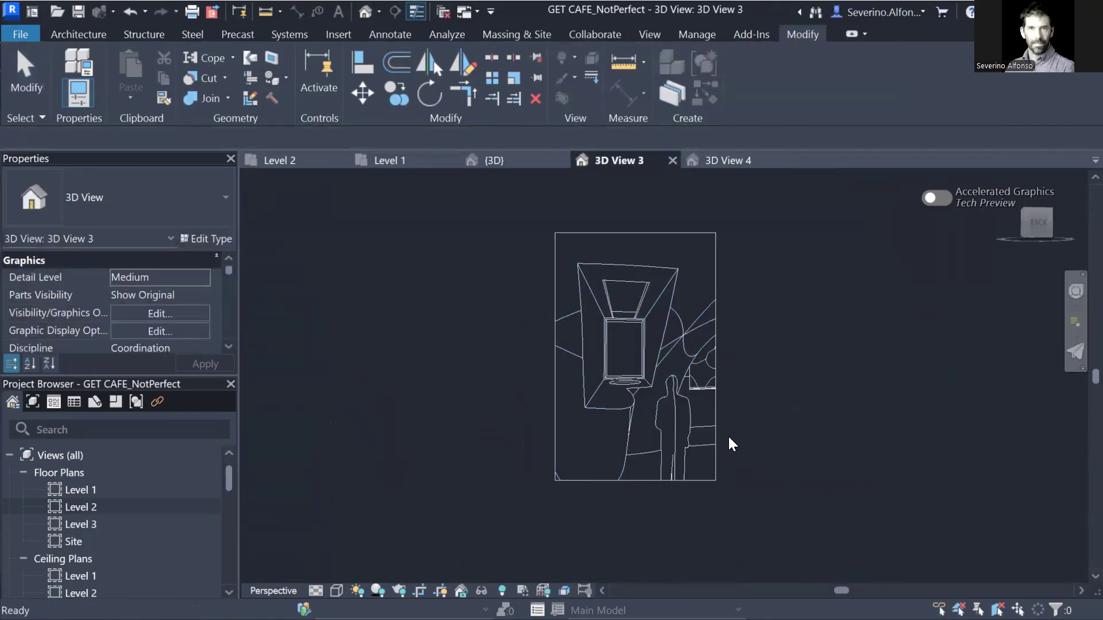
Enlarge 3D View 3's crop by extending its bottom and top edges and widening it rightward.
{"action": "left_click", "coordinate": [643, 480]}
{"action": "left_click_drag", "start_coordinate": [636, 480], "coordinate": [633, 523]}
{"action": "left_click", "coordinate": [743, 440]}
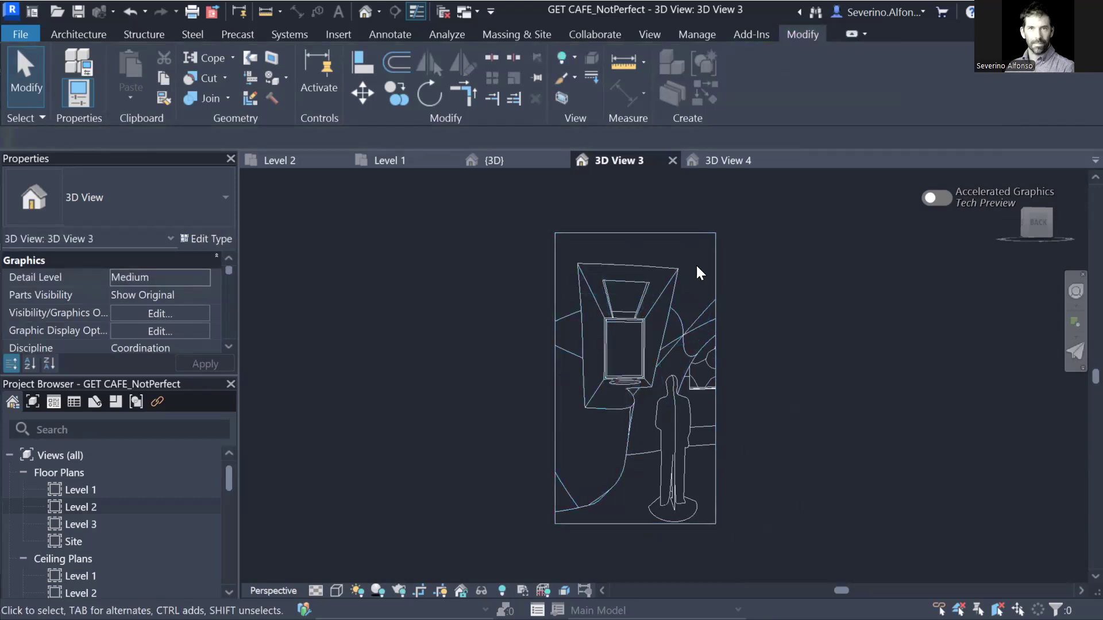
{"action": "left_click", "coordinate": [717, 296]}
{"action": "left_click_drag", "start_coordinate": [718, 380], "coordinate": [729, 379]}
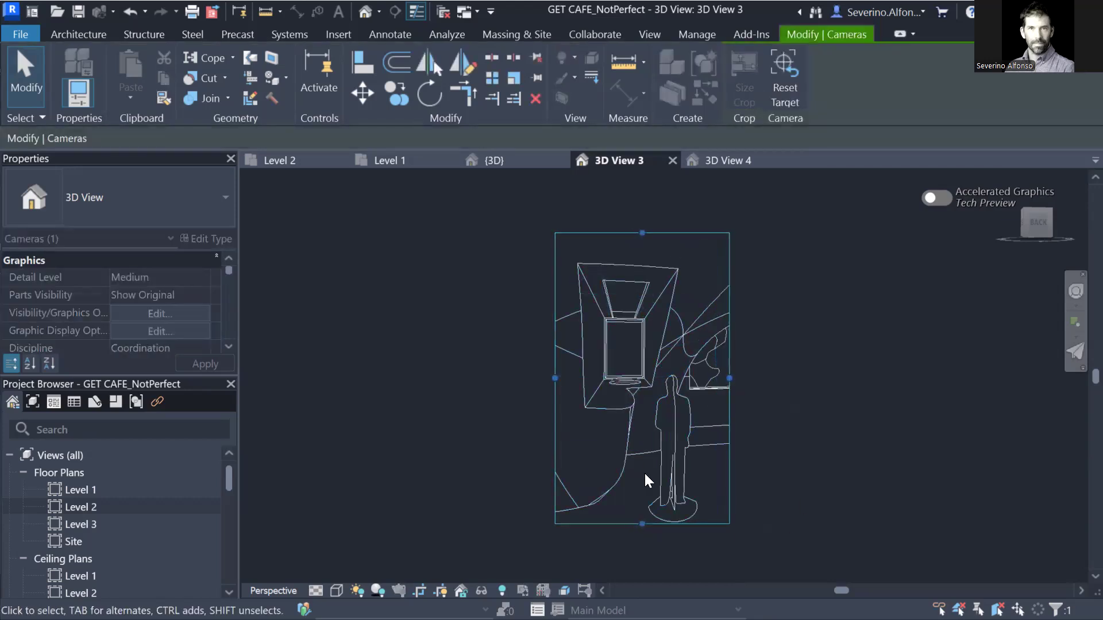
{"action": "left_click_drag", "start_coordinate": [634, 524], "coordinate": [634, 533]}
{"action": "left_click_drag", "start_coordinate": [641, 232], "coordinate": [642, 201]}
{"action": "key", "text": "Escape"}
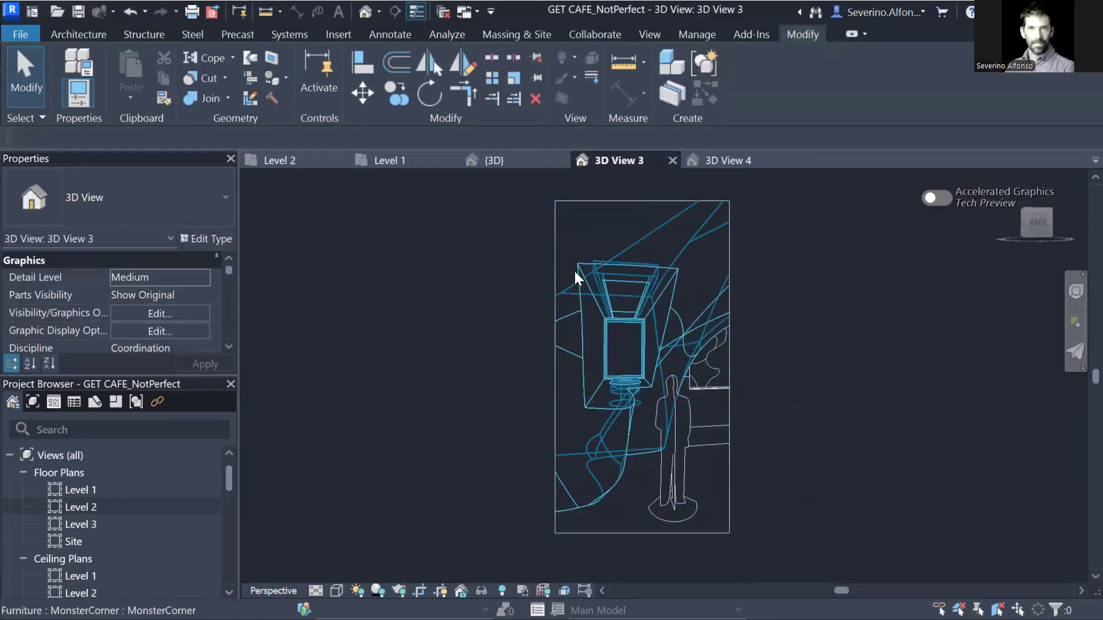
Widen the crop on both sides to include the figure and right window, then recentre the view.
{"action": "left_click", "coordinate": [554, 325]}
{"action": "left_click_drag", "start_coordinate": [554, 365], "coordinate": [521, 366]}
{"action": "left_click_drag", "start_coordinate": [729, 365], "coordinate": [781, 374]}
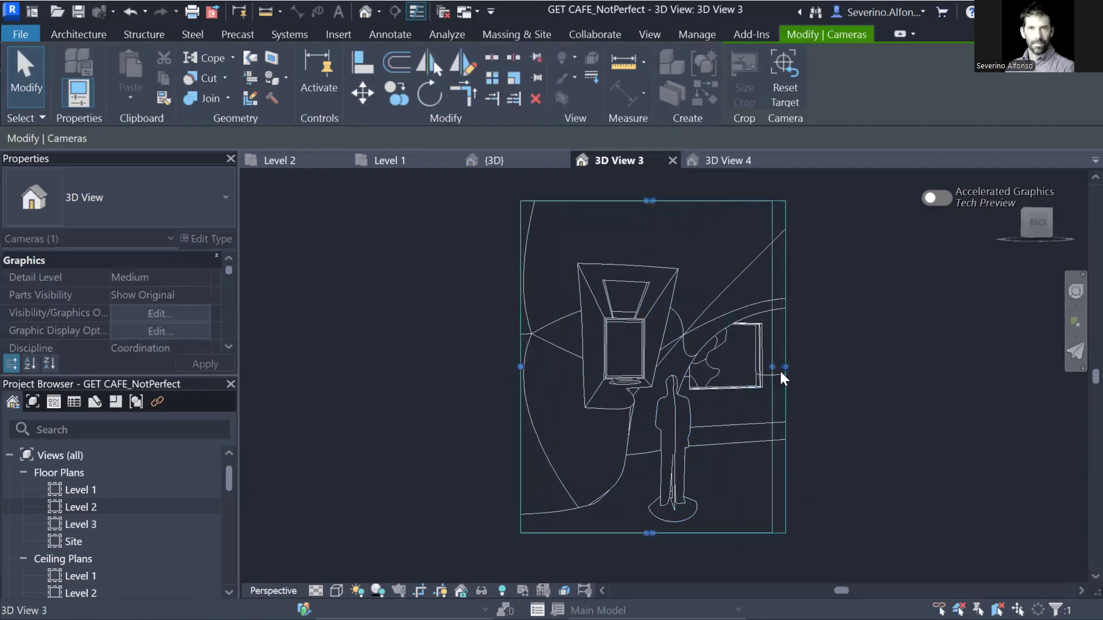
{"action": "left_click_drag", "start_coordinate": [520, 366], "coordinate": [536, 366]}
{"action": "left_click", "coordinate": [737, 387]}
{"action": "scroll", "coordinate": [702, 350], "scroll_direction": "up", "scroll_amount": 1}
{"action": "middle_click_drag", "start_coordinate": [722, 341], "coordinate": [714, 355]}
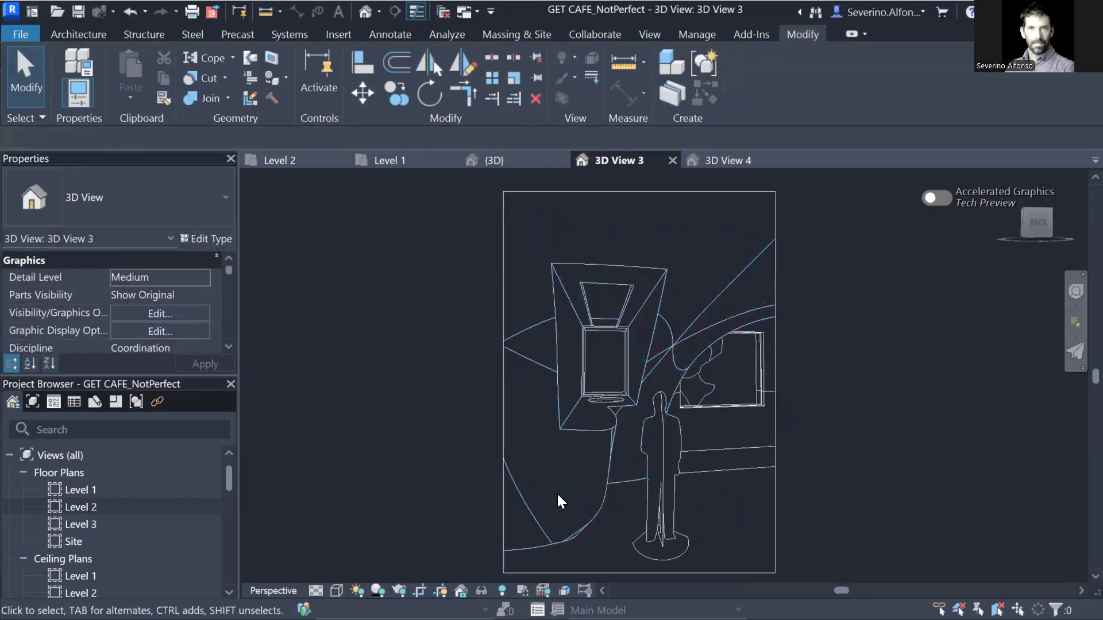
{"action": "left_click", "coordinate": [398, 590]}
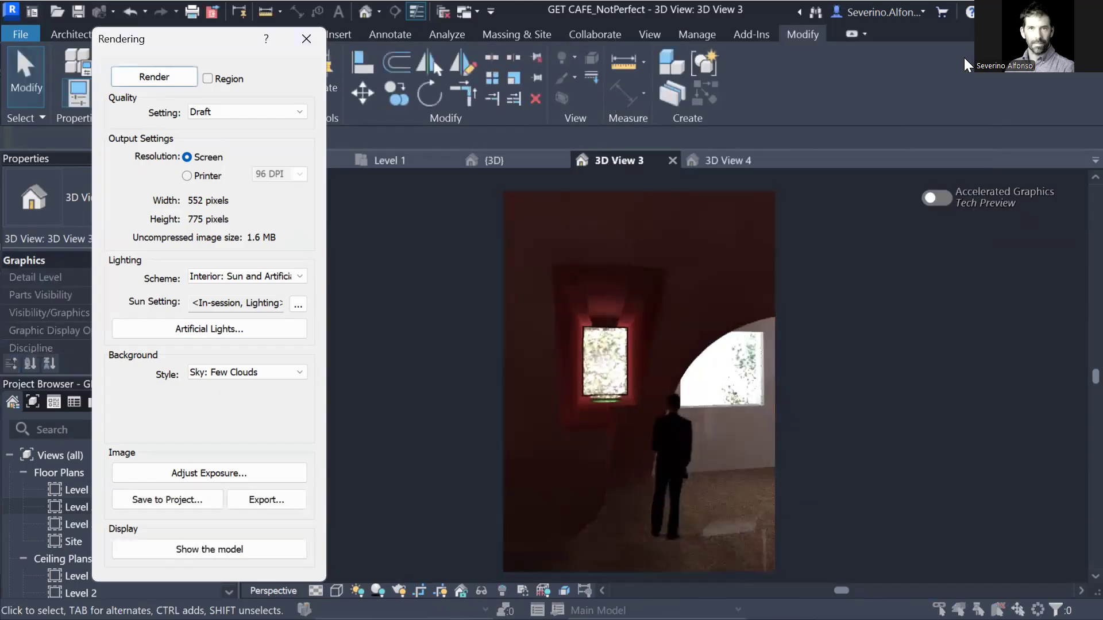
Set the render exposure value to 8.17 and apply it to the draft image.
{"action": "left_click", "coordinate": [264, 474]}
{"action": "left_click_drag", "start_coordinate": [225, 135], "coordinate": [219, 133]}
{"action": "left_click", "coordinate": [290, 379]}
{"action": "left_click", "coordinate": [290, 376]}
Apply a render exposure of 8.46 with highlights reduced to 0.10.
{"action": "left_click", "coordinate": [296, 374]}
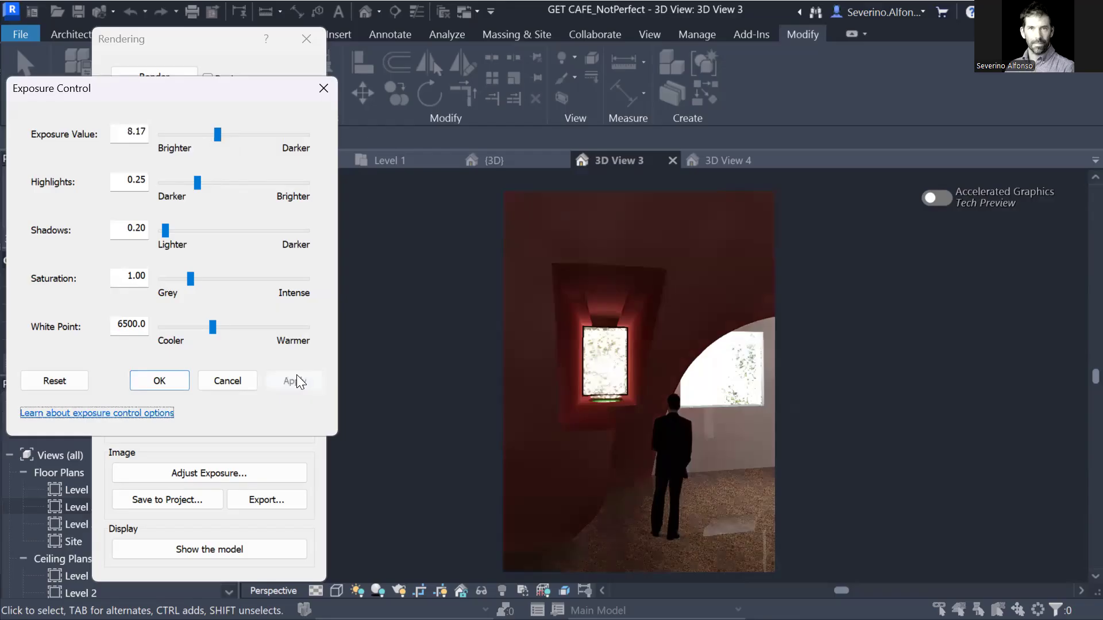
{"action": "left_click_drag", "start_coordinate": [217, 134], "coordinate": [218, 137]}
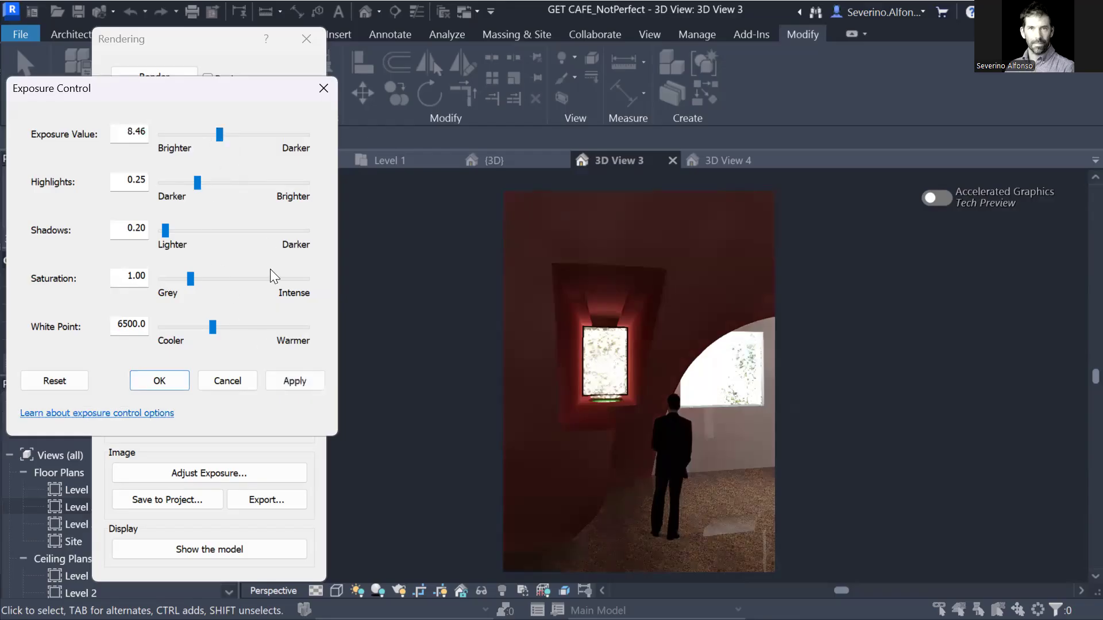
{"action": "left_click", "coordinate": [286, 378]}
{"action": "mouse_move", "coordinate": [198, 183]}
{"action": "left_mouse_down"}
{"action": "mouse_move", "coordinate": [212, 183]}
{"action": "mouse_move", "coordinate": [176, 184]}
{"action": "left_mouse_up"}
{"action": "left_click", "coordinate": [296, 377]}
{"action": "left_click", "coordinate": [299, 381]}
{"action": "left_click", "coordinate": [294, 380]}
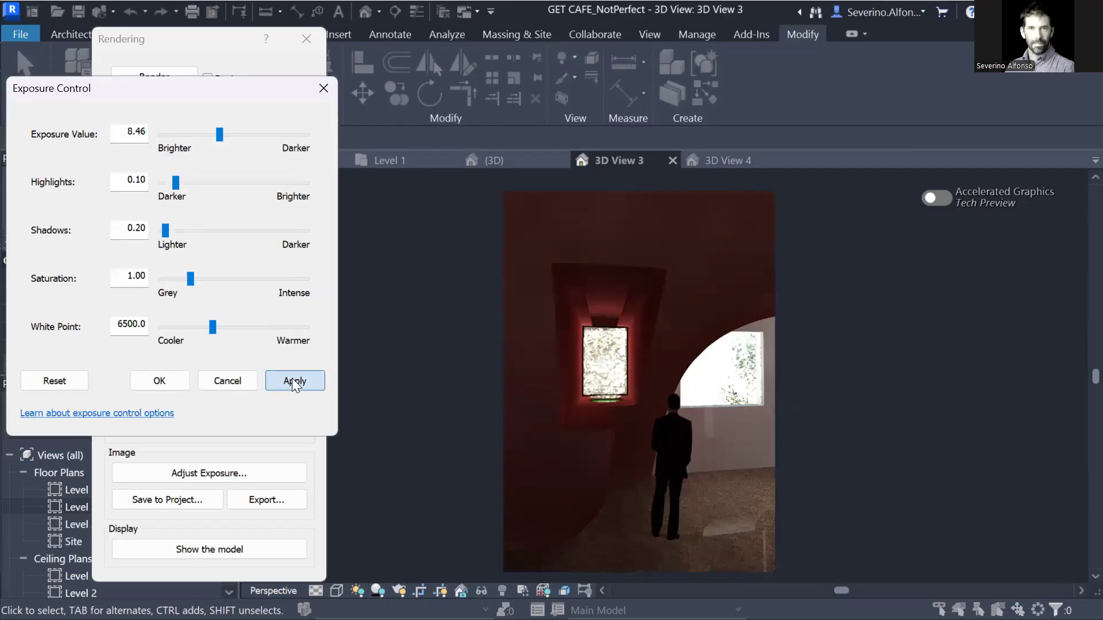
Apply shadows 0.10, saturation 1.37 and white point 7161.1, then accept the exposure settings.
{"action": "left_click_drag", "start_coordinate": [162, 232], "coordinate": [167, 240]}
{"action": "left_click", "coordinate": [294, 381]}
{"action": "left_click_drag", "start_coordinate": [192, 278], "coordinate": [201, 280]}
{"action": "left_click", "coordinate": [289, 380]}
{"action": "left_click_drag", "start_coordinate": [211, 326], "coordinate": [220, 326]}
{"action": "left_click", "coordinate": [292, 380]}
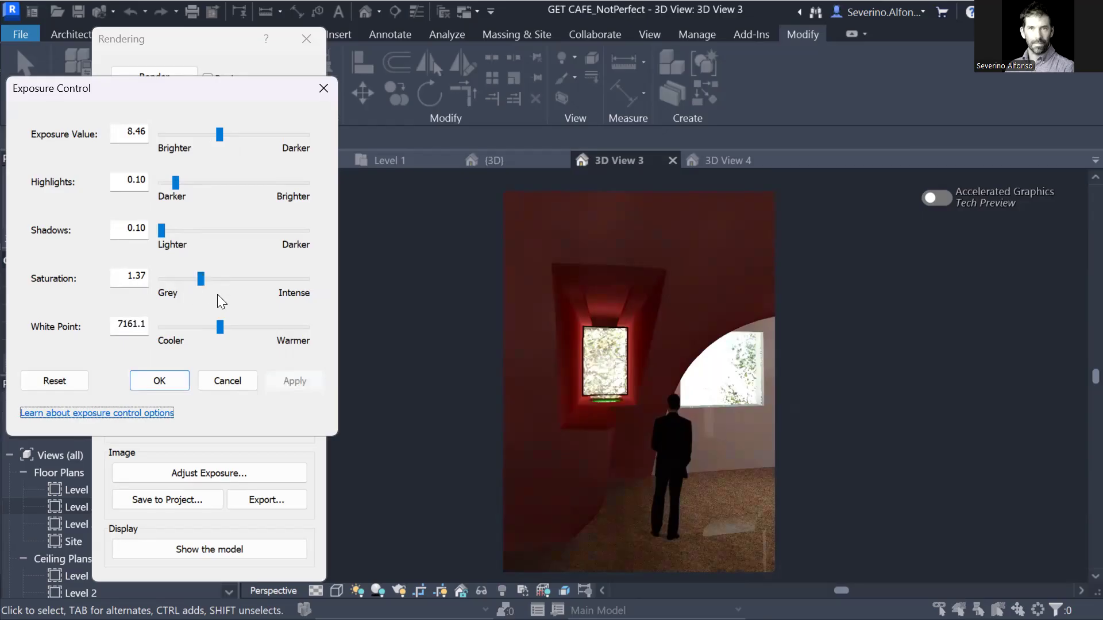
{"action": "left_click", "coordinate": [163, 381]}
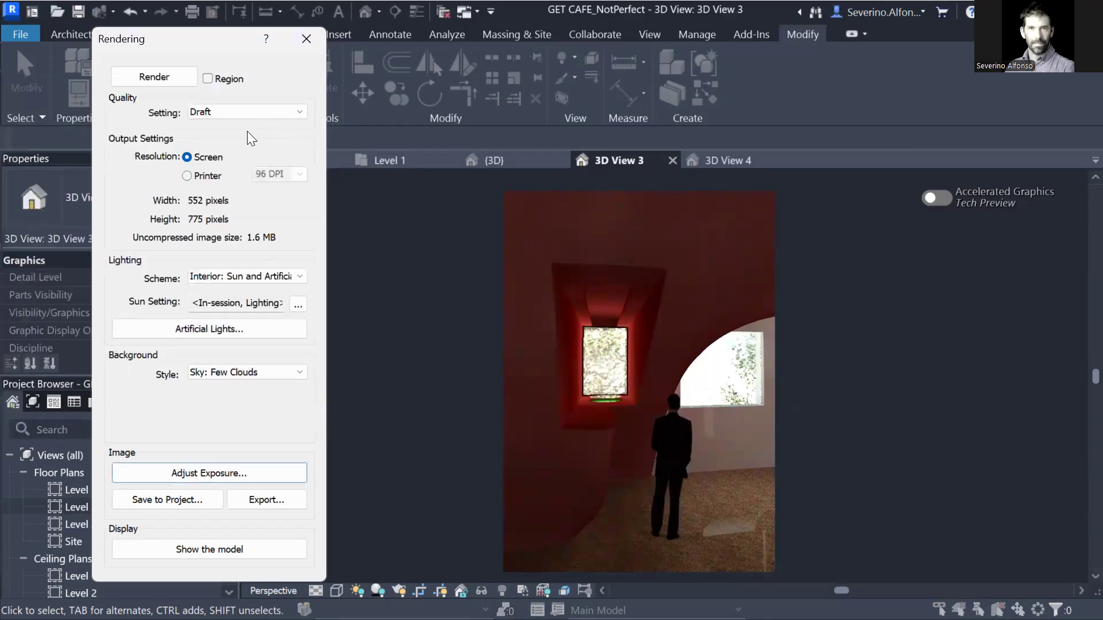
Switch render quality from Draft to High and start rendering 3D View 3.
{"action": "left_click", "coordinate": [247, 111]}
{"action": "left_click", "coordinate": [229, 148]}
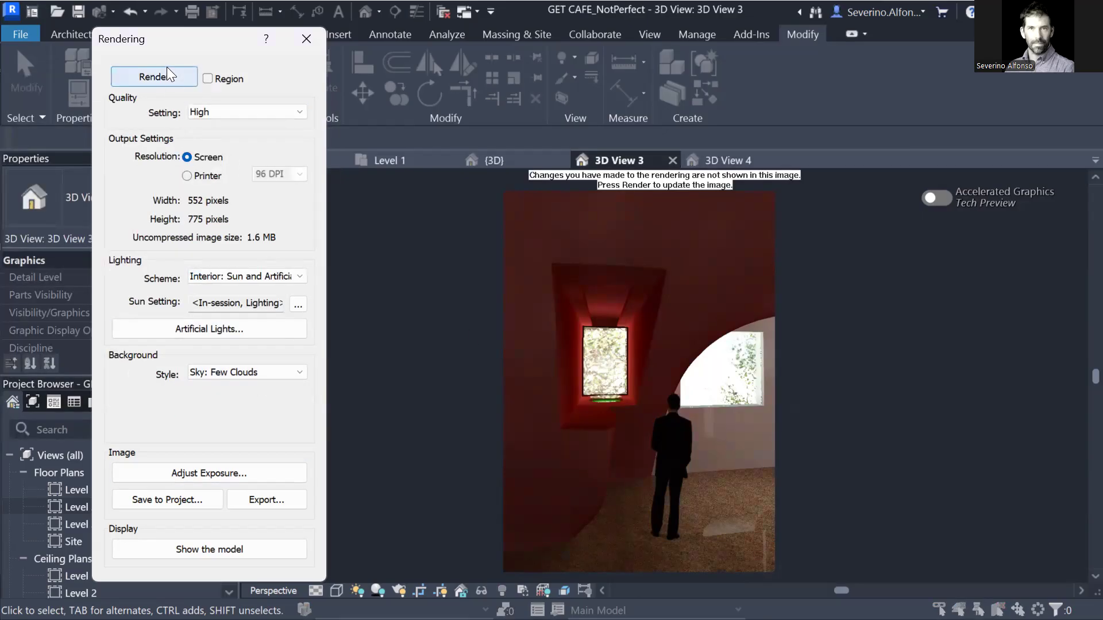
{"action": "left_click", "coordinate": [164, 77]}
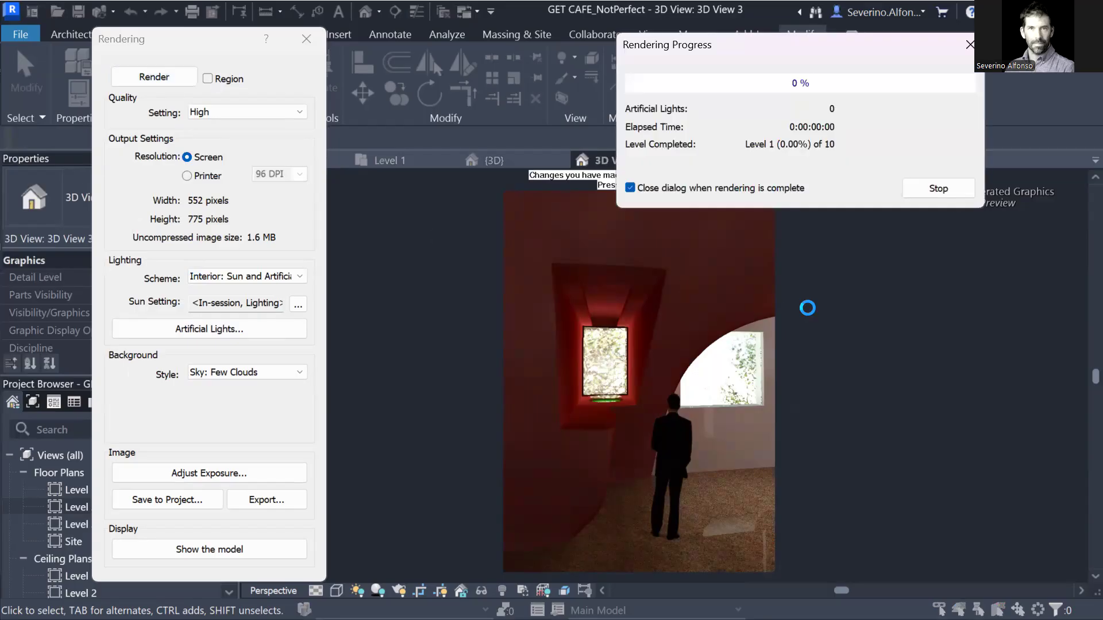